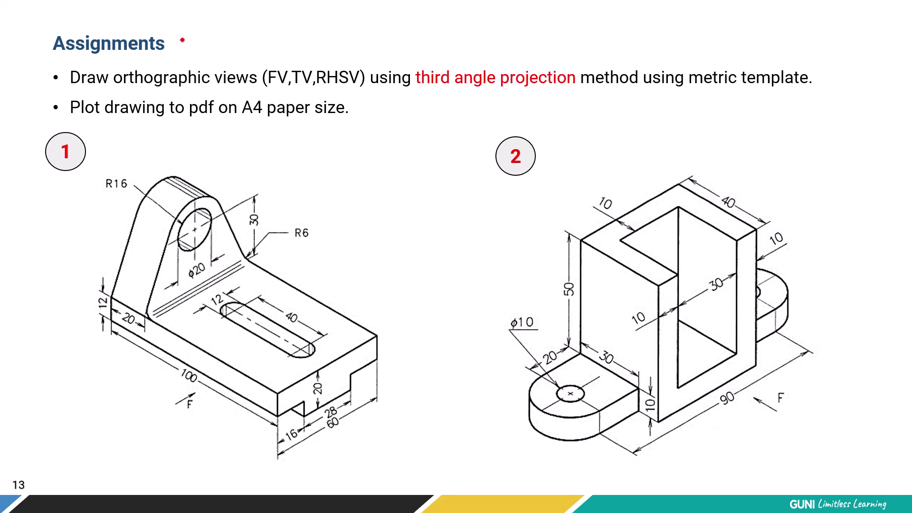
Step: Tick Assignments, 1 and 2, and underline FV,TV,RHSV and third angle projection in red
left_click_drag(183, 40, 225, 28)
left_click_drag(276, 89, 363, 94)
left_click_drag(102, 148, 121, 142)
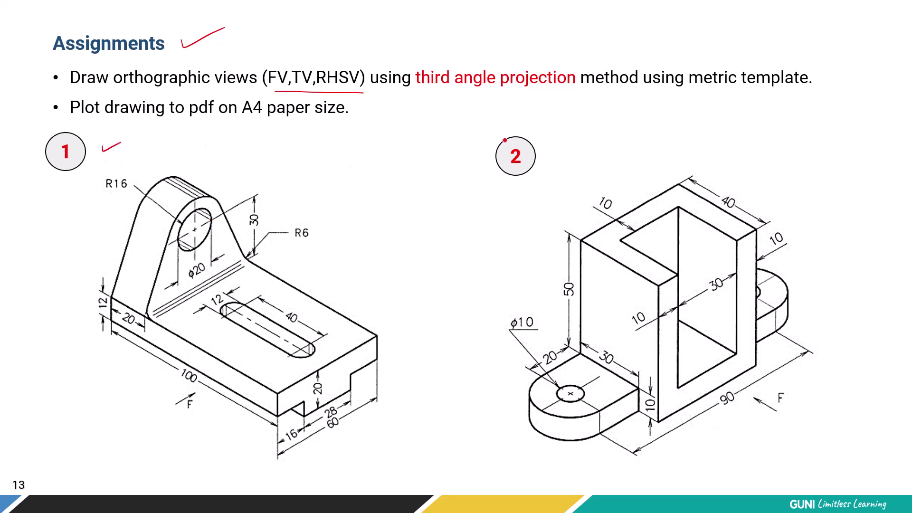
left_click_drag(551, 154, 569, 151)
left_click_drag(432, 93, 566, 94)
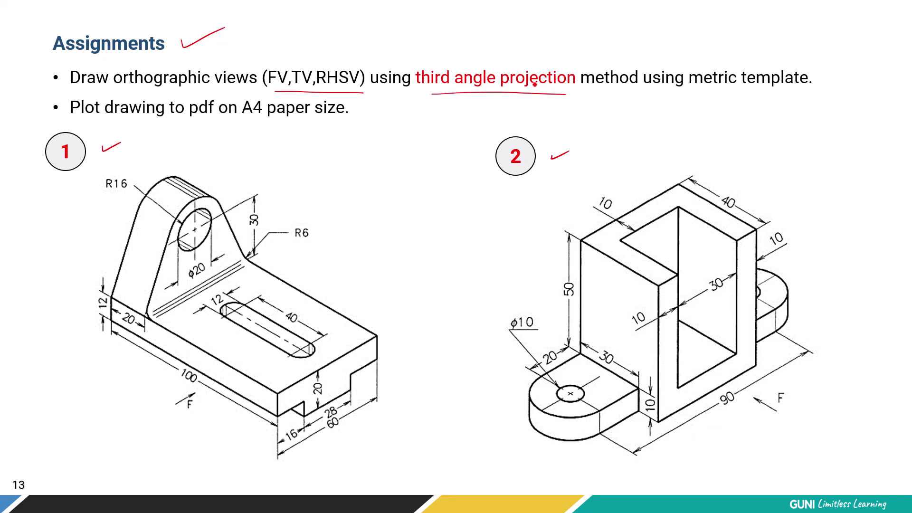
key("ctrl+a")
Step: Open AS-1.dwg from the Module-11 Orthographic & Isometric Drawing folder in AutoCAD
key("alt+Tab")
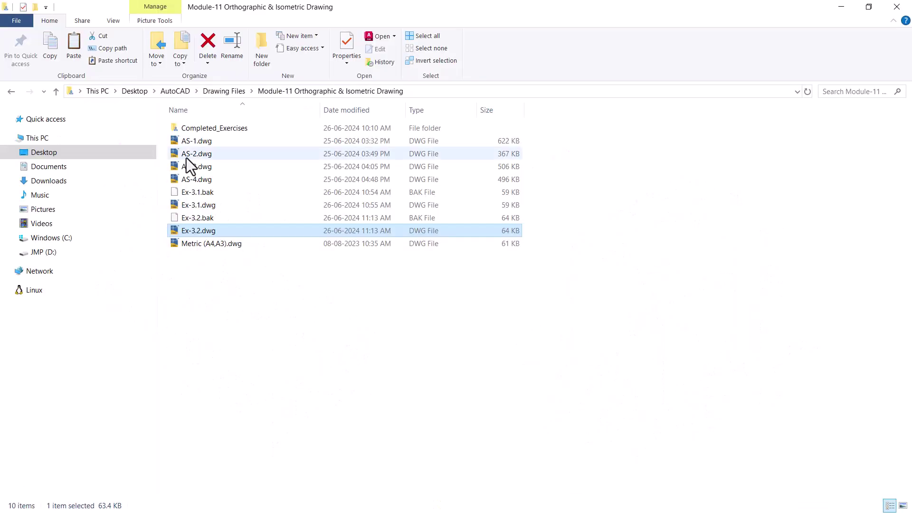
left_click(192, 141)
right_click(195, 143)
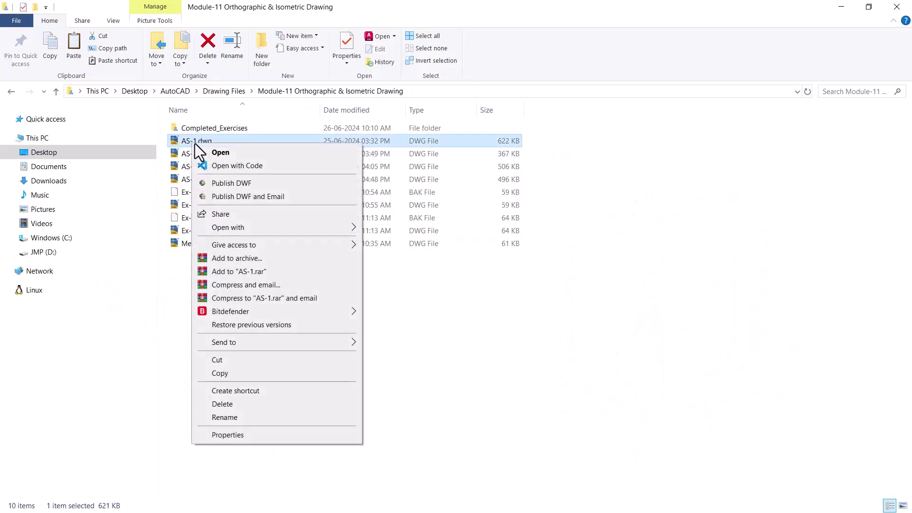
left_click(225, 155)
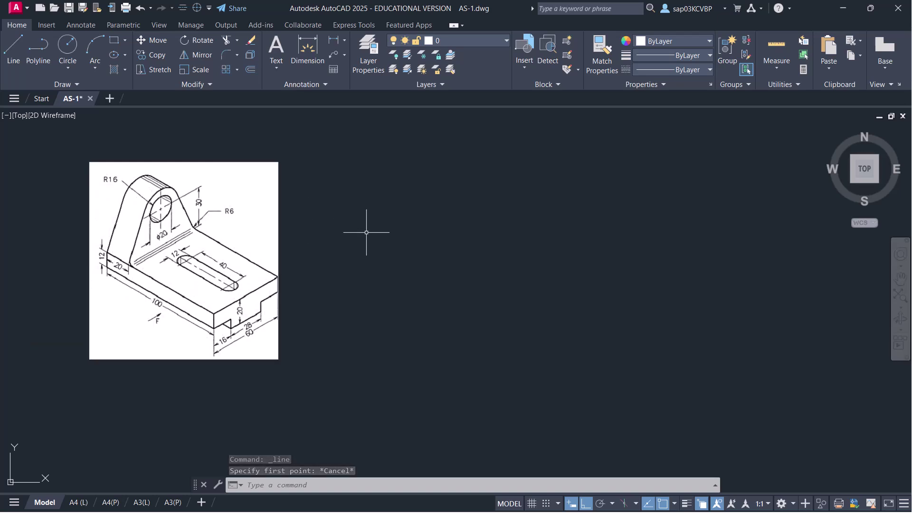
Step: Draw a 100 by 20 base rectangle below the reference image
left_click(122, 45)
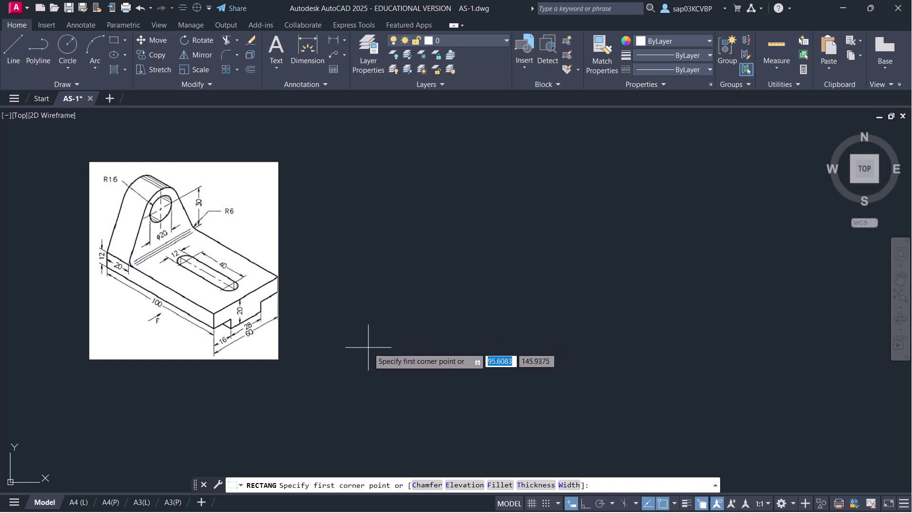
left_click(377, 394)
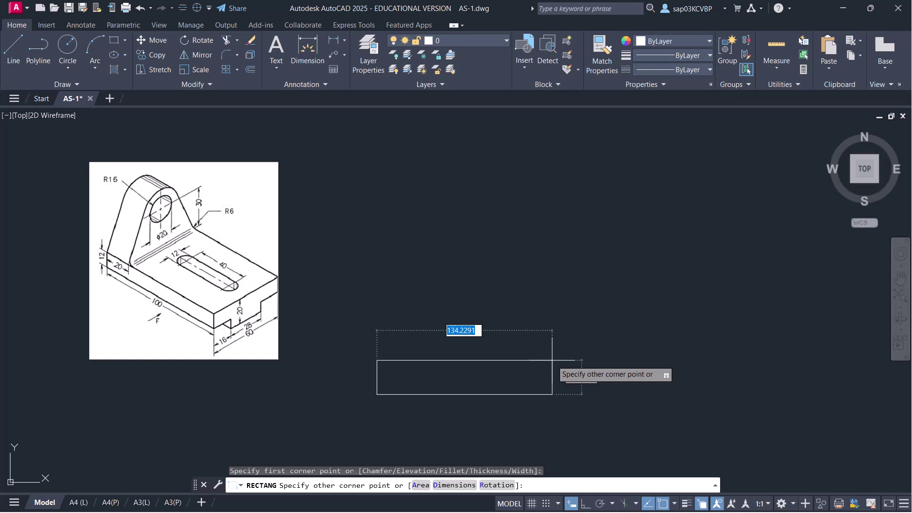
type("100")
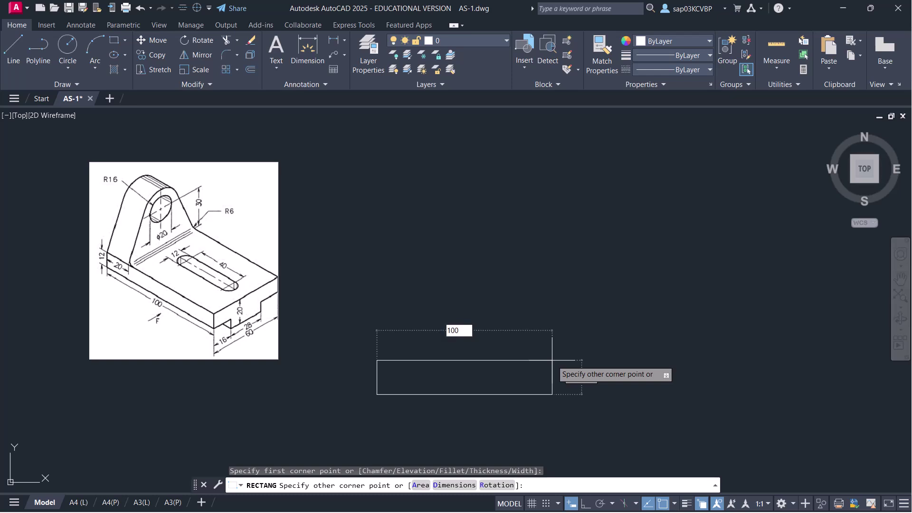
key("Tab")
type("20")
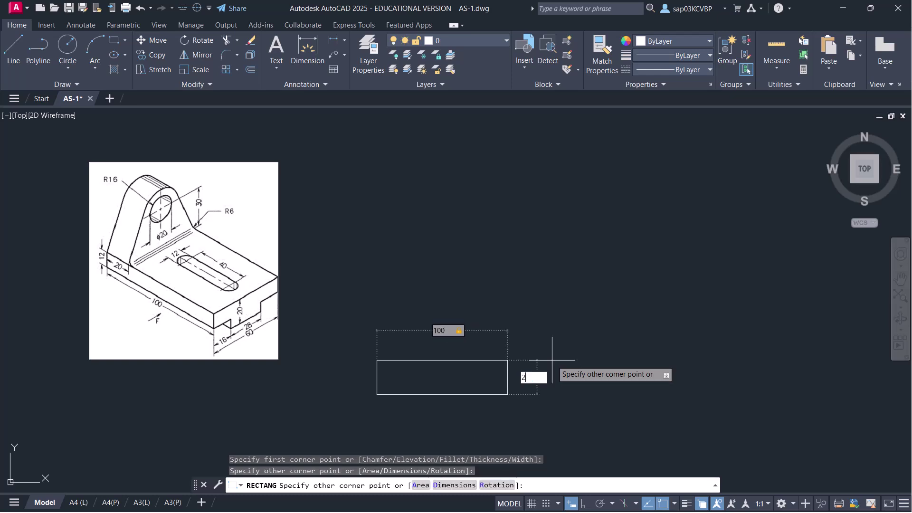
key("Return")
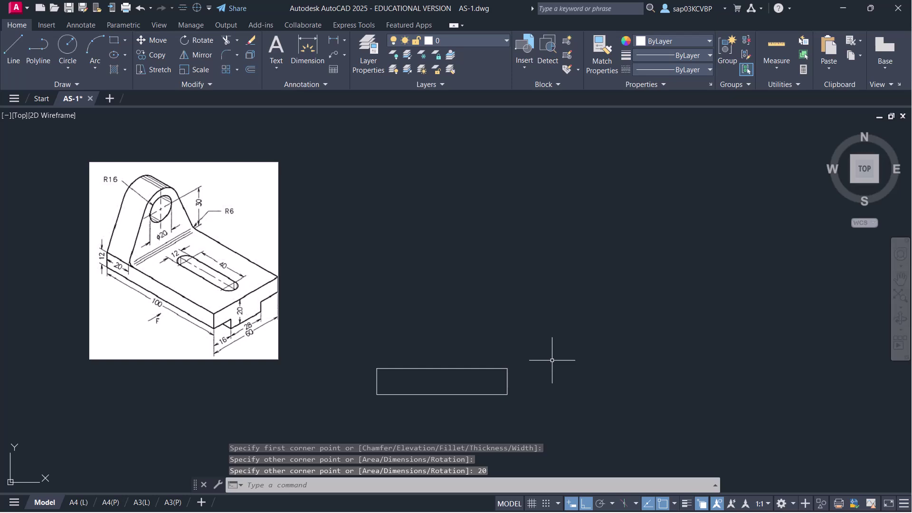
Step: Explode the base rectangle into separate lines
type("c")
key("Return")
key("Escape")
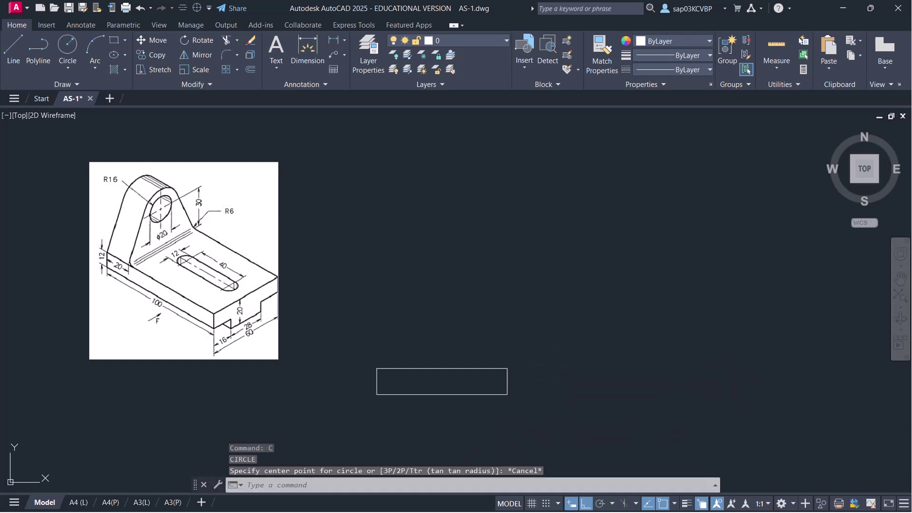
type("x")
key("Return")
left_click(499, 423)
left_click(439, 349)
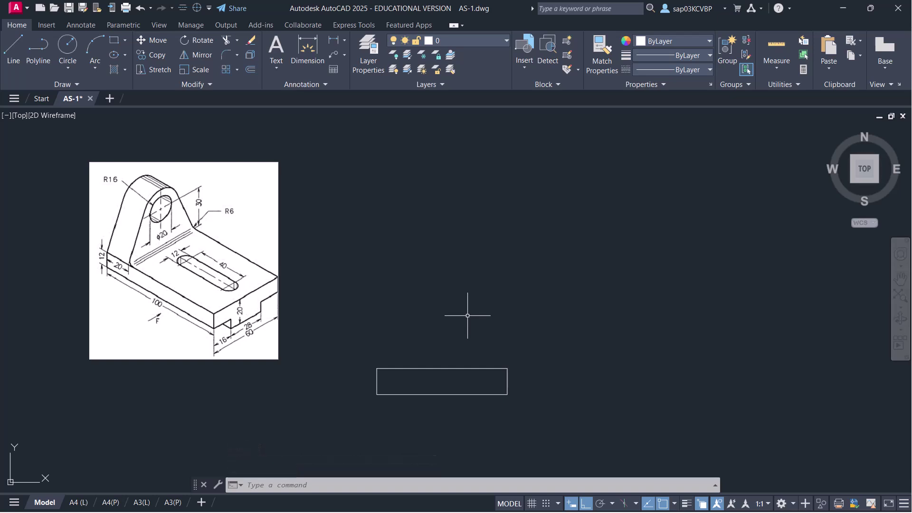
Step: Offset the base's top edge 12 units downward
type("o")
key("Return")
type("12")
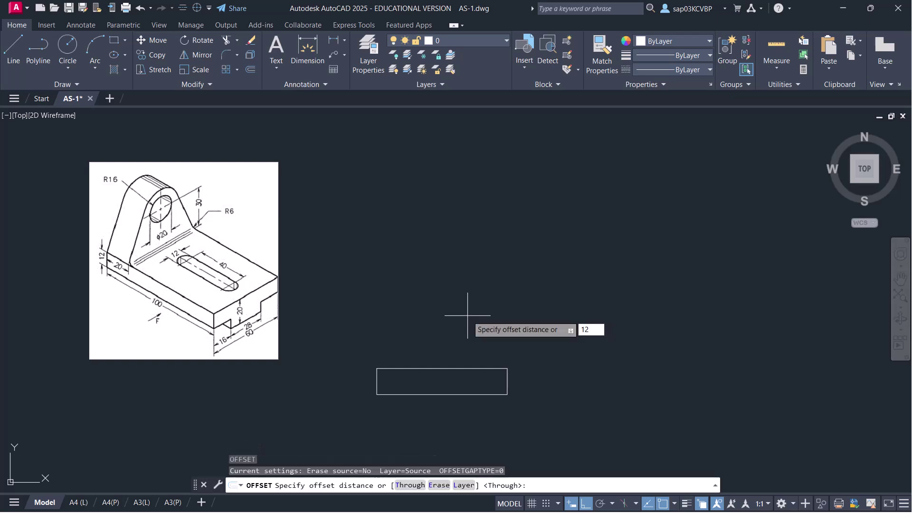
key("Return")
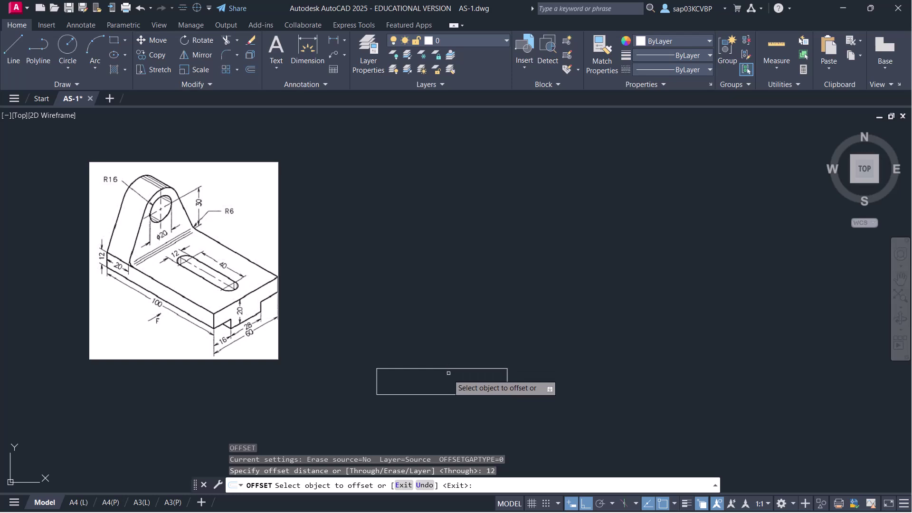
left_click(449, 369)
right_click(453, 328)
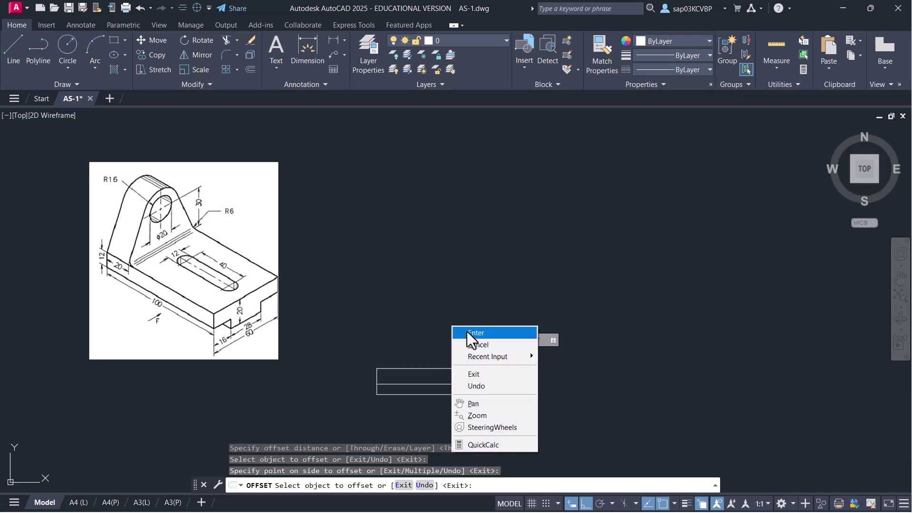
left_click(476, 333)
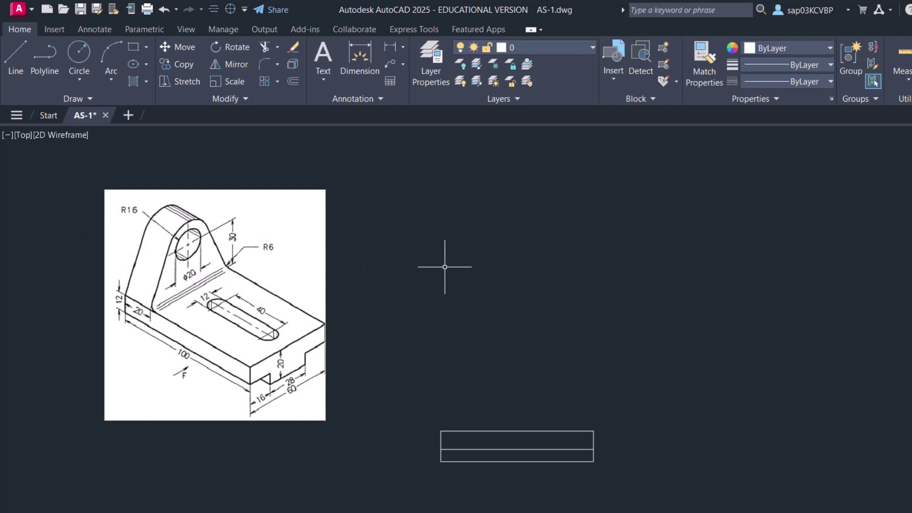
Step: Draw the upright from the base's top-left corner: 46 up, 20 right, 45 down
type("l")
key("Return")
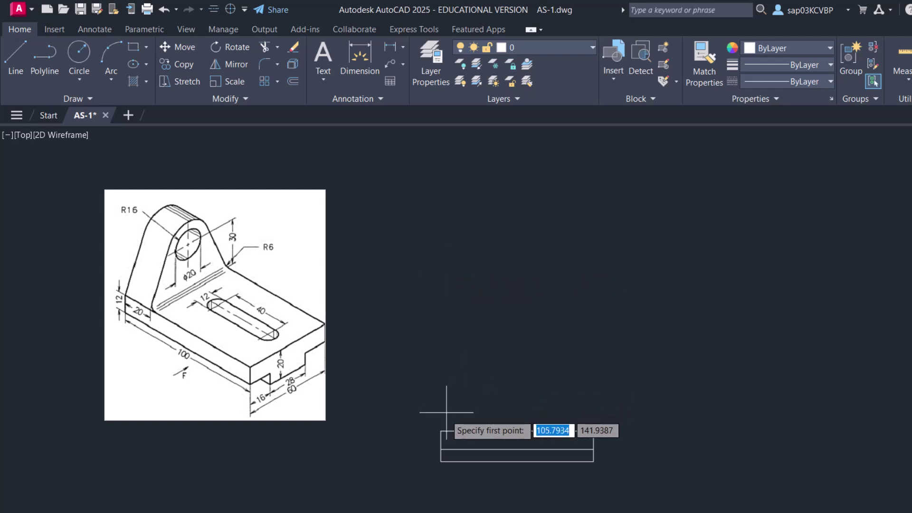
left_click(441, 430)
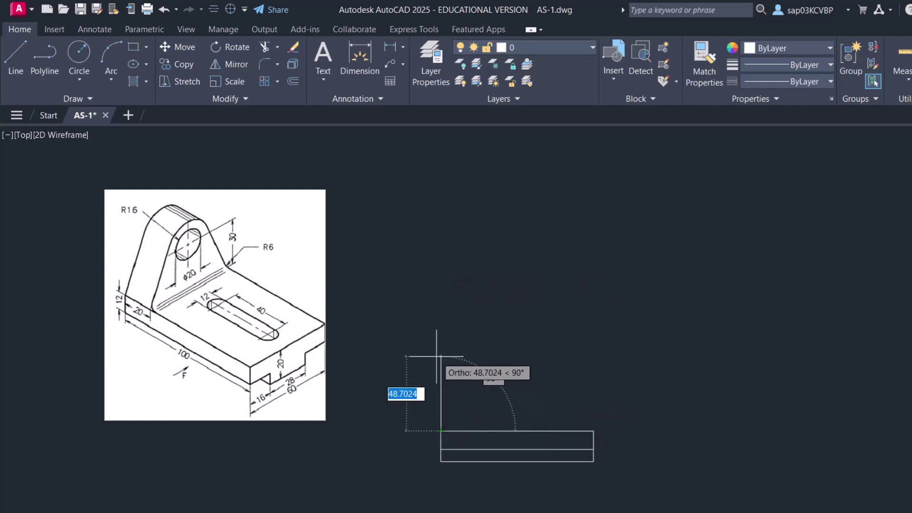
type("46")
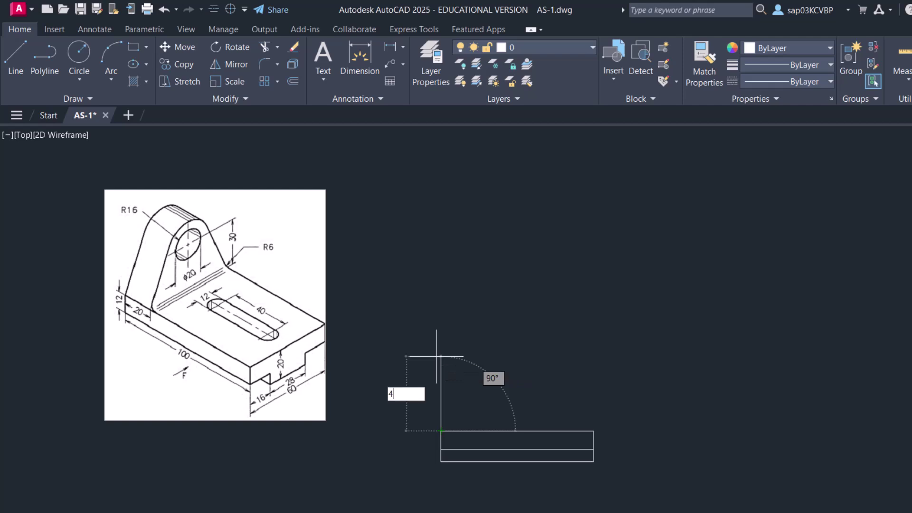
key("Return")
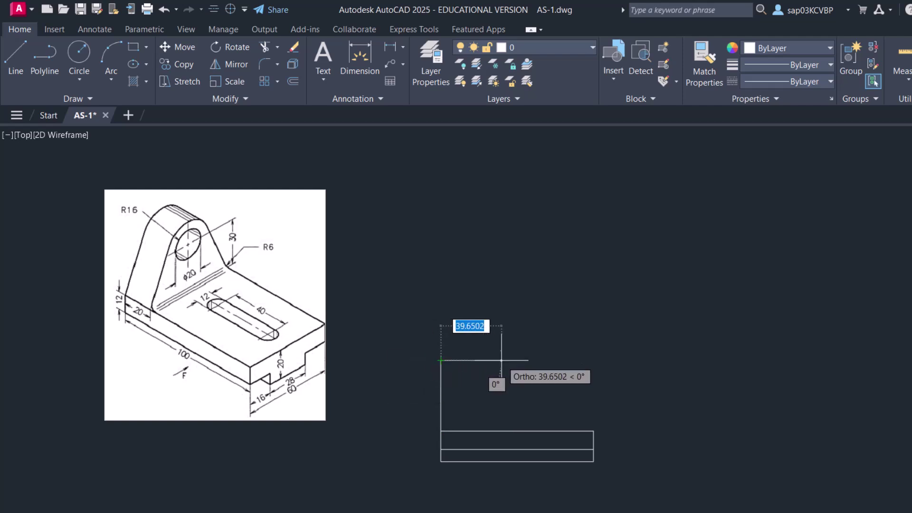
type("20")
key("Return")
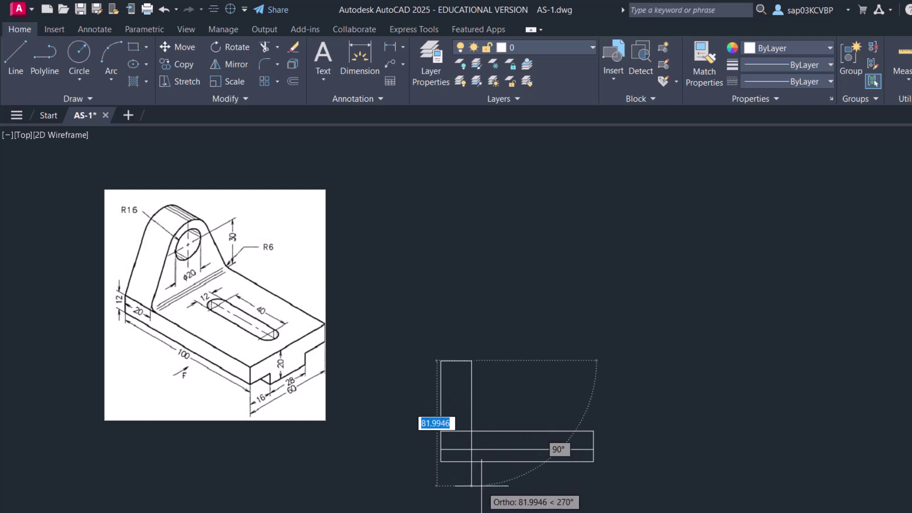
type("45")
key("Return")
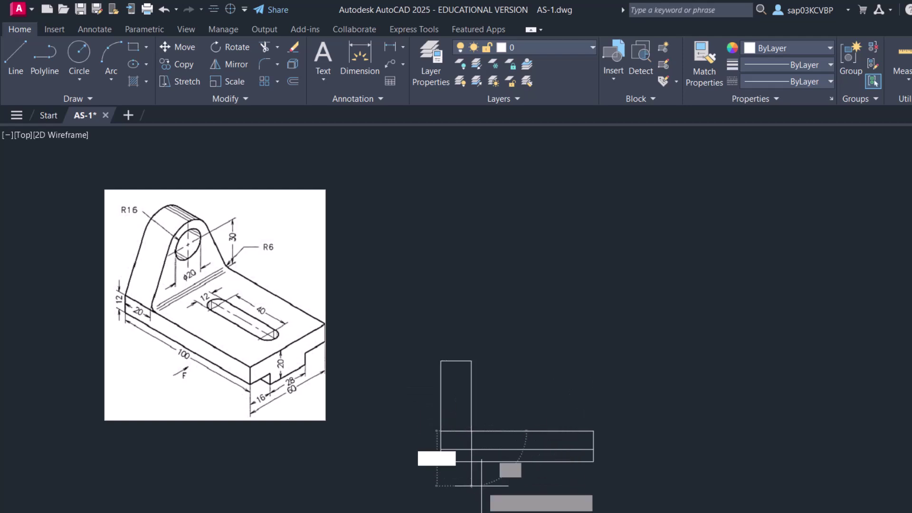
key("Escape")
scroll(453, 397, "up", 2)
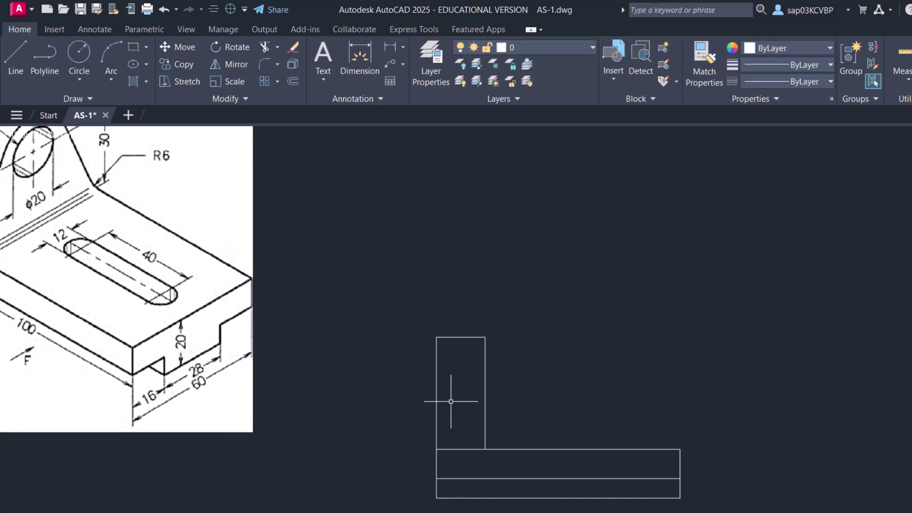
scroll(452, 399, "down", 2)
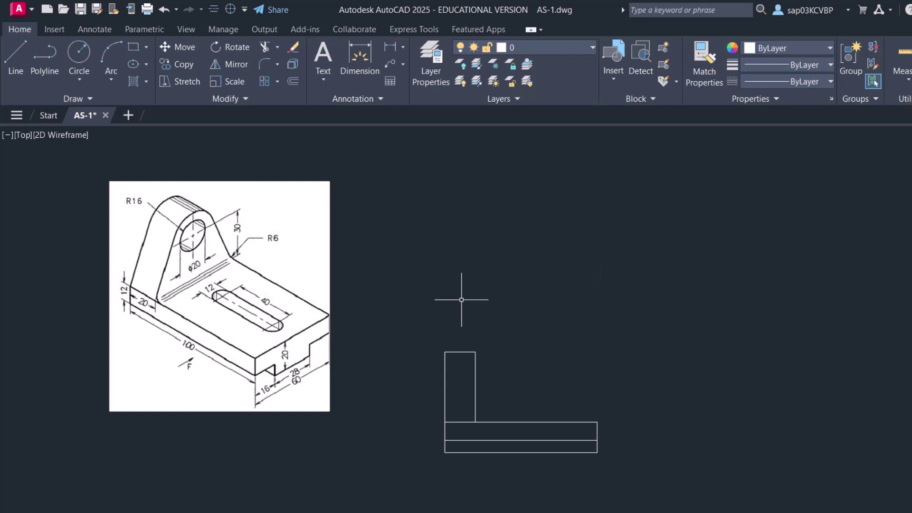
type("rec")
key("Return")
Step: Draw the 100 by 60 top-view rectangle above the front view
left_click(445, 300)
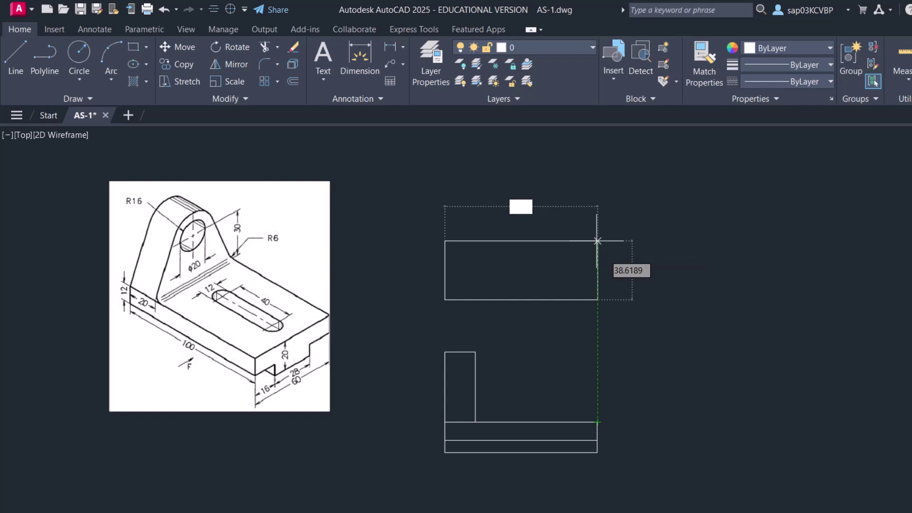
type("100")
key("Tab")
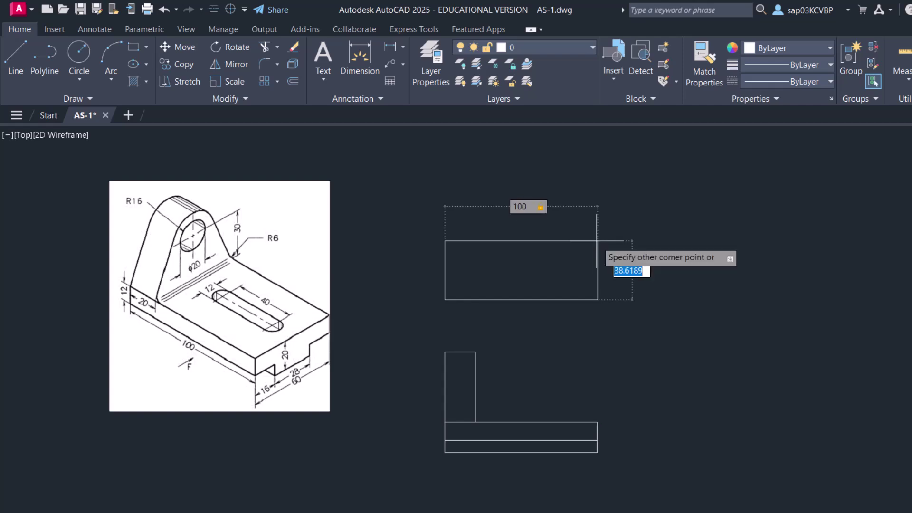
type("60")
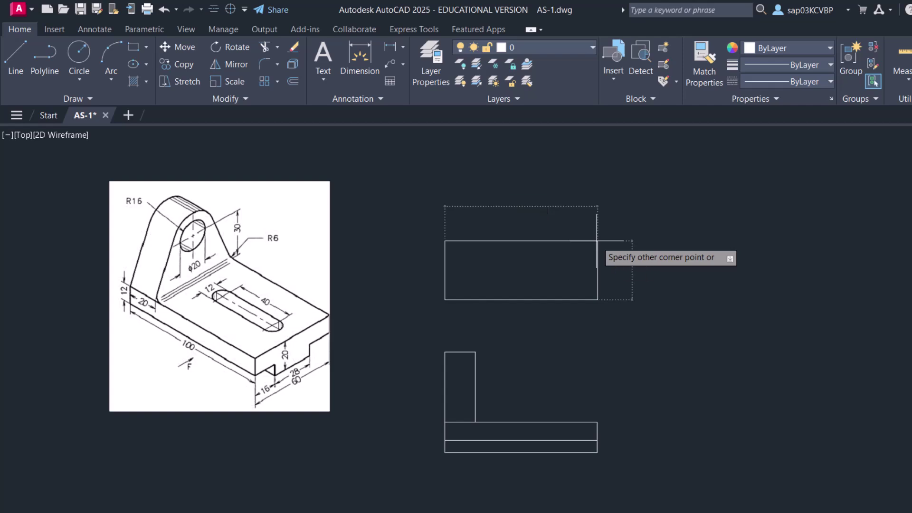
key("Return")
Step: Explode the top-view rectangle and save the drawing
type("c")
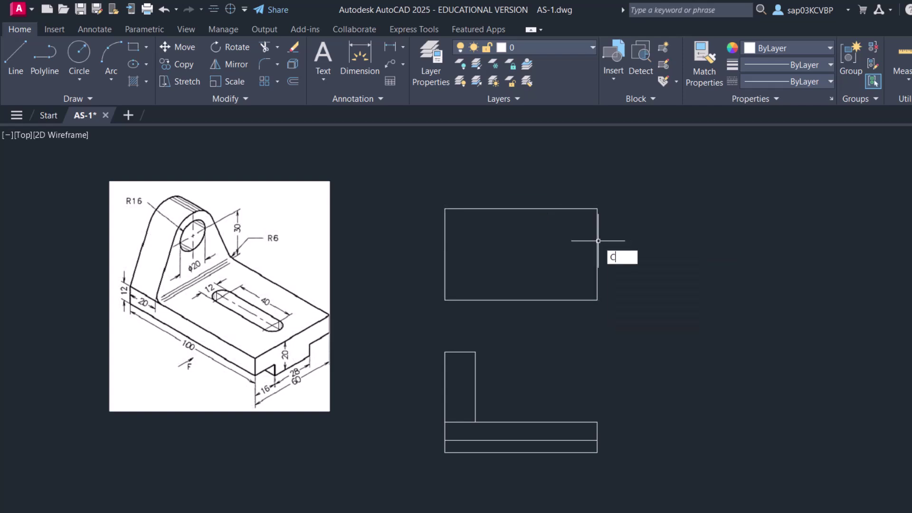
key("Return")
left_click(606, 231)
key("Escape")
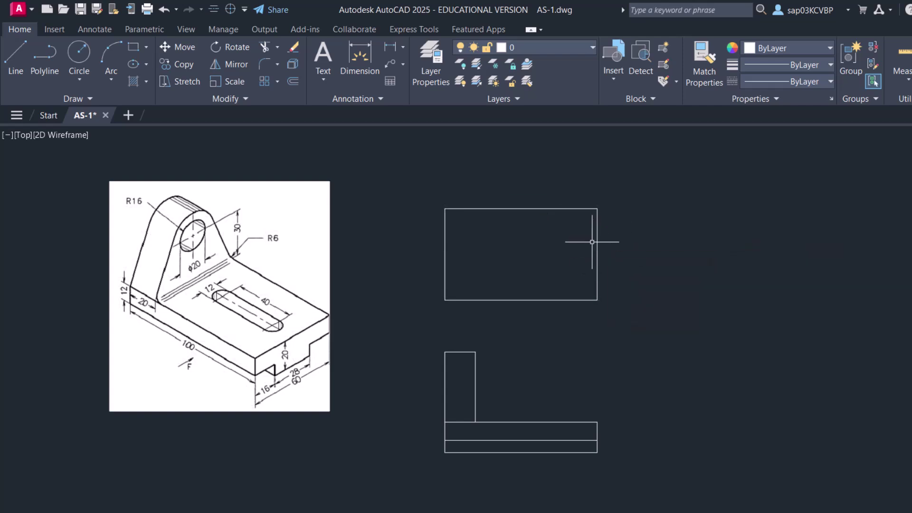
type("x")
key("Return")
key("Return")
key("ctrl+s")
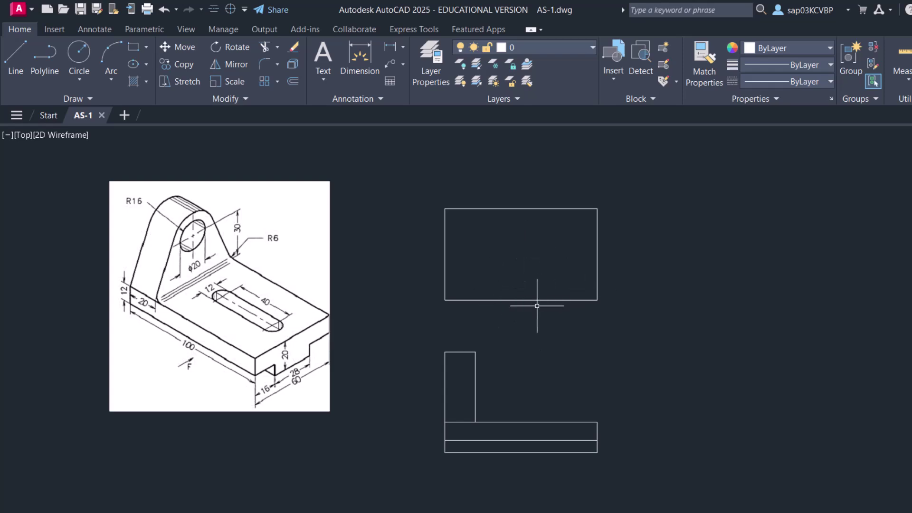
Step: Draw the 60-long upright edge line near the top view's left end
key("l")
key("Return")
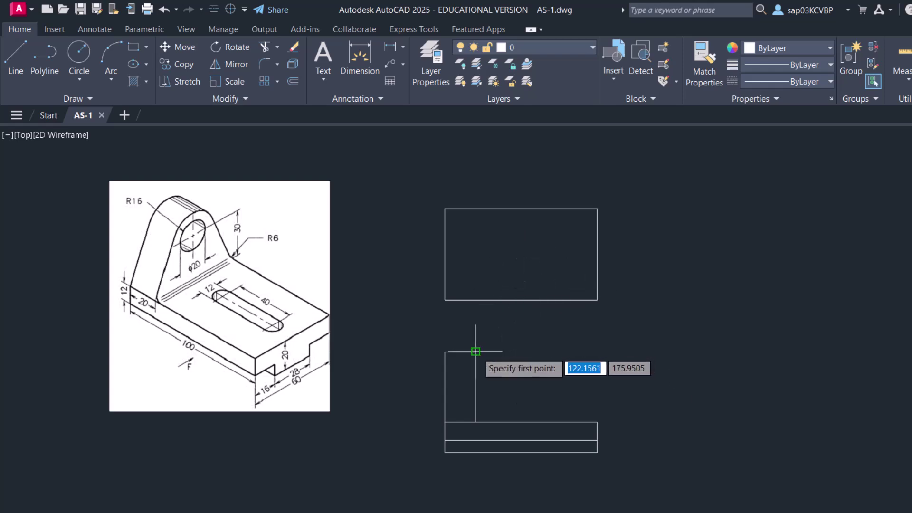
left_click(475, 300)
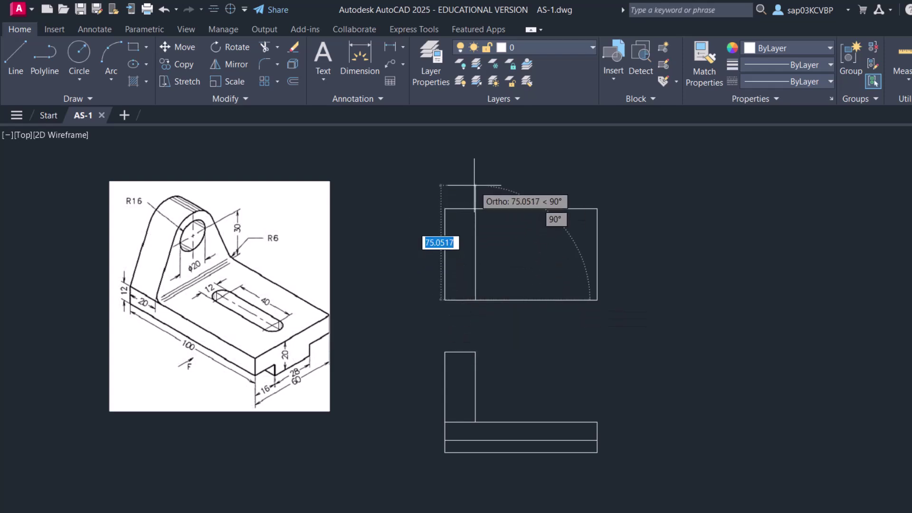
type("60")
key("Return")
key("Return")
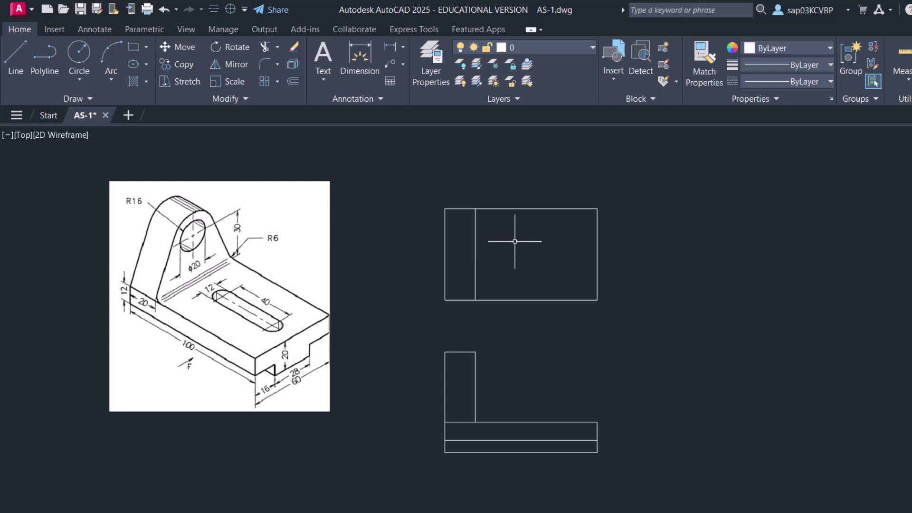
type("ray")
key("Return")
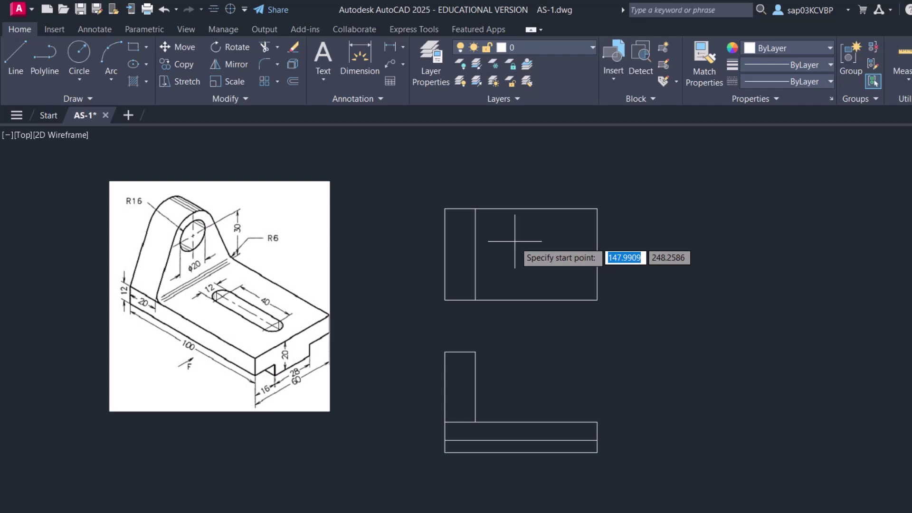
right_click(514, 241, "shift")
left_click(535, 264)
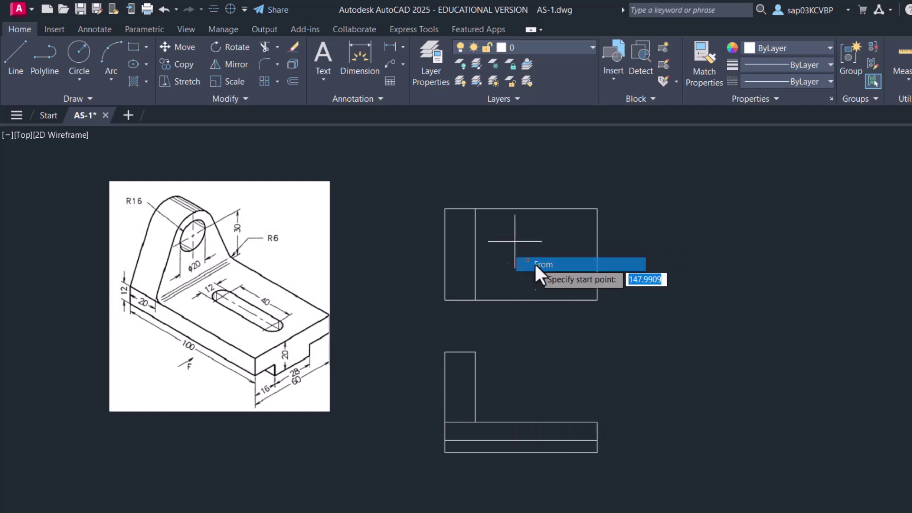
left_click(475, 254)
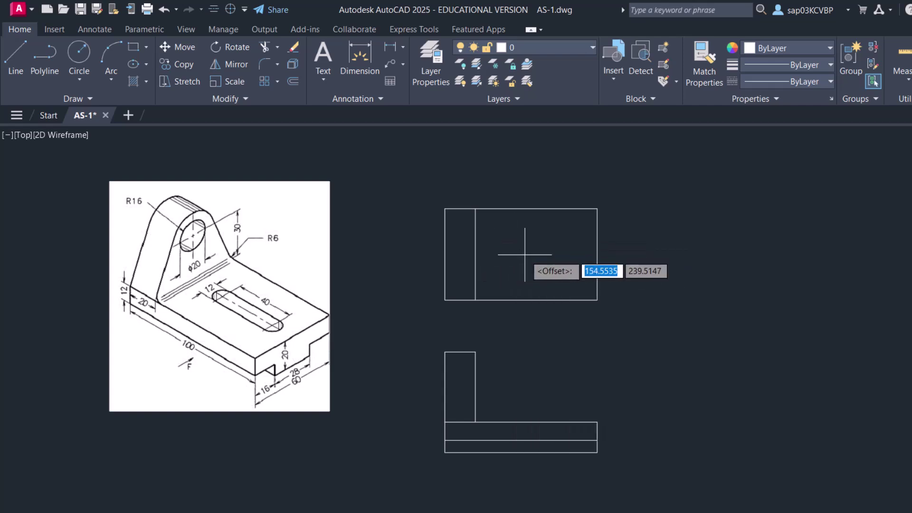
type("@20")
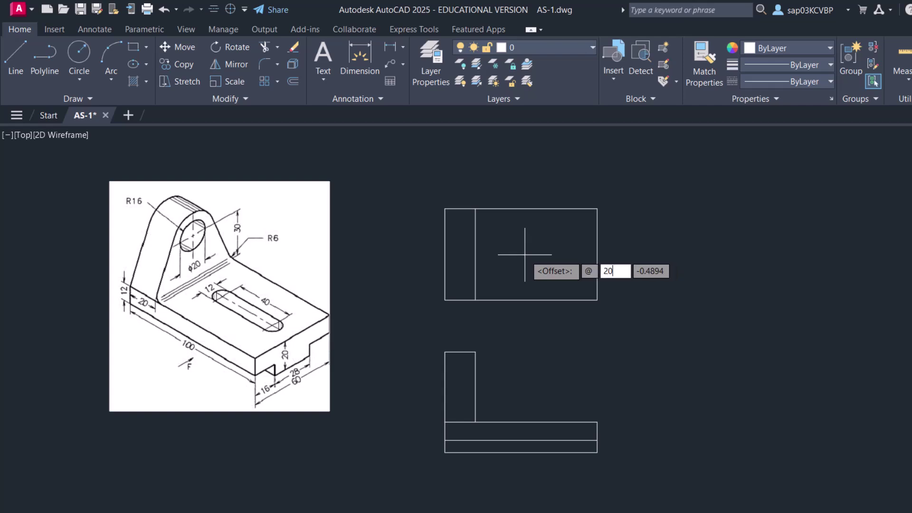
key("Tab")
type("0")
key("Return")
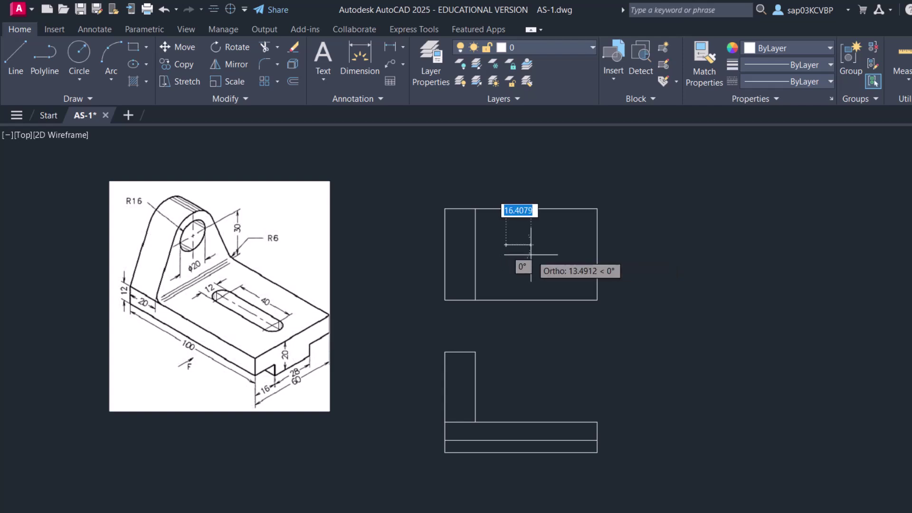
Step: Complete the slot with 40-long straight sides and 12-wide rounded ends, then save
type("40")
key("Return")
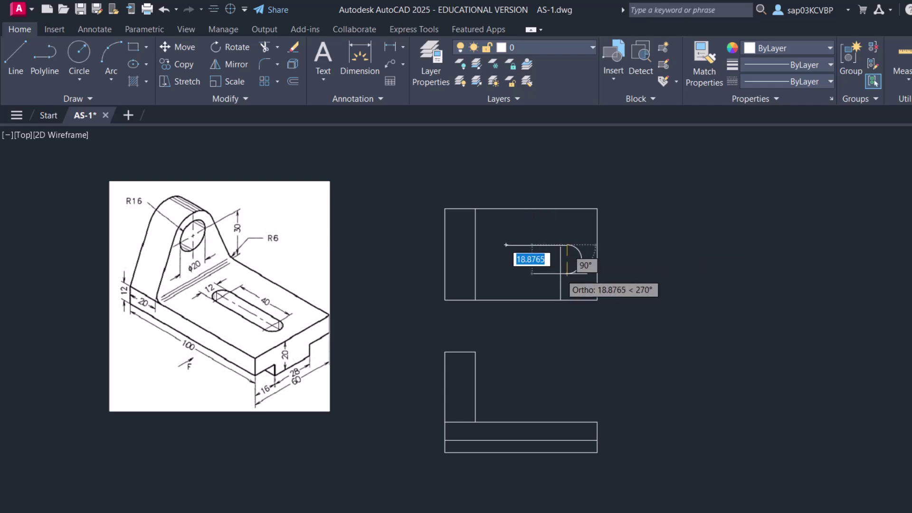
type("12")
key("Return")
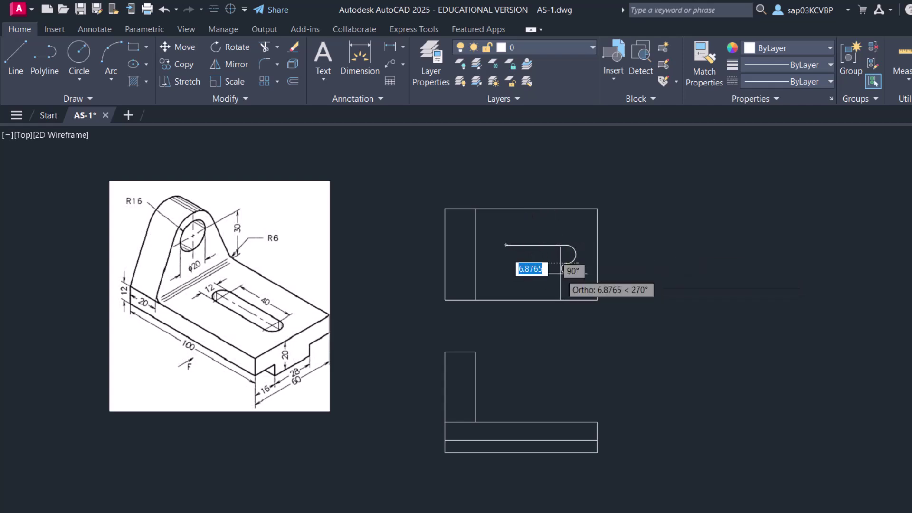
type("l")
key("Return")
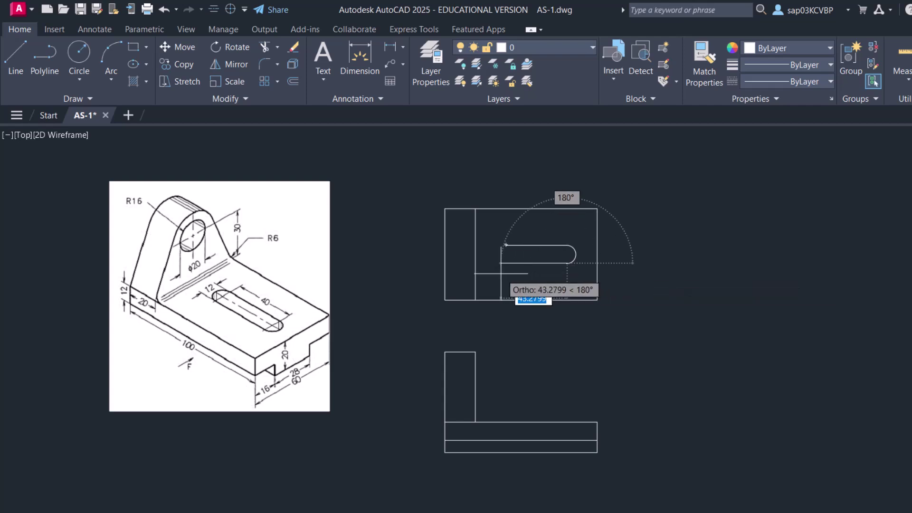
type("40")
key("Return")
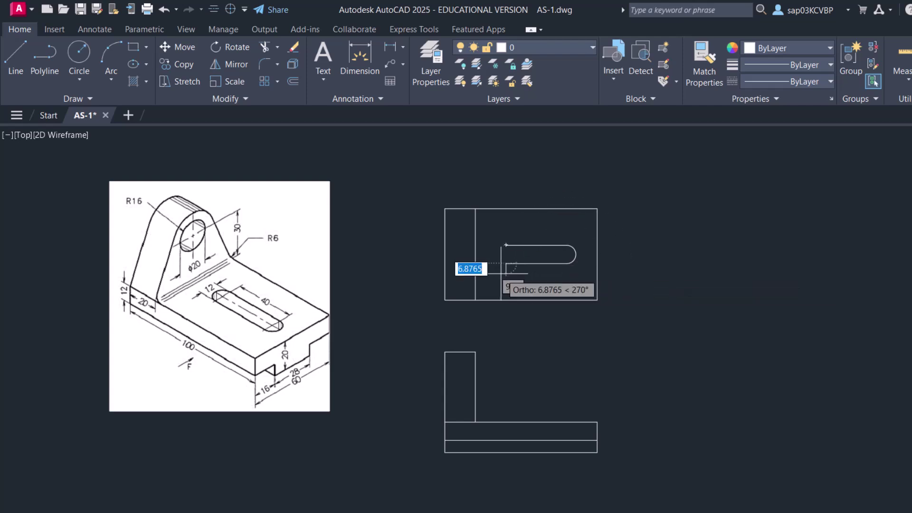
left_click(506, 245)
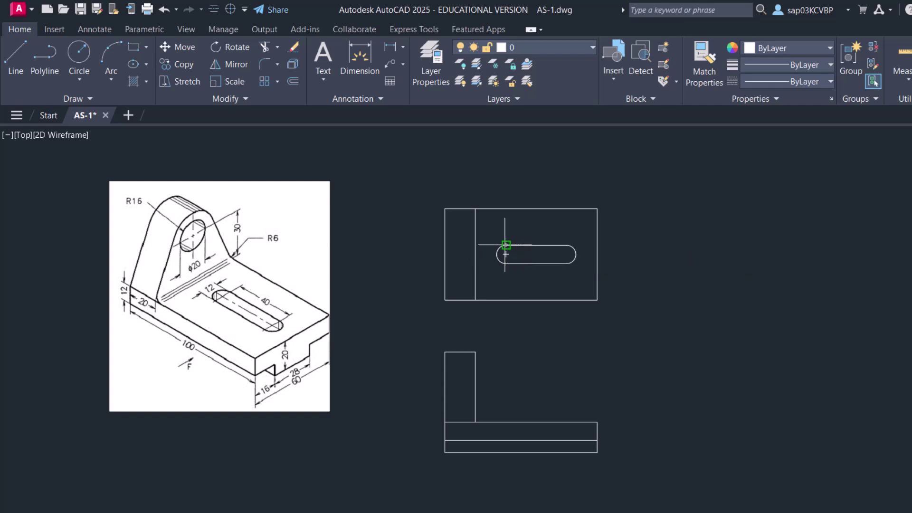
key("Return")
key("Return")
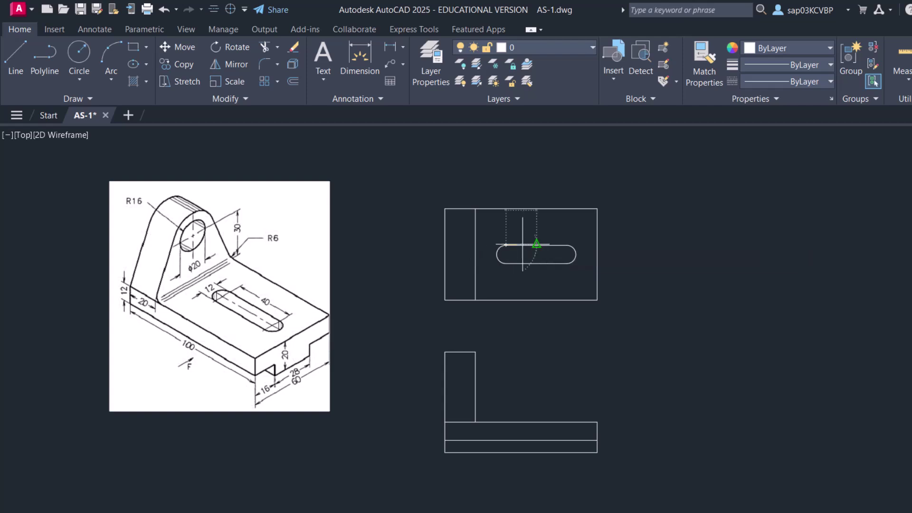
key("Escape")
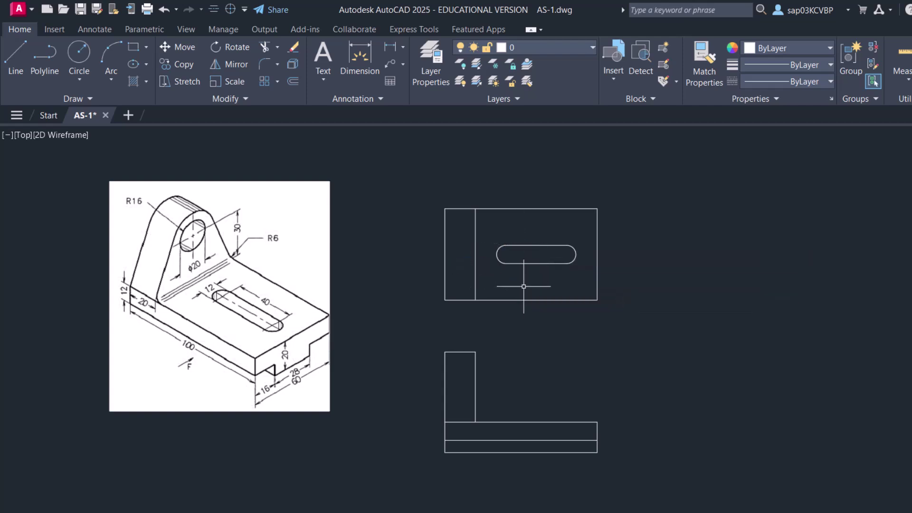
key("ctrl+s")
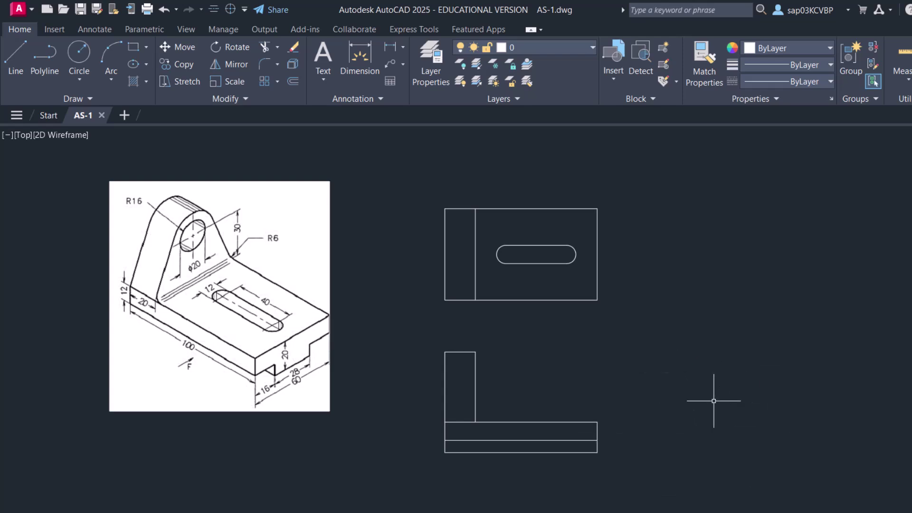
type("REC")
Step: Draw the 60 by 20 side-view base rectangle beside the front view
key("Return")
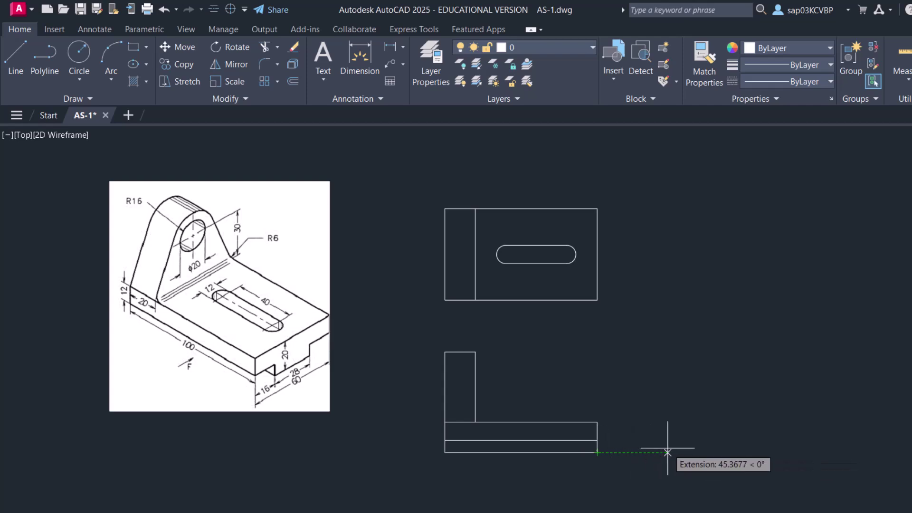
left_click(677, 451)
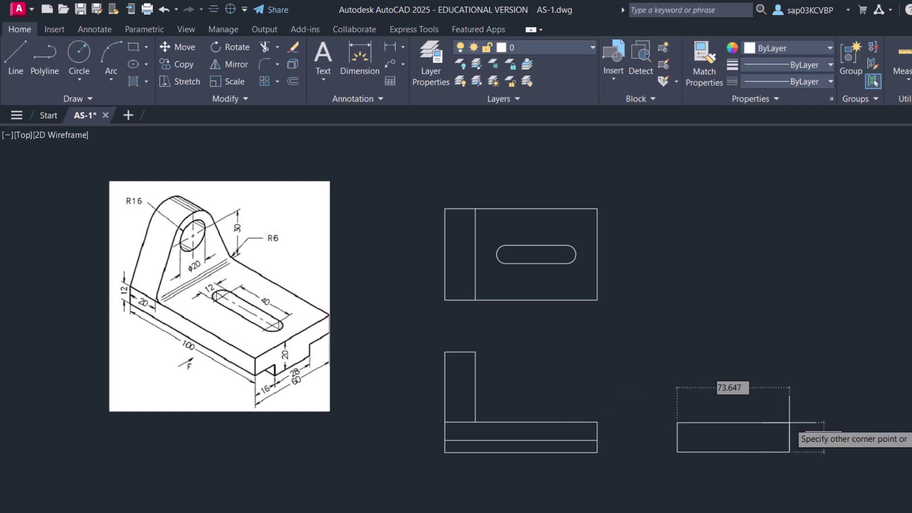
type("20")
key("Tab")
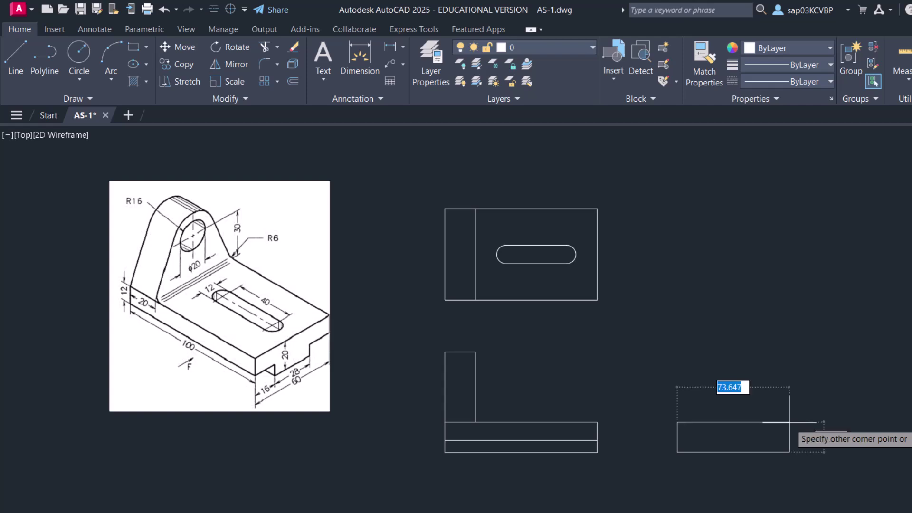
type("60")
key("Return")
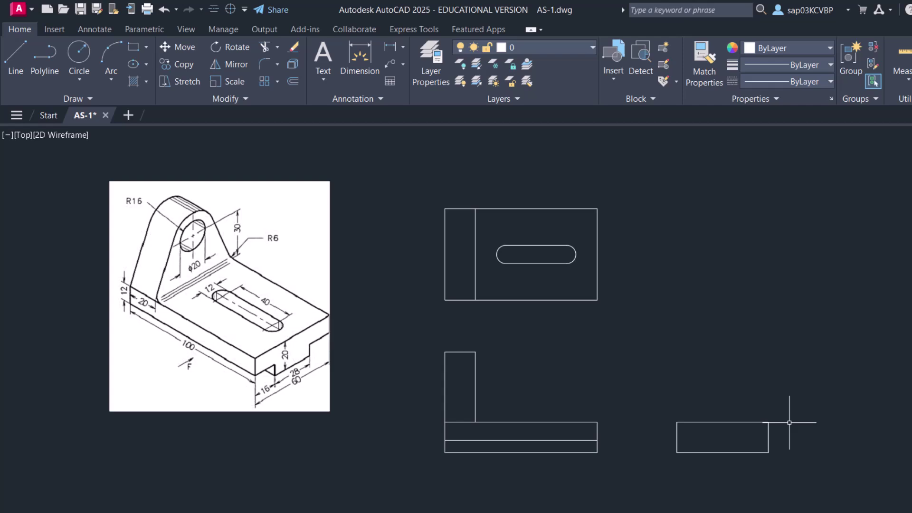
Step: Add concentric circles of radius 10 and 16 centred 30 above the base's top midpoint
type("c")
key("Return")
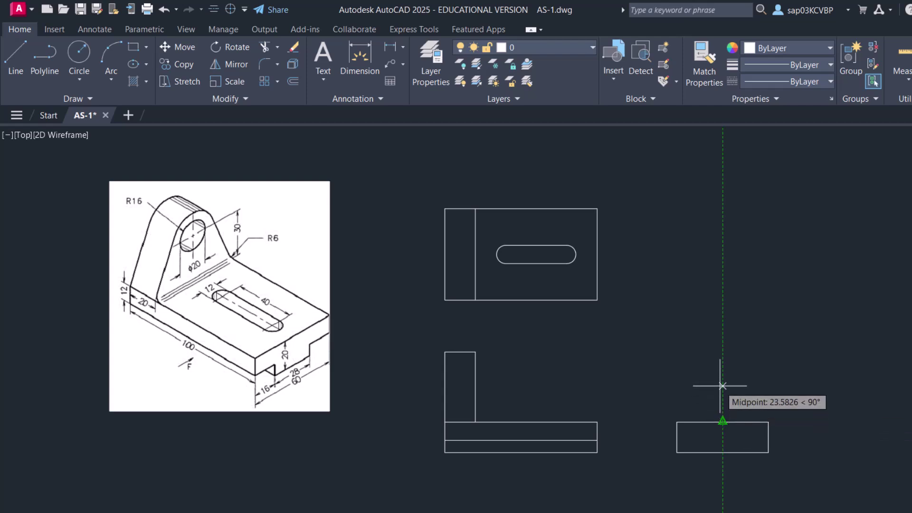
type("30")
key("Return")
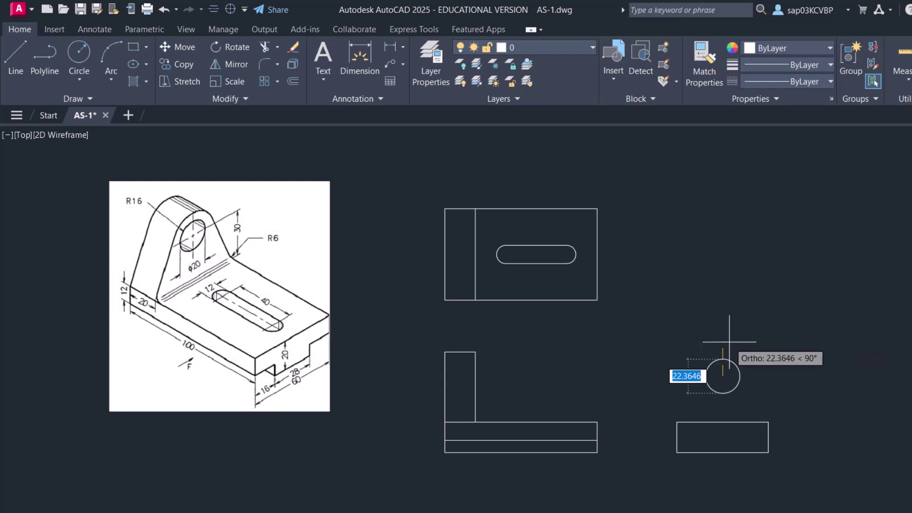
type("10")
key("Return")
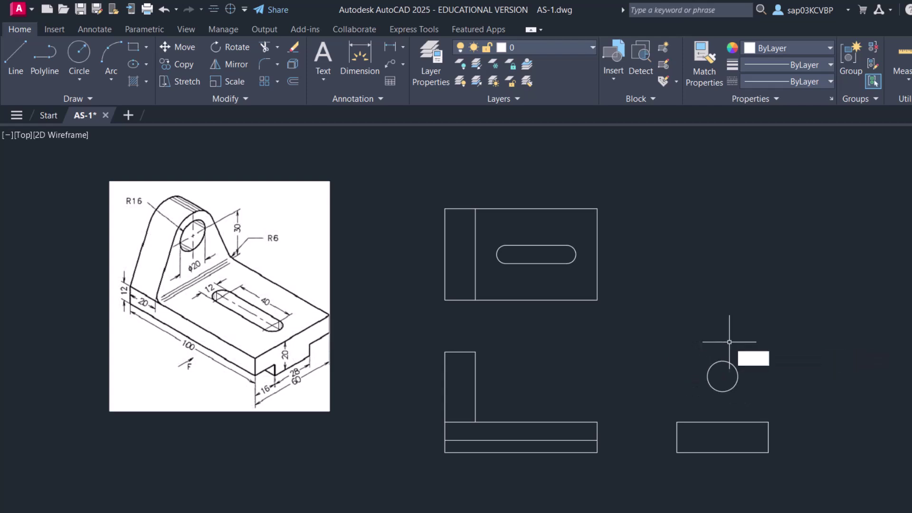
left_click(723, 376)
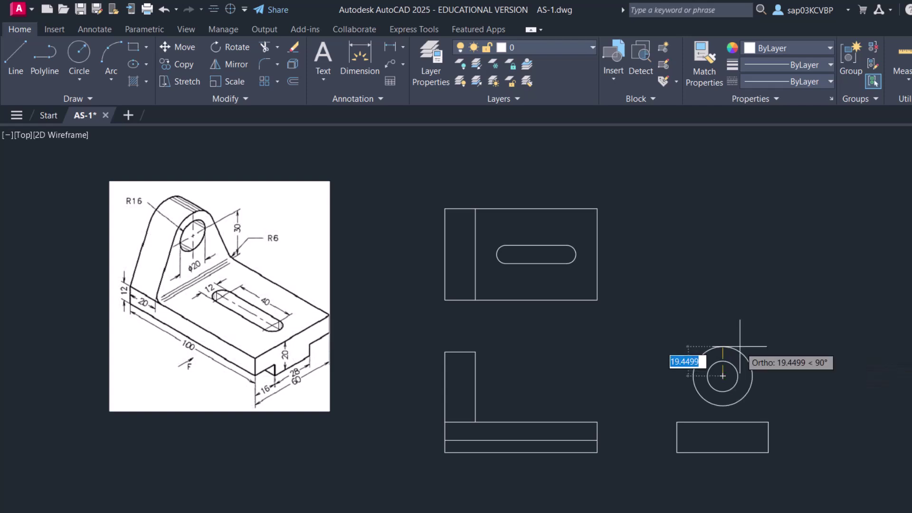
type("16")
key("Return")
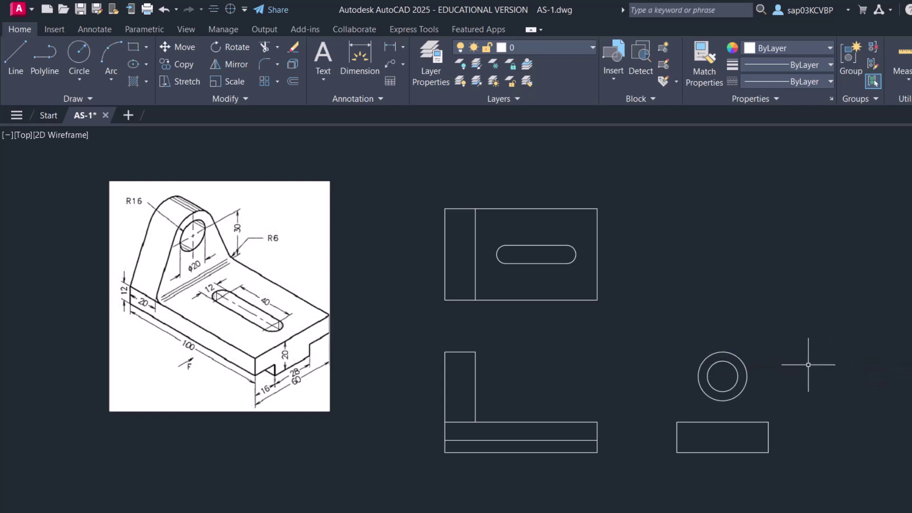
scroll(784, 437, "up", 4)
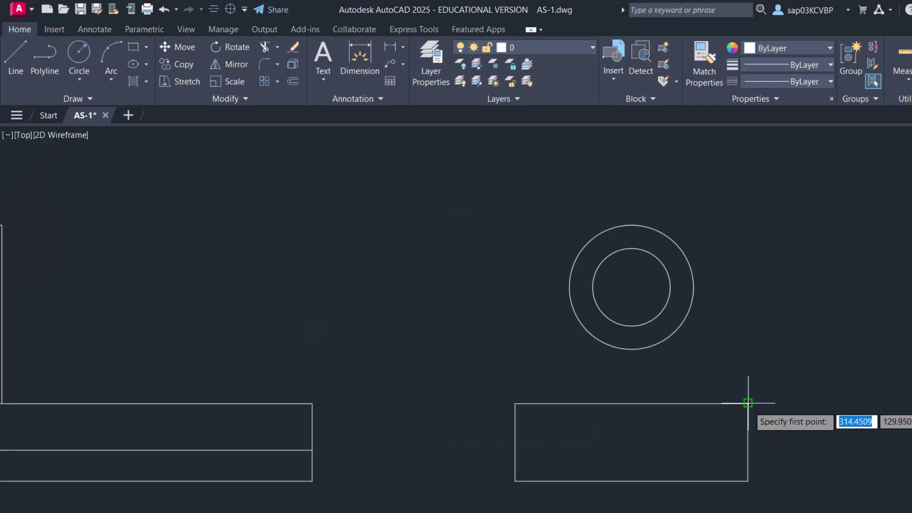
Step: Draw a line from the base's top-right corner tangent to the outer circle
left_click(748, 403)
right_click(717, 309, "shift")
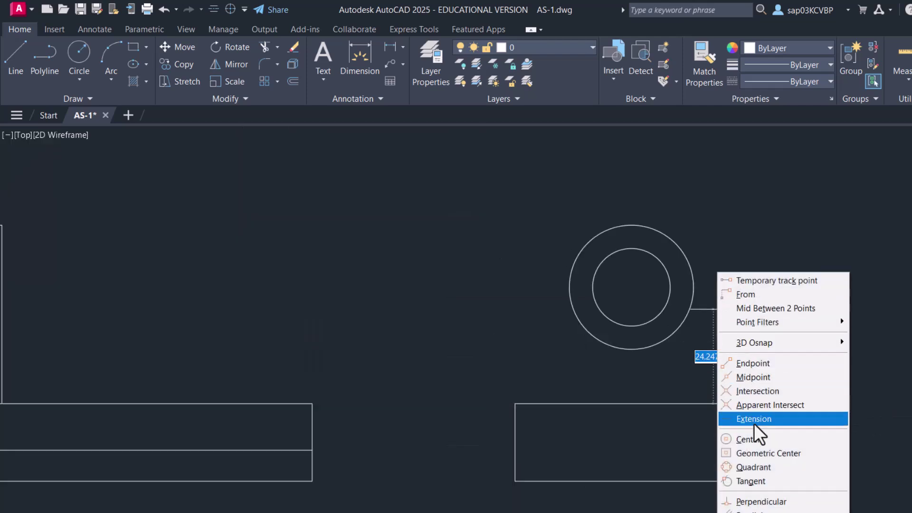
left_click(760, 484)
left_click(696, 262)
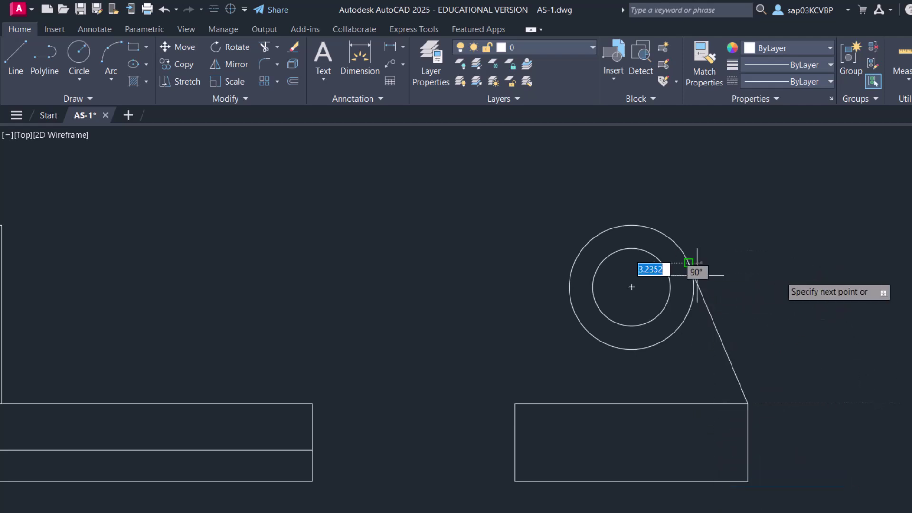
key("Return")
Step: Mirror the tangent line about the view's vertical centre axis, keeping the original
key("Return")
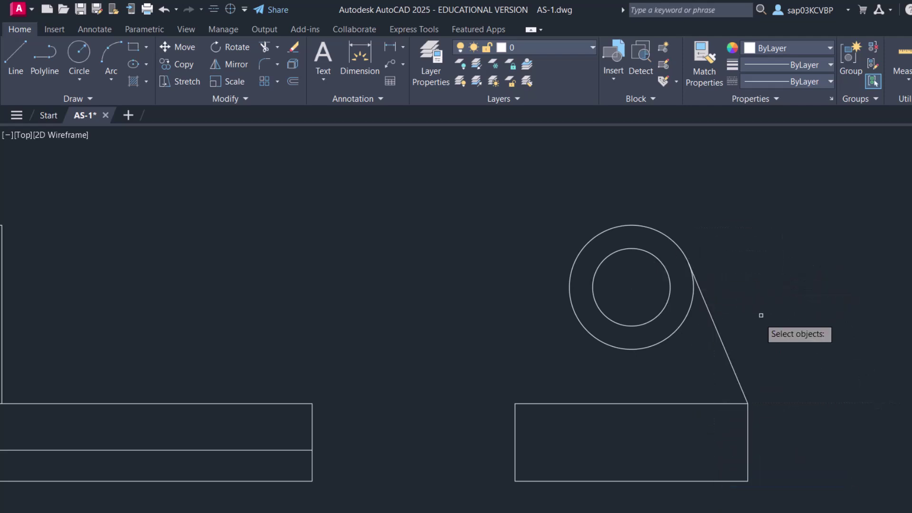
left_click(731, 363)
key("Return")
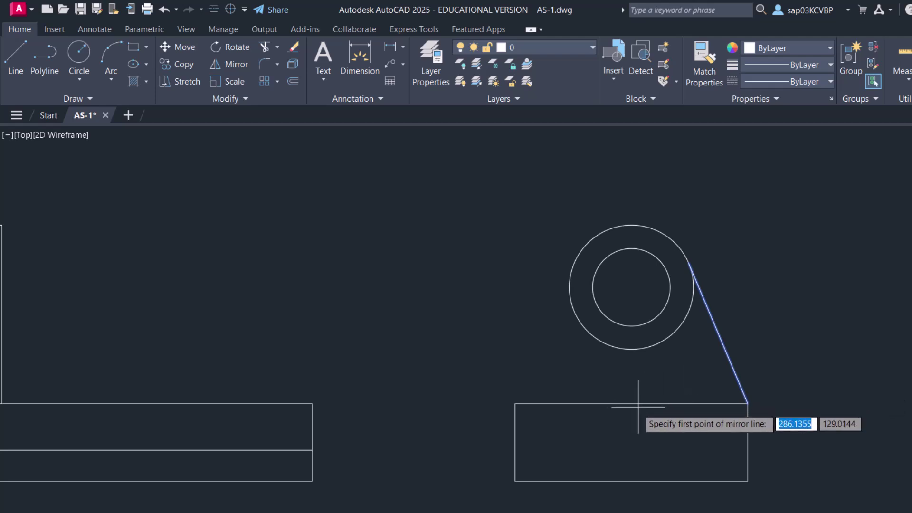
left_click(631, 403)
left_click(633, 225)
key("Return")
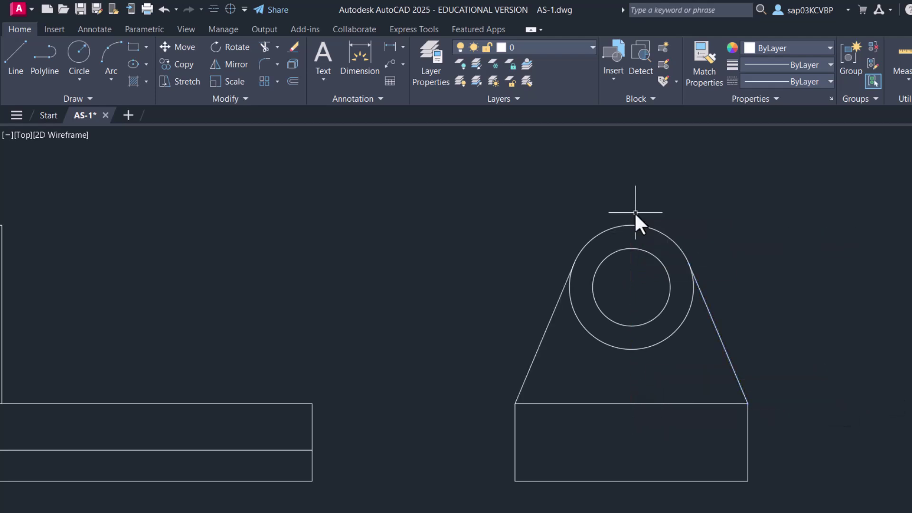
type("tr")
key("Return")
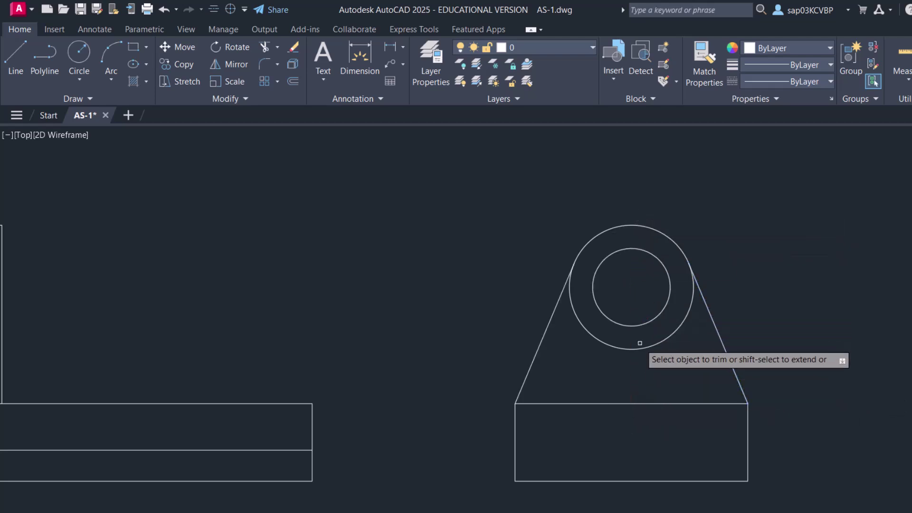
Step: Trim away the outer circle's lower arc between the tangent lines
left_click(639, 349)
scroll(649, 328, "down", 2)
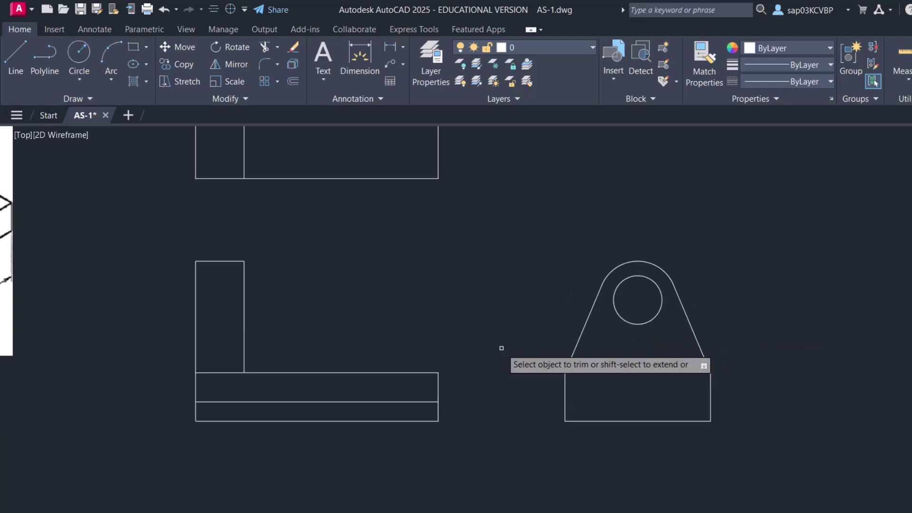
key("Escape")
middle_click_drag(533, 369, 640, 383)
scroll(640, 383, "down", 2)
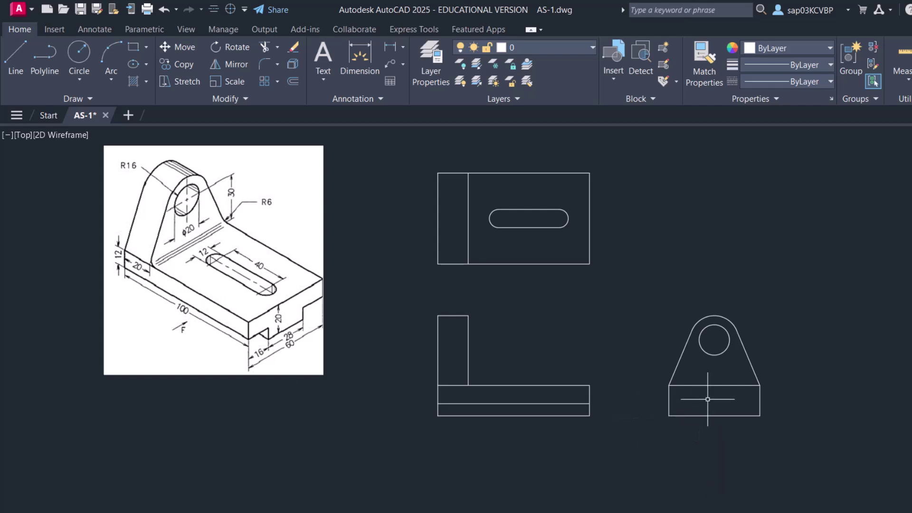
Step: Draw the notch lines starting 12 below the base corner: 16 across, then 8 vertical
key("l")
key("Return")
scroll(704, 404, "up", 3)
scroll(555, 269, "up", 2)
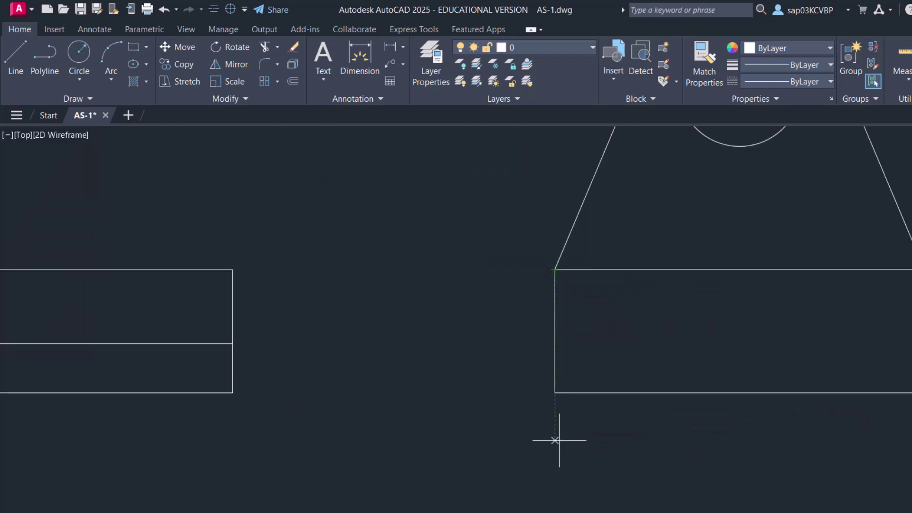
type("12")
key("Return")
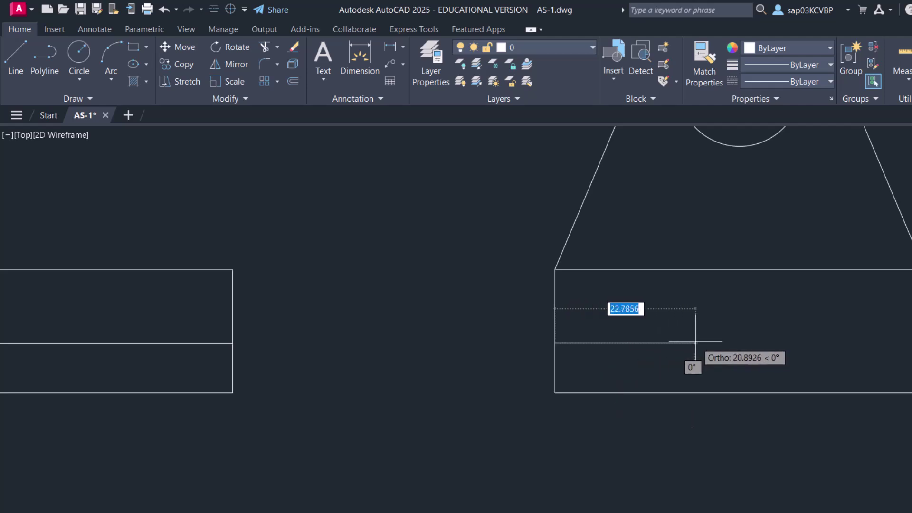
type("16")
key("Return")
scroll(685, 376, "down", 3)
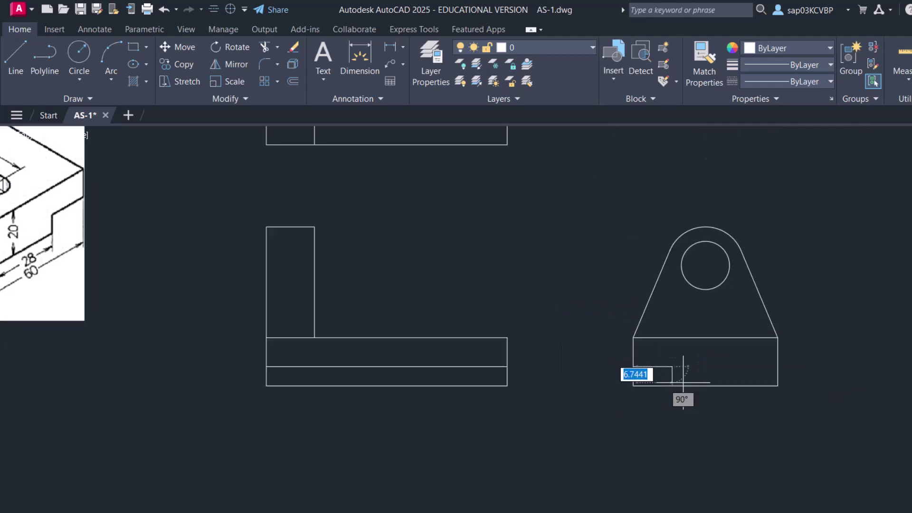
scroll(680, 404, "down", 3)
scroll(677, 416, "up", 2)
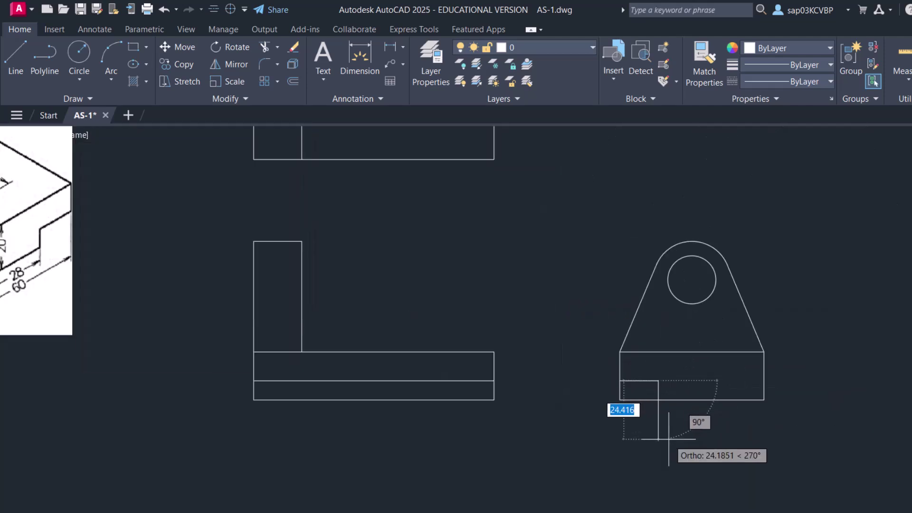
scroll(662, 432, "up", 2)
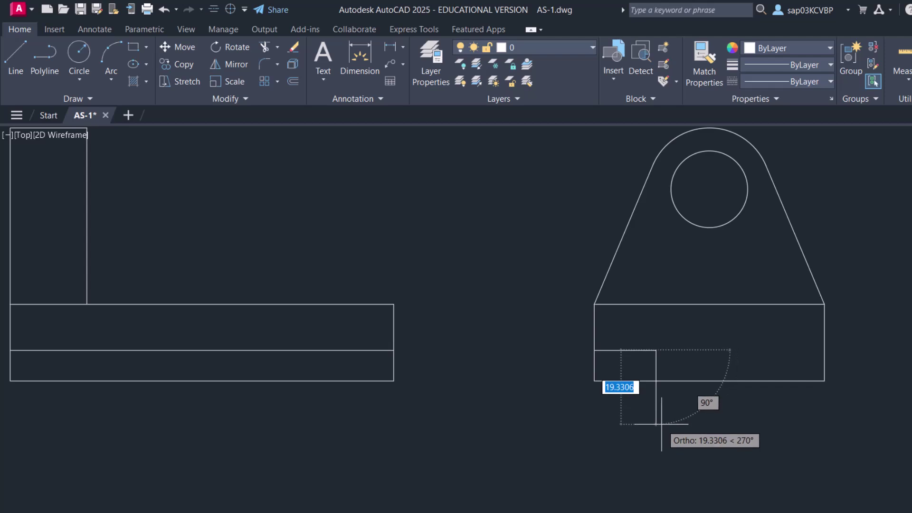
type("8")
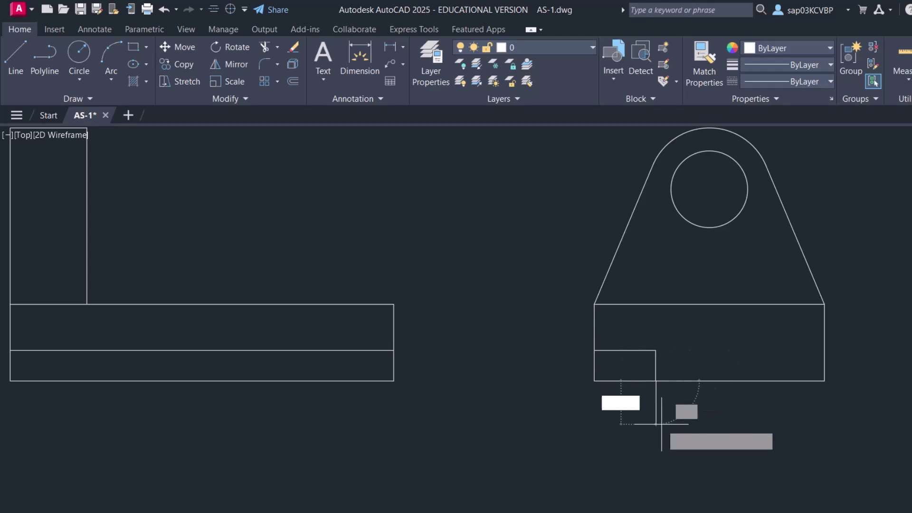
key("Return")
key("Return")
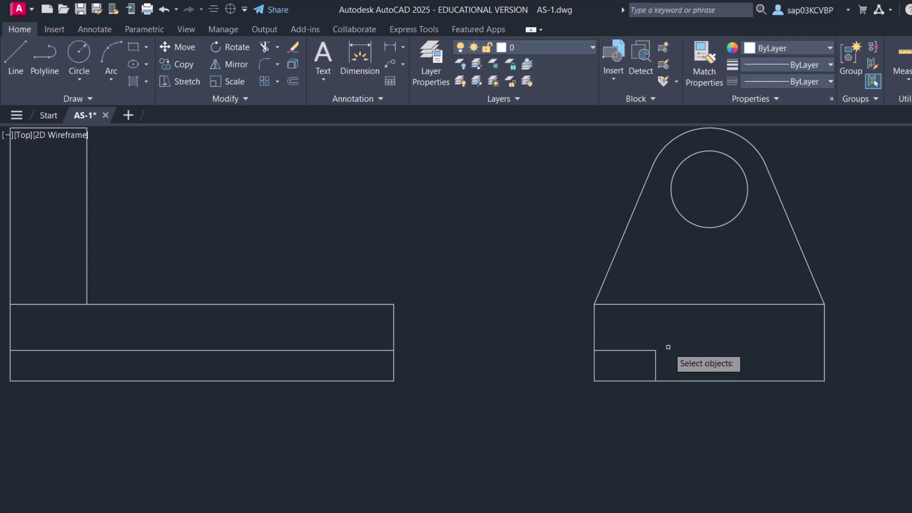
Step: Mirror the notch lines about the view's centre, keeping the originals
left_click(665, 348)
left_click(636, 362)
key("Return")
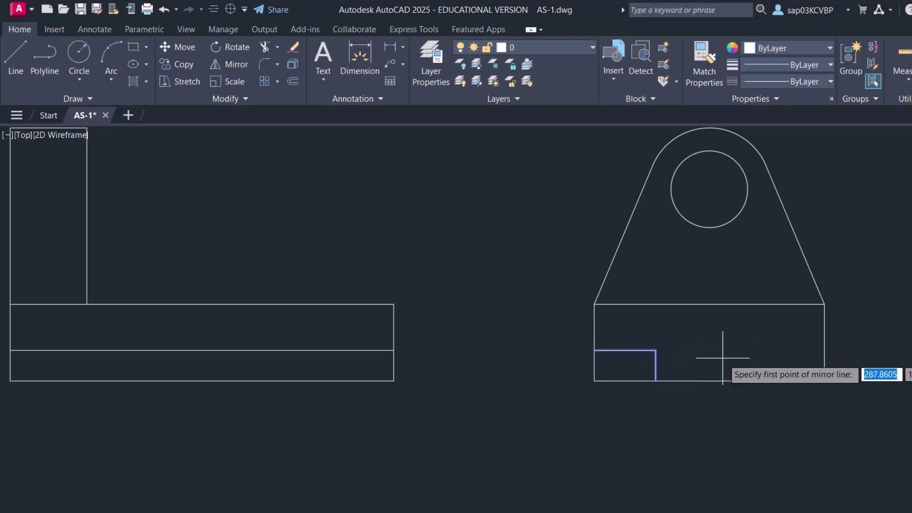
left_click(711, 381)
left_click(710, 333)
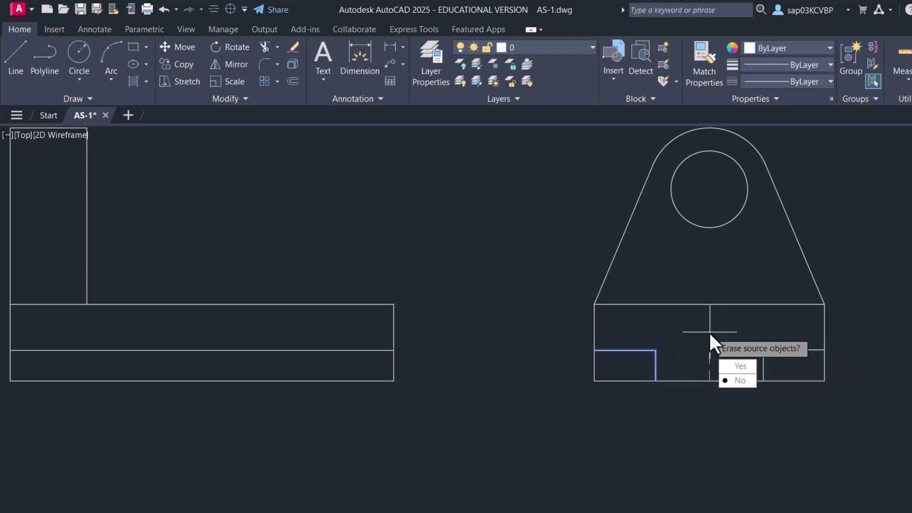
key("Return")
key("Return")
Step: Trim the base edges inside both notches
left_click_drag(648, 417, 583, 373)
left_click_drag(765, 400, 858, 366)
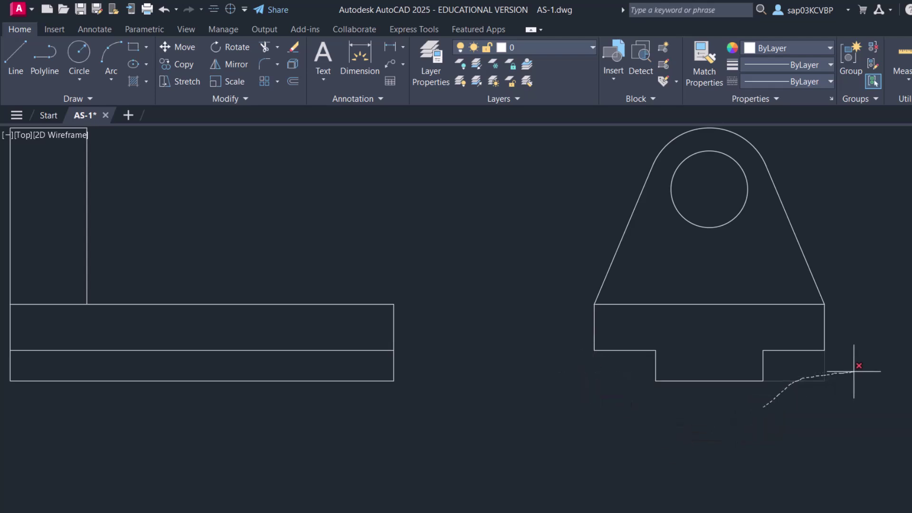
scroll(790, 383, "down", 2)
scroll(661, 415, "down", 2)
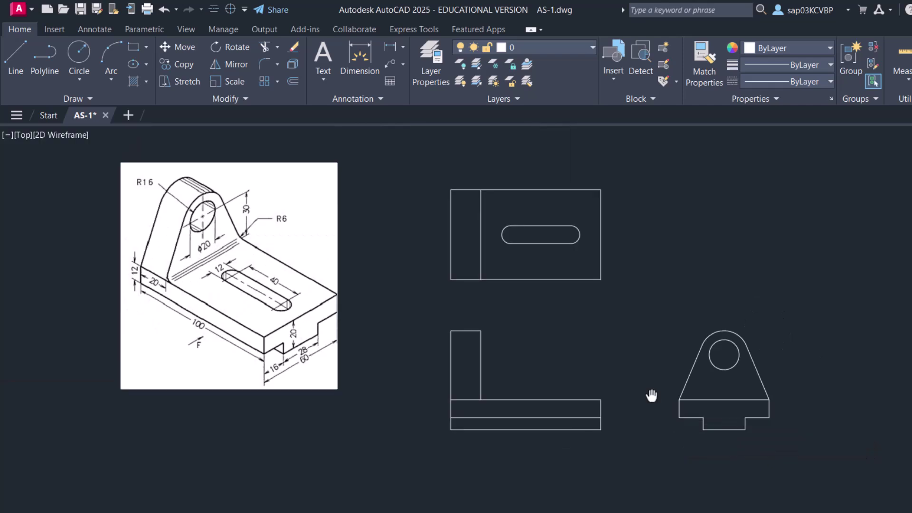
Step: On the Centerline layer, add centre marks to both rounded ends of the top view's slot
key("Escape")
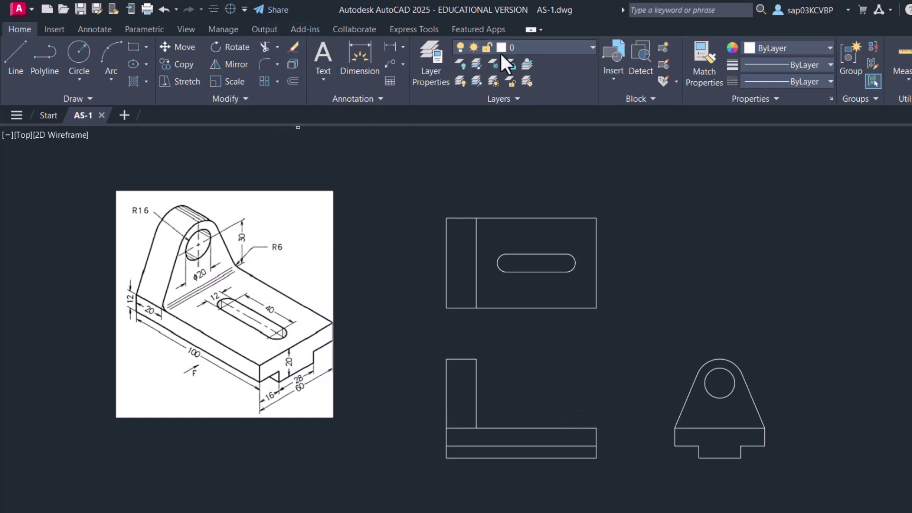
left_click(522, 49)
left_click(526, 83)
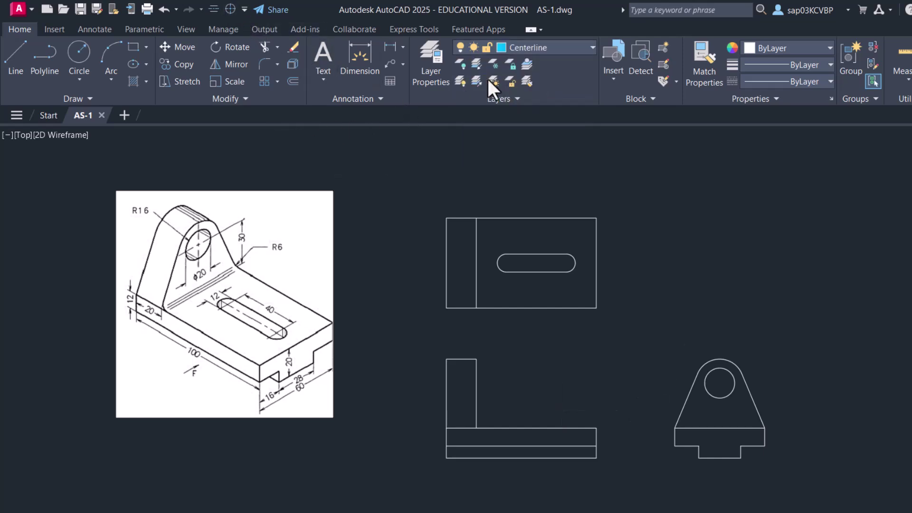
left_click(231, 10)
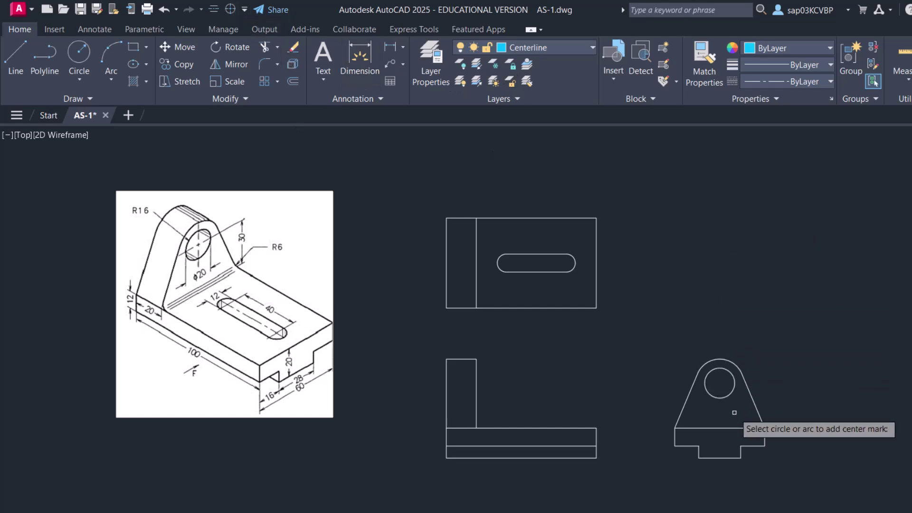
scroll(735, 412, "up", 2)
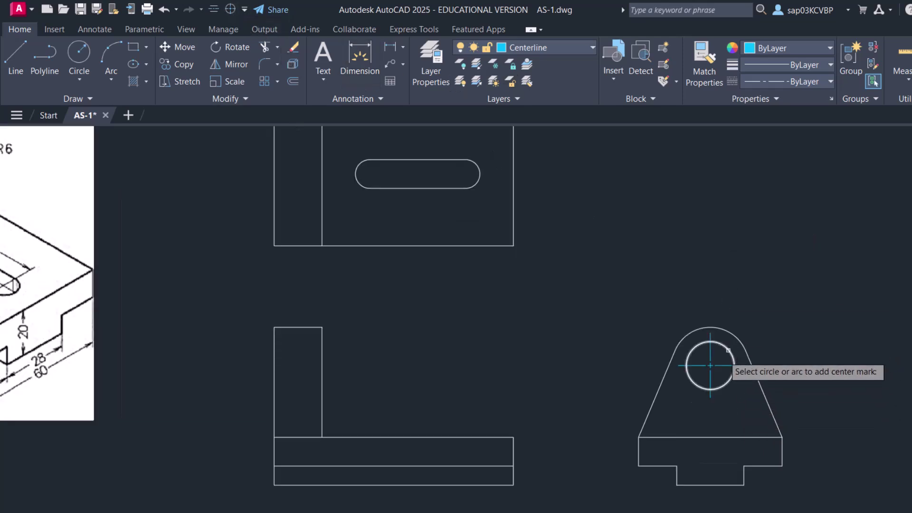
scroll(515, 352, "down", 2)
middle_click_drag(515, 353, 589, 369)
scroll(538, 258, "up", 4)
middle_click_drag(537, 259, 520, 333)
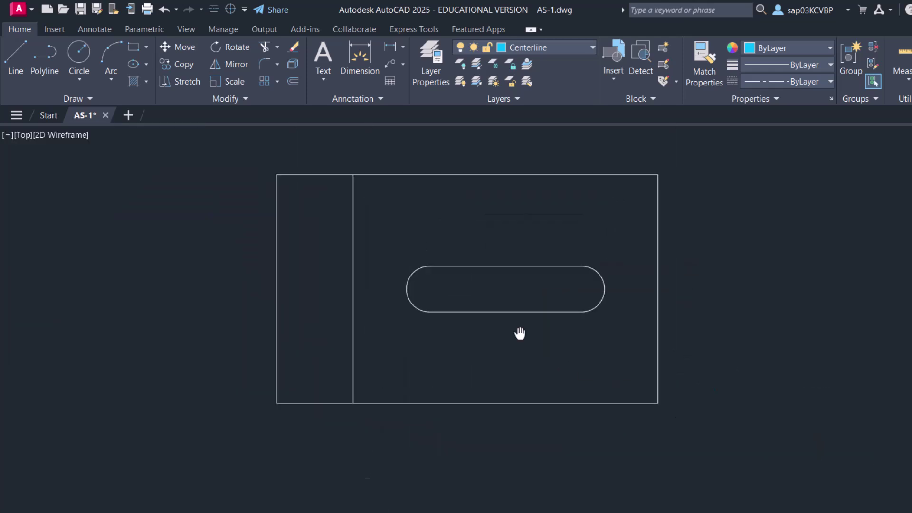
scroll(586, 263, "up", 2)
left_click(616, 303)
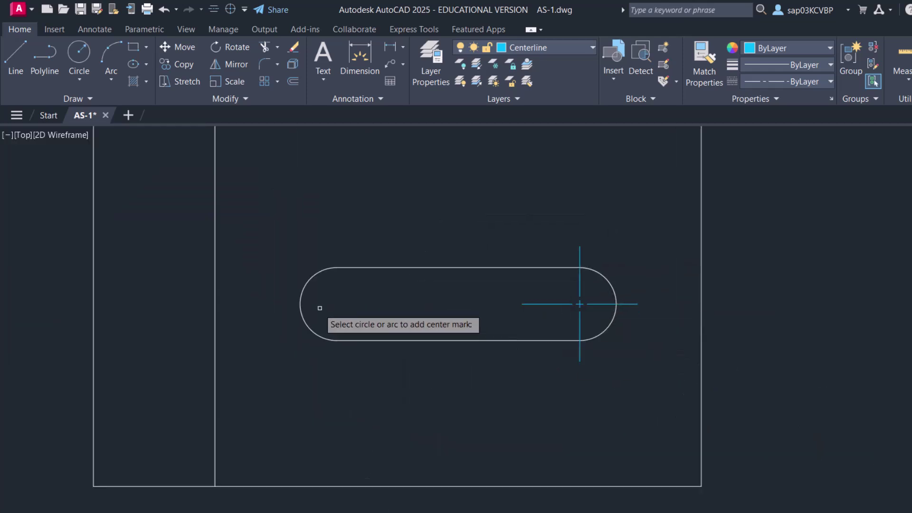
left_click(301, 306)
Step: Recentre the drawing and save it
scroll(424, 356, "down", 3)
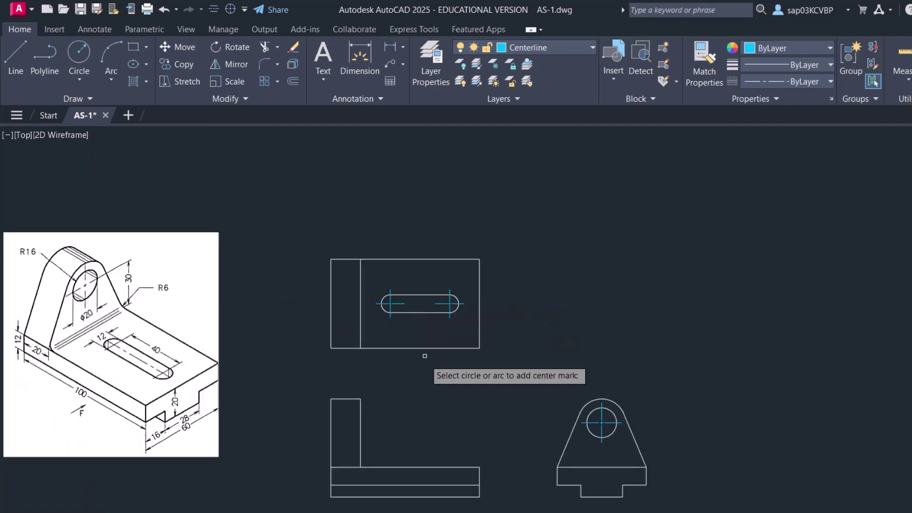
middle_click_drag(424, 356, 483, 317)
key("ctrl+s")
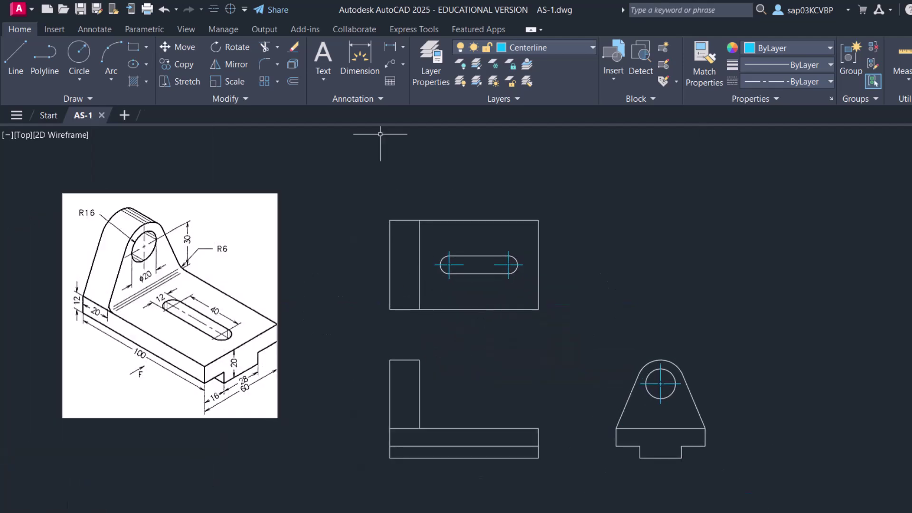
Step: Draw a horizontal centreline along the slot's axis in the top view
left_click(21, 66)
scroll(291, 287, "up", 3)
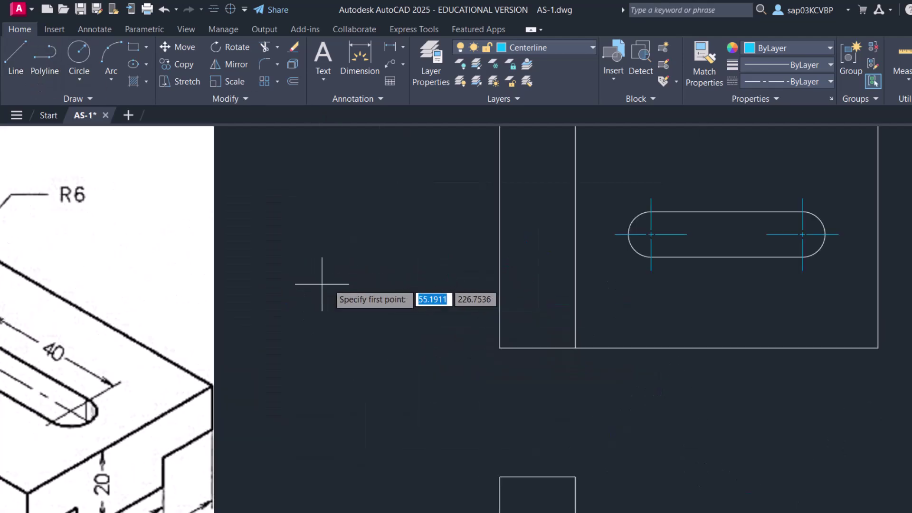
scroll(315, 279, "up", 1)
middle_click_drag(381, 319, 531, 309)
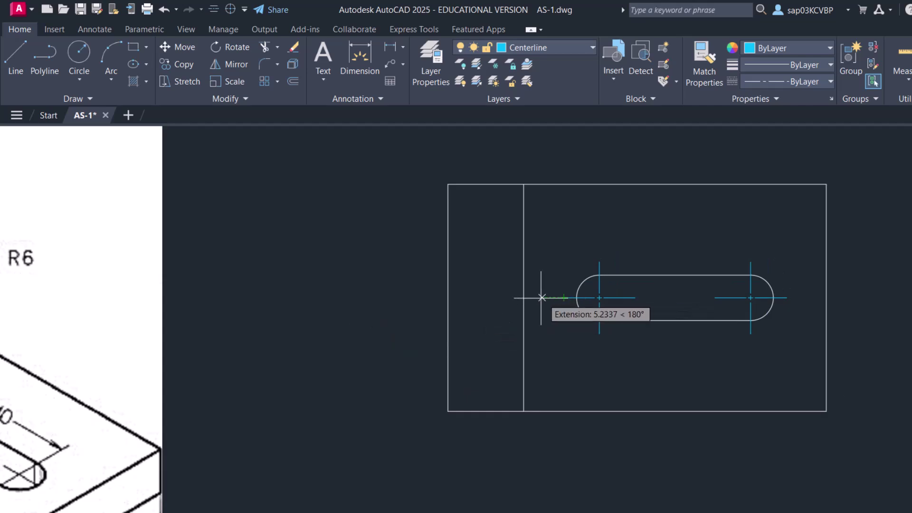
left_click(540, 297)
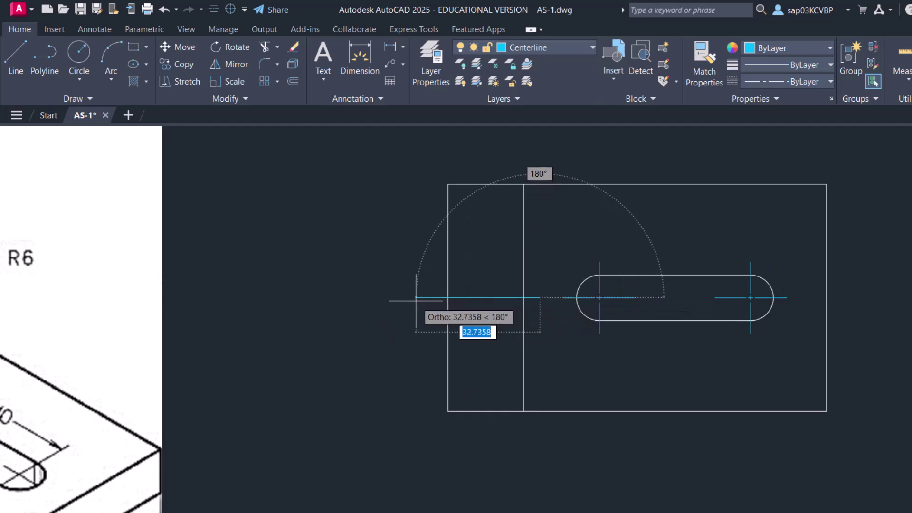
left_click(416, 298)
key("Return")
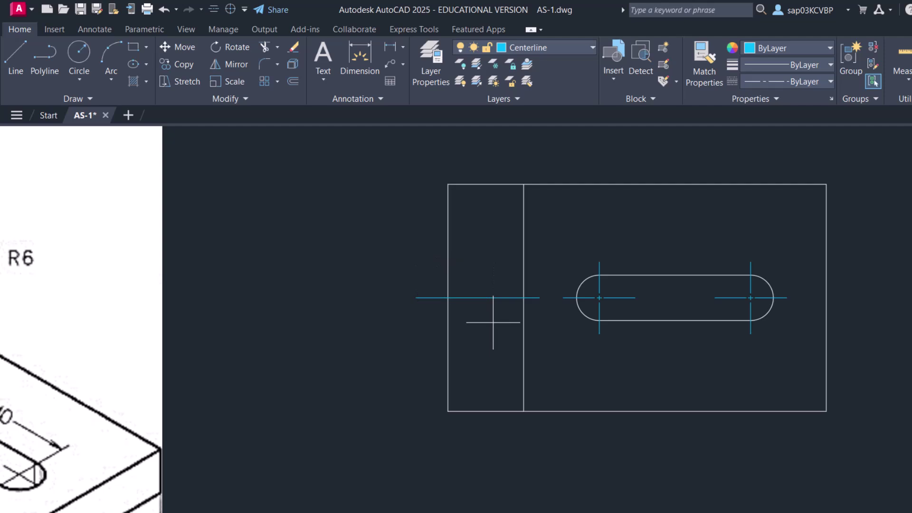
left_click(477, 298)
scroll(477, 279, "down", 5)
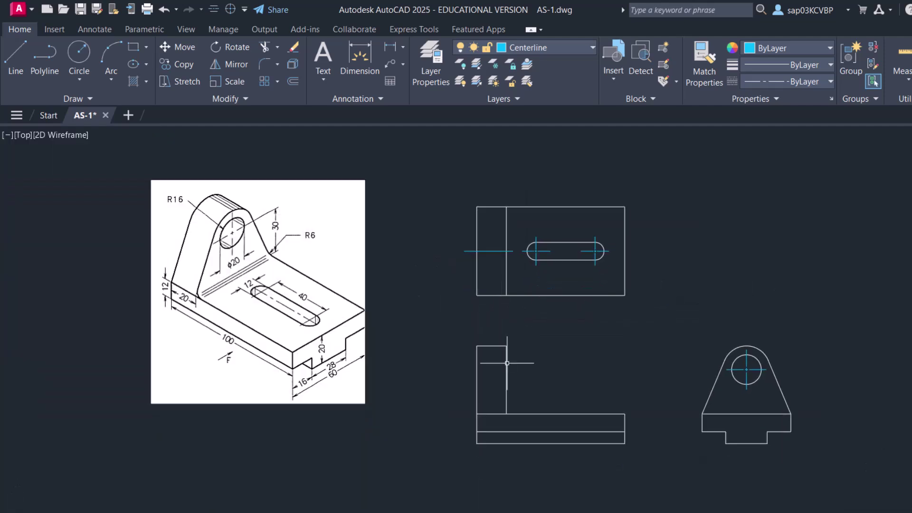
Step: Draw a centreline level with the lug hole's centre across the left view
left_click(24, 55)
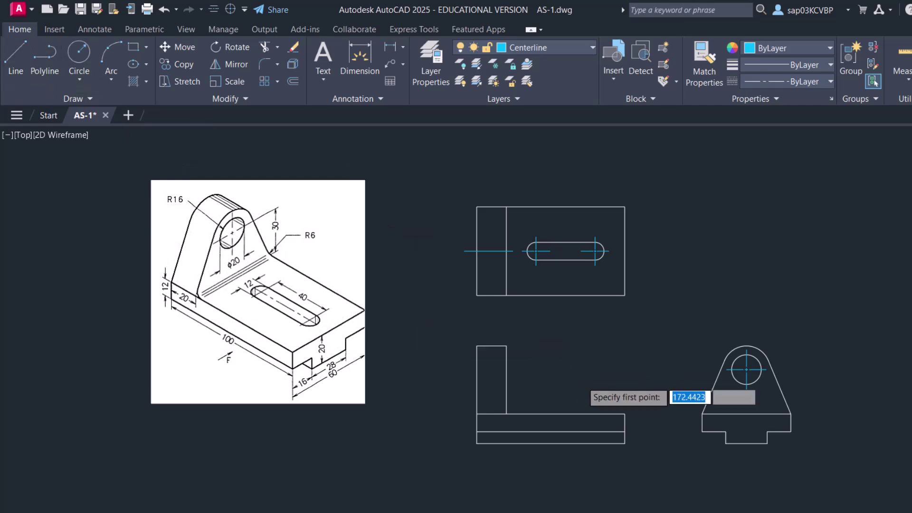
scroll(582, 380, "up", 2)
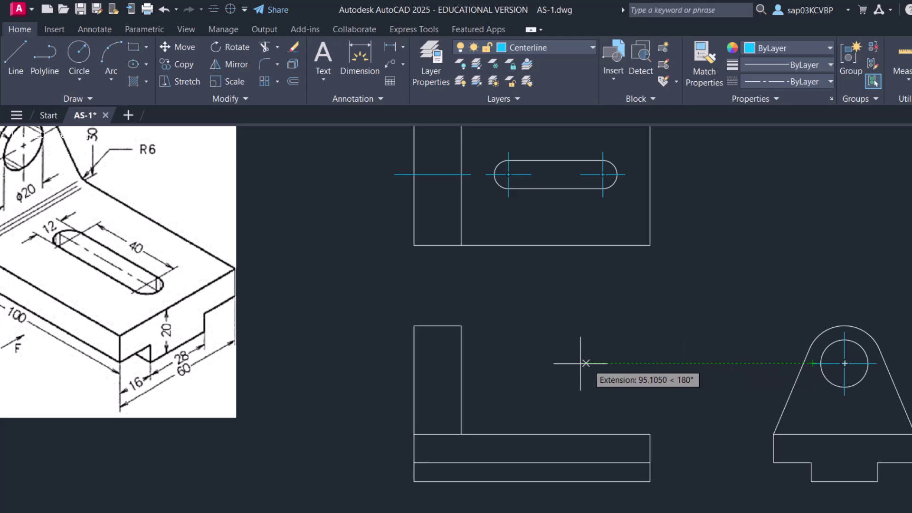
left_click(482, 364)
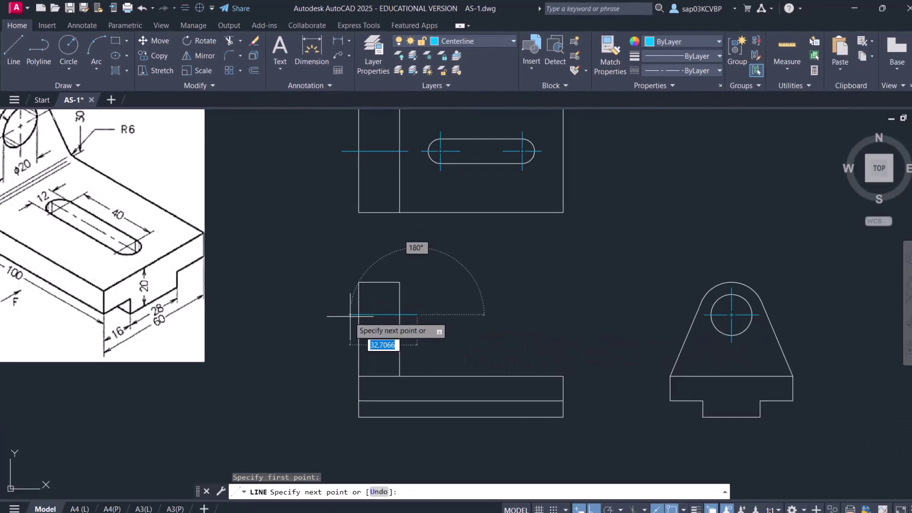
left_click(328, 312)
key("Return")
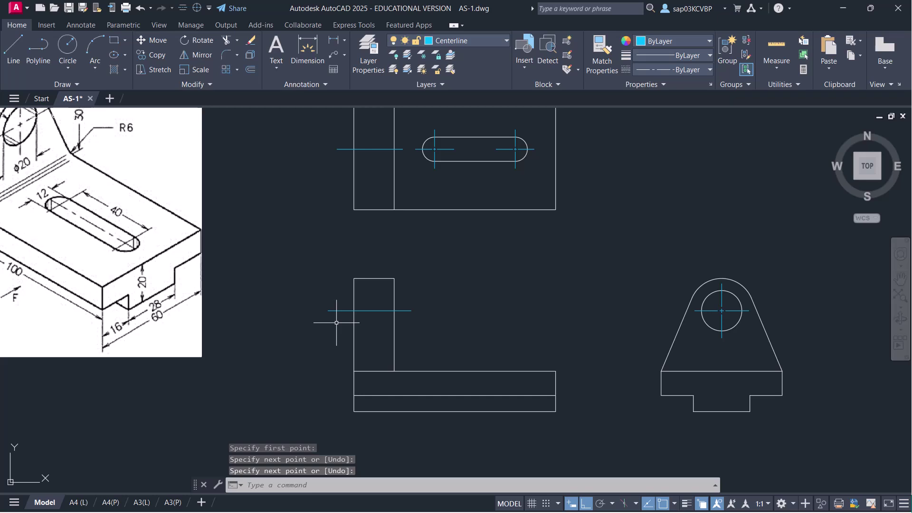
Step: Set the global linetype scale to 0.5 with LTS and save the drawing
type("lts")
key("Return")
type("0.5")
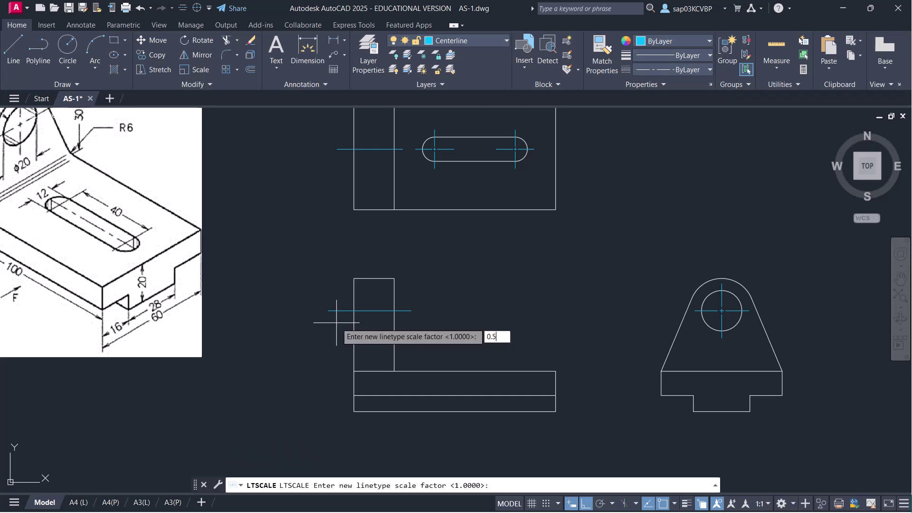
key("Return")
scroll(420, 307, "down", 2)
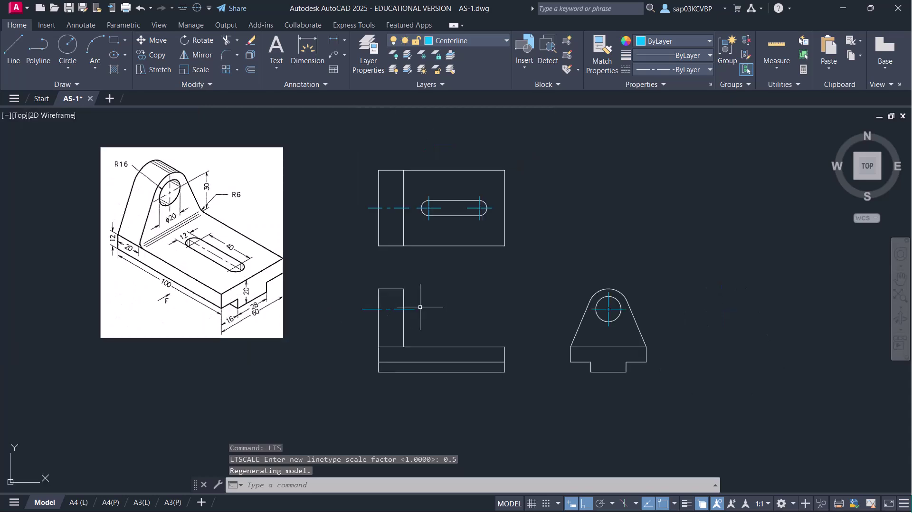
key("ctrl+s")
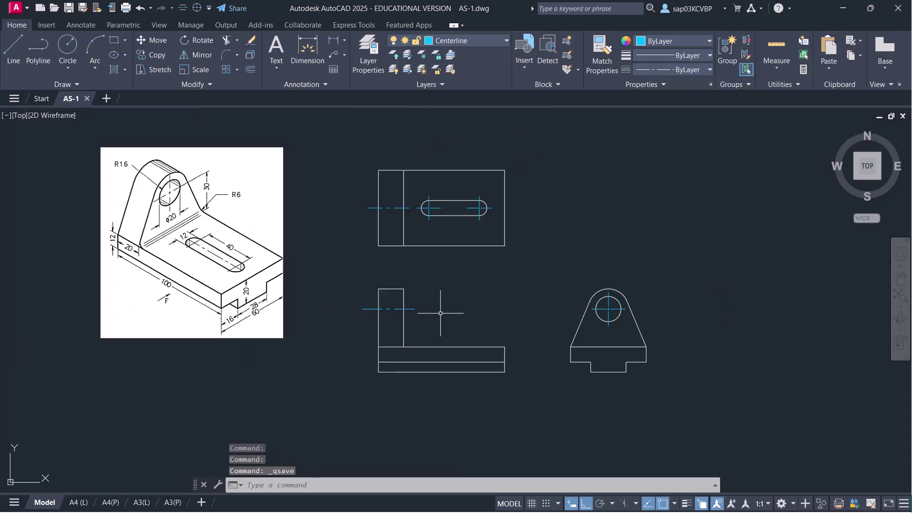
scroll(448, 308, "up", 2)
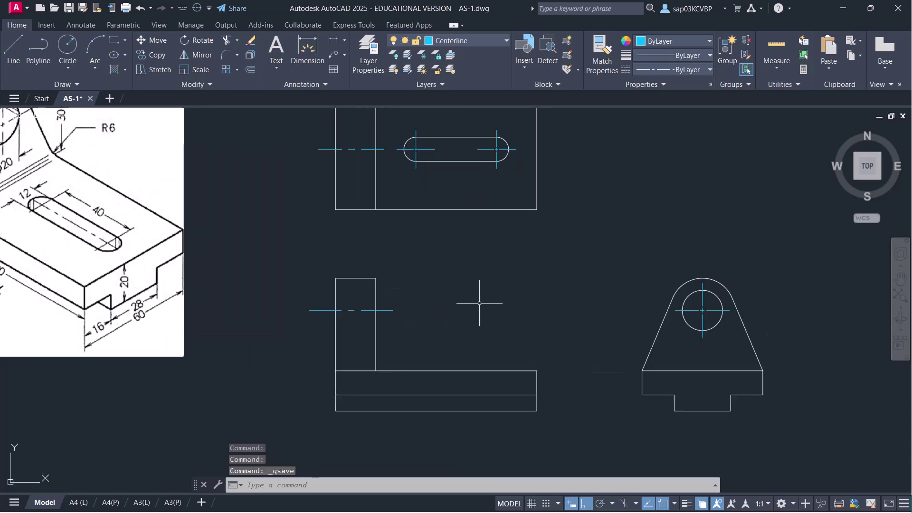
left_click(456, 41)
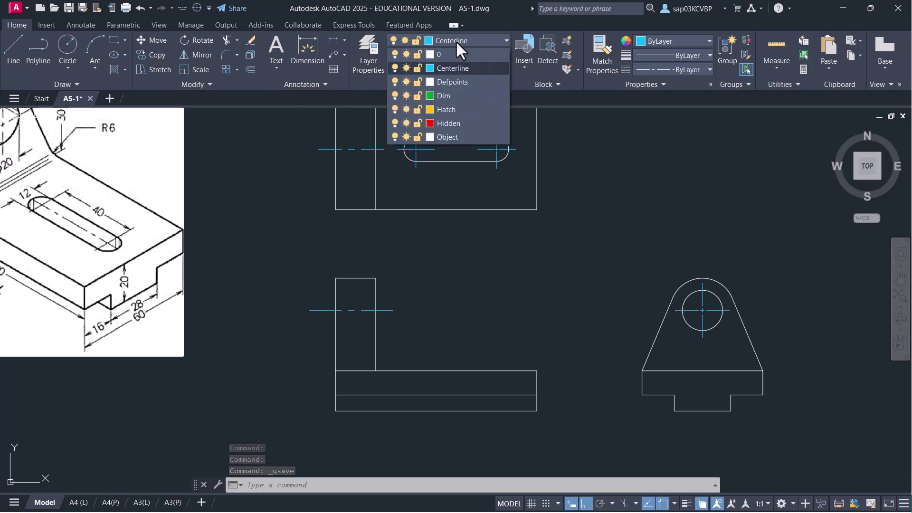
Step: On the Hidden layer, draw a 20-unit hidden line level with the hole's top
left_click(468, 124)
left_click(15, 54)
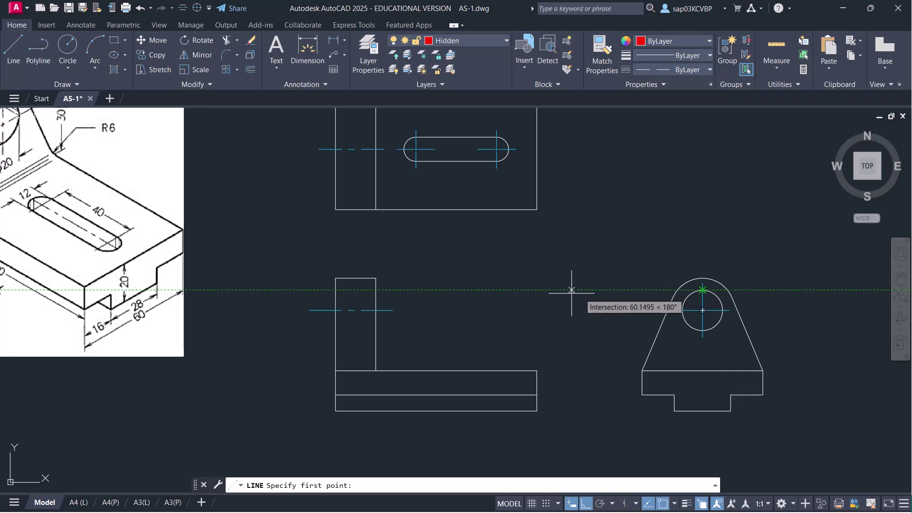
left_click(376, 290)
scroll(329, 306, "down", 2)
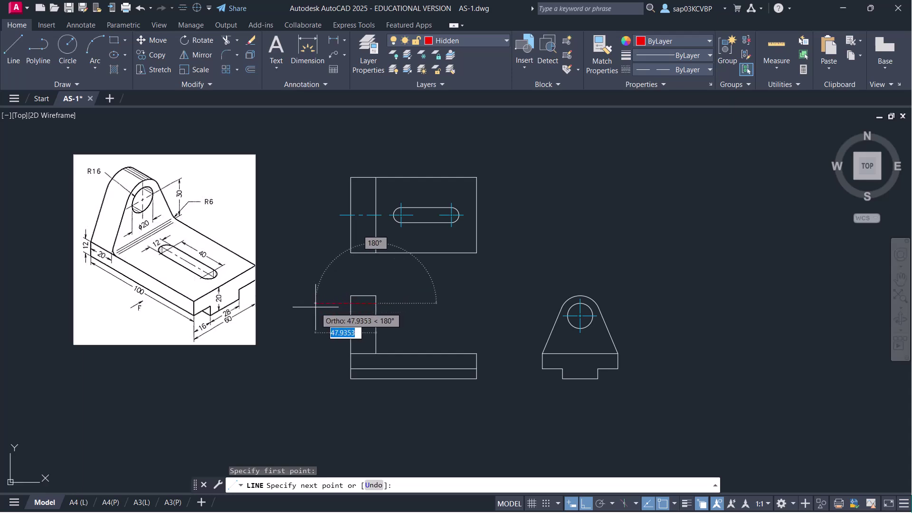
type("20")
key("Return")
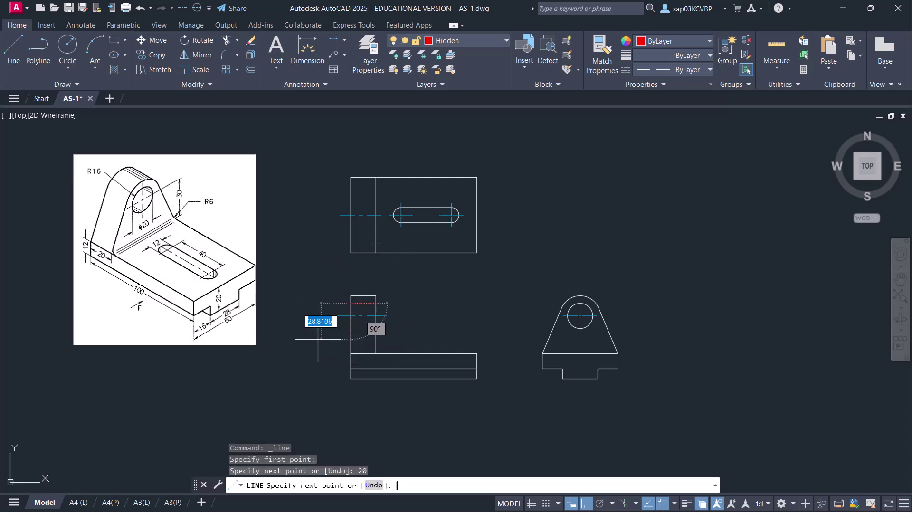
key("Return")
scroll(354, 317, "up", 2)
Step: Mirror the hidden line about the hole's centre line, keeping the original
key("Return")
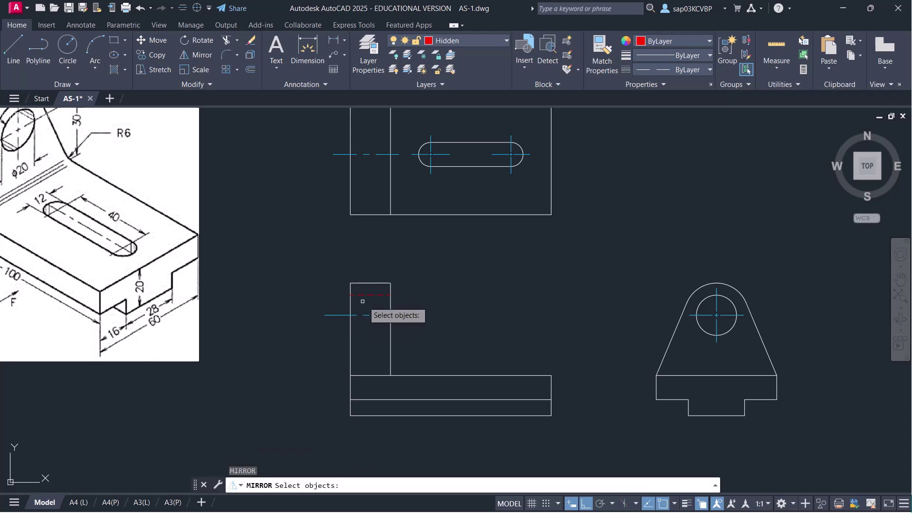
left_click(367, 305)
left_click(342, 273)
key("Return")
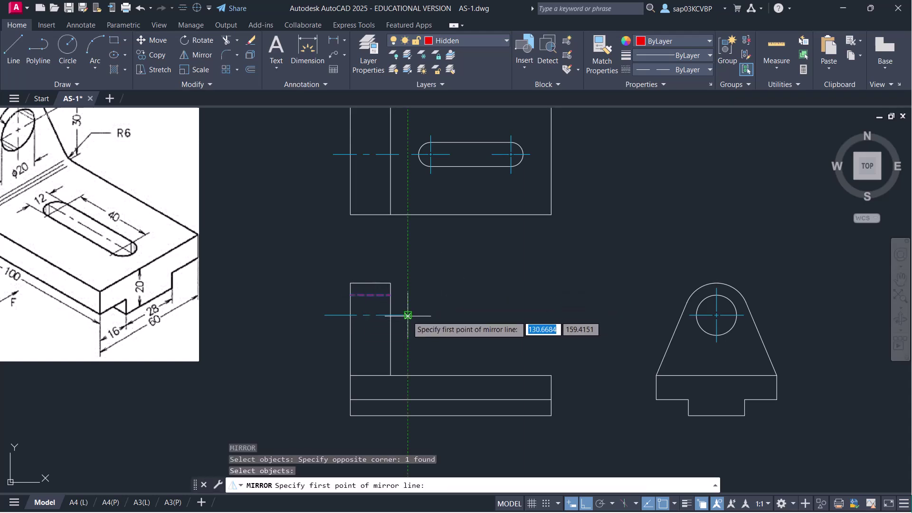
left_click(407, 315)
left_click(476, 309)
key("Return")
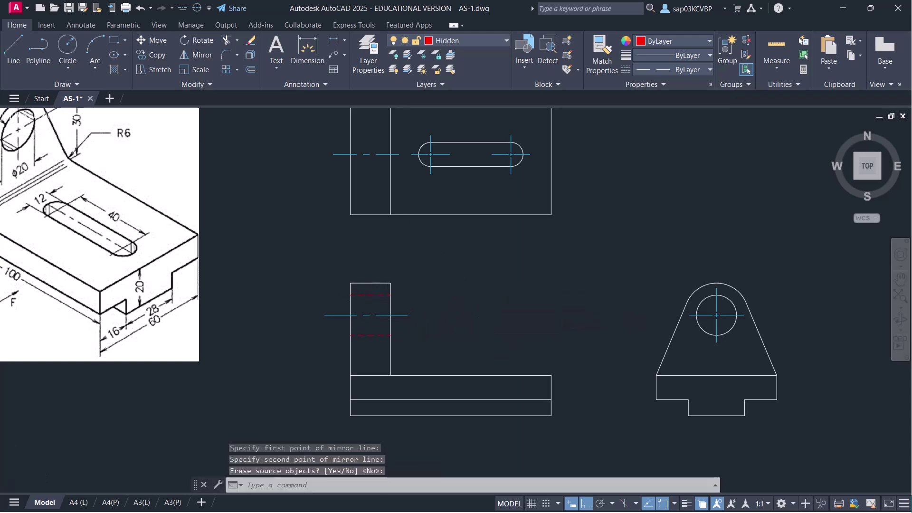
scroll(429, 312, "down", 2)
scroll(417, 325, "up", 2)
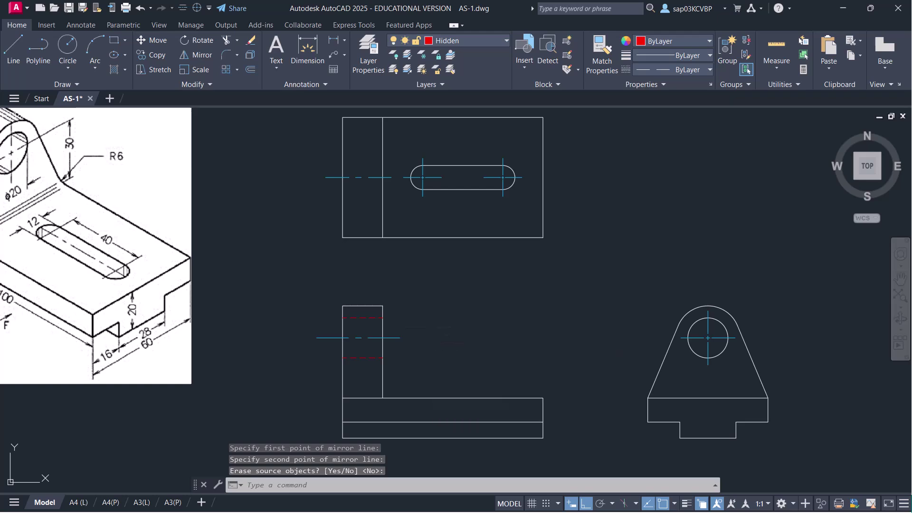
Step: Copy both hidden lines up onto the top view's centre line
type("co")
key("Return")
left_click(363, 373)
left_click(359, 336)
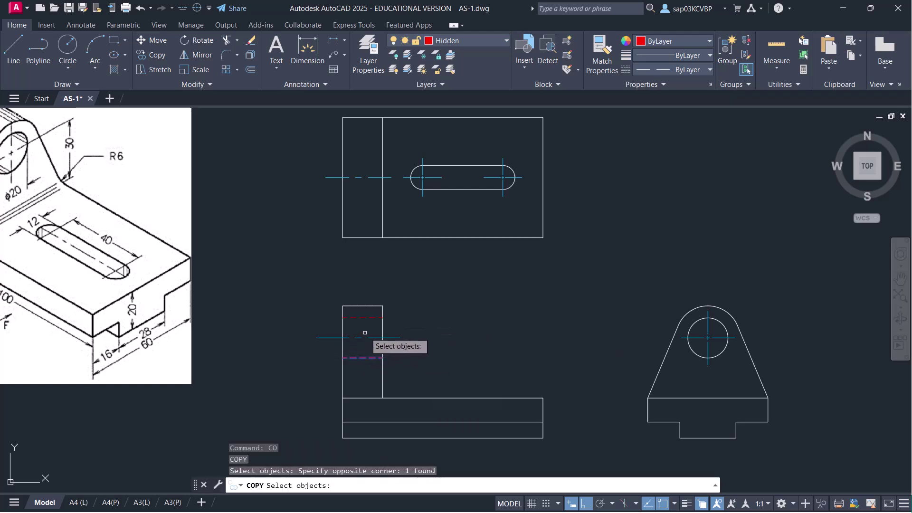
left_click(366, 307)
key("Return")
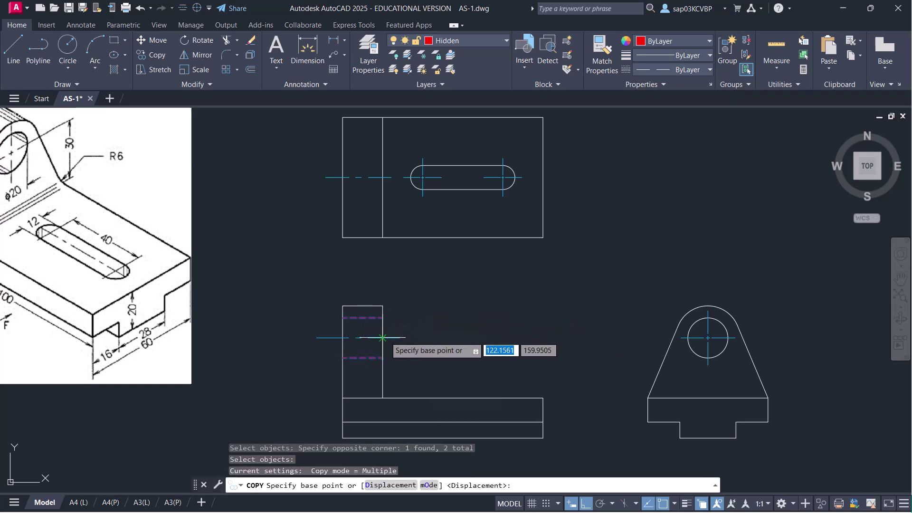
left_click(383, 338)
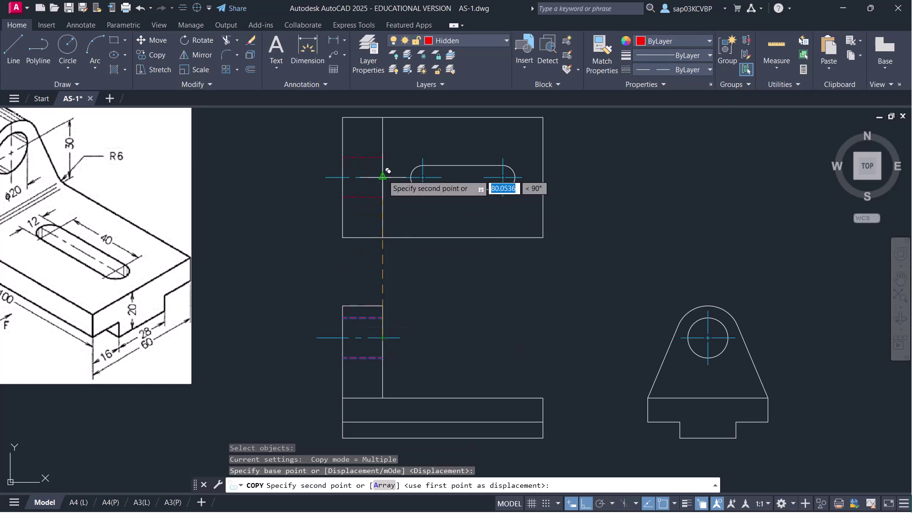
scroll(383, 177, "up", 5)
scroll(387, 173, "up", 3)
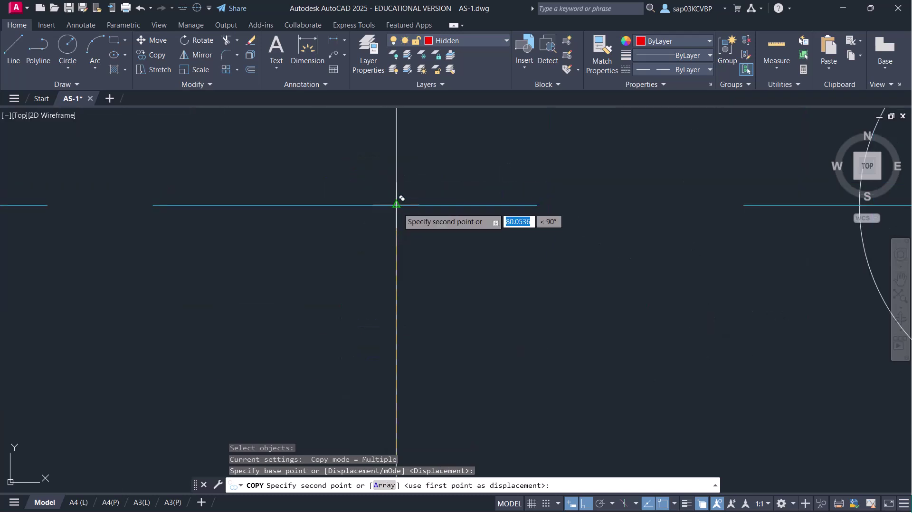
left_click(397, 205)
scroll(472, 242, "down", 3)
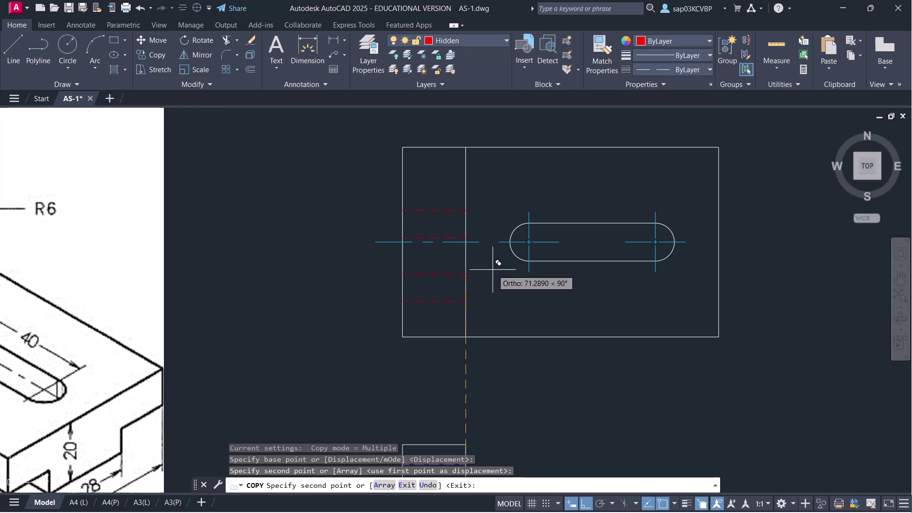
key("Return")
Step: Bring the whole drawing back into view and save AS-1.dwg
scroll(490, 261, "down", 4)
middle_click_drag(560, 310, 456, 281)
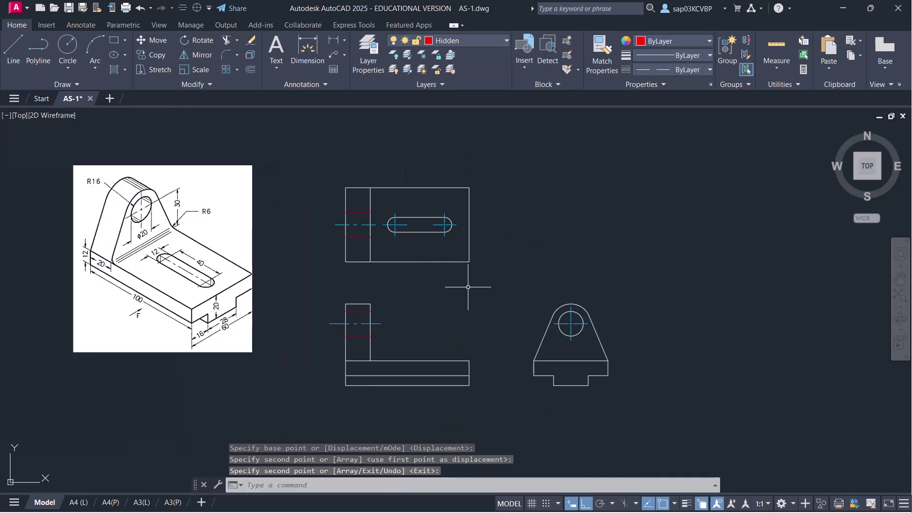
key("ctrl+s")
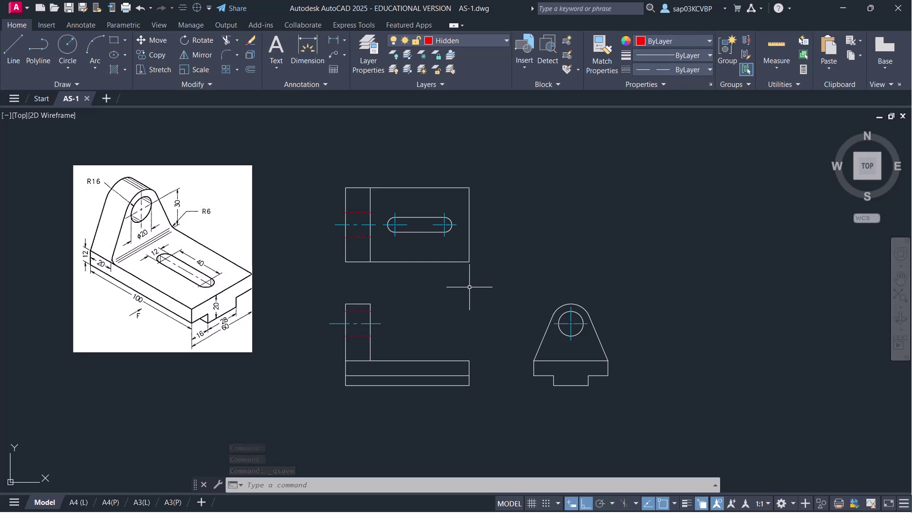
Step: Draw a 20-unit hidden line down the base below the slot's end
left_click(14, 54)
scroll(404, 280, "up", 4)
scroll(428, 248, "down", 1)
scroll(411, 218, "down", 3)
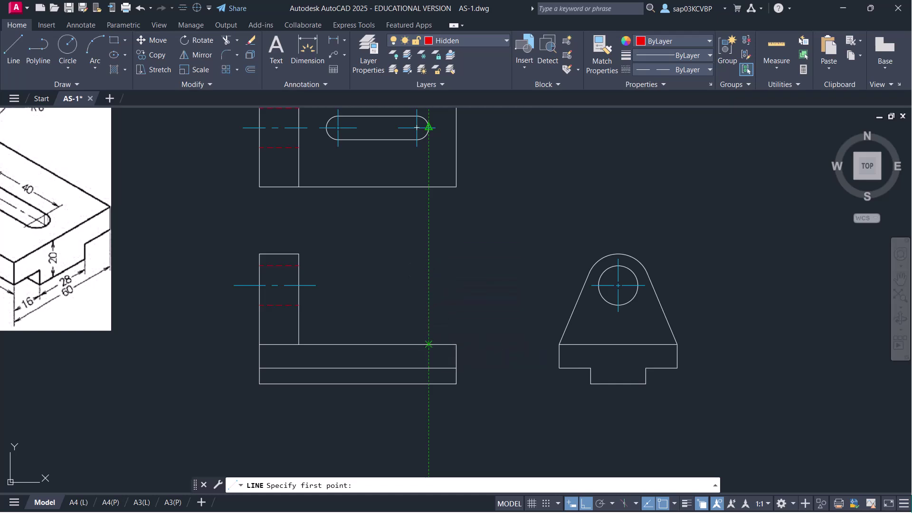
left_click(429, 344)
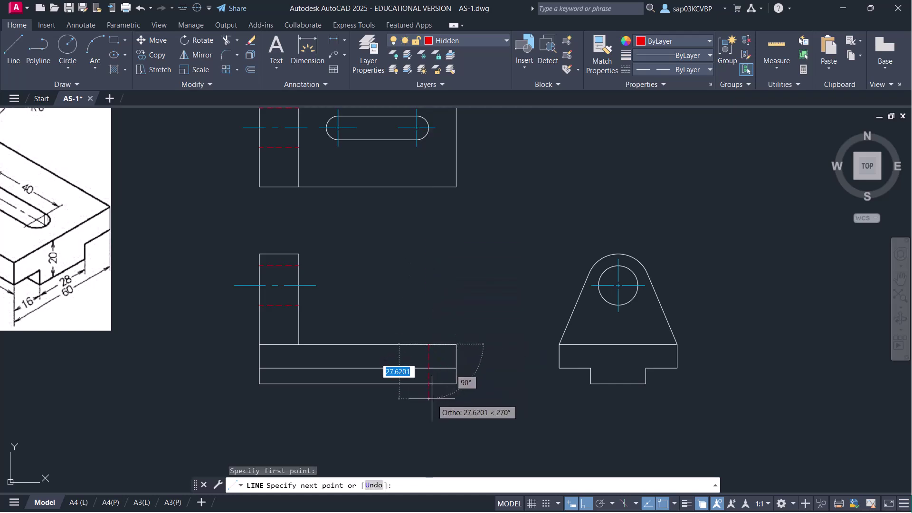
type("20")
key("Return")
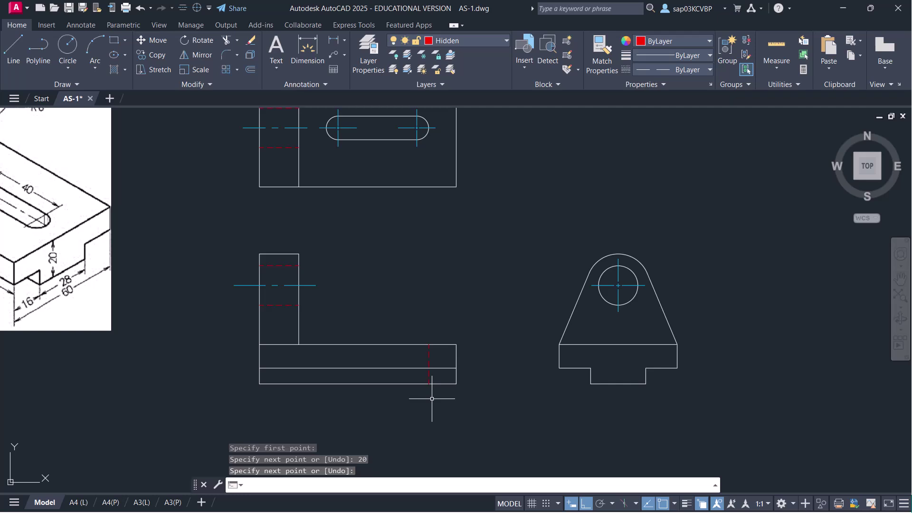
key("Return")
type("MI")
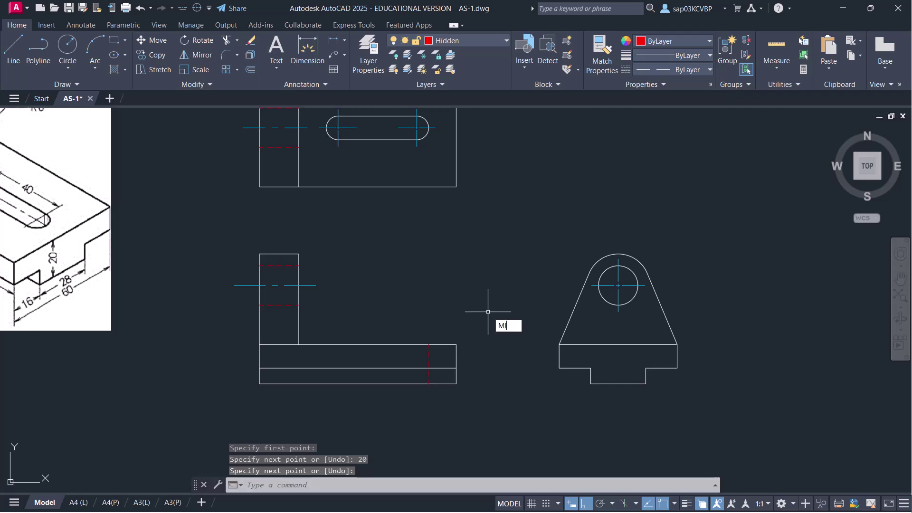
Step: Mirror the base hidden line about the slot's middle, keeping the original
key("Return")
left_click(427, 357)
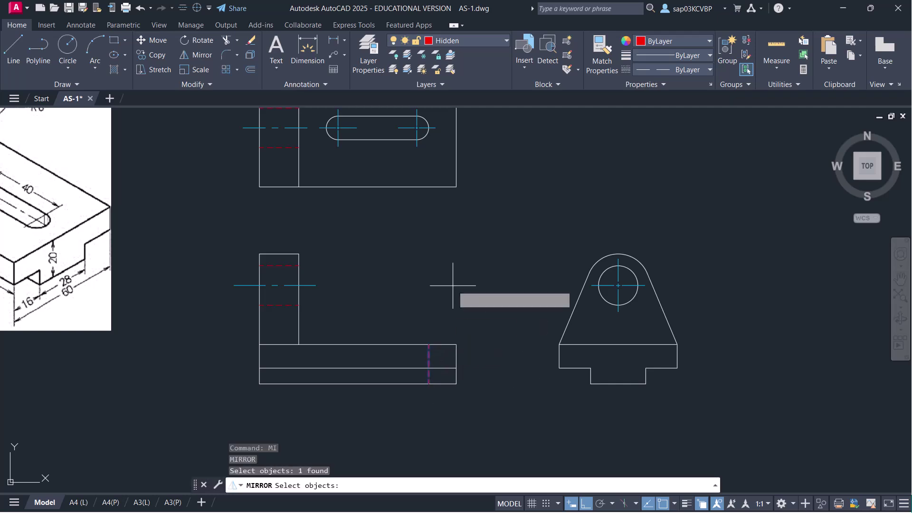
key("Return")
left_click(377, 116)
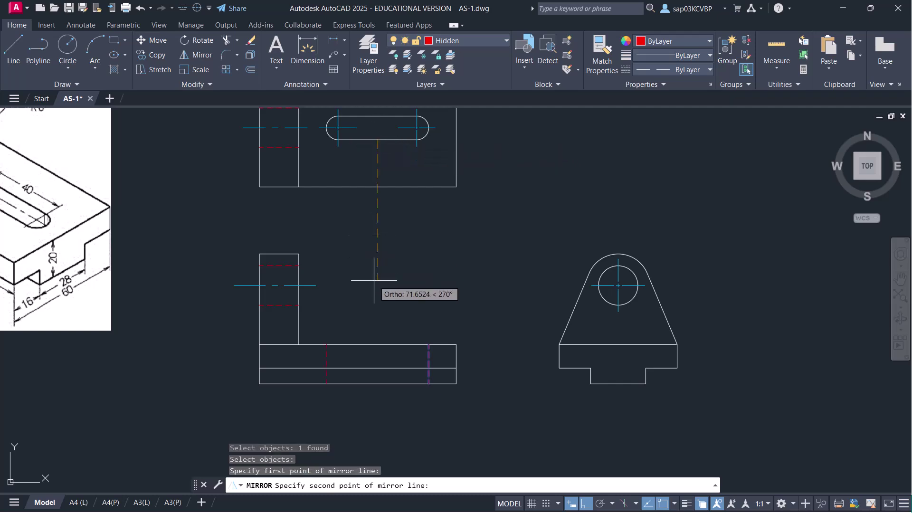
left_click(374, 281)
key("Return")
middle_click_drag(419, 313, 430, 319)
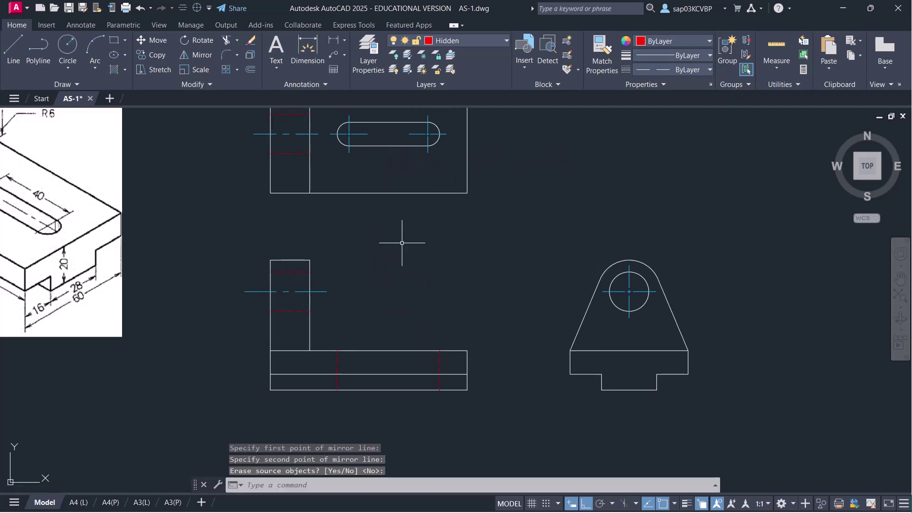
Step: On the Centerline layer, draw a vertical centre line through the base under the slot end
left_click(457, 40)
left_click(434, 69)
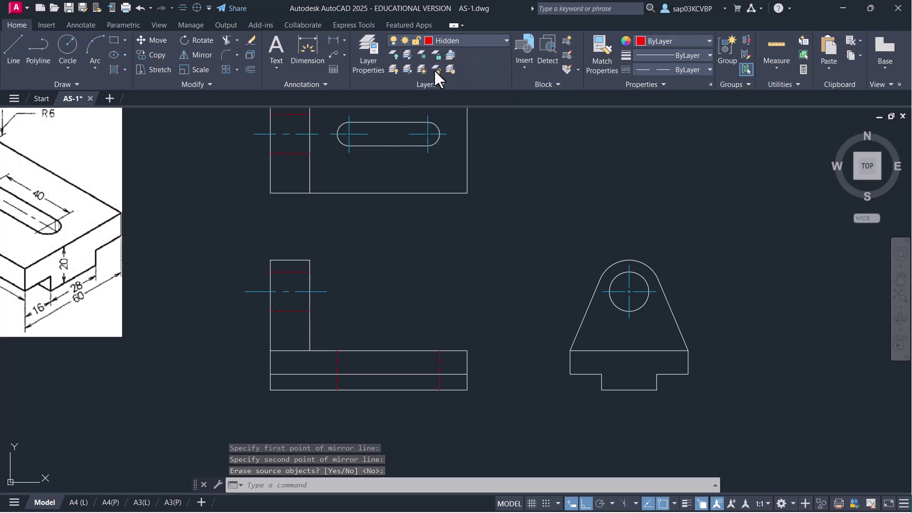
type("l")
key("Return")
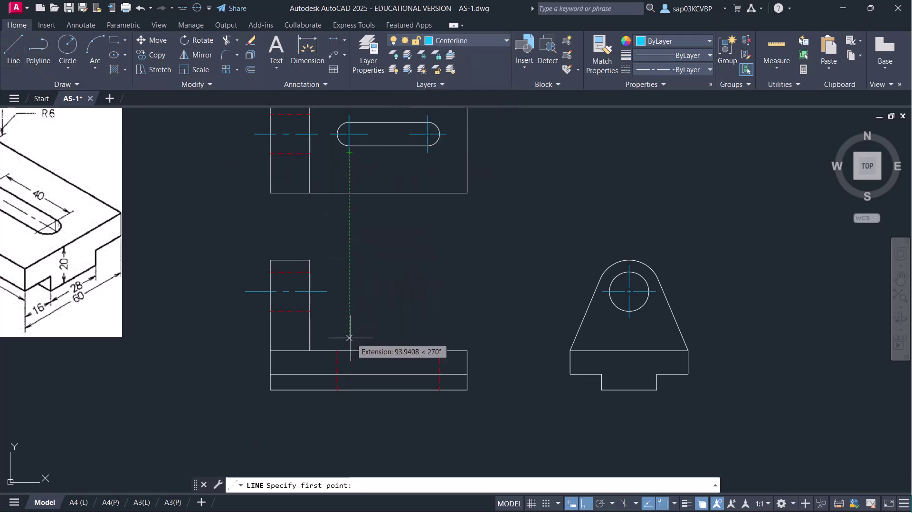
left_click(350, 338)
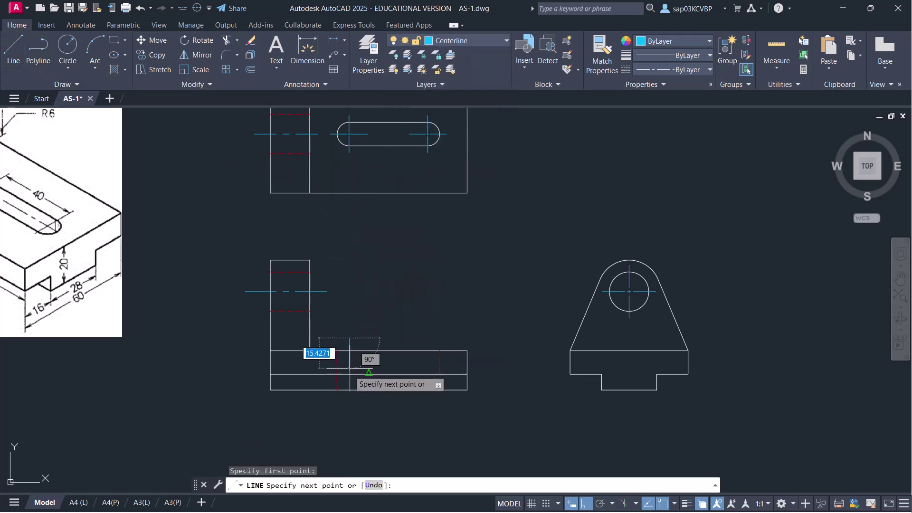
left_click(352, 407)
key("Return")
Step: Mirror the centre line to the other slot end and save AS-1.dwg
type("i")
key("Return")
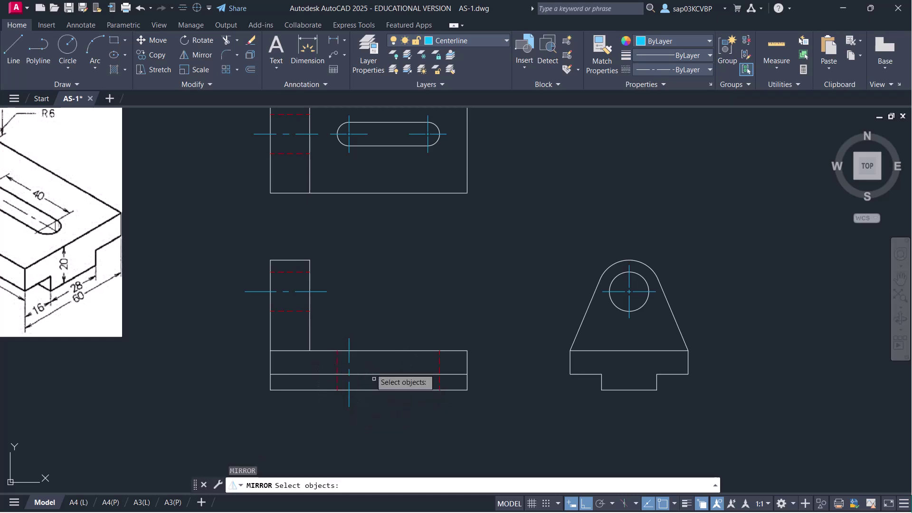
left_click(350, 343)
key("Return")
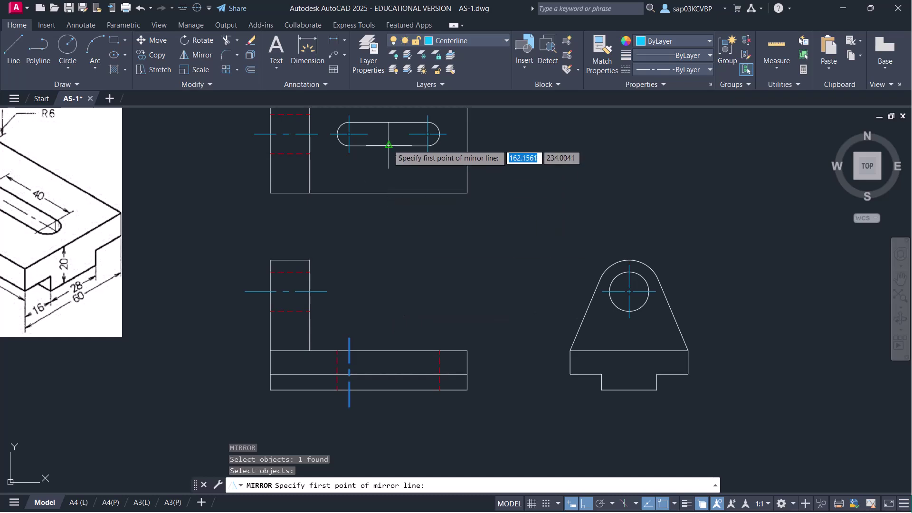
left_click(388, 146)
left_click(394, 275)
key("Return")
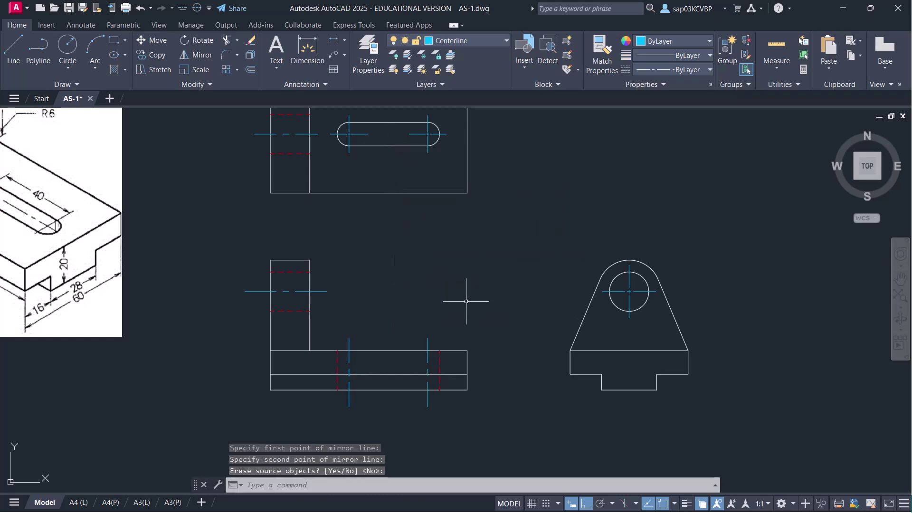
scroll(467, 301, "down", 2)
key("ctrl+s")
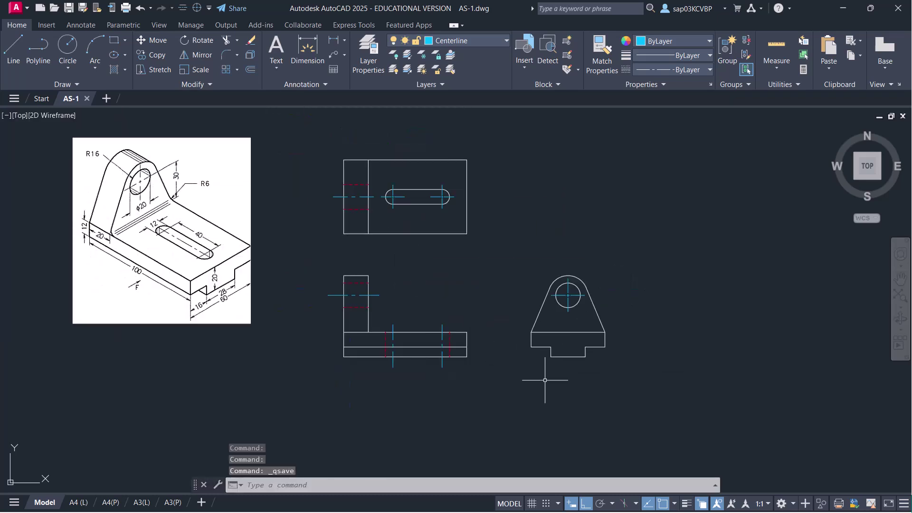
Step: Draw a vertical centerline from the side view base's top-edge midpoint to just below the base
scroll(577, 342, "up", 2)
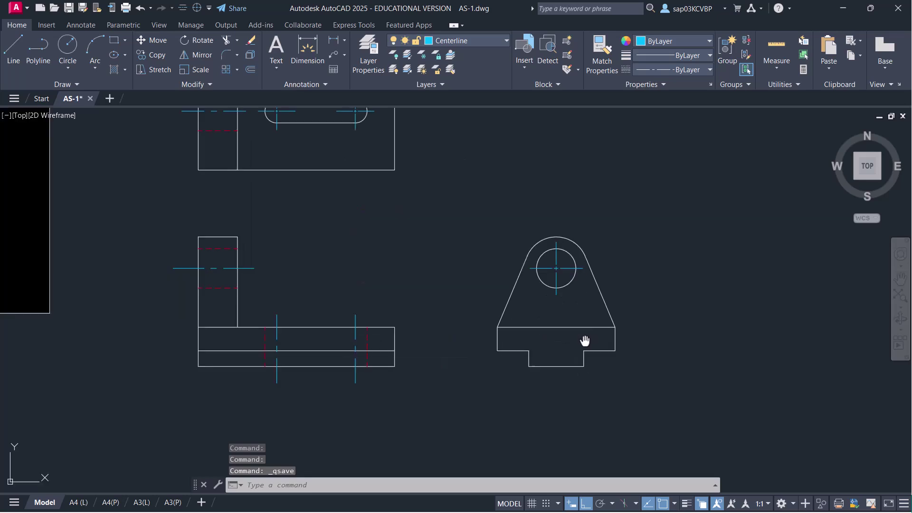
middle_click_drag(585, 342, 541, 344)
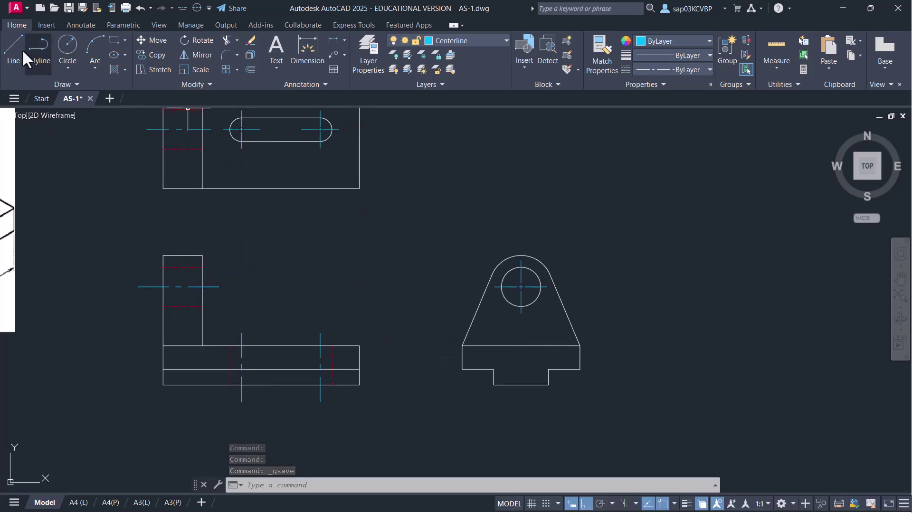
type("l")
key("Return")
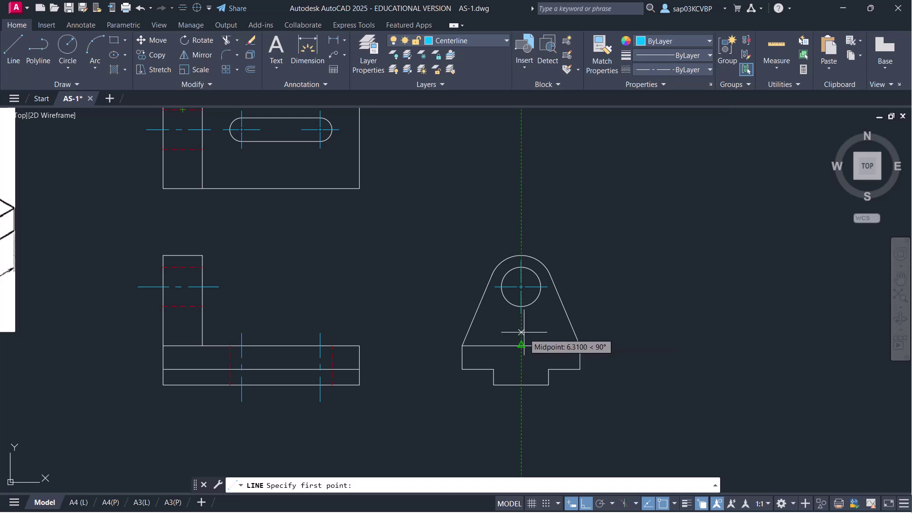
left_click(522, 332)
scroll(523, 389, "up", 2)
scroll(526, 393, "up", 2)
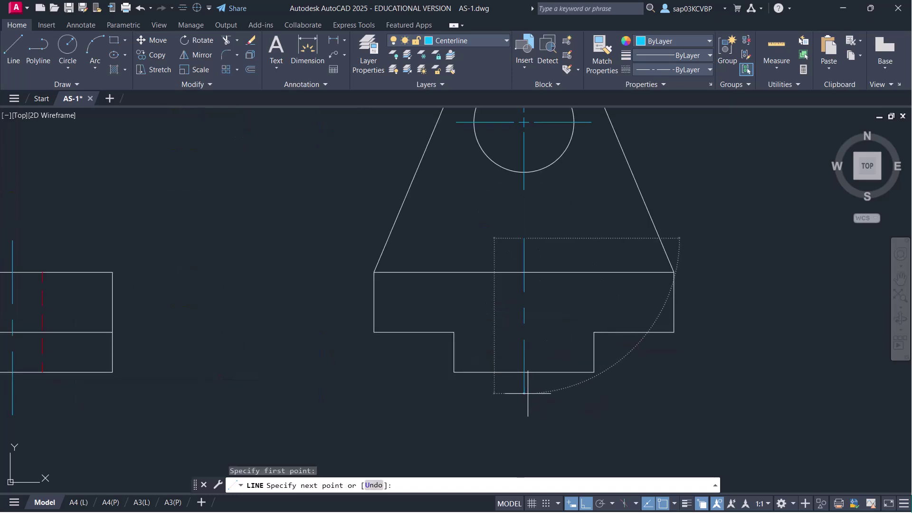
left_click(527, 393)
key("Return")
scroll(550, 365, "down", 2)
middle_click_drag(550, 352, 477, 390)
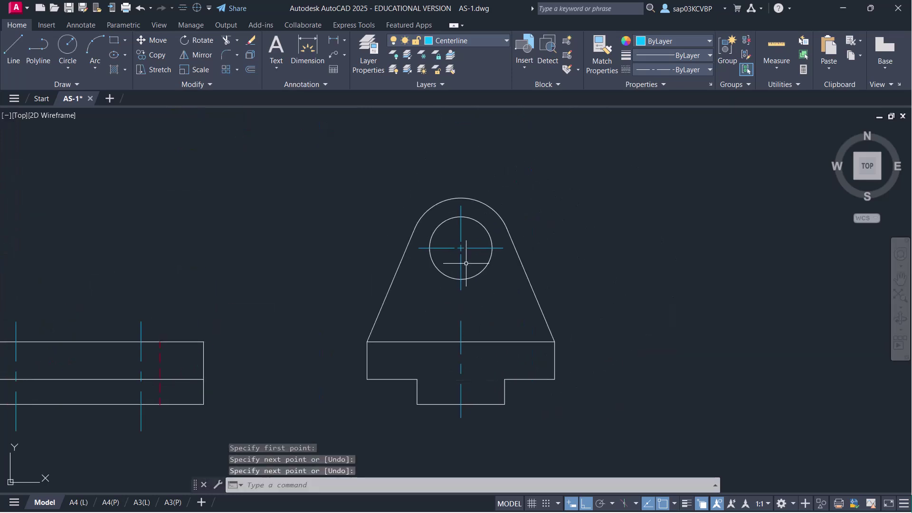
Step: Make Hidden the current layer and offset the centerline 6 units to each side
left_click(472, 42)
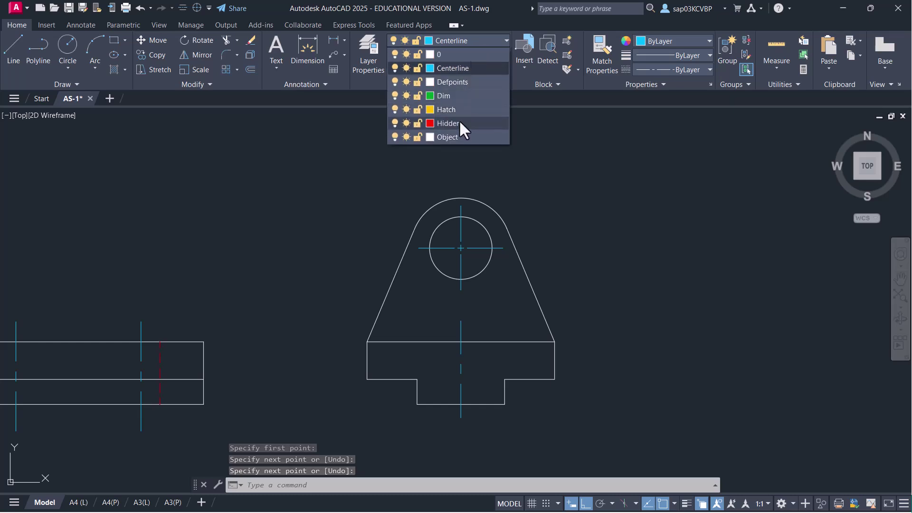
left_click(459, 120)
scroll(570, 222, "down", 2)
middle_click_drag(603, 263, 639, 287)
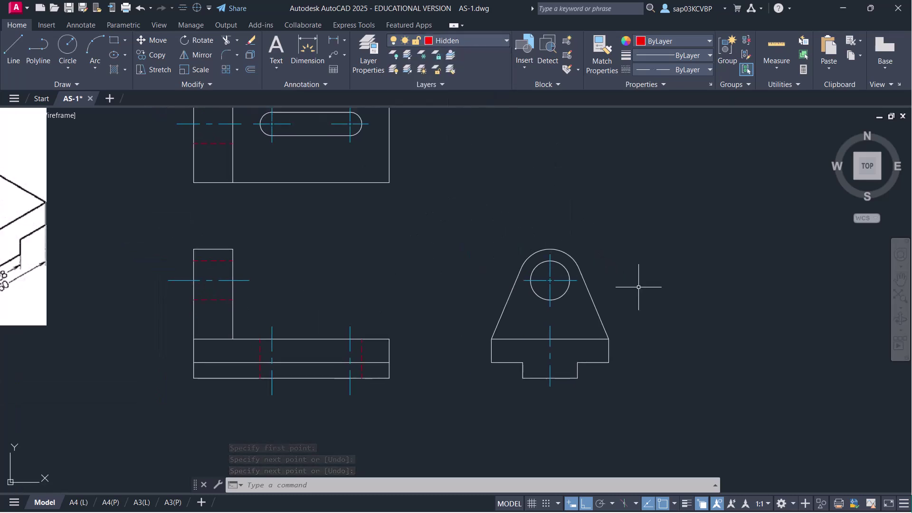
type("o")
key("Return")
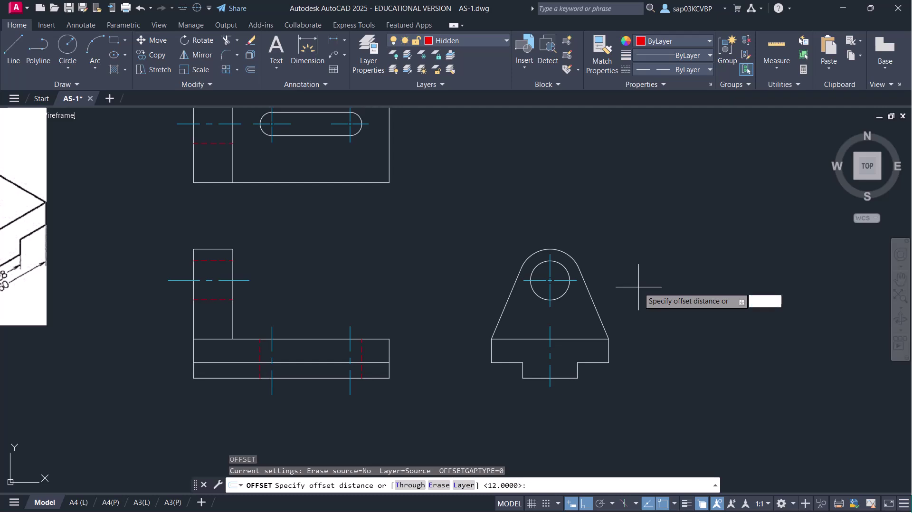
type("6")
key("Return")
scroll(573, 340, "up", 2)
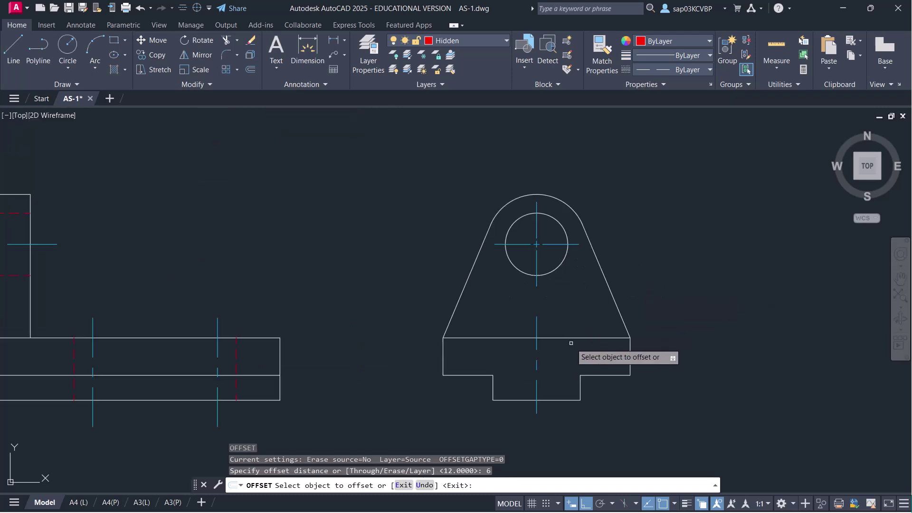
left_click(537, 386)
left_click(537, 384)
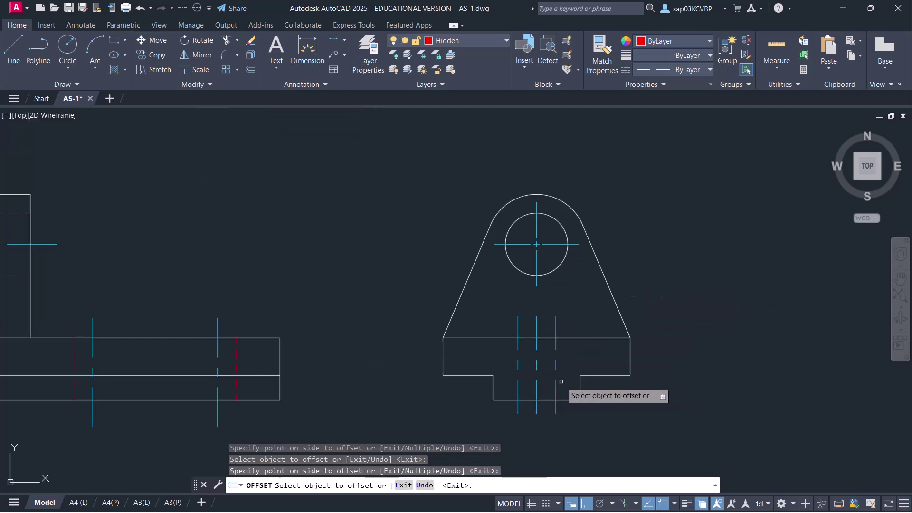
key("Escape")
Step: Move both offset lines onto the Hidden layer
left_click(547, 328)
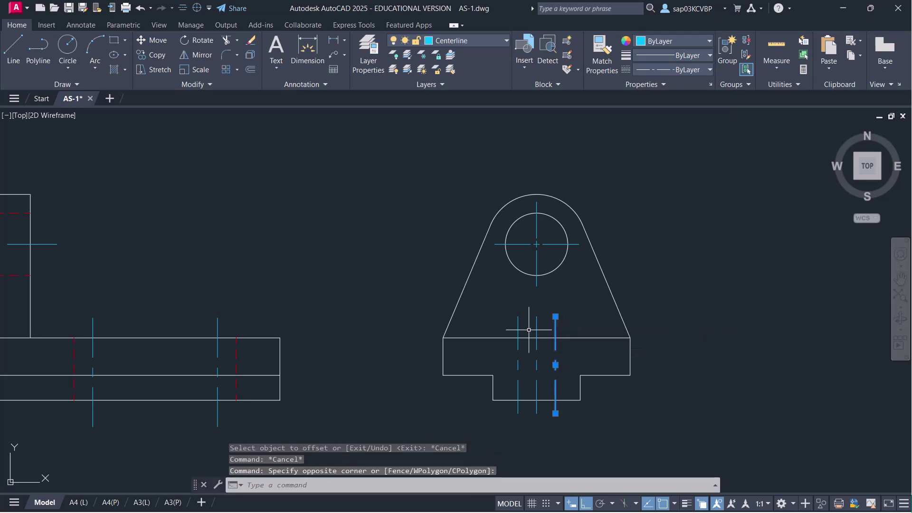
left_click(521, 324)
left_click(516, 324)
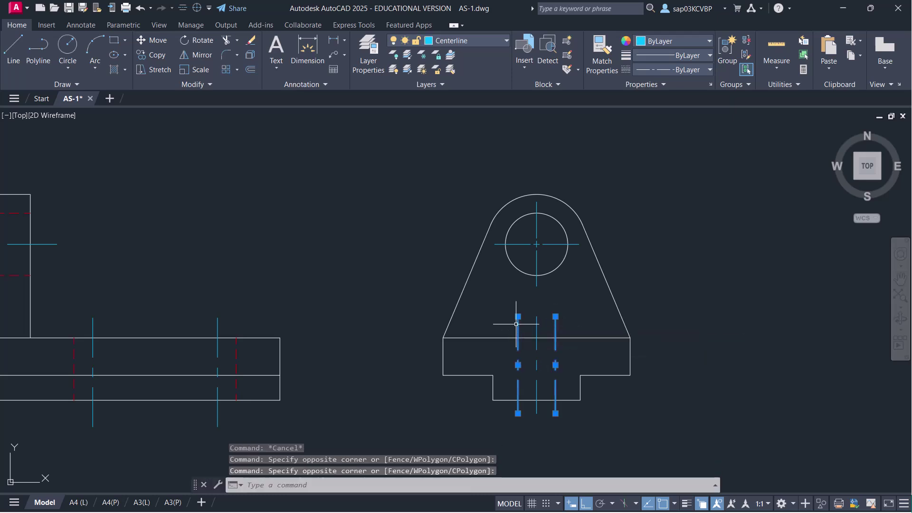
left_click(473, 39)
left_click(459, 125)
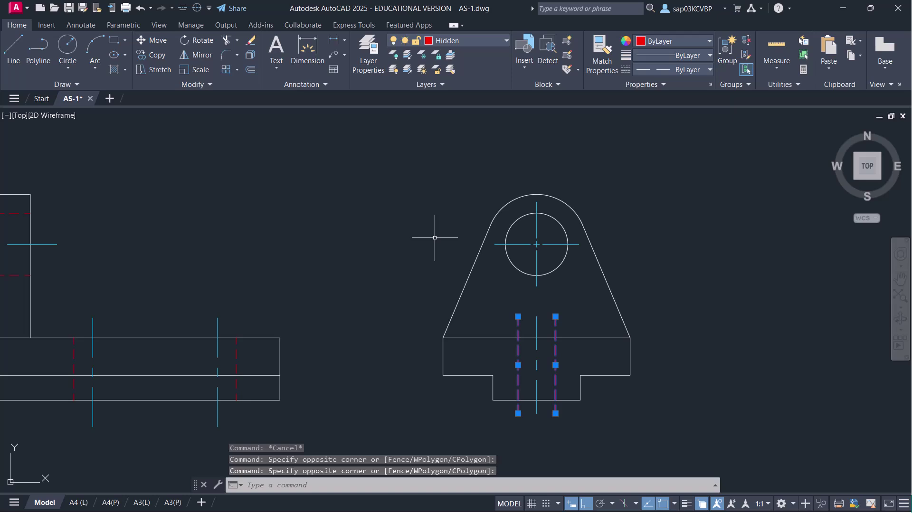
key("Escape")
key("Escape")
Step: Fence-trim the hidden lines above and below the base so only the slot remains
type("tr")
key("Return")
scroll(537, 317, "up", 4)
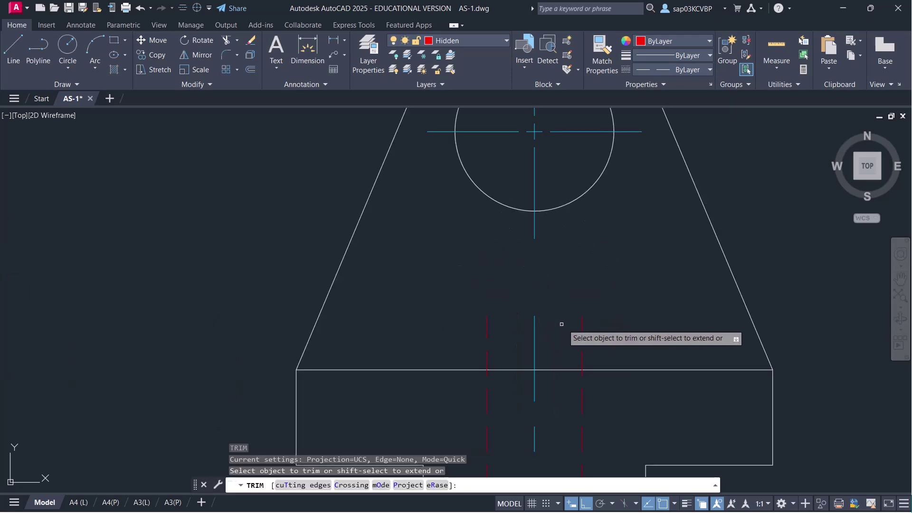
left_click(600, 318)
key("Return")
left_click(499, 351)
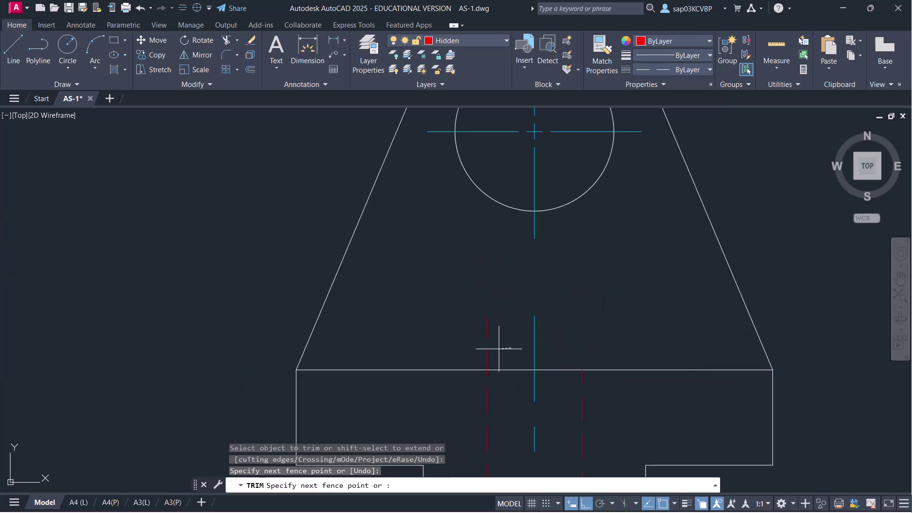
key("Return")
scroll(483, 346, "down", 2)
middle_click_drag(493, 309, 519, 228)
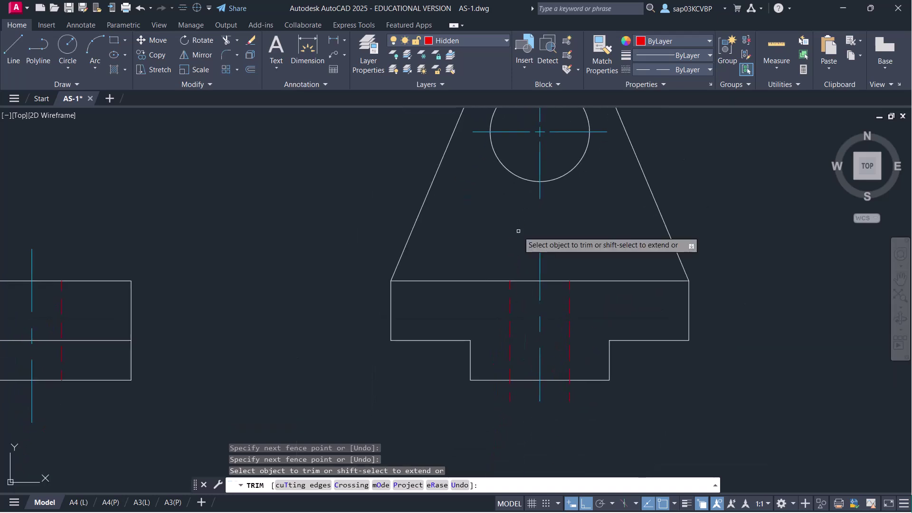
left_click(594, 401)
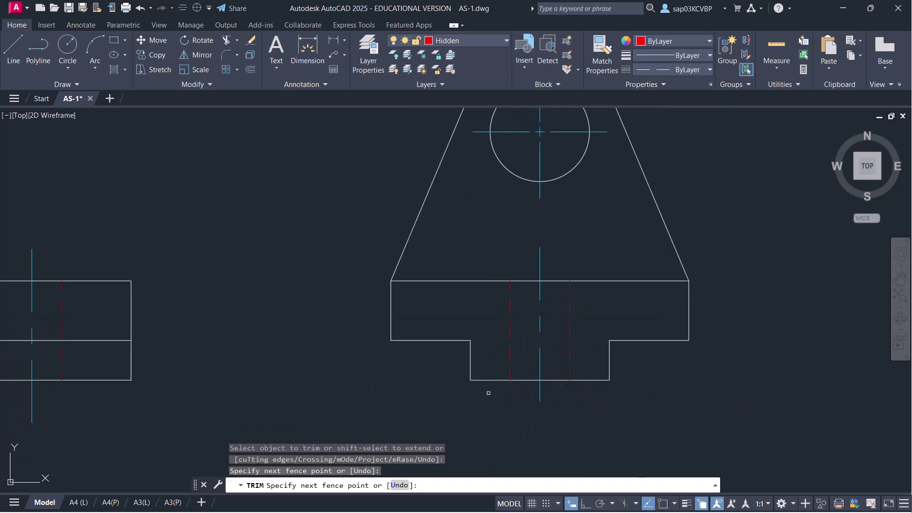
key("Return")
Step: Save AS-1.dwg with all views in sight
scroll(428, 388, "down", 3)
middle_click_drag(372, 370, 554, 405)
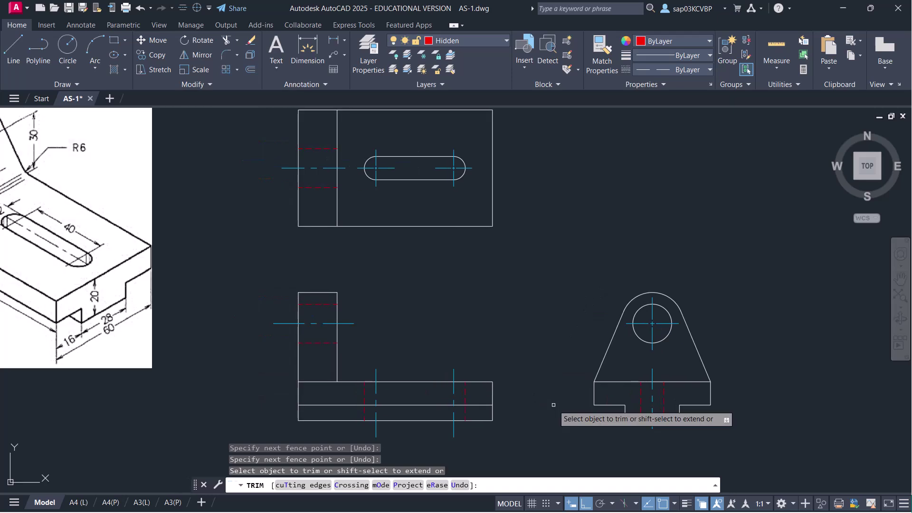
key("ctrl+s")
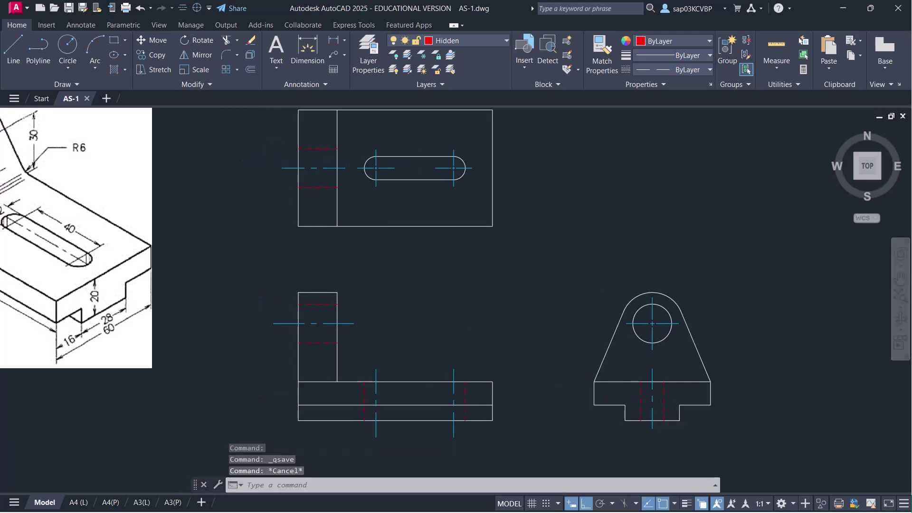
scroll(487, 320, "down", 2)
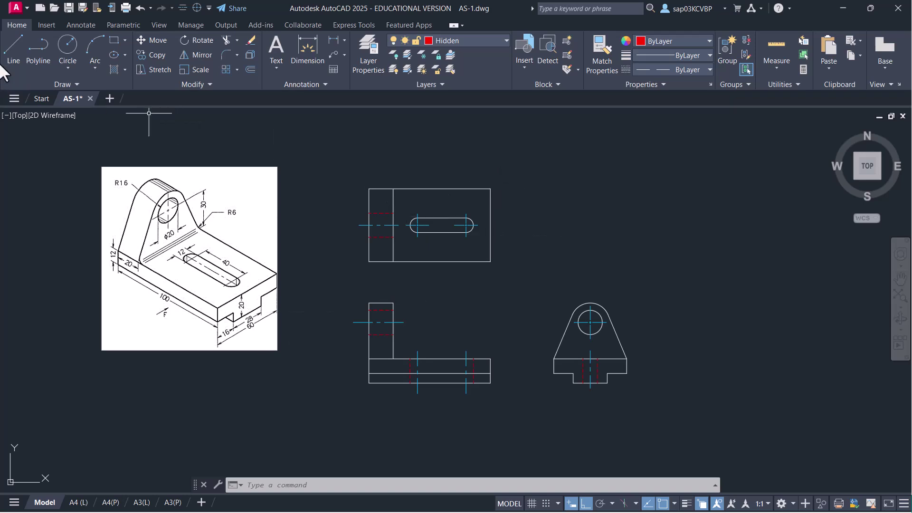
Step: Draw a 100-long hidden line in the top view, starting 16 units along
left_click(10, 50)
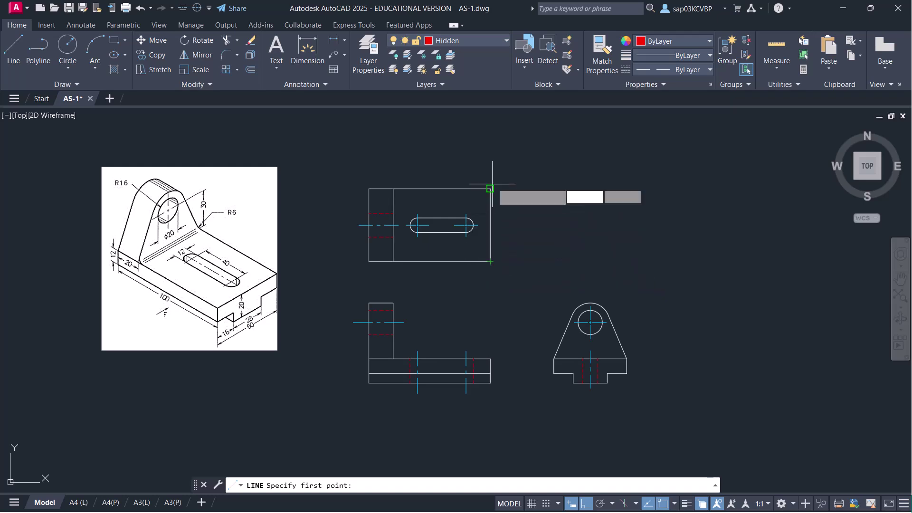
type("16")
key("Return")
type("100")
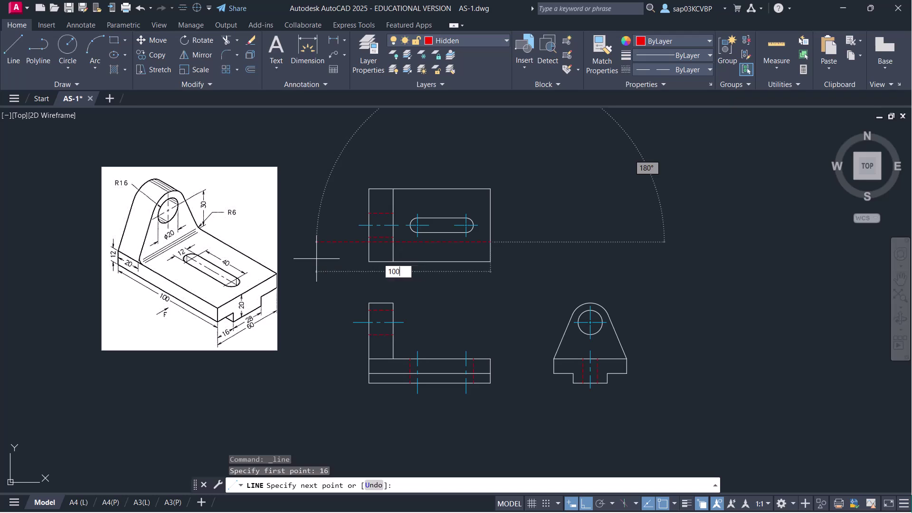
key("Return")
key("Return")
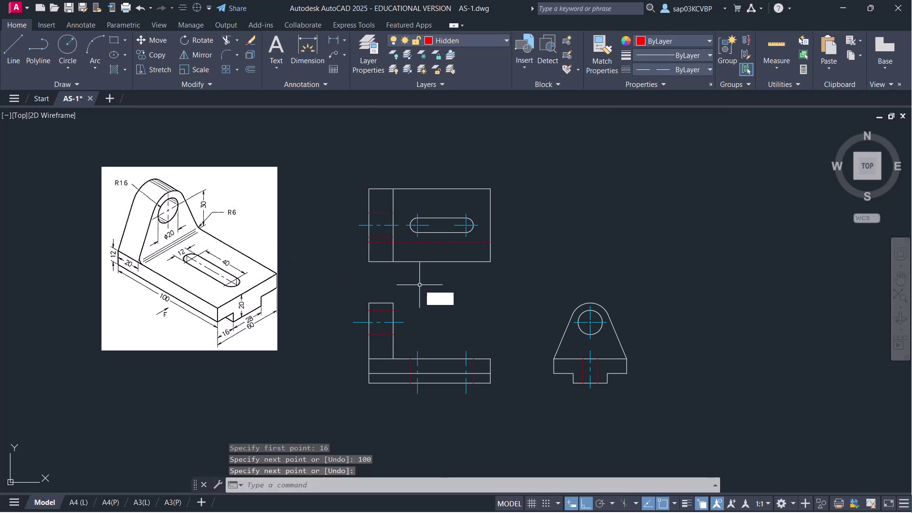
type("mi")
key("Return")
Step: Mirror the hidden line about the slot centerline, keeping the original, and save
scroll(450, 278, "up", 4)
left_click(471, 207)
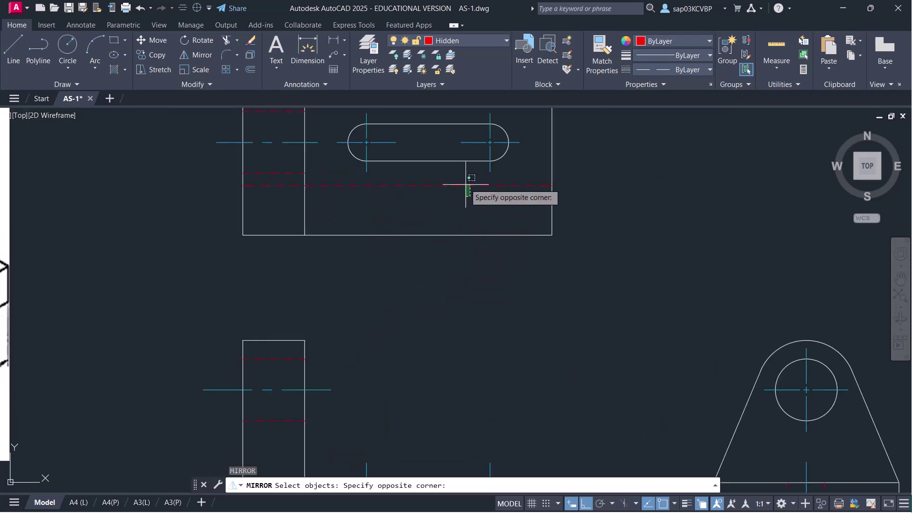
left_click(464, 179)
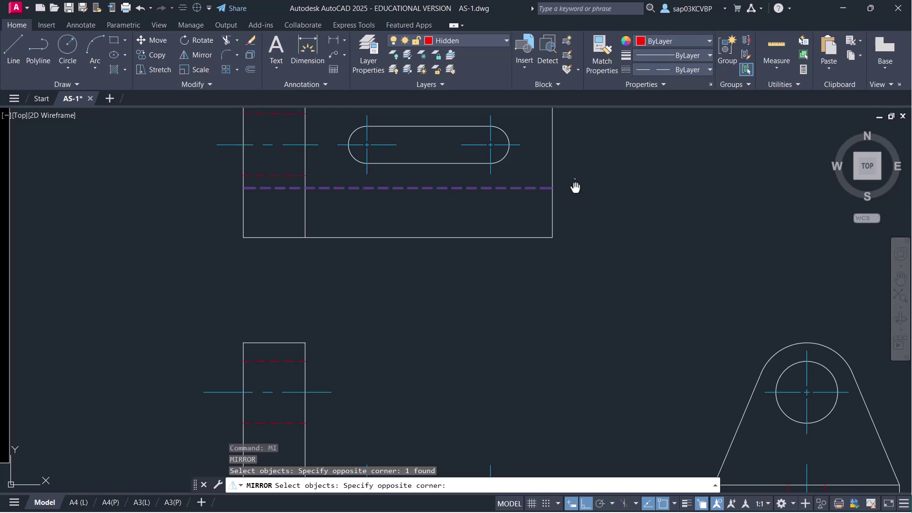
middle_click_drag(575, 176, 560, 277)
left_click(561, 277)
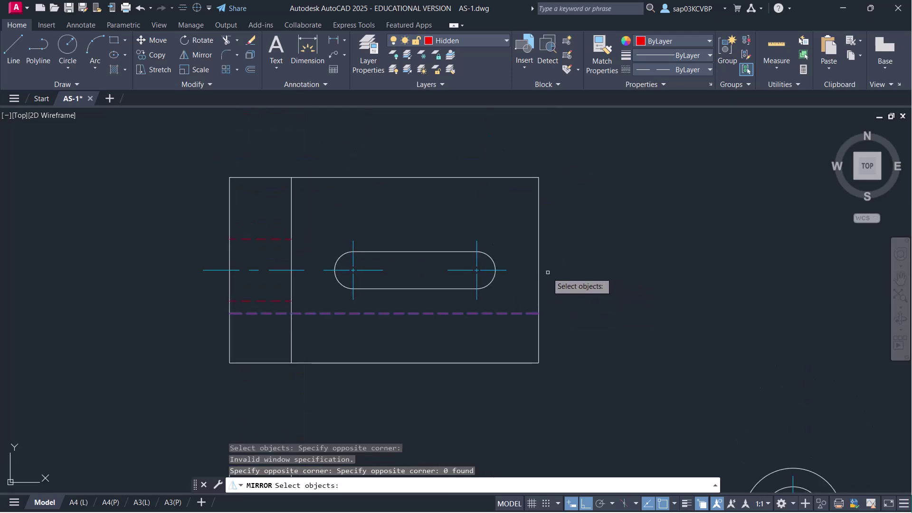
key("Return")
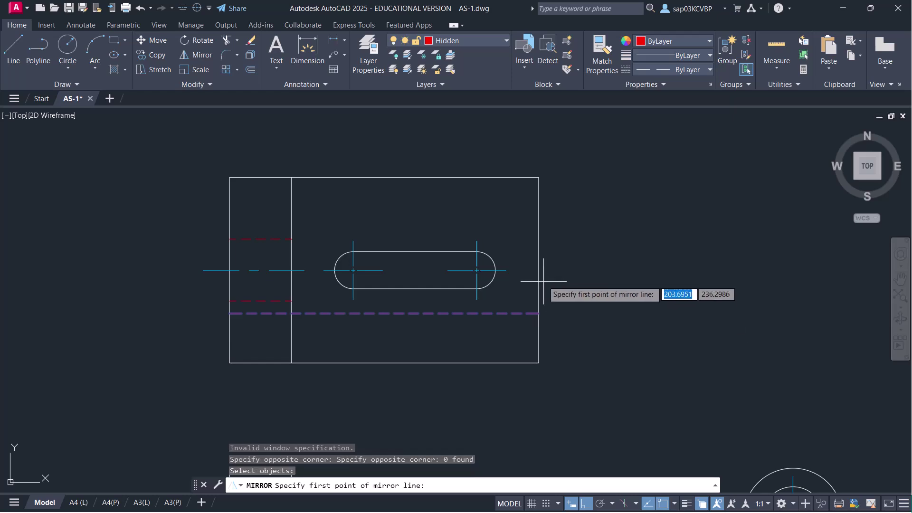
left_click(546, 271)
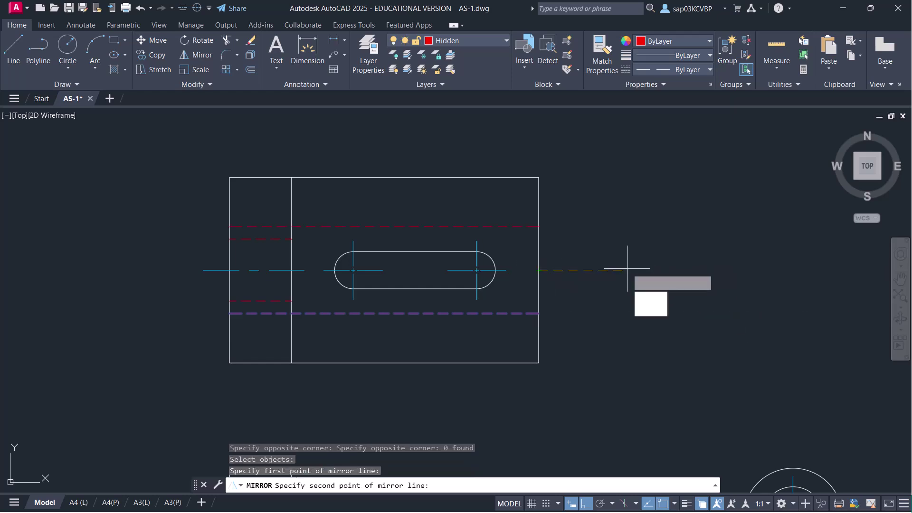
left_click(627, 269)
key("Return")
scroll(627, 268, "down", 3)
scroll(636, 294, "down", 2)
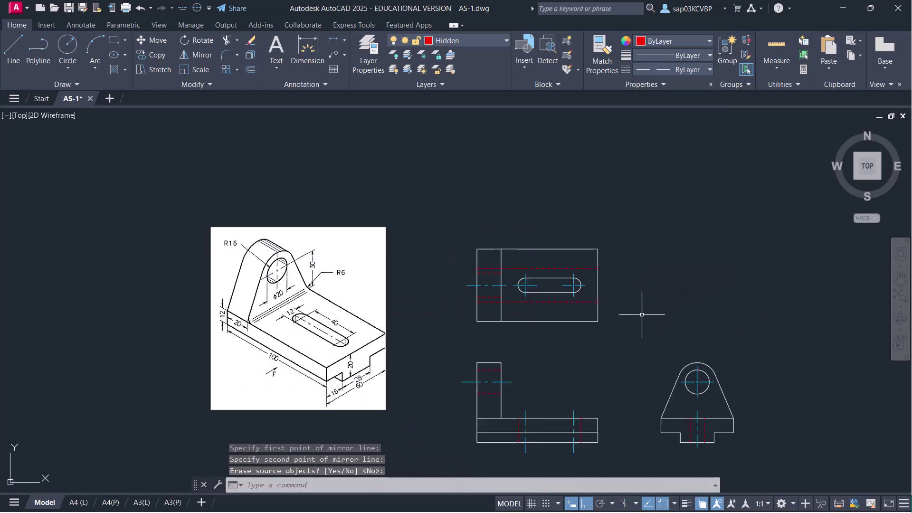
middle_click_drag(642, 315, 599, 286)
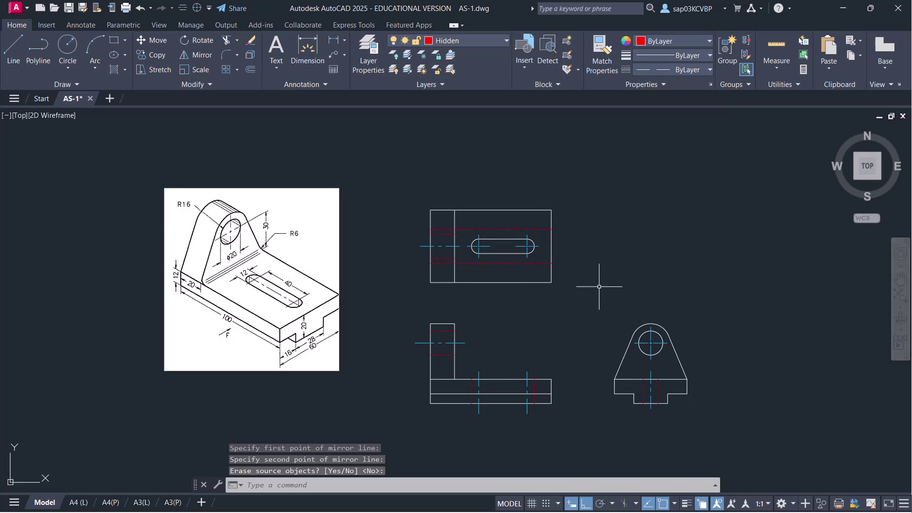
key("ctrl+s")
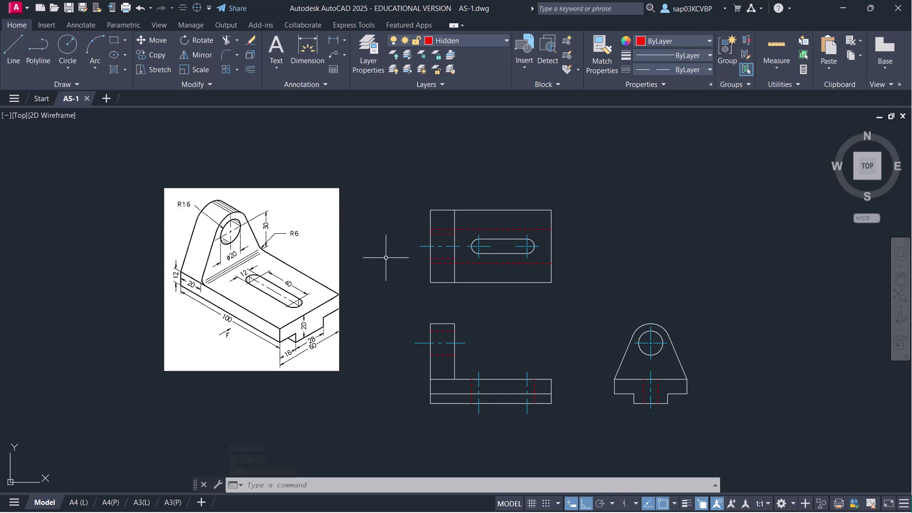
Step: On the Object layer, fillet the L-shaped view's inner corner with radius 6
left_click(487, 39)
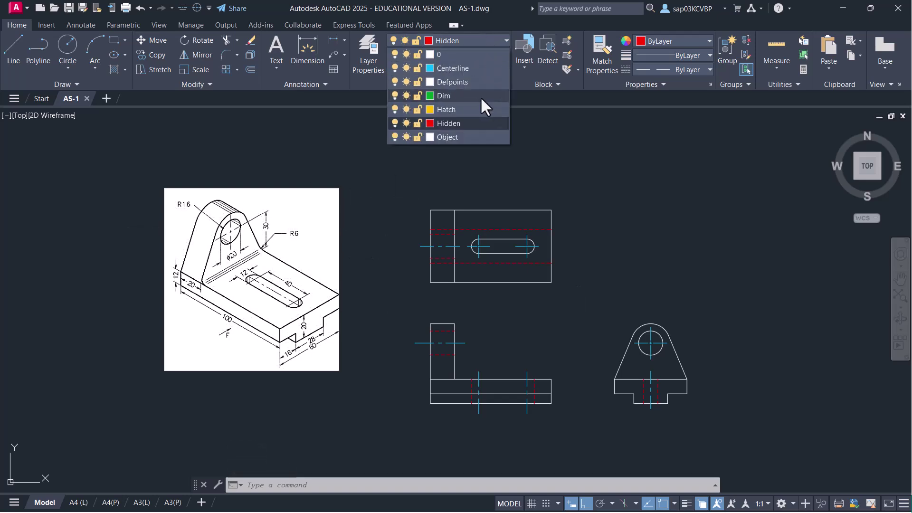
left_click(466, 140)
type("f")
key("Return")
type("R")
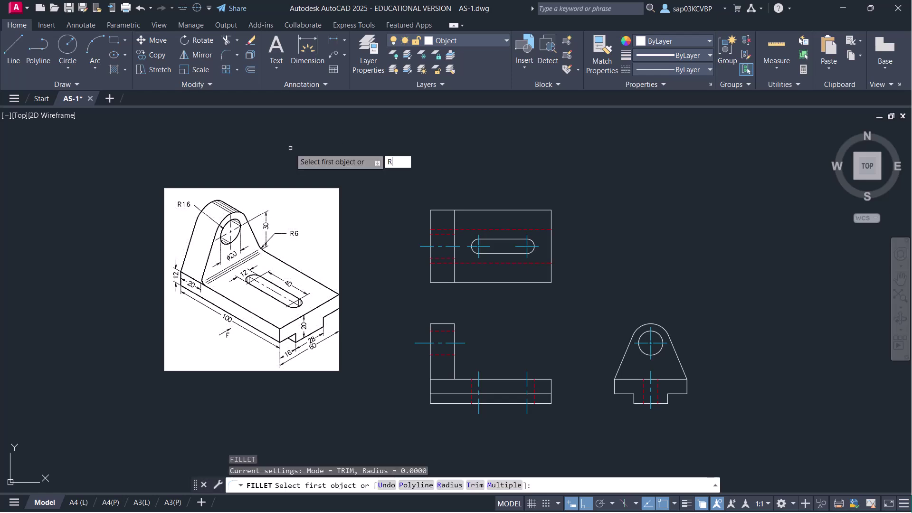
type("r")
key("Return")
type("6")
key("Return")
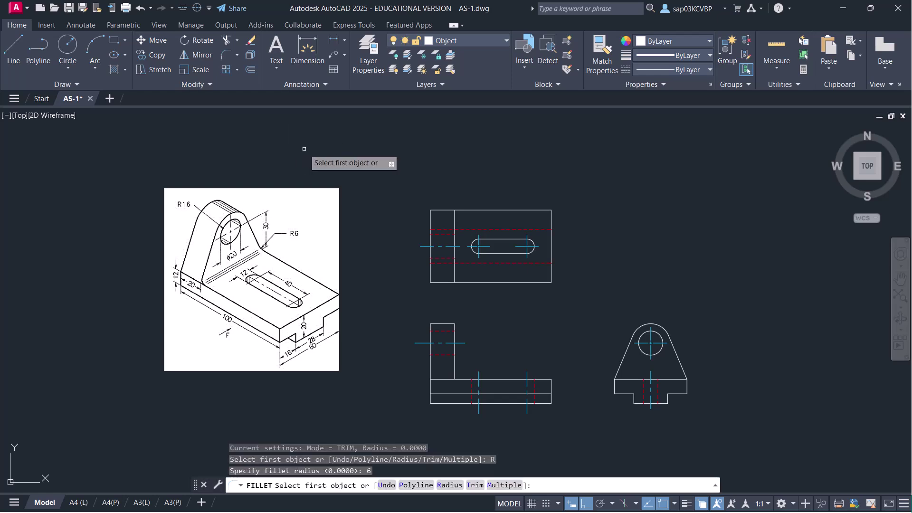
scroll(470, 389, "up", 4)
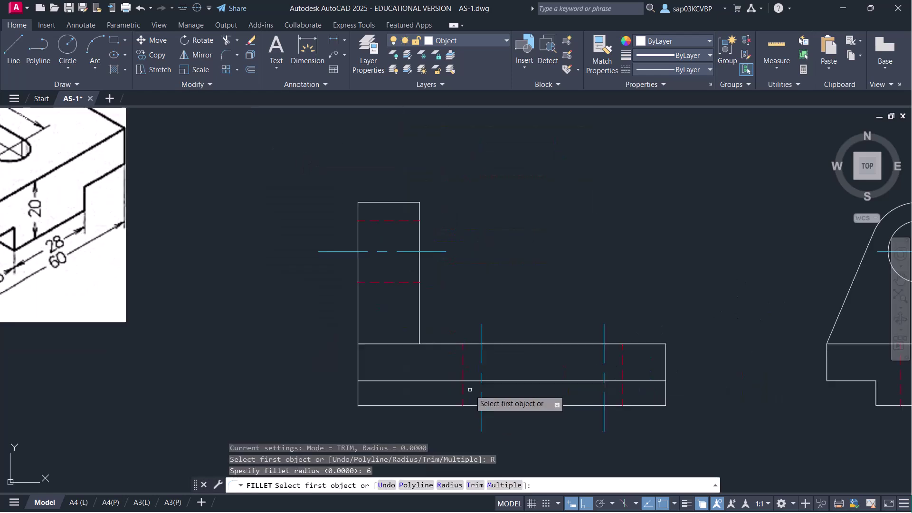
left_click(420, 324)
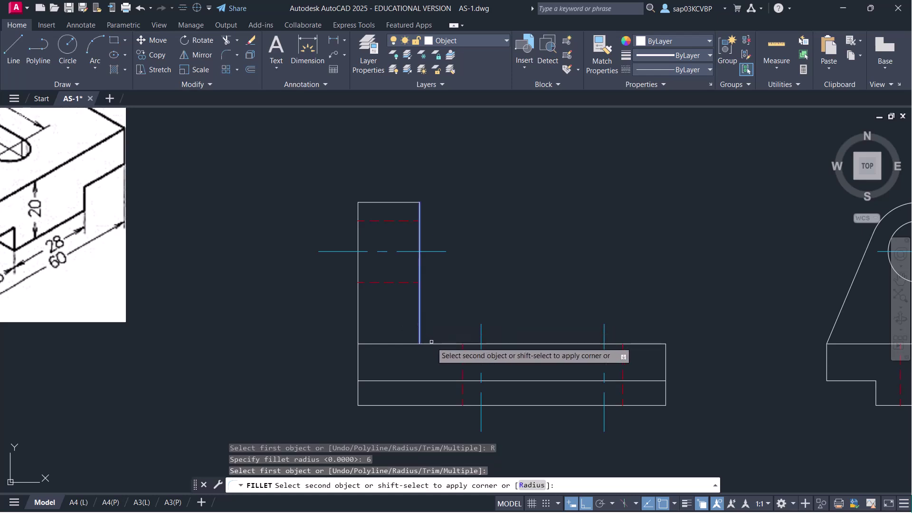
left_click(434, 343)
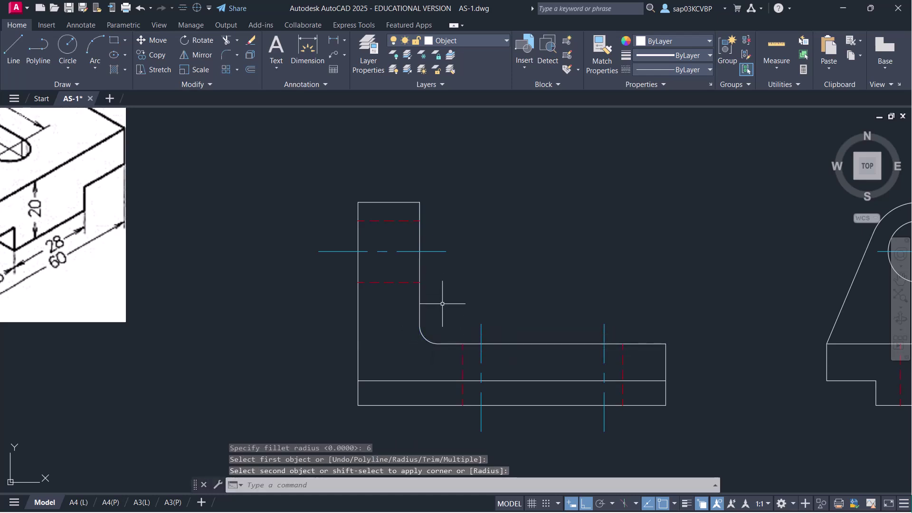
Step: Extend the horizontal line to its boundary and save the drawing
type("ex")
key("Return")
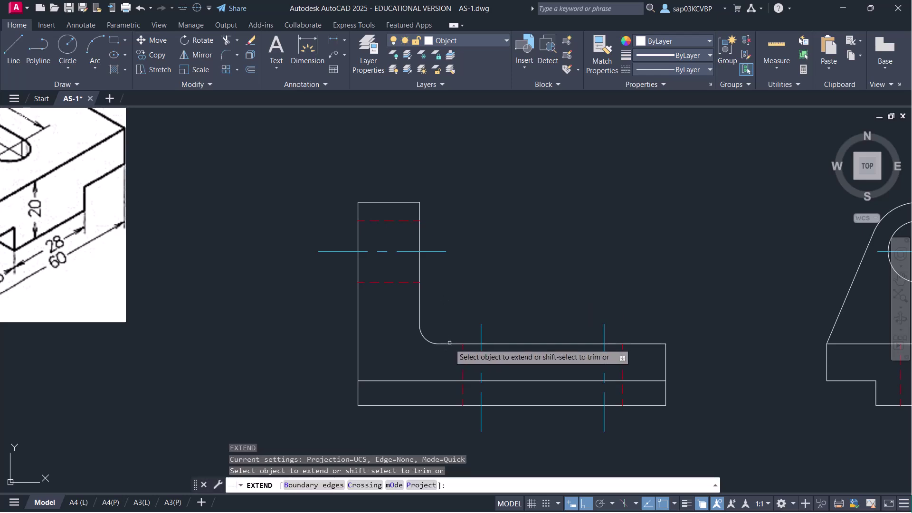
left_click(449, 344)
scroll(448, 345, "down", 3)
scroll(508, 266, "down", 1)
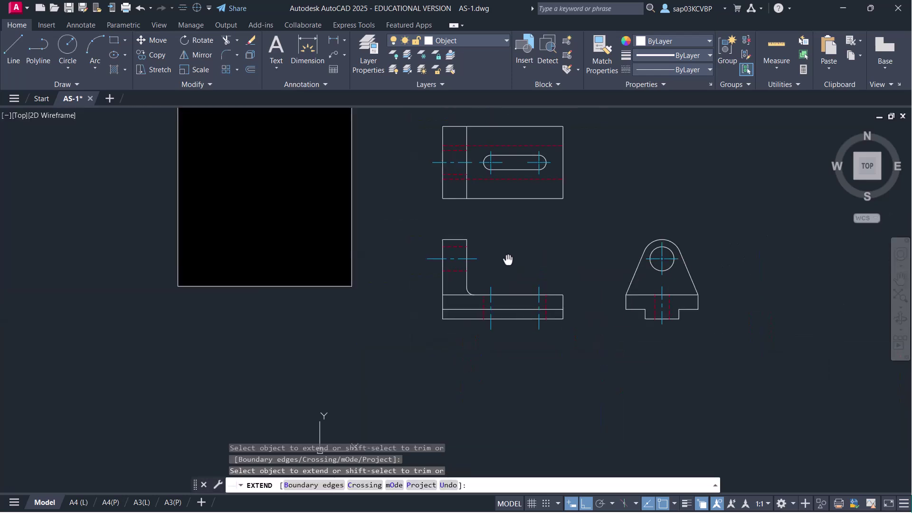
key("Return")
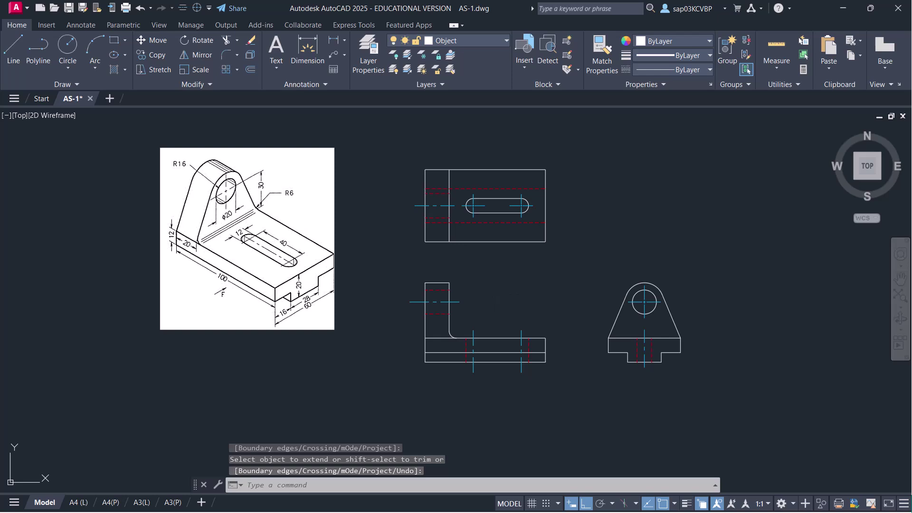
key("ctrl+s")
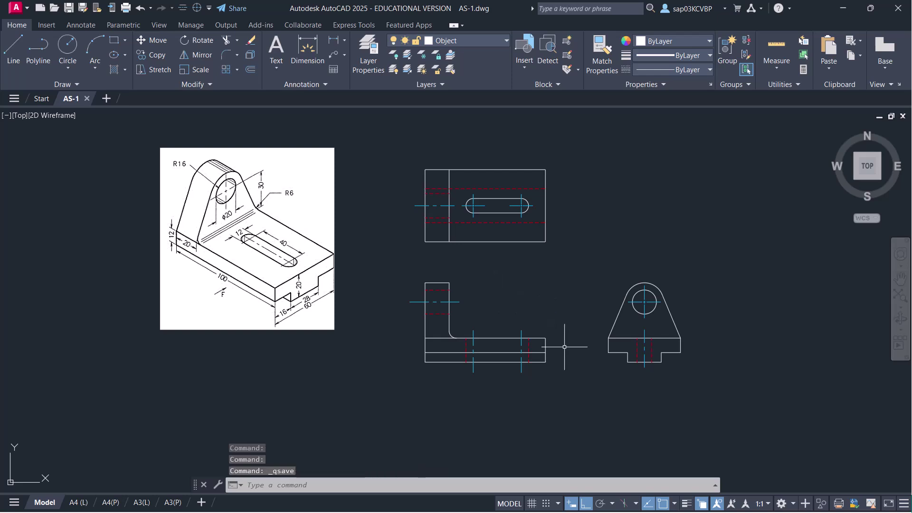
Step: Move the whole side view further left and save
type("m")
key("Return")
left_click(689, 384)
left_click(572, 245)
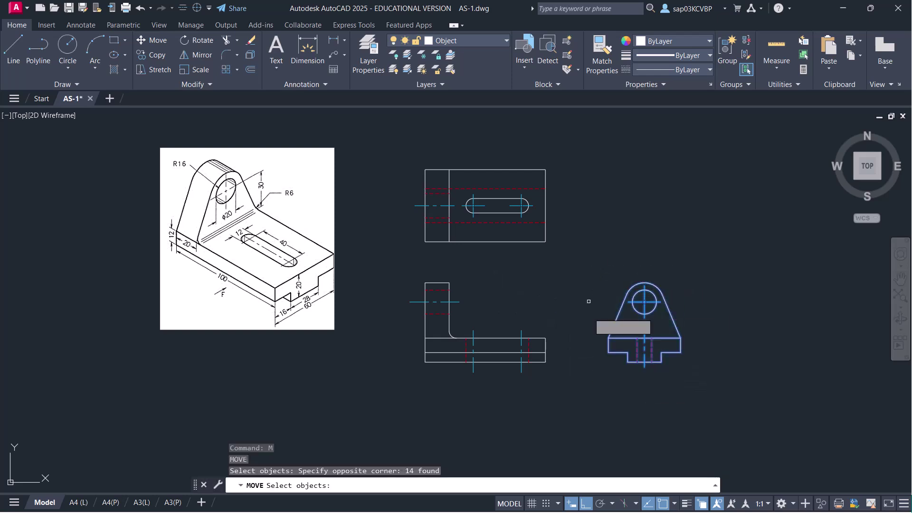
key("Return")
left_click(602, 411)
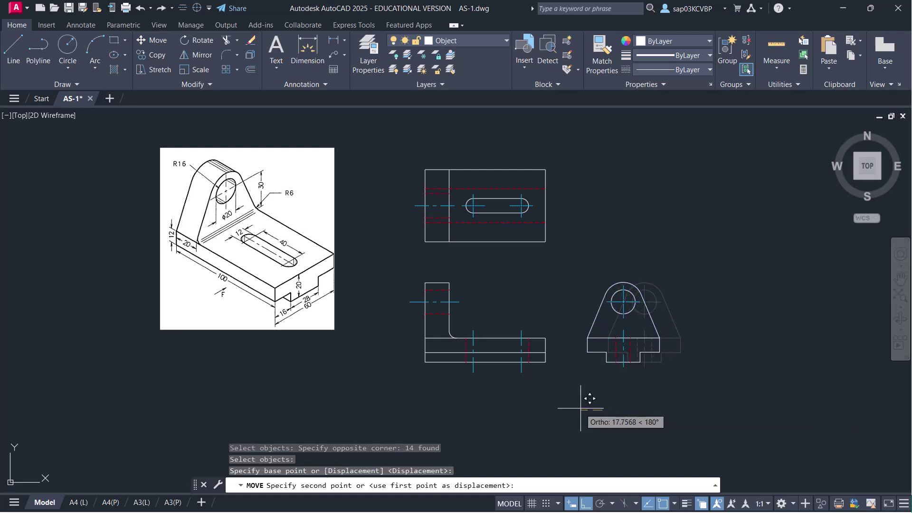
left_click(589, 407)
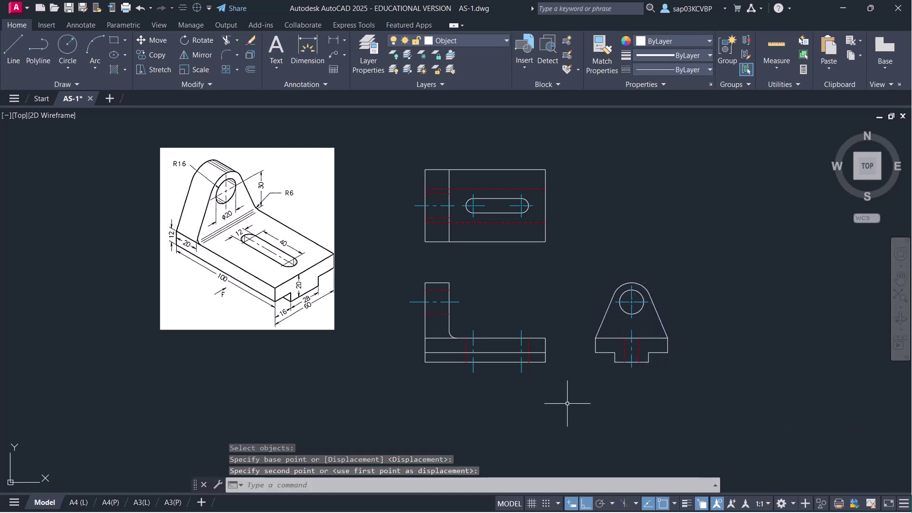
scroll(570, 384, "up", 4)
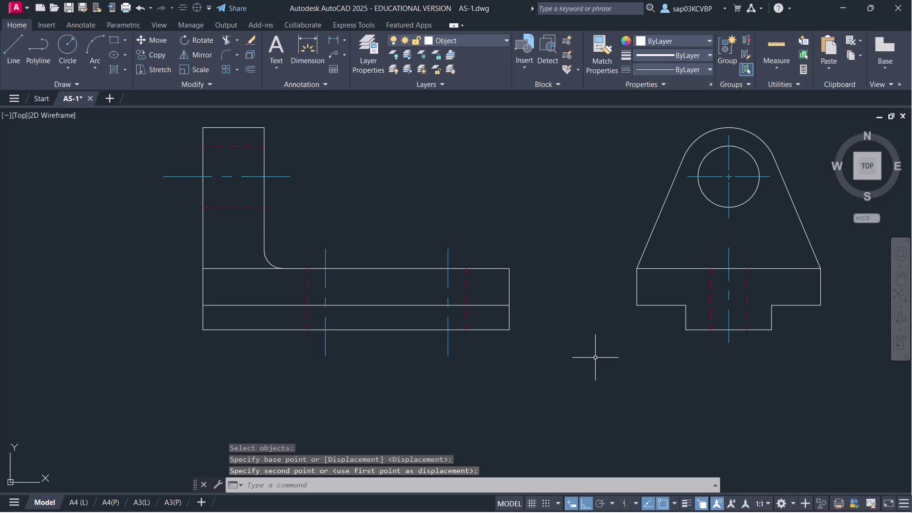
key("ctrl+s")
scroll(594, 323, "down", 2)
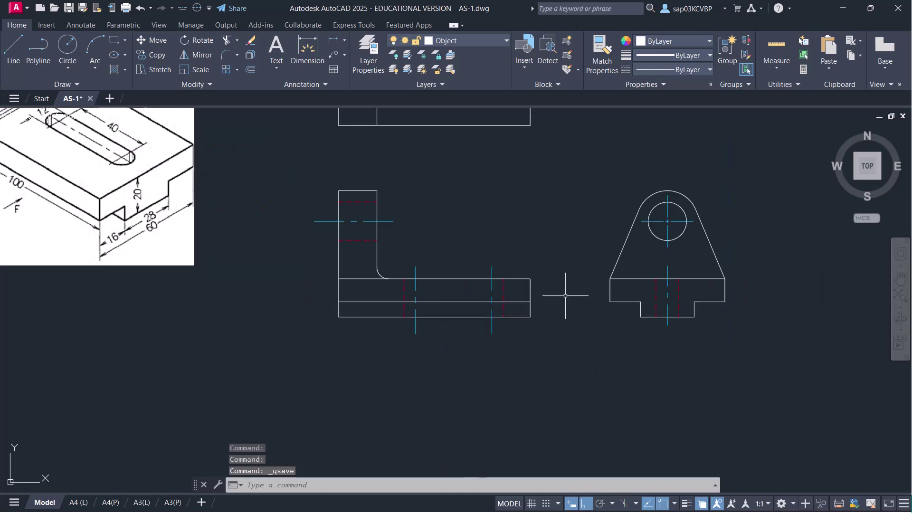
mouse_move(564, 291)
middle_mouse_down()
mouse_move(525, 379)
mouse_move(516, 311)
mouse_move(533, 346)
middle_mouse_up()
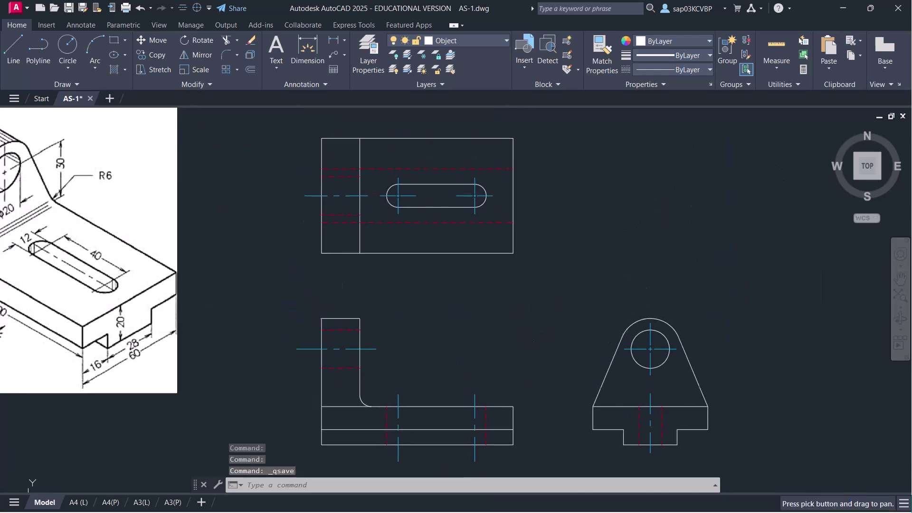
Step: On the Dim layer, dimension the front view's bottom edge as 100
left_click(474, 41)
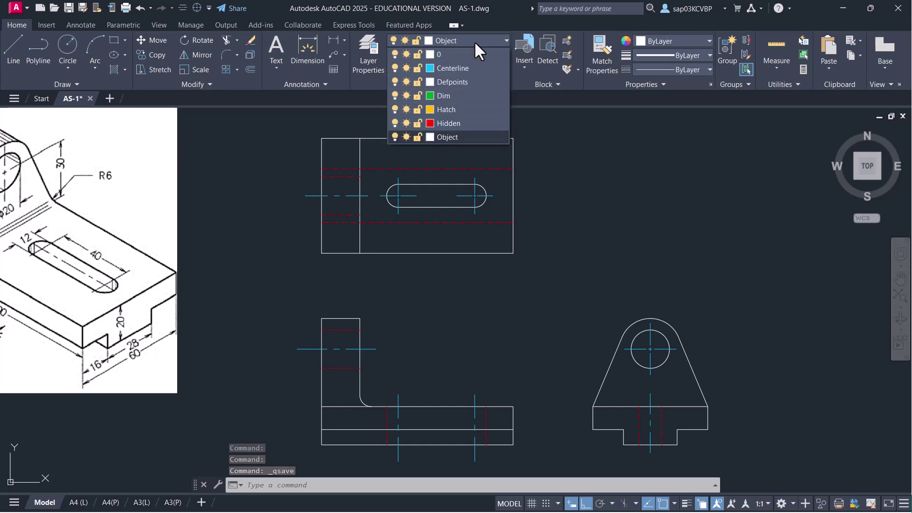
left_click(452, 95)
scroll(563, 252, "down", 2)
middle_click_drag(452, 184, 430, 183)
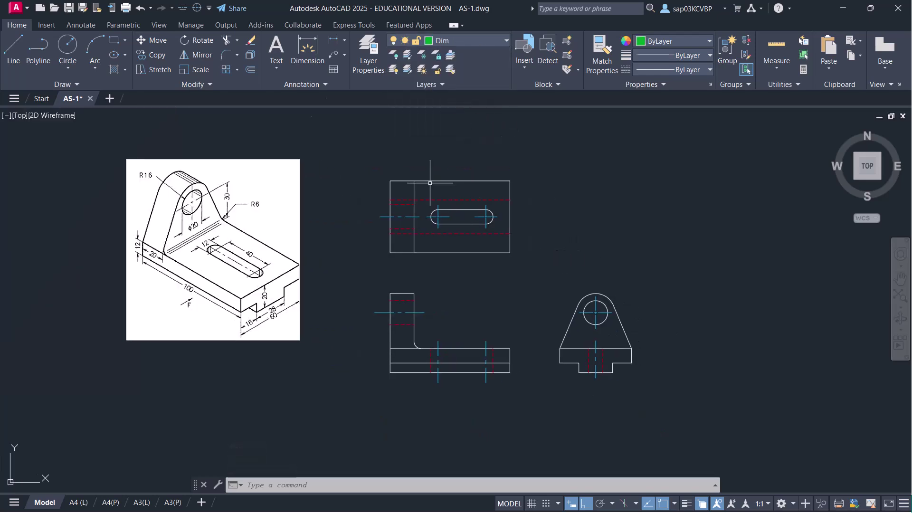
left_click(305, 47)
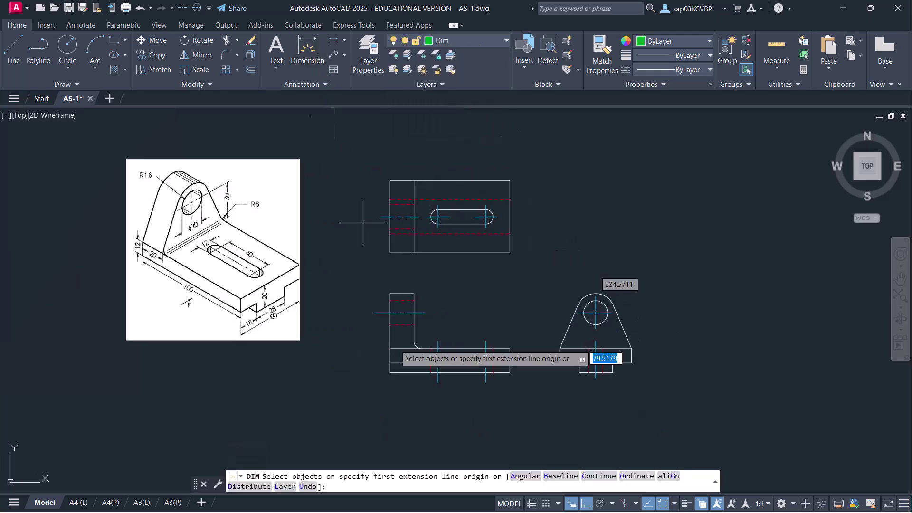
left_click(406, 374)
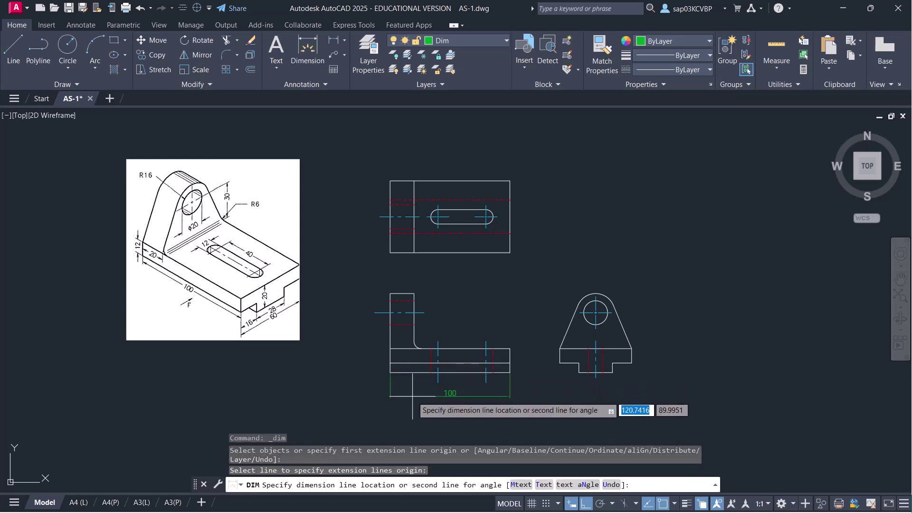
scroll(413, 394, "up", 3)
scroll(417, 390, "up", 3)
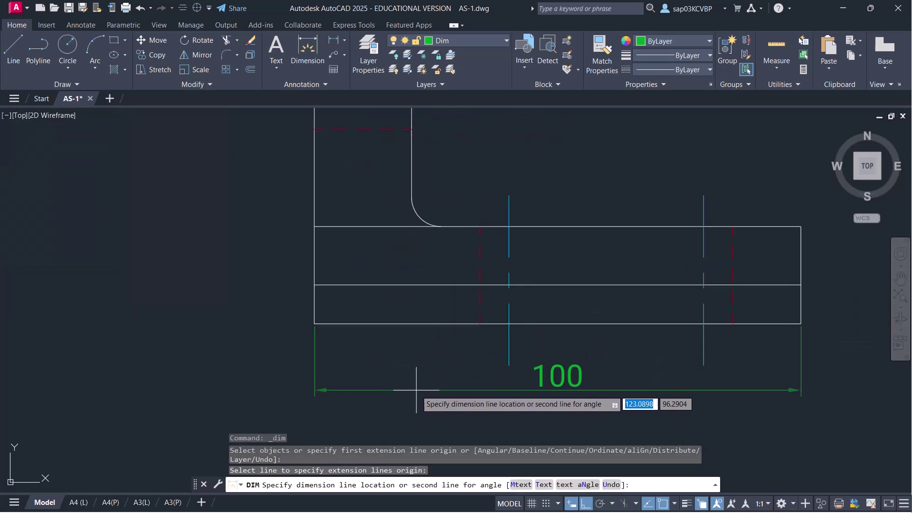
left_click(417, 390)
scroll(427, 380, "down", 4)
middle_click_drag(426, 380, 408, 393)
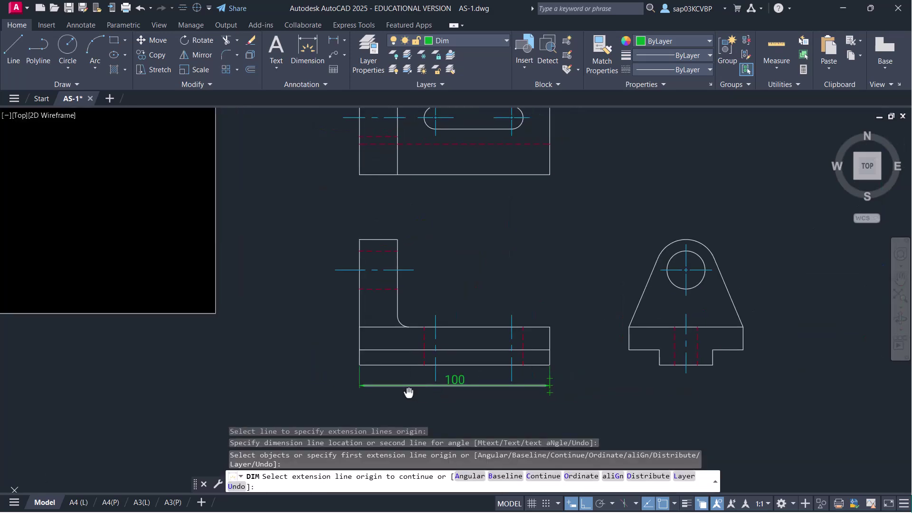
key("Return")
Step: Add the 12 base-height dimension on the left of the front view
scroll(506, 299, "down", 1)
scroll(499, 298, "down", 1)
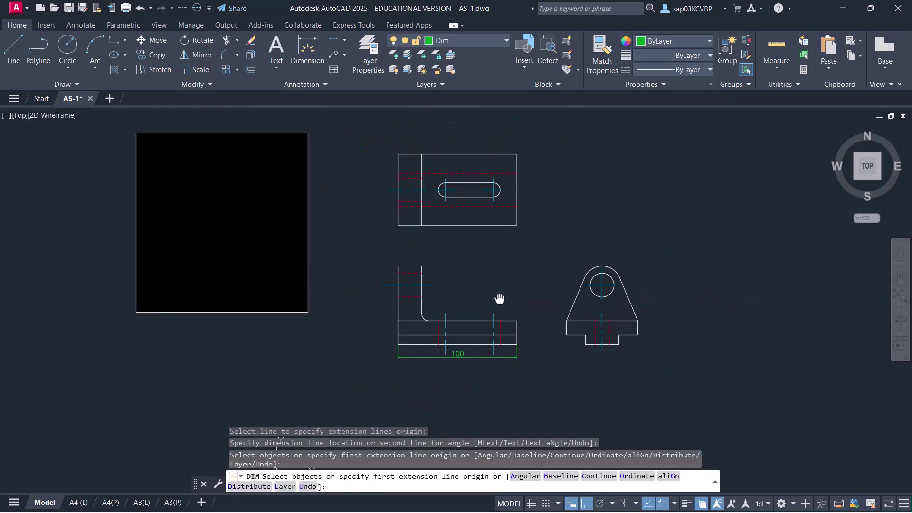
middle_click_drag(499, 298, 498, 300)
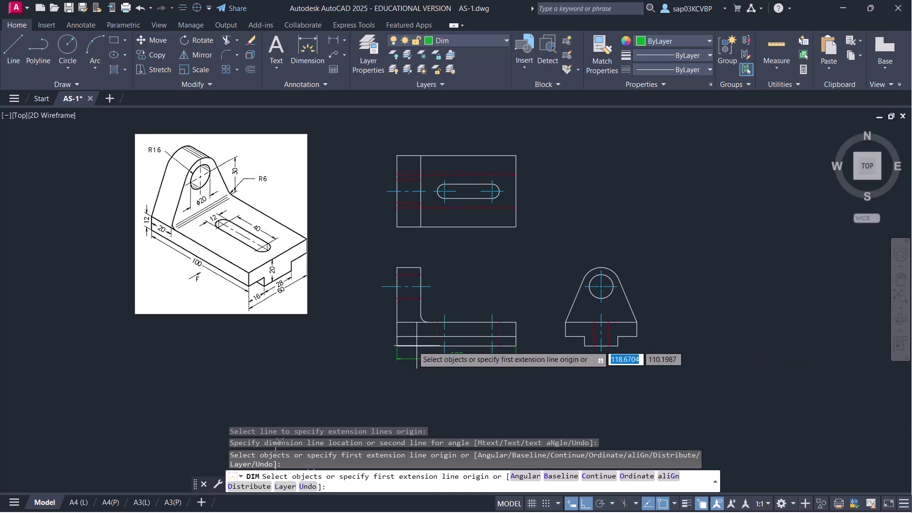
scroll(417, 345, "up", 4)
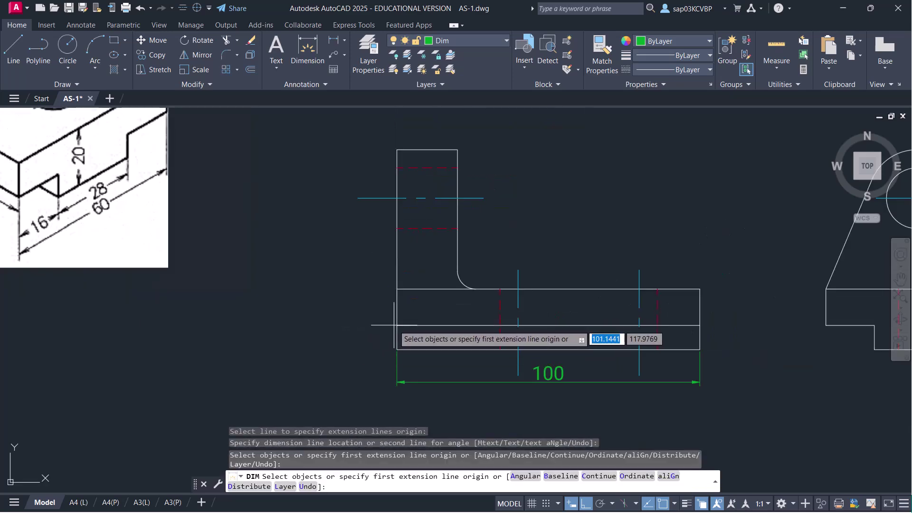
left_click(396, 325)
left_click(397, 289)
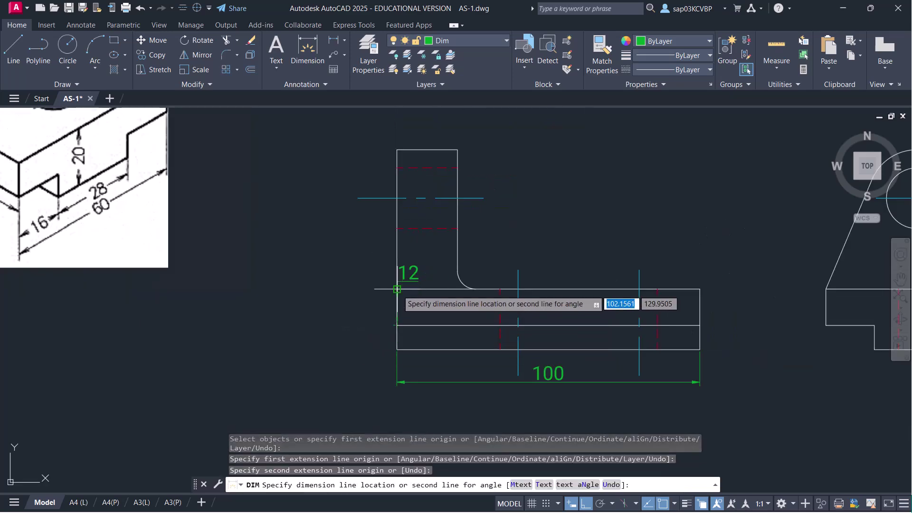
left_click(364, 304)
scroll(523, 285, "down", 4)
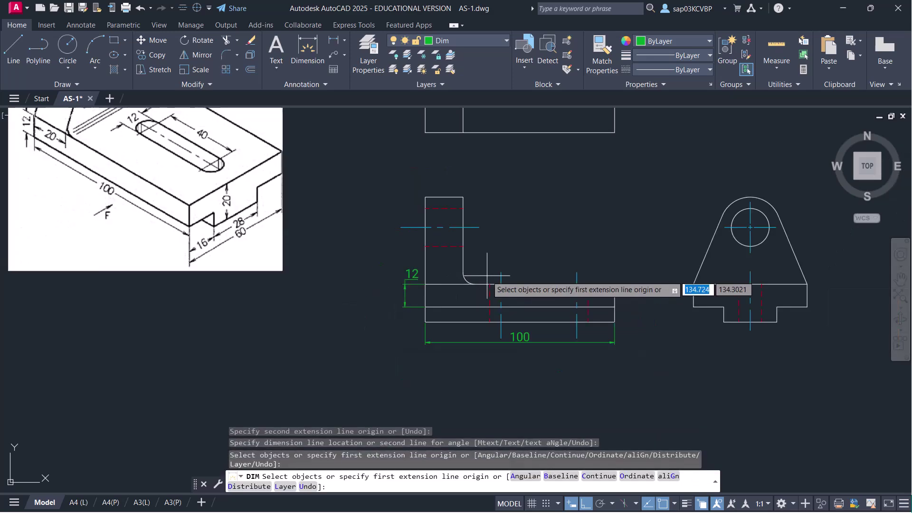
scroll(523, 285, "down", 1)
mouse_move(499, 282)
middle_mouse_down()
mouse_move(436, 287)
mouse_move(435, 312)
middle_mouse_up()
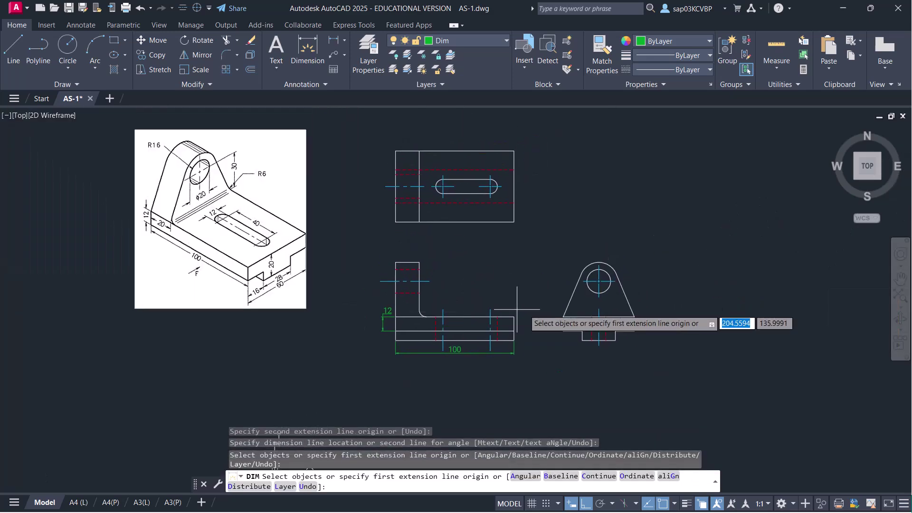
Step: Dimension the side view's 30 hole-centre height, R16 outer arc and Ø20 hole
scroll(636, 294, "up", 4)
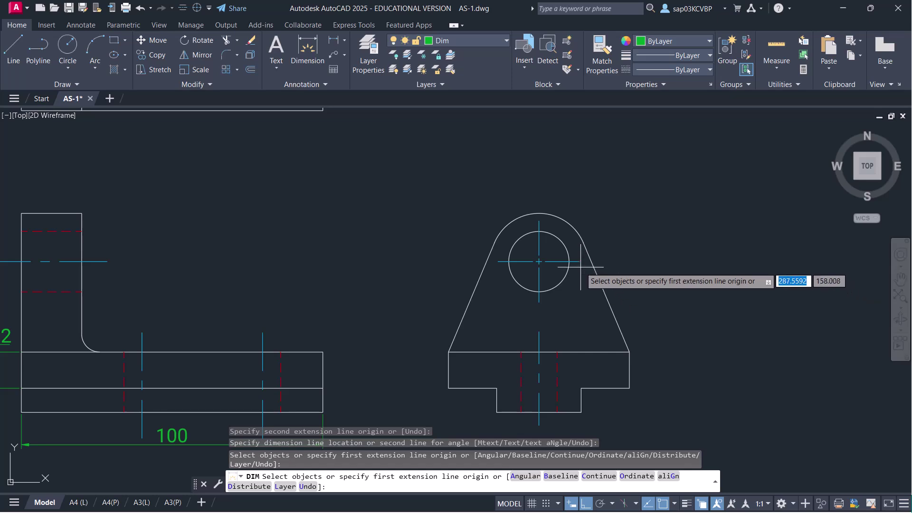
left_click(581, 261)
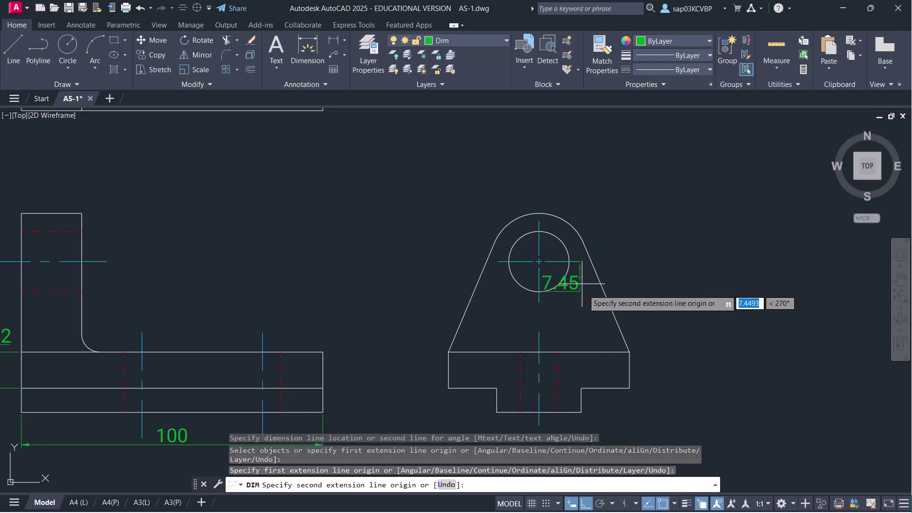
left_click(629, 352)
left_click(650, 309)
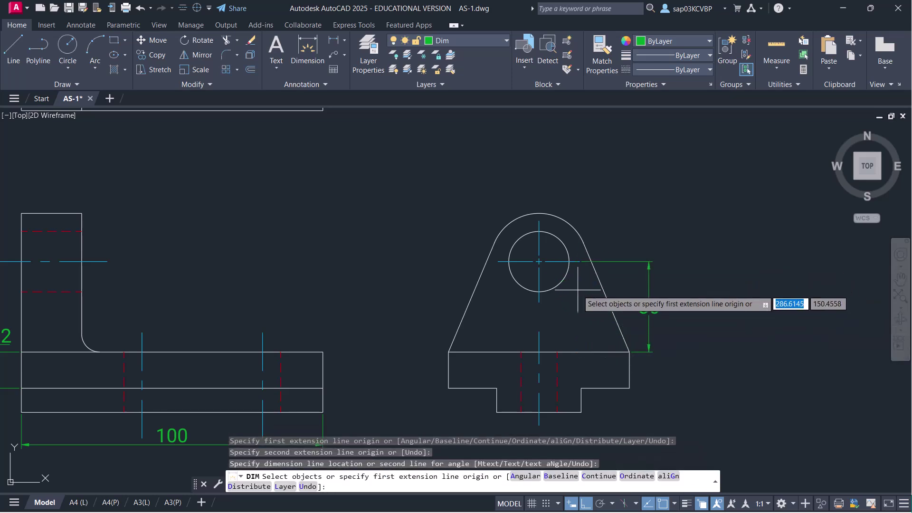
left_click(576, 231)
left_click(583, 198)
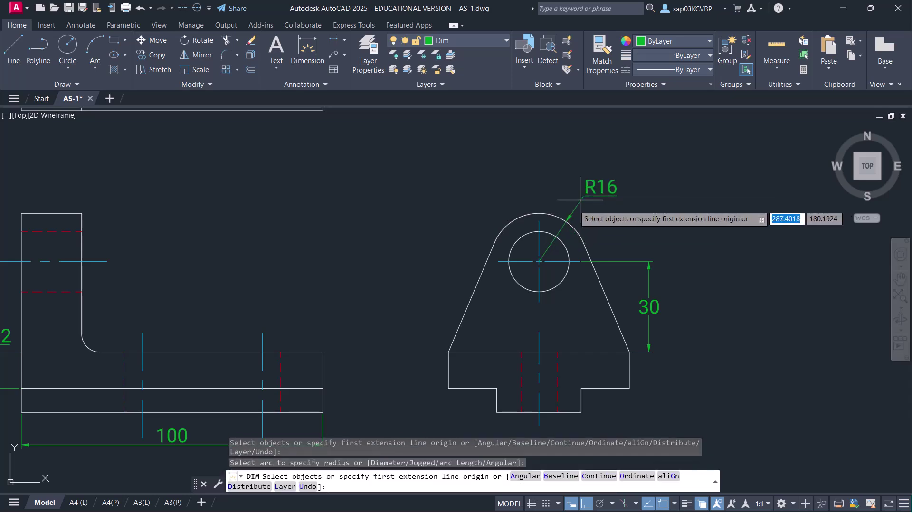
left_click(518, 240)
left_click(485, 207)
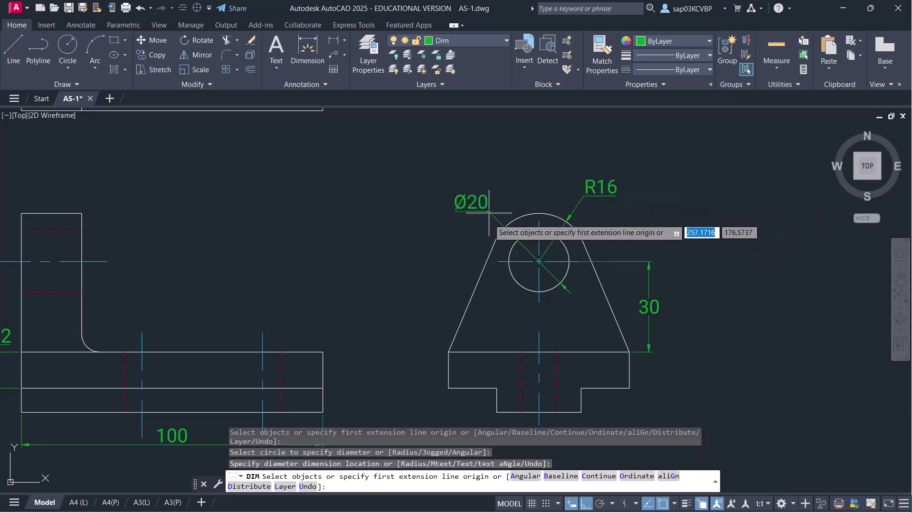
Step: Add the 16 base-step width below the side view's base
scroll(449, 271, "down", 2)
mouse_move(484, 304)
middle_mouse_down()
mouse_move(530, 300)
mouse_move(589, 273)
middle_mouse_up()
scroll(565, 276, "down", 2)
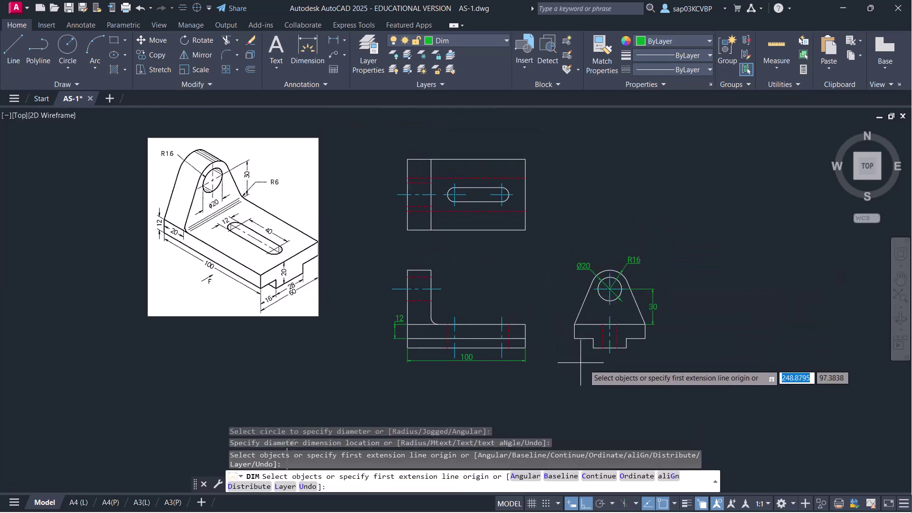
scroll(618, 371, "up", 2)
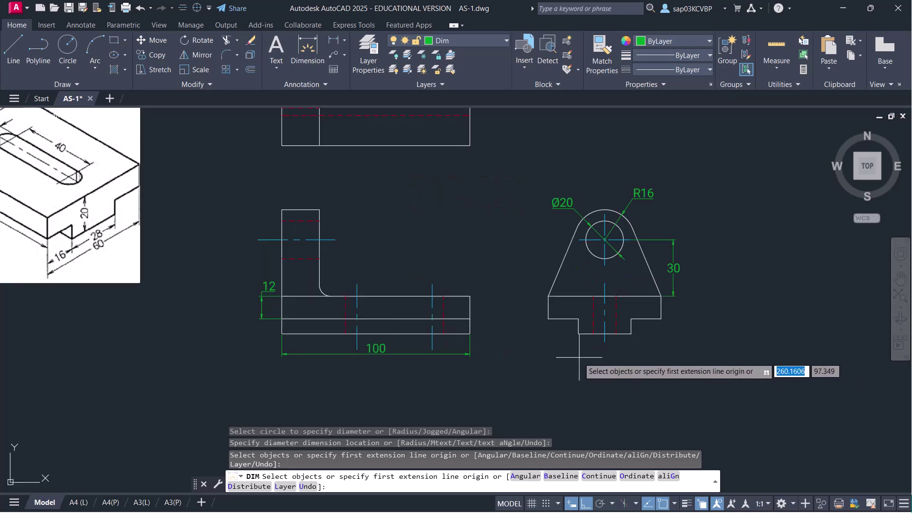
left_click(549, 321)
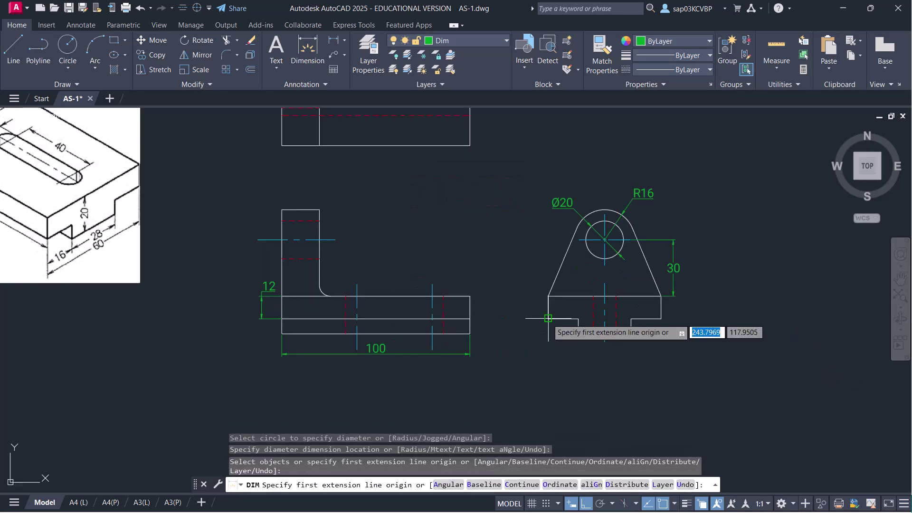
left_click(566, 352)
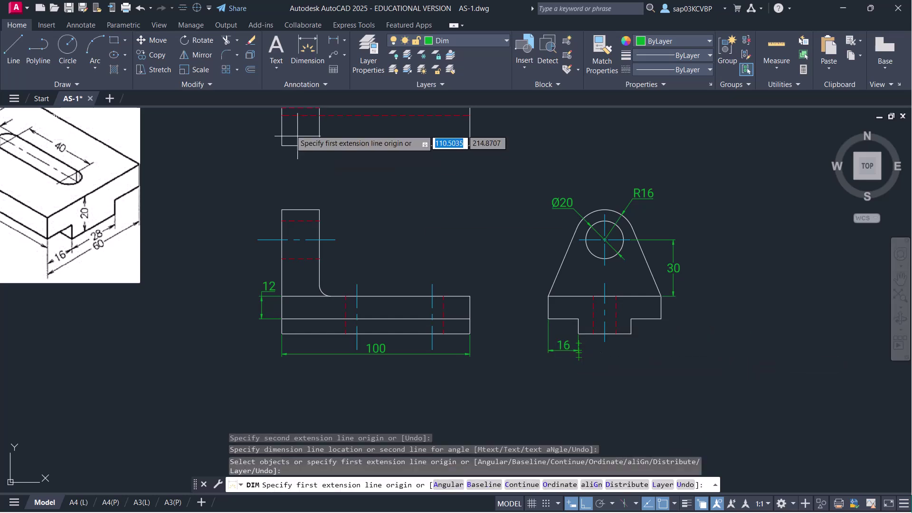
Step: Chain a 28 notch-width dimension after the 16 using Continue
left_click(81, 26)
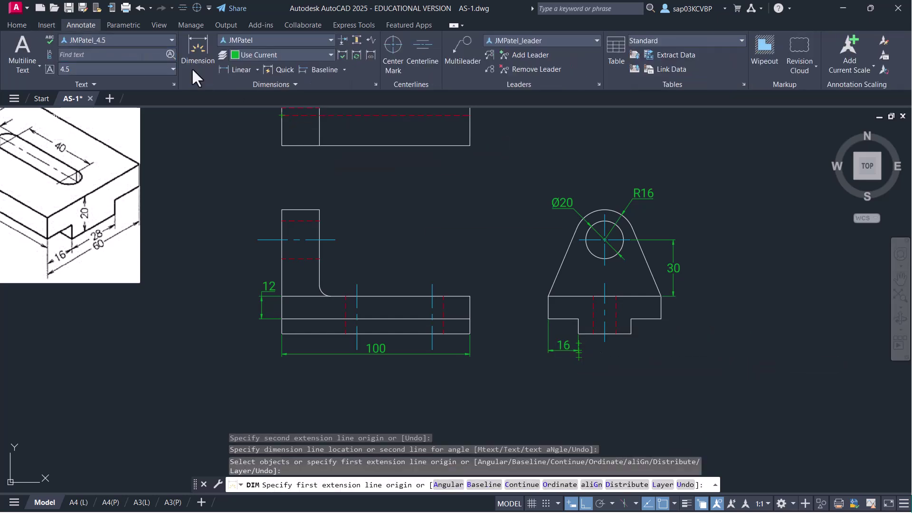
left_click(343, 69)
left_click(335, 88)
left_click(631, 334)
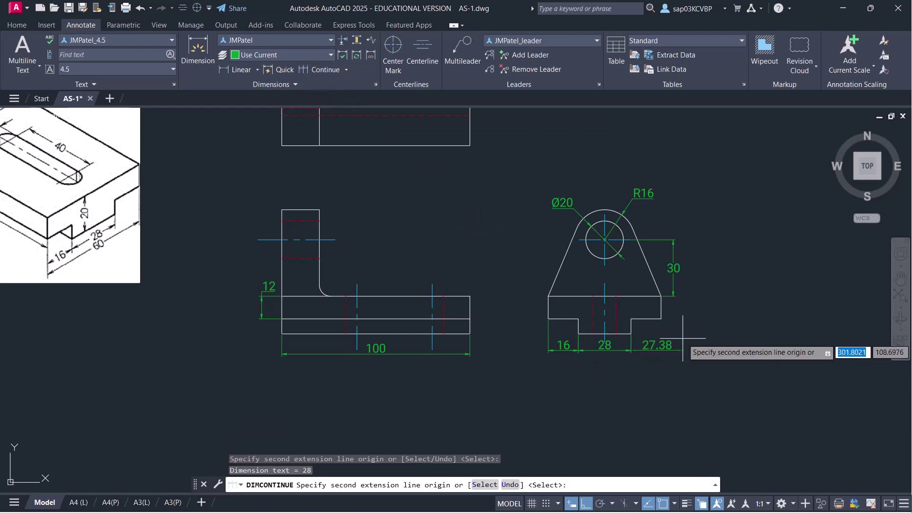
key("Return")
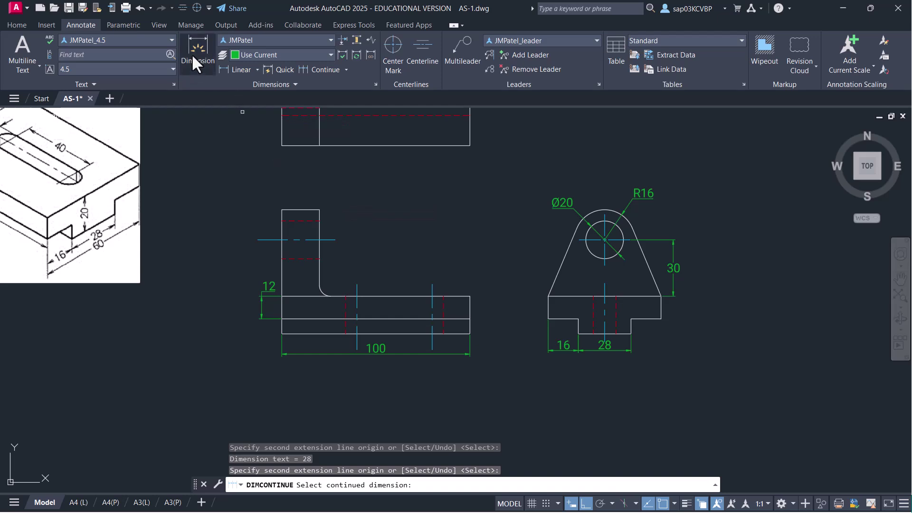
Step: Dimension the side view base's overall width of 60 below it
left_click(197, 52)
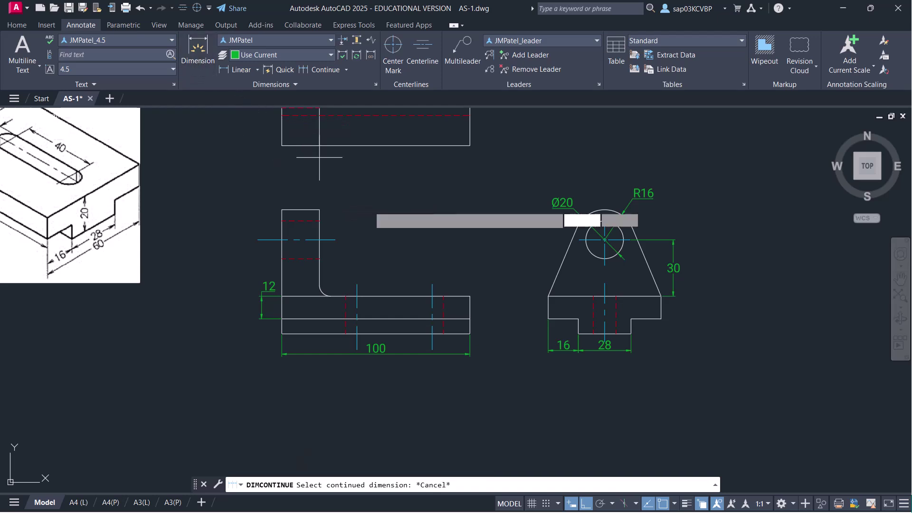
left_click(547, 319)
left_click(661, 318)
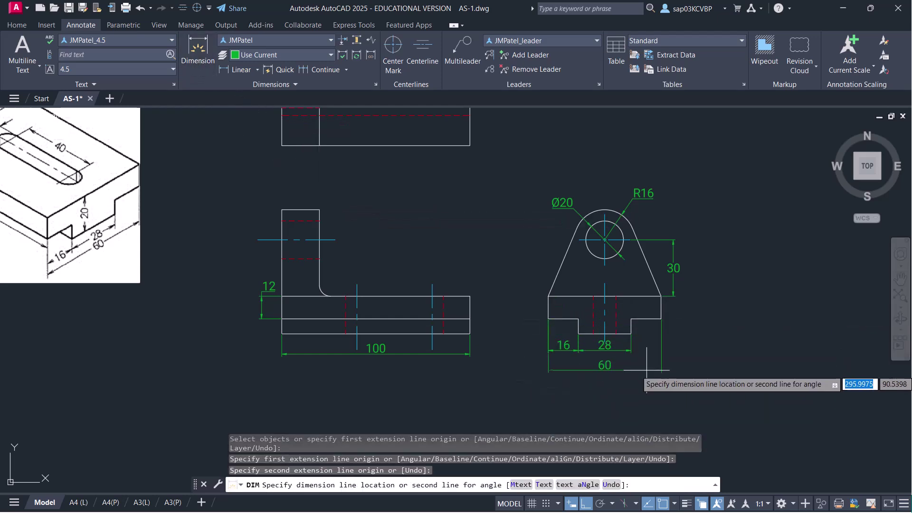
left_click(651, 366)
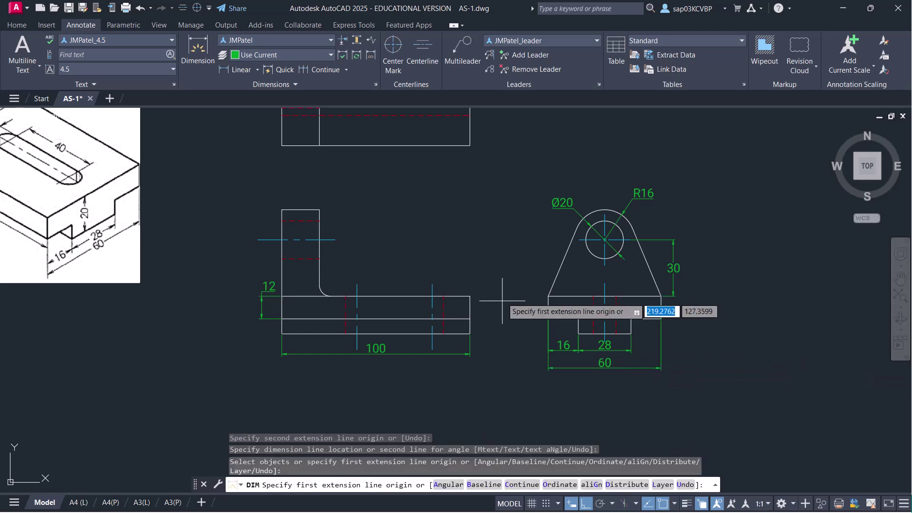
scroll(500, 298, "down", 2)
middle_click_drag(500, 292, 554, 335)
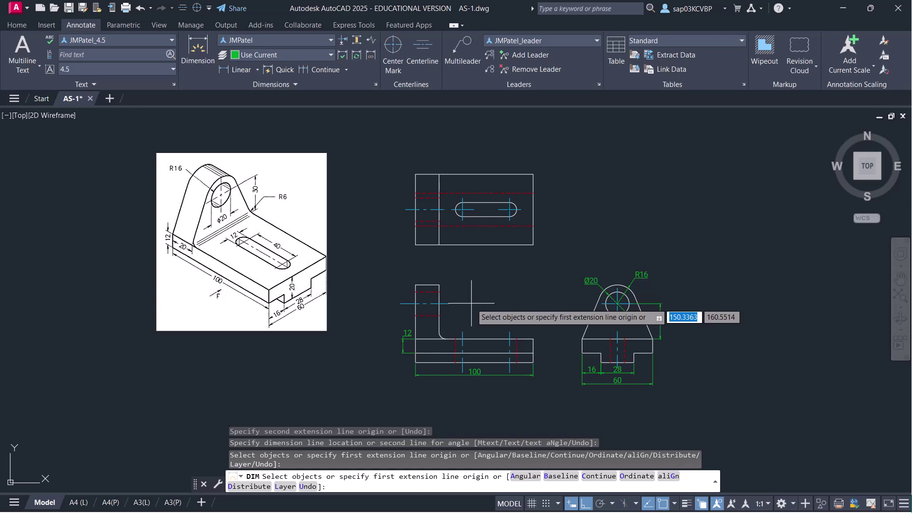
Step: Dimension the top view's upright thickness as 20, placed below the view
scroll(431, 257, "up", 2)
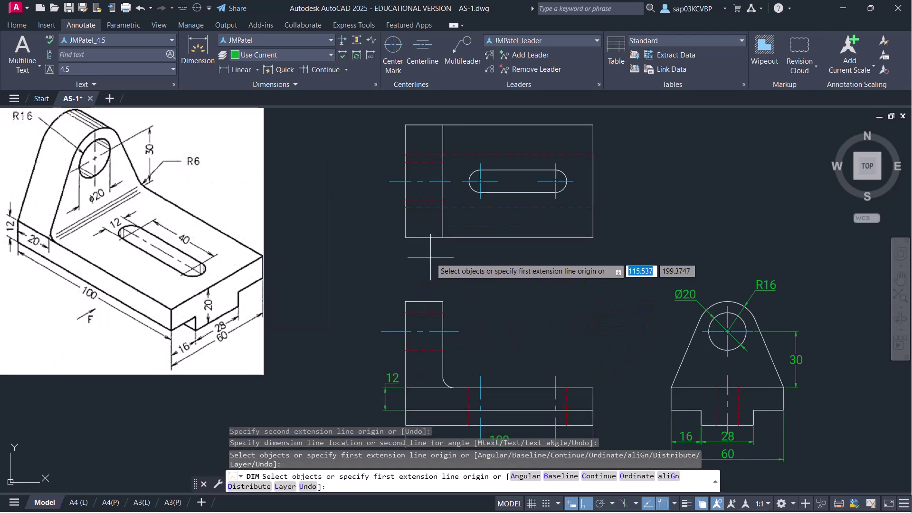
left_click(405, 237)
left_click(443, 238)
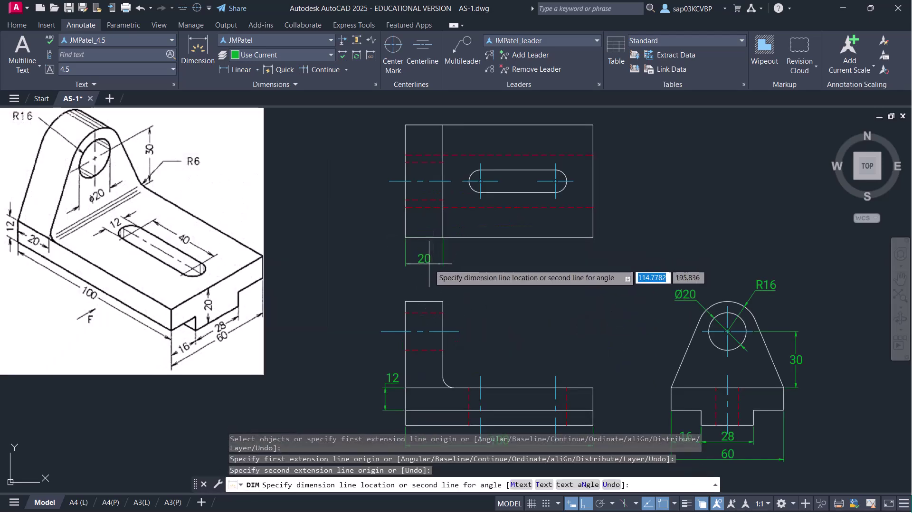
left_click(464, 264)
Step: Add a 40 dimension between the slot centres below the slot
scroll(463, 275, "down", 1)
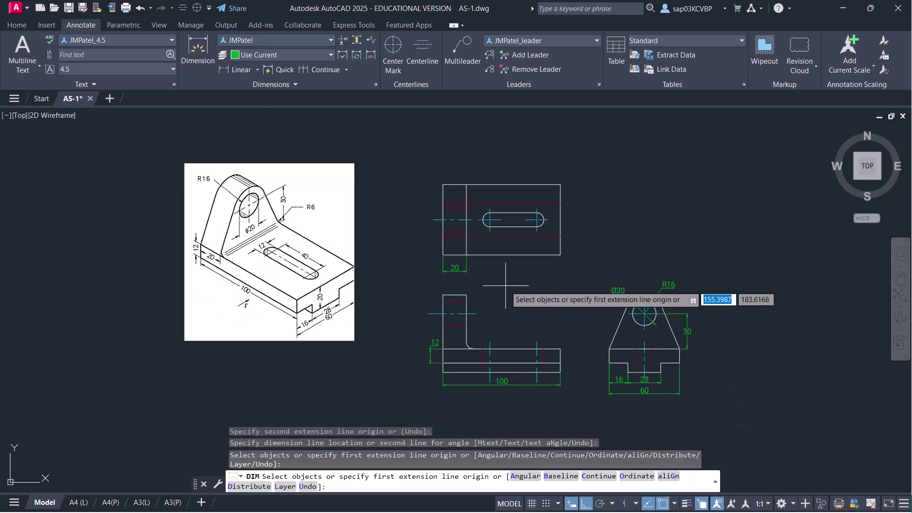
scroll(475, 285, "down", 1)
scroll(495, 233, "up", 3)
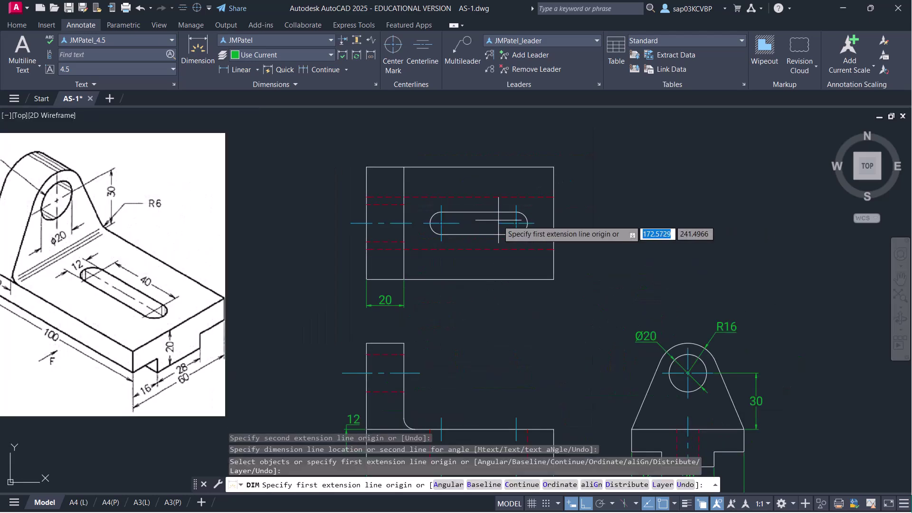
scroll(490, 236, "up", 1)
mouse_move(489, 237)
middle_mouse_down()
mouse_move(569, 235)
mouse_move(627, 295)
middle_mouse_up()
scroll(569, 234, "down", 2)
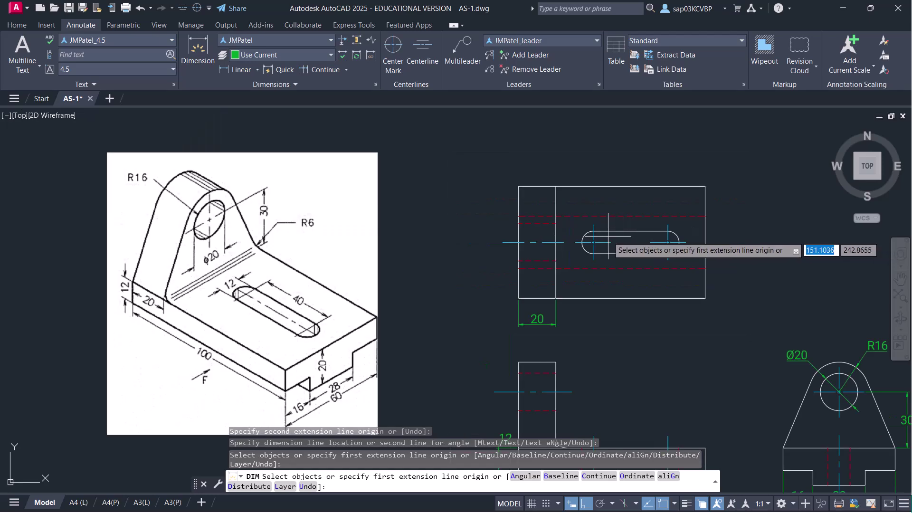
scroll(615, 262, "up", 2)
scroll(616, 262, "up", 1)
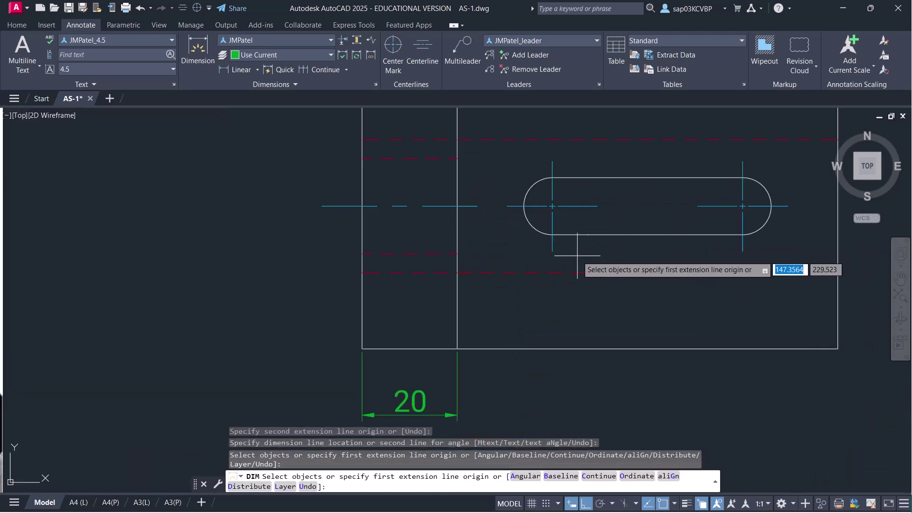
key("Return")
left_click(553, 256)
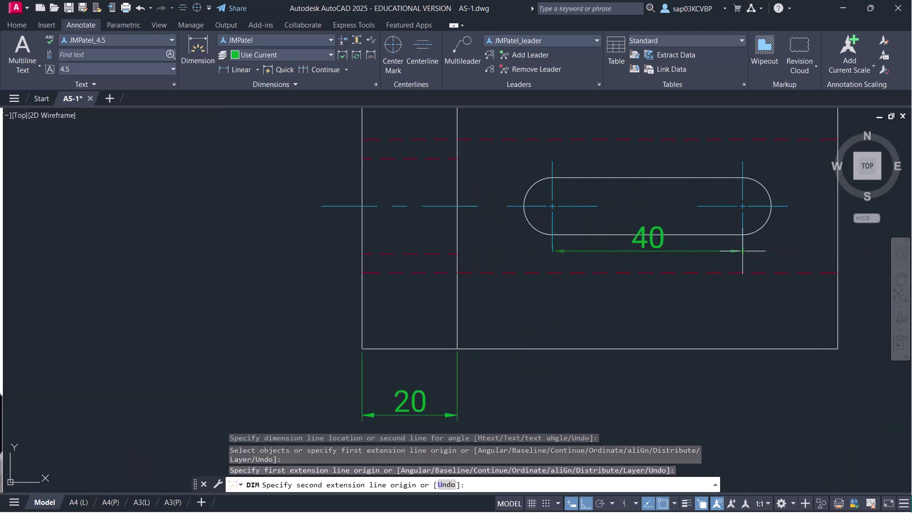
left_click(742, 257)
left_click(711, 266)
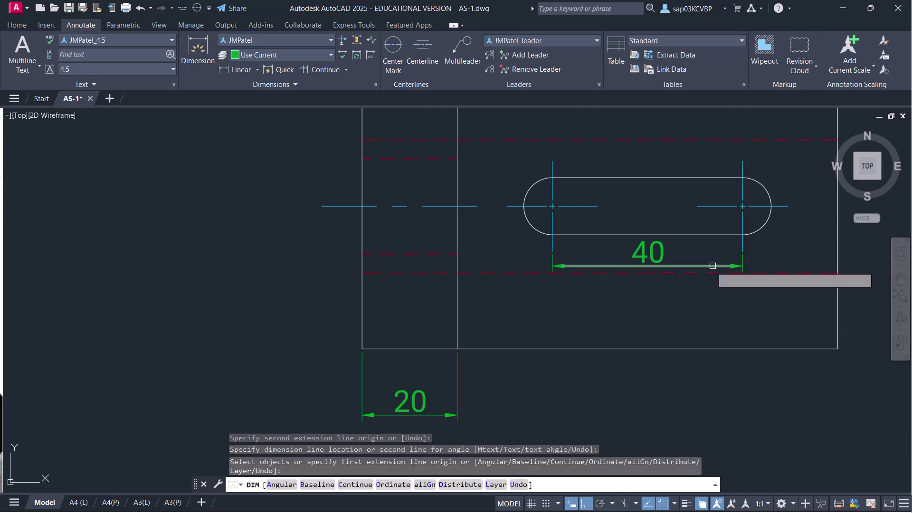
Step: Dimension the slot width as 12 to the left of the slot
left_click(552, 177)
left_click(552, 234)
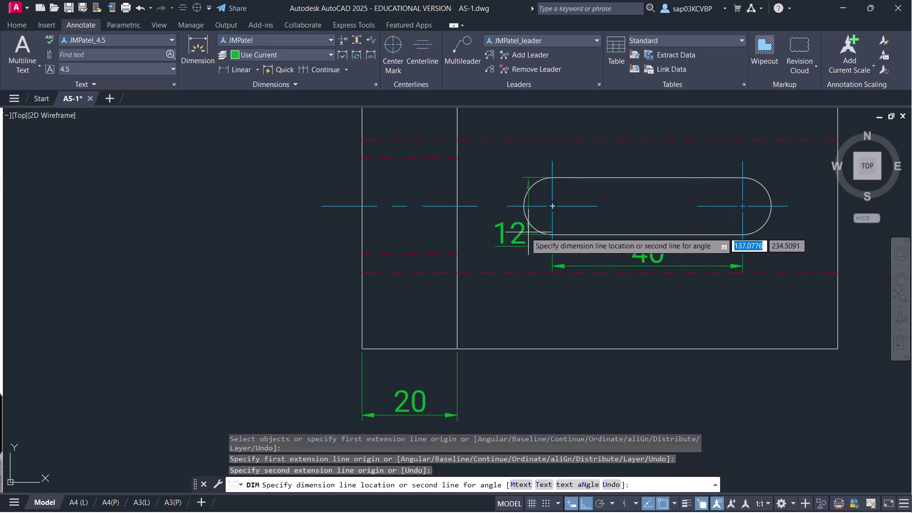
left_click(498, 244)
scroll(521, 244, "down", 4)
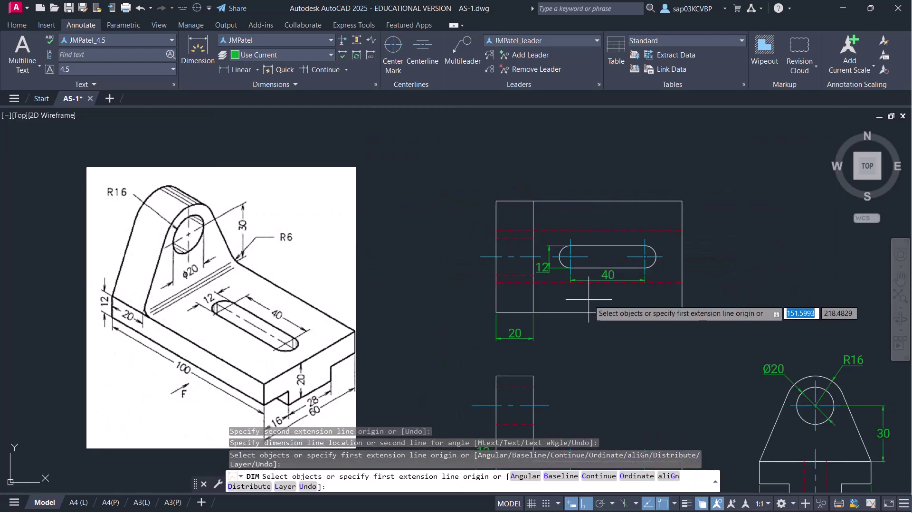
Step: Add an R6 radius dimension to the front view's fillet
scroll(546, 242, "down", 2)
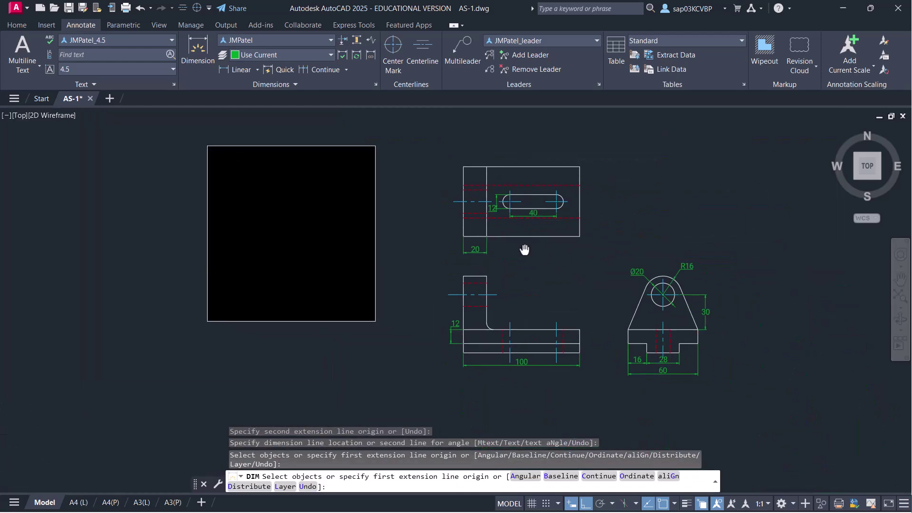
scroll(513, 305, "up", 2)
scroll(512, 305, "up", 2)
scroll(487, 317, "up", 1)
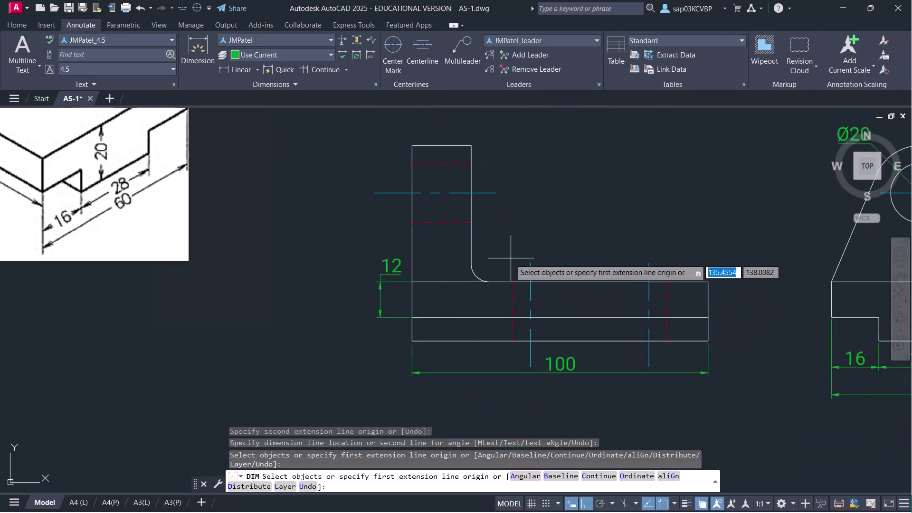
scroll(457, 256, "up", 4)
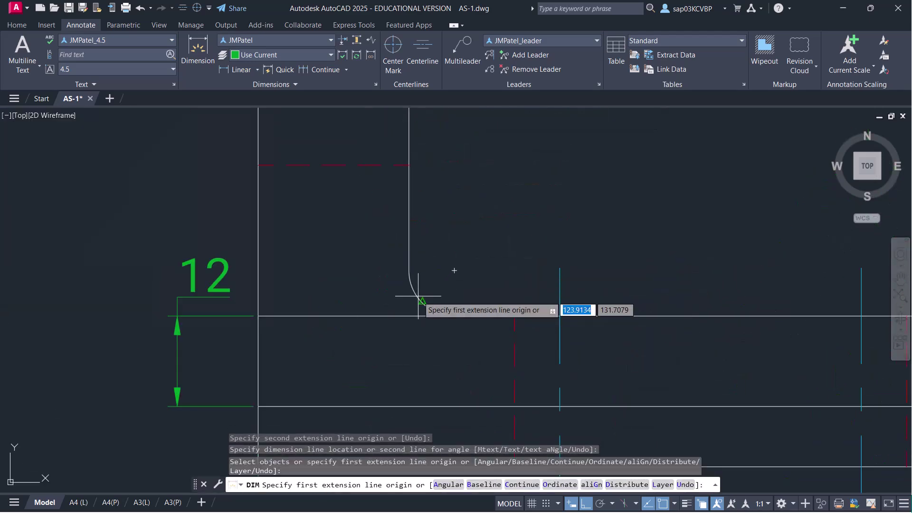
scroll(412, 286, "up", 4)
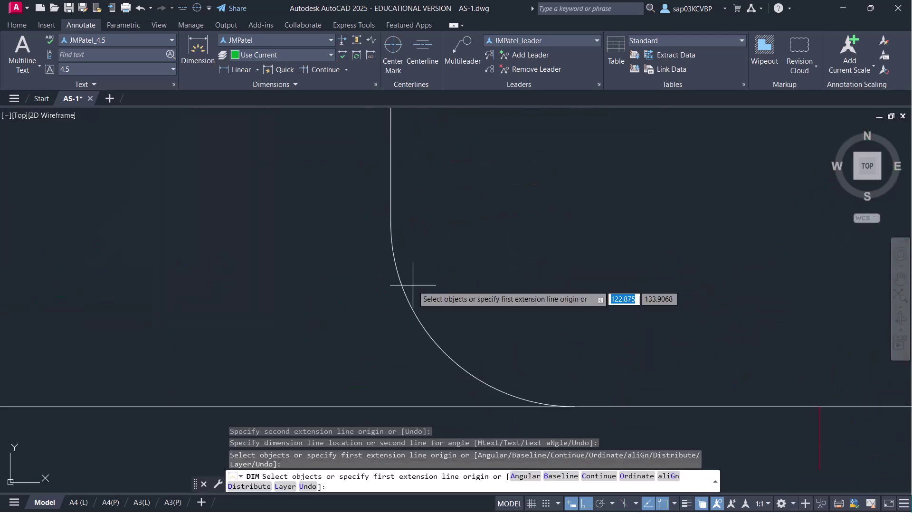
left_click(412, 310)
scroll(474, 239, "down", 4)
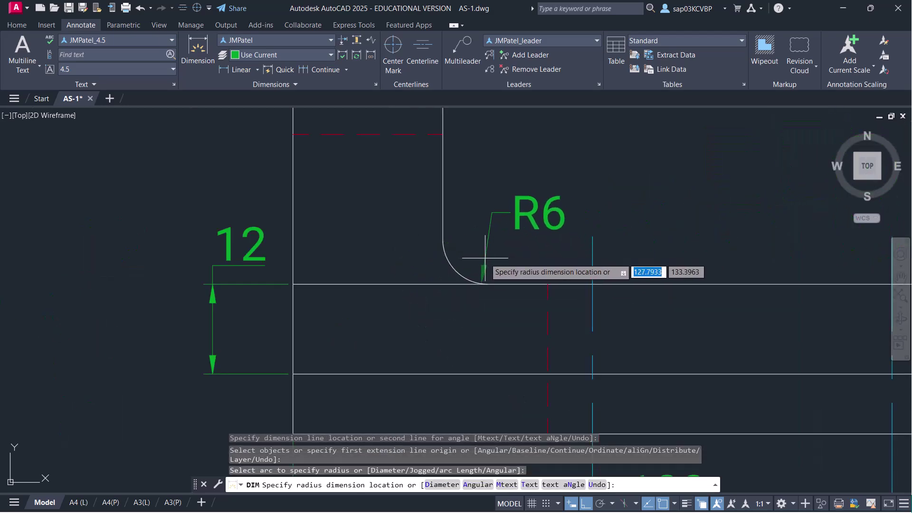
left_click(470, 258)
Step: Dimension the end view's base block height as 20, aligned with the 30 dimension
scroll(470, 258, "down", 4)
scroll(625, 285, "down", 3)
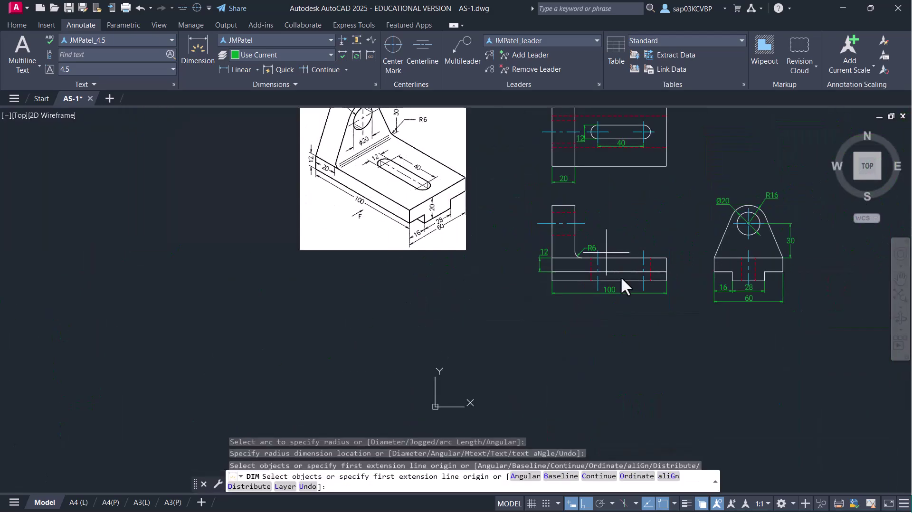
middle_click_drag(625, 285, 454, 336)
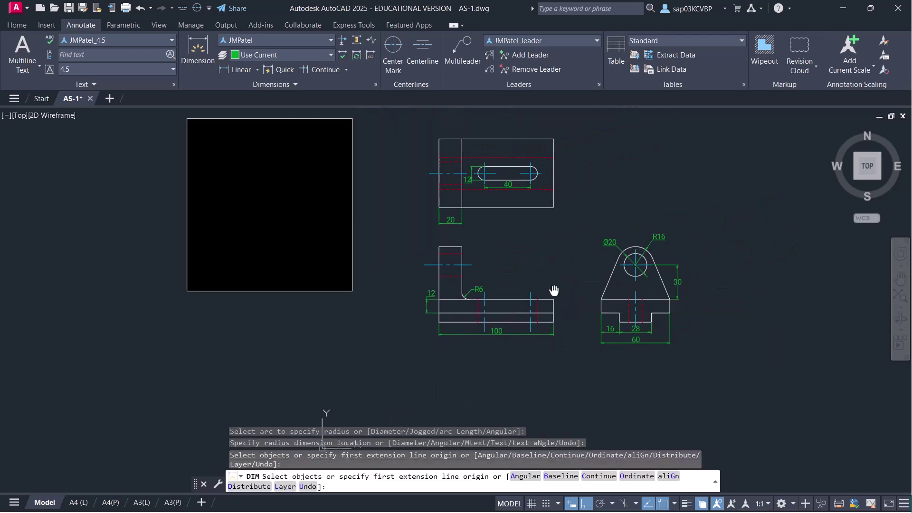
middle_click_drag(554, 291, 496, 312)
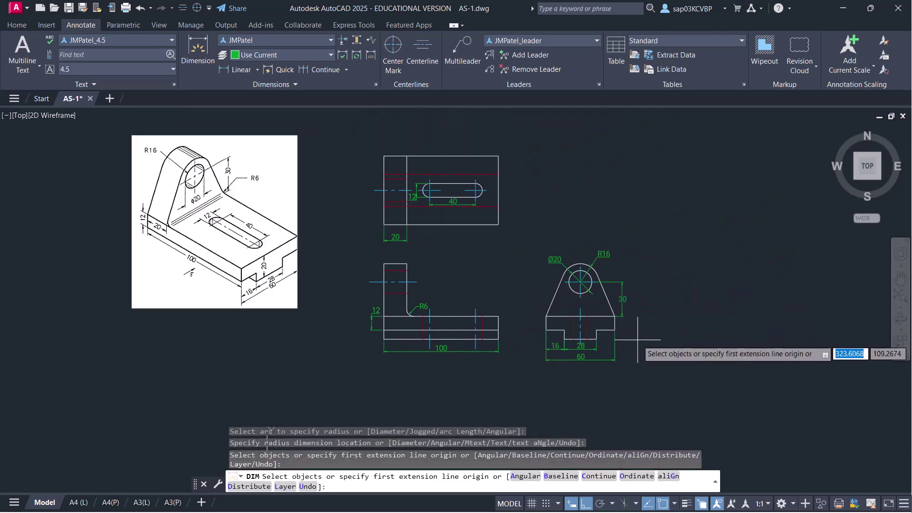
scroll(636, 332, "up", 6)
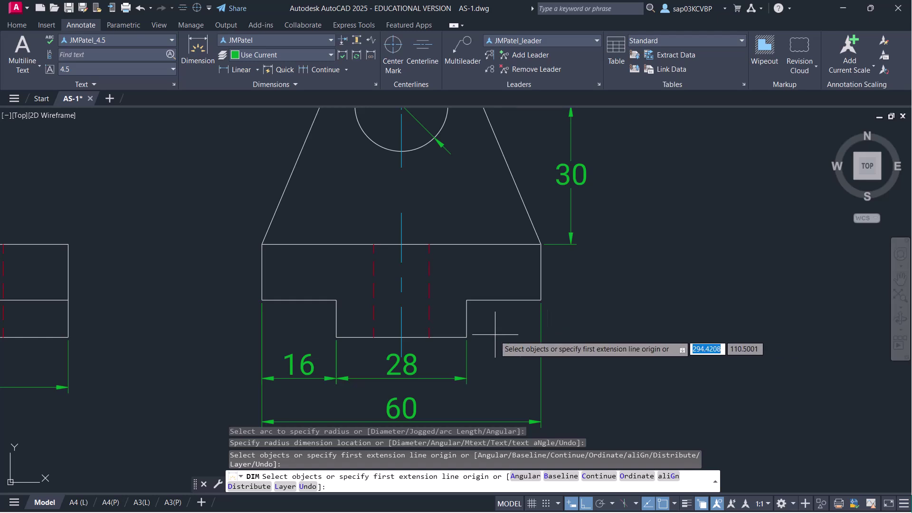
left_click(466, 337)
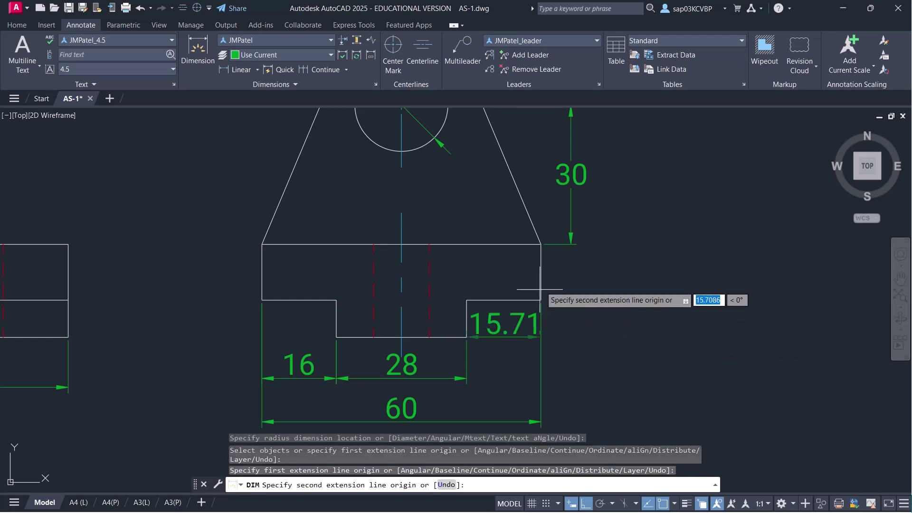
left_click(541, 244)
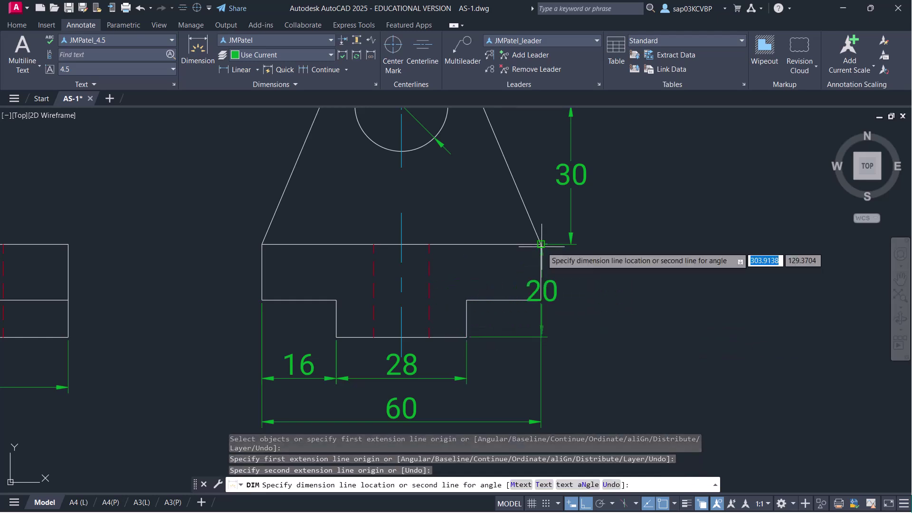
left_click(571, 244)
scroll(669, 306, "down", 2)
middle_click_drag(669, 306, 669, 336)
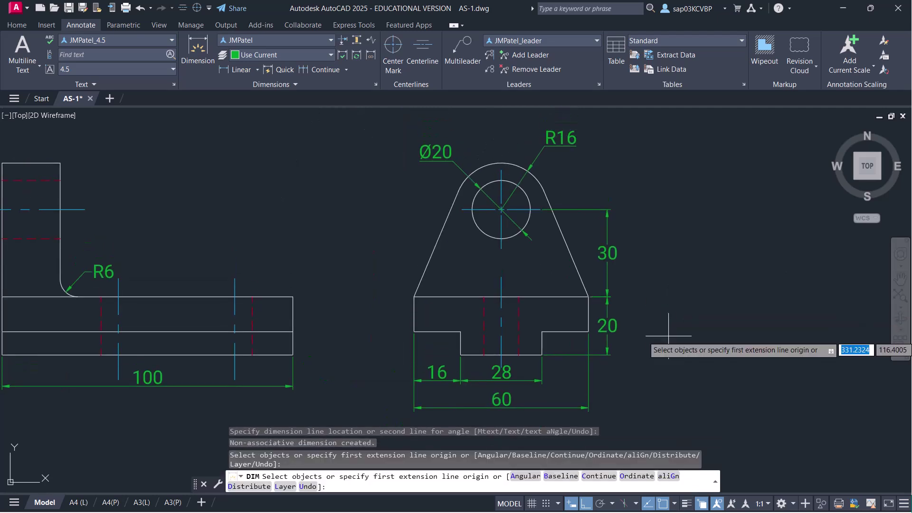
key("Return")
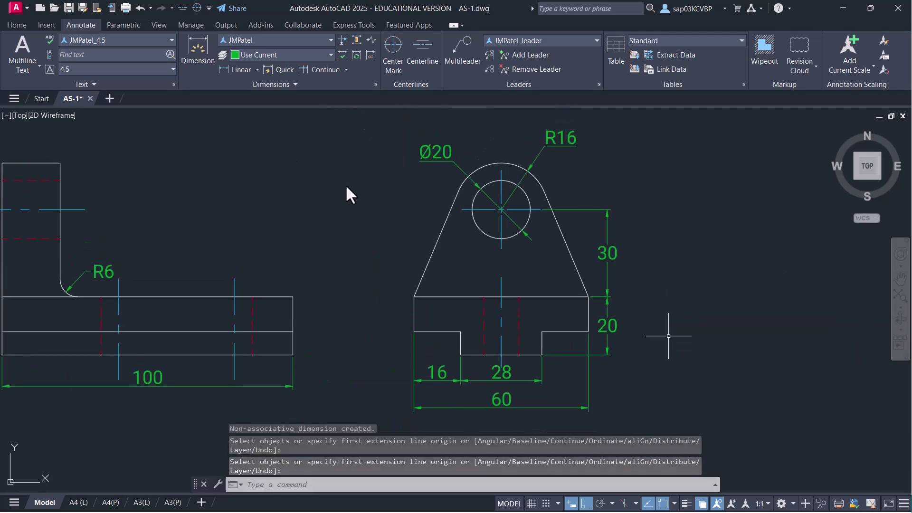
Step: Save, then break the 60 dimension's extension line where the 20 dimension crosses it
key("ctrl+s")
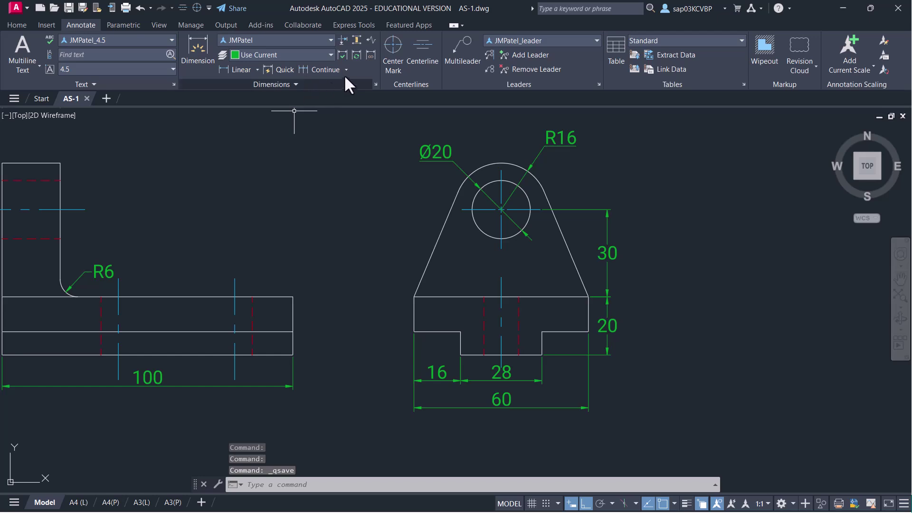
left_click(346, 44)
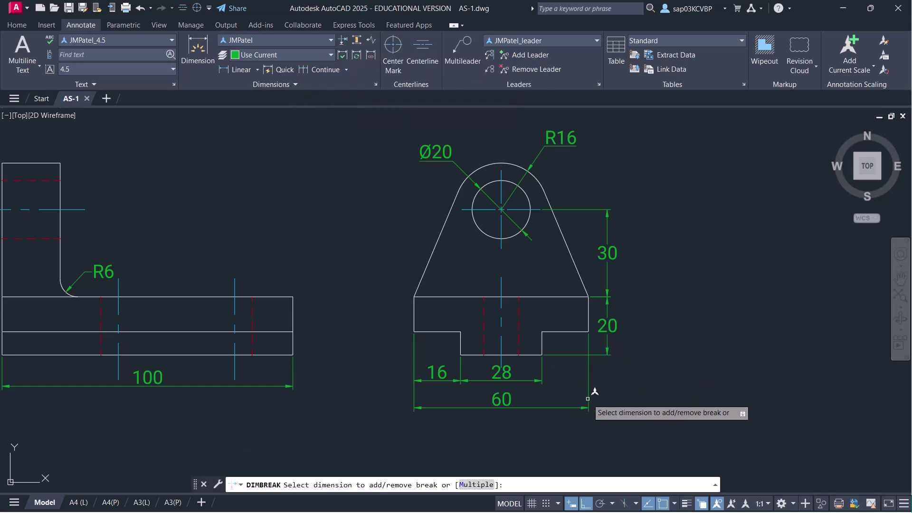
scroll(588, 398, "up", 2)
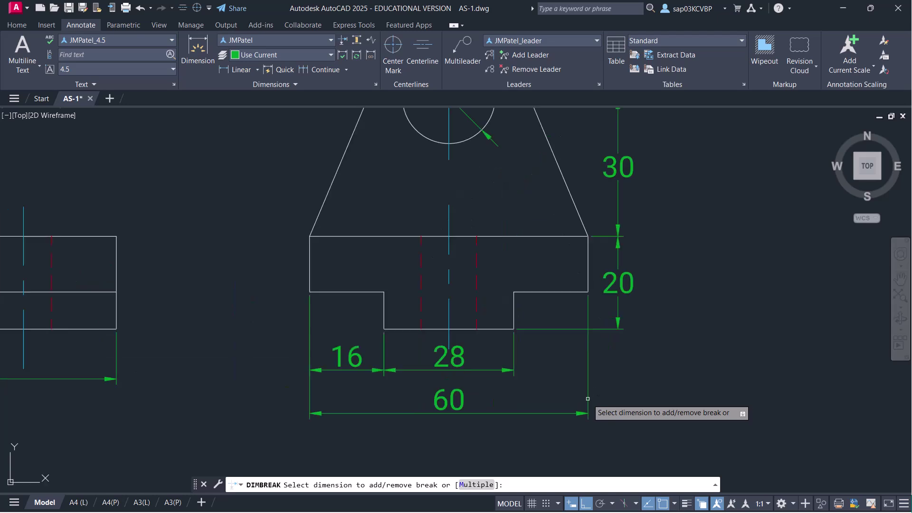
left_click(588, 344)
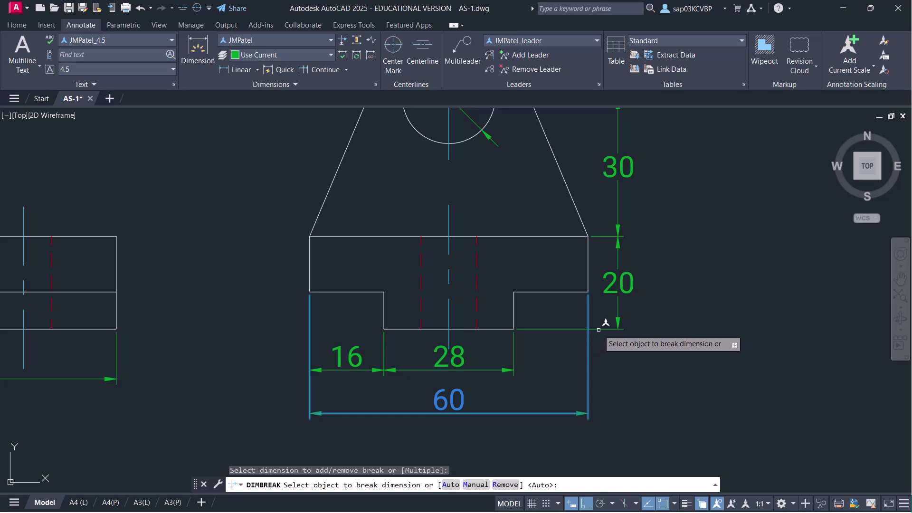
left_click(599, 330)
scroll(630, 371, "down", 2)
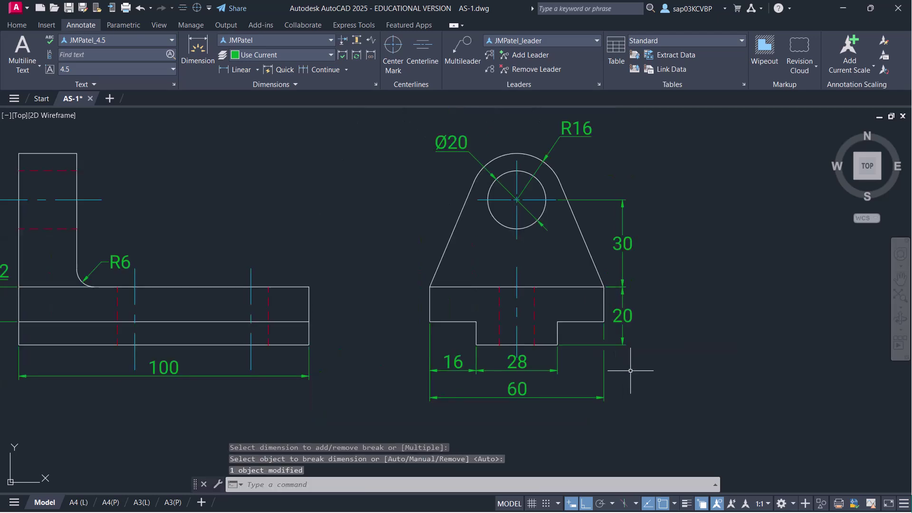
Step: Save the drawing again and zoom out to frame all views
key("ctrl+s")
scroll(618, 369, "down", 2)
scroll(475, 366, "down", 2)
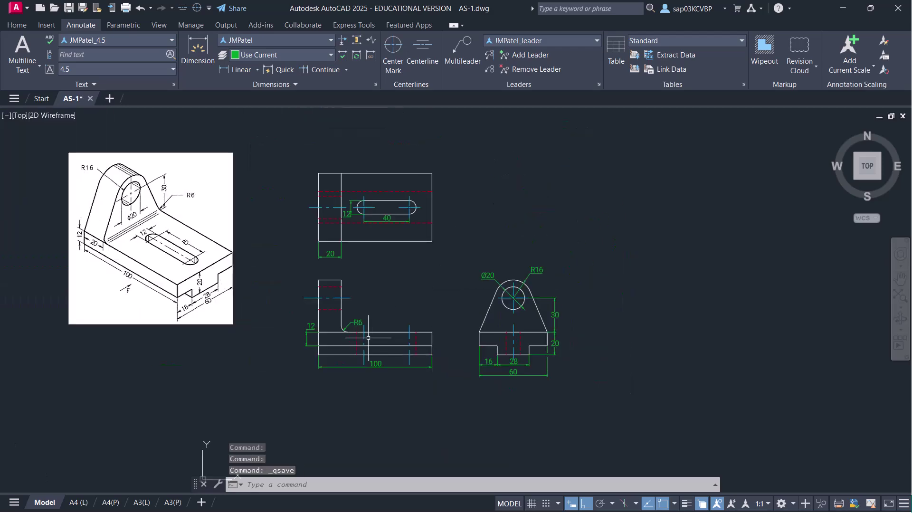
middle_click_drag(369, 338, 388, 342)
scroll(294, 304, "up", 2)
scroll(265, 285, "down", 2)
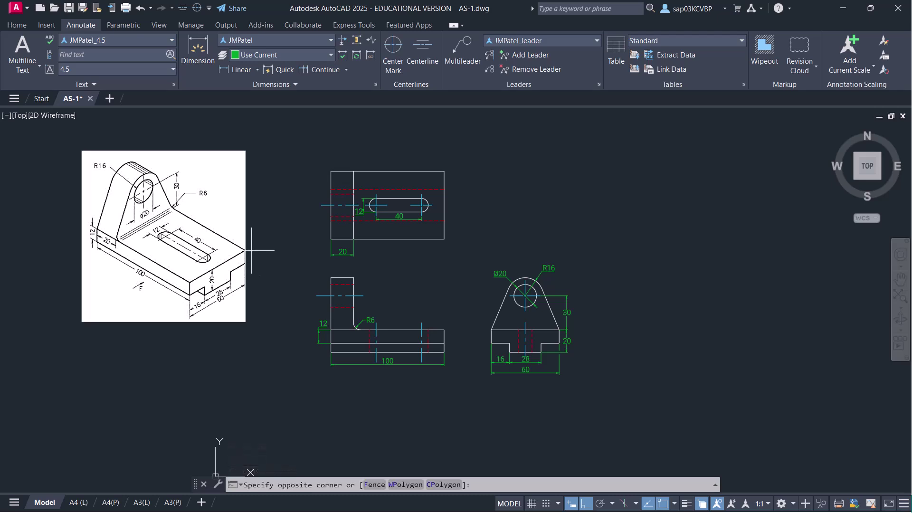
Step: Erase the isometric reference image, save AS-1.dwg, and switch to the A4 (L) layout
left_click(251, 250)
key("Delete")
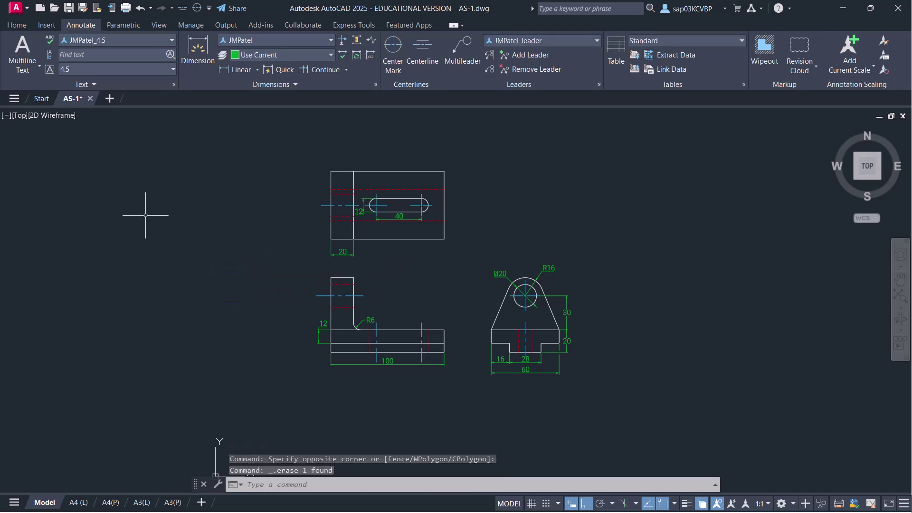
left_click(21, 28)
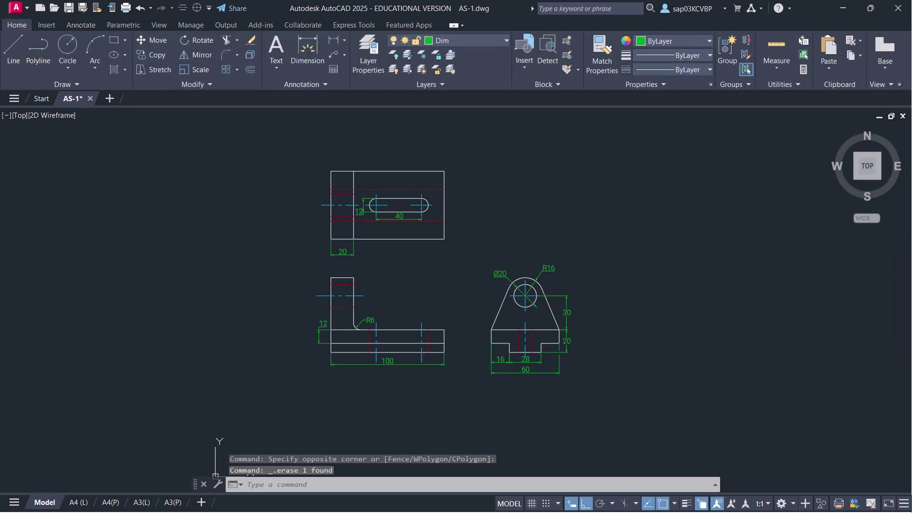
key("ctrl+s")
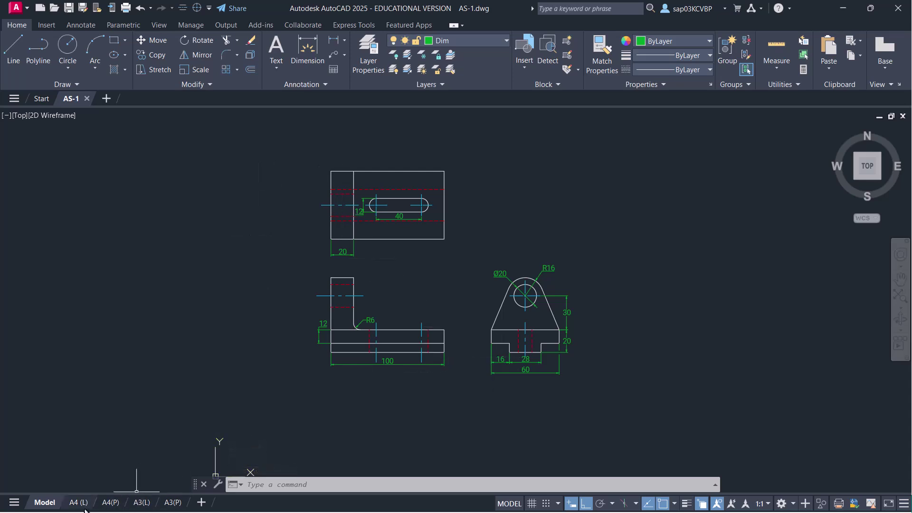
left_click(78, 503)
middle_click_drag(307, 341, 383, 332)
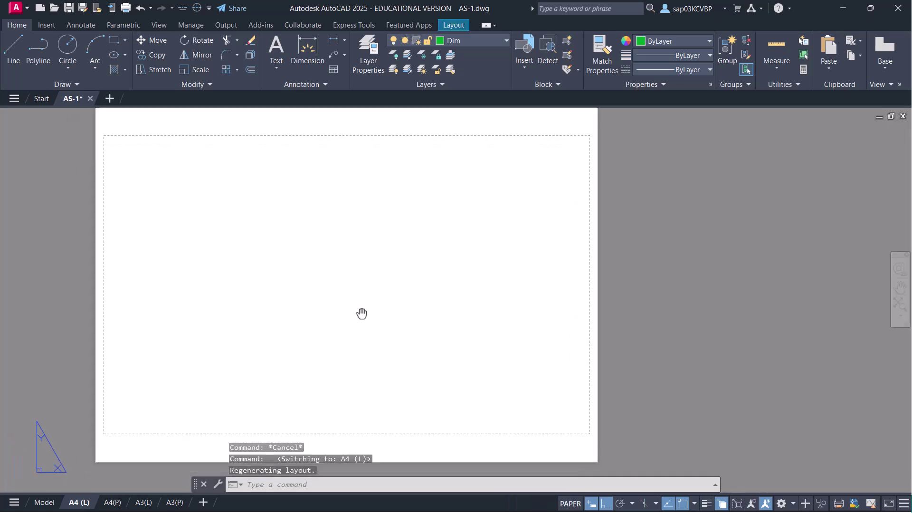
Step: On layer 0, insert the A4 (L) TITLE BLOCK at 0,0 with part name END SUPPORT and scale 1:1
left_click(468, 40)
left_click(466, 56)
type("i")
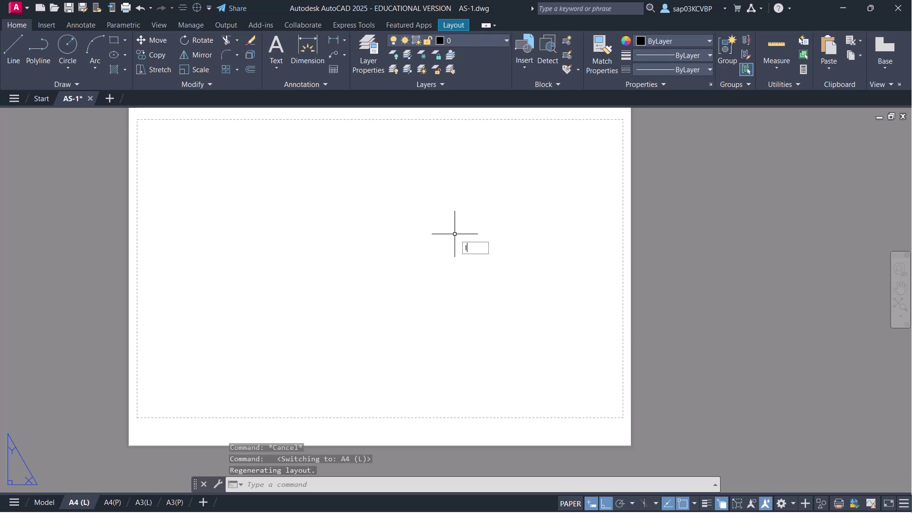
key("Return")
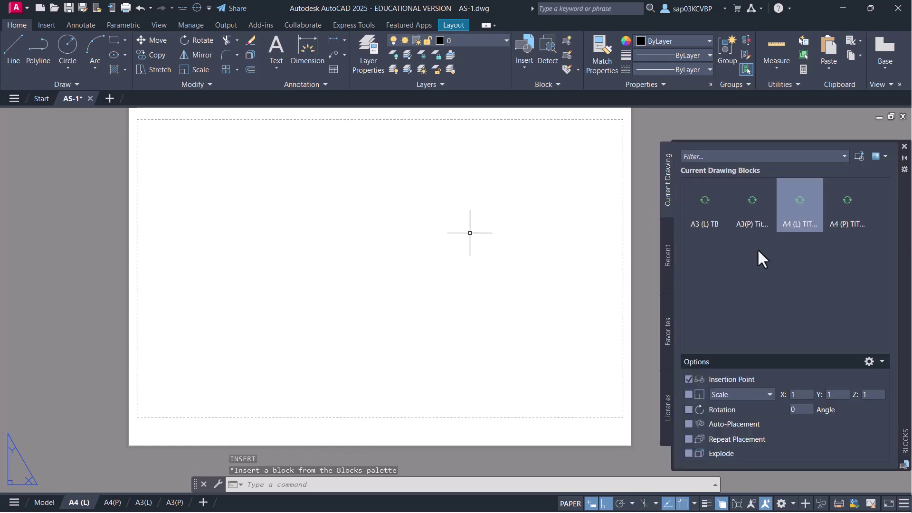
right_click(799, 209)
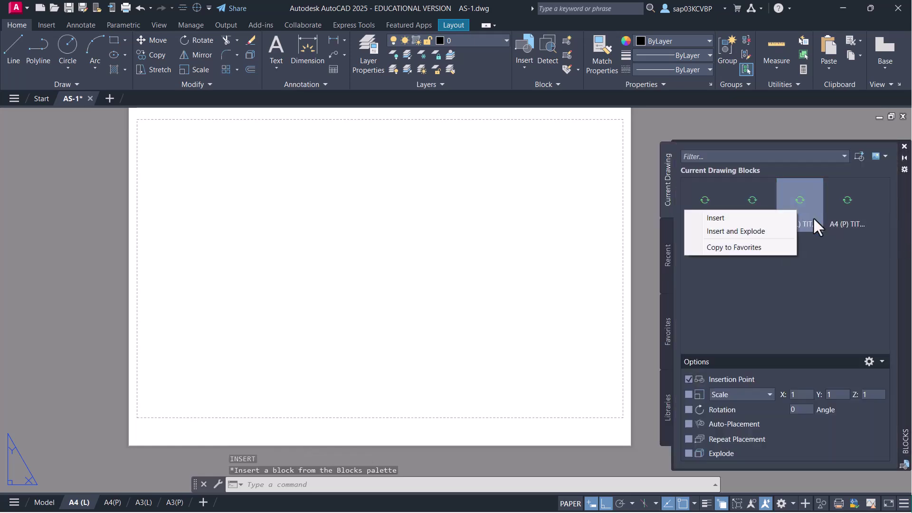
left_click(757, 217)
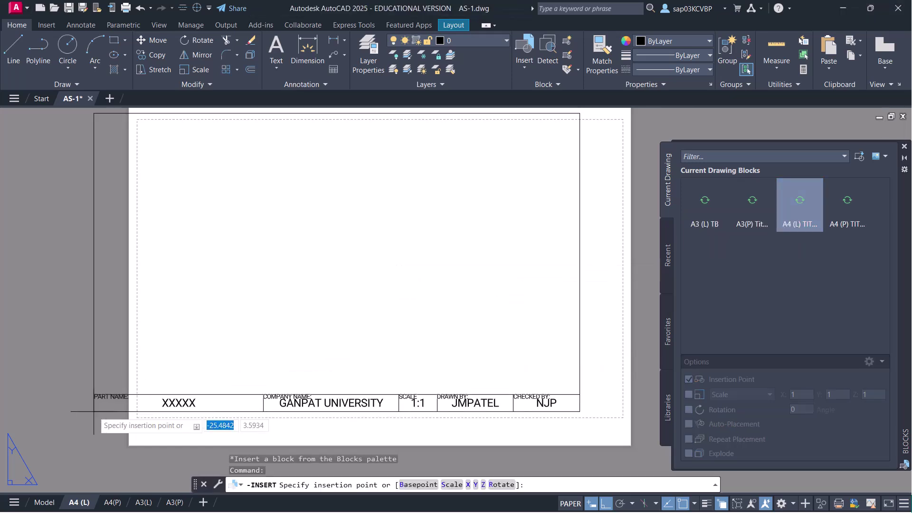
type(",")
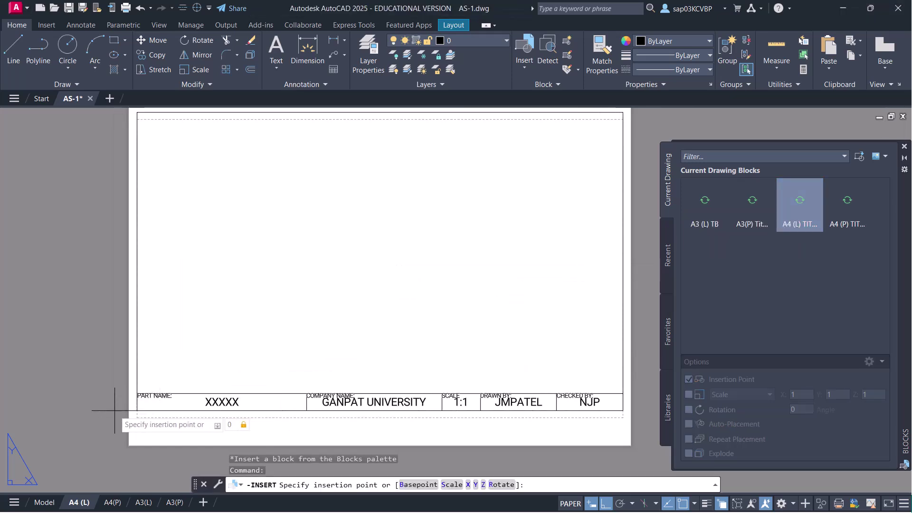
type("0")
key("Return")
type("END SUPPORT")
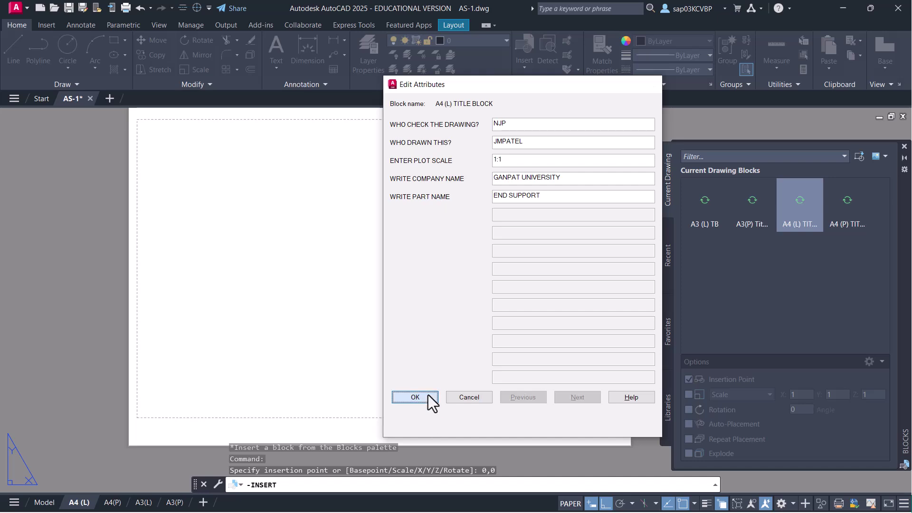
left_click(428, 394)
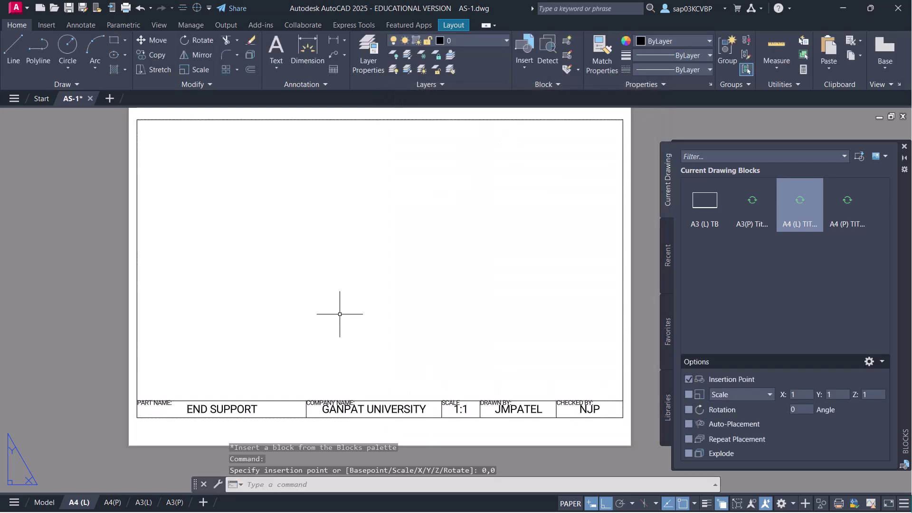
Step: Create a single viewport filling the sheet frame above the title block
type("VIEW")
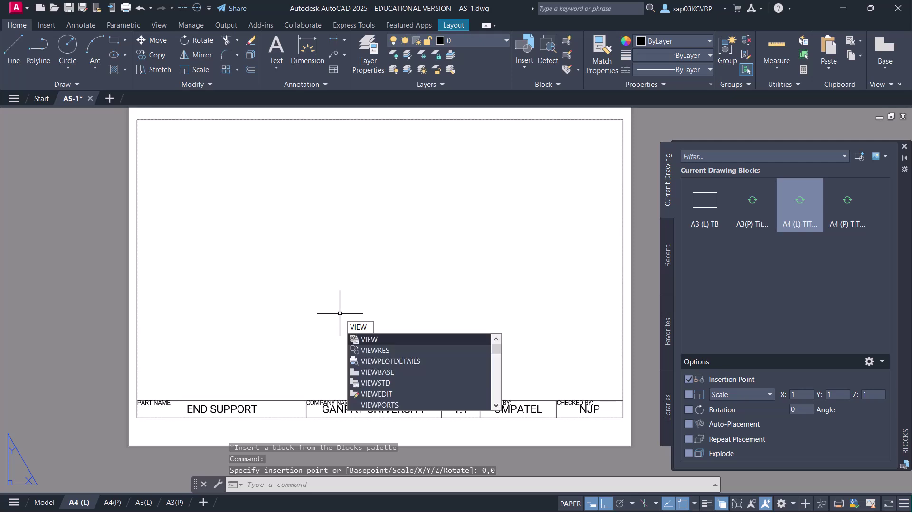
type("PORTS")
key("Return")
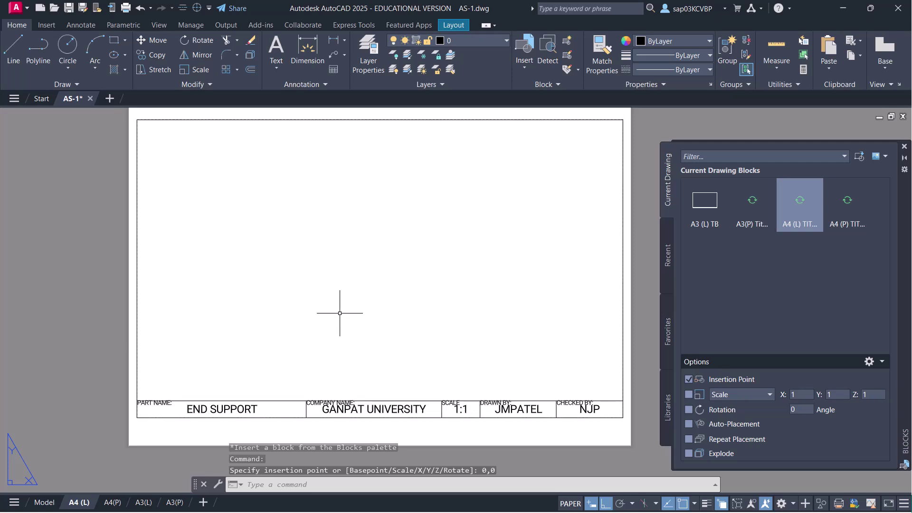
left_click(326, 209)
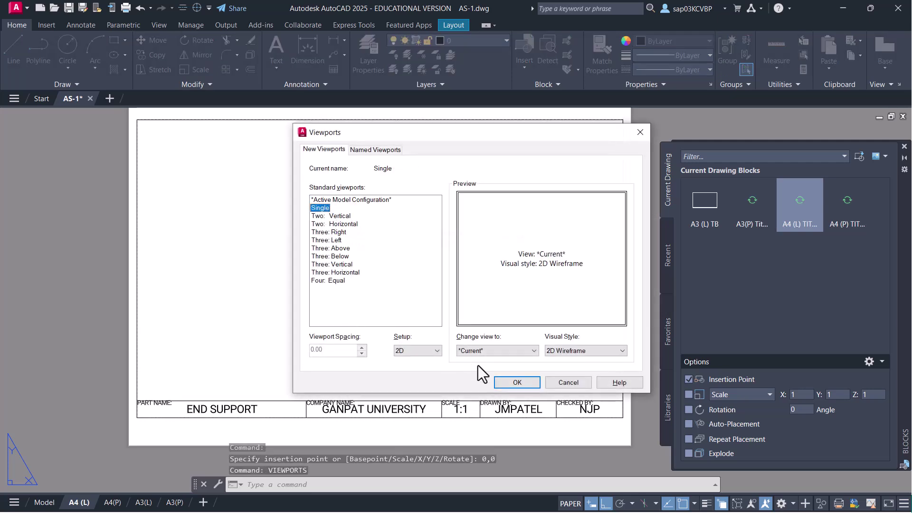
left_click(507, 379)
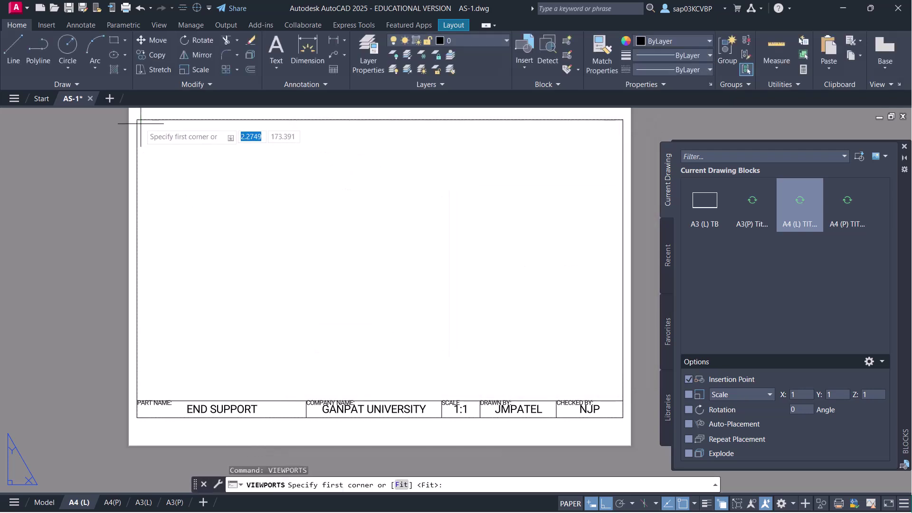
left_click(141, 123)
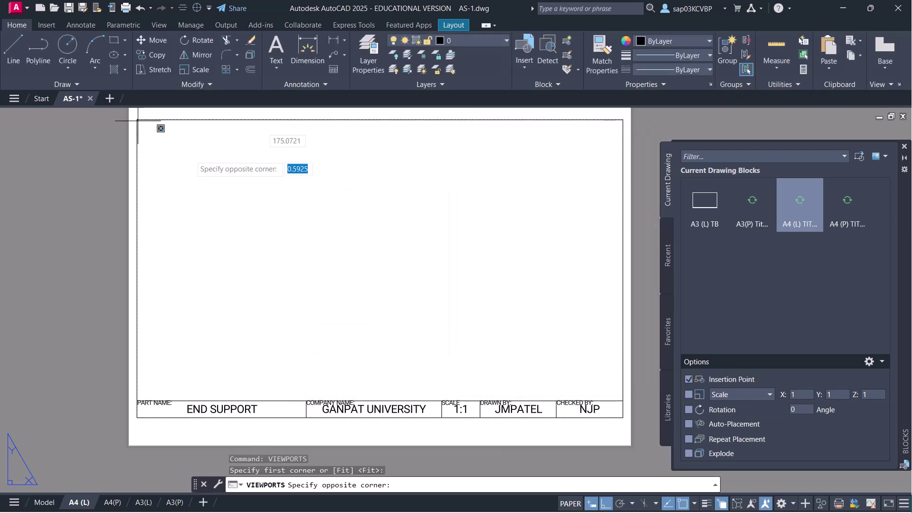
left_click(623, 401)
Step: Set the viewport scale to 1:1 and pan the views inside the sheet border
double_click(297, 295)
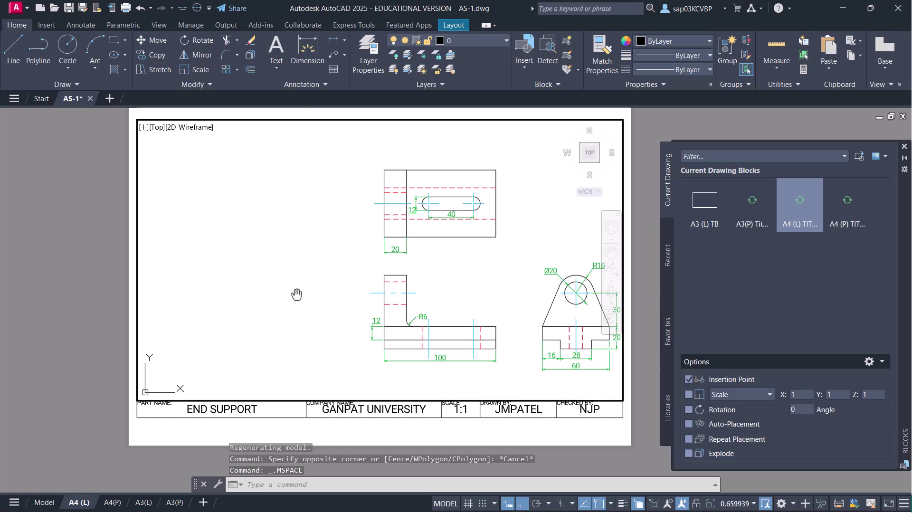
middle_click_drag(296, 295, 206, 281)
left_click(736, 504)
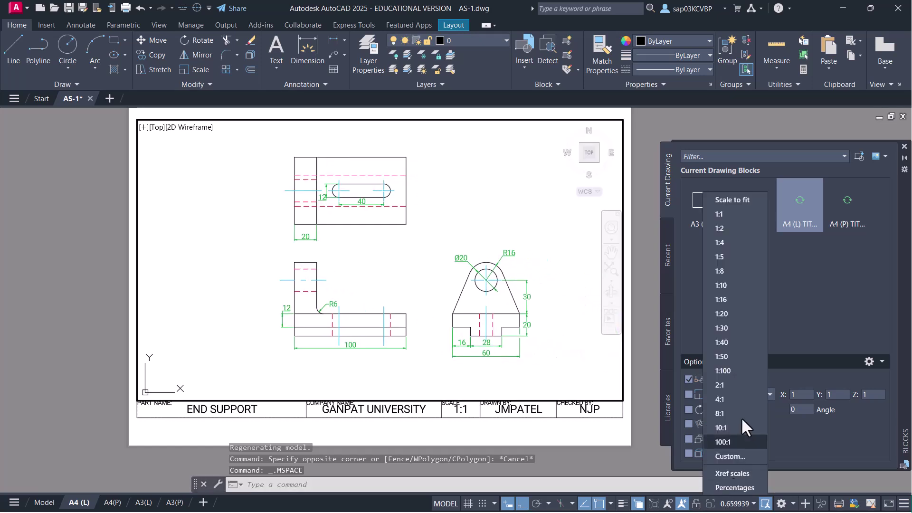
left_click(725, 217)
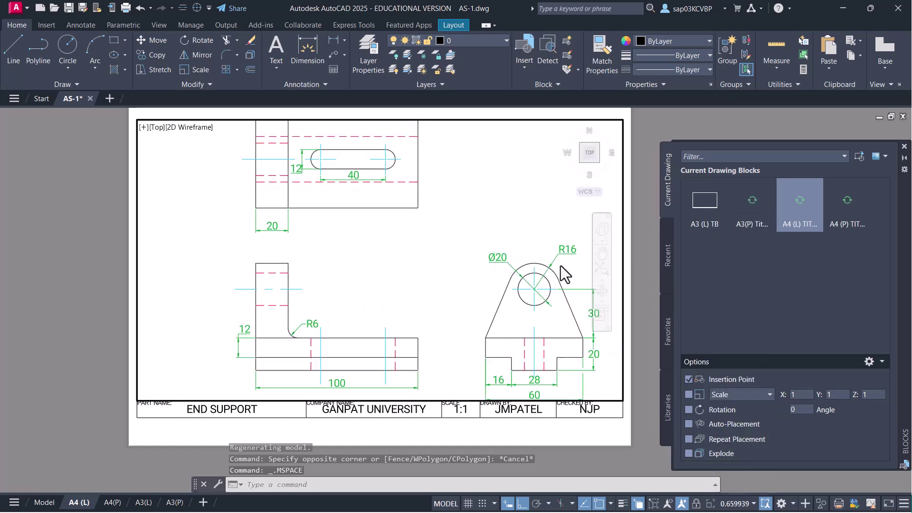
mouse_move(401, 289)
middle_mouse_down()
mouse_move(383, 297)
mouse_move(375, 288)
mouse_move(377, 322)
mouse_move(383, 278)
middle_mouse_up()
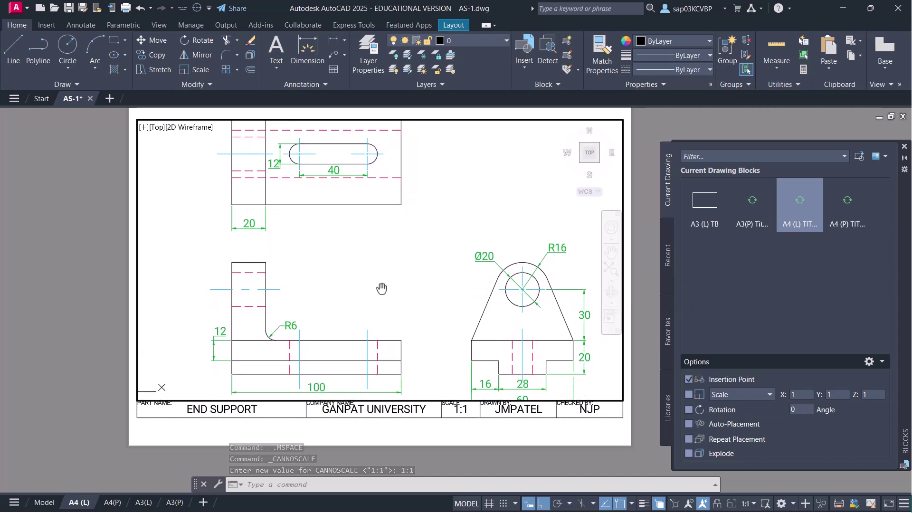
Step: In model space, reposition the 20 dimension text under the top view
left_click(44, 503)
scroll(347, 261, "up", 2)
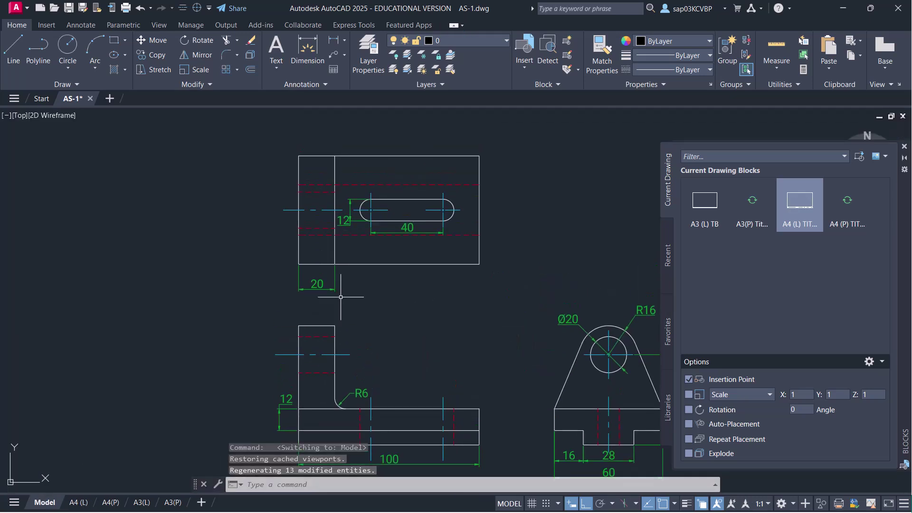
scroll(326, 261, "up", 3)
left_click(318, 257)
left_click(324, 260)
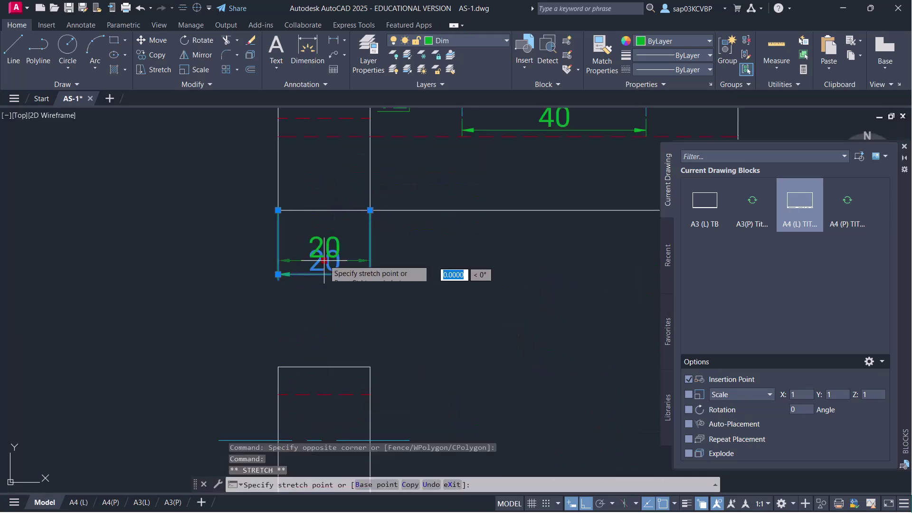
left_click(324, 243)
scroll(324, 243, "up", 2)
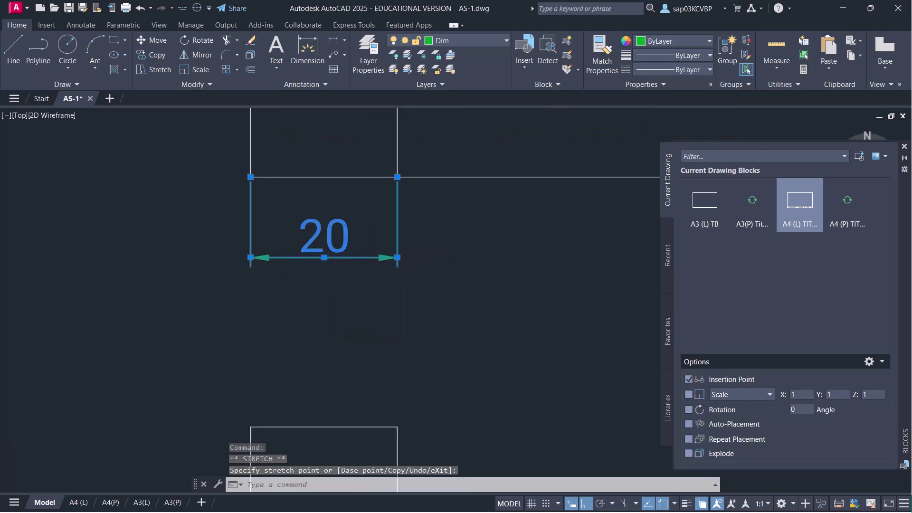
scroll(373, 315, "down", 3)
scroll(373, 315, "down", 3)
key("Escape")
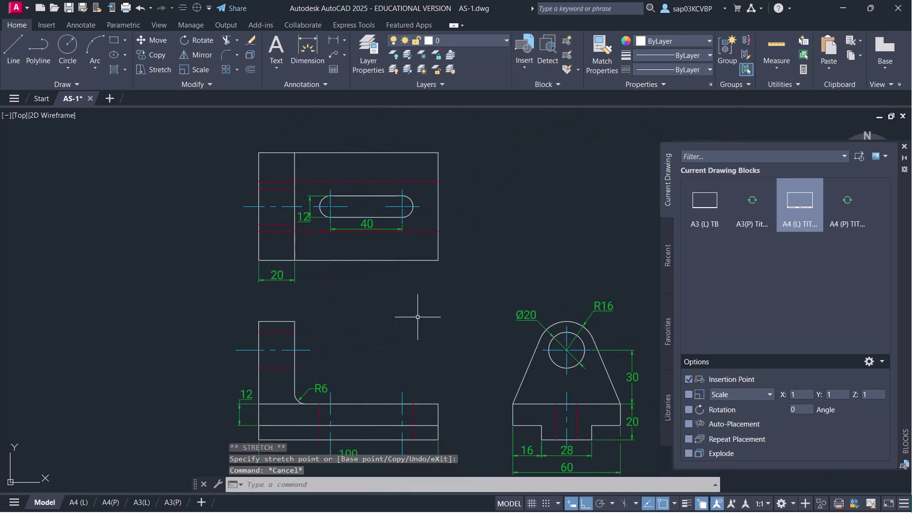
Step: Move the top view down, closer to the front view
type("m")
key("Return")
left_click(240, 138)
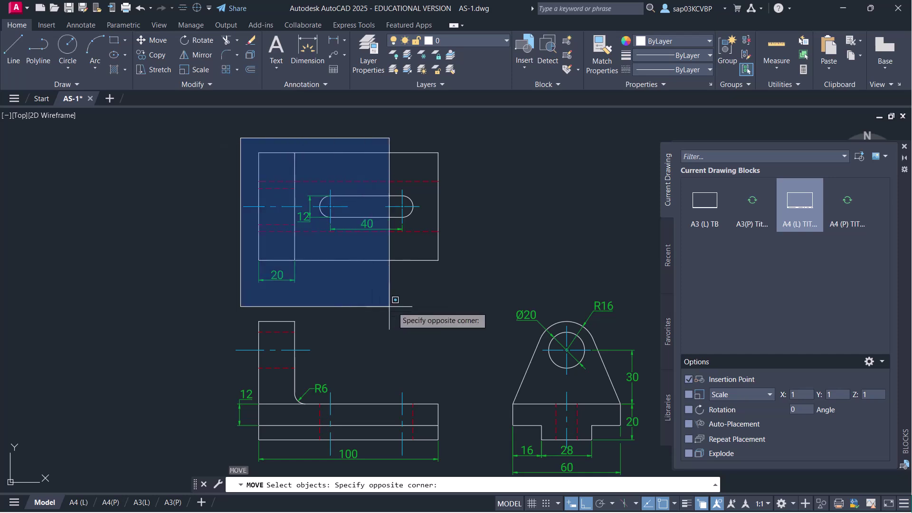
left_click(455, 287)
key("Return")
left_click(484, 239)
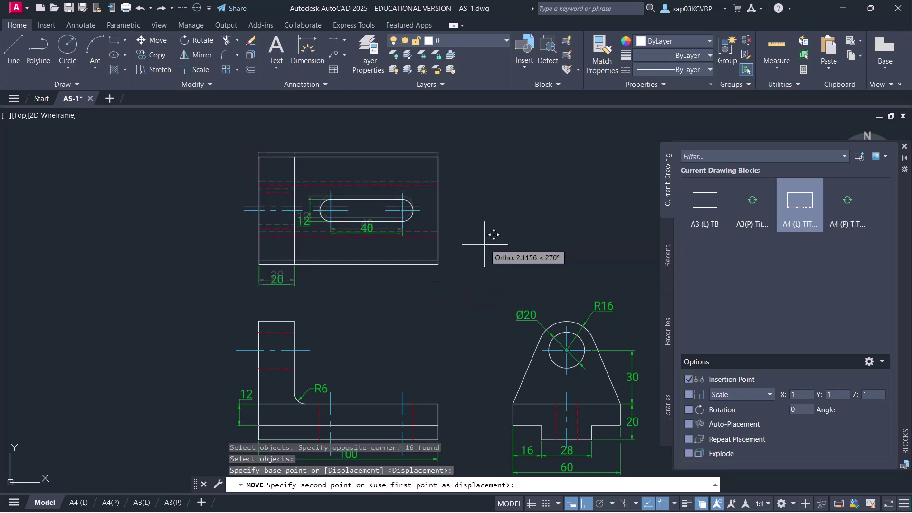
left_click(485, 254)
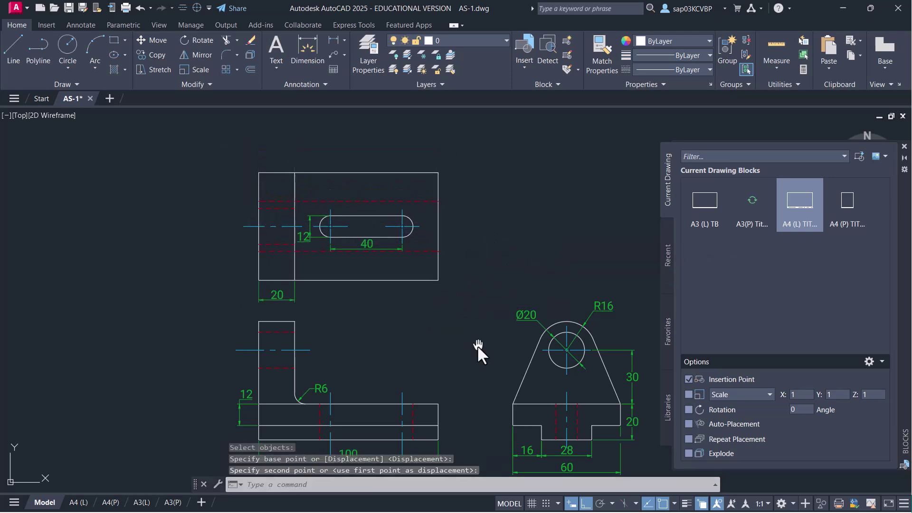
middle_click_drag(477, 346, 443, 280)
Step: Move the right-side view further left, then return to the A4 (L) sheet centred in view
type("m")
key("Return")
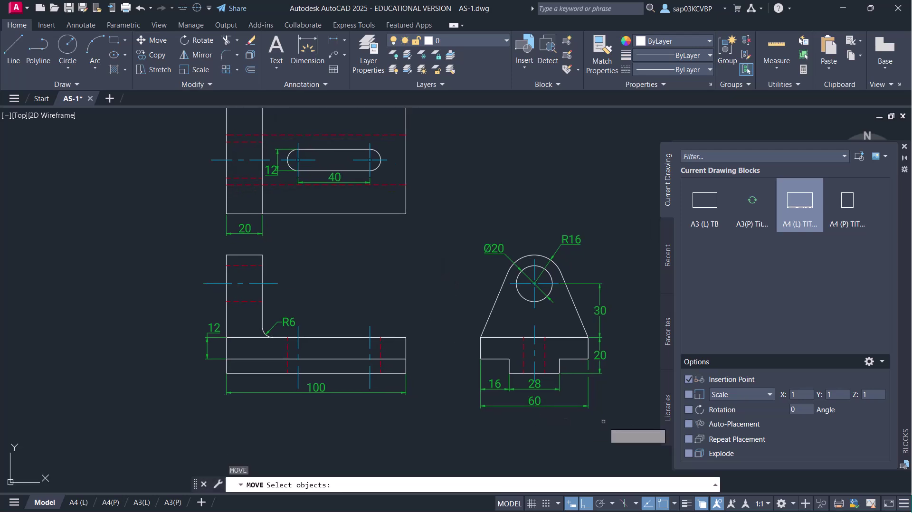
left_click(618, 428)
left_click(429, 180)
key("Return")
left_click(458, 417)
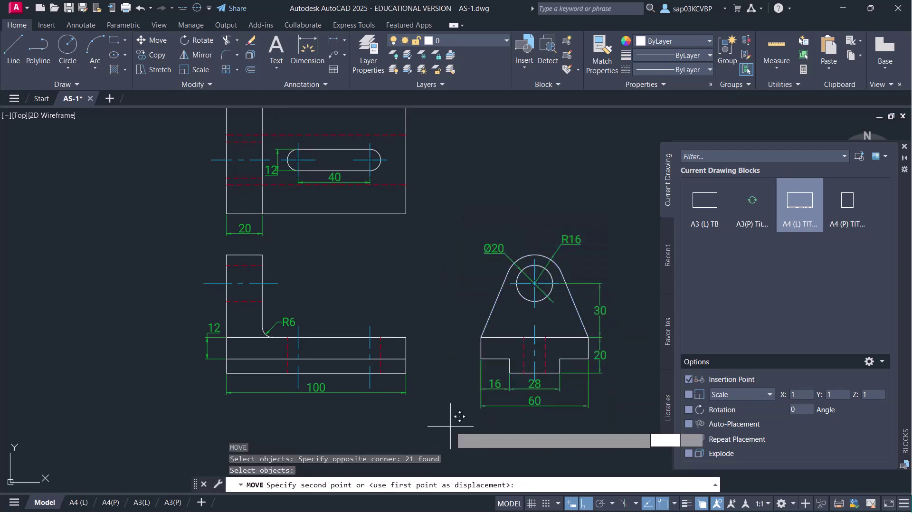
left_click(436, 417)
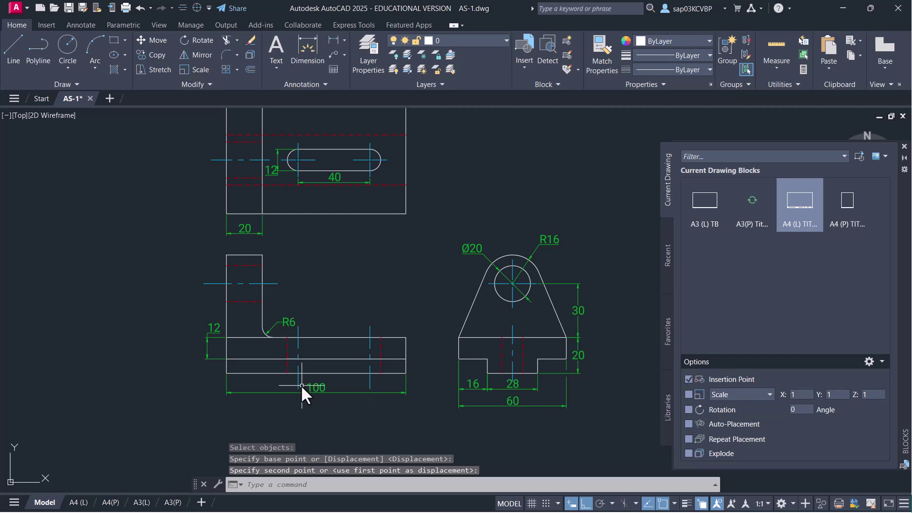
key("Escape")
left_click(78, 502)
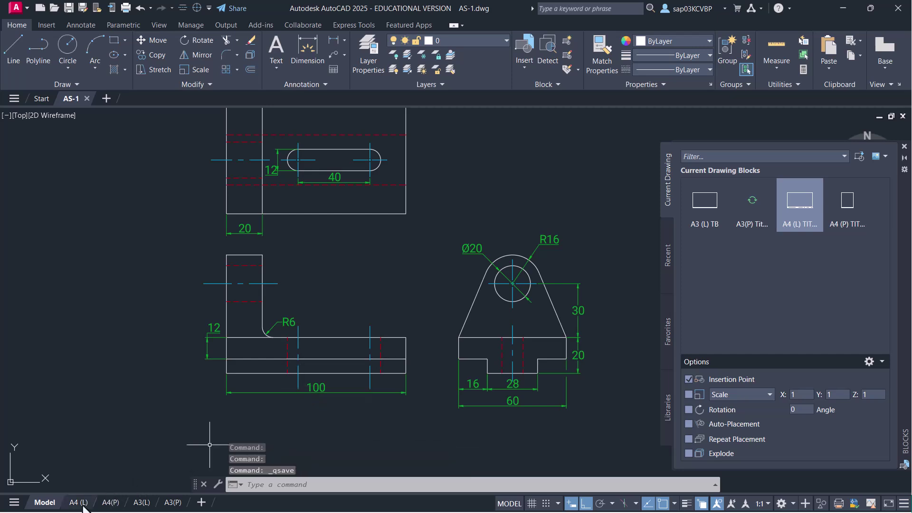
middle_click_drag(401, 309, 399, 319)
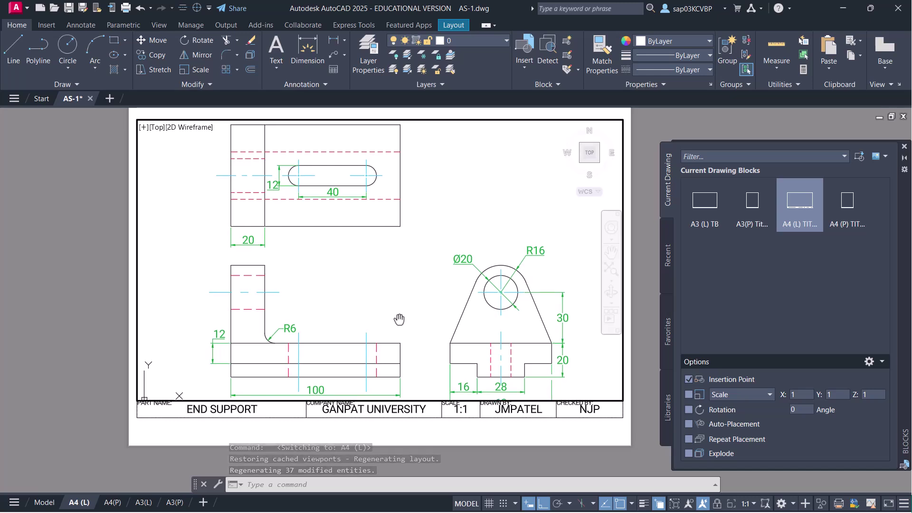
Step: Plot the A4 (L) layout as a single sheet with DWG To PDF to AS-1-A4 (L).pdf
double_click(399, 432)
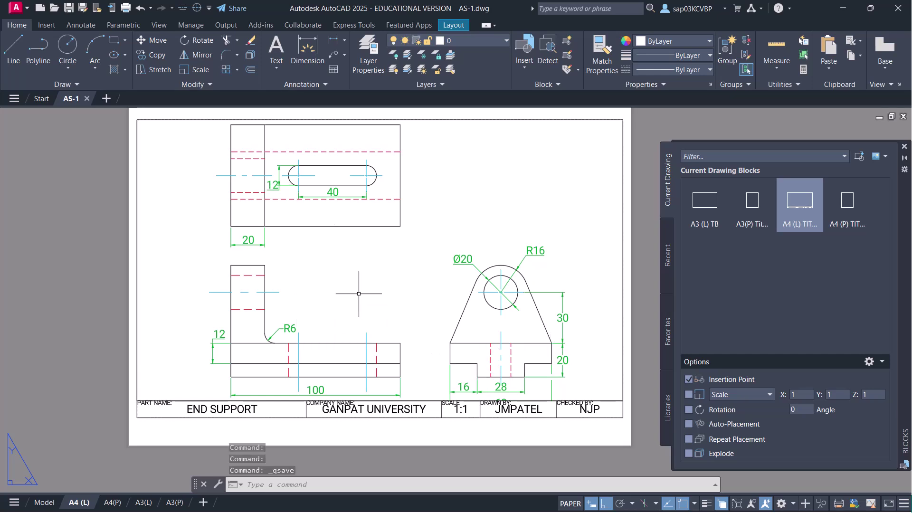
left_click(905, 147)
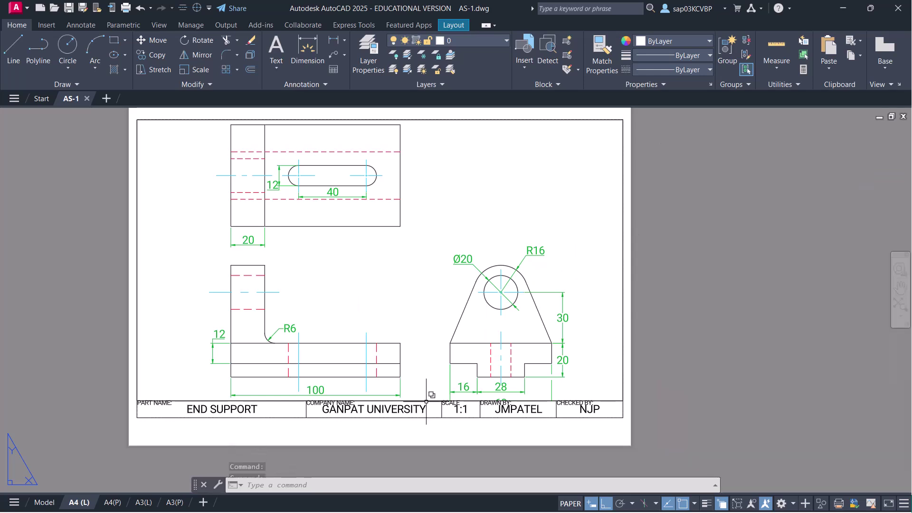
key("ctrl+p")
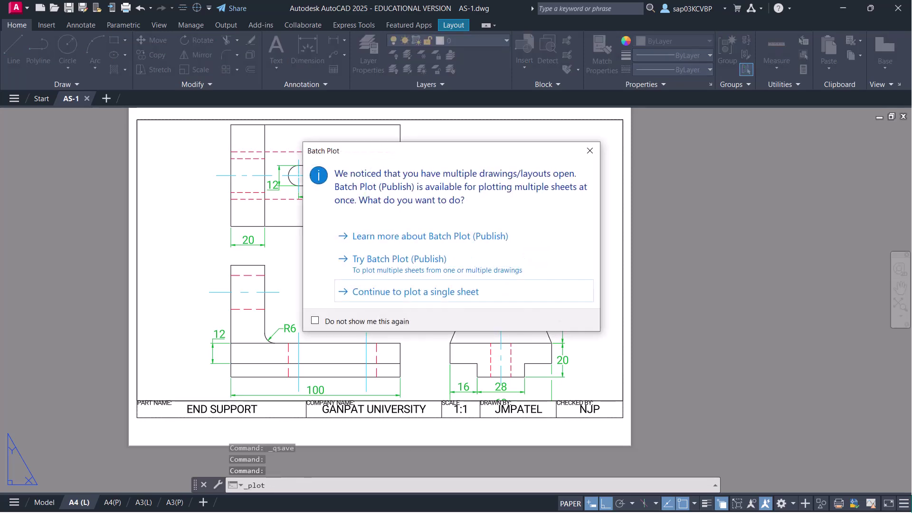
left_click(395, 291)
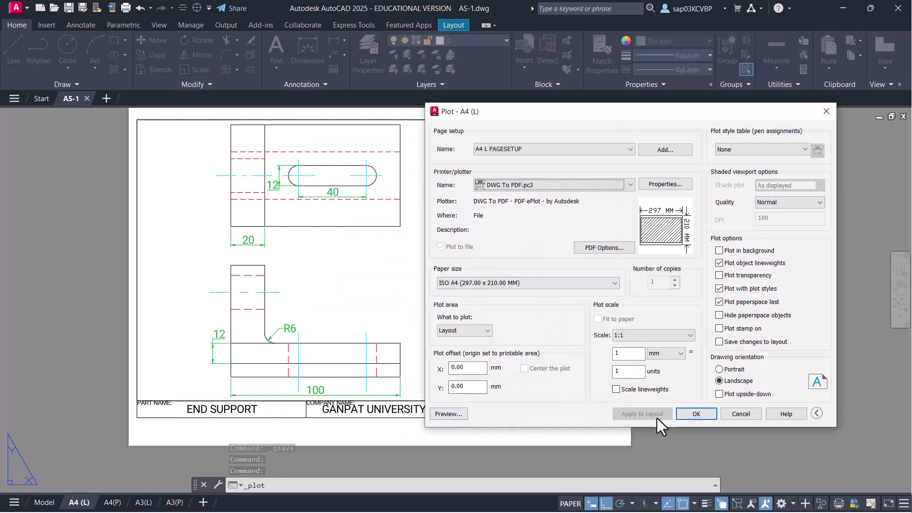
left_click(683, 415)
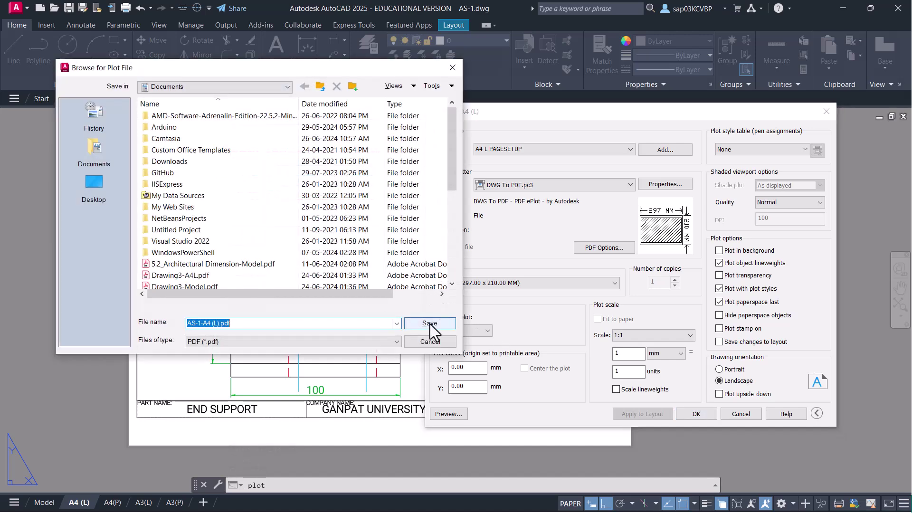
left_click(429, 325)
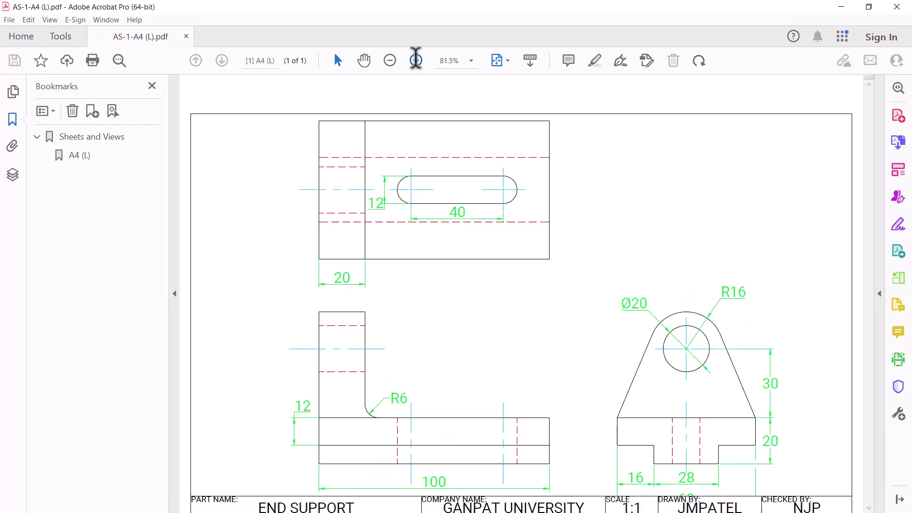
Step: In Acrobat, show the Layers pane and toggle layer 0 and Centerline visibility
left_click(364, 60)
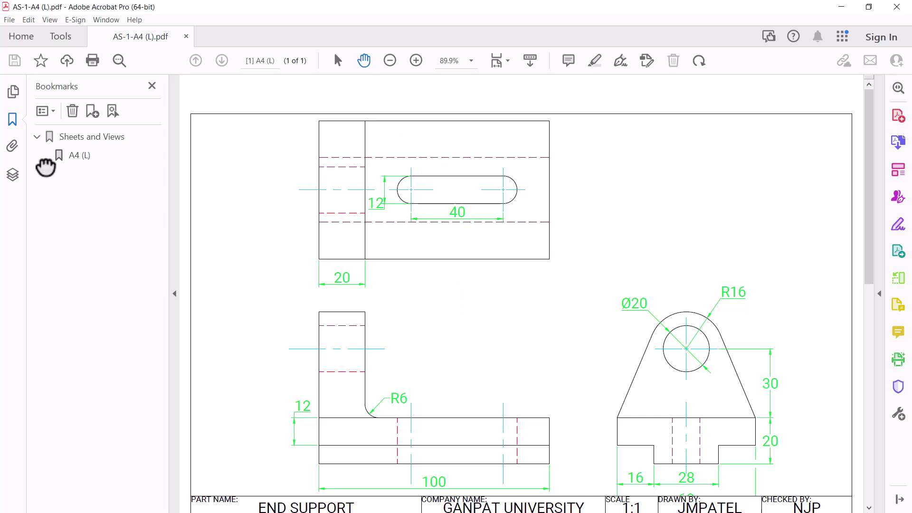
left_click(12, 175)
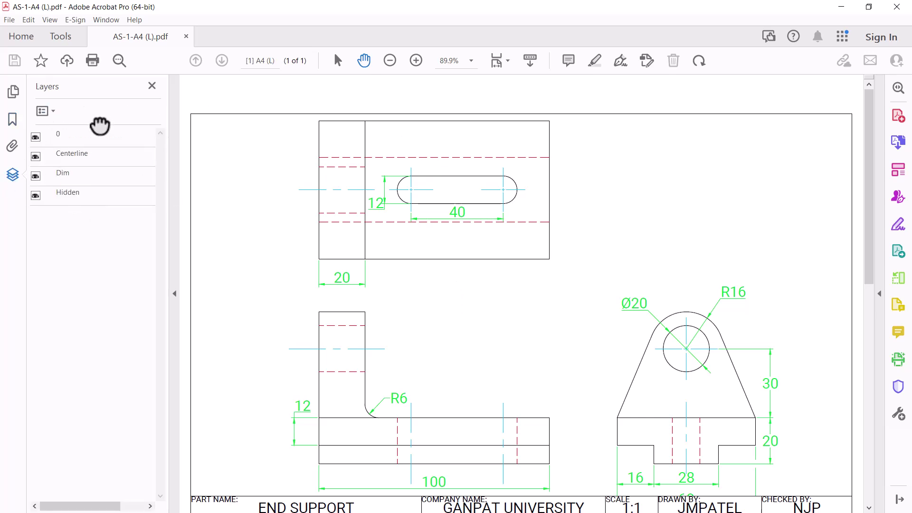
left_click(35, 137)
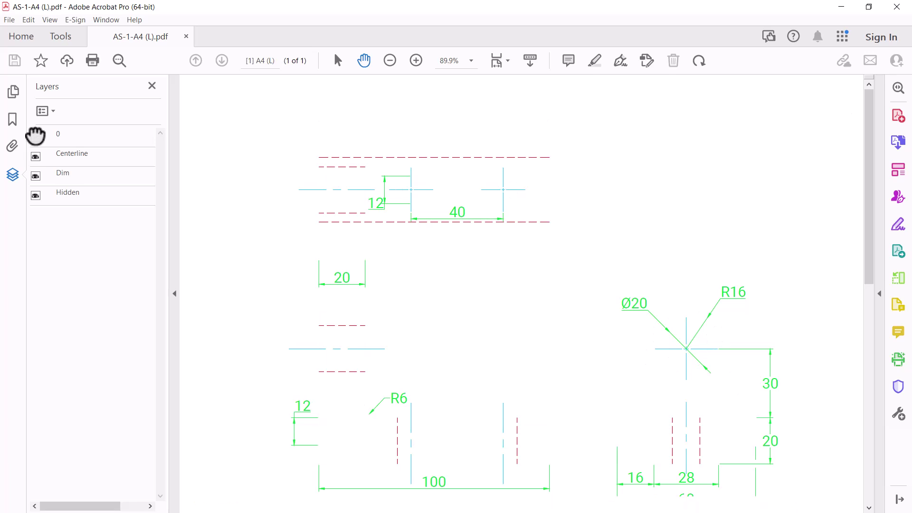
left_click(36, 157)
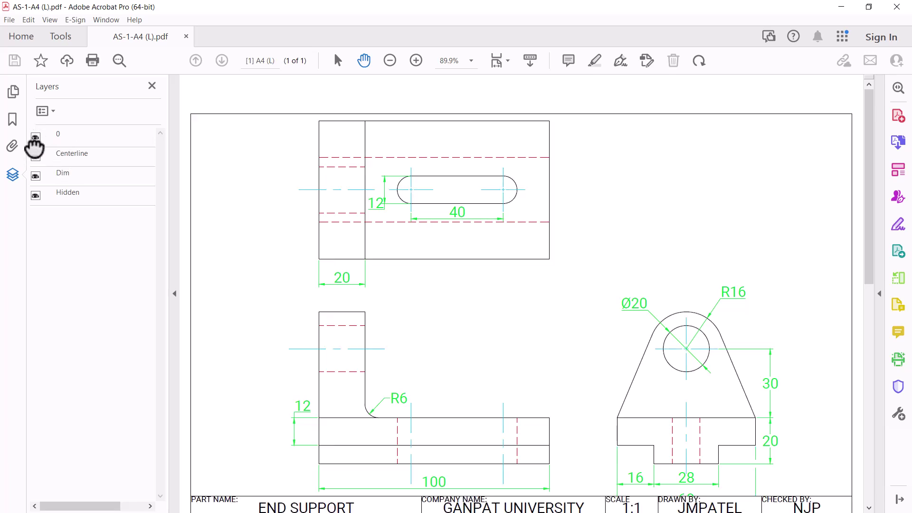
Step: Hide the navigation pane, fit the whole sheet in view, and close the PDF
key("F4")
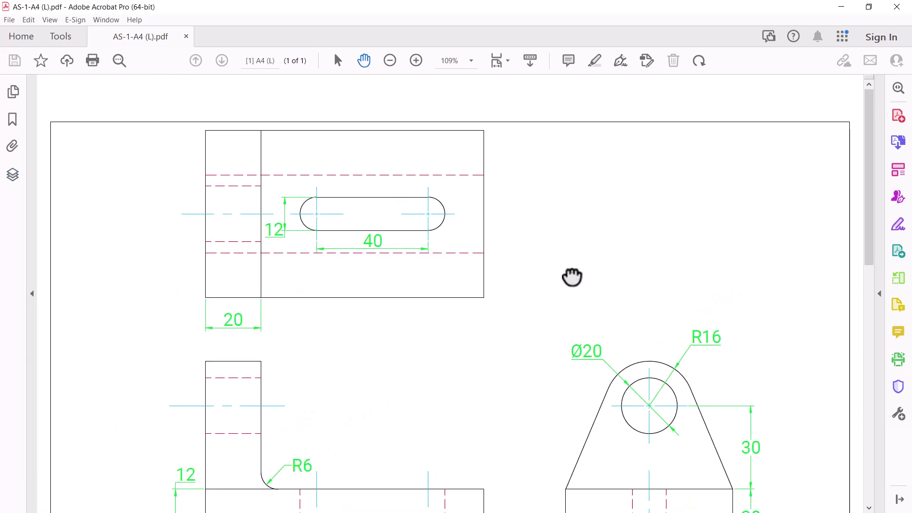
scroll(548, 244, "down", 3)
scroll(524, 257, "down", 2)
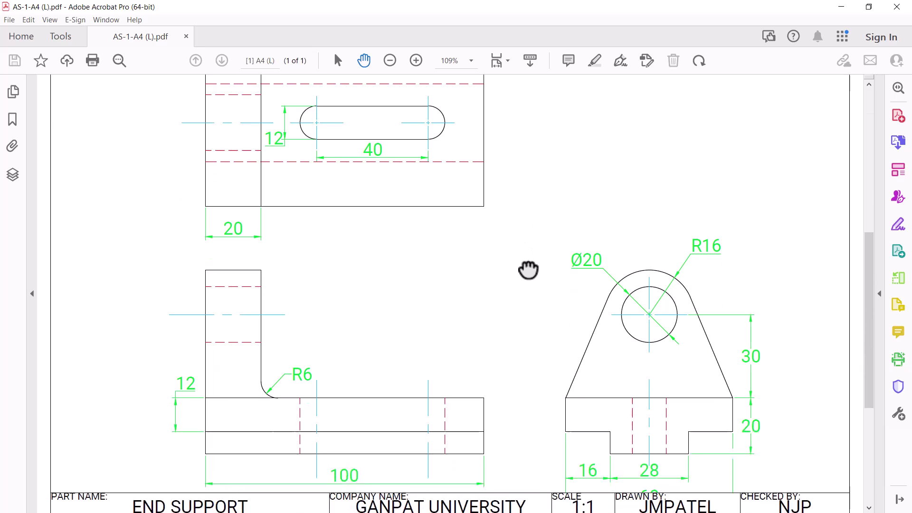
left_click(390, 60)
left_click(388, 60)
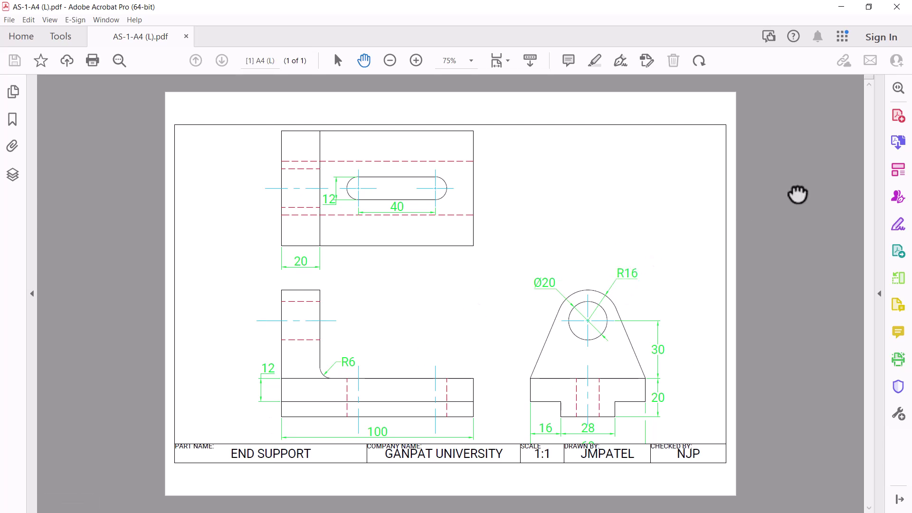
left_click(897, 7)
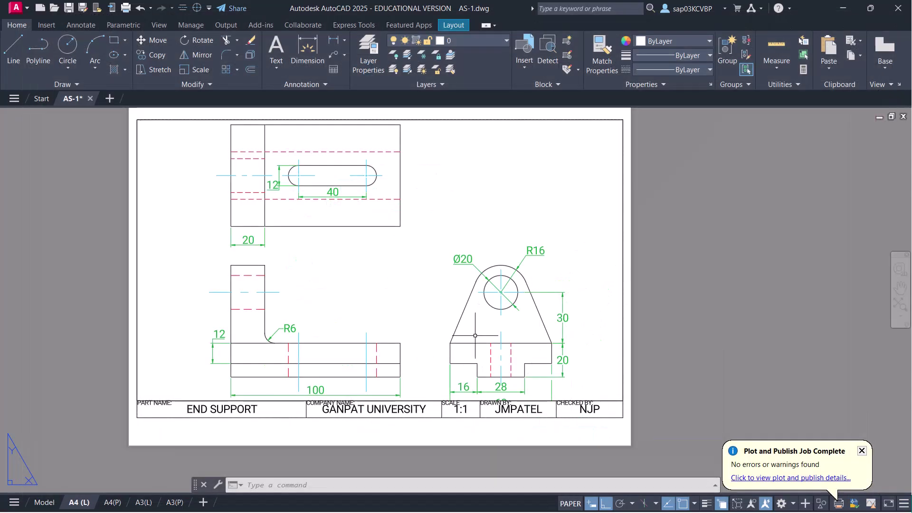
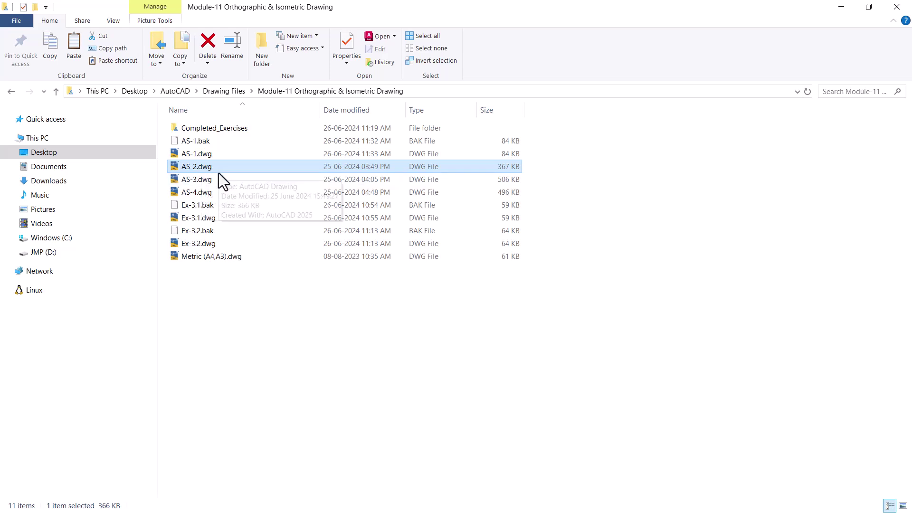
Step: Open AS-2.dwg in AutoCAD from its File Explorer context menu
right_click(217, 169)
left_click(247, 179)
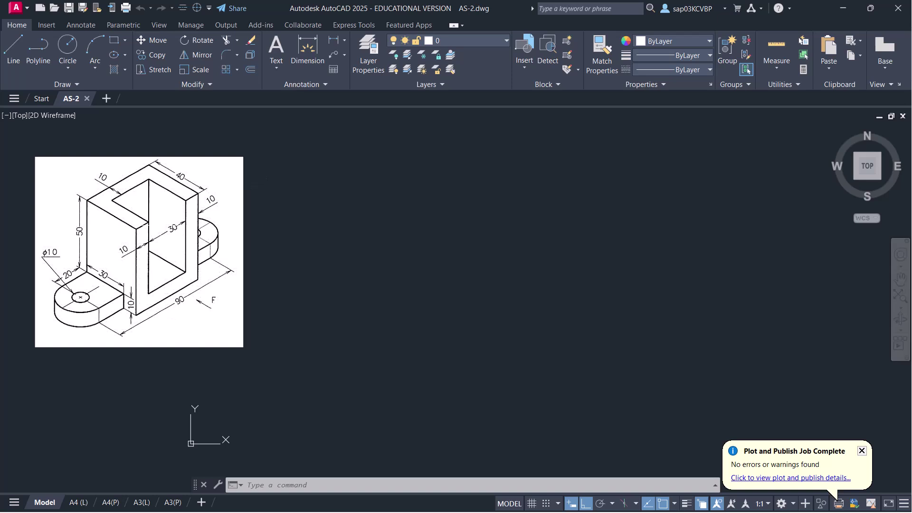
Step: Make Object the current layer and dismiss the plot and publish notification
left_click(466, 41)
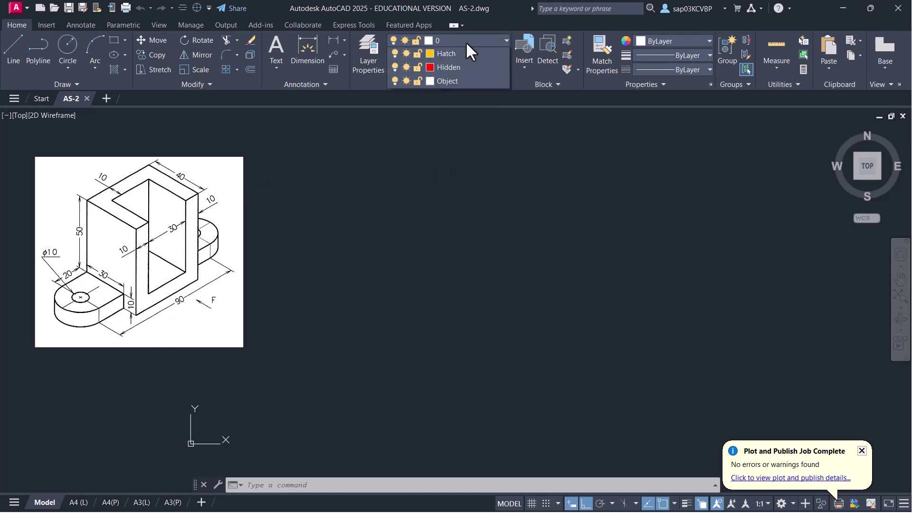
left_click(454, 137)
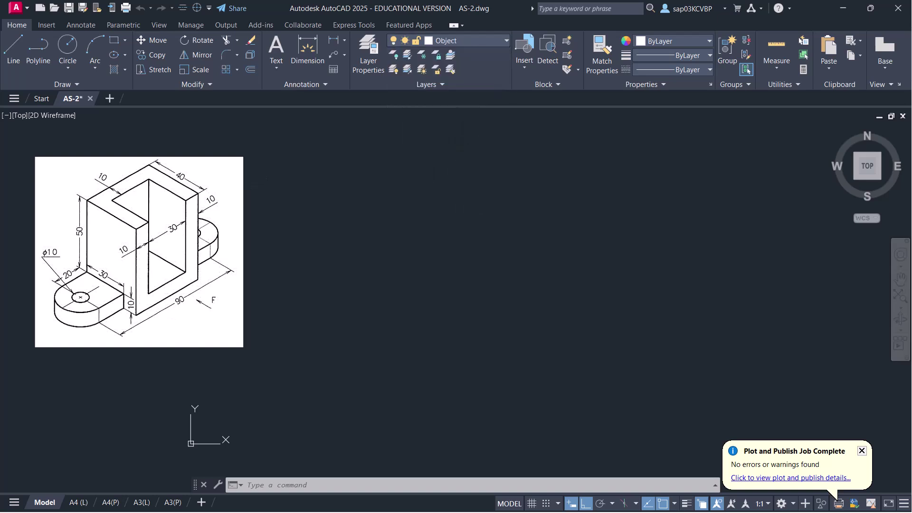
left_click(862, 451)
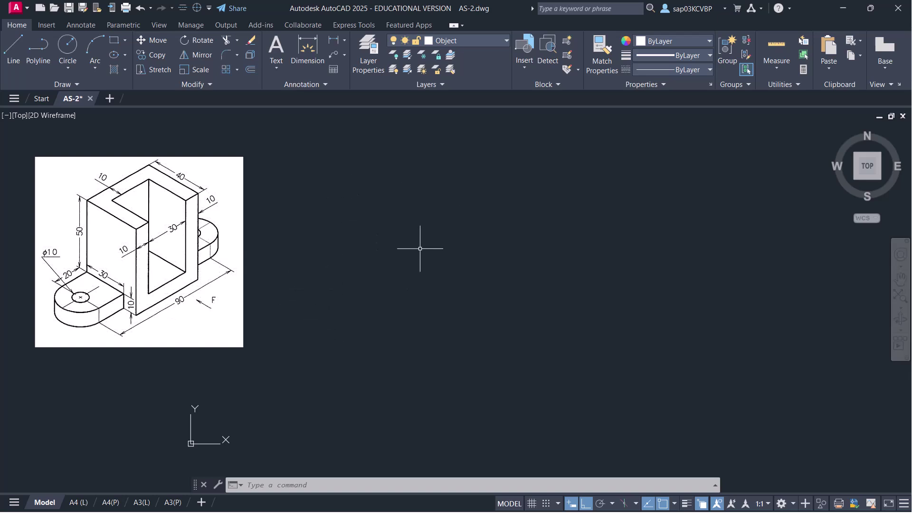
Step: Draw a 50 × 40 rectangle with the RECTANG command
type("rec")
key("Return")
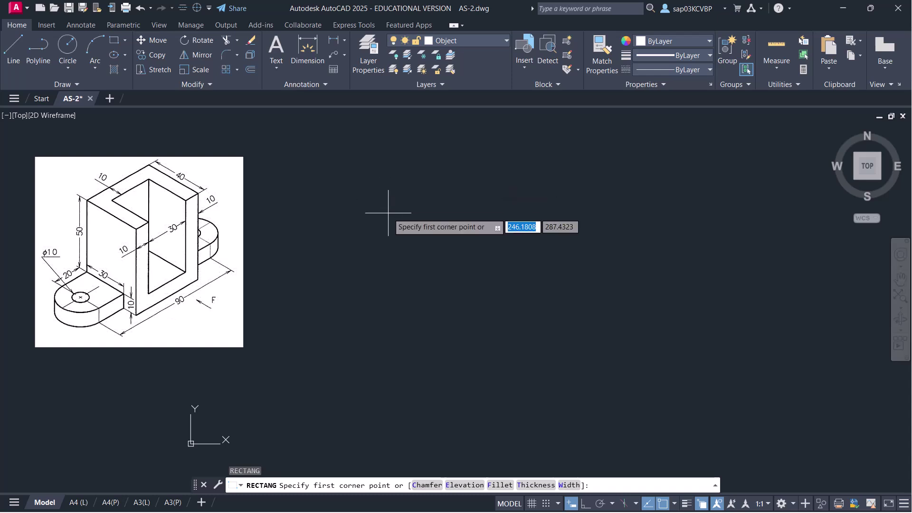
left_click(384, 230)
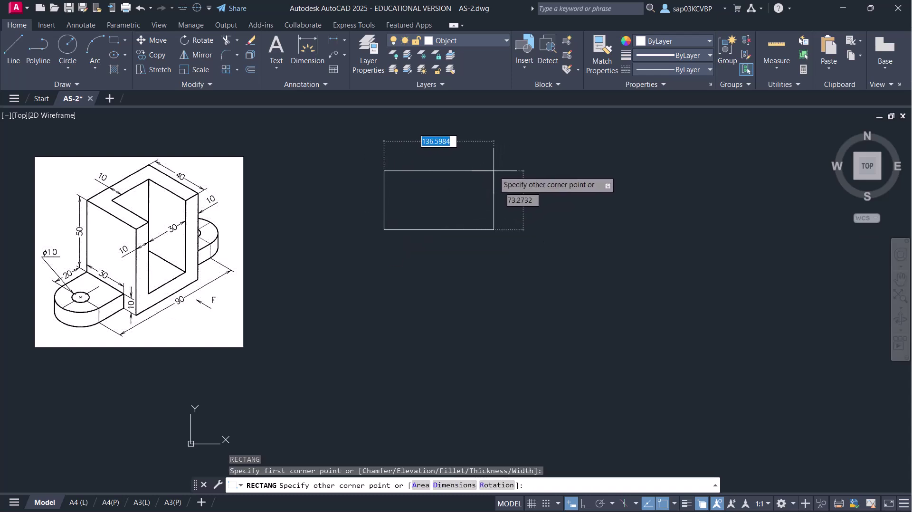
type("50")
key("Tab")
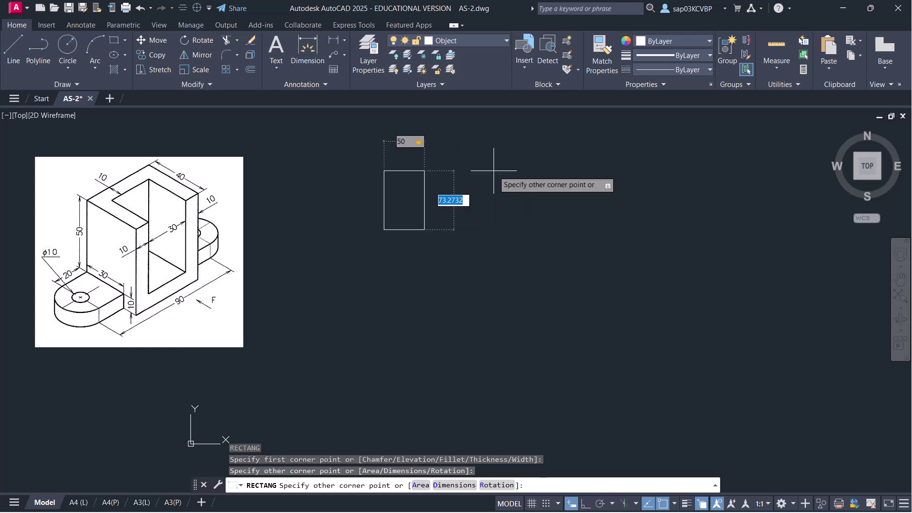
type("40")
key("Return")
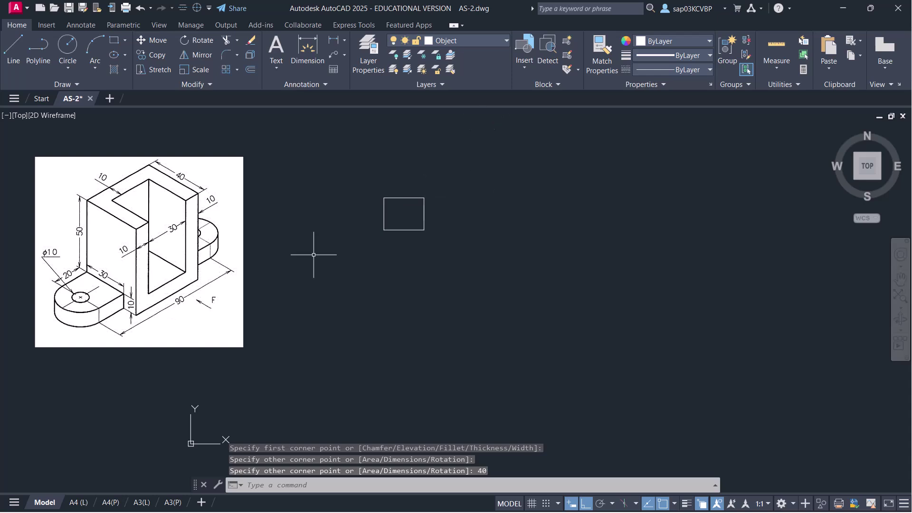
Step: Scale the reference image to half size from its lower-left corner
type("sc")
key("Return")
left_click(289, 279)
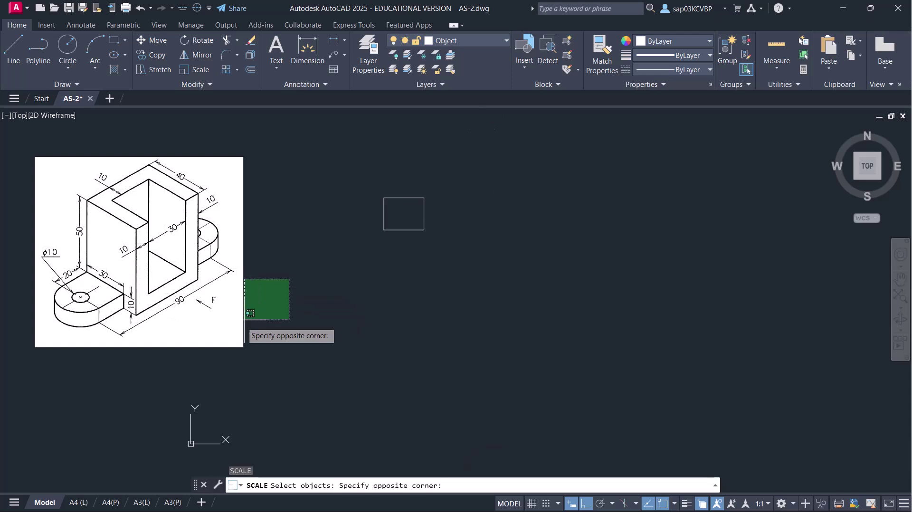
left_click(250, 313)
key("Return")
left_click(35, 346)
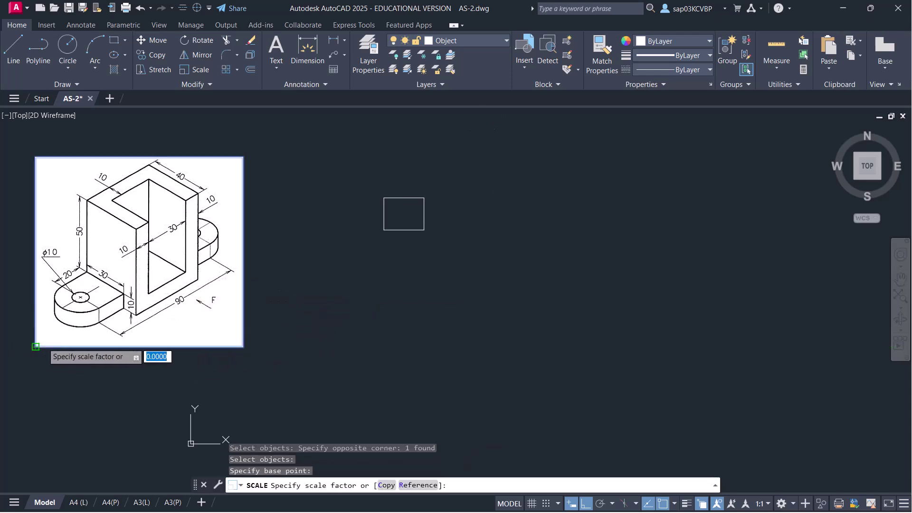
type("0.5")
key("Return")
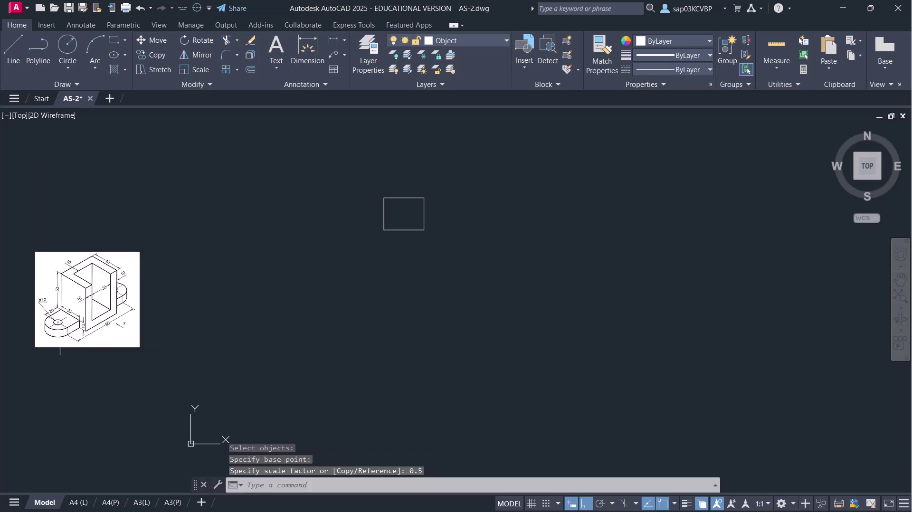
Step: Move the reference image, with Ortho off, to just left of the rectangle
type("m")
key("Return")
left_click(214, 360)
left_click(115, 309)
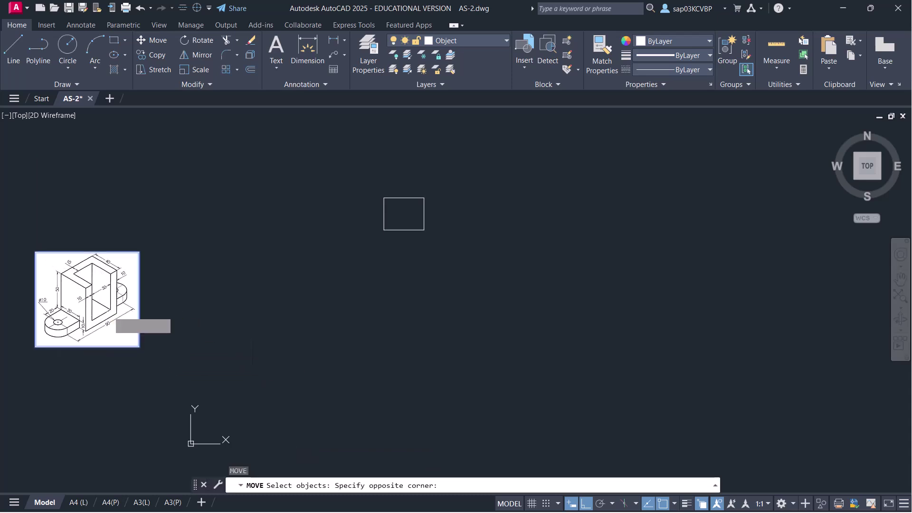
key("Return")
left_click(231, 285)
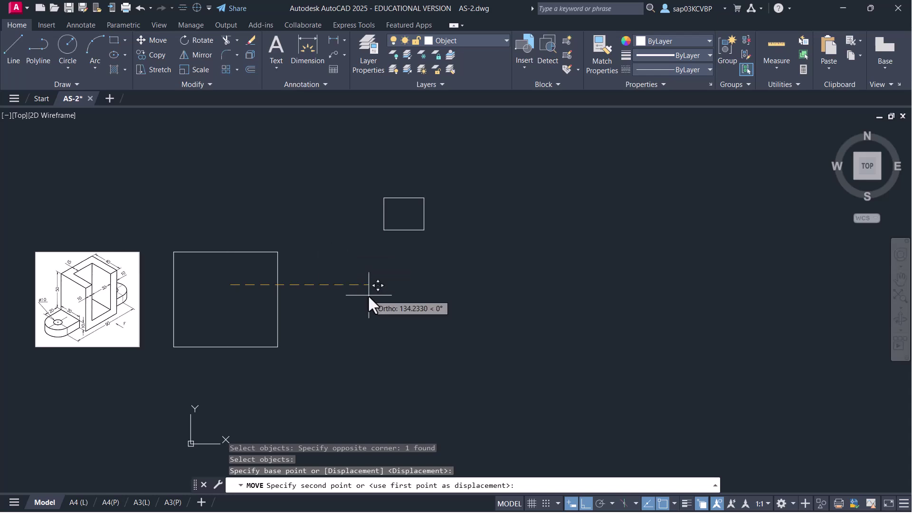
left_click(586, 504)
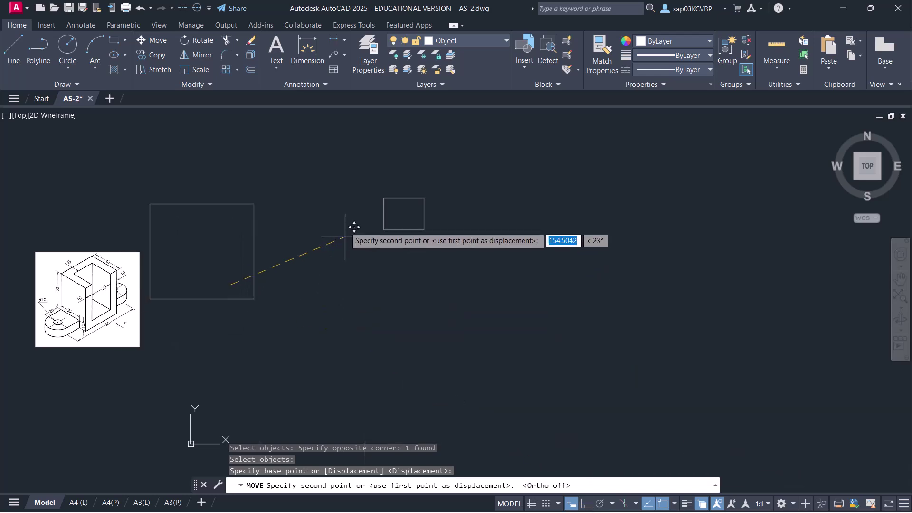
left_click(411, 191)
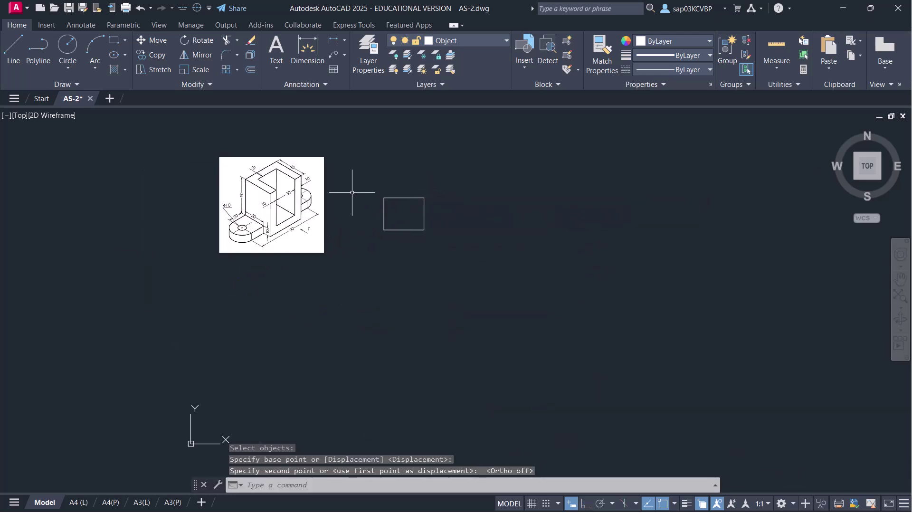
Step: Save AS-2.dwg
scroll(349, 192, "up", 4)
scroll(356, 195, "down", 2)
mouse_move(360, 203)
middle_mouse_down()
mouse_move(357, 240)
mouse_move(369, 249)
middle_mouse_up()
scroll(354, 236, "up", 2)
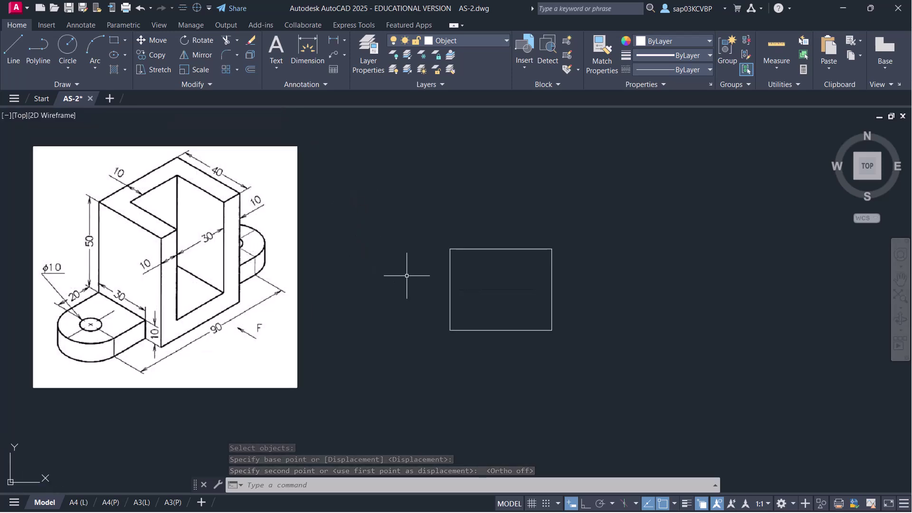
key("ctrl+s")
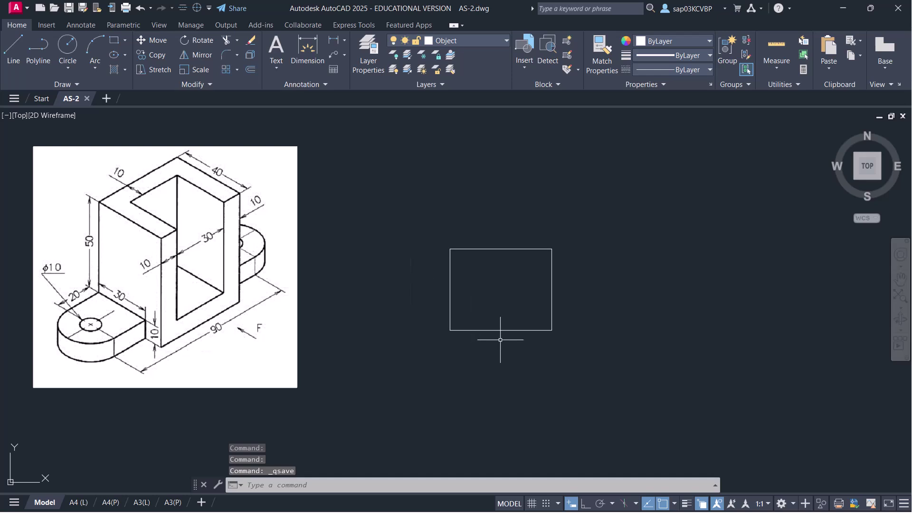
Step: Move the rectangle higher up with Ortho turned on
key("m")
key("Return")
left_click(551, 340)
left_click(494, 304)
key("Return")
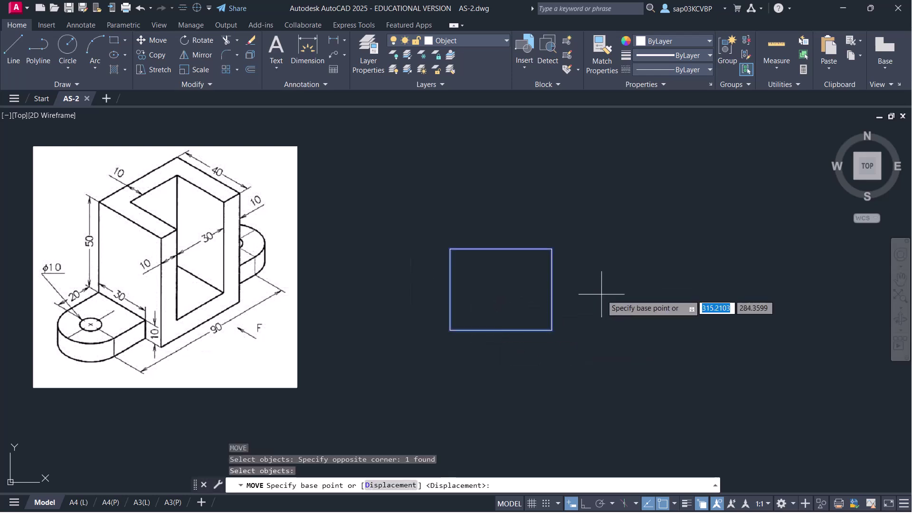
left_click(602, 293)
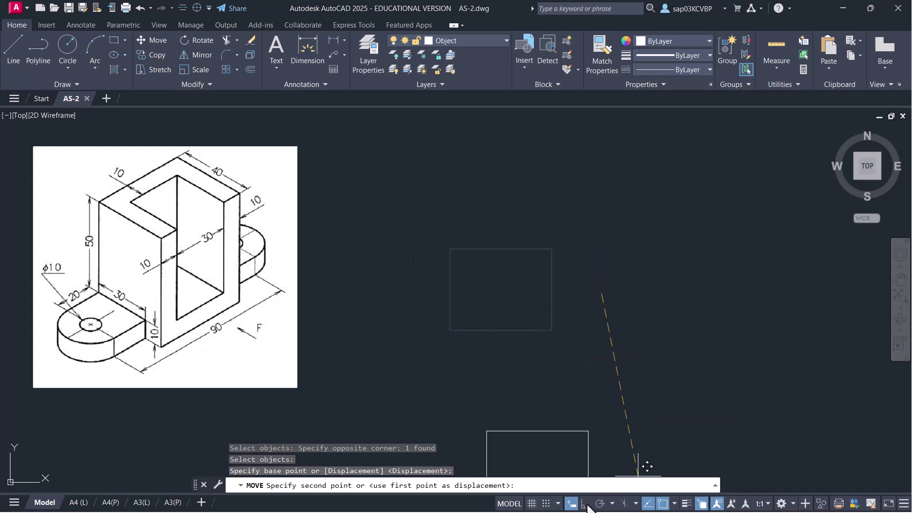
left_click(587, 503)
left_click(567, 240)
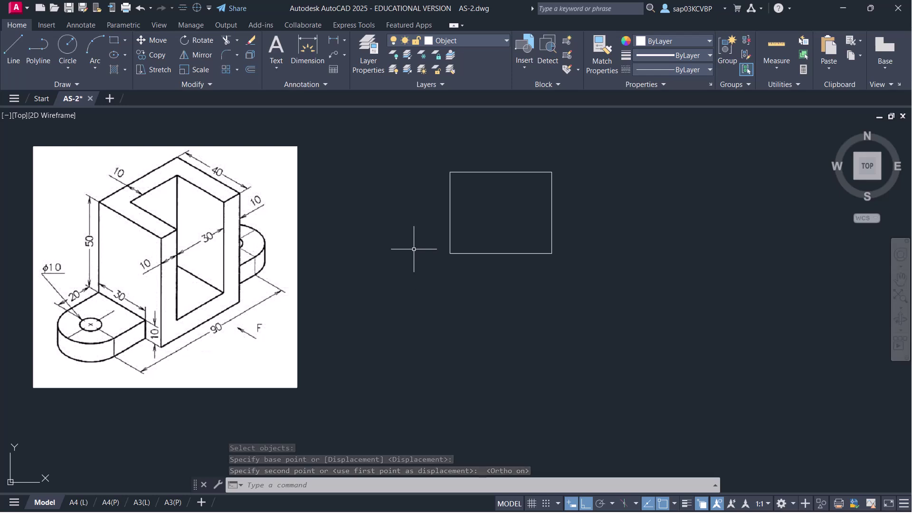
Step: Start a polyline at the rectangle's top-left corner, running 20 units left
type("l")
key("Return")
key("Escape")
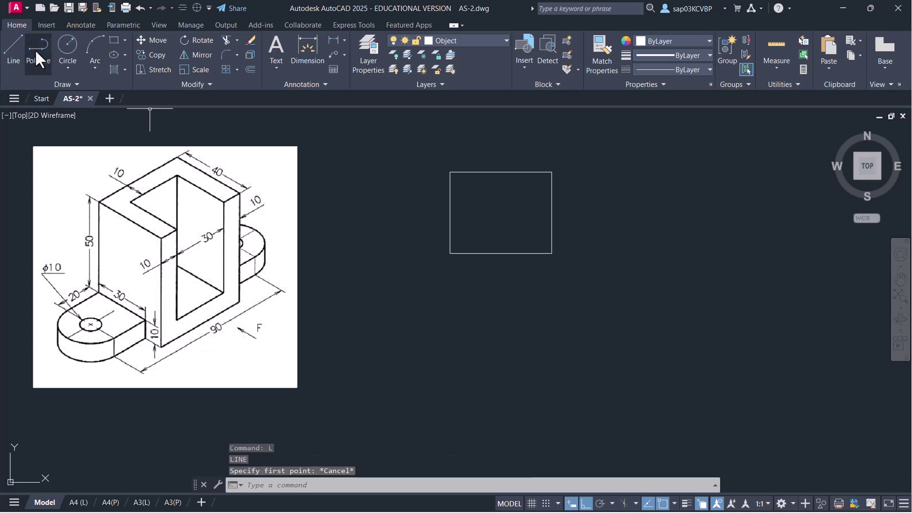
left_click(37, 53)
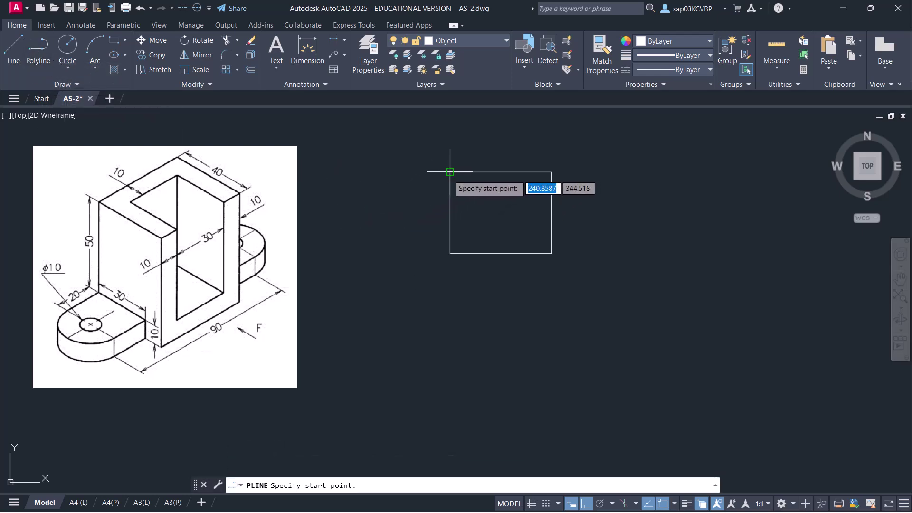
left_click(450, 172)
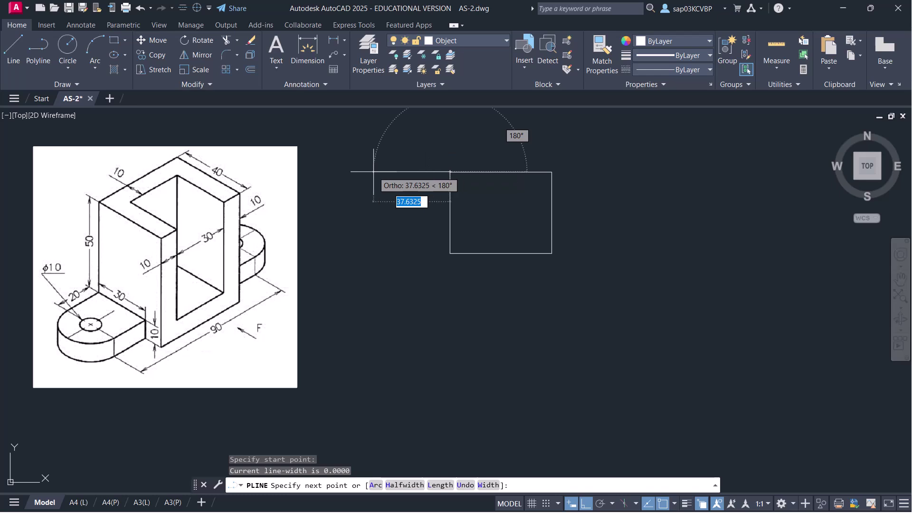
type("20")
key("Return")
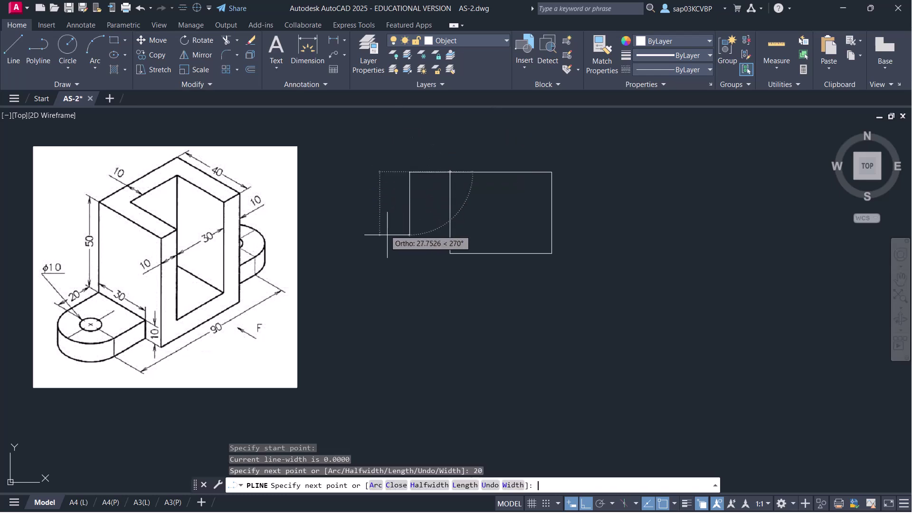
Step: Finish the lug with a 30-unit downward arc and a 20-unit line back
type("A")
key("Return")
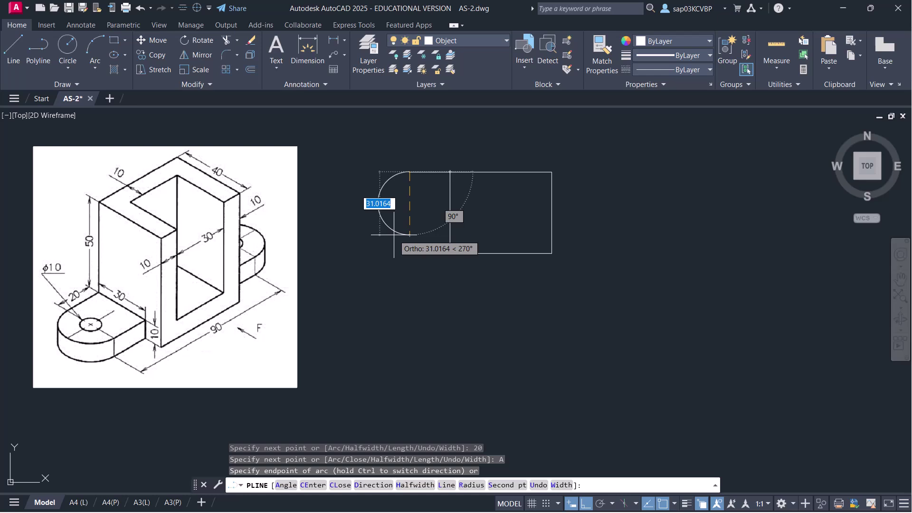
type("30")
key("Return")
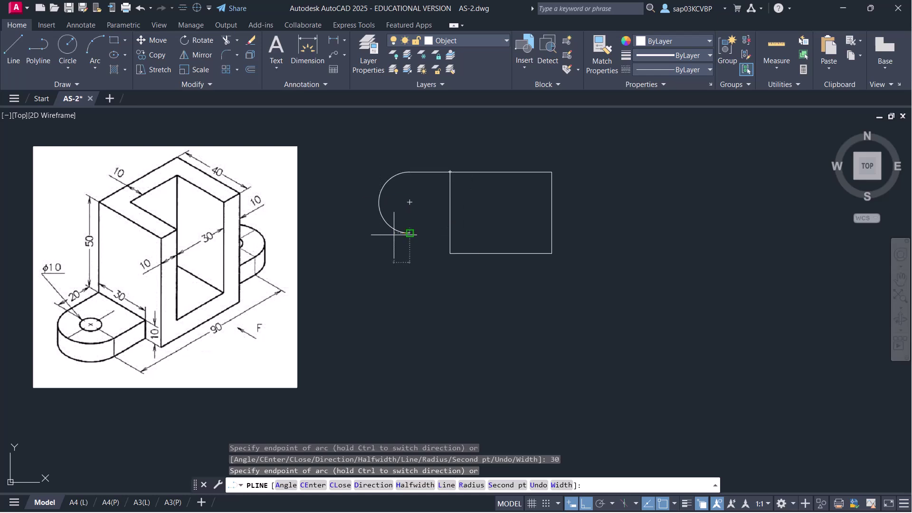
type("L")
key("Return")
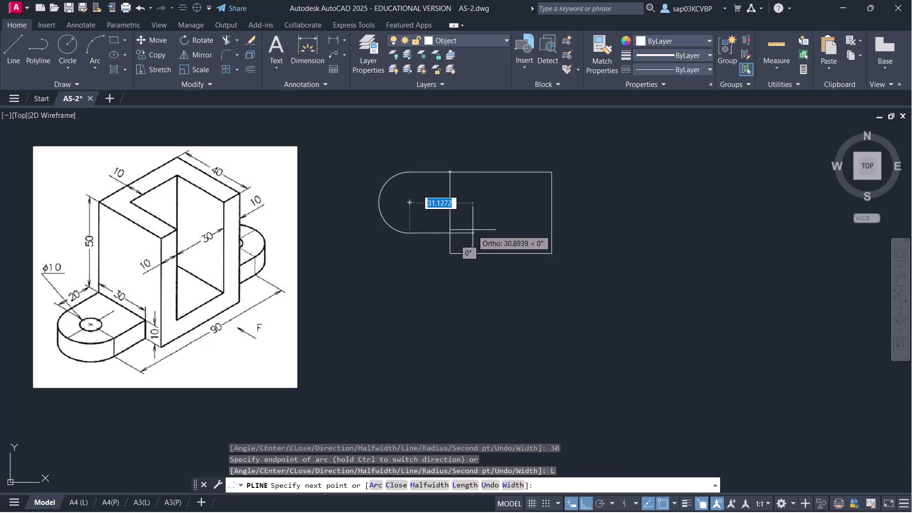
type("20")
key("Return")
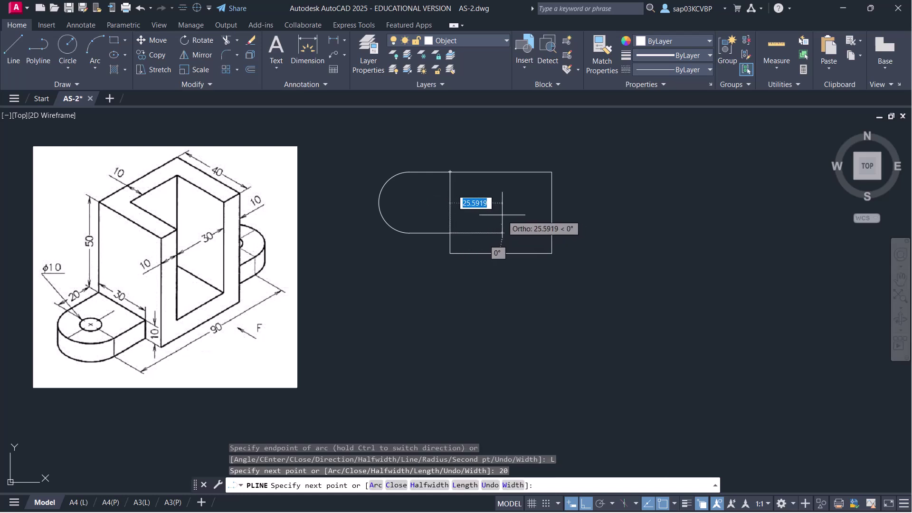
key("Return")
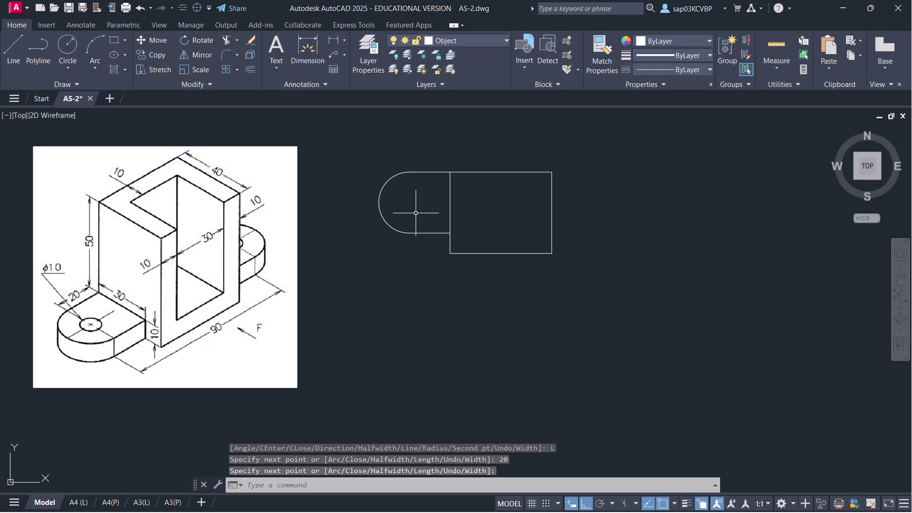
Step: Draw a 10-diameter circle centred on the lug's arc
type("c")
key("Return")
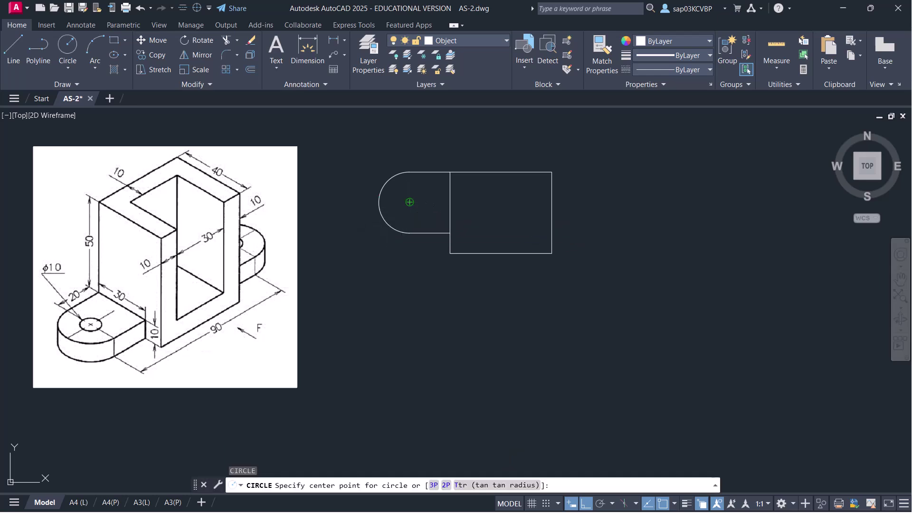
left_click(410, 202)
type("5")
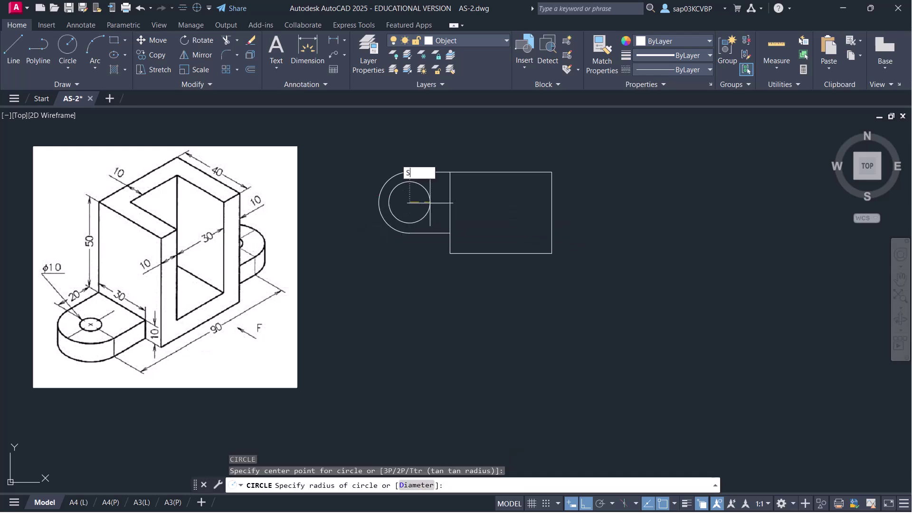
key("BackSpace")
type("d")
key("Return")
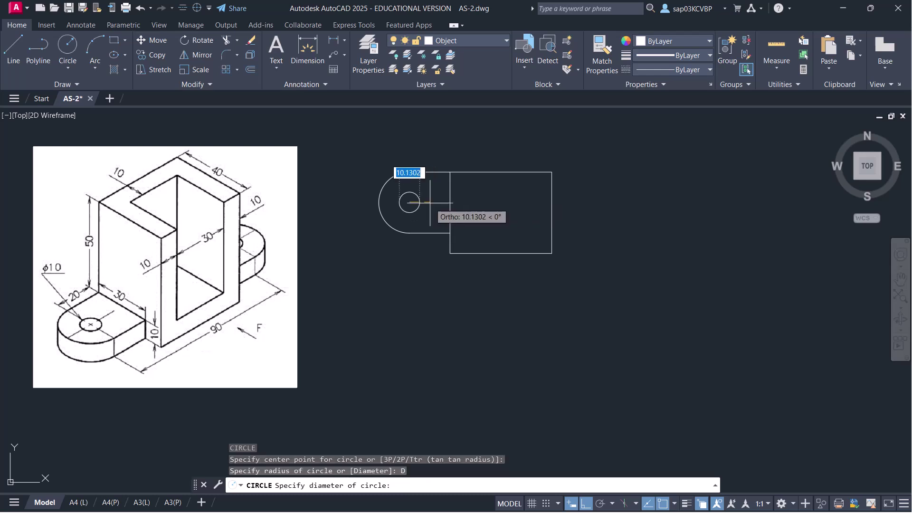
type("10")
key("Return")
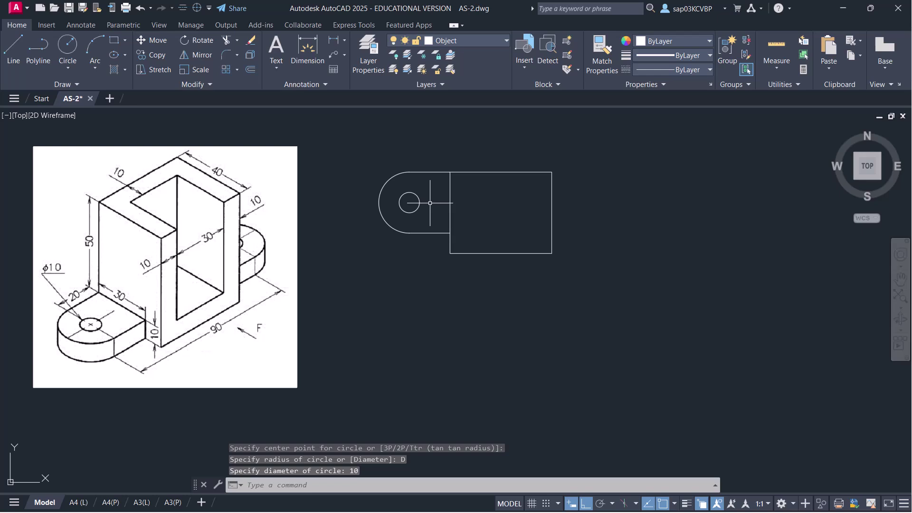
type("mi")
key("Return")
Step: Mirror the rounded lug and hole to the right about the square's vertical midline
left_click(375, 166)
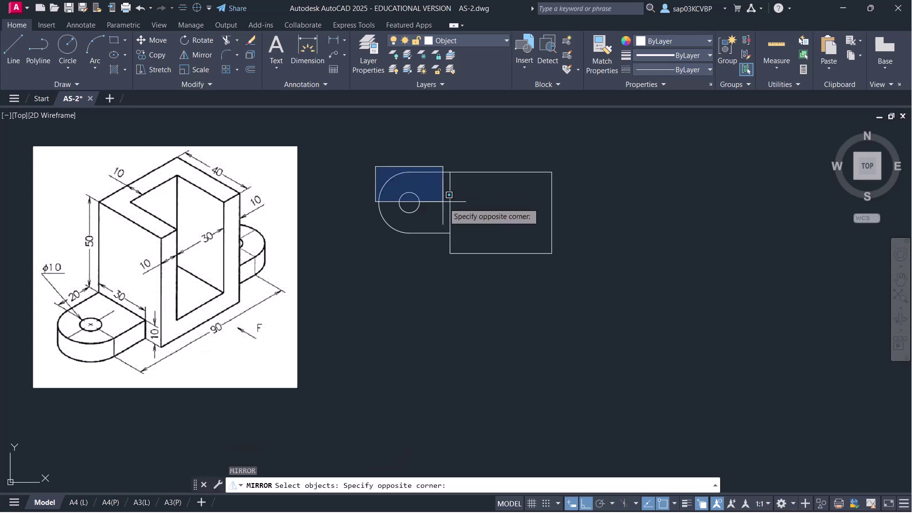
left_click(469, 245)
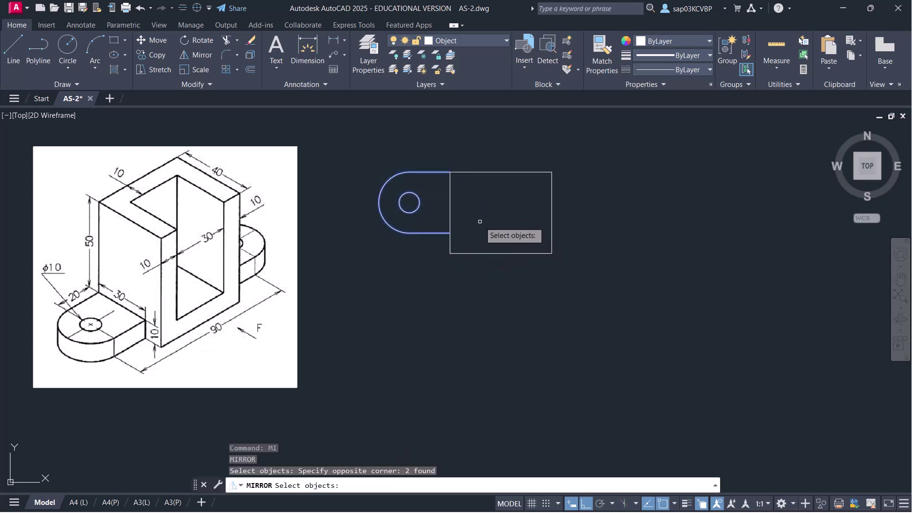
key("Return")
left_click(501, 172)
left_click(499, 133)
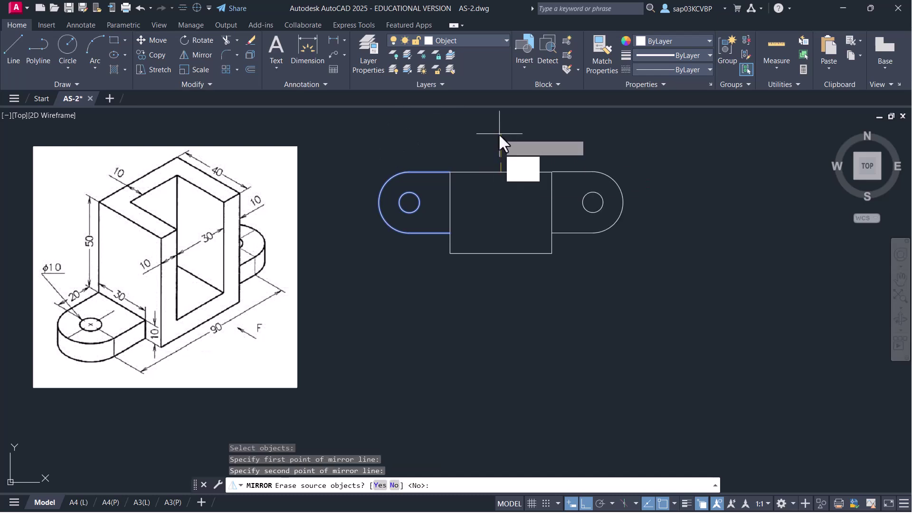
key("Return")
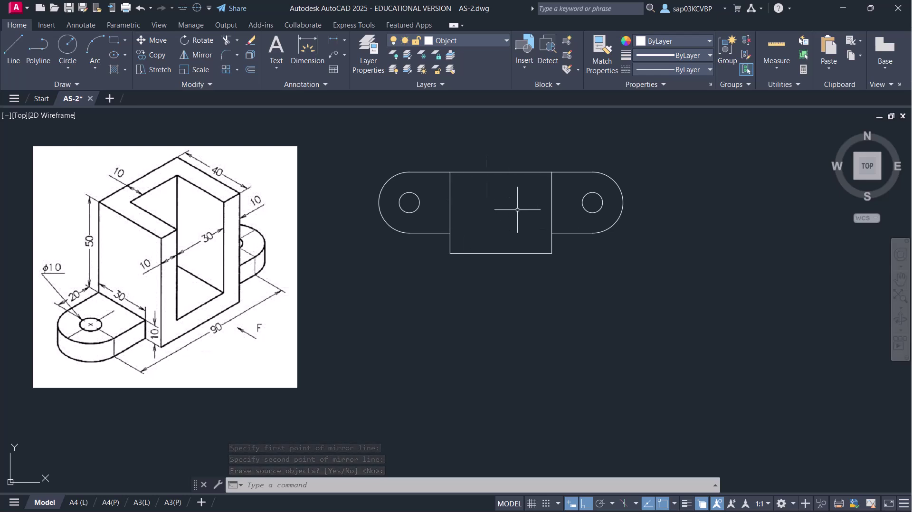
Step: Offset the centre square 10 units inward
type("o")
key("Return")
type("10")
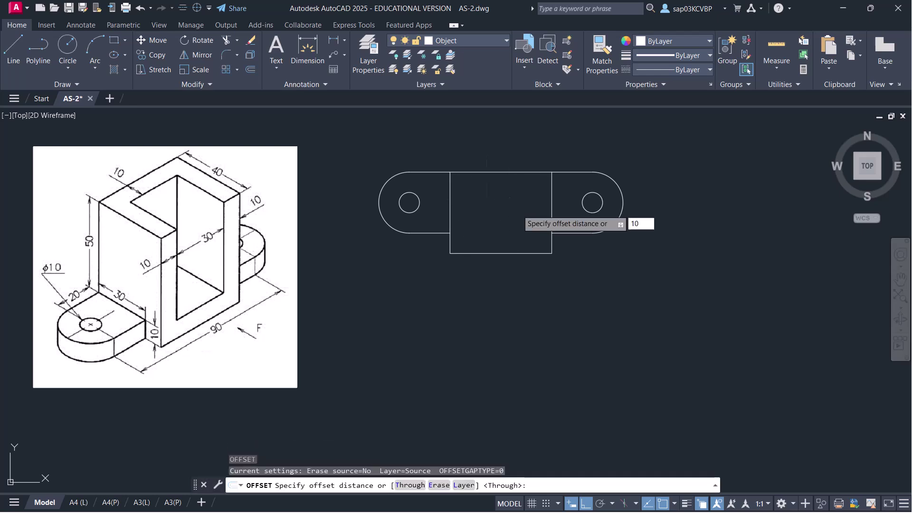
key("Return")
left_click(499, 244)
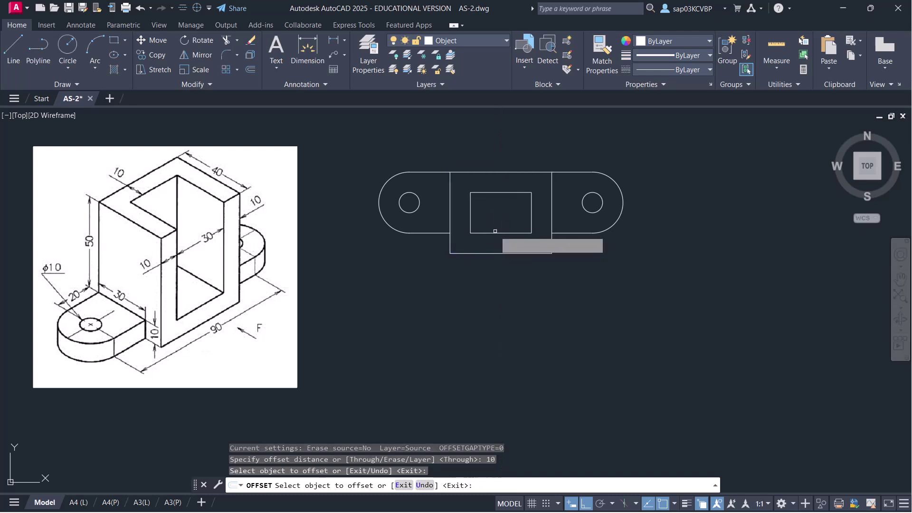
key("Escape")
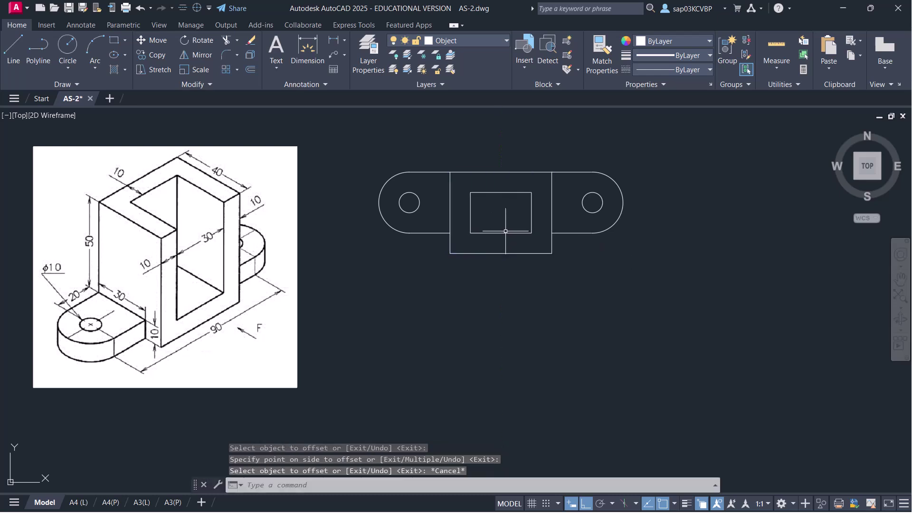
Step: Explode the inner rectangle and delete its bottom line
type("x")
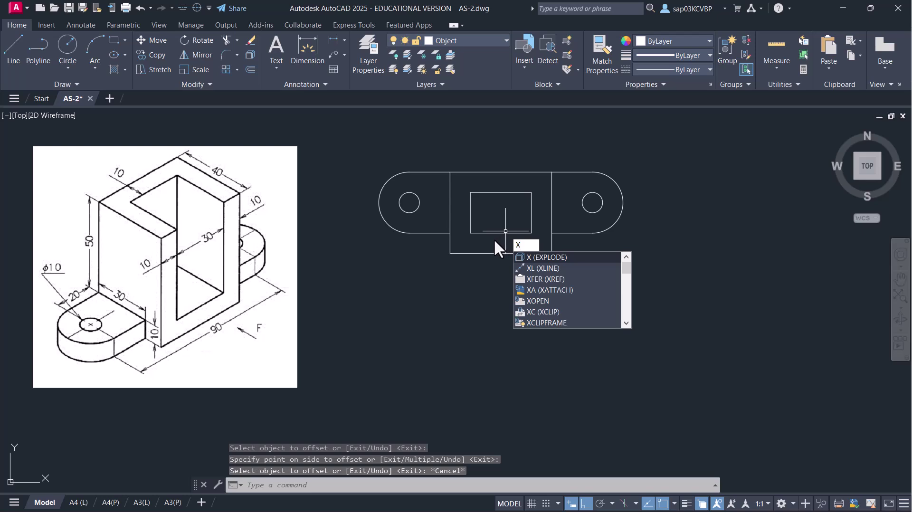
key("Return")
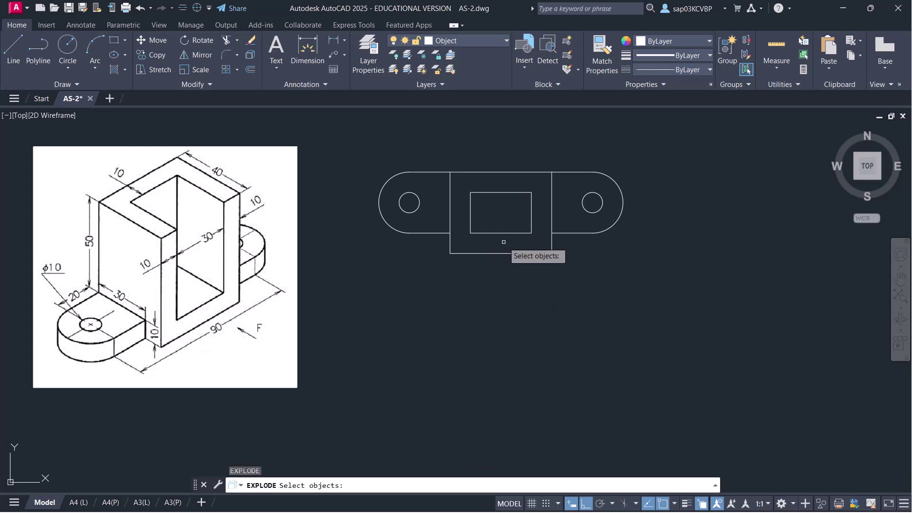
left_click(497, 227)
left_click(470, 192)
key("Return")
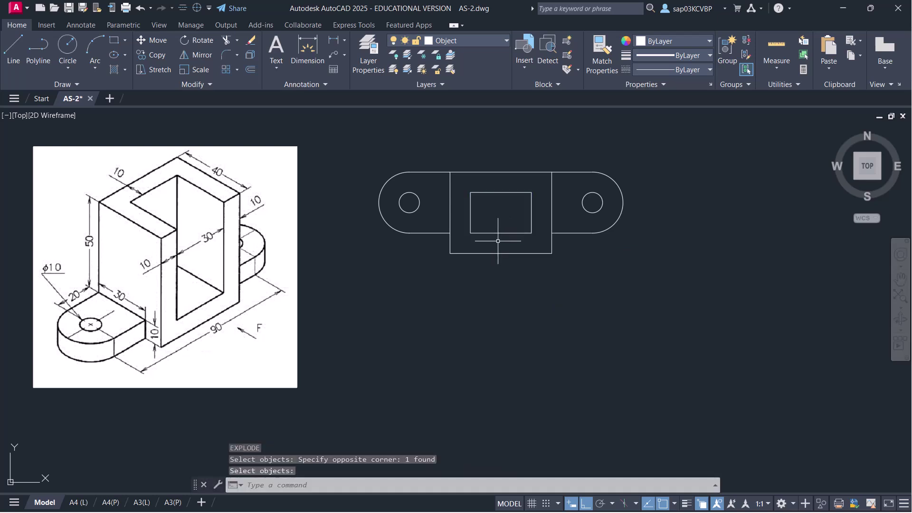
left_click(497, 240)
left_click(497, 225)
key("Delete")
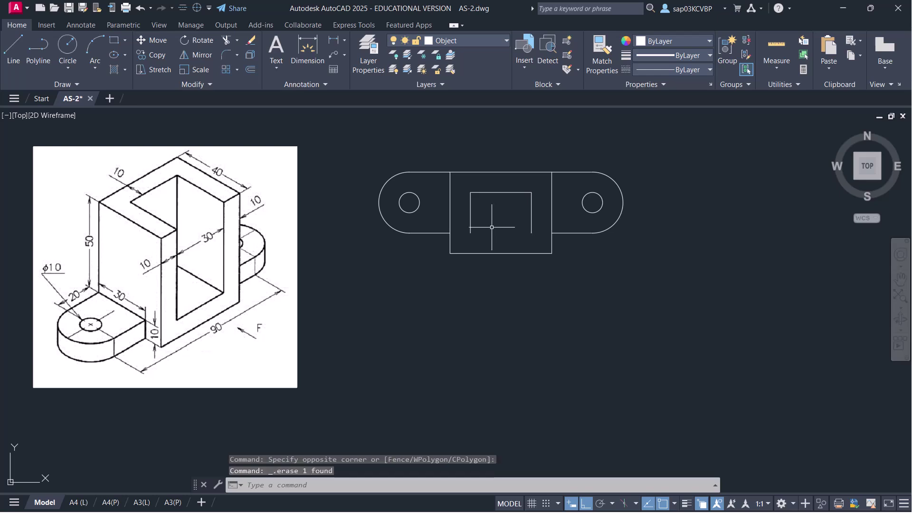
Step: Extend the inner side lines to the square's bottom edge and save the drawing
type("E")
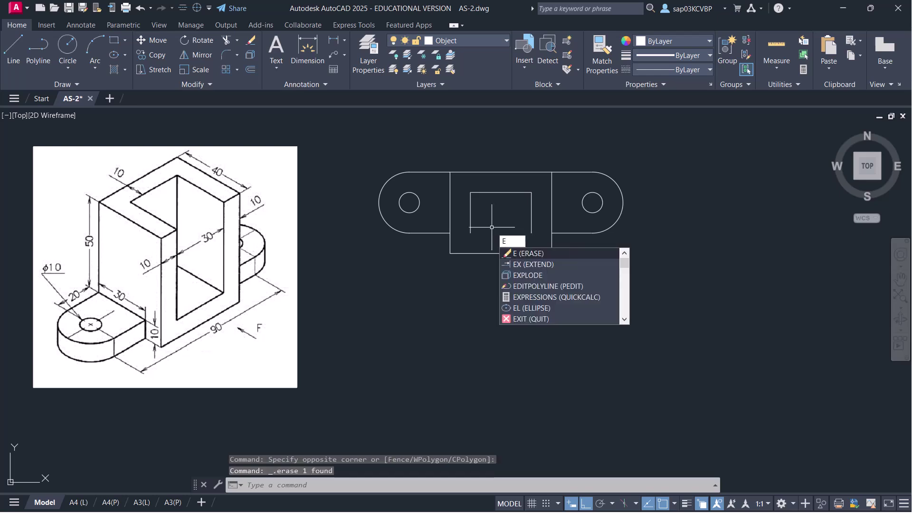
type("X")
key("Return")
left_click(524, 225)
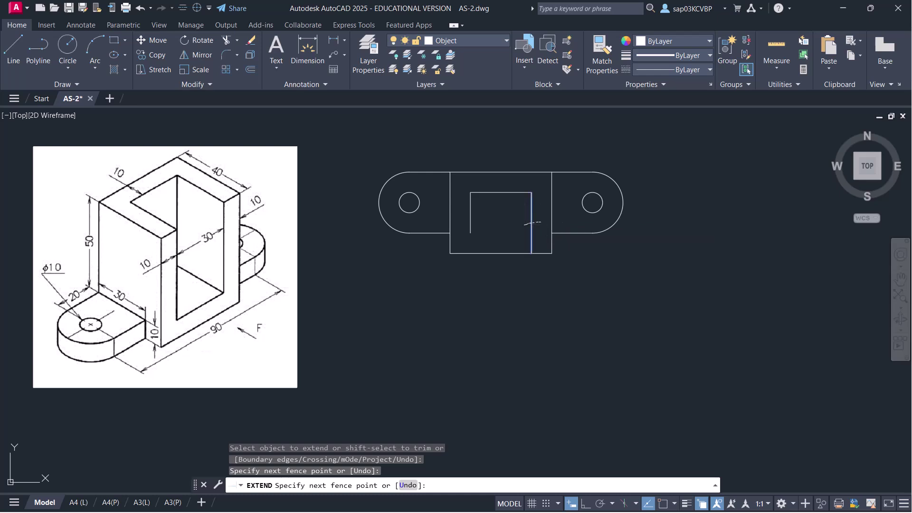
key("Return")
left_click(490, 204)
left_click(446, 250)
key("Return")
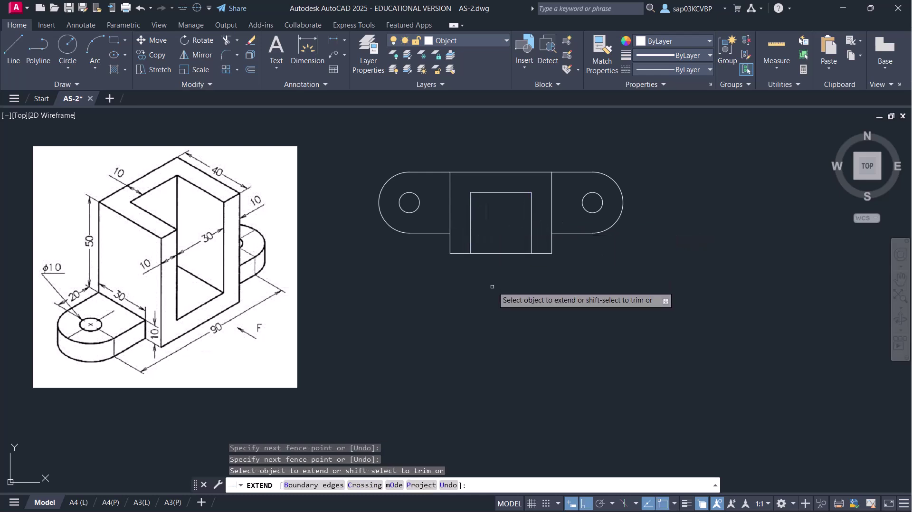
key("Escape")
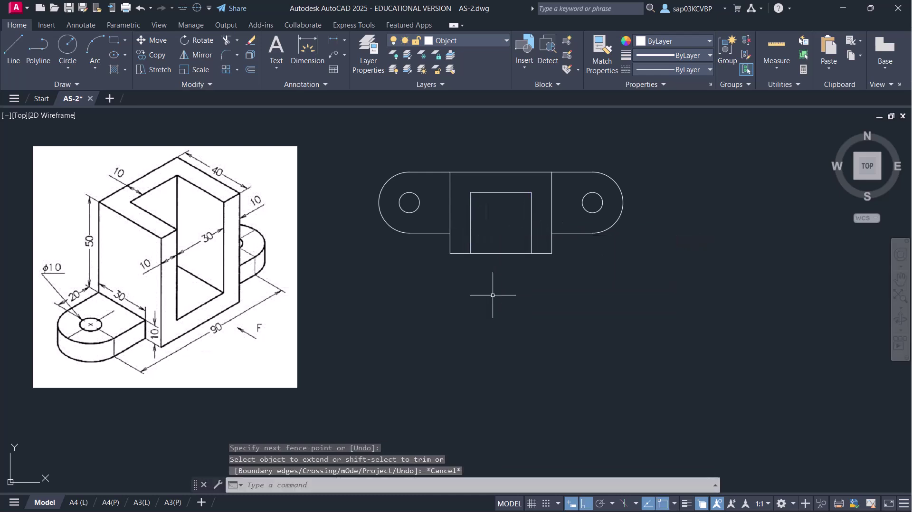
key("ctrl+s")
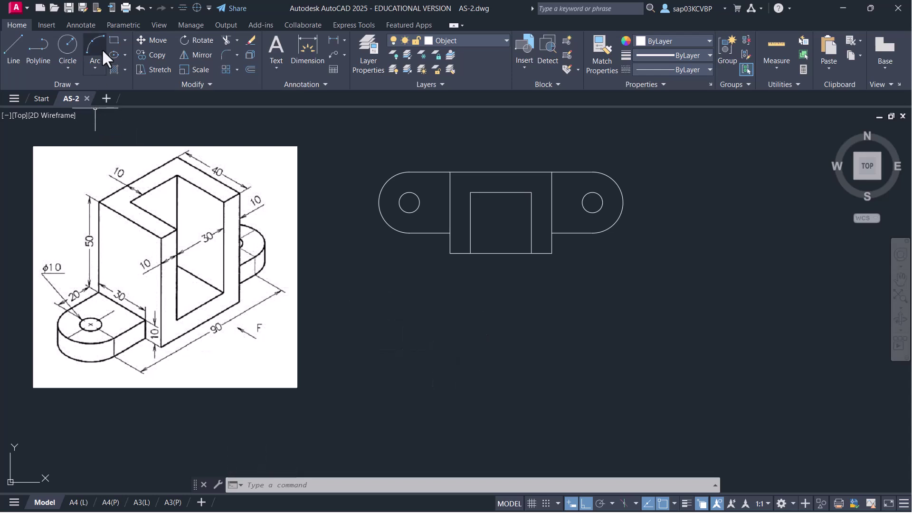
Step: Draw a 120 × 60 rectangle below the top view and explode it into lines
left_click(114, 41)
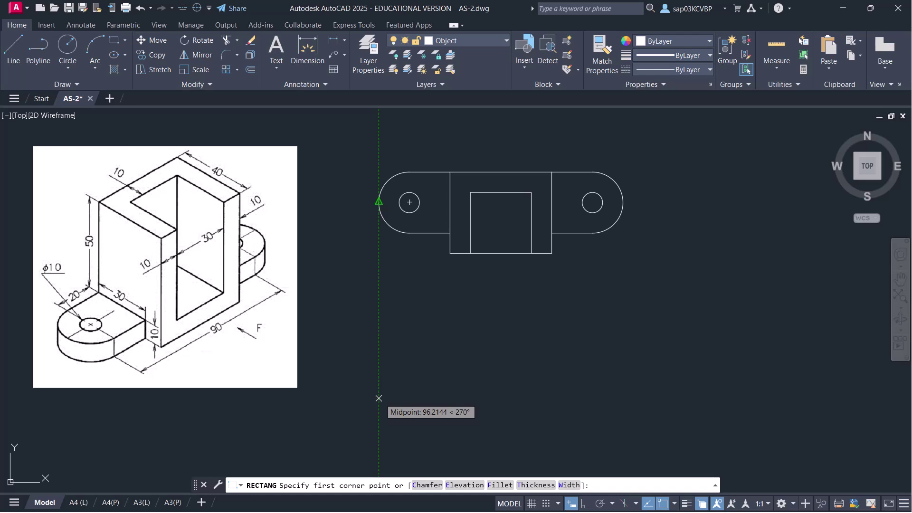
left_click(380, 398)
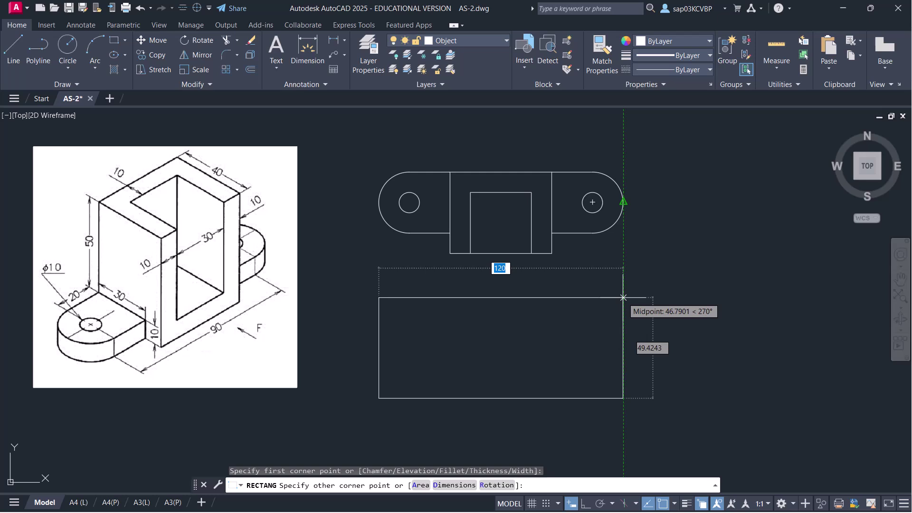
type("12")
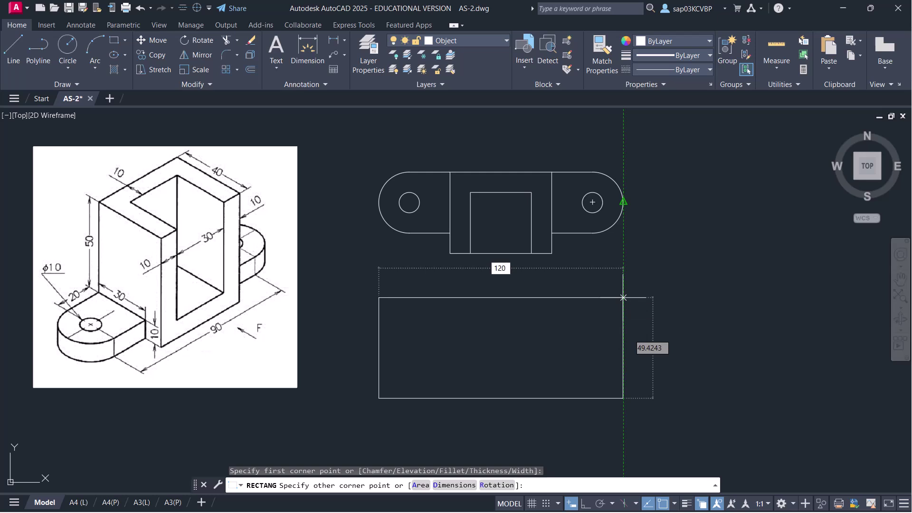
key("Tab")
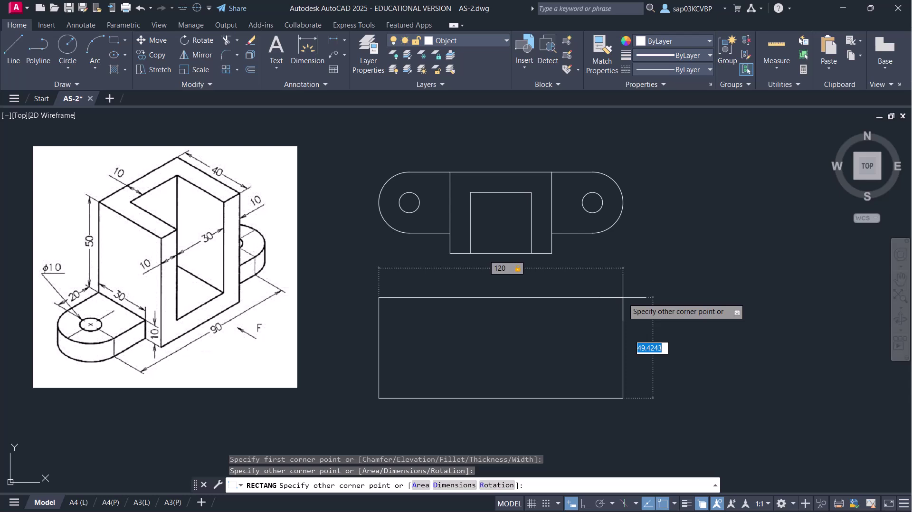
type("60")
key("Return")
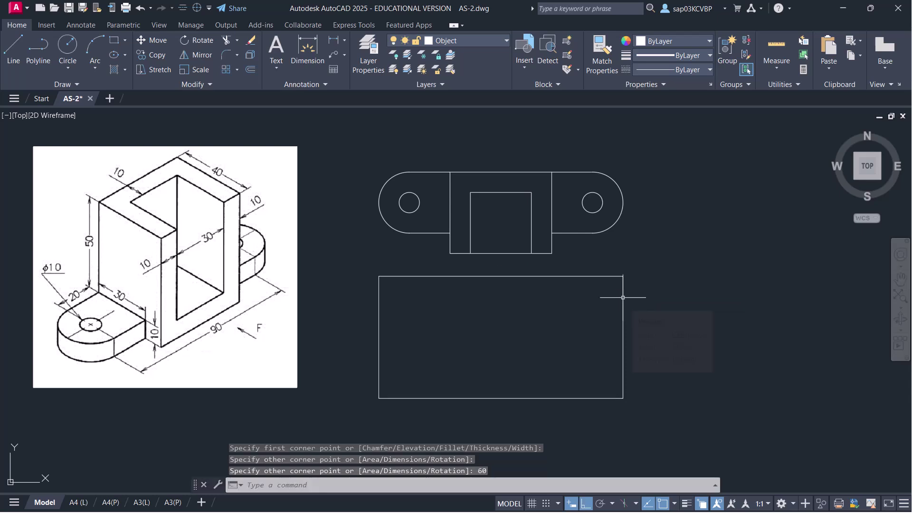
type("x")
key("Return")
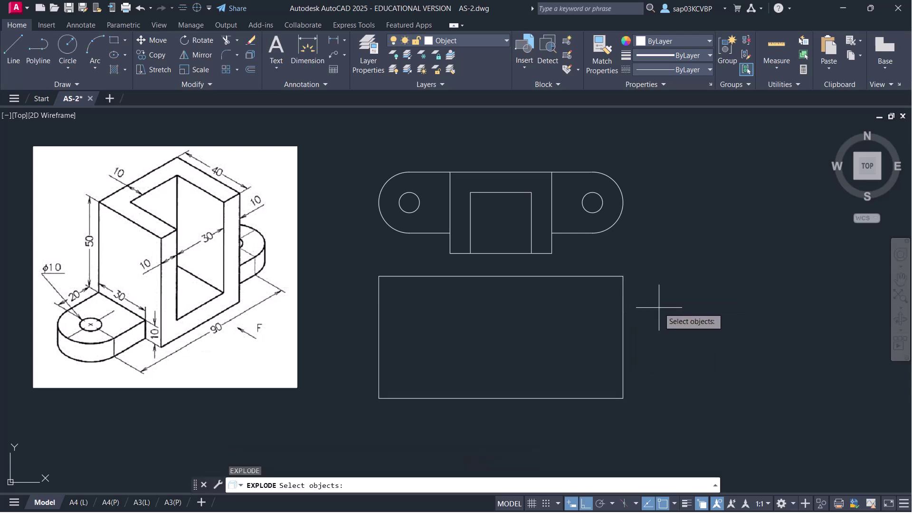
left_click_drag(658, 309, 589, 370)
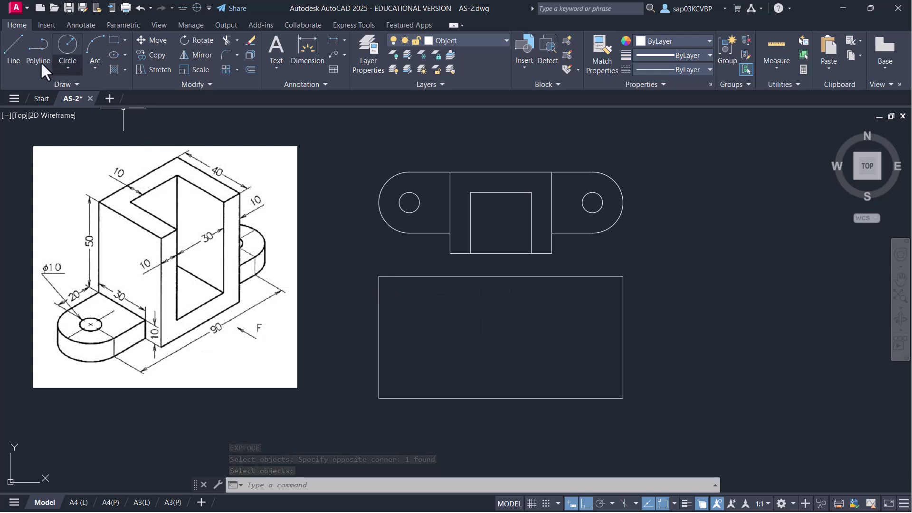
Step: Drop vertical rays from the square's left edge and left inner line
left_click(75, 84)
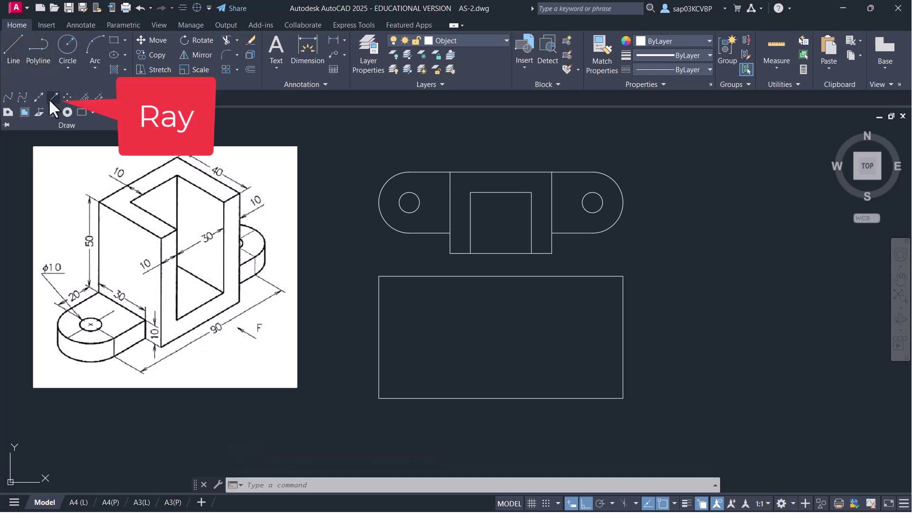
left_click(51, 99)
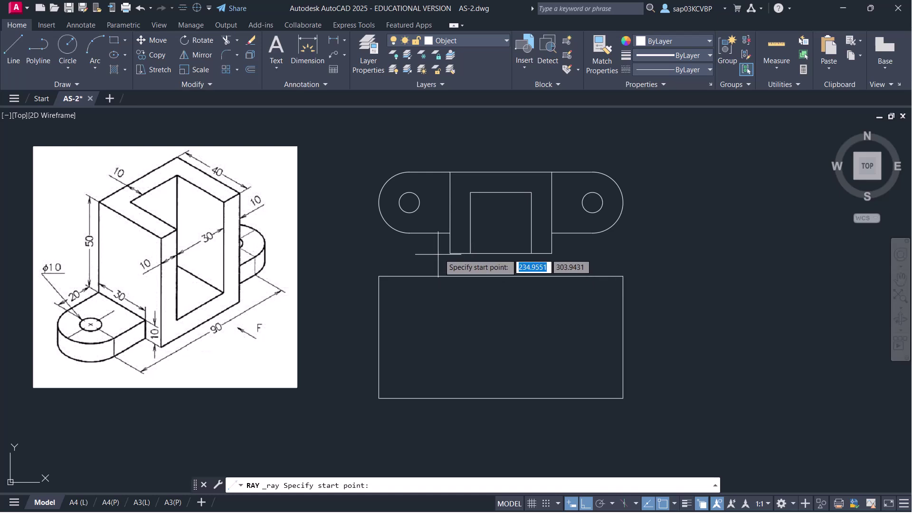
left_click(450, 254)
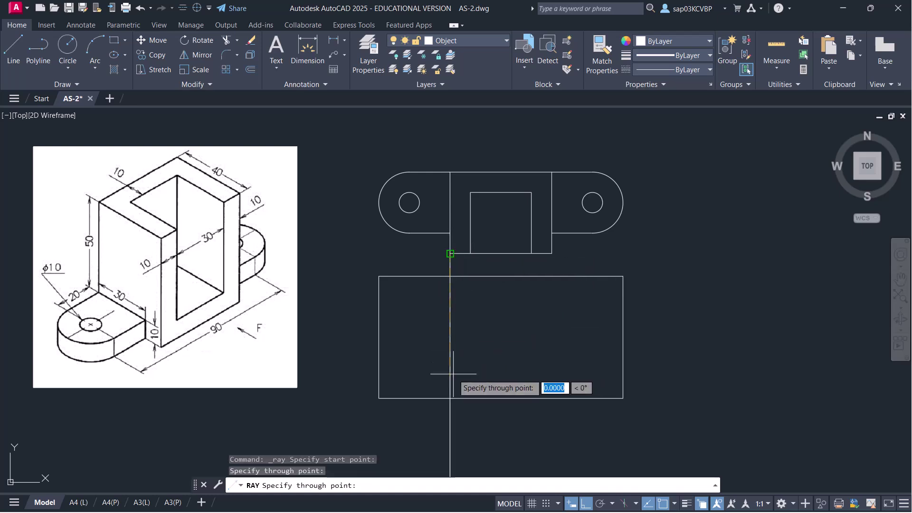
left_click(453, 374)
key("Return")
key("Return")
left_click(470, 254)
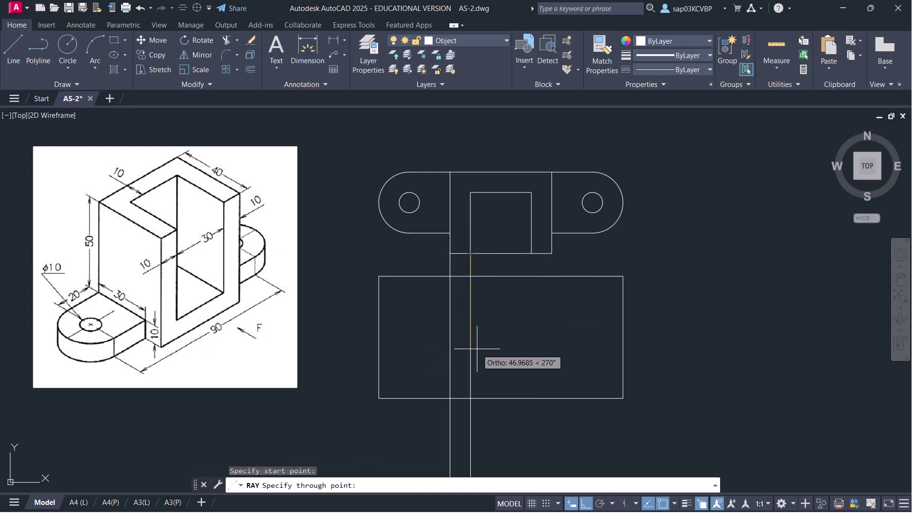
left_click(477, 349)
key("Return")
Step: Drop vertical rays from the right inner line and the square's right edge
key("Return")
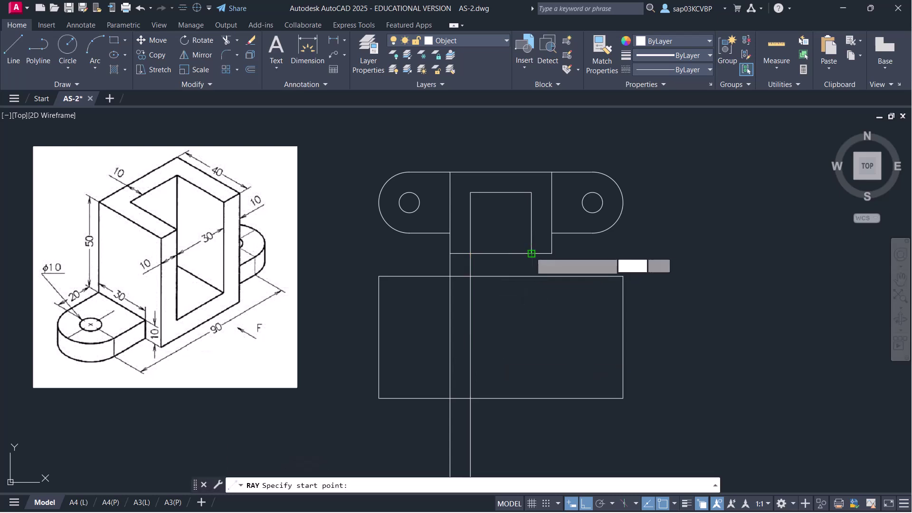
left_click(531, 254)
left_click(534, 321)
key("Return")
key("Return")
key("Escape")
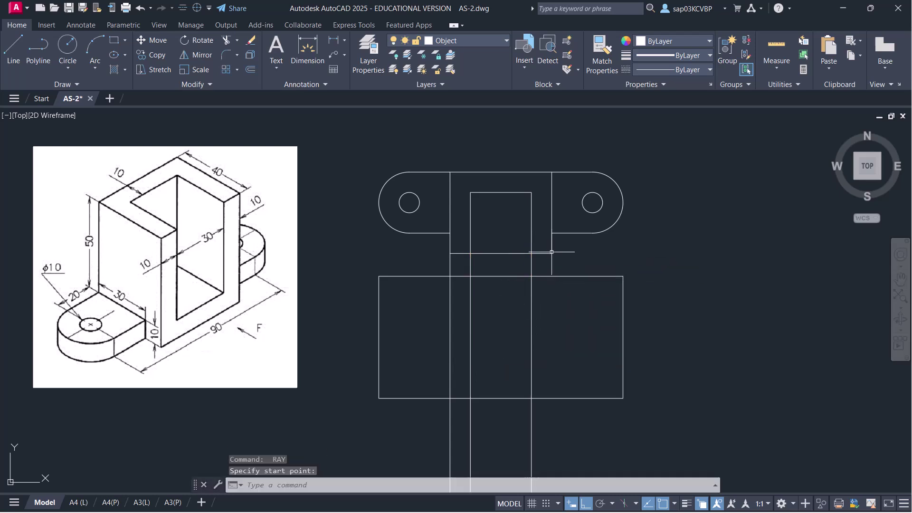
key("Return")
left_click(551, 253)
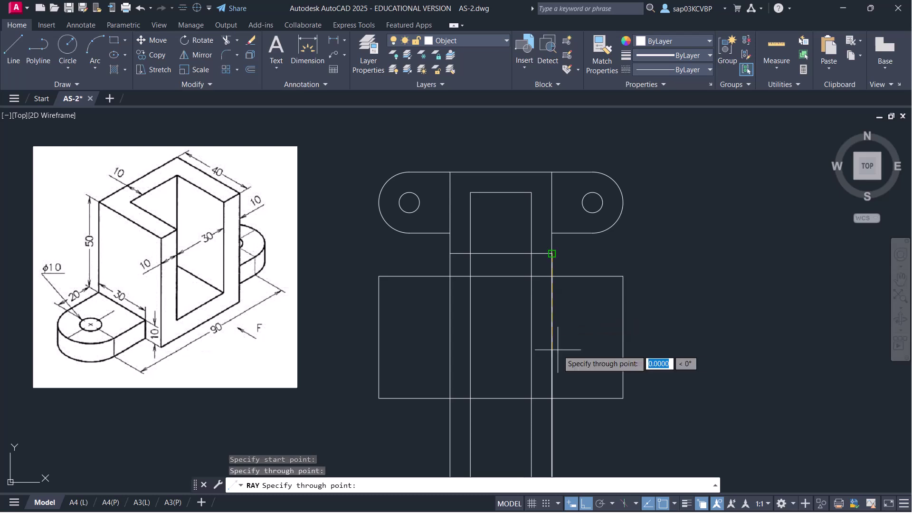
left_click(558, 350)
key("Return")
key("Return")
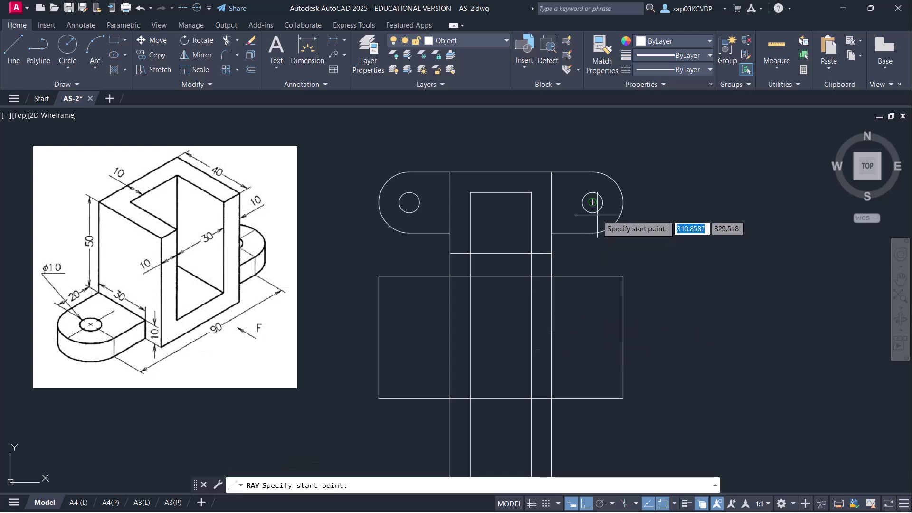
Step: Drop vertical rays from the right and left hole centres through the front view
left_click(597, 215)
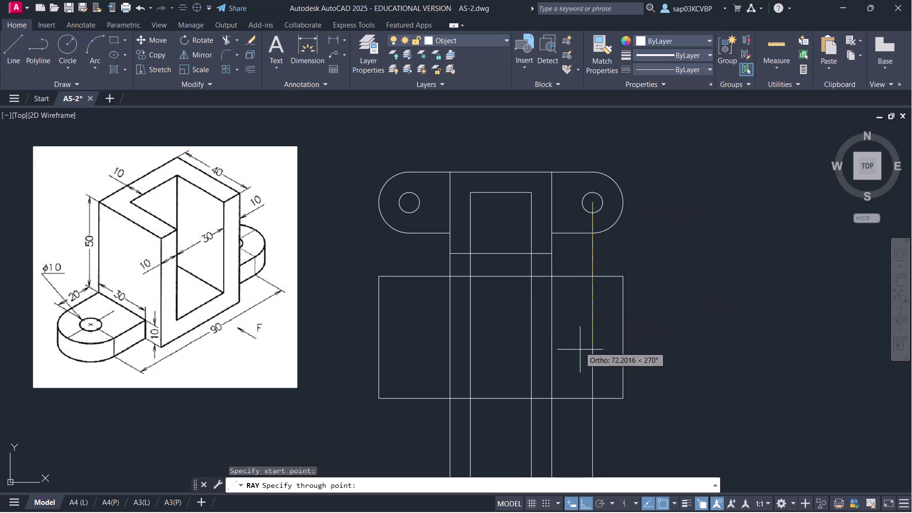
left_click(580, 349)
key("Return")
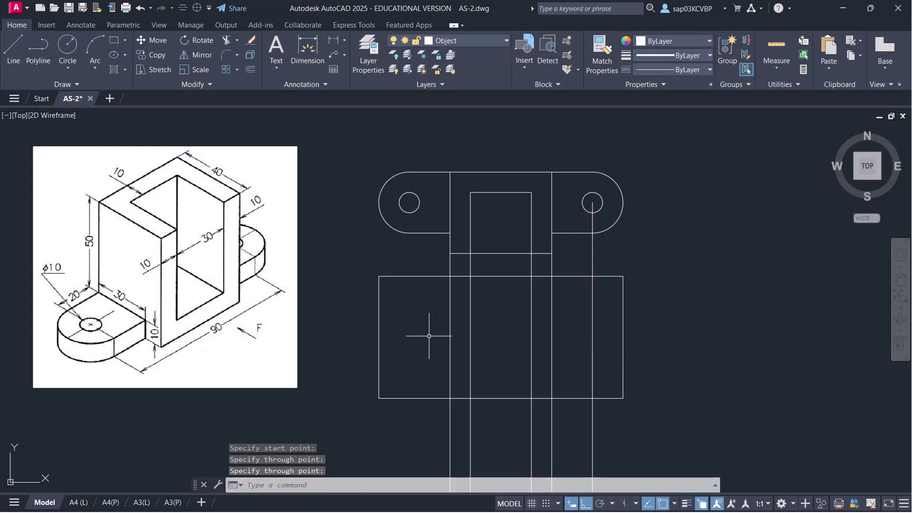
key("Return")
left_click(410, 203)
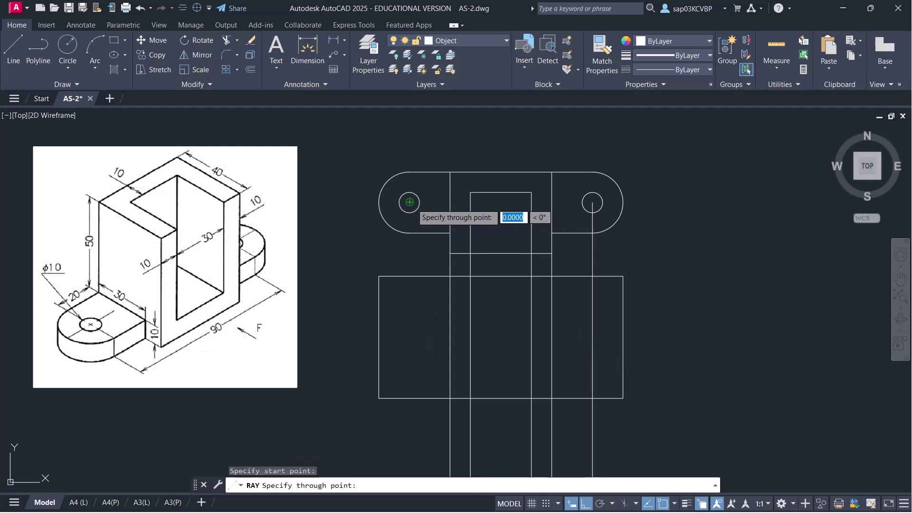
left_click(412, 327)
key("Return")
type("TR")
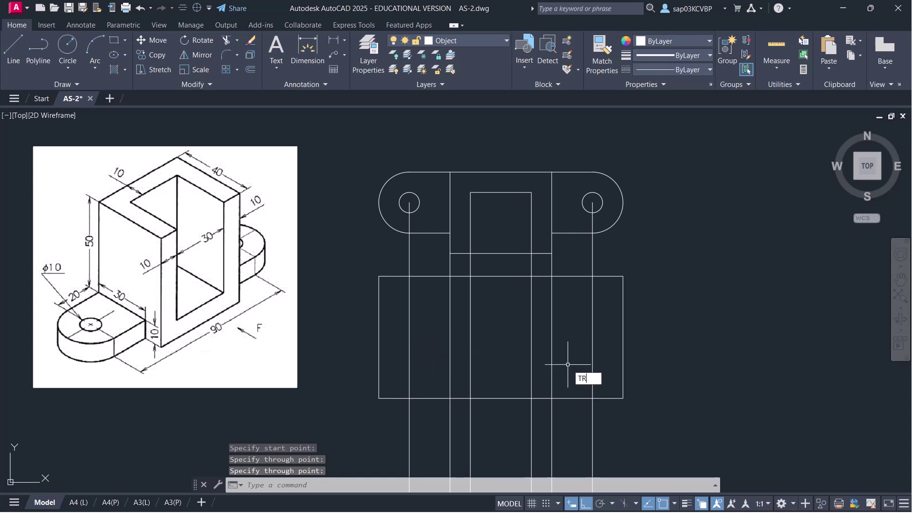
Step: Trim the rays above and below the front-view rectangle, using its edges as cutting boundaries
key("Return")
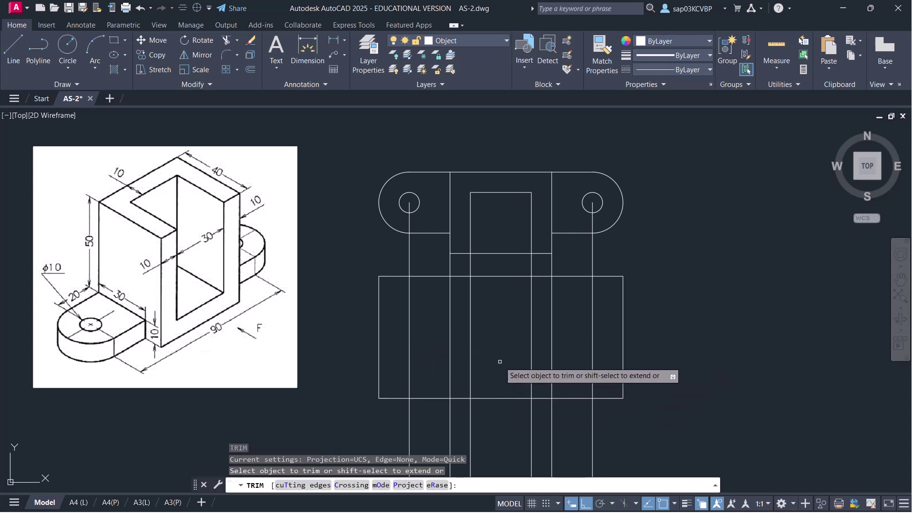
left_click(303, 489)
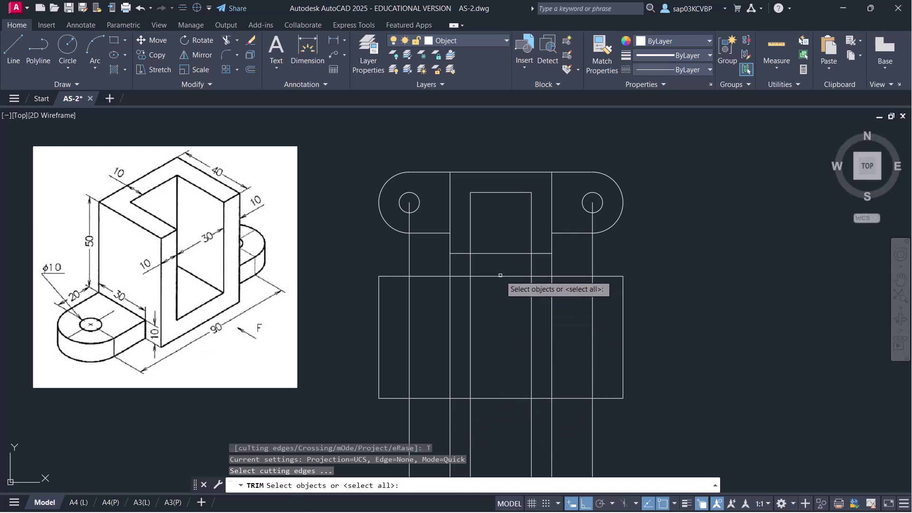
left_click(500, 276)
left_click(496, 399)
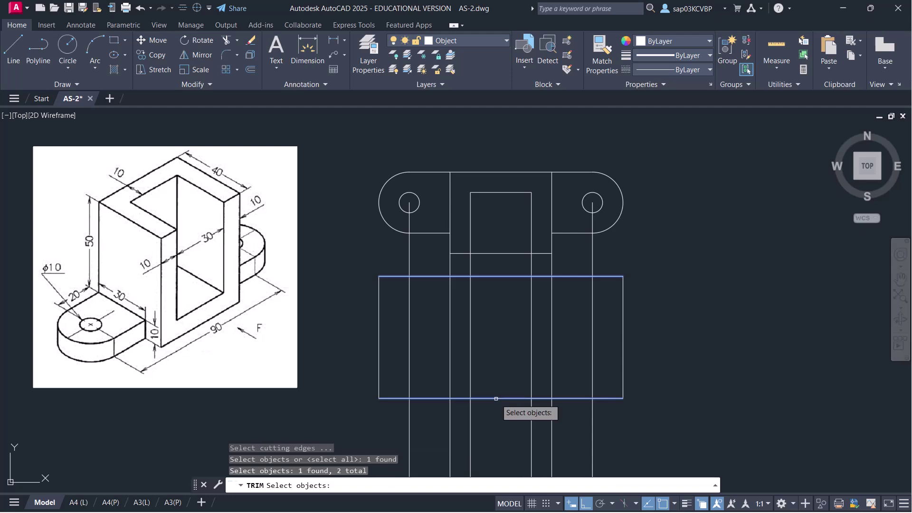
key("Return")
left_click_drag(613, 259, 402, 266)
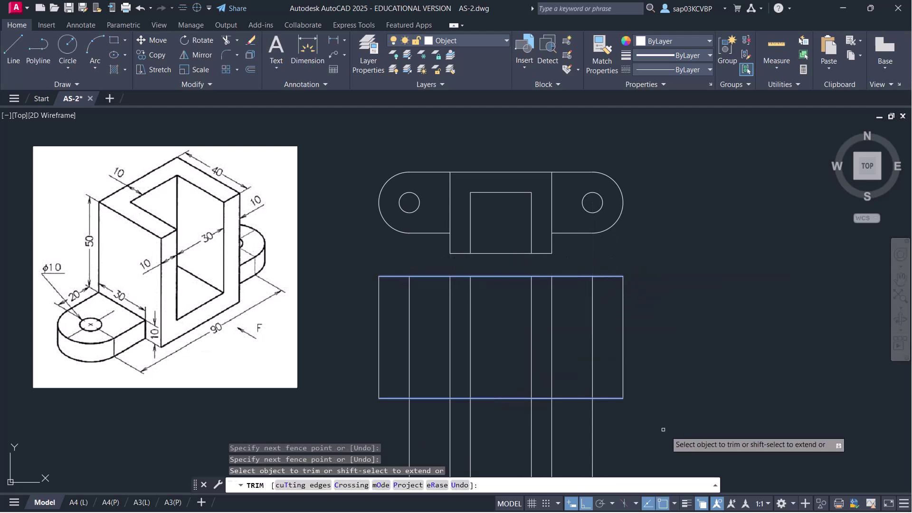
left_click_drag(681, 433, 361, 434)
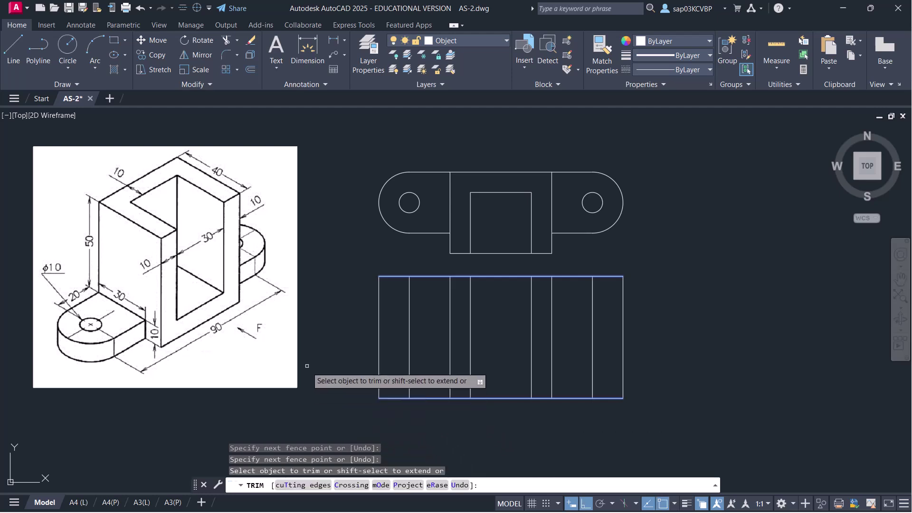
key("Escape")
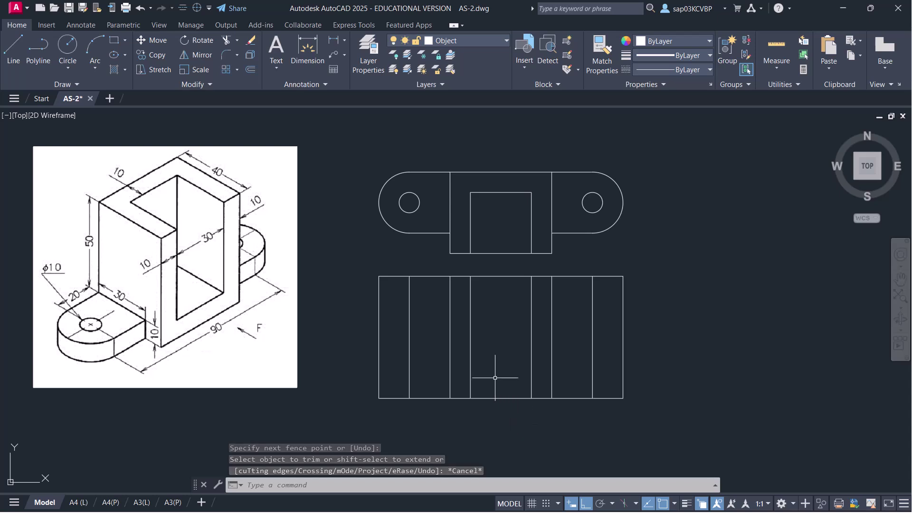
Step: Offset the front view's bottom edge 10 units upward to form the base strip line
type("o")
key("Return")
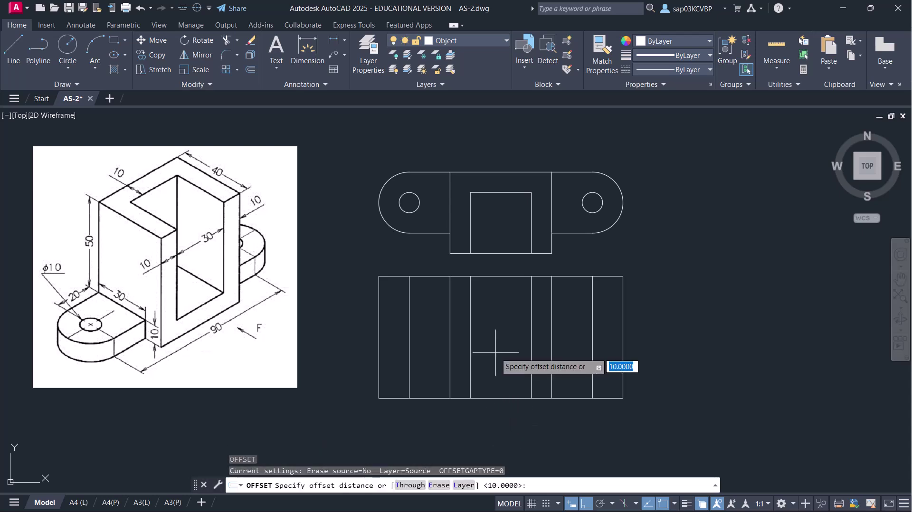
type("10")
key("Return")
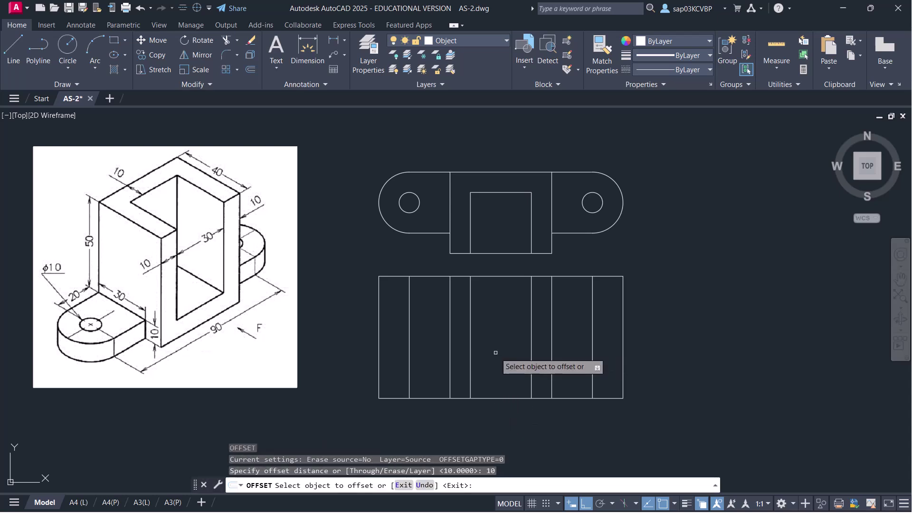
left_click(508, 398)
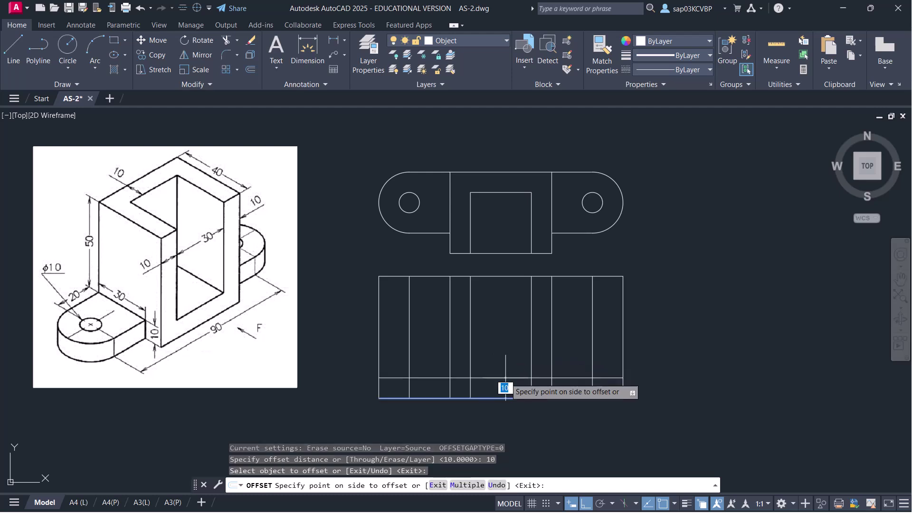
left_click(497, 375)
key("Escape")
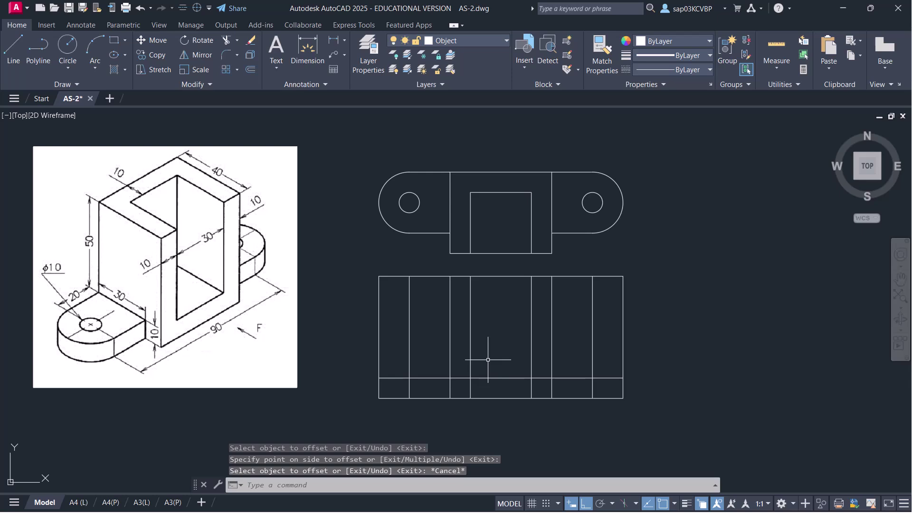
Step: Trim the excess lines around the central block and inside the bottom strip
type("tr")
key("Return")
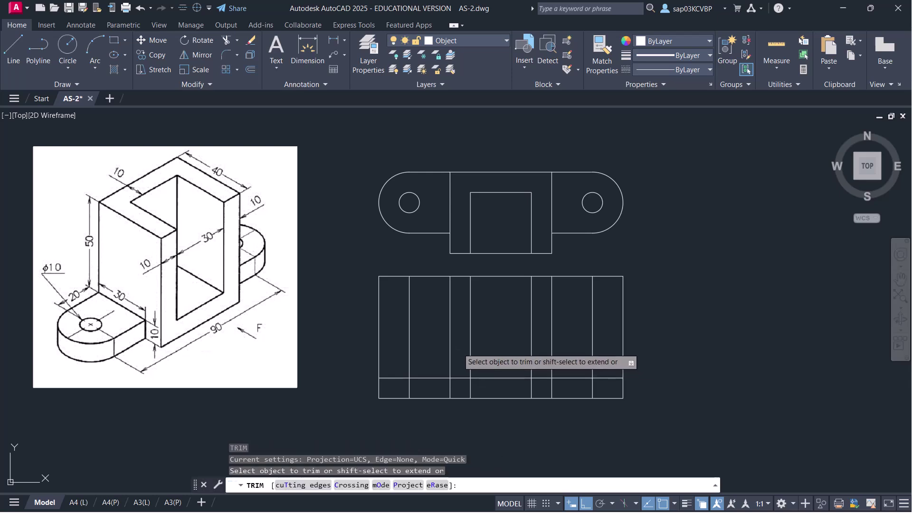
mouse_move(458, 349)
left_mouse_down()
mouse_move(457, 290)
mouse_move(395, 279)
mouse_move(365, 291)
mouse_move(398, 284)
left_mouse_up()
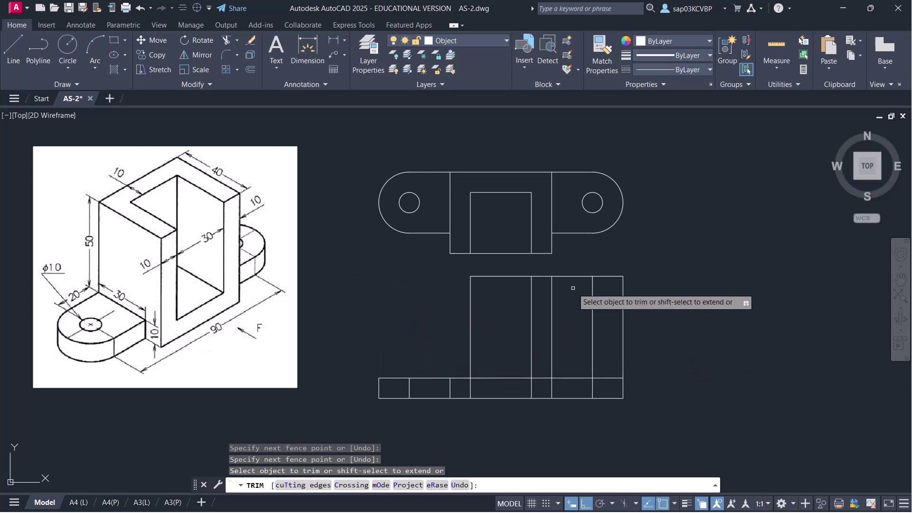
key("ctrl+z")
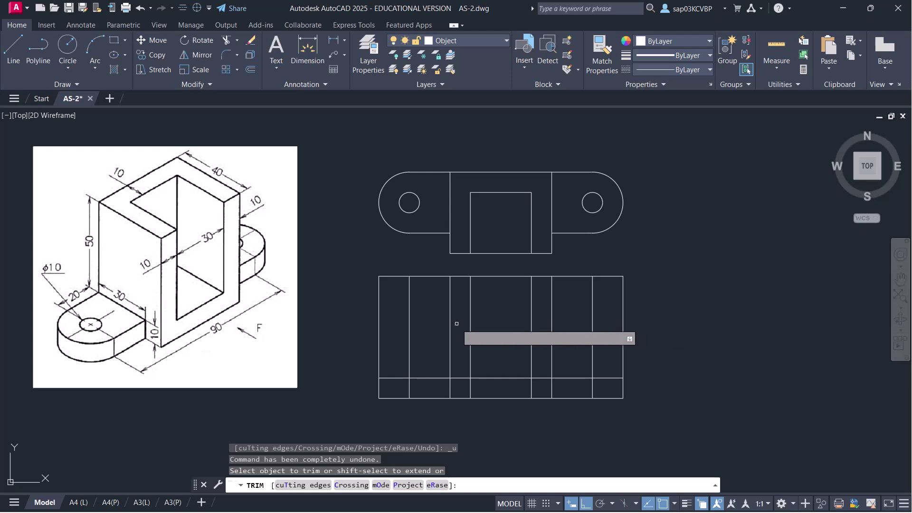
mouse_move(437, 302)
left_mouse_down()
mouse_move(415, 323)
mouse_move(394, 301)
mouse_move(388, 326)
left_mouse_up()
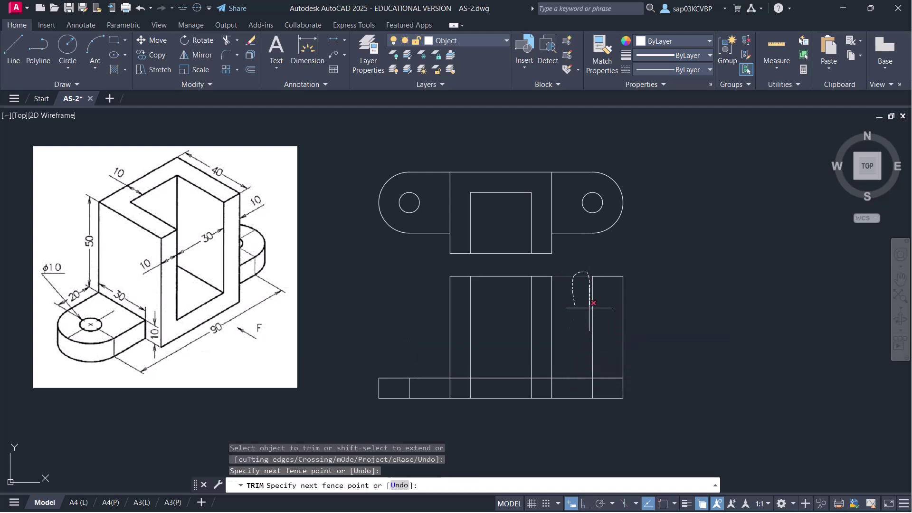
left_click_drag(573, 291, 600, 344)
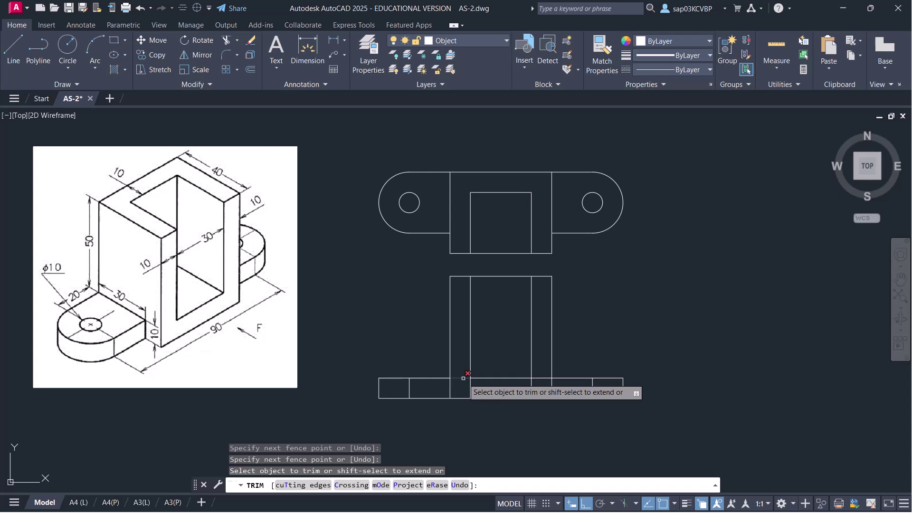
left_click(470, 386)
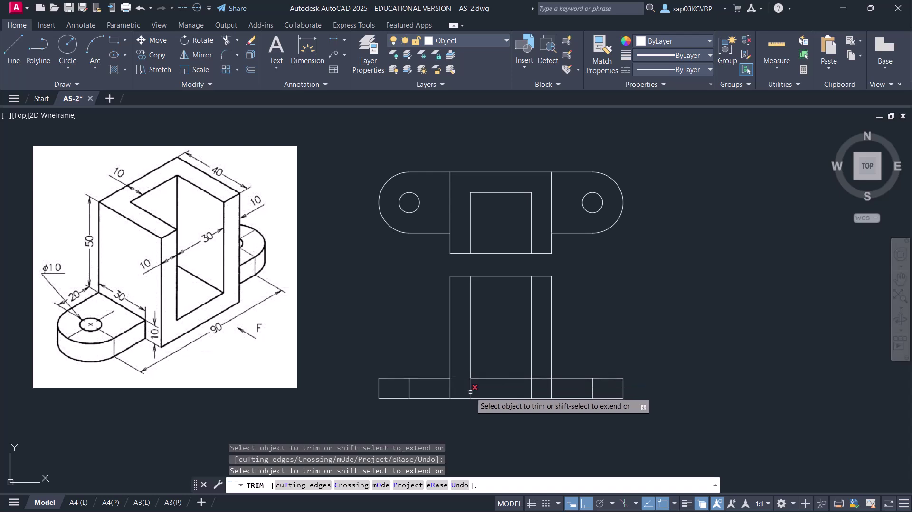
left_click(531, 390)
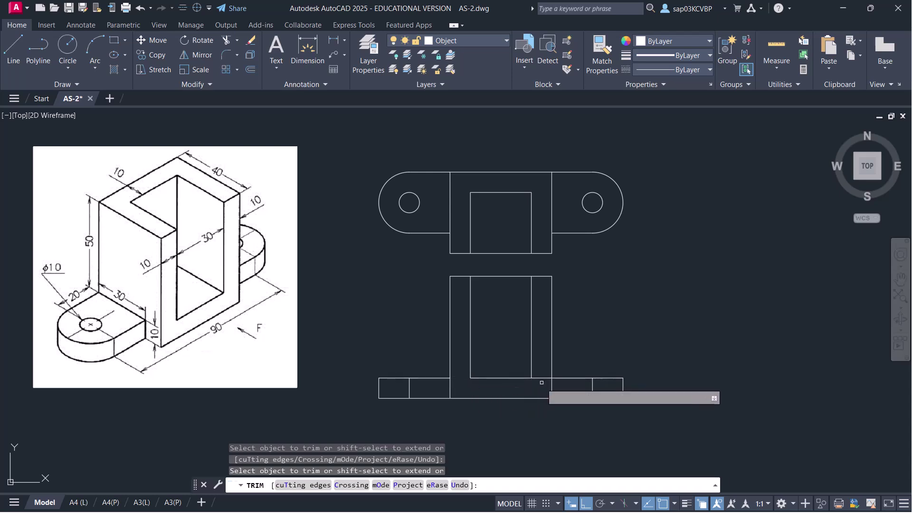
left_click(552, 392)
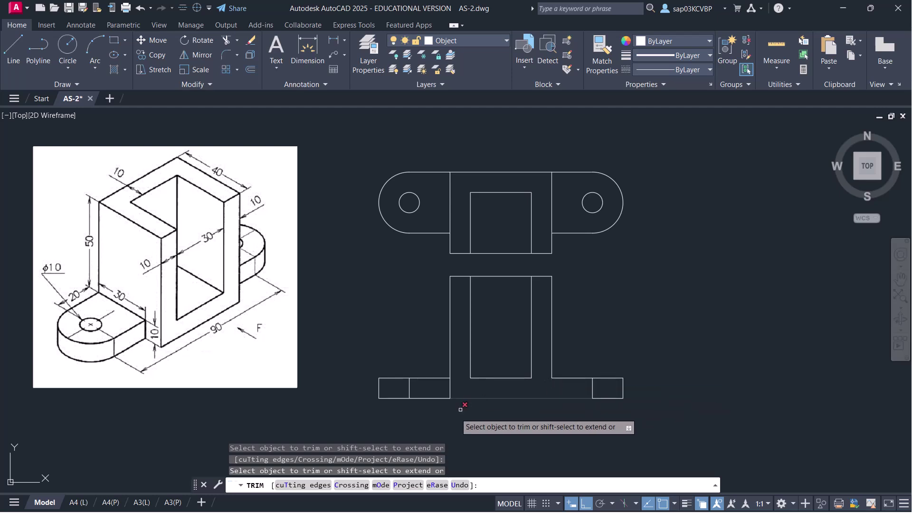
scroll(416, 412, "up", 4)
scroll(413, 366, "down", 2)
scroll(412, 376, "down", 2)
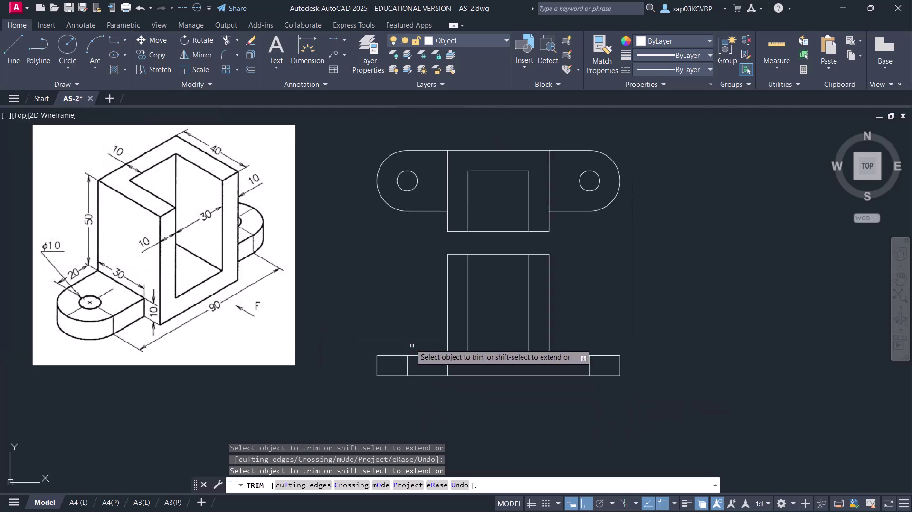
key("Escape")
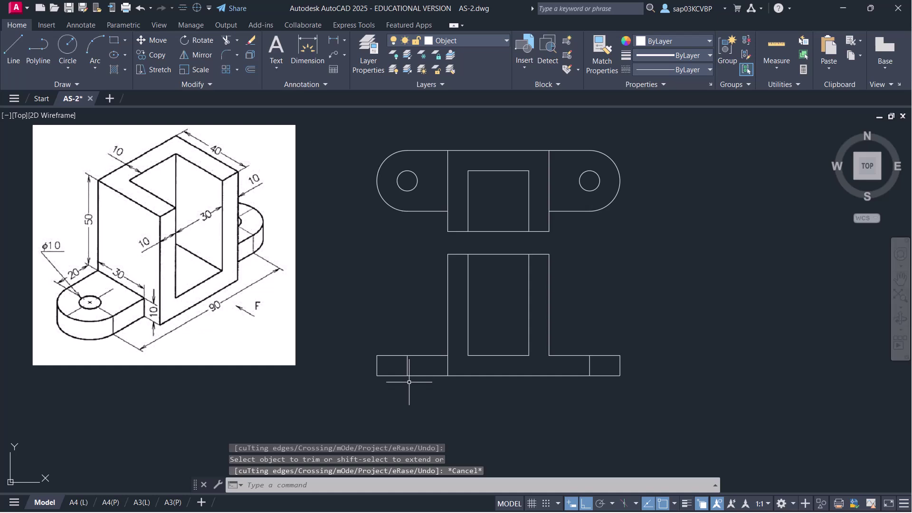
Step: Erase the short stray vertical lines in the left and right base tabs
left_click(400, 350)
left_click(419, 385)
key("Delete")
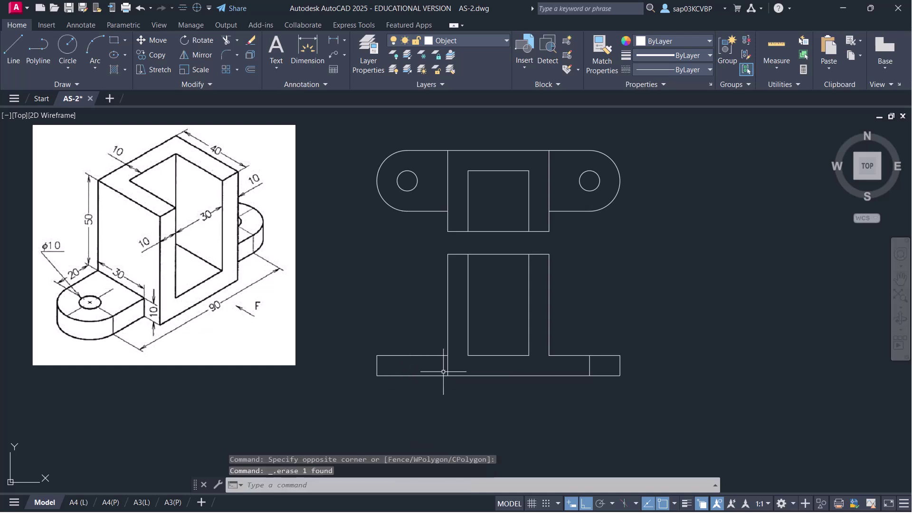
left_click(602, 365)
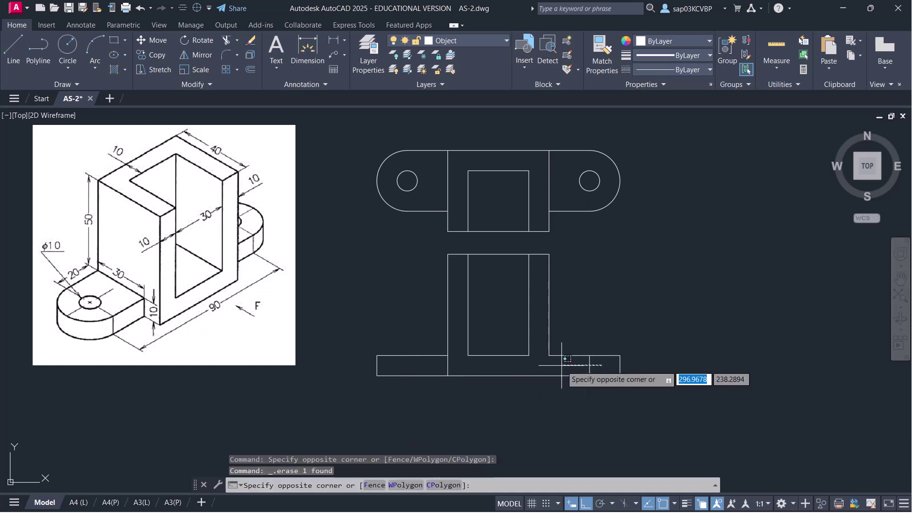
left_click(562, 365)
key("Delete")
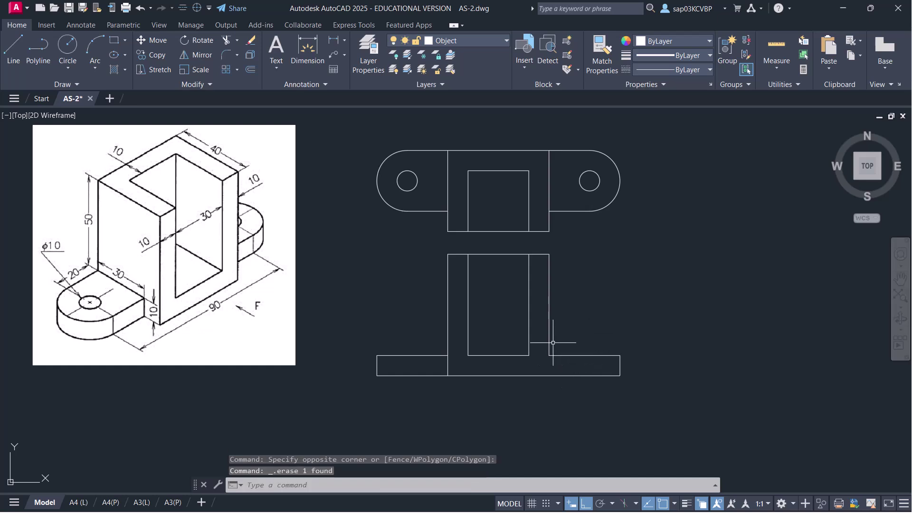
type("EX")
Step: Extend the right vertical edge down to the base and save AS-2.dwg
key("Return")
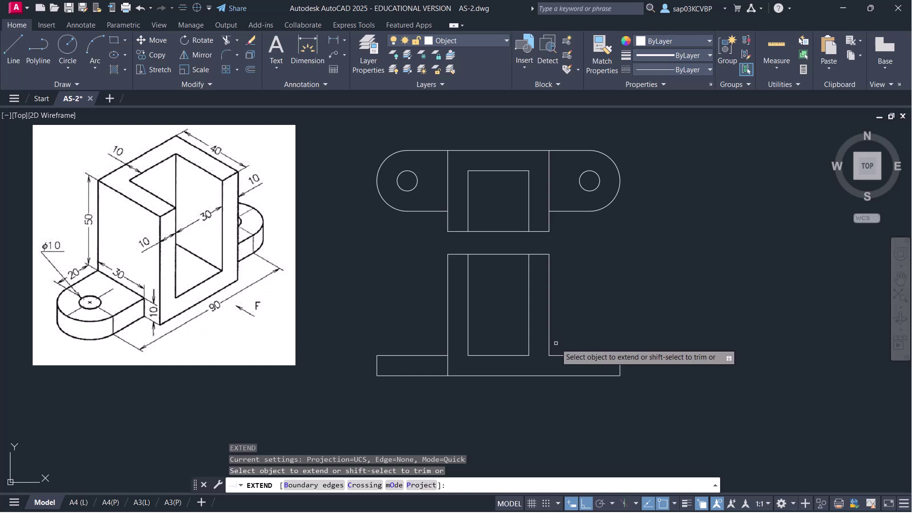
left_click(550, 338)
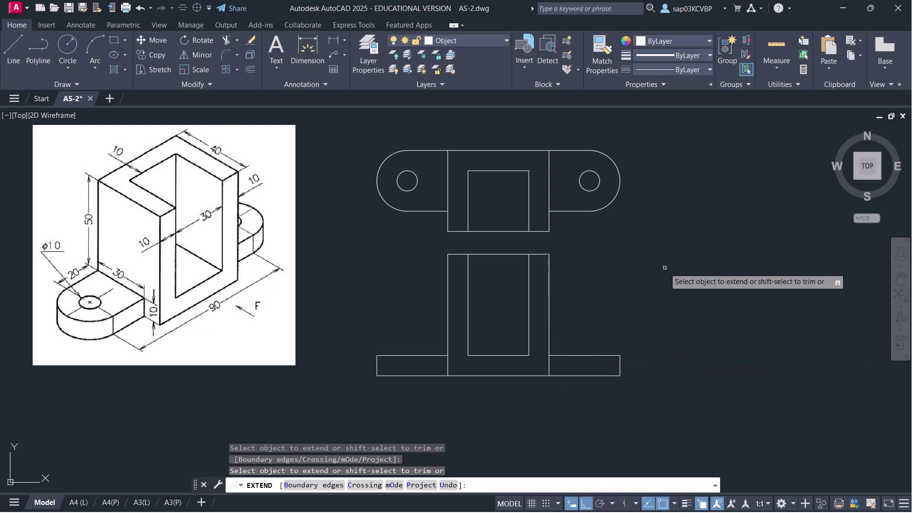
right_click(665, 267)
left_click(678, 273)
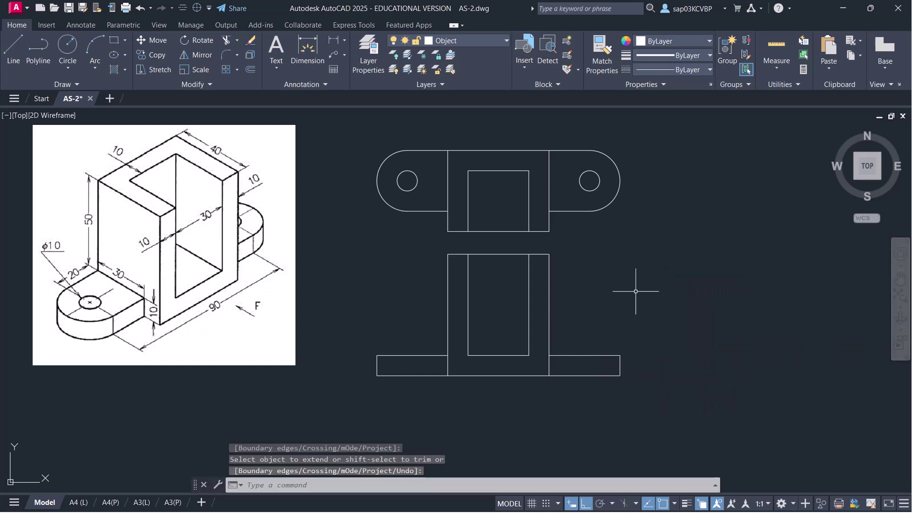
key("ctrl+s")
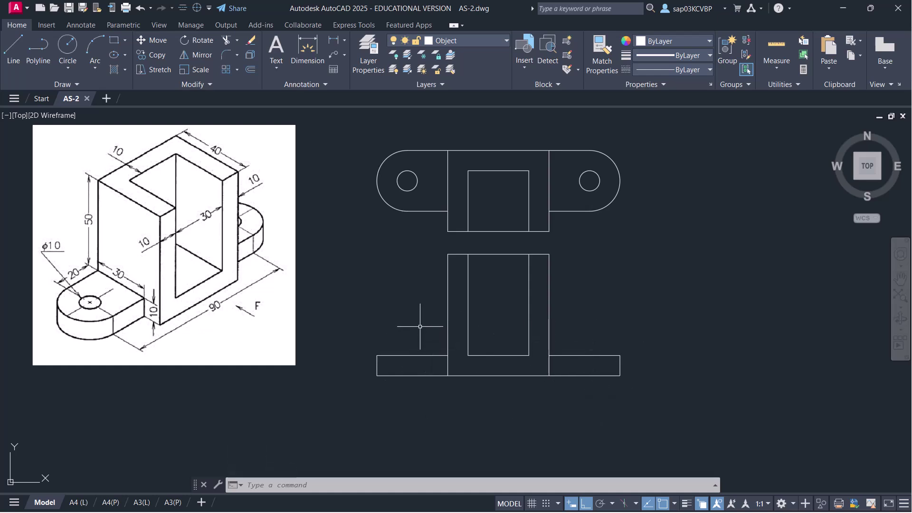
Step: On the Centerline layer, place centre marks on both lug holes in the top view
left_click(457, 42)
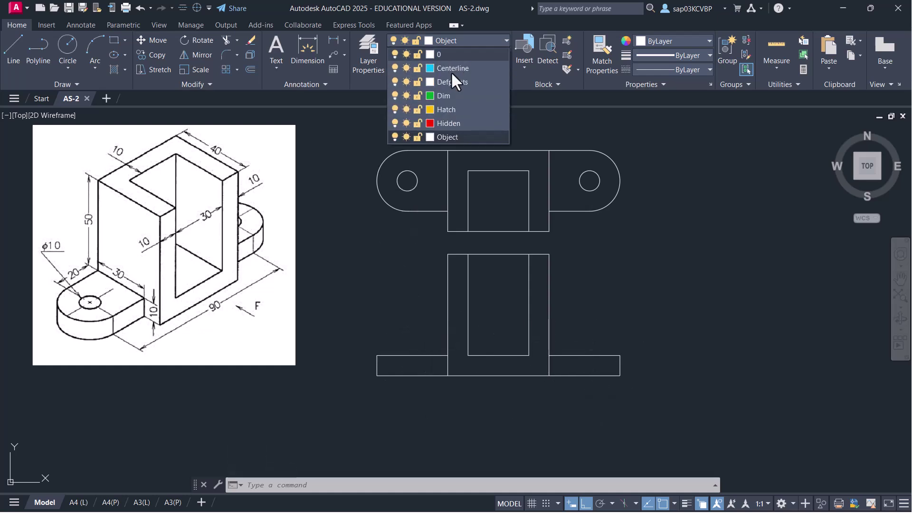
left_click(454, 67)
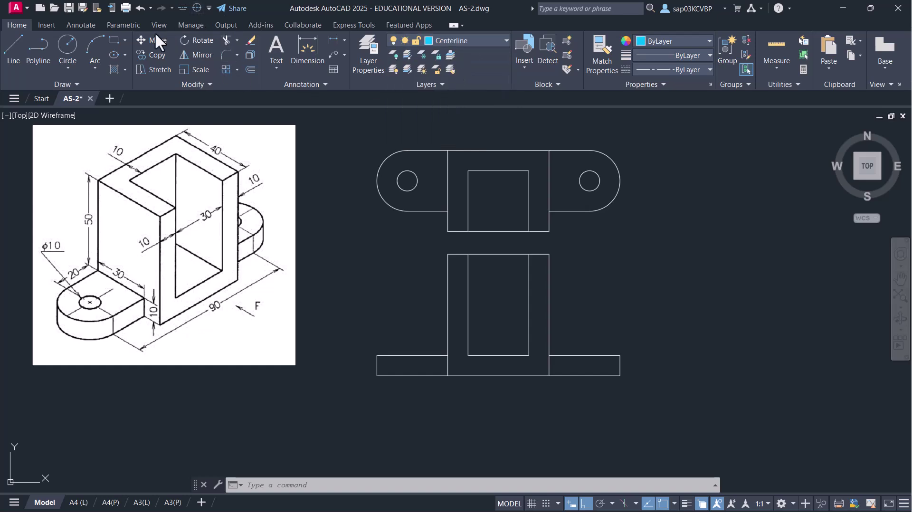
left_click(81, 26)
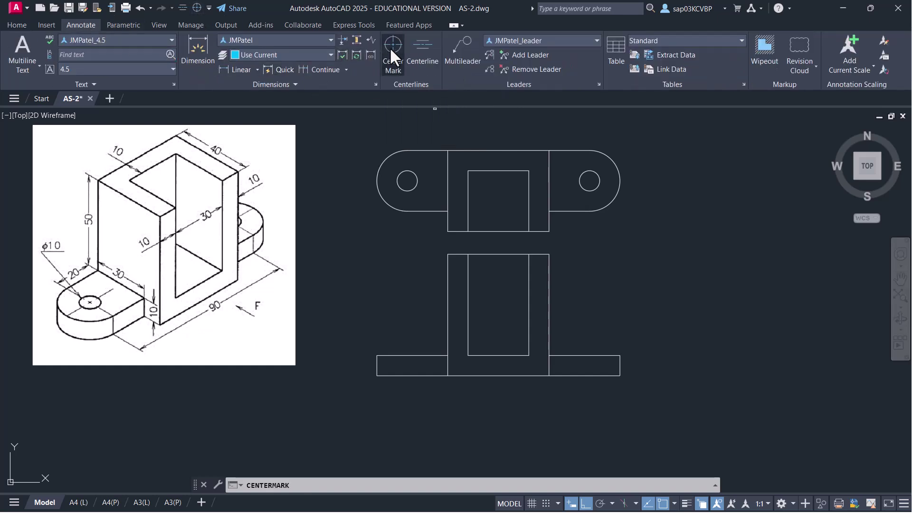
scroll(364, 207, "up", 2)
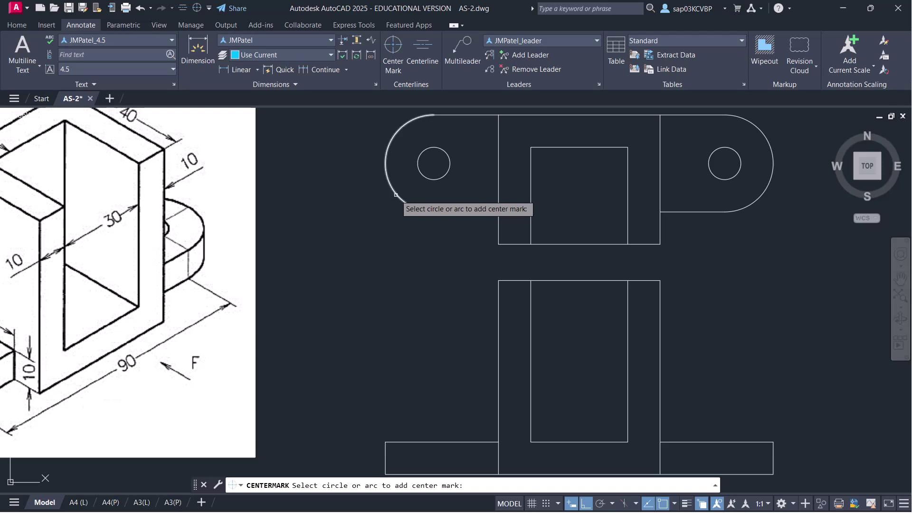
left_click(396, 195)
left_click(758, 198)
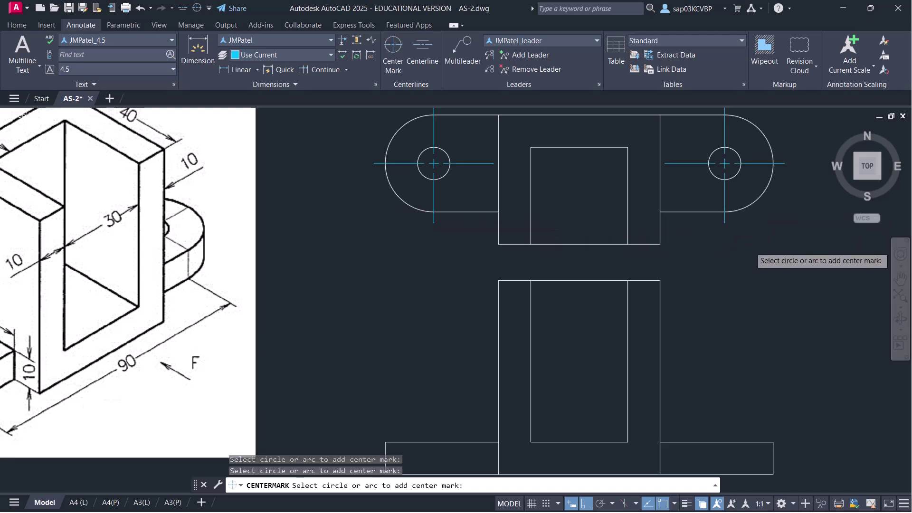
scroll(732, 255, "down", 3)
scroll(490, 280, "up", 2)
key("Return")
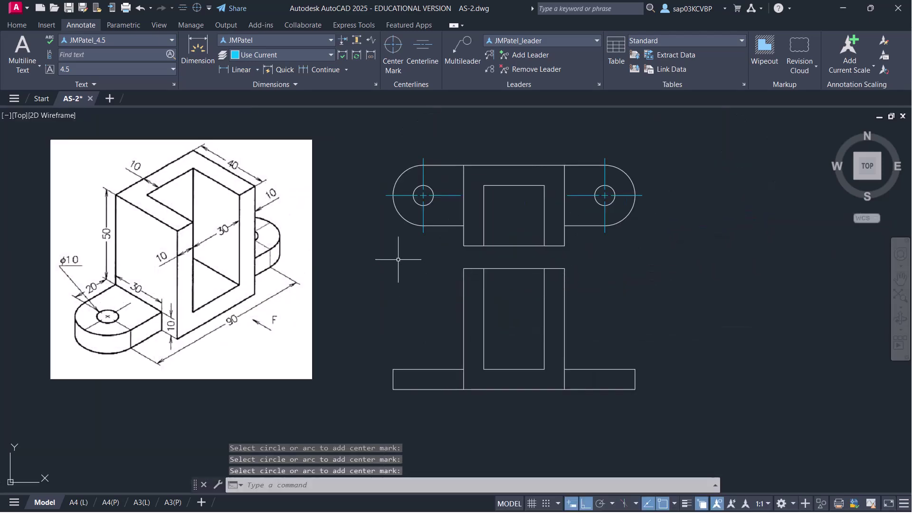
Step: Draw a vertical centreline through the left base tab, aligned with the left hole
left_click(18, 27)
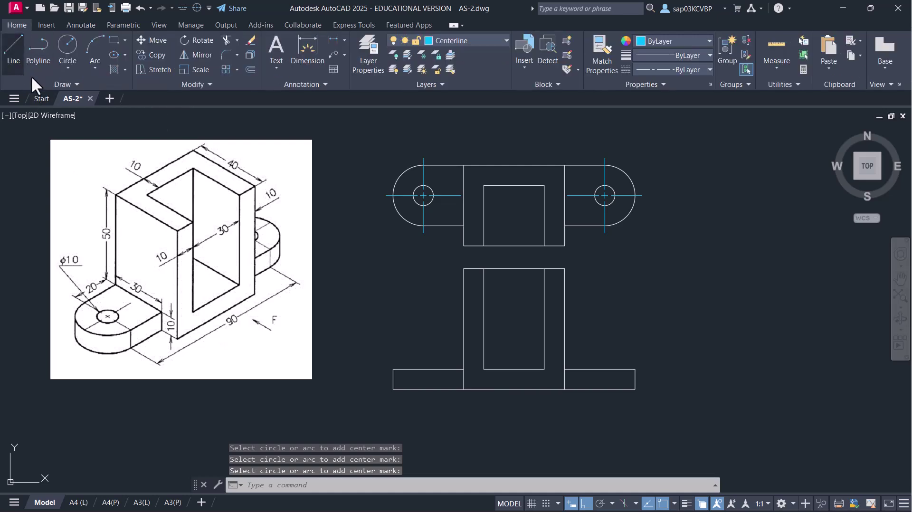
left_click(14, 53)
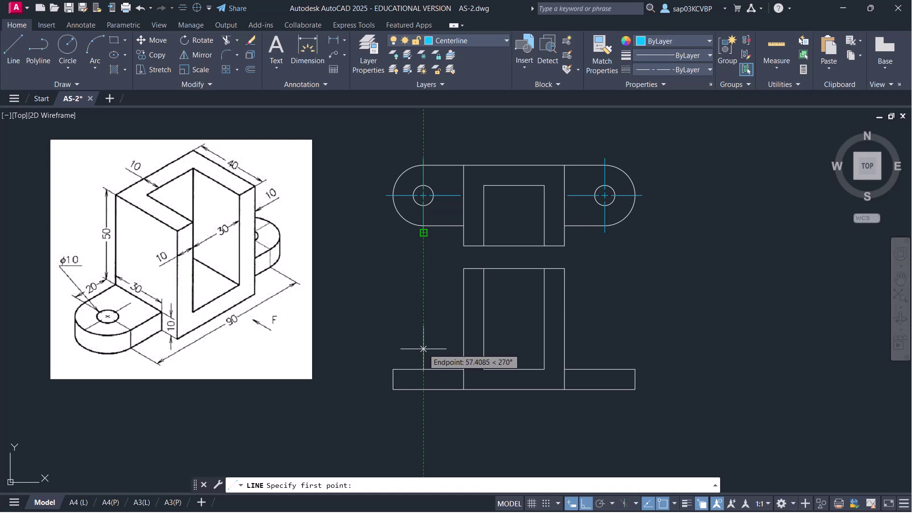
left_click(424, 354)
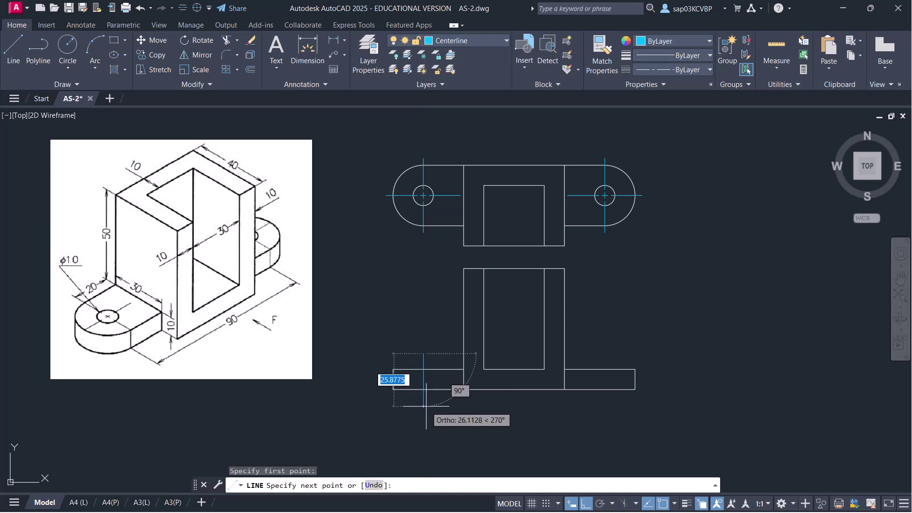
left_click(424, 403)
key("Return")
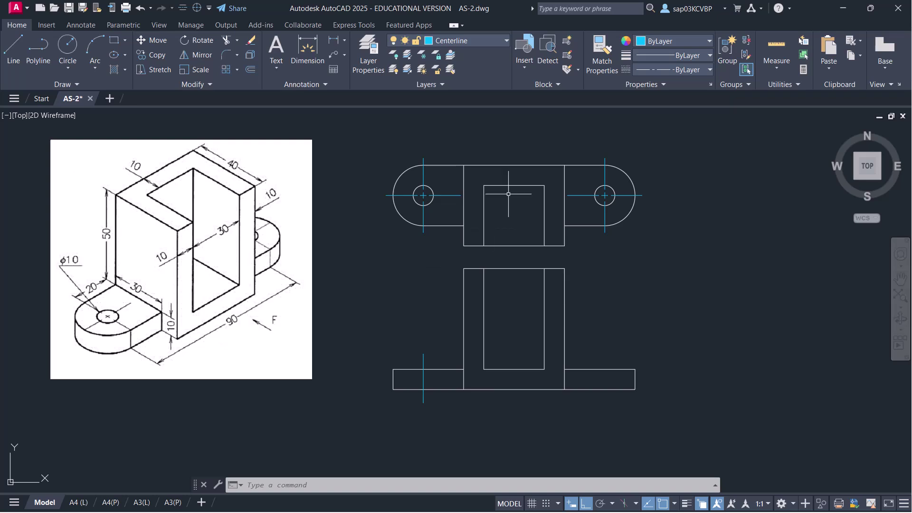
left_click(475, 41)
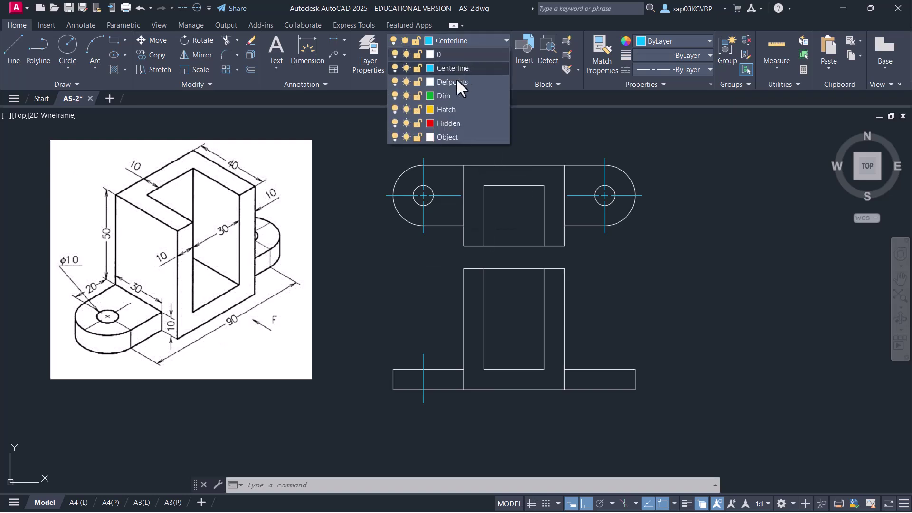
Step: On the Hidden layer, draw a 10-long vertical hidden line 5 units along the left tab's top edge
left_click(443, 127)
left_click(13, 58)
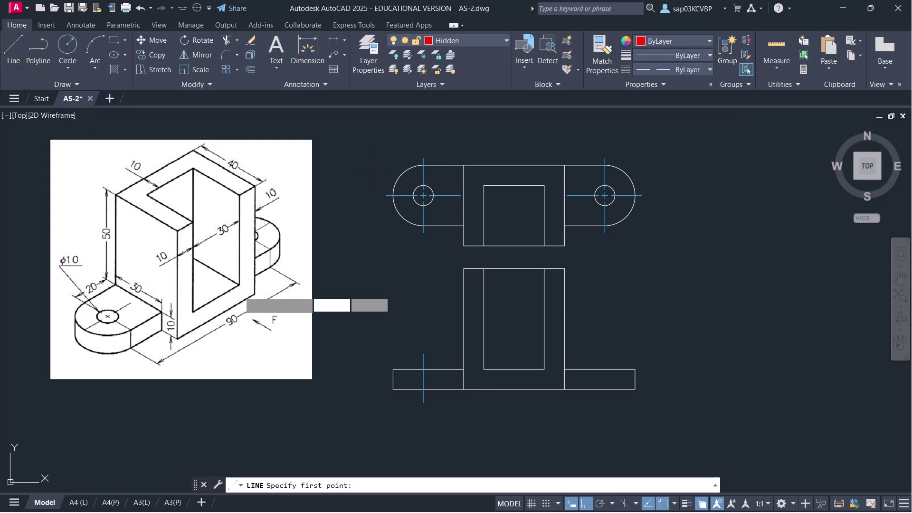
scroll(366, 343, "up", 2)
scroll(402, 308, "down", 2)
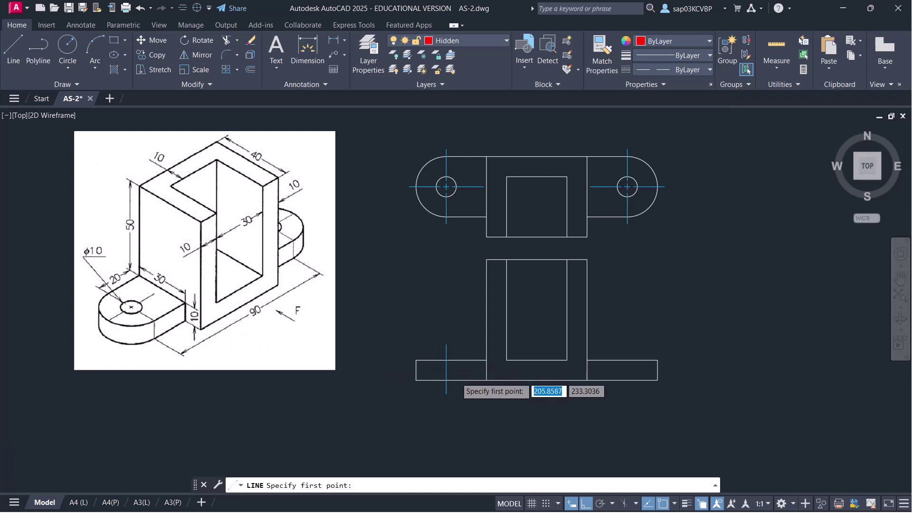
scroll(459, 375, "up", 3)
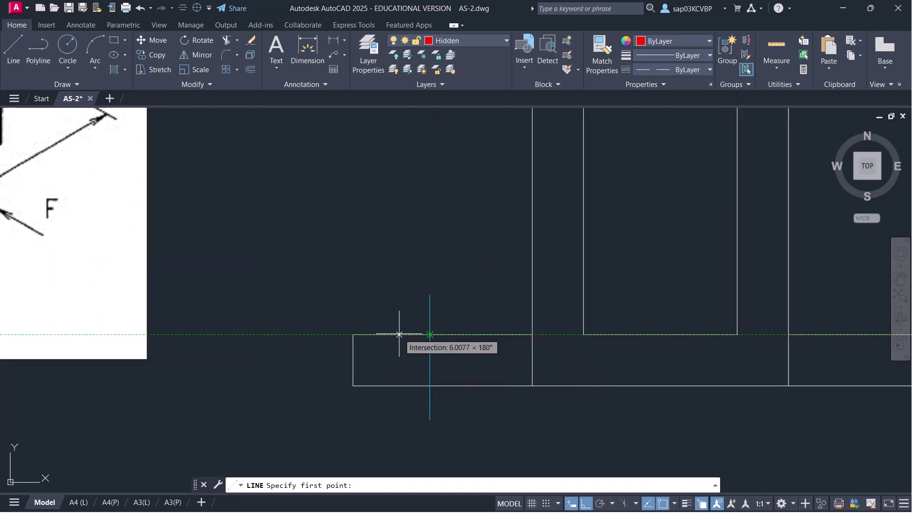
type("5")
key("Return")
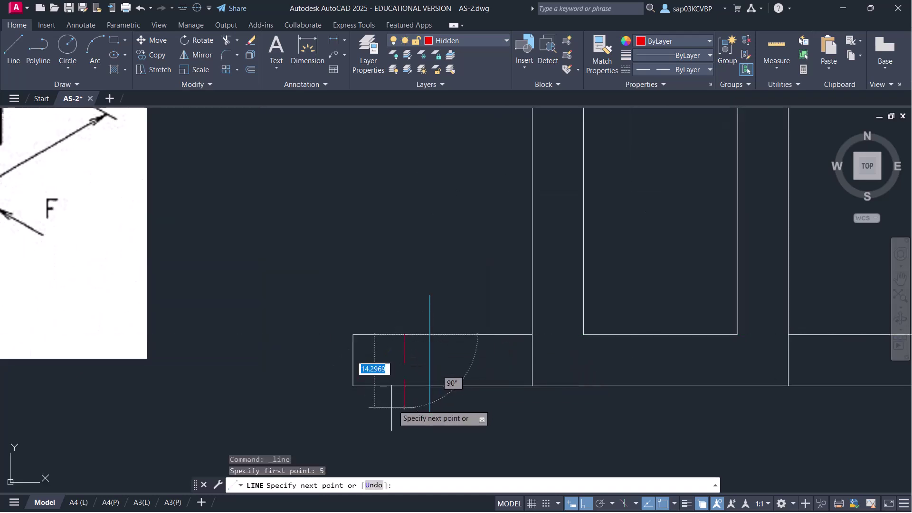
type("10")
key("Return")
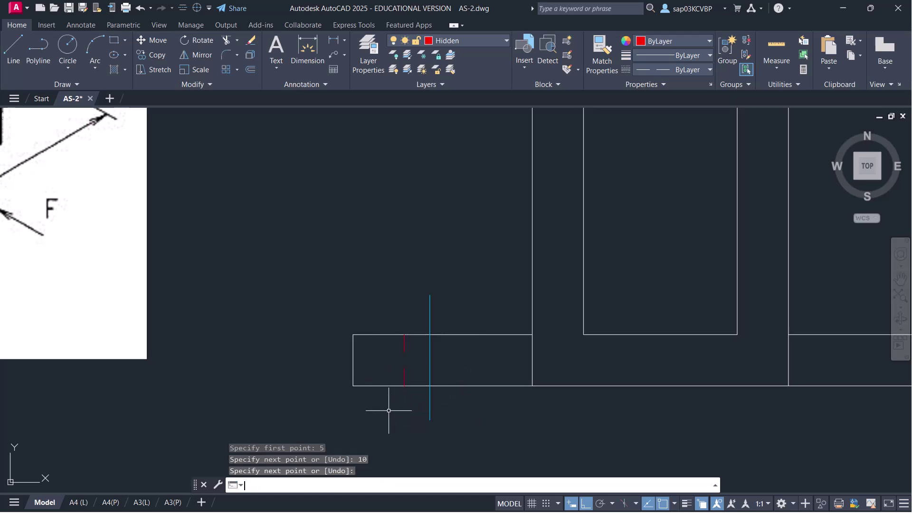
key("Return")
Step: Mirror the hidden line across the left tab's centreline to form the hole's other edge
type("MI")
key("Return")
left_click(419, 351)
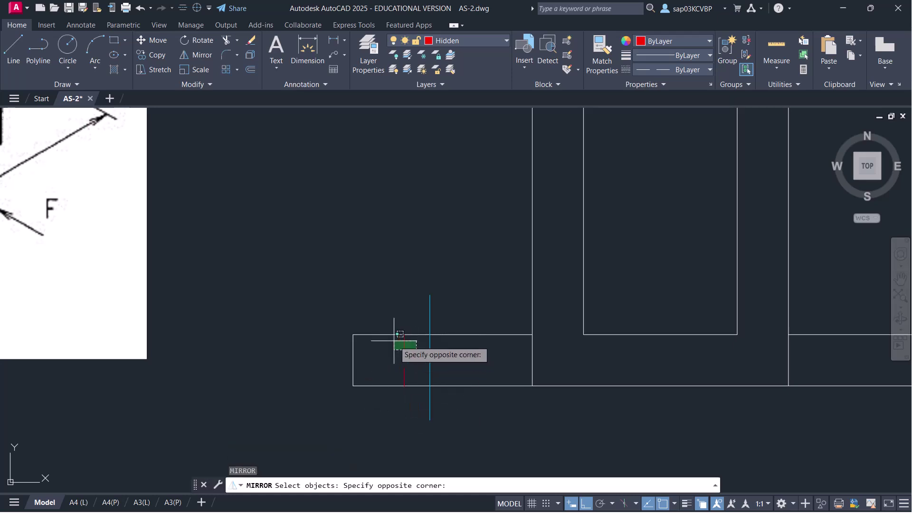
left_click(394, 314)
key("Return")
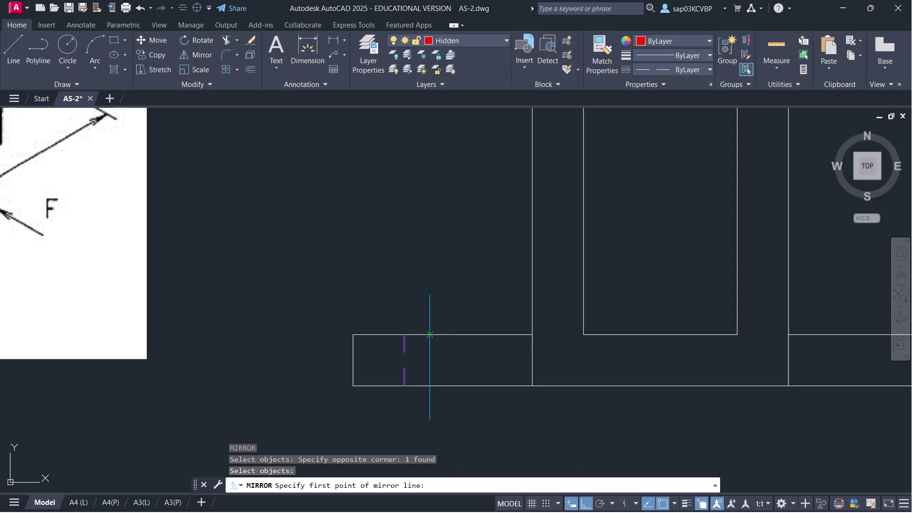
left_click(430, 335)
left_click(428, 244)
key("Return")
scroll(428, 241, "down", 2)
scroll(437, 242, "down", 1)
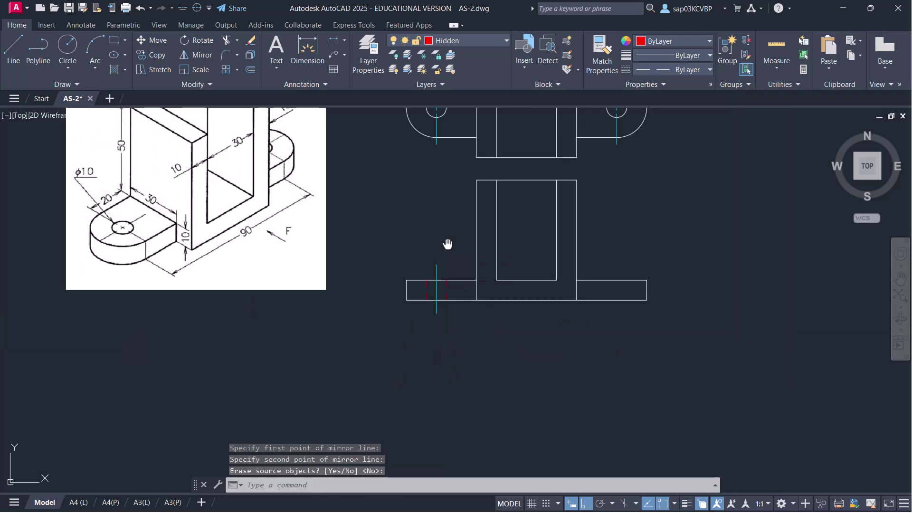
middle_click_drag(448, 244, 418, 357)
Step: Set the linetype scale to 0.5
type("S")
key("Return")
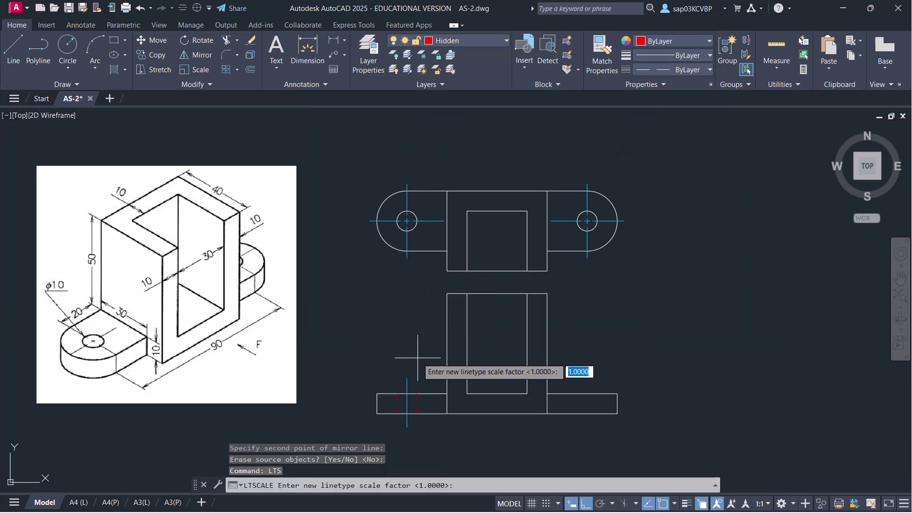
type("0.5")
key("Return")
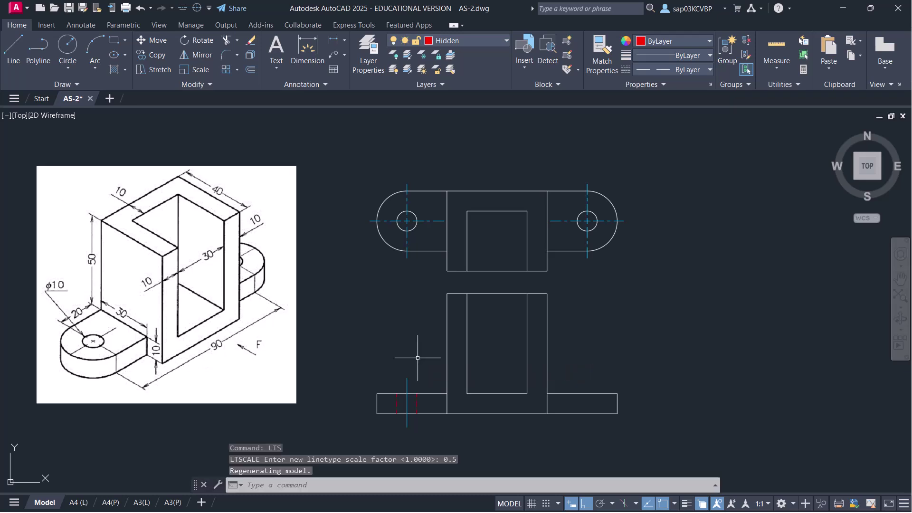
type("MI")
Step: Mirror the left tab's centreline and hidden lines onto the right base tab, then save
key("Return")
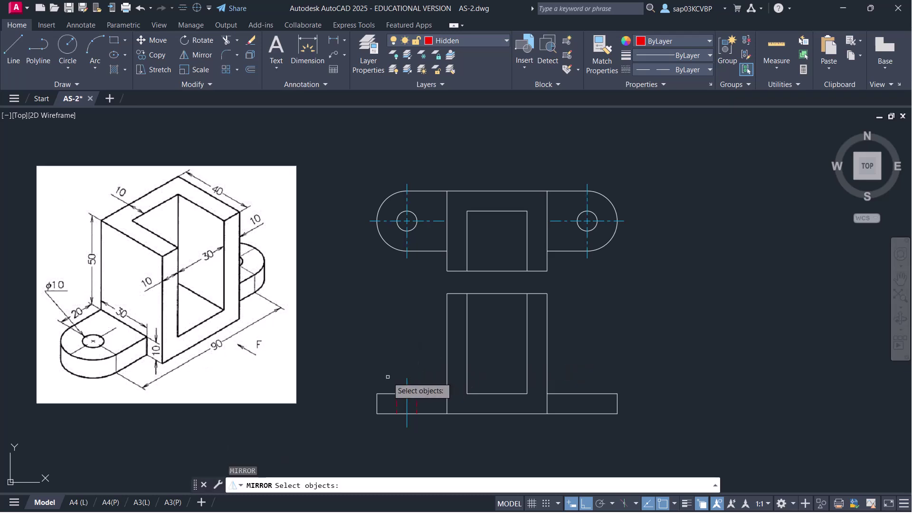
left_click(388, 377)
left_click(433, 431)
key("Return")
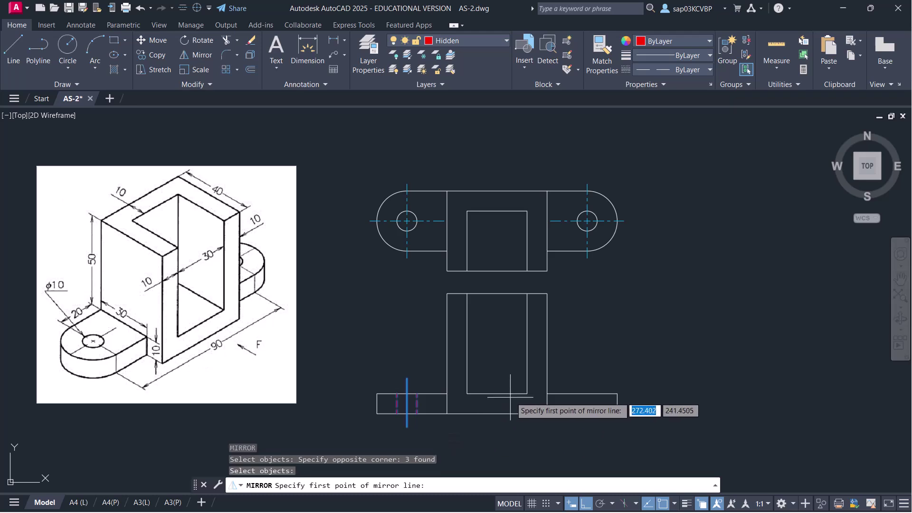
left_click(497, 393)
left_click(495, 365)
key("Return")
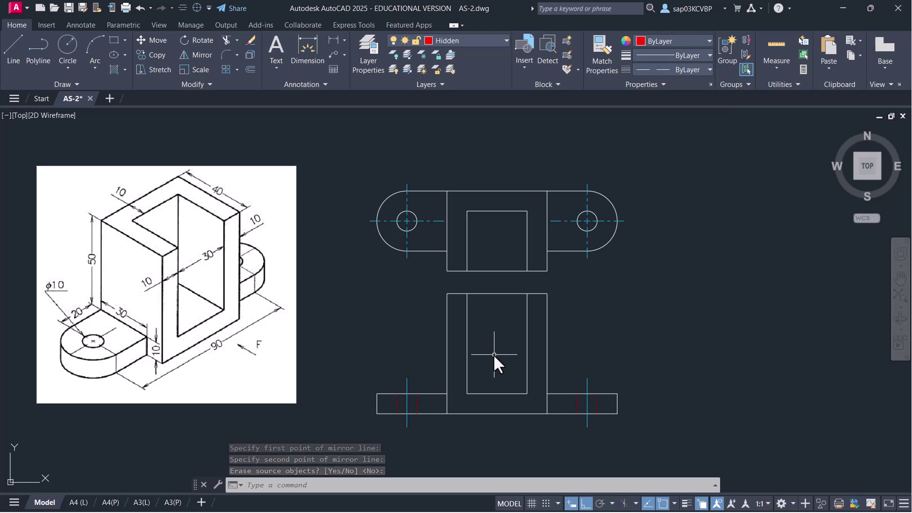
middle_click_drag(594, 341, 580, 338)
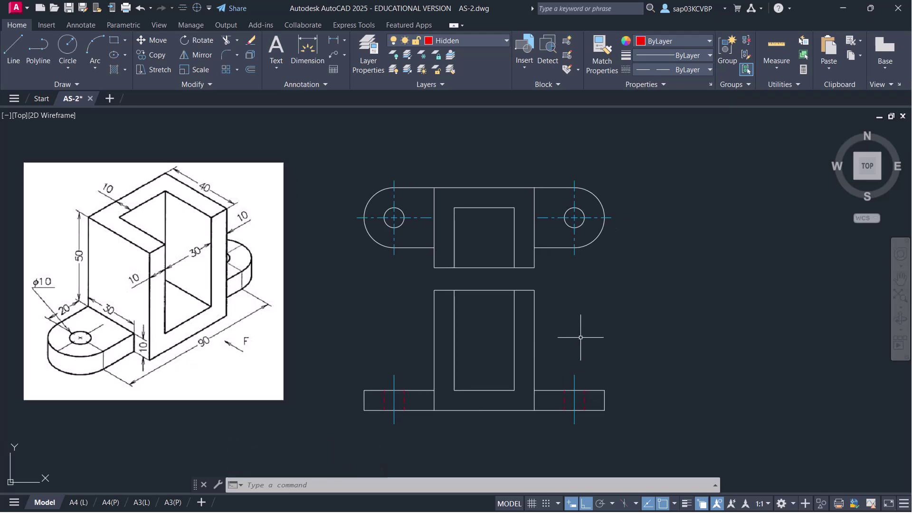
key("ctrl+s")
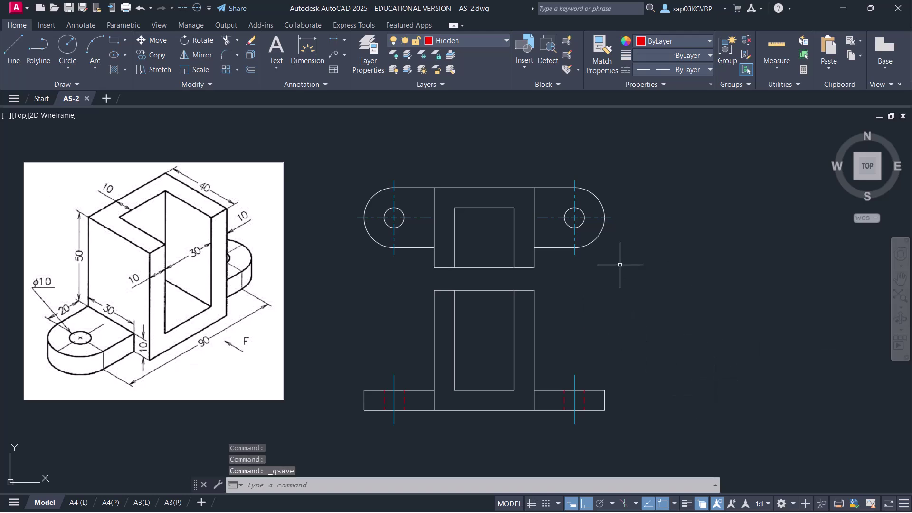
Step: On the Object layer, draw a 40 × 60 side-view rectangle level with the base
left_click(474, 37)
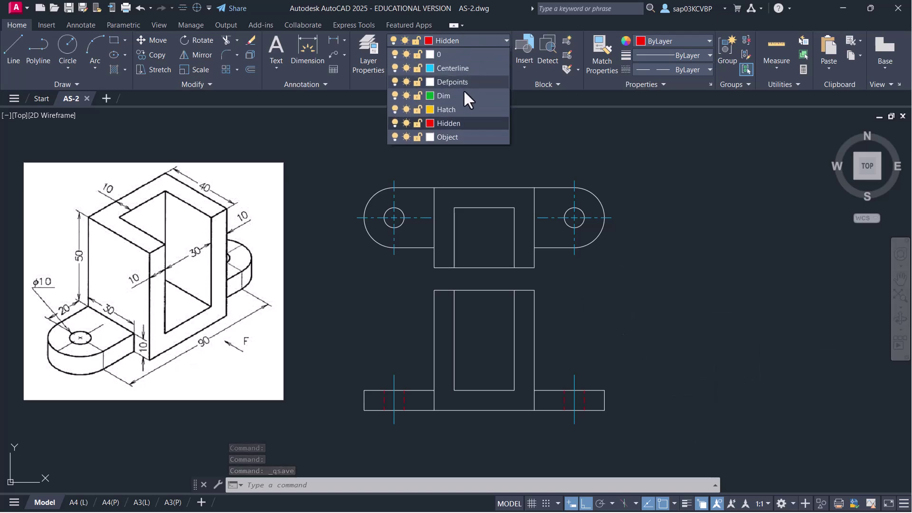
left_click(460, 137)
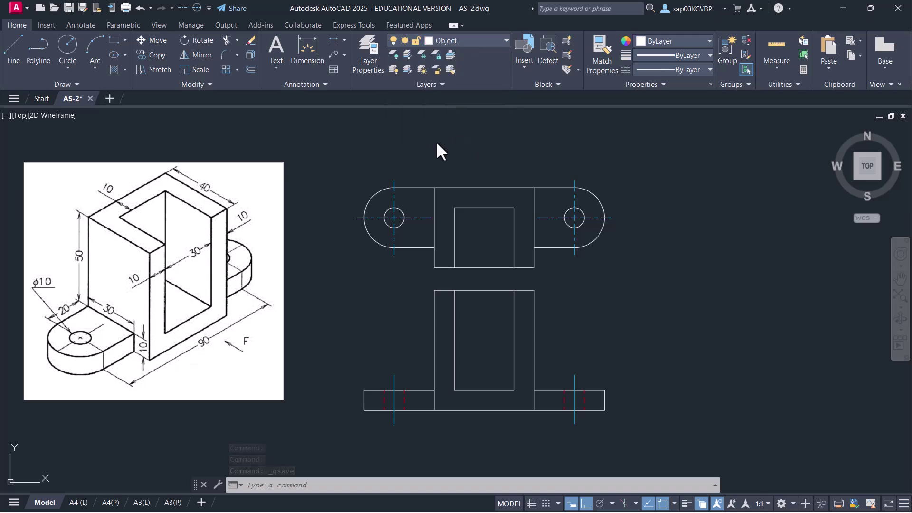
left_click(123, 42)
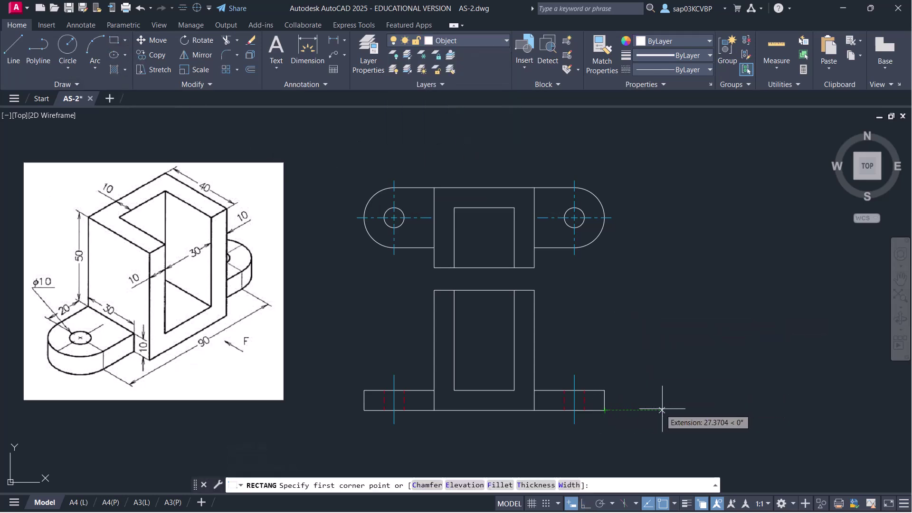
left_click(665, 410)
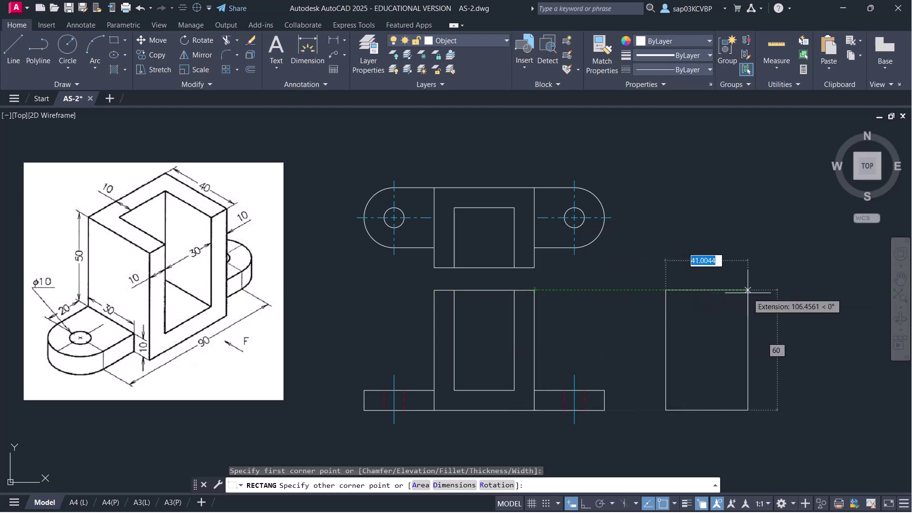
key("Tab")
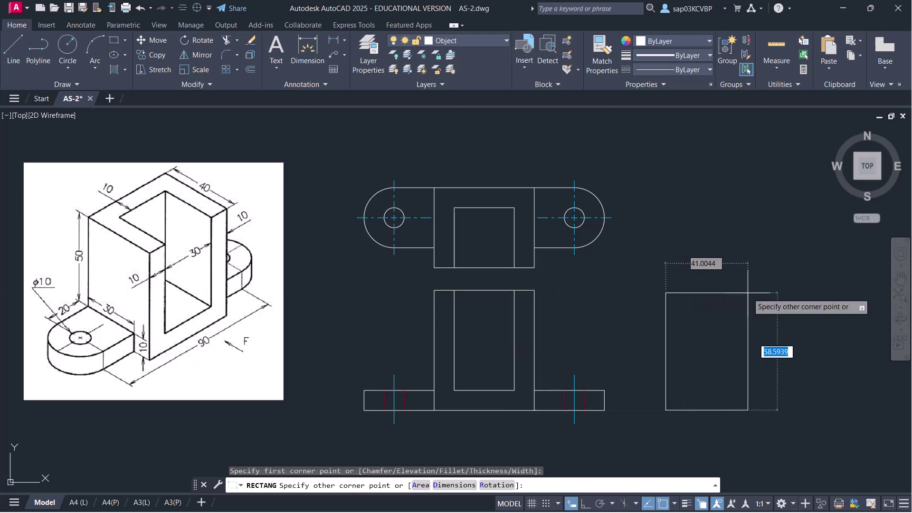
type("60")
key("Tab")
type("40")
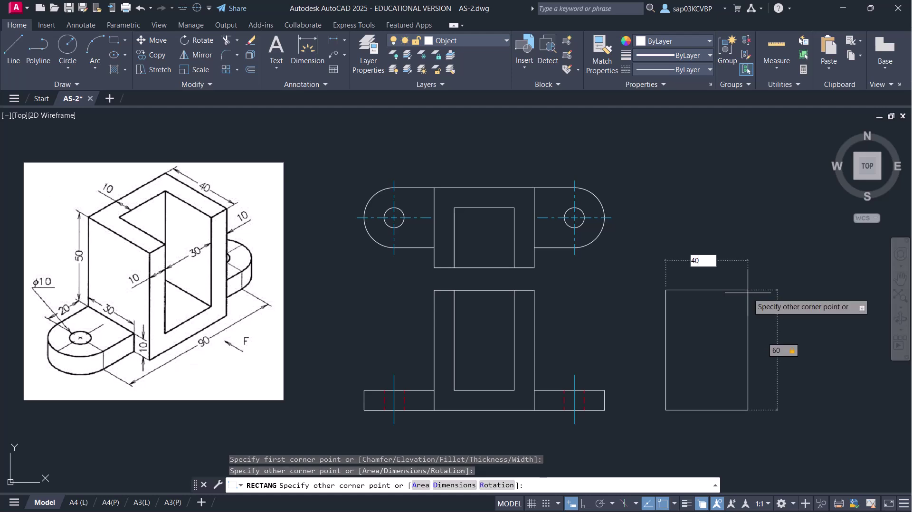
key("Return")
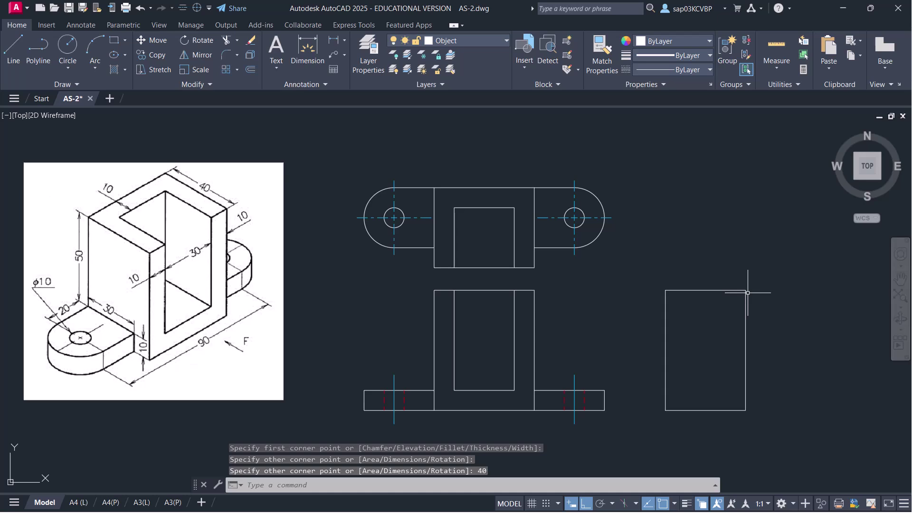
Step: Draw a 40-long horizontal base-thickness line across the rectangle from its left edge
left_click(13, 47)
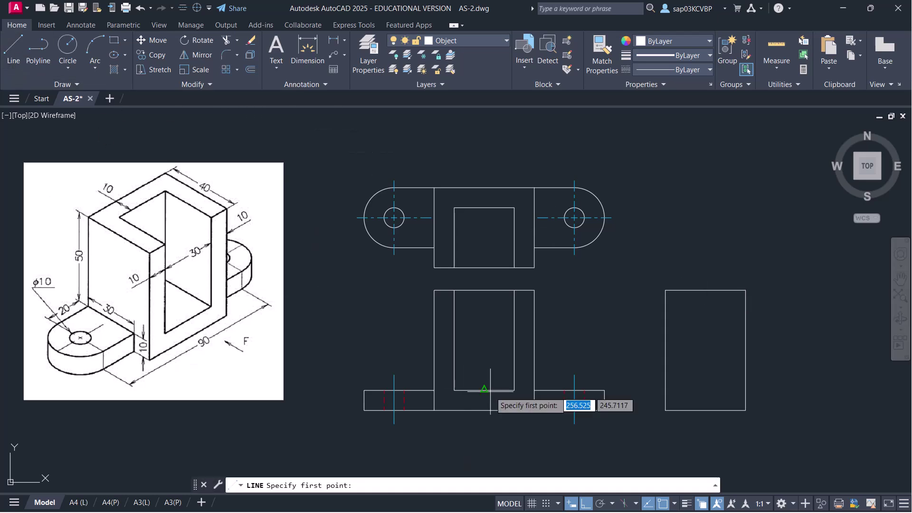
left_click(665, 391)
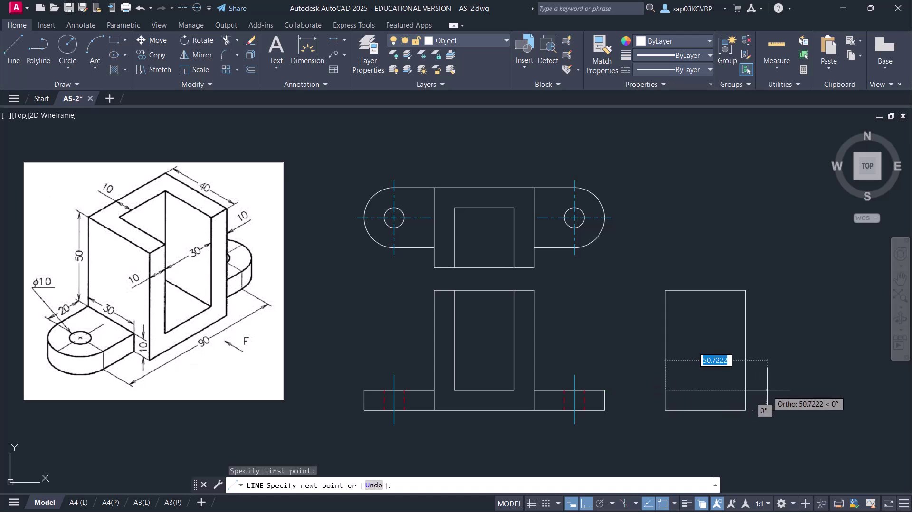
type("40")
key("Return")
key("Return")
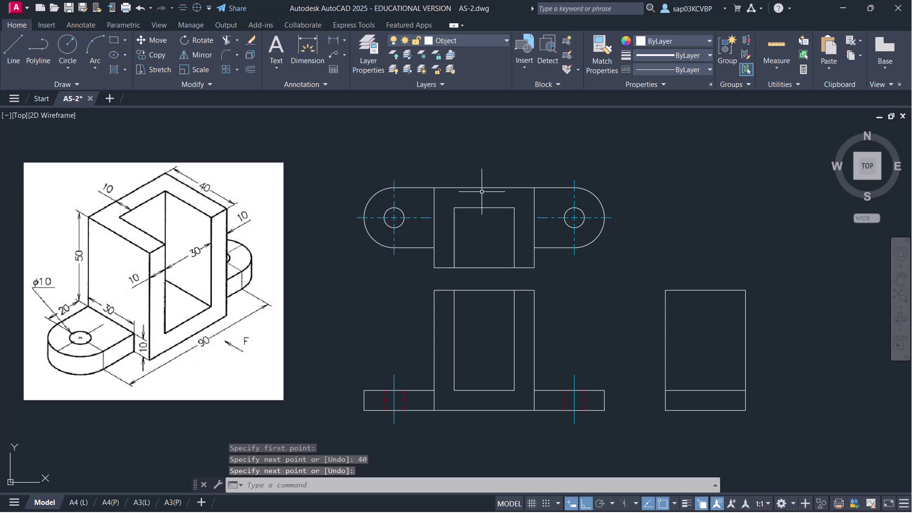
left_click(476, 41)
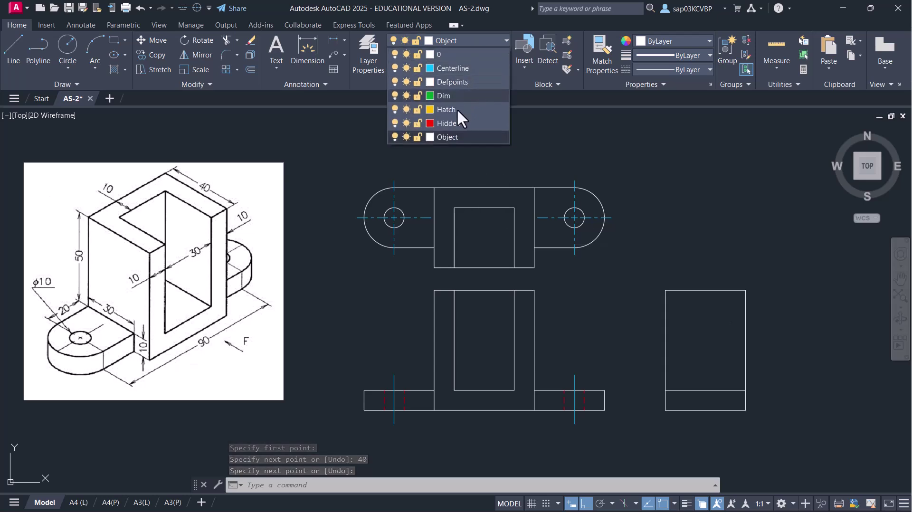
Step: On the Hidden layer, draw a 50-long vertical line 10 units in from the side view's corner
left_click(457, 111)
type("l")
key("Return")
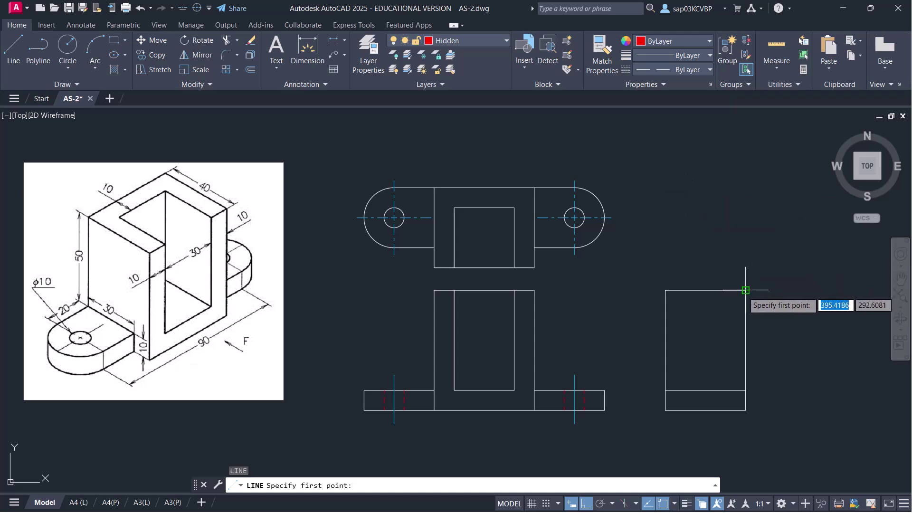
type("10")
key("Return")
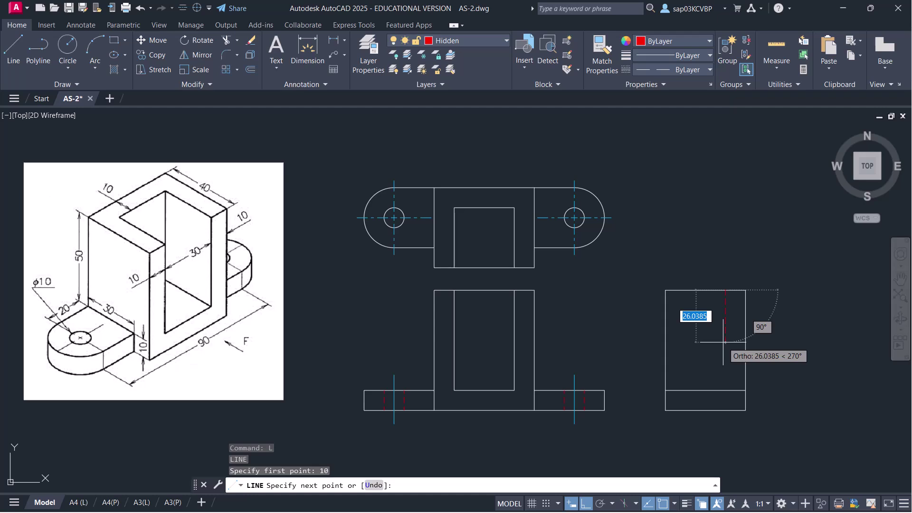
type("5")
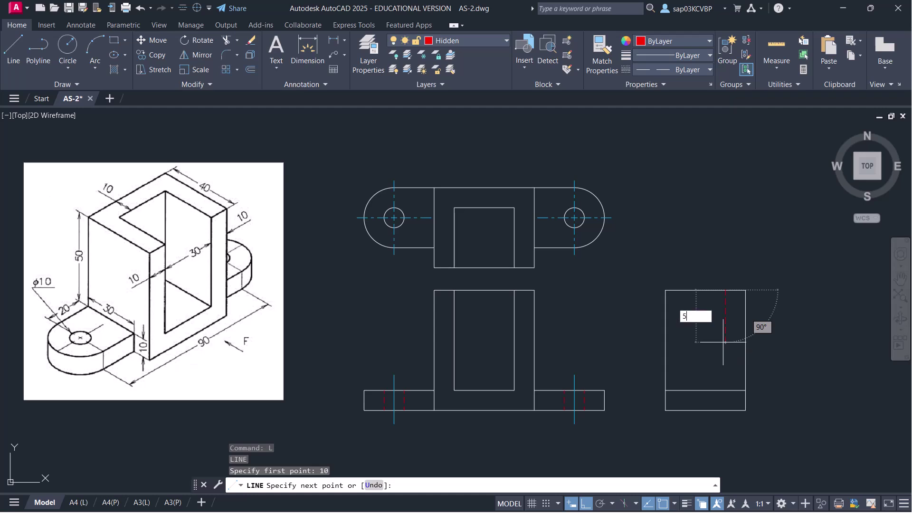
type("0")
key("Return")
key("Return")
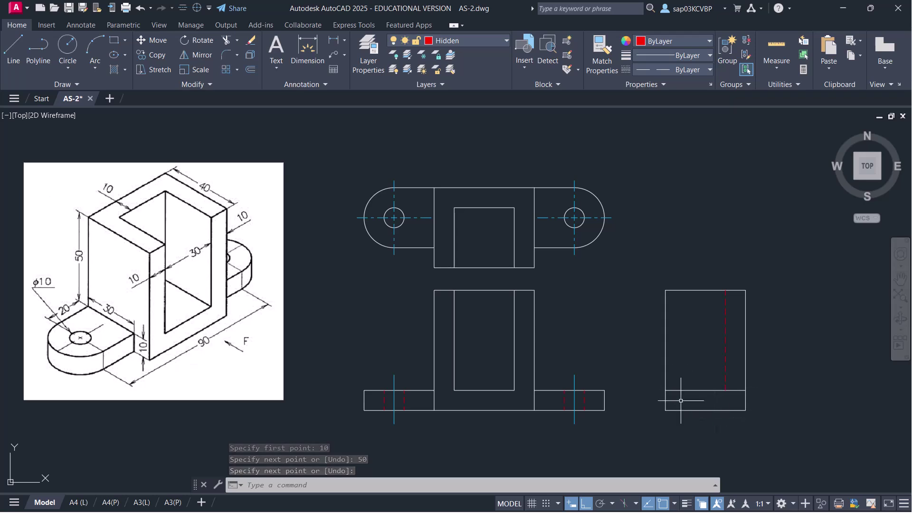
scroll(605, 399, "up", 2)
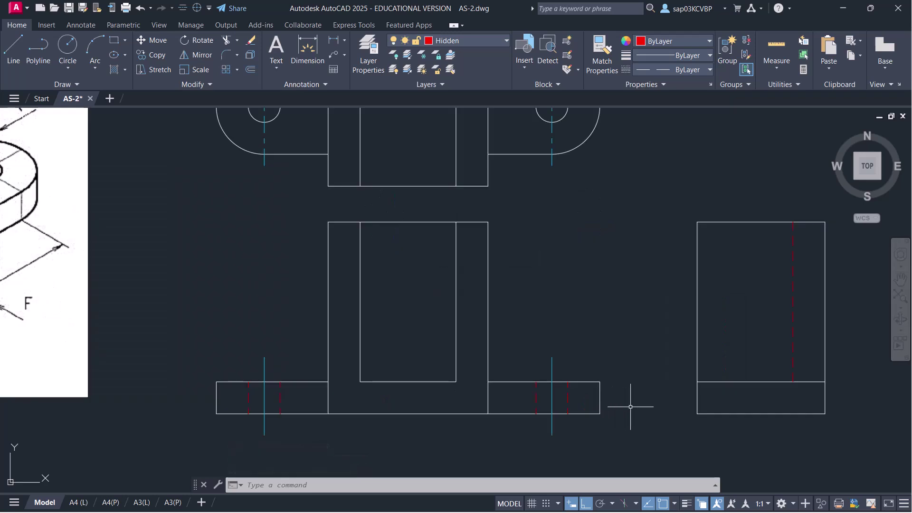
middle_click_drag(635, 407, 588, 360)
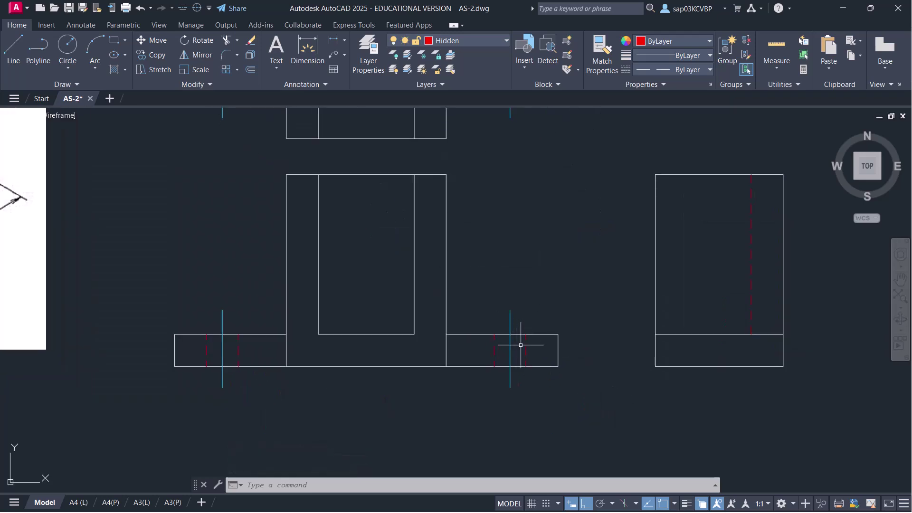
type("CI")
Step: Copy the right hole's centreline and both hidden lines into the side view's base strip
key("Return")
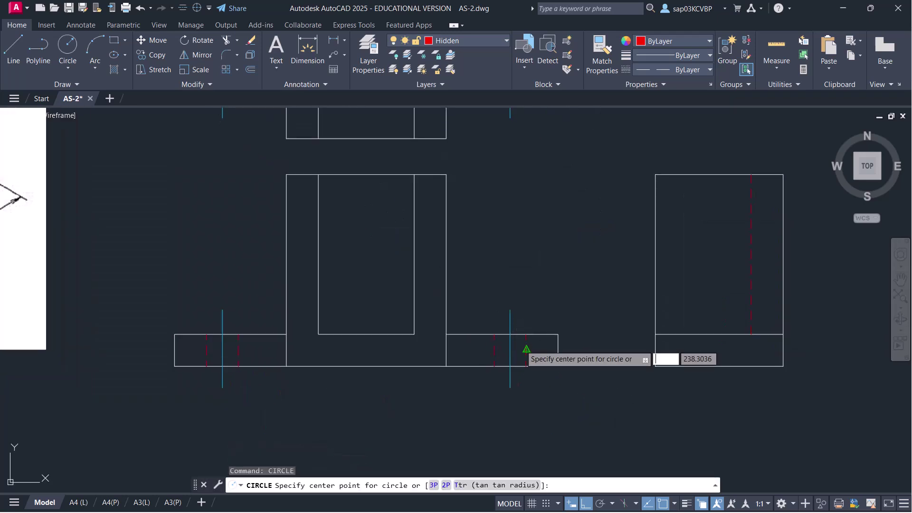
key("Escape")
type("CO")
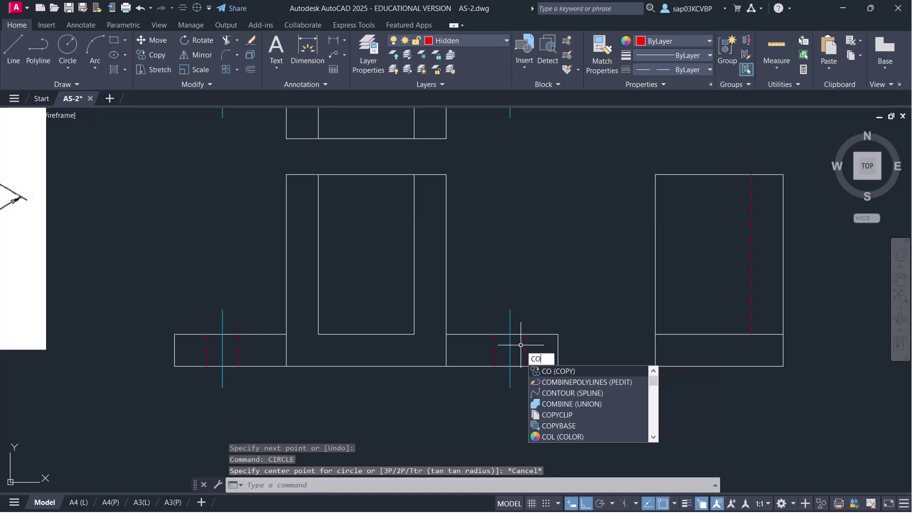
key("Return")
left_click(484, 302)
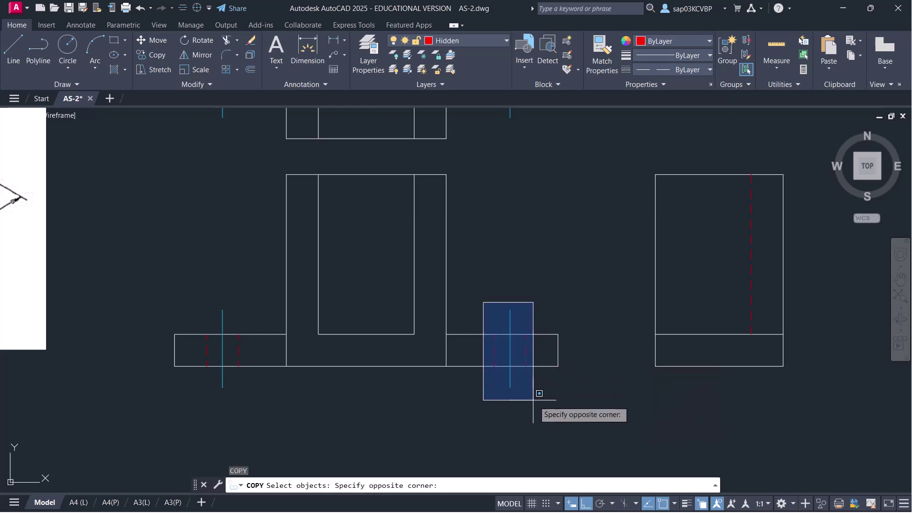
left_click(541, 399)
key("Return")
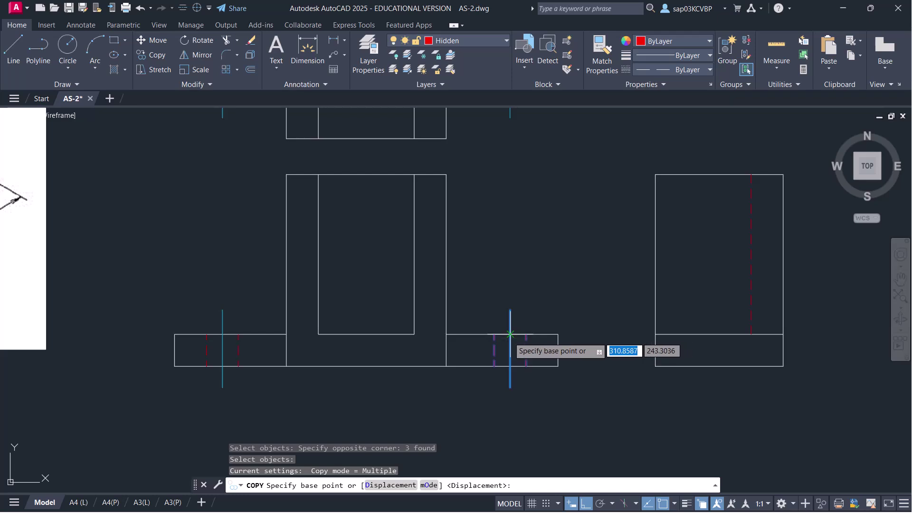
left_click(511, 334)
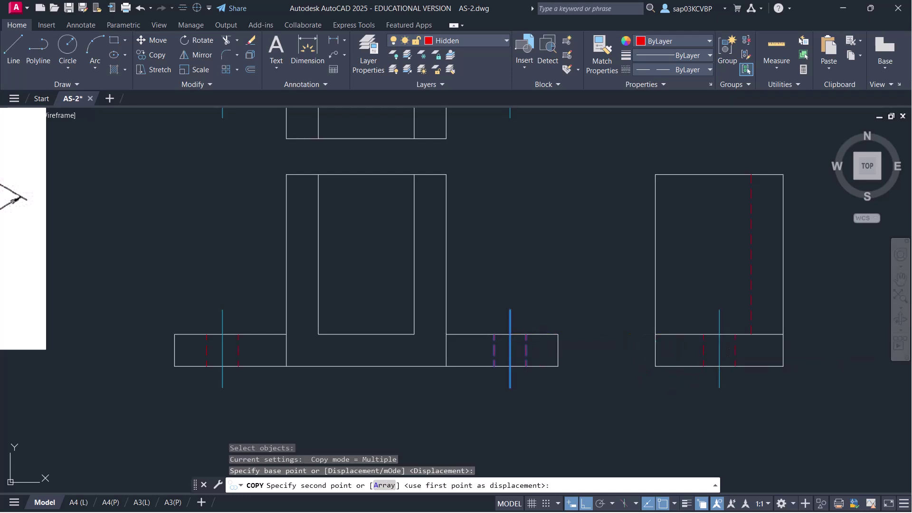
left_click(720, 333)
key("Return")
scroll(691, 409, "down", 1)
scroll(672, 387, "down", 2)
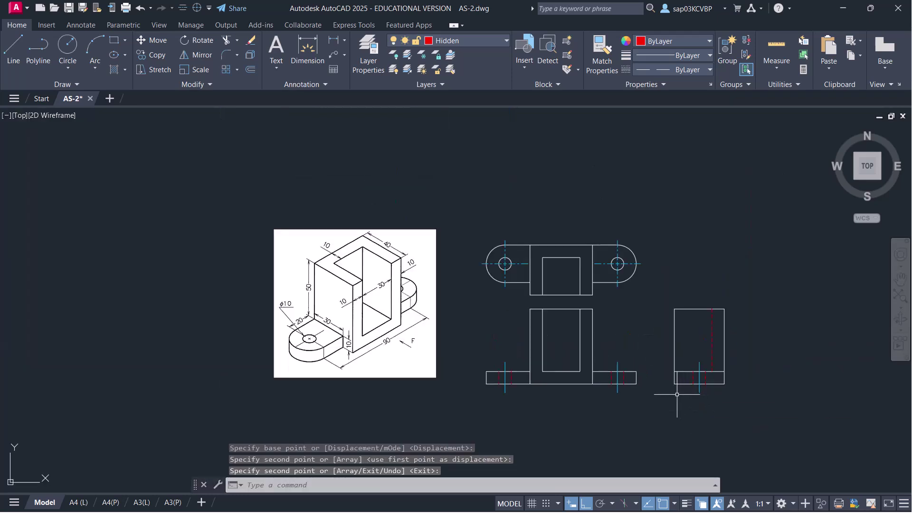
scroll(654, 387, "up", 1)
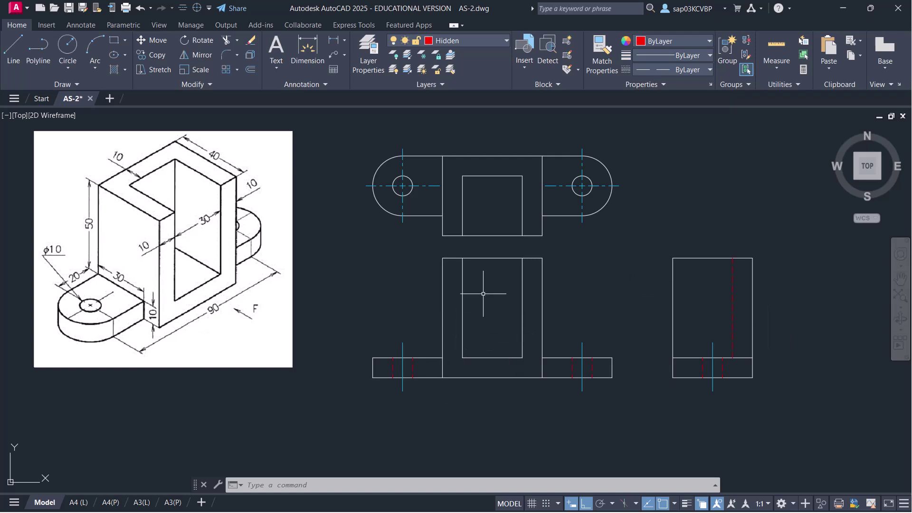
Step: Switch to the Dim layer, save, and dimension the 90 distance between hole centres
left_click(475, 40)
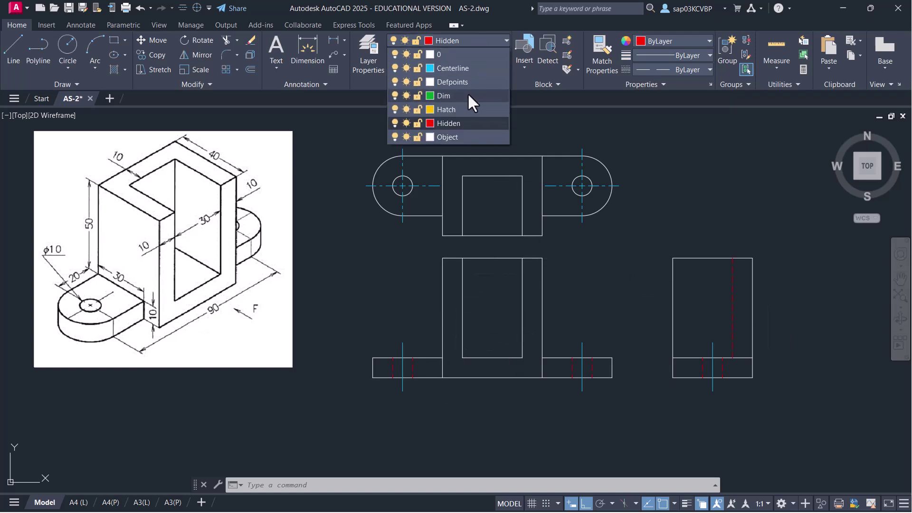
left_click(467, 91)
left_click(67, 6)
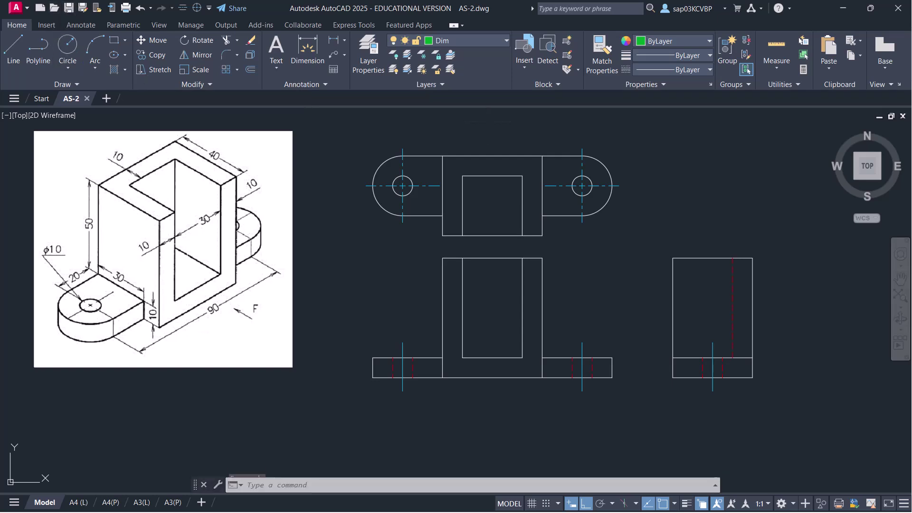
left_click(304, 56)
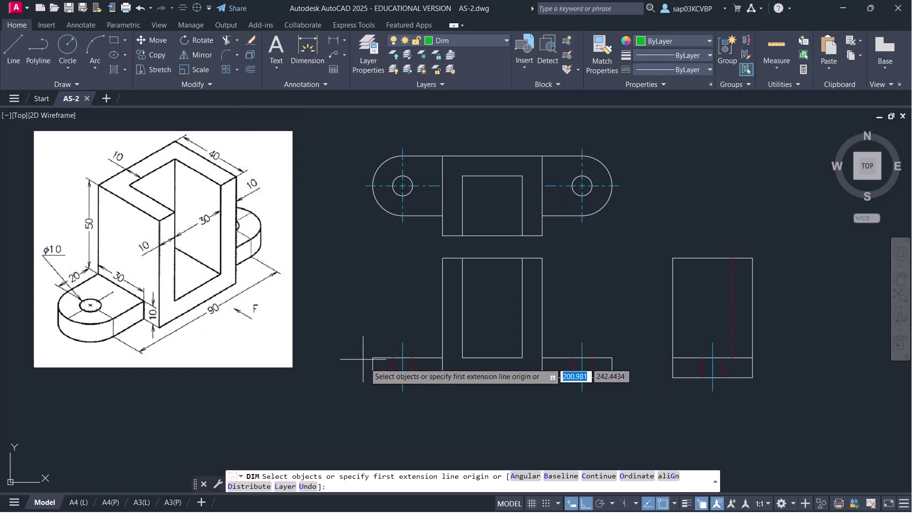
middle_click_drag(404, 266, 403, 316)
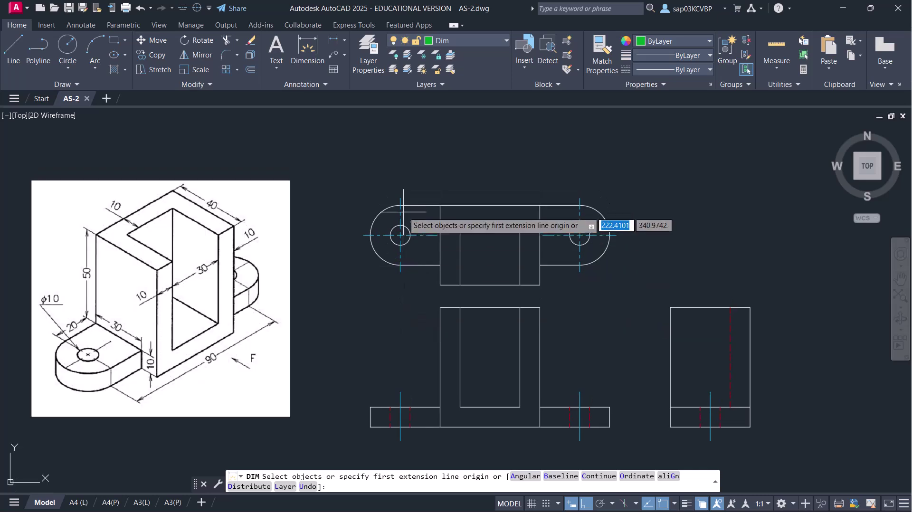
left_click(400, 198)
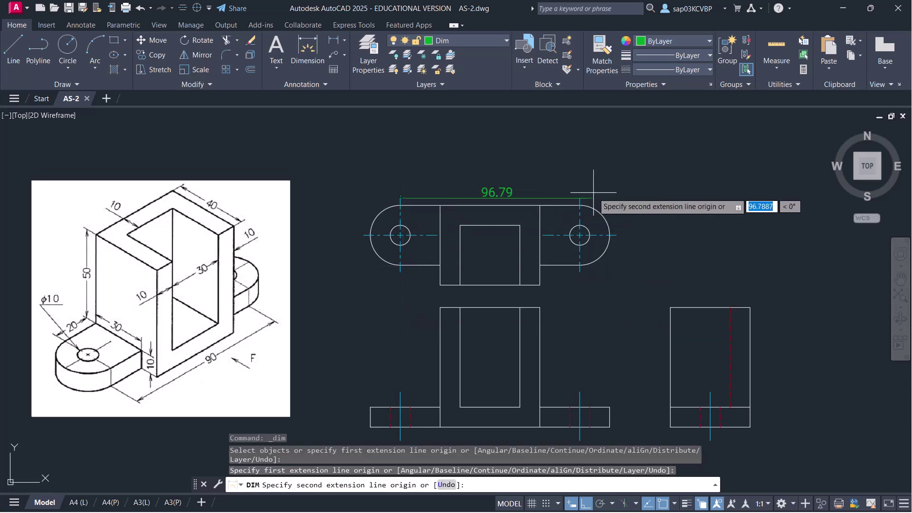
left_click(579, 198)
left_click(528, 181)
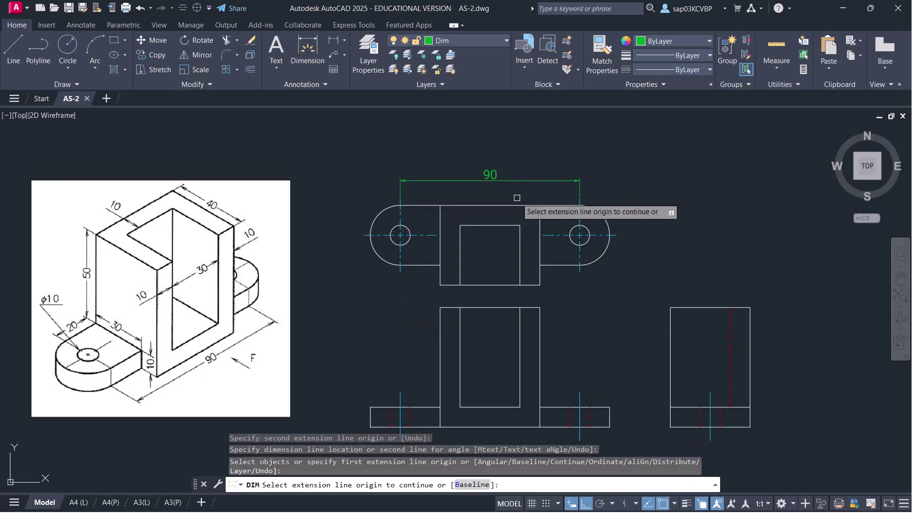
Step: Add the vertical 10 dimension for the base thickness at its left end
middle_click_drag(445, 316, 451, 270)
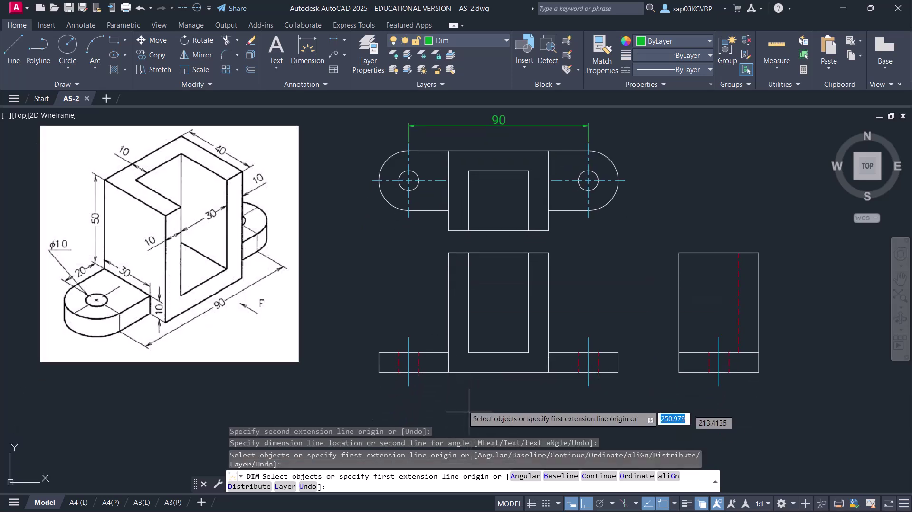
scroll(458, 403, "up", 2)
middle_click_drag(458, 403, 556, 405)
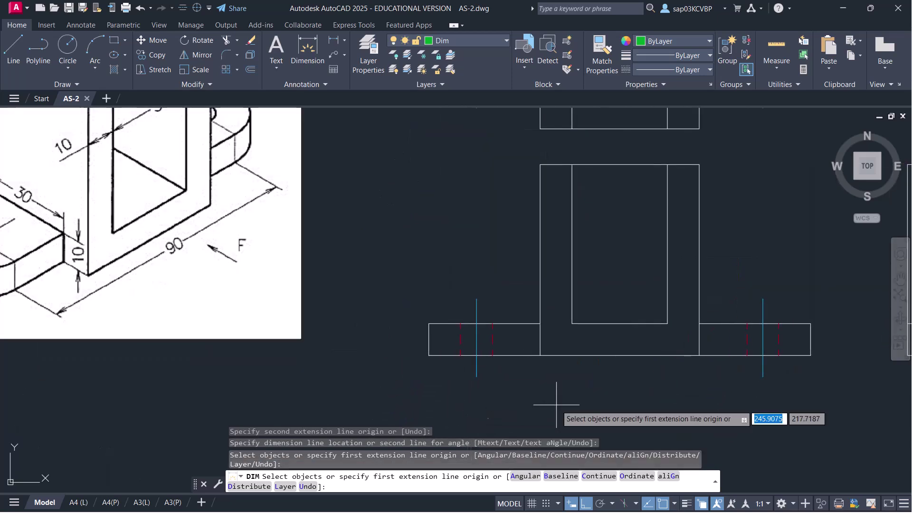
left_click(429, 354)
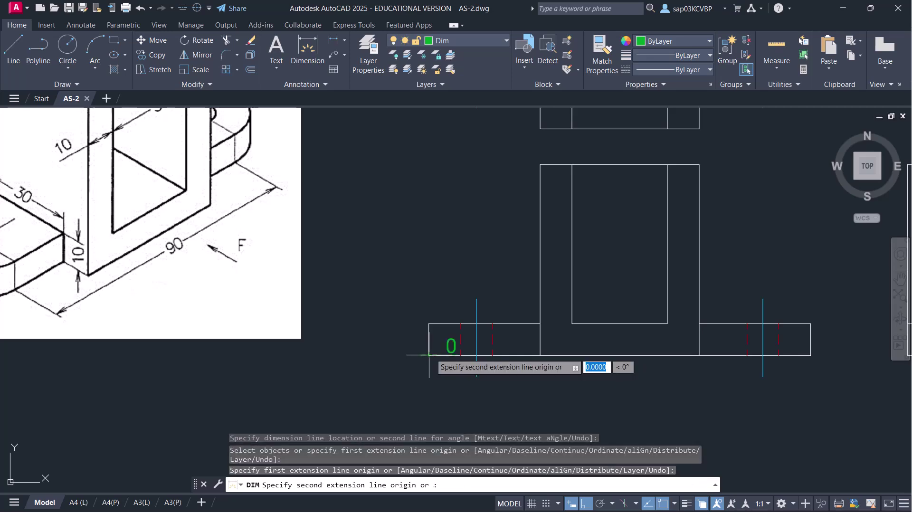
left_click(430, 323)
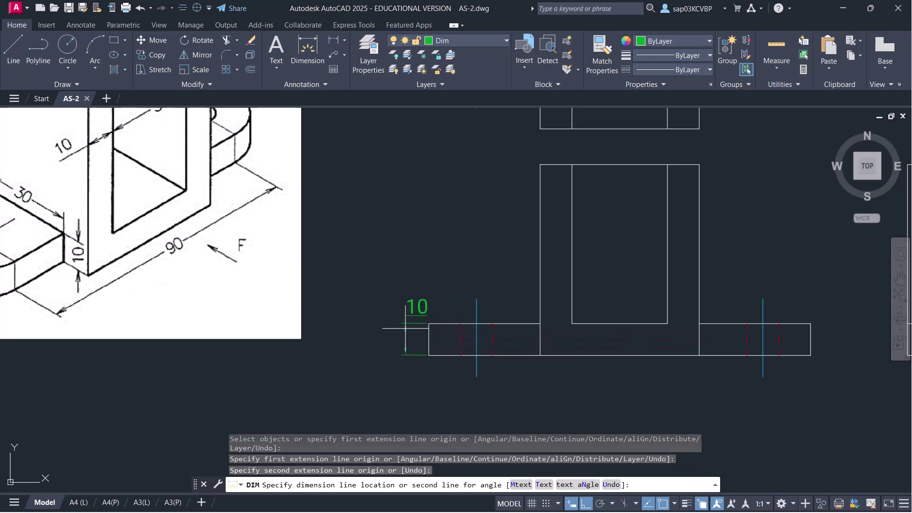
left_click(407, 327)
Step: Dimension the 30 width of the front view's upright, save, and show the A4 (L) layout
scroll(582, 347, "down", 2)
scroll(585, 351, "up", 1)
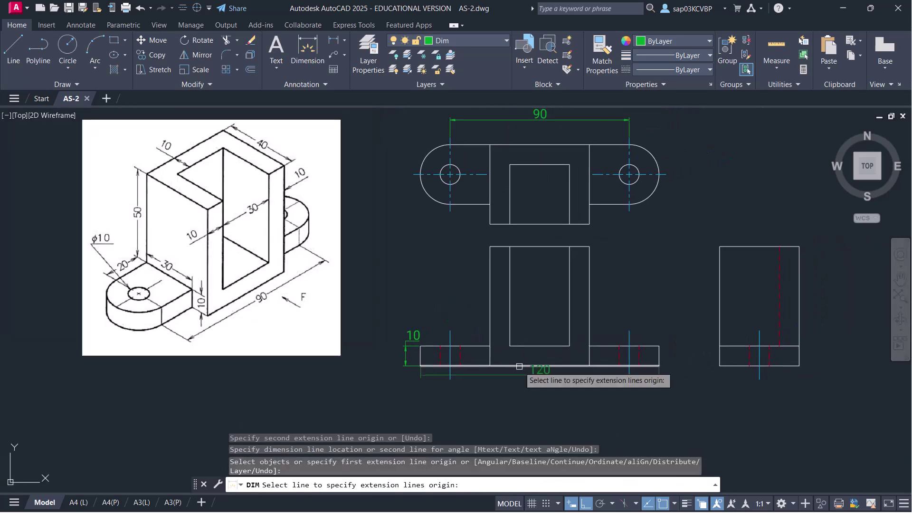
scroll(535, 282, "up", 2)
middle_click_drag(535, 282, 535, 368)
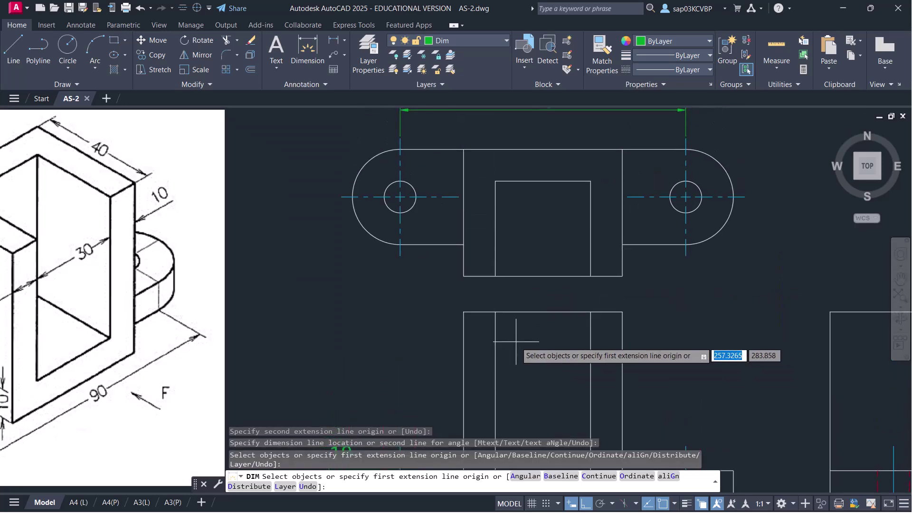
left_click(495, 312)
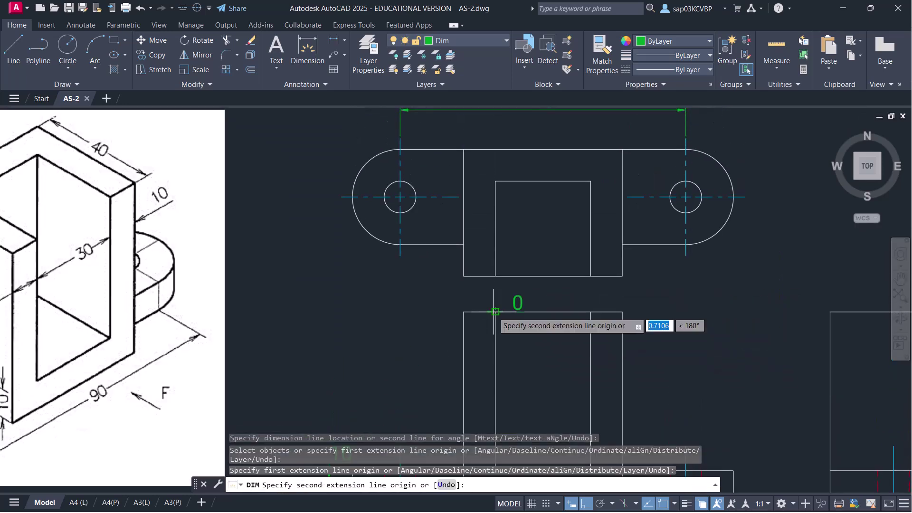
left_click(590, 311)
left_click(572, 305)
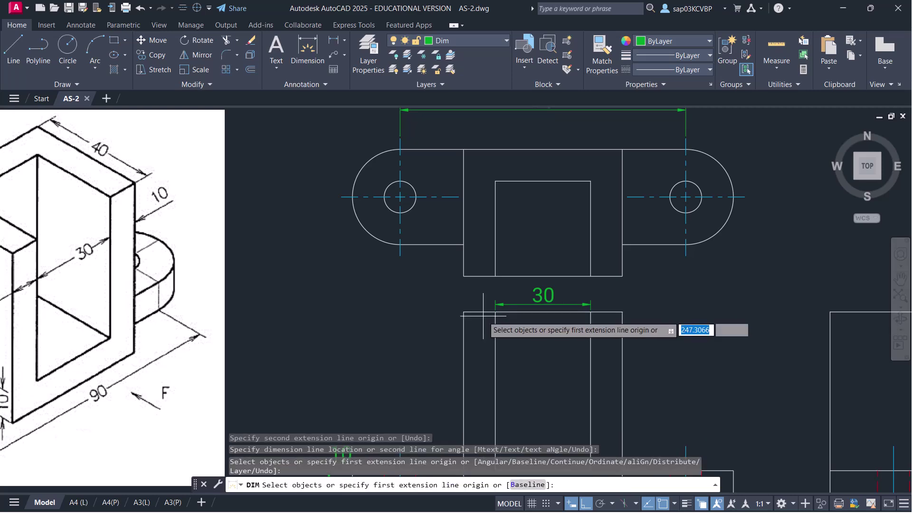
scroll(478, 309, "up", 1)
scroll(452, 294, "up", 2)
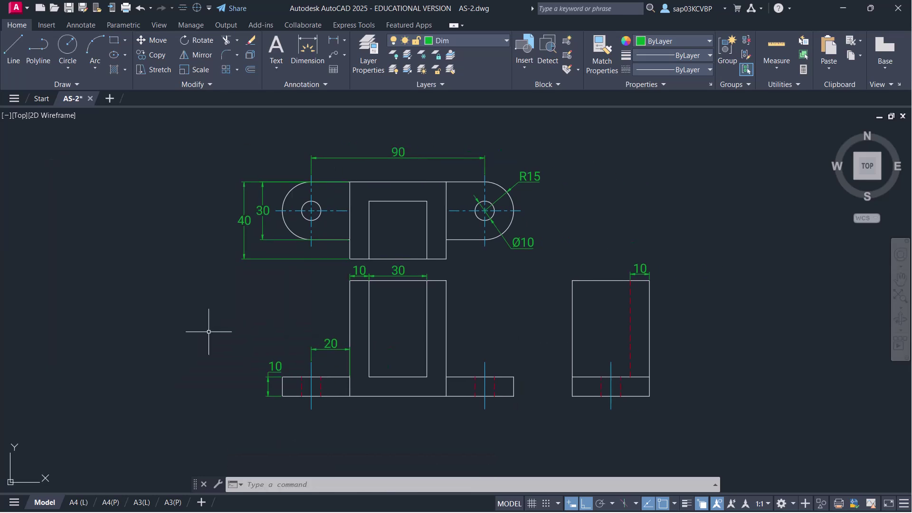
key("ctrl+s")
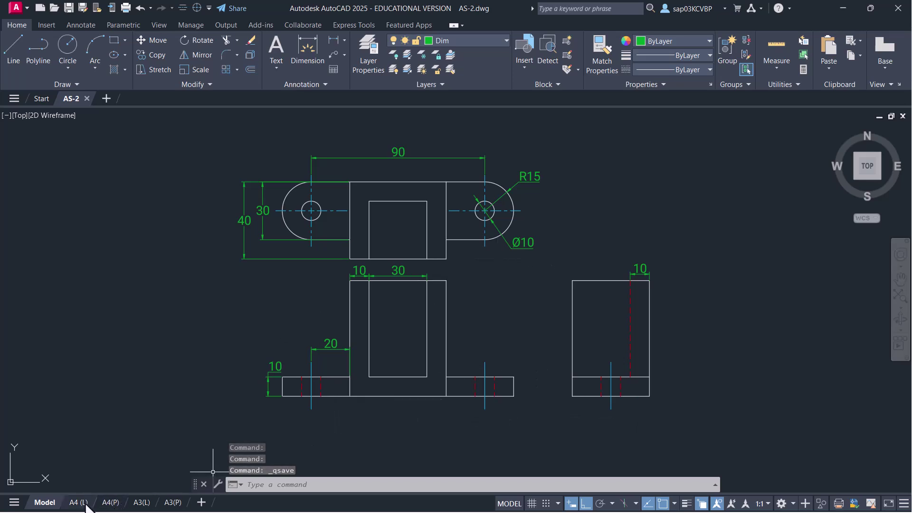
left_click(79, 503)
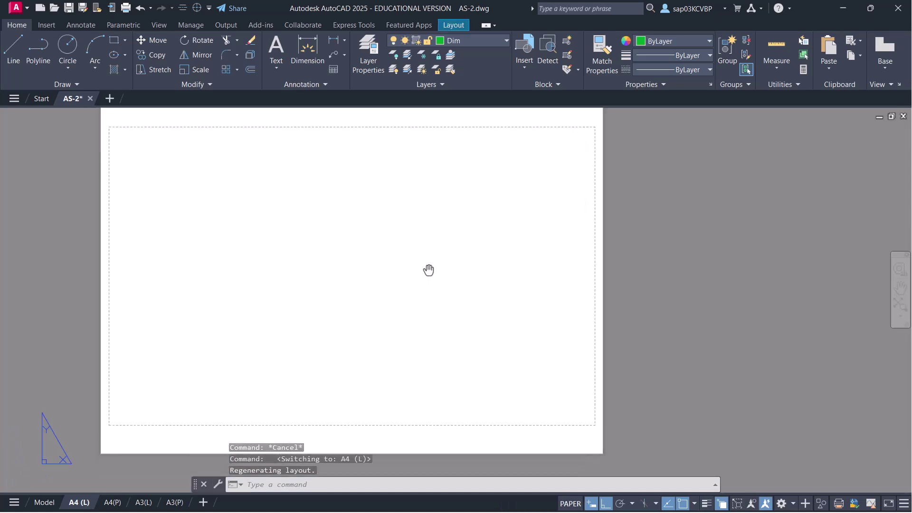
Step: Make layer 0 current and choose a Single viewport configuration with VT
left_click(484, 42)
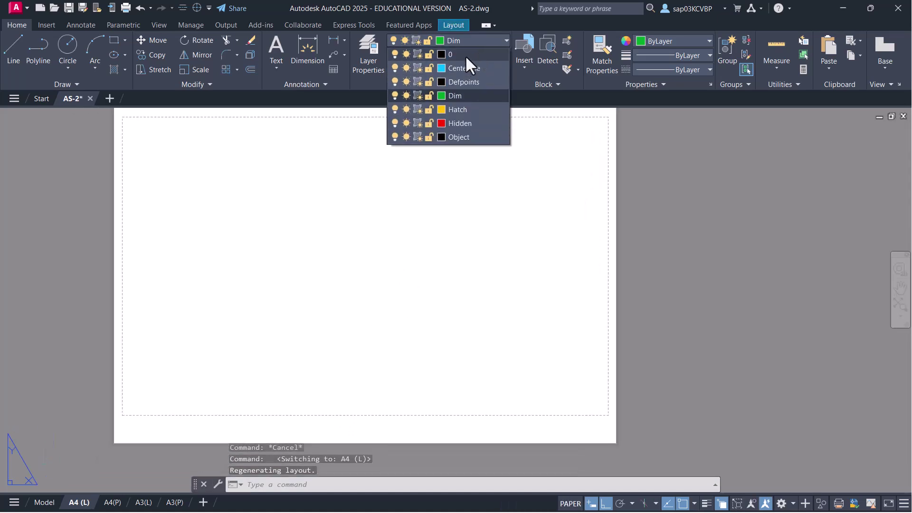
left_click(466, 55)
type("VIEW")
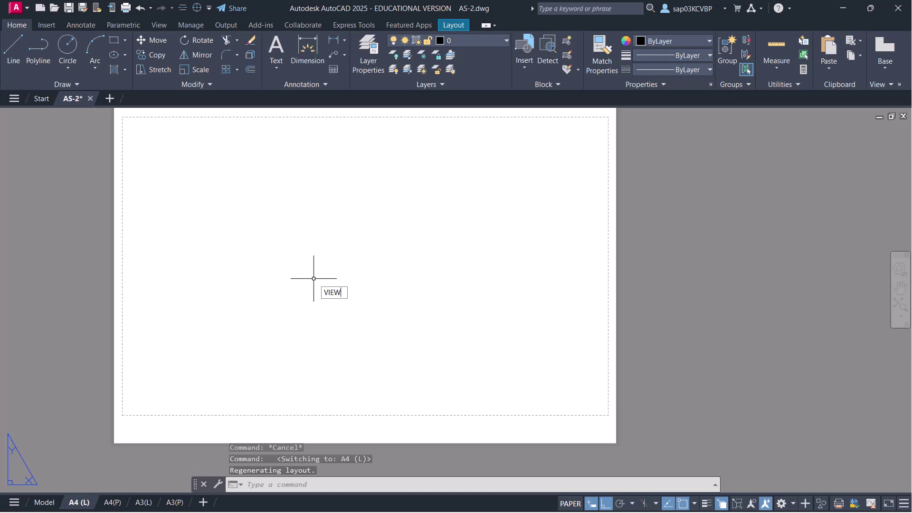
type("T")
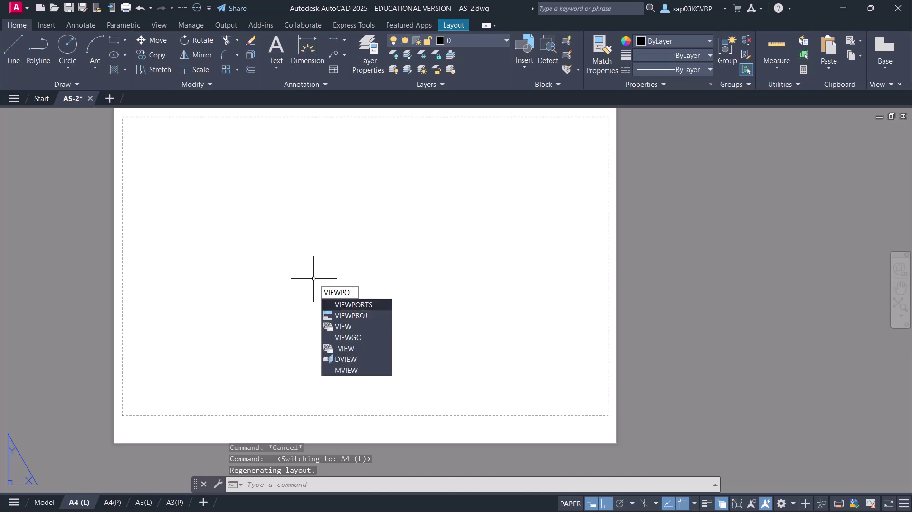
left_click(362, 309)
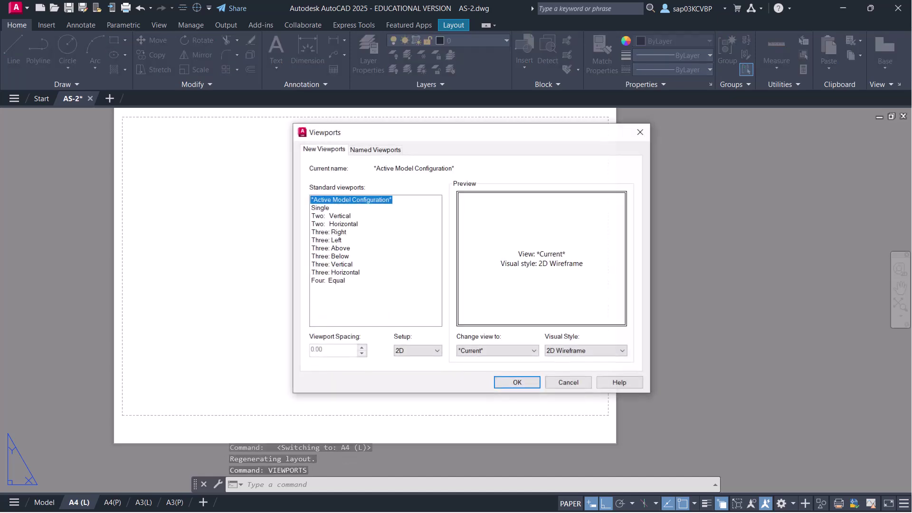
left_click(324, 209)
left_click(504, 384)
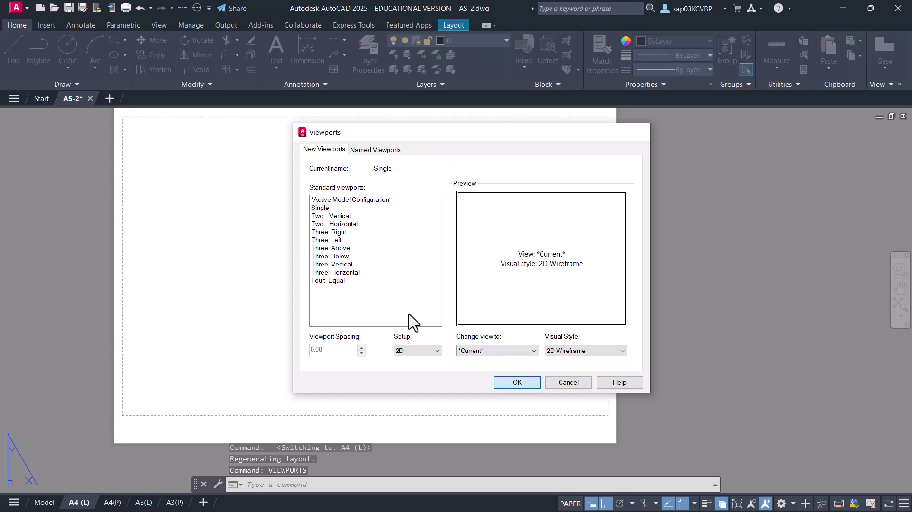
Step: Place the viewport corners so it fills the A4 (L) sheet
scroll(143, 157, "up", 5)
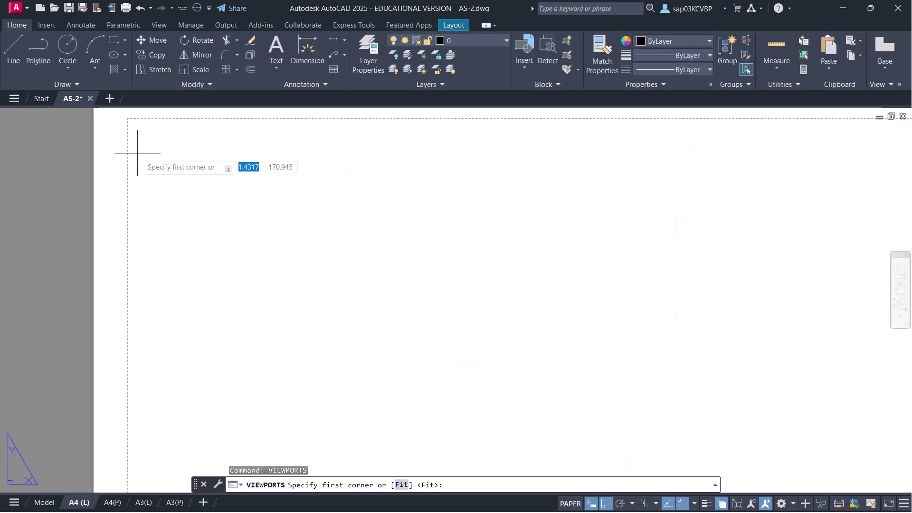
left_click(145, 147)
scroll(264, 224, "down", 4)
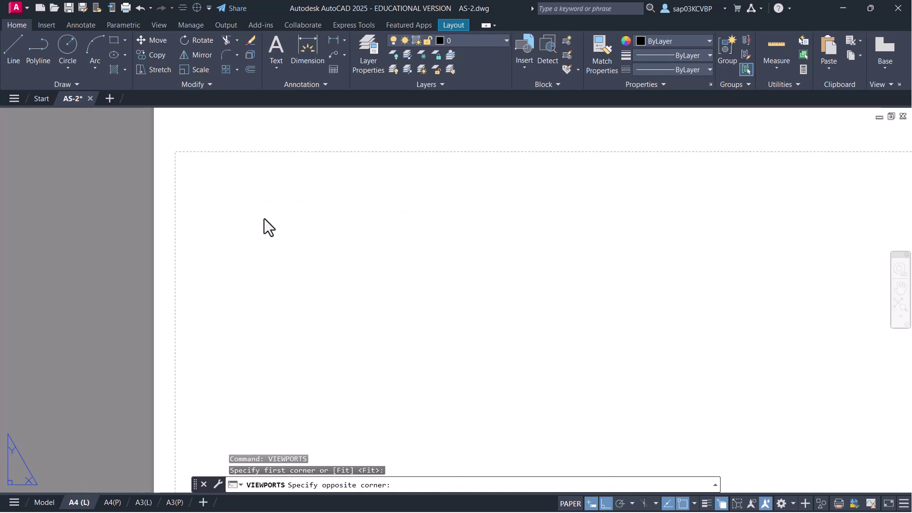
middle_click_drag(442, 326, 293, 179)
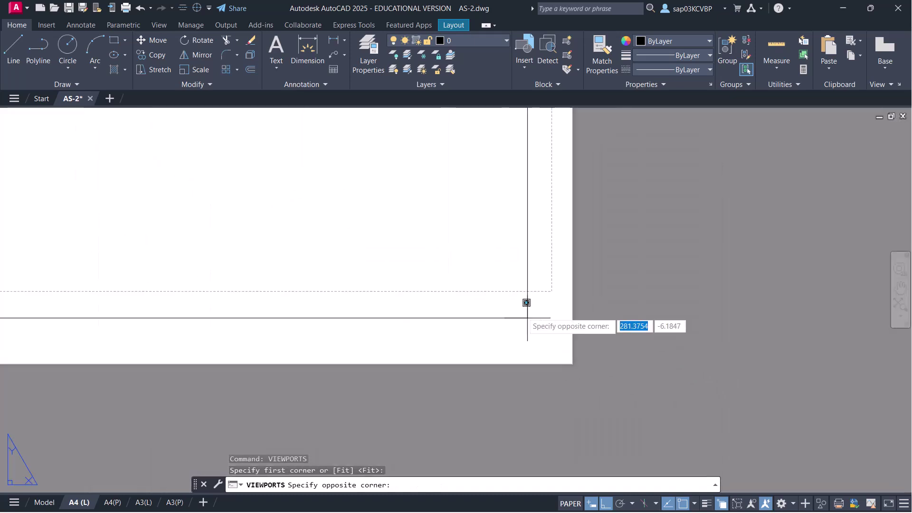
scroll(525, 285, "up", 3)
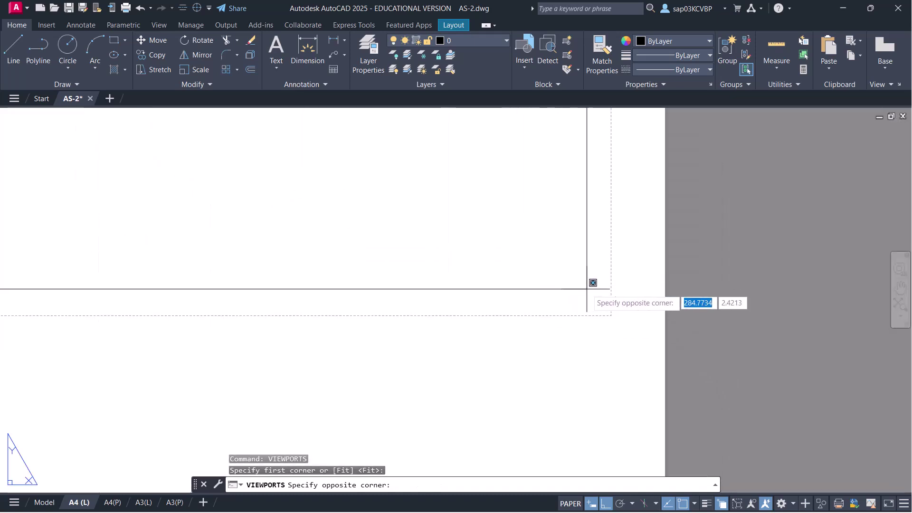
left_click(590, 287)
scroll(473, 290, "down", 5)
scroll(386, 290, "down", 2)
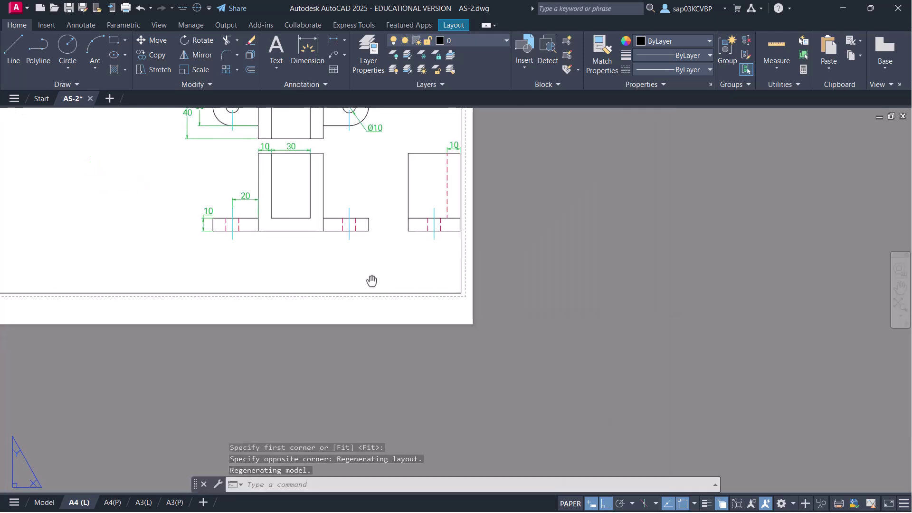
middle_click_drag(372, 280, 407, 334)
Step: Set the viewport scale to 1:1 and centre the three views inside it
double_click(261, 290)
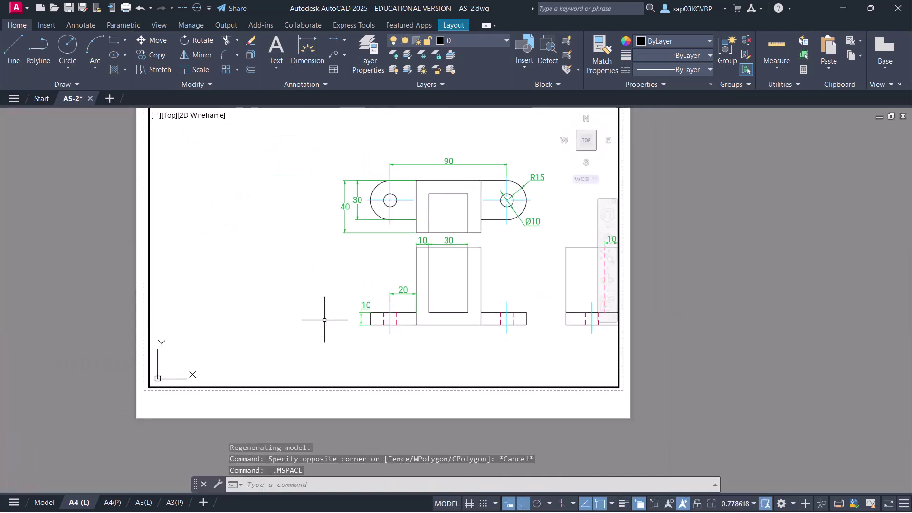
left_click(736, 509)
left_click(720, 217)
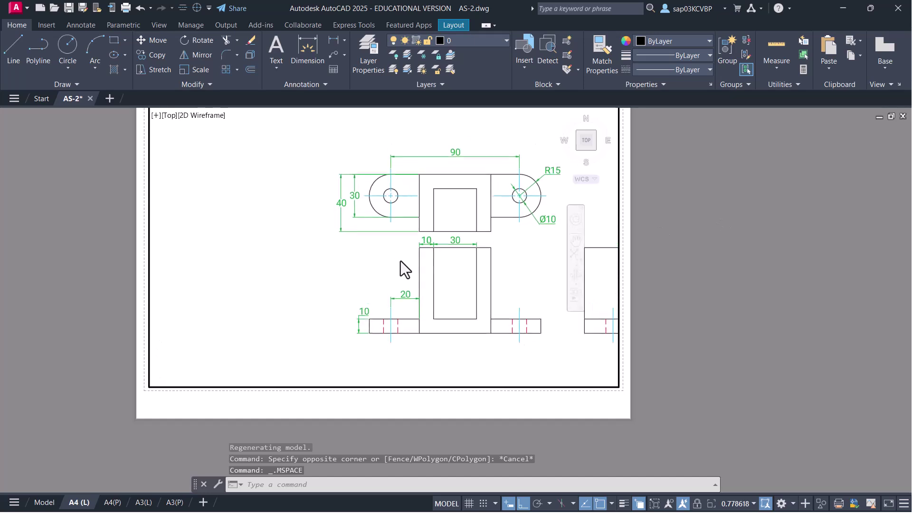
mouse_move(375, 268)
middle_mouse_down()
mouse_move(261, 265)
mouse_move(237, 248)
mouse_move(265, 256)
middle_mouse_up()
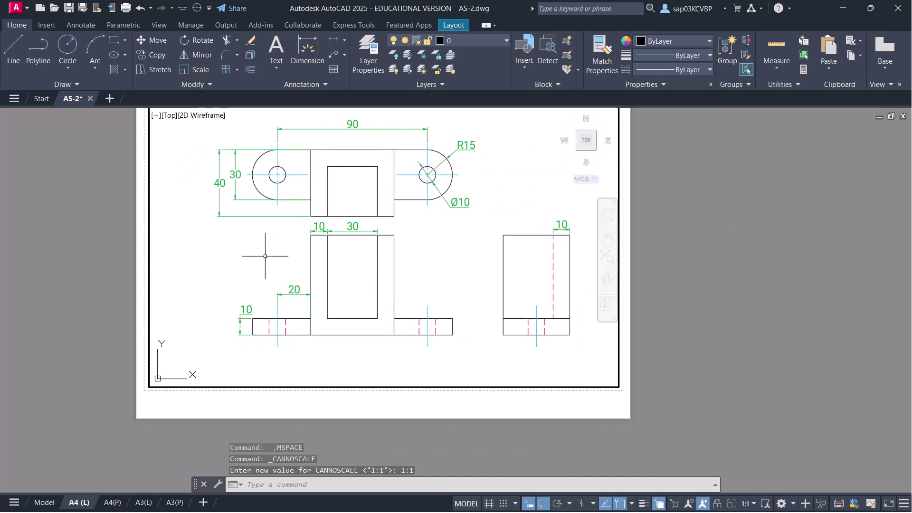
double_click(358, 406)
mouse_move(382, 326)
middle_mouse_down()
mouse_move(398, 366)
mouse_move(402, 350)
middle_mouse_up()
double_click(443, 320)
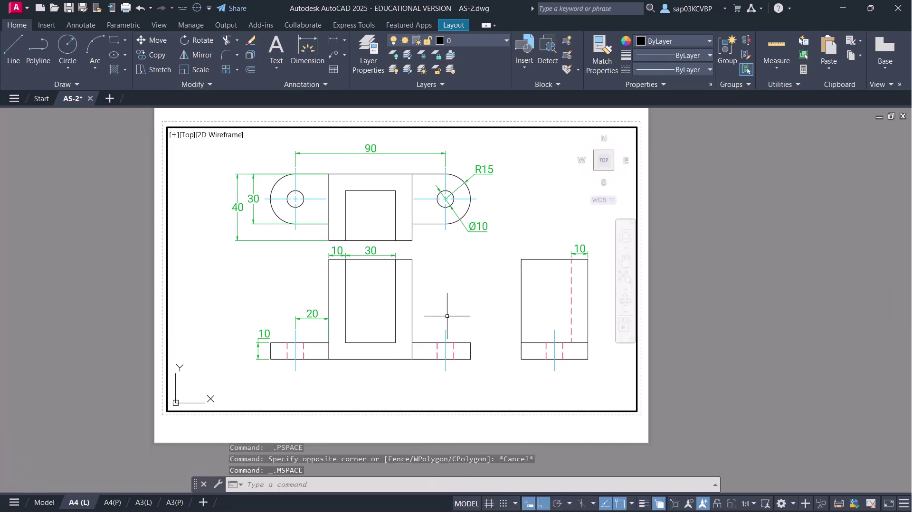
middle_click_drag(453, 306, 456, 317)
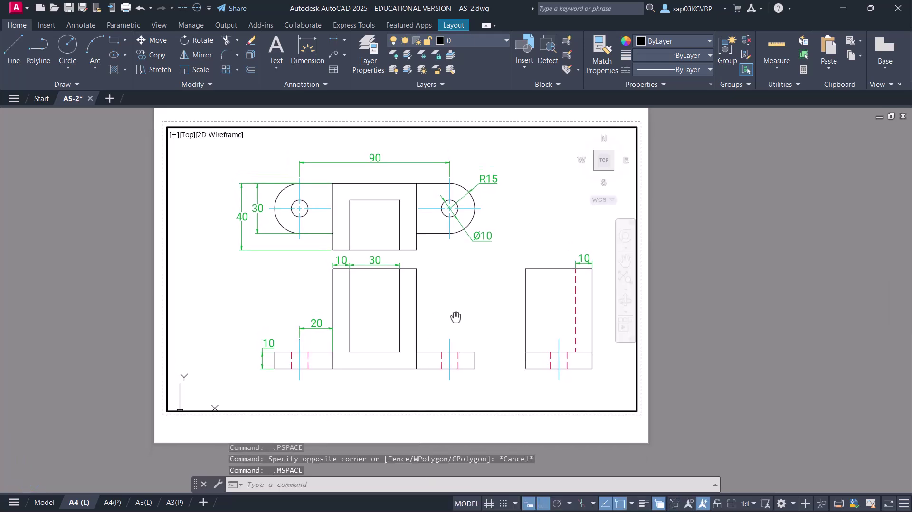
double_click(437, 426)
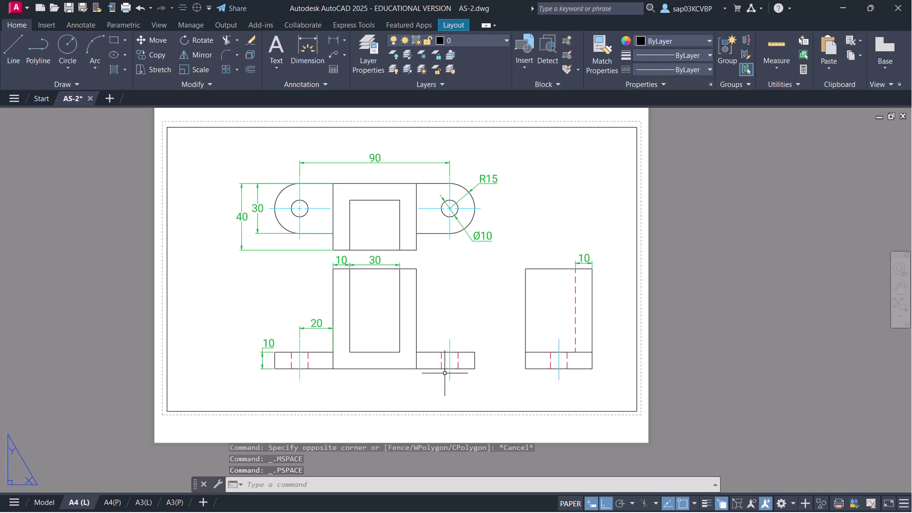
Step: Plot the A4 (L) layout from the preview to AS-2-A4 (L).pdf and review it
key("ctrl+p")
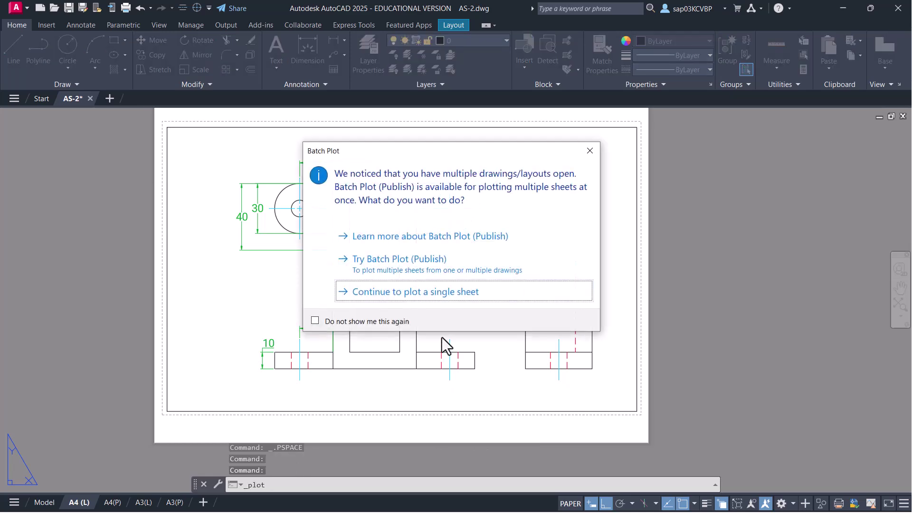
left_click(445, 292)
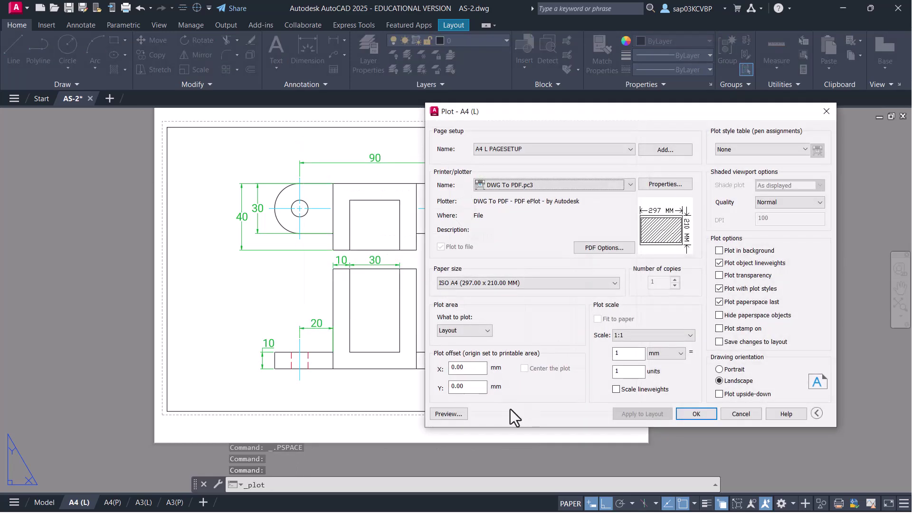
left_click(448, 414)
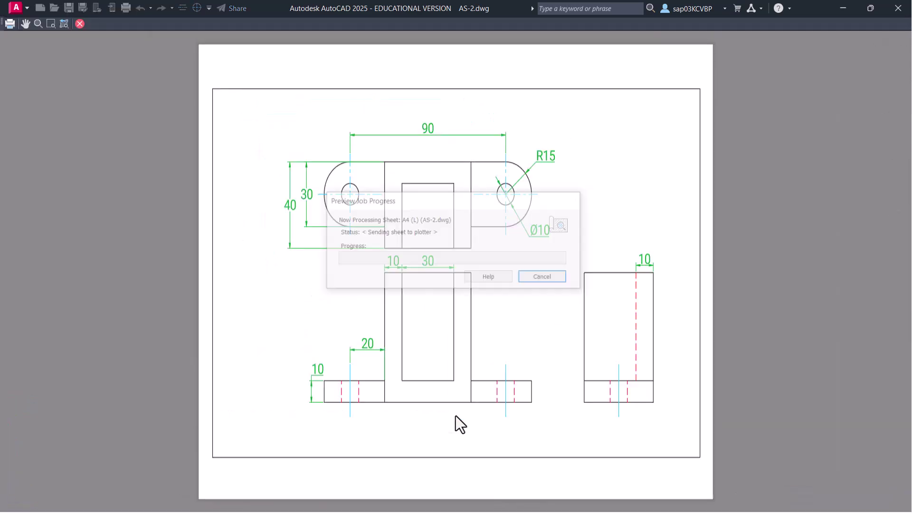
right_click(471, 298)
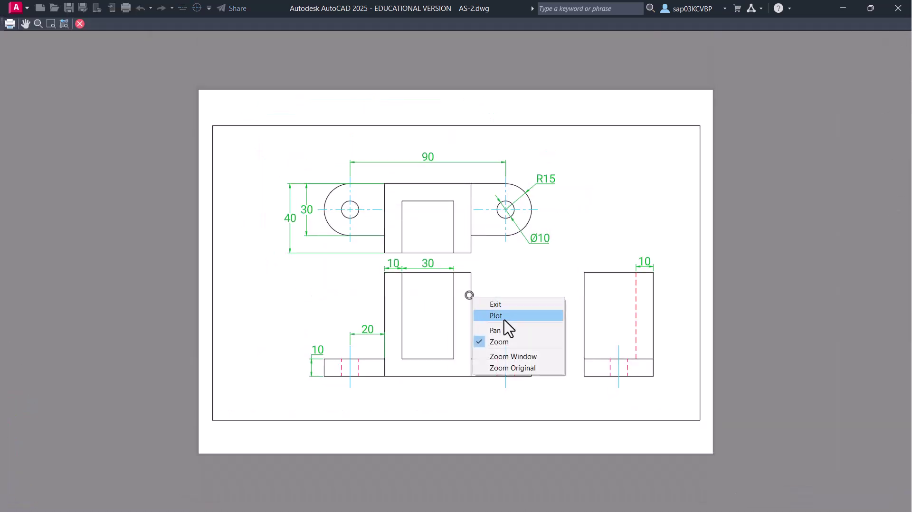
left_click(504, 316)
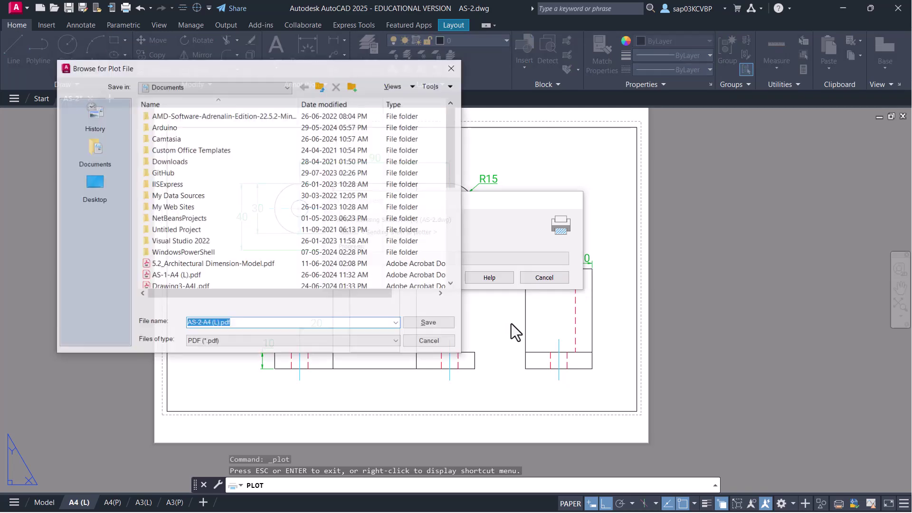
left_click(430, 323)
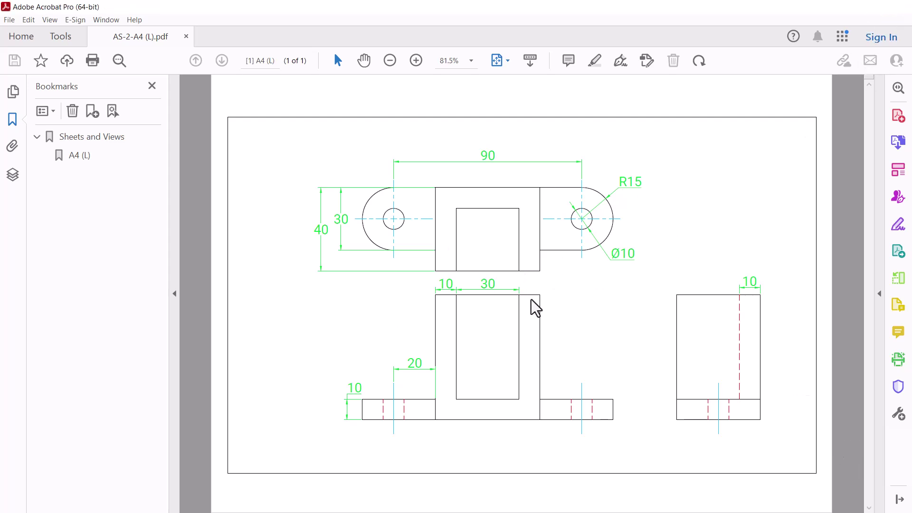
key("alt+Tab")
left_click(862, 451)
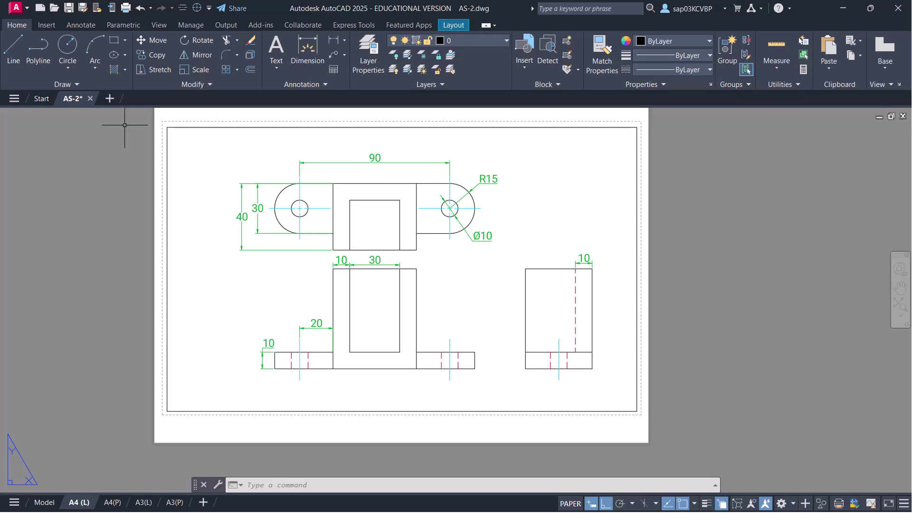
Step: Save AS-2, view the exercise slide, and select AS-3.dwg in File Explorer
left_click(69, 7)
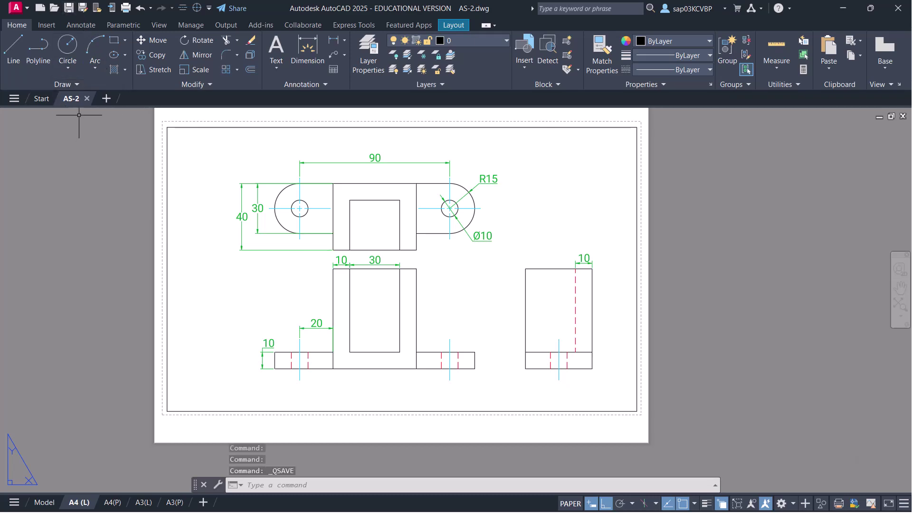
key("alt+Tab")
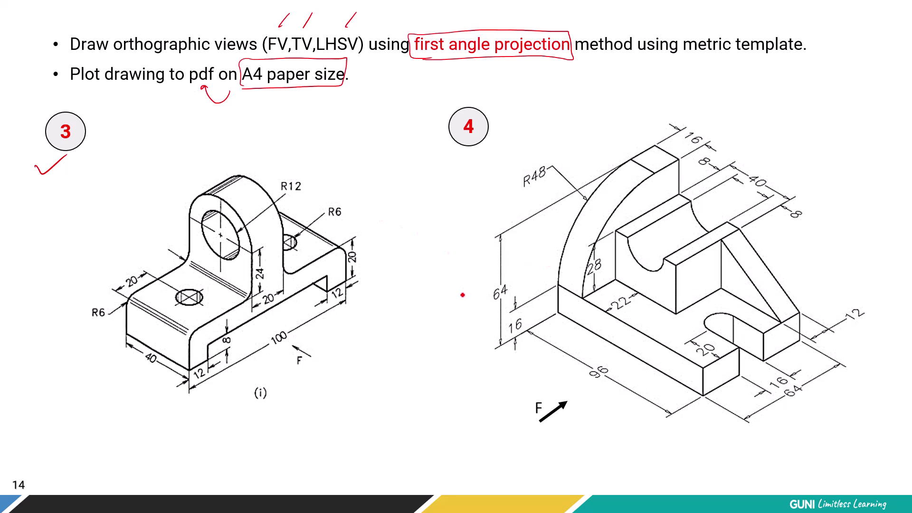
left_click(199, 195)
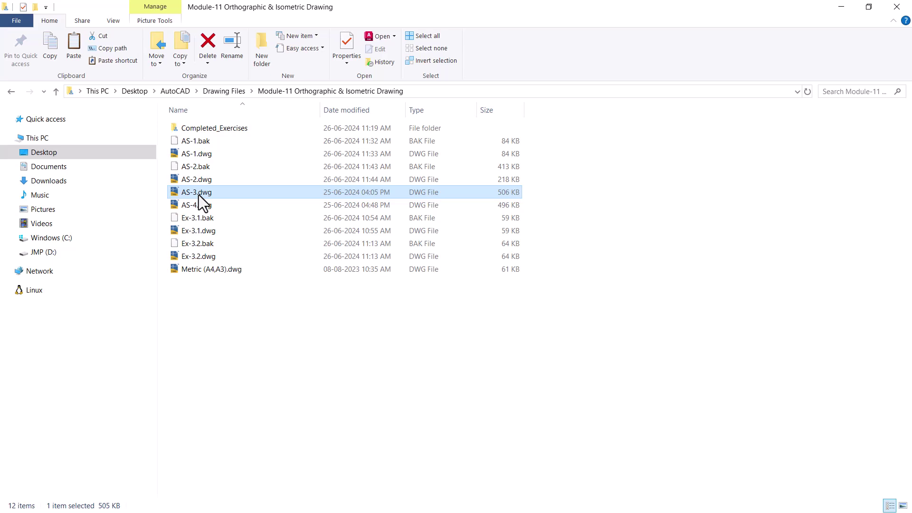
Step: Open AS-3.dwg in AutoCAD from its right-click menu
right_click(199, 195)
left_click(224, 204)
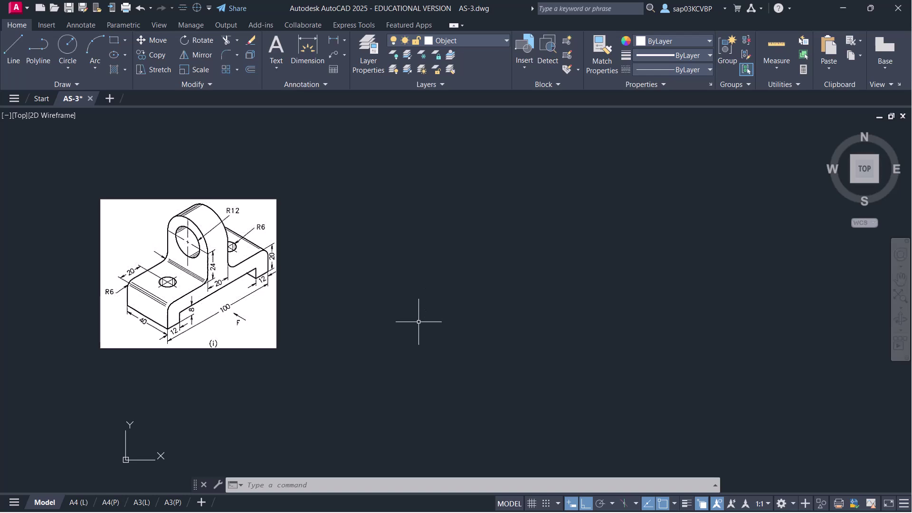
Step: Start a polyline and draw its first segments: 12, 20, 40 and 44
type("PL")
key("Return")
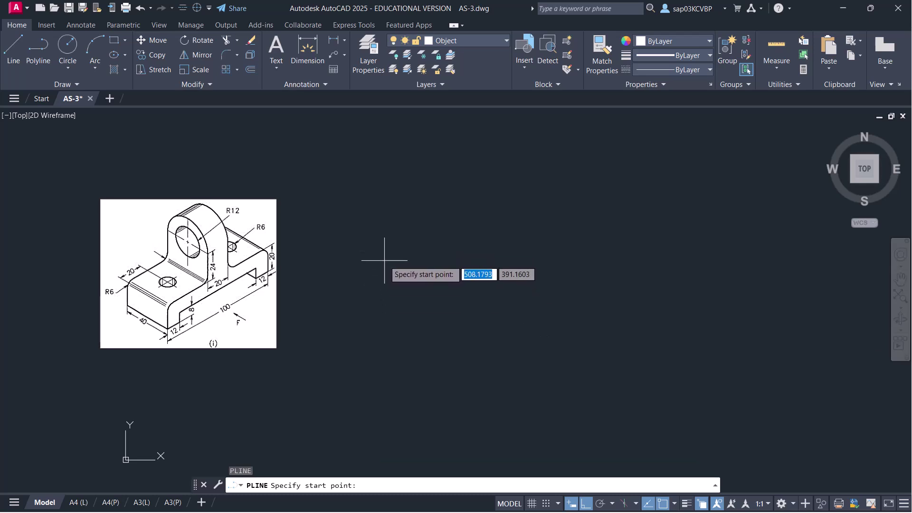
left_click(384, 260)
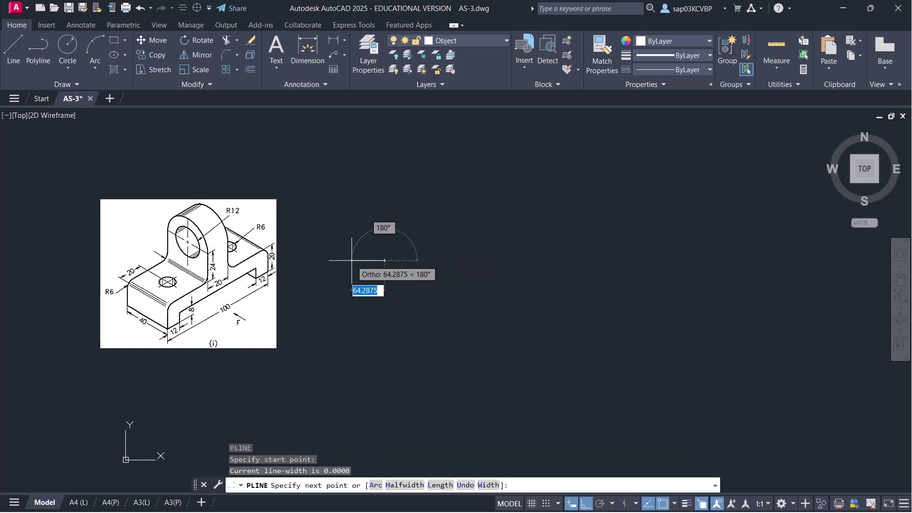
type("12")
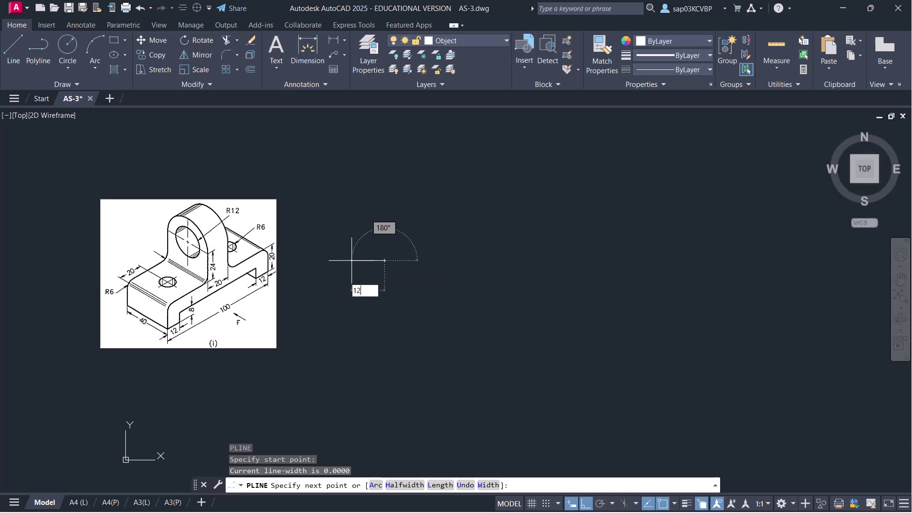
key("Return")
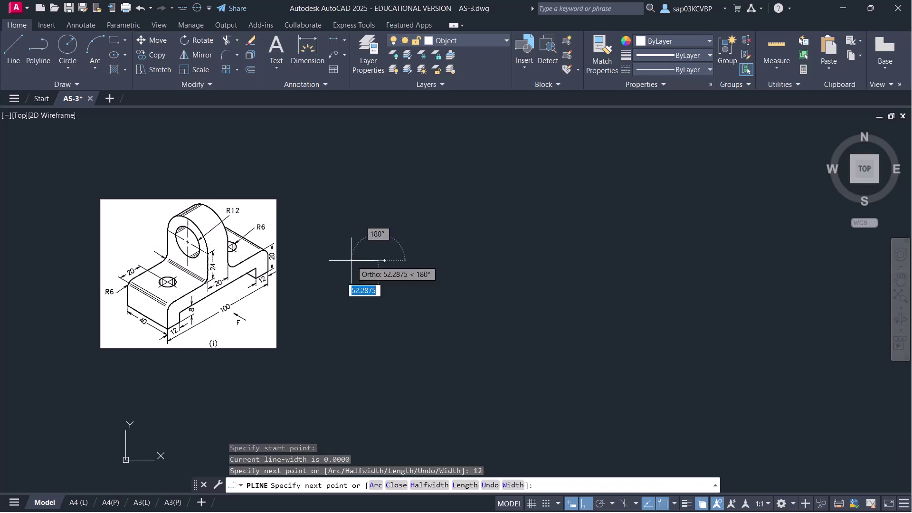
type("20")
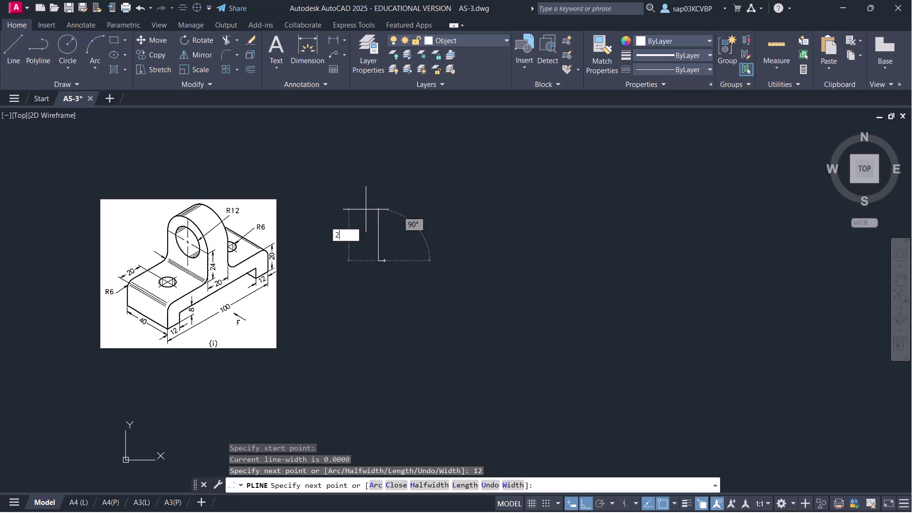
key("Return")
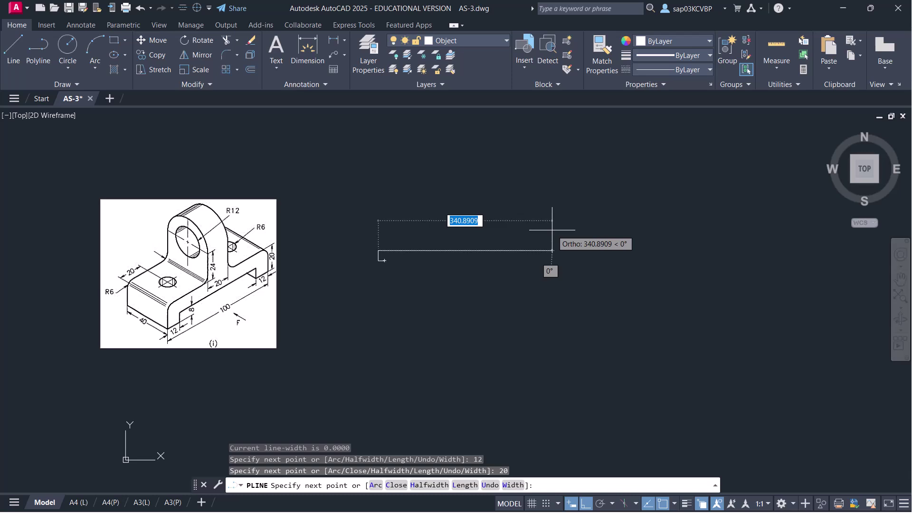
type("40")
key("Return")
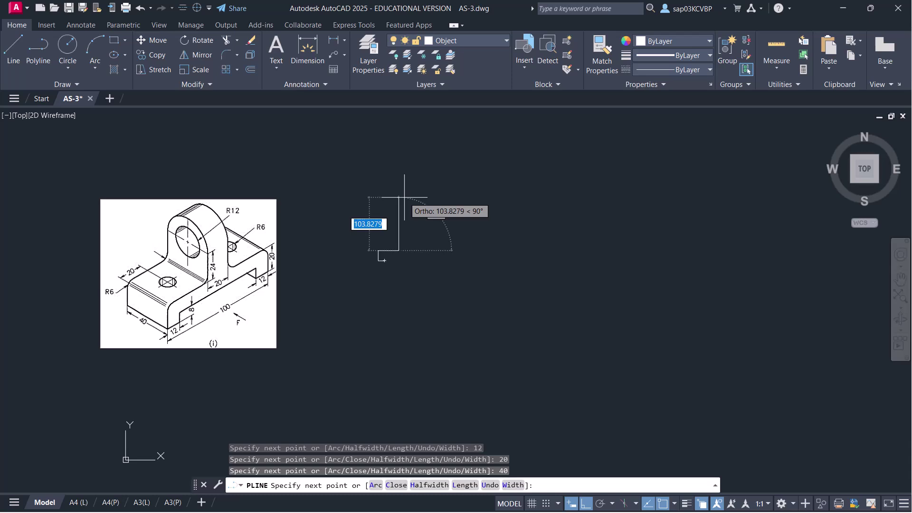
type("44")
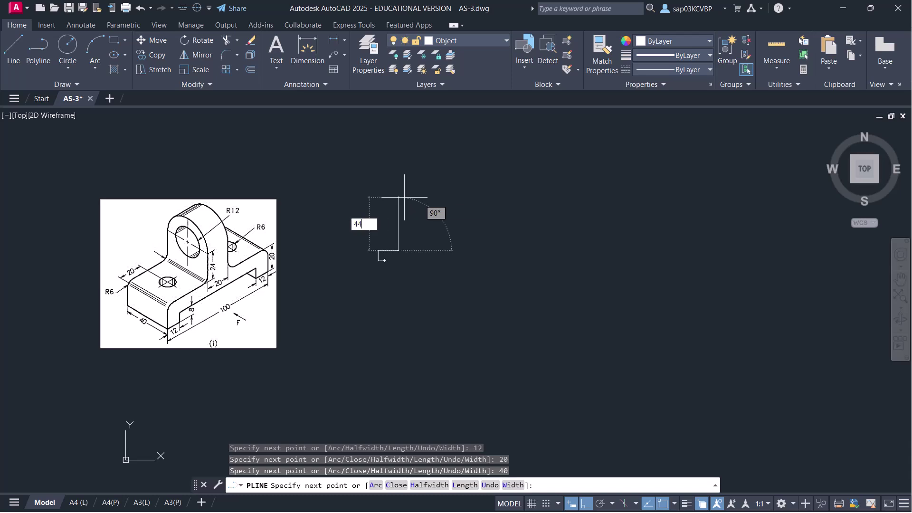
key("Return")
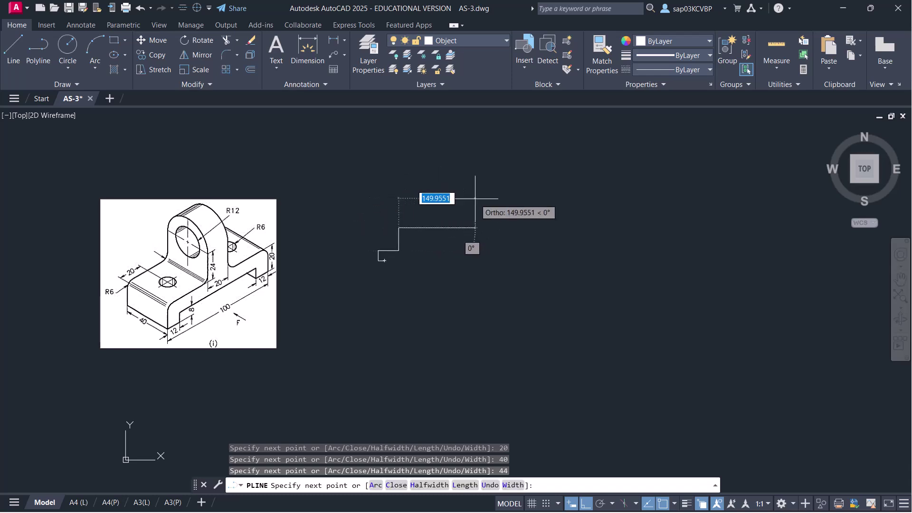
Step: Continue with segments 20, 44, 40, 20, 12 and 8, then close the outline
type("20")
key("Return")
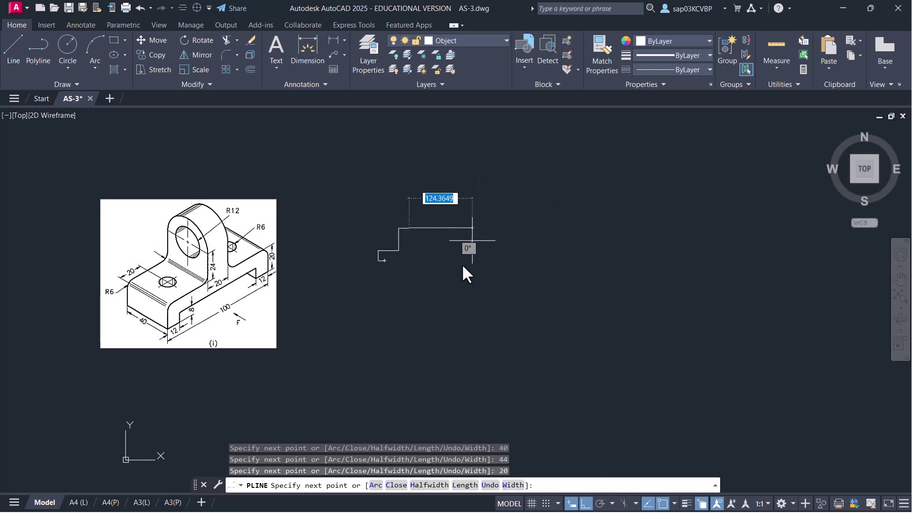
type("44")
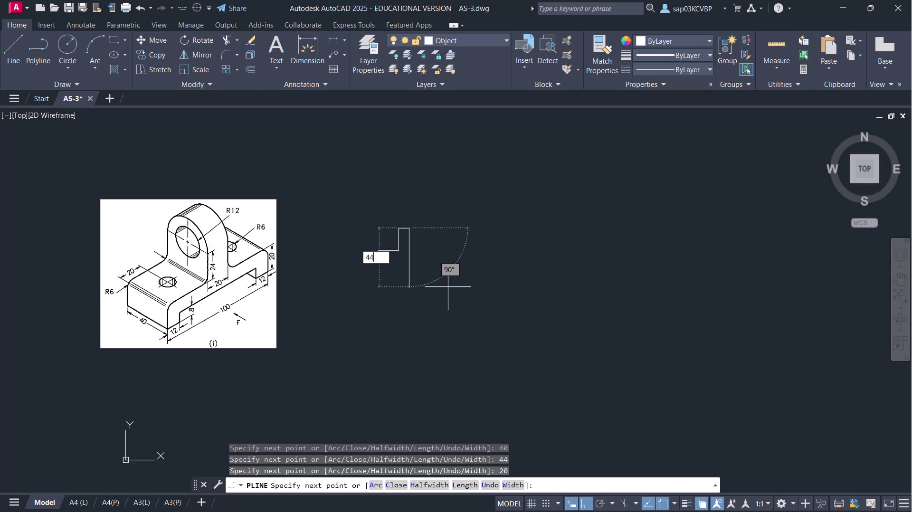
key("Return")
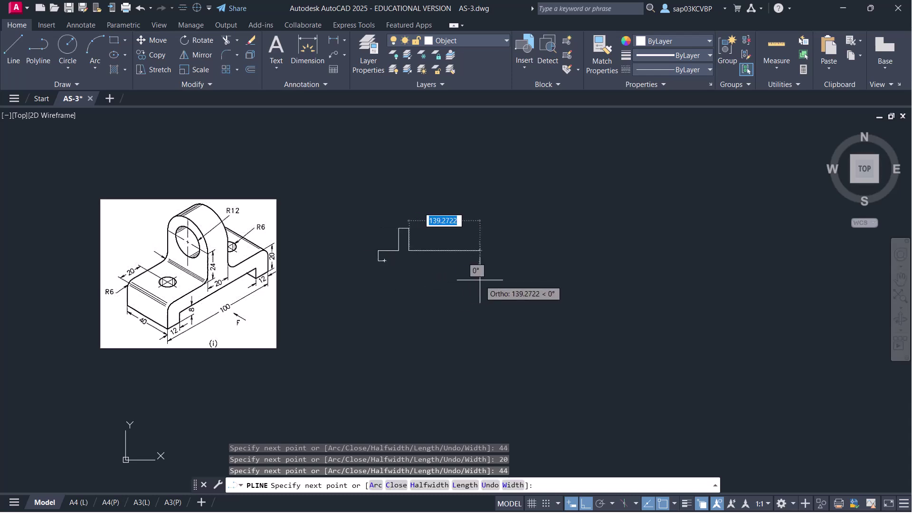
type("40")
key("Return")
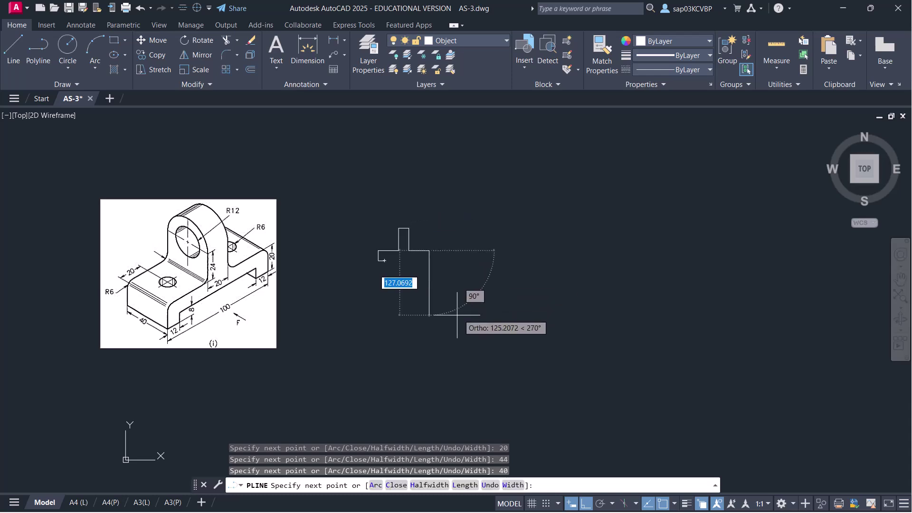
type("20")
key("Return")
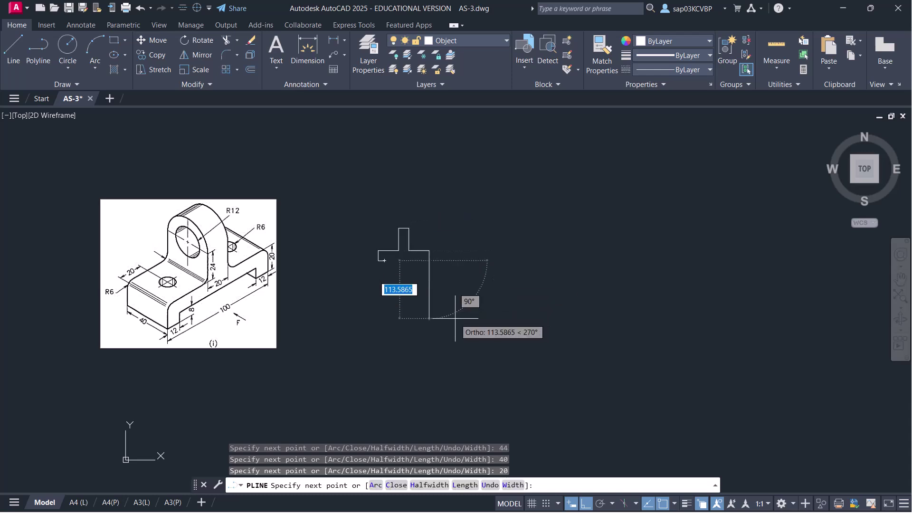
scroll(455, 318, "up", 2)
middle_click_drag(358, 307, 571, 316)
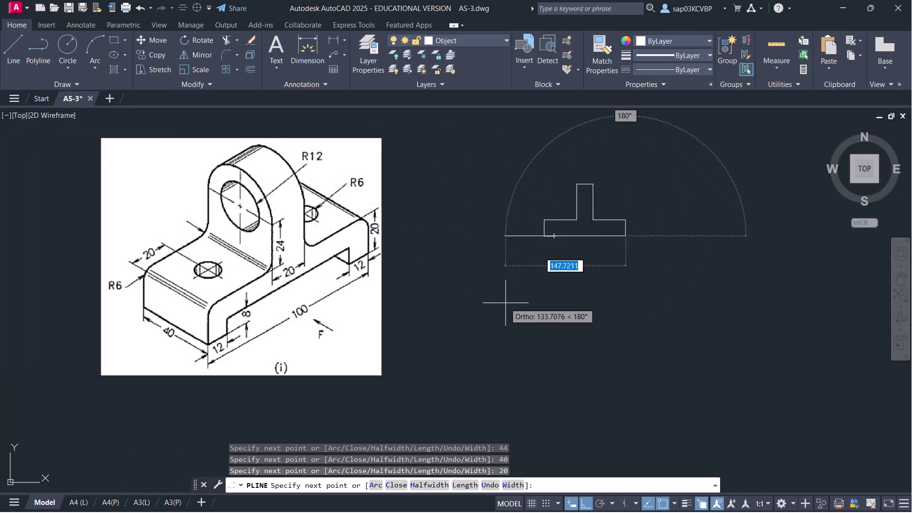
type("12")
key("Return")
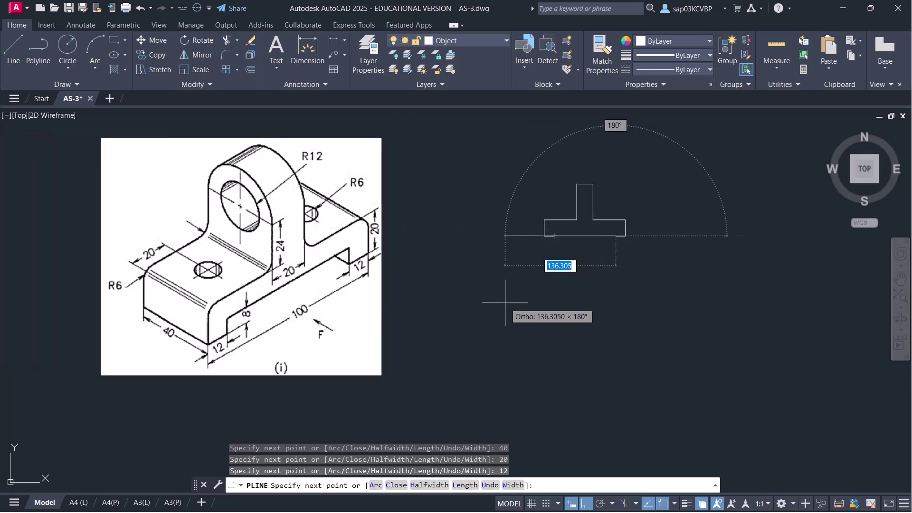
scroll(606, 235, "up", 4)
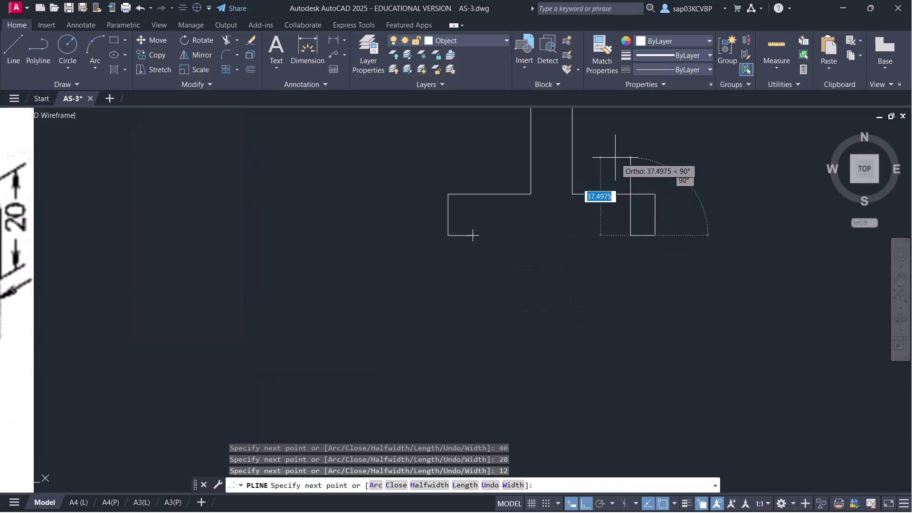
type("8")
key("Return")
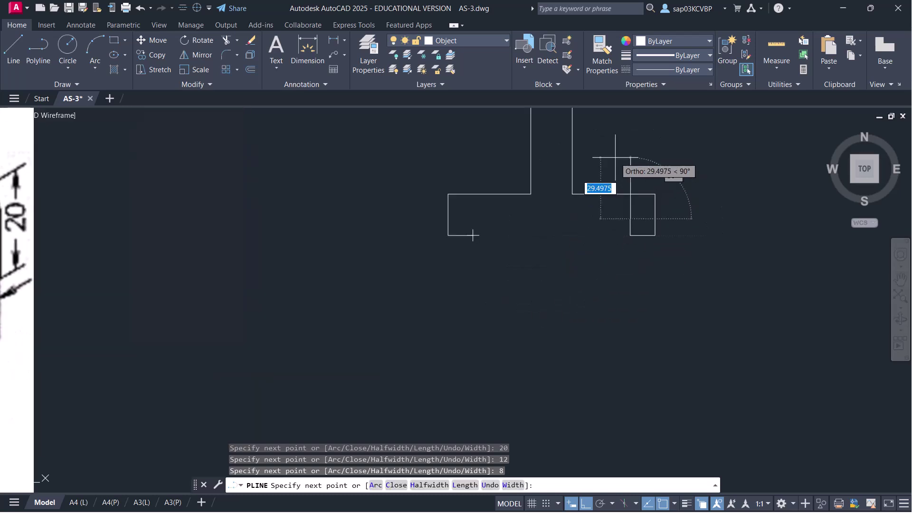
type("C")
key("Return")
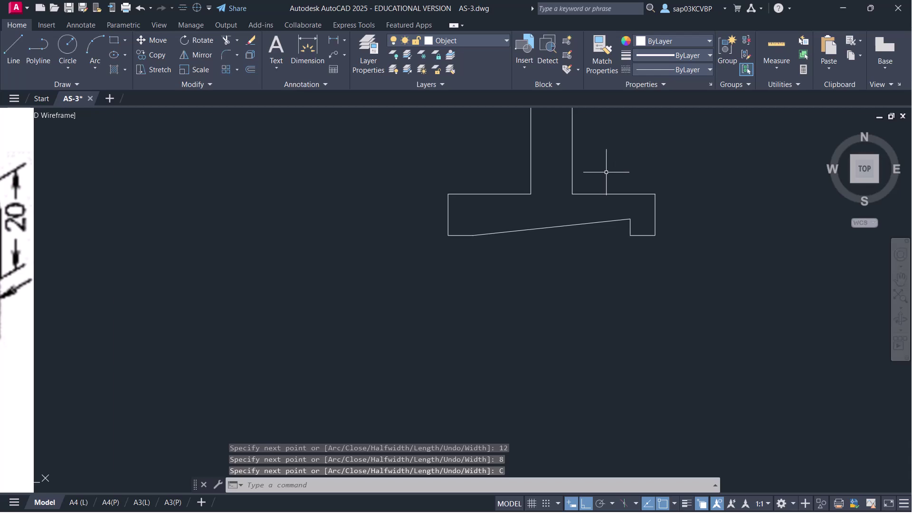
Step: Explode the outline polyline and delete its slanted bottom line
middle_click_drag(540, 257, 534, 320)
left_click(536, 285)
left_click(535, 306)
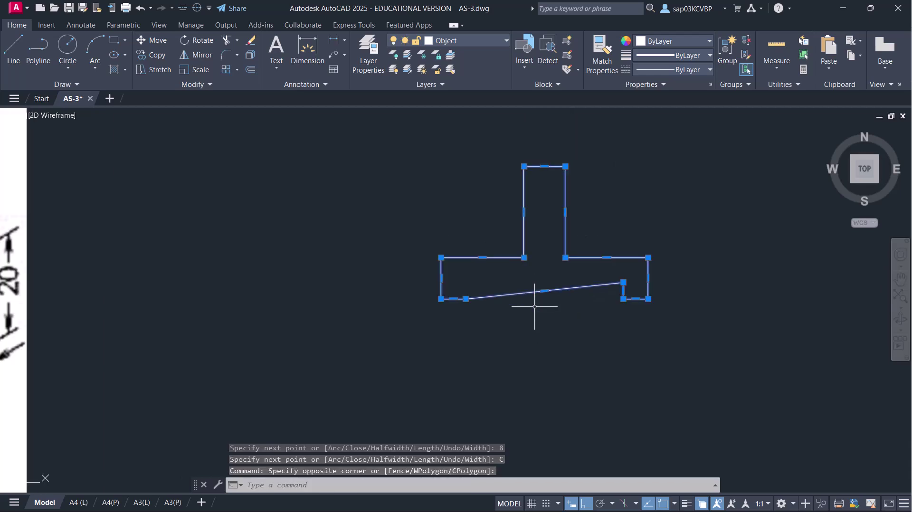
type("X")
key("Return")
left_click(538, 294)
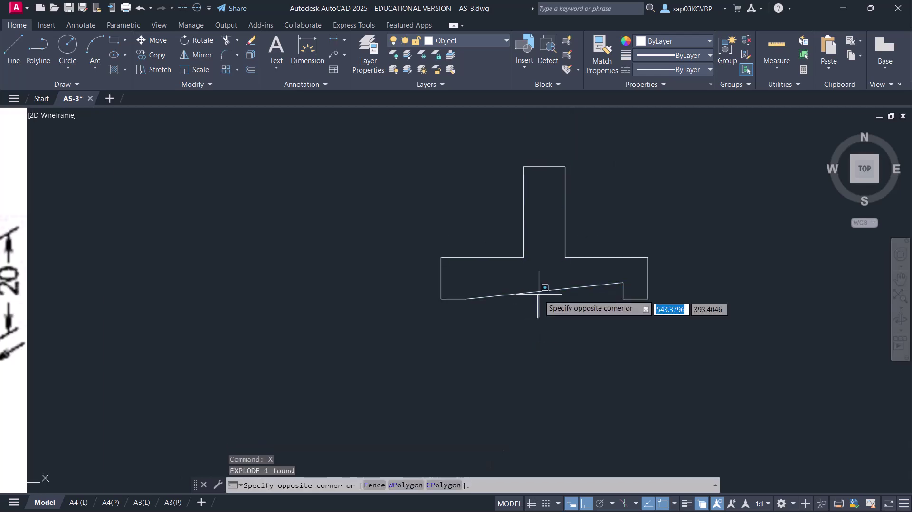
left_click(543, 316)
key("Delete")
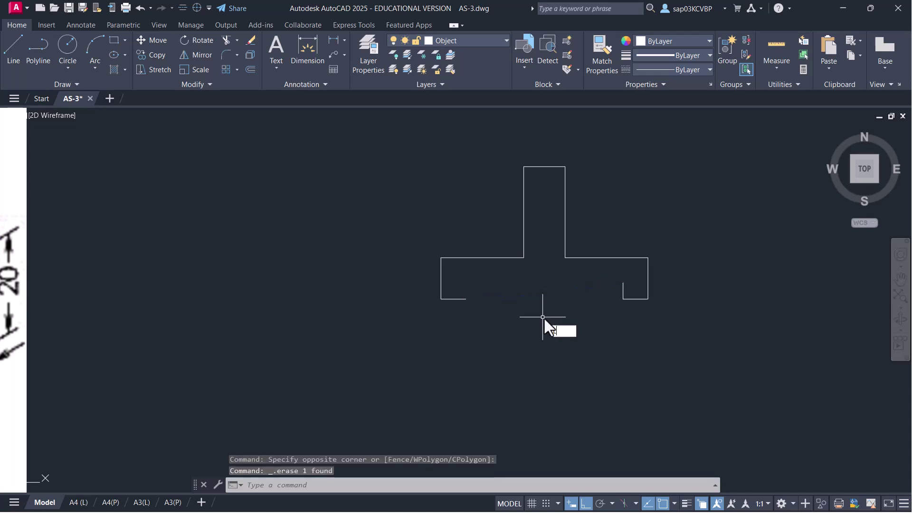
Step: Draw a horizontal line between the right and left notch corners
type("l")
key("Return")
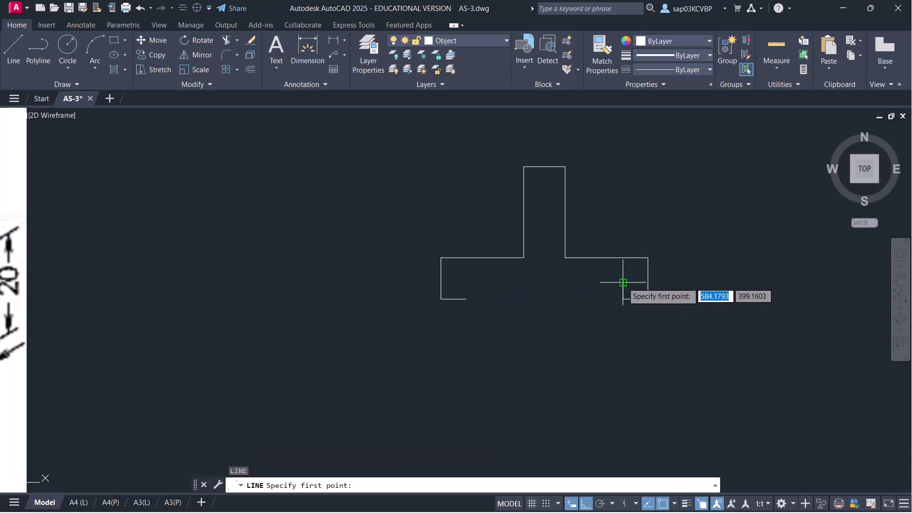
left_click(623, 283)
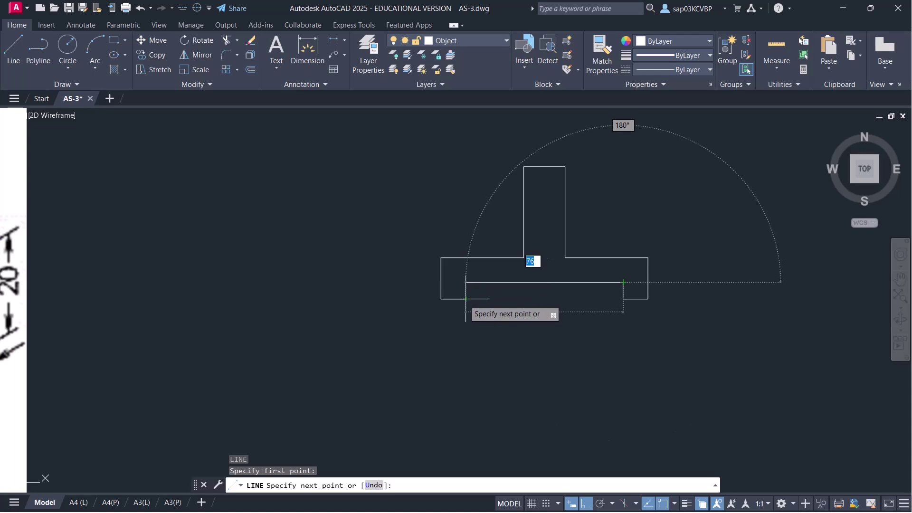
left_click(466, 298)
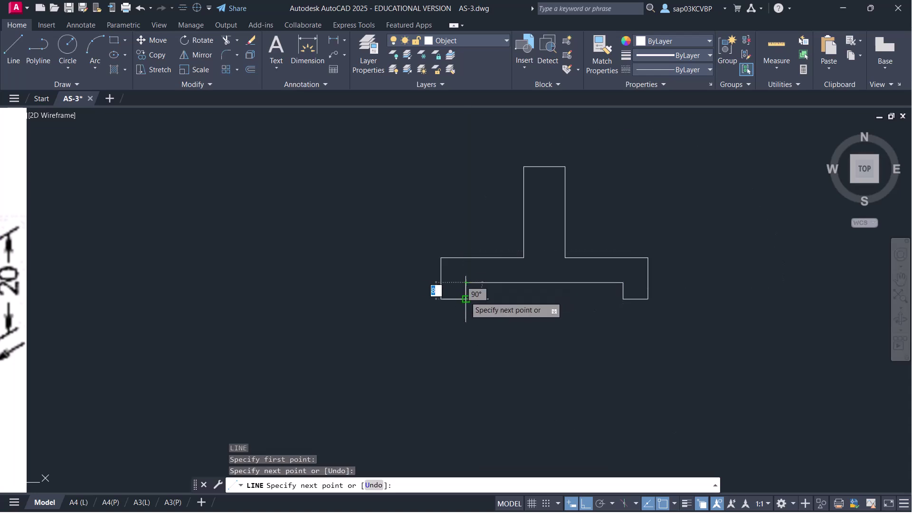
scroll(578, 224, "down", 4)
key("Escape")
type("sc")
key("Return")
Step: Scale the reference picture by 0.4 about its lower-left corner
left_click(380, 326)
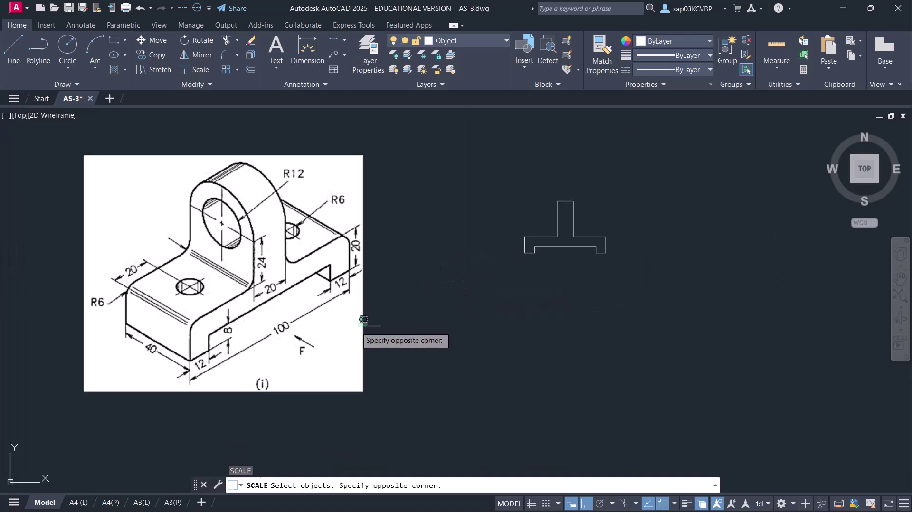
key("Return")
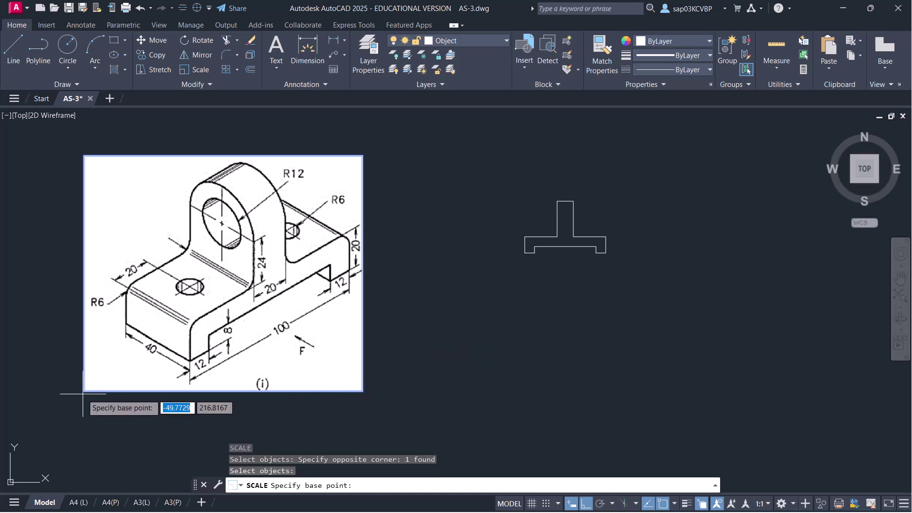
left_click(84, 392)
type("0.4")
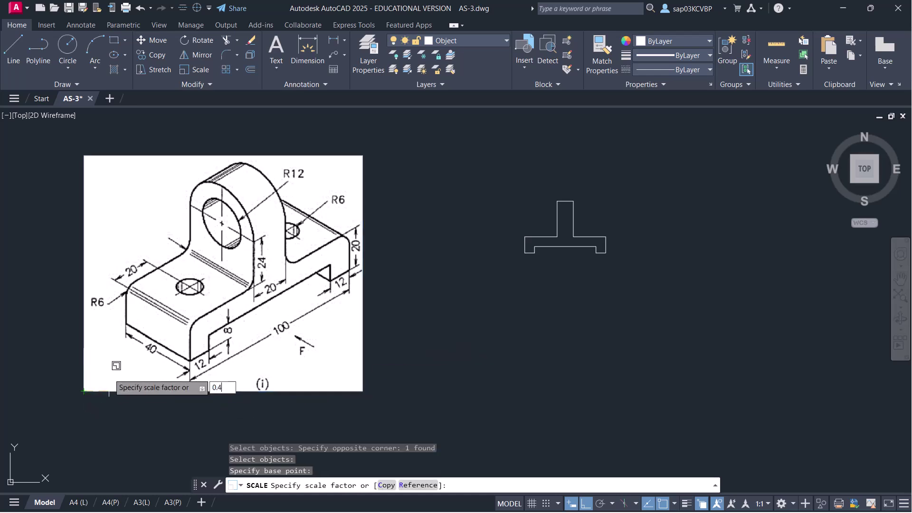
key("Return")
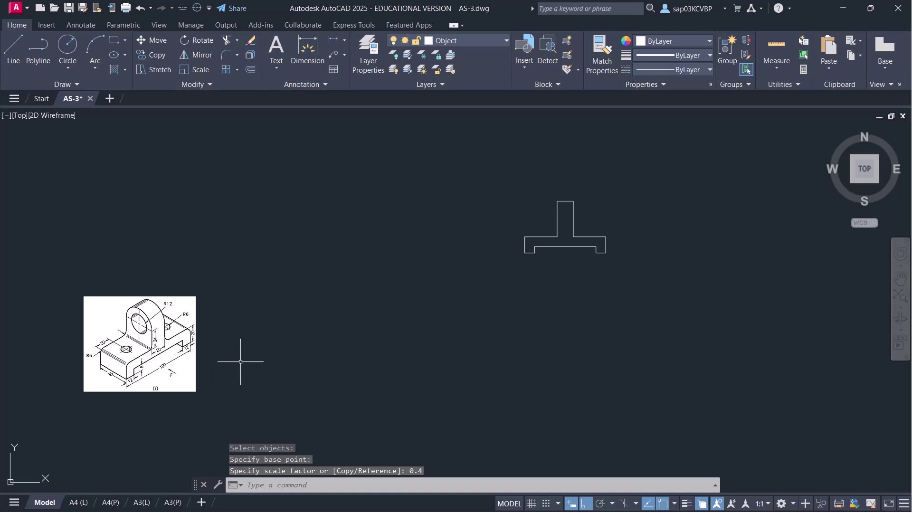
Step: Move the picture to the left of the front view and save the drawing
type("m")
key("Return")
left_click_drag(238, 311, 157, 380)
key("Return")
left_click(175, 284)
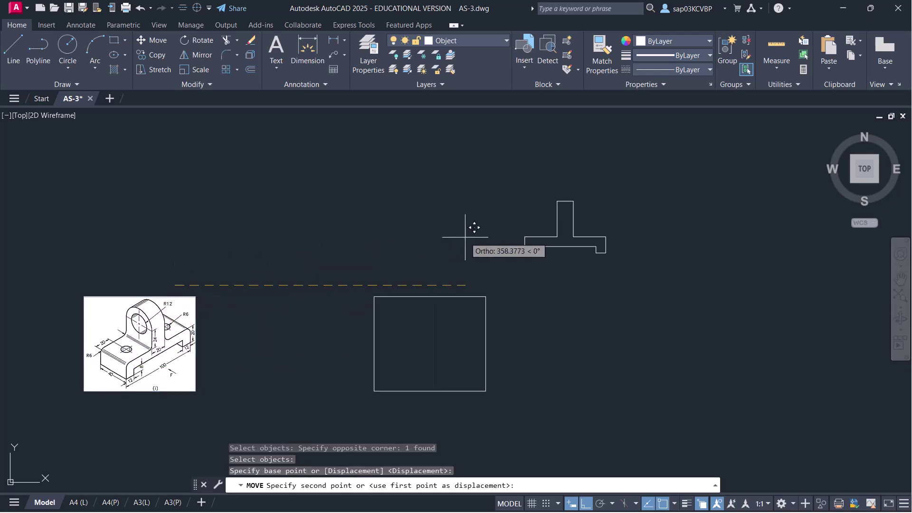
key("XF86AudioRaiseVolume")
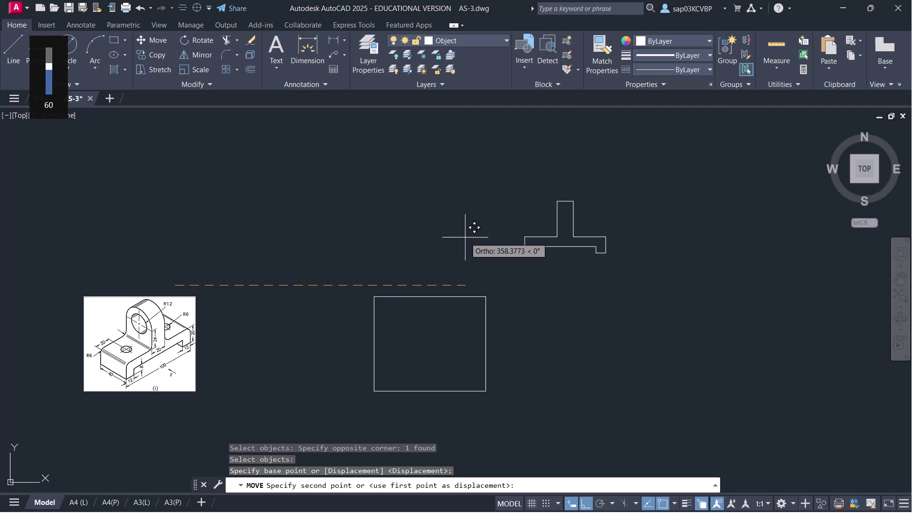
key("F8")
scroll(466, 188, "up", 2)
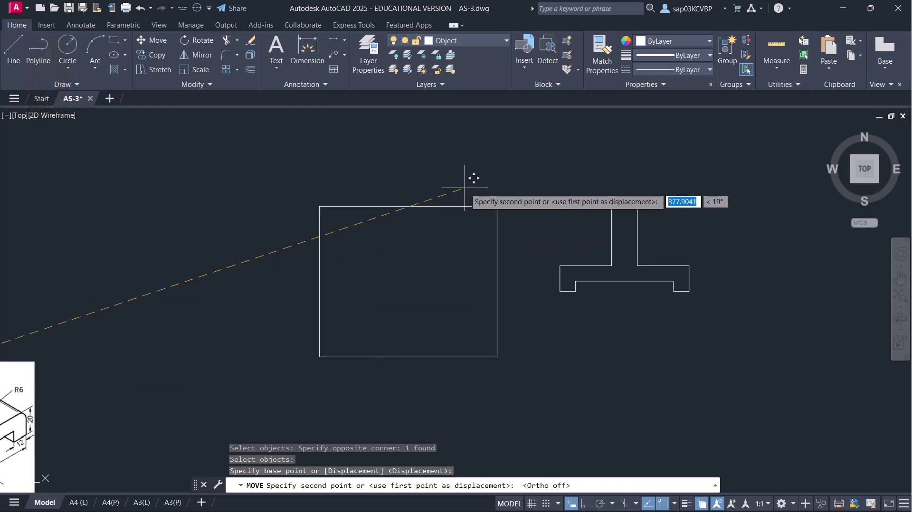
scroll(465, 188, "up", 2)
middle_click_drag(472, 179, 351, 130)
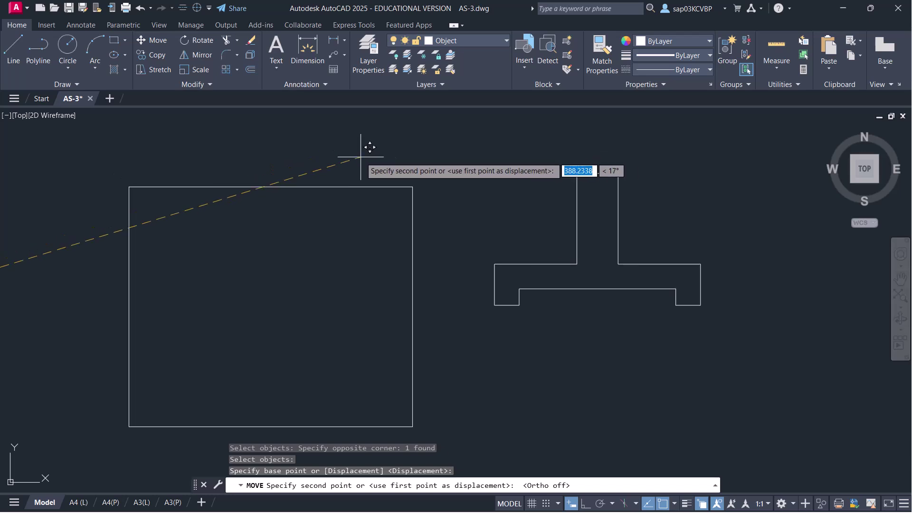
left_click(347, 137)
scroll(287, 213, "down", 2)
scroll(383, 224, "up", 2)
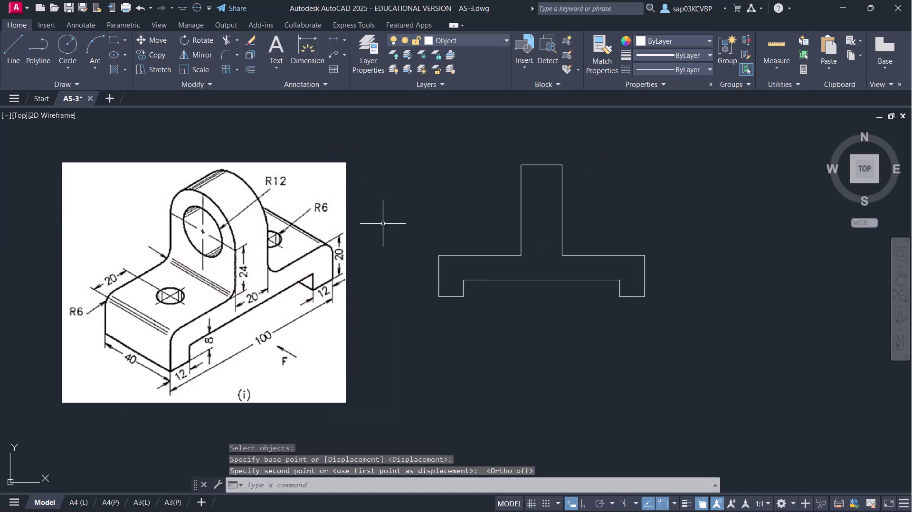
key("ctrl+s")
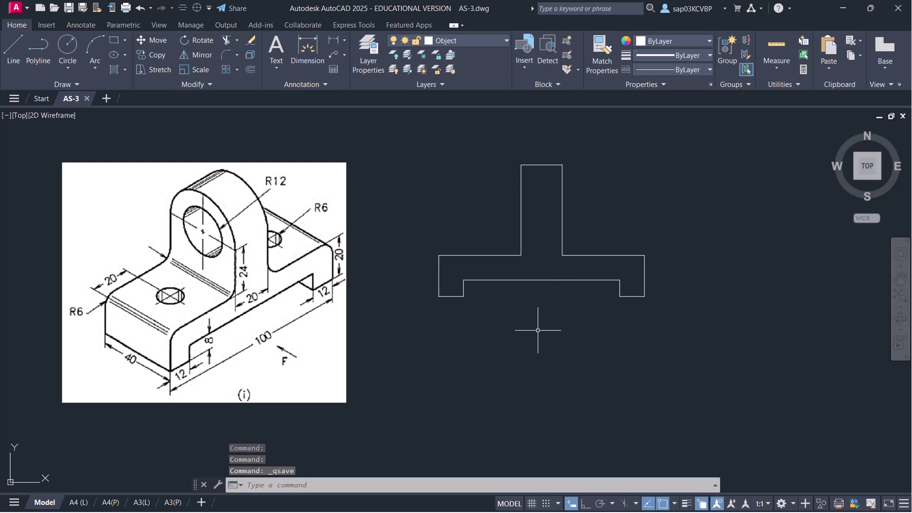
middle_click_drag(518, 346, 516, 328)
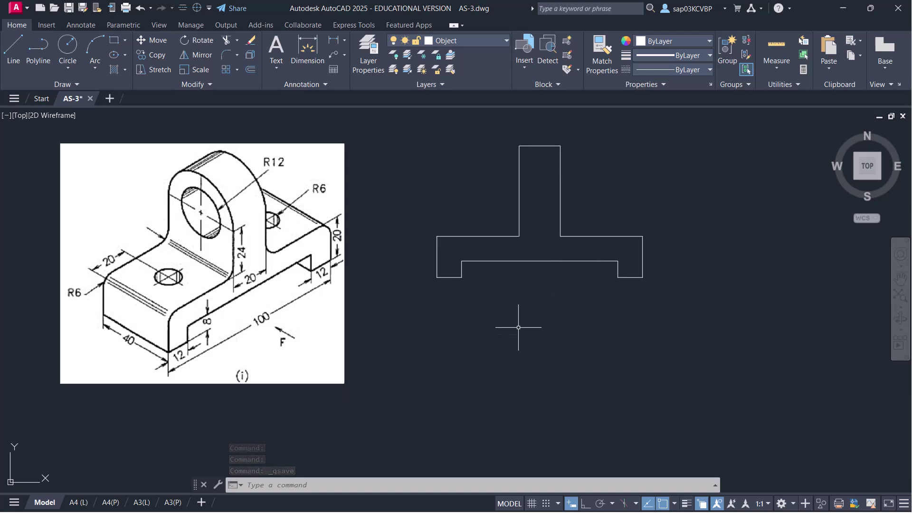
Step: Draw a 100 × 40 rectangle below the front view's left end, then save
left_click(114, 40)
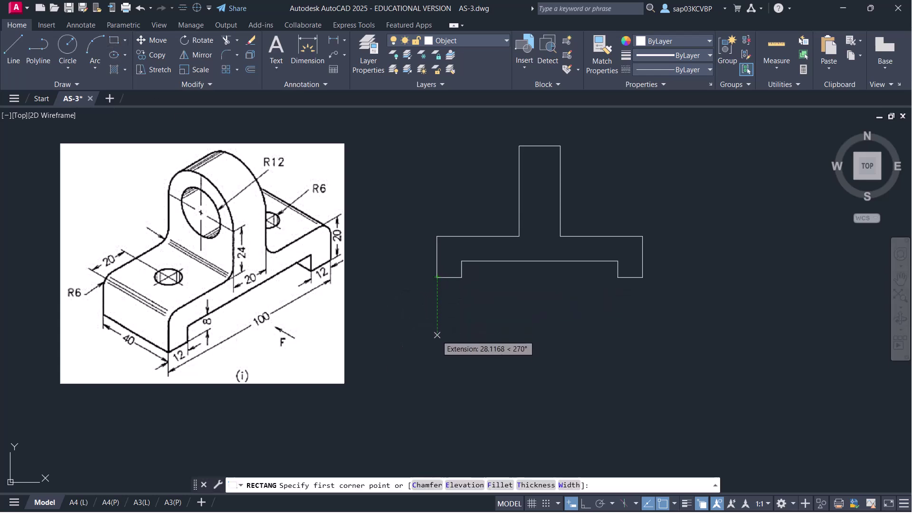
left_click(437, 335)
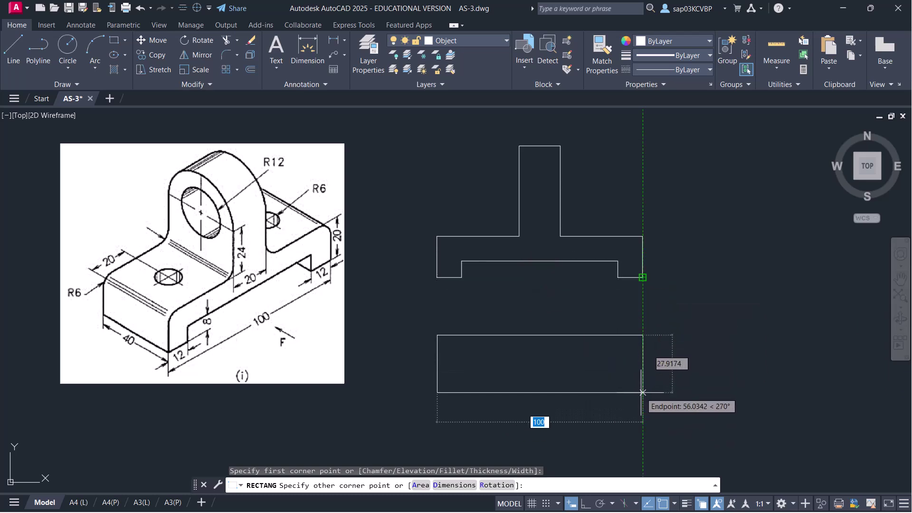
type("10")
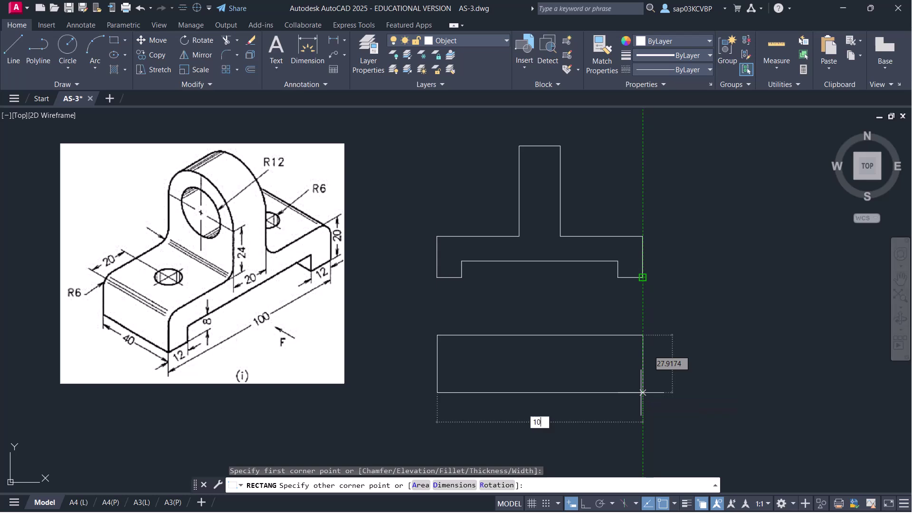
key("Tab")
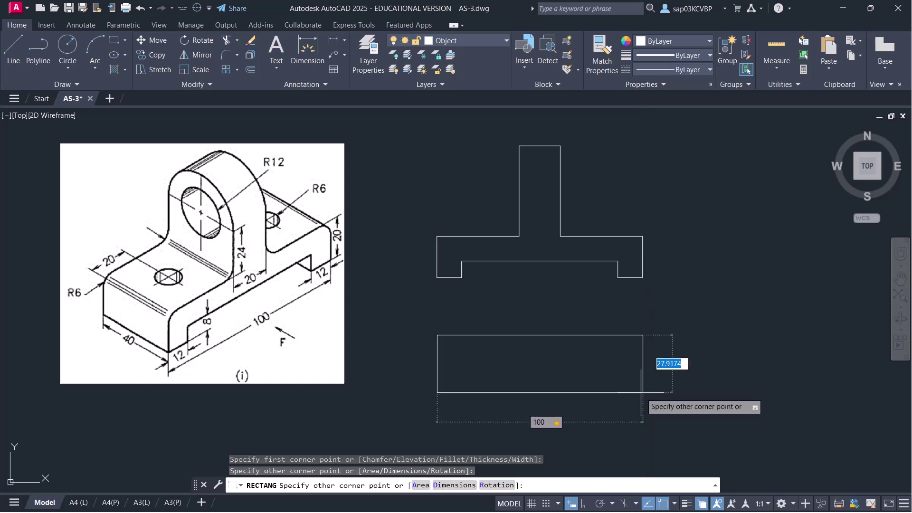
type("40")
key("Return")
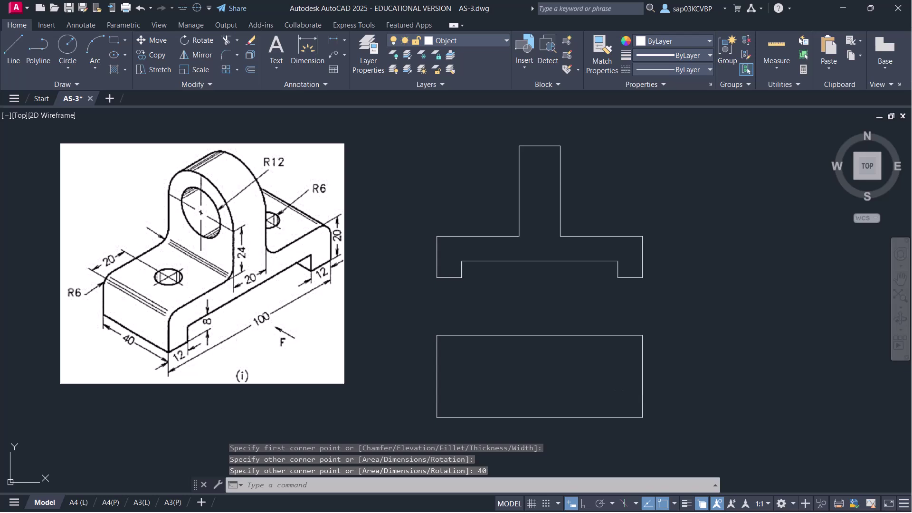
key("ctrl+s")
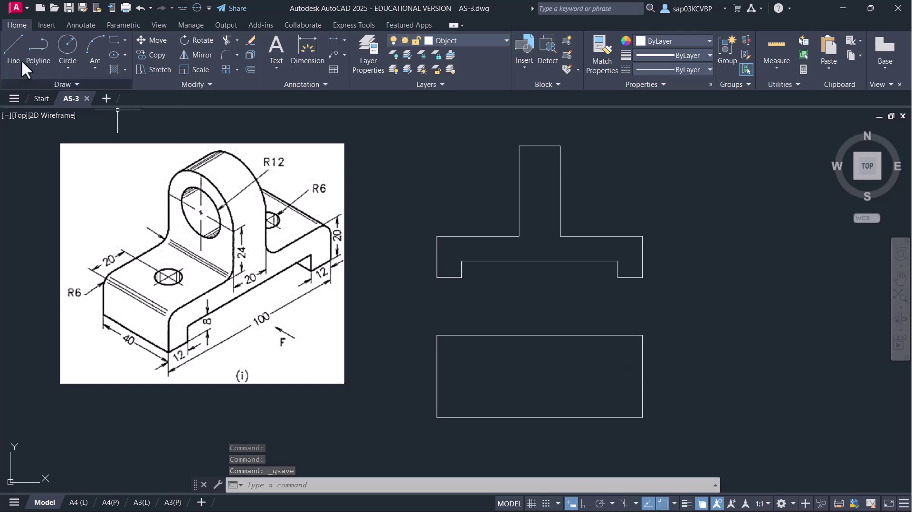
Step: Draw two 40-long vertical lines under the upright's left and right edges with Ortho on
left_click(7, 49)
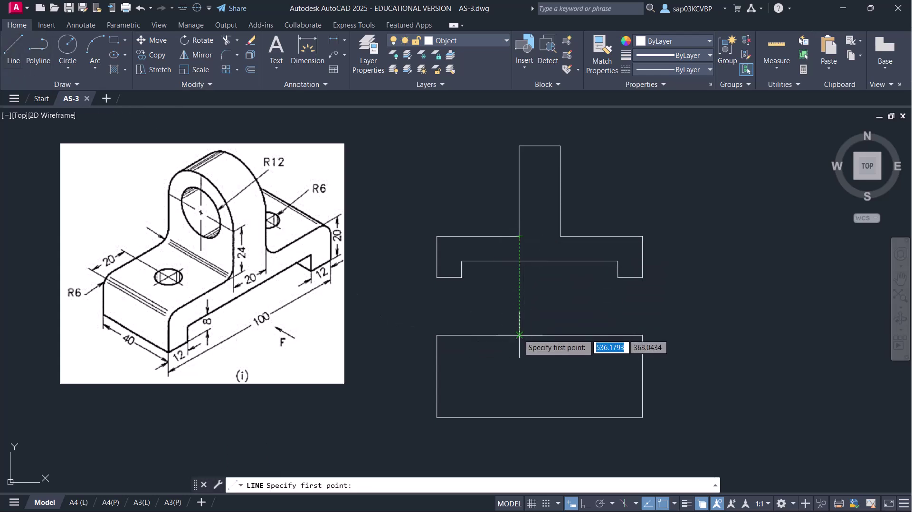
left_click(519, 335)
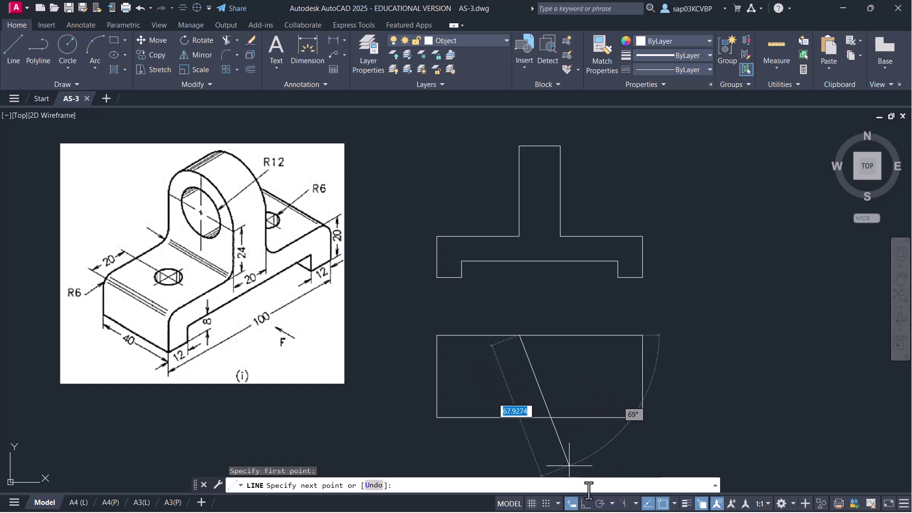
left_click(586, 503)
type("4")
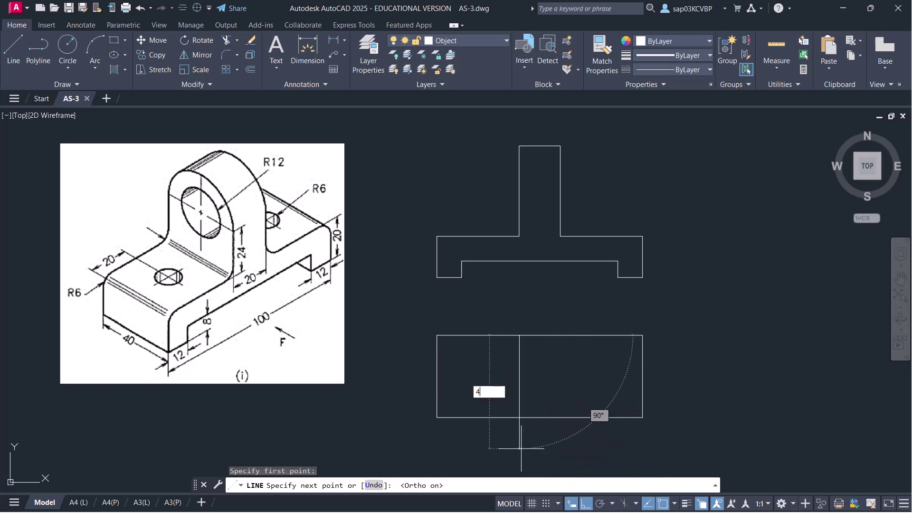
type("0")
key("Return")
key("Return")
key("Return")
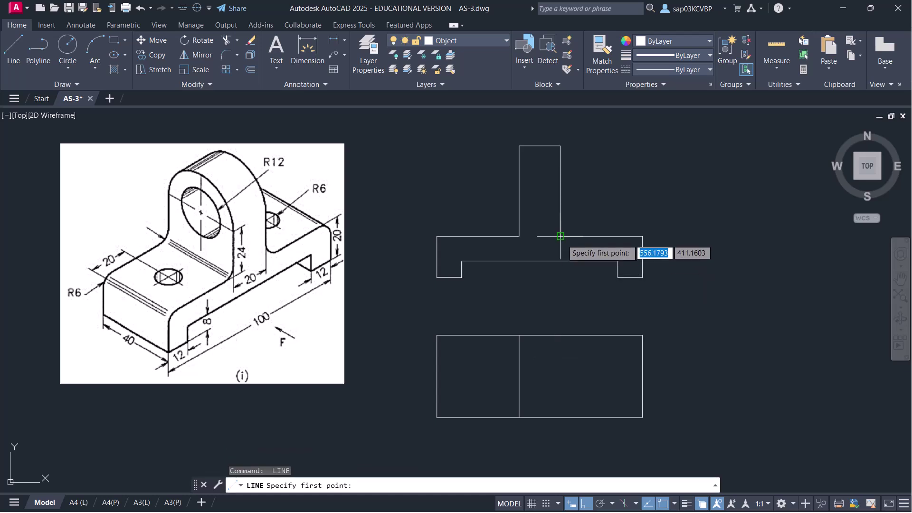
left_click(561, 335)
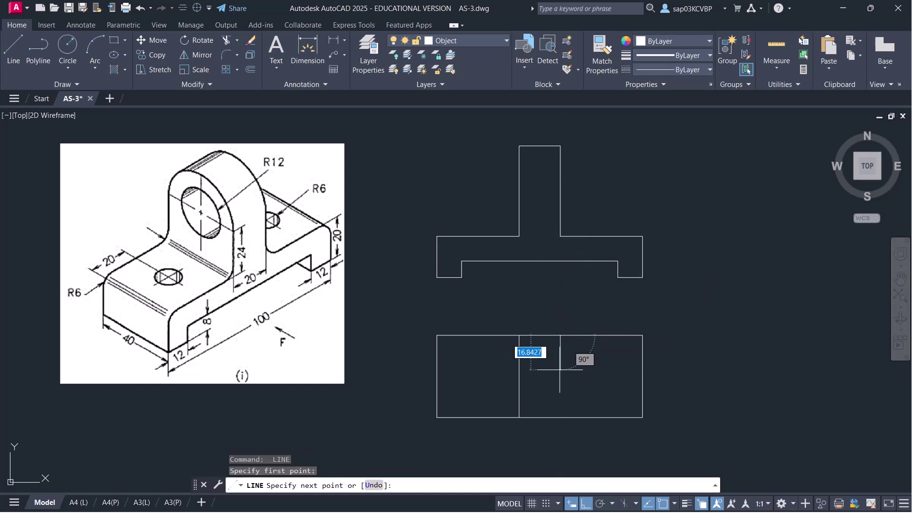
type("40")
key("Return")
key("Escape")
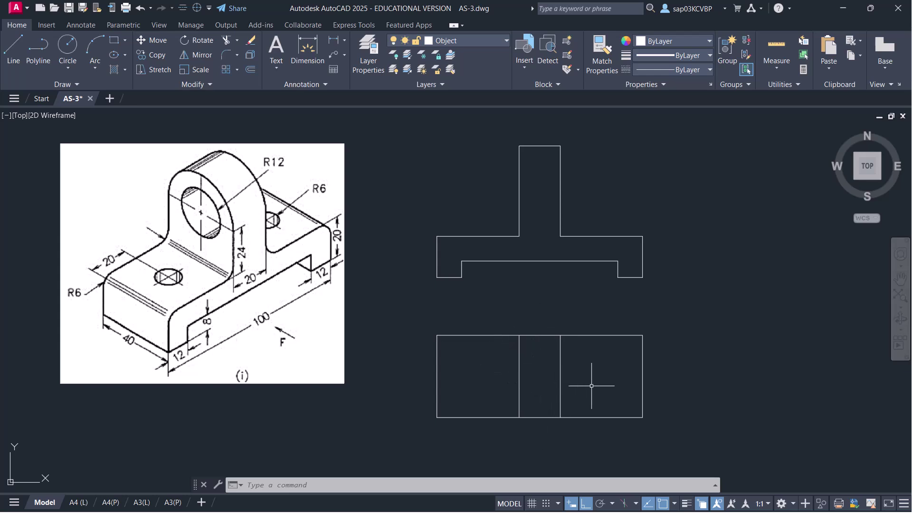
Step: Make Centerline the current layer and draw a trial horizontal line across the rectangle
left_click(469, 39)
left_click(467, 66)
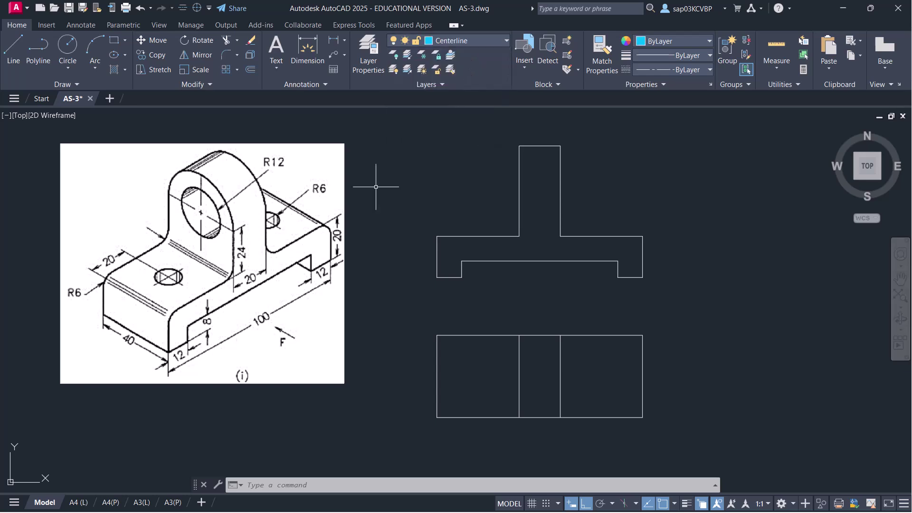
left_click(15, 47)
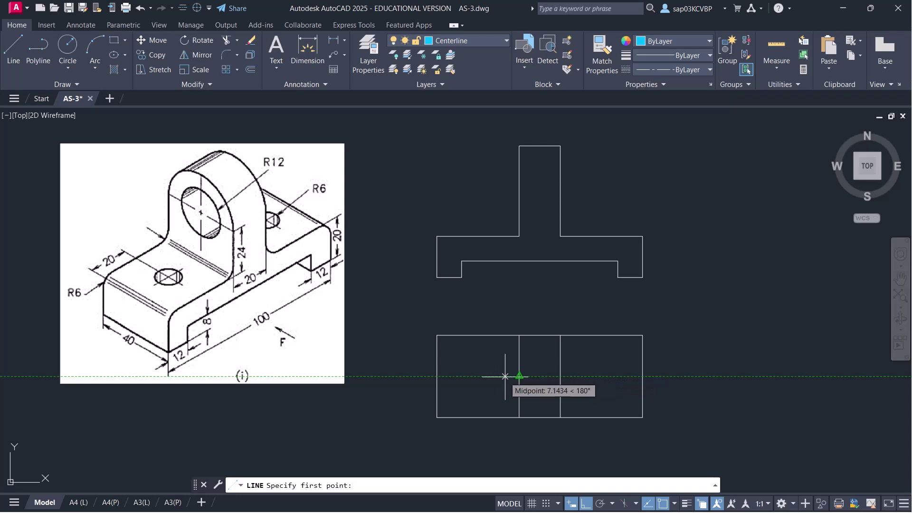
left_click(505, 376)
scroll(552, 381, "up", 5)
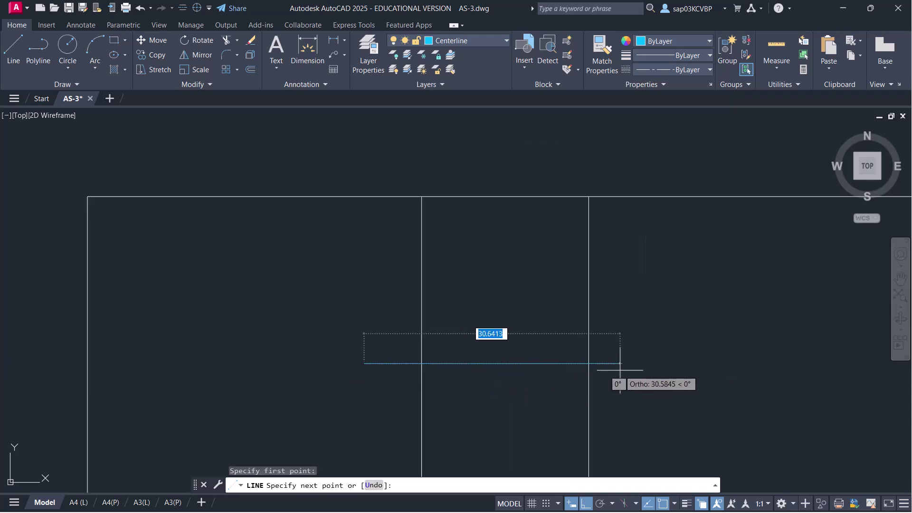
left_click(638, 365)
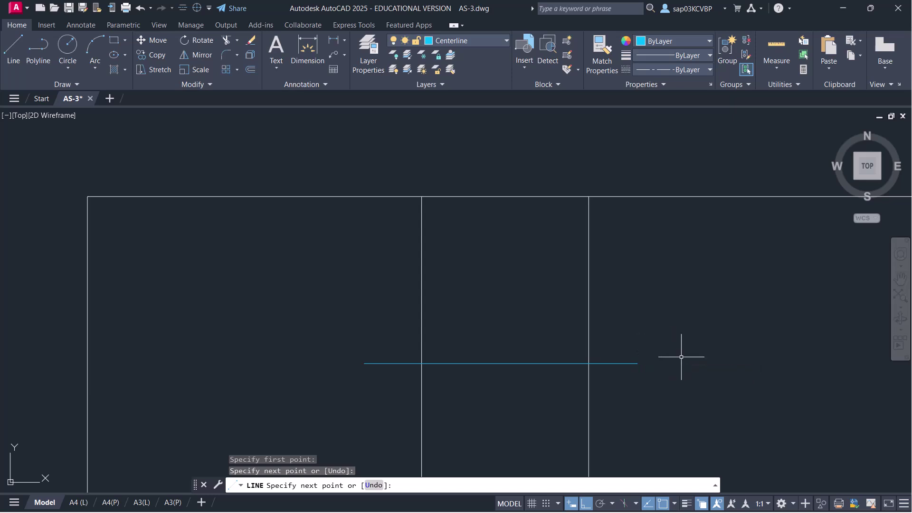
Step: Erase the trial horizontal line and zoom back out
key("Escape")
left_click(662, 378)
left_click(615, 345)
key("Delete")
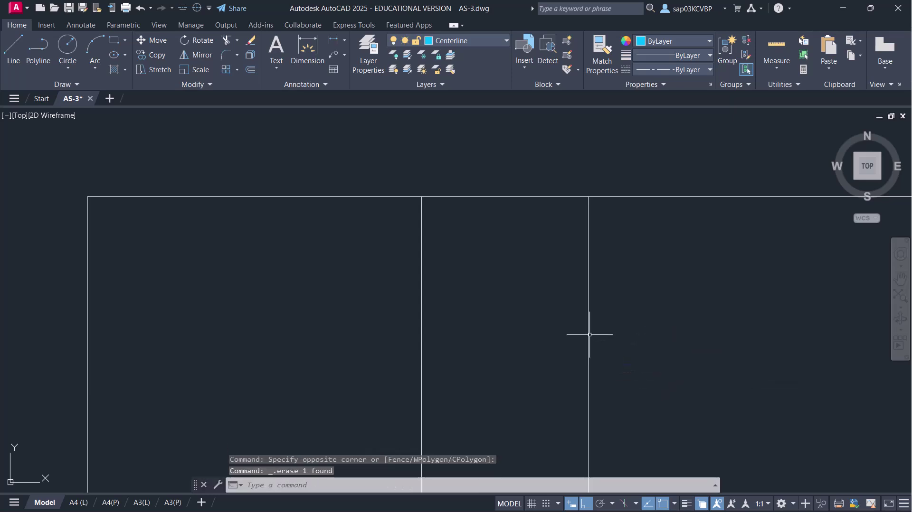
scroll(415, 259, "down", 2)
Step: Add a centerline between the top-view rectangle's top and bottom edges
left_click(89, 26)
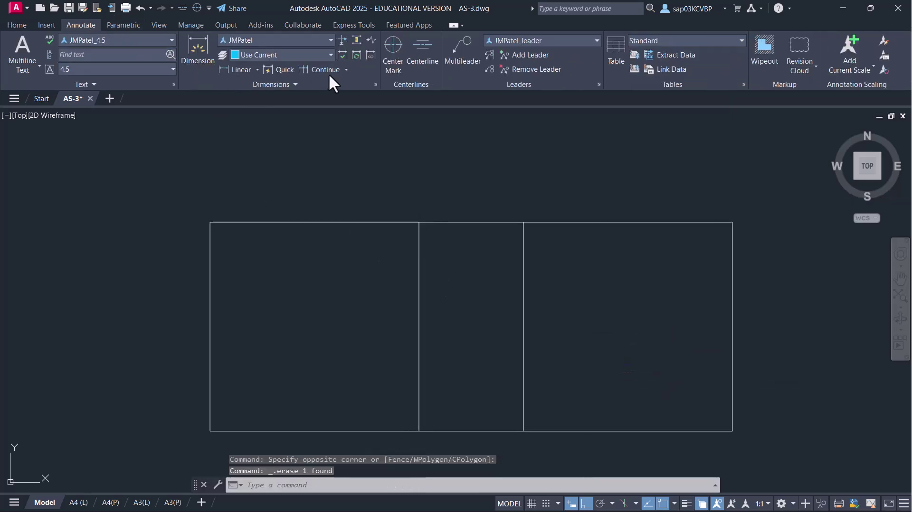
left_click(419, 48)
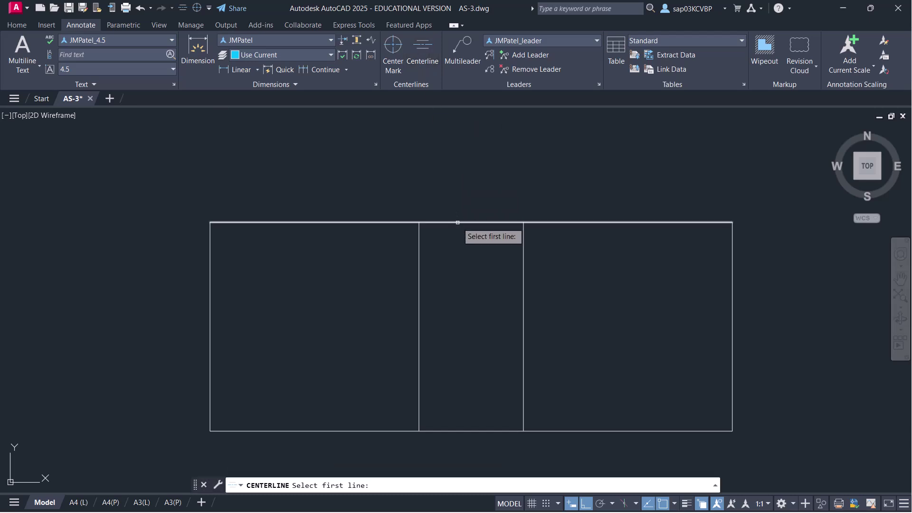
left_click(457, 222)
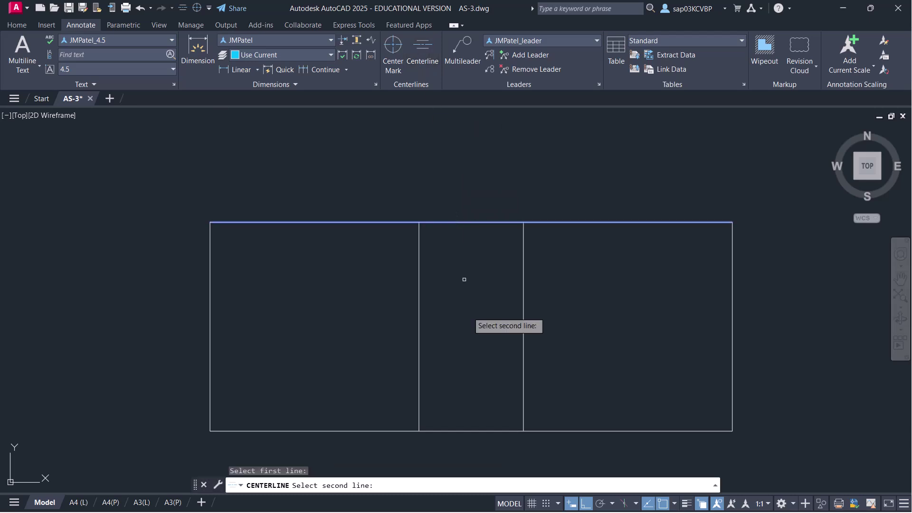
left_click(475, 431)
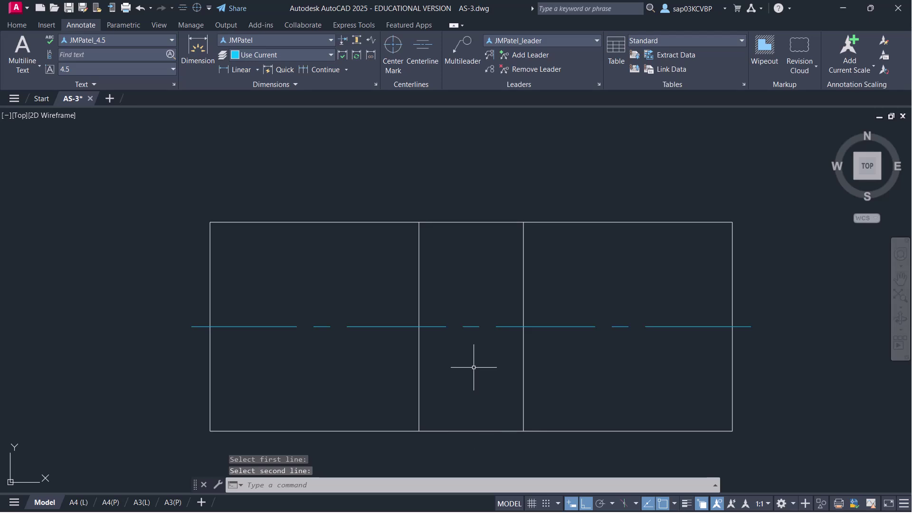
key("Escape")
Step: With Osnap off, grip-stretch both centerline ends inward to sit inside the rectangle
left_click(361, 349)
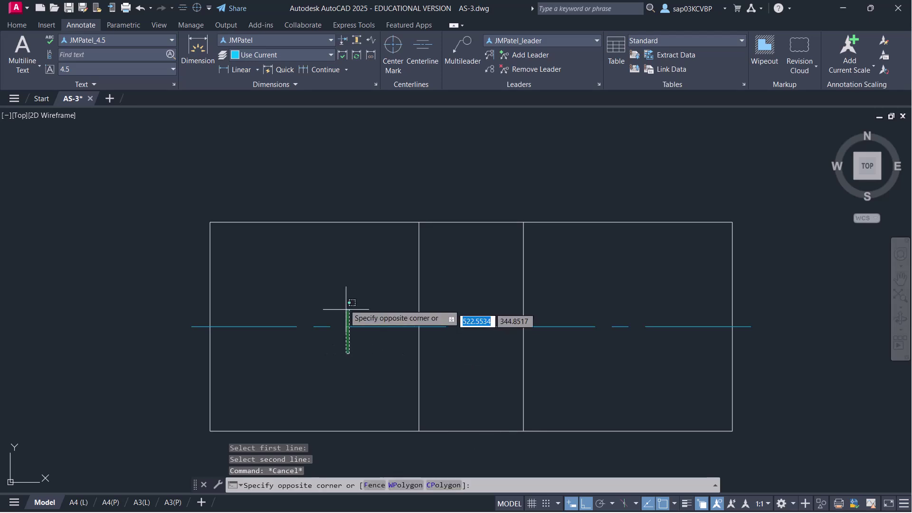
left_click(347, 301)
left_click(192, 326)
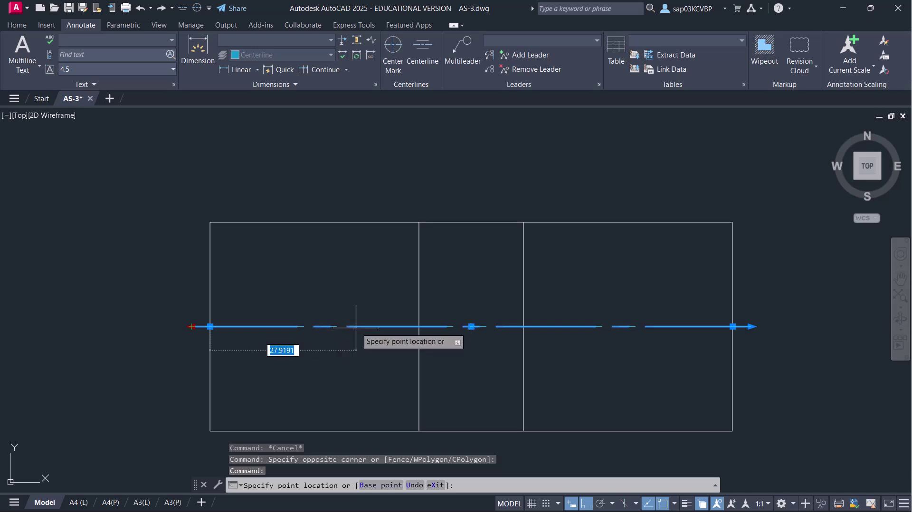
left_click(664, 507)
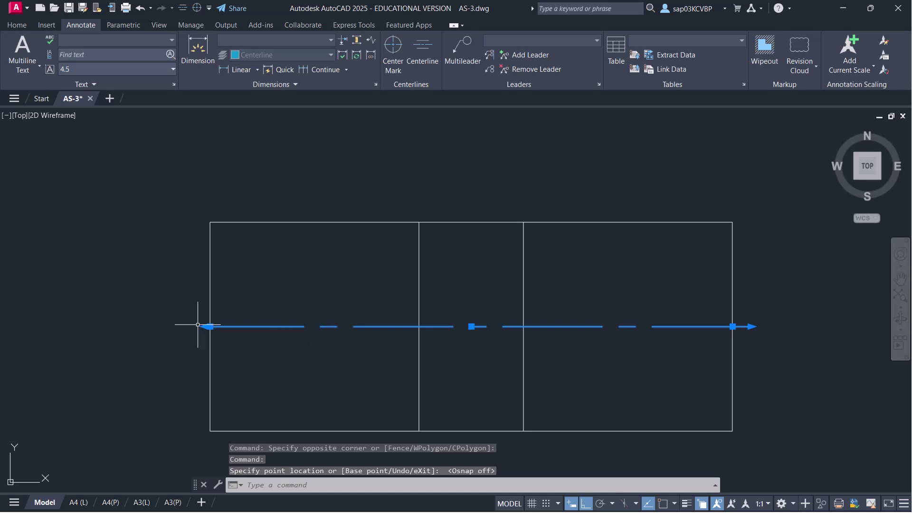
left_click(210, 326)
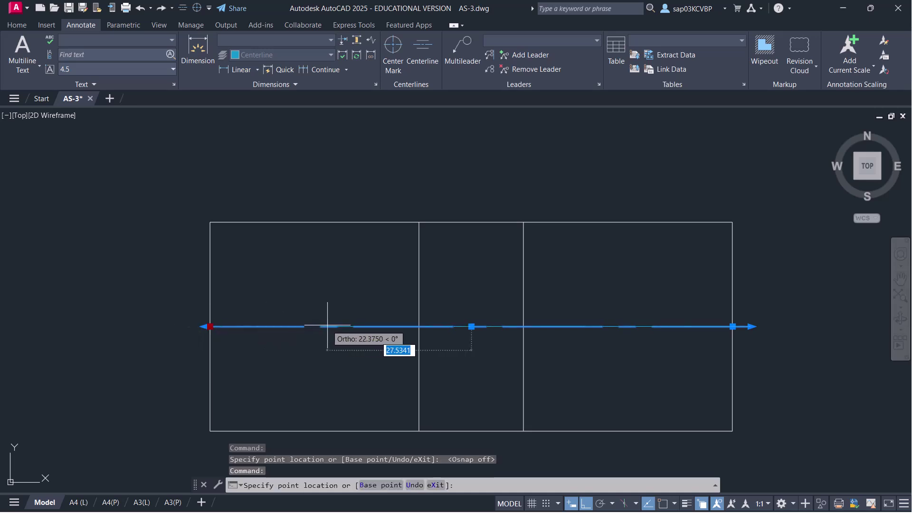
left_click(338, 326)
left_click(733, 327)
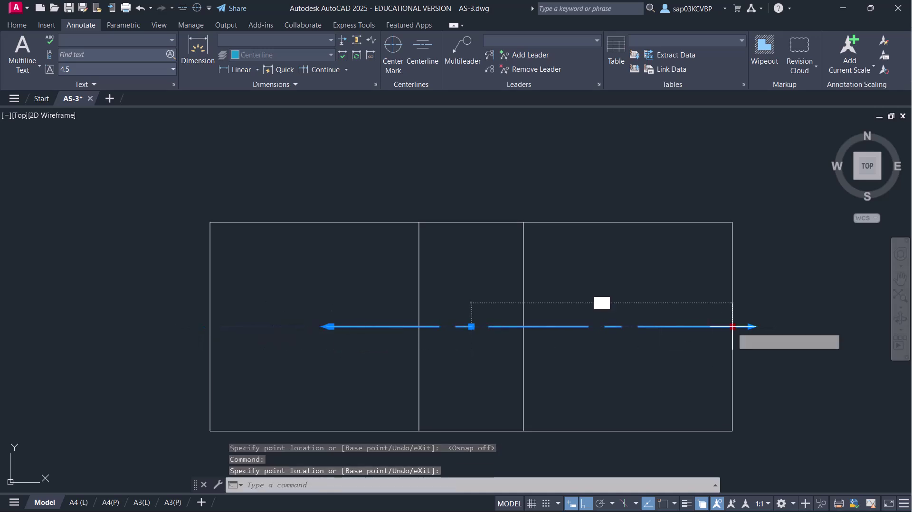
left_click(579, 341)
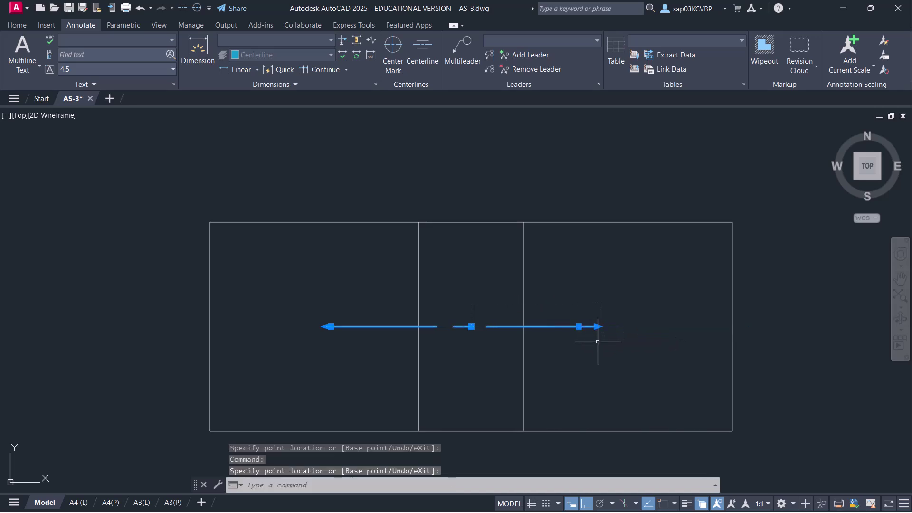
key("Escape")
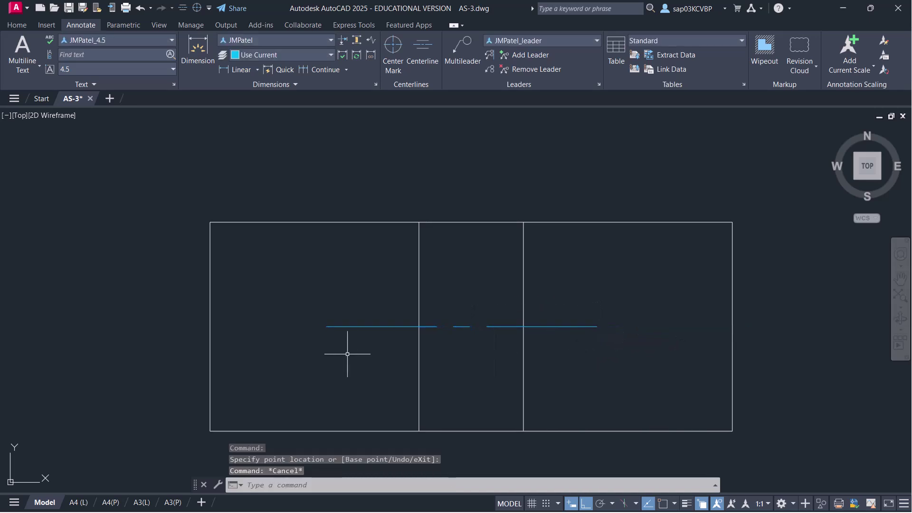
Step: Turn object snap back on and pan to frame the front and top views
left_click(663, 504)
scroll(531, 320, "down", 4)
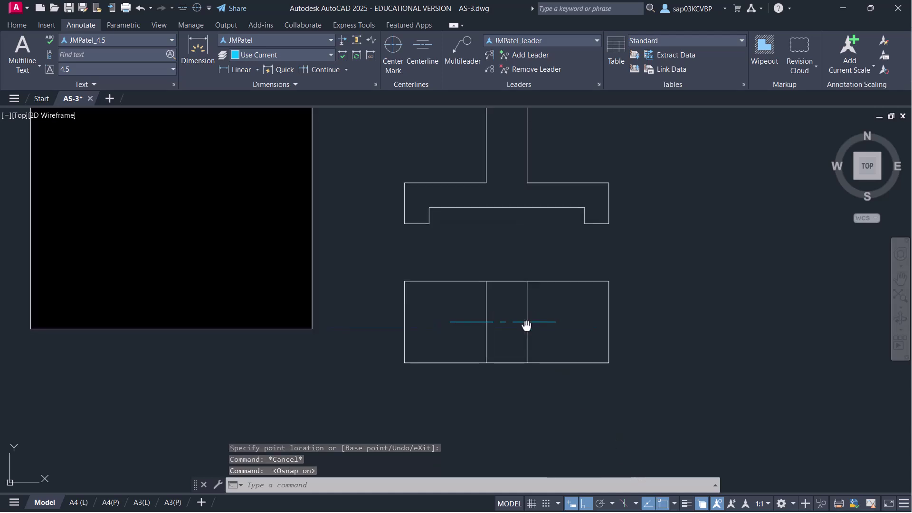
middle_click_drag(547, 302, 487, 361)
middle_click_drag(503, 328, 516, 322)
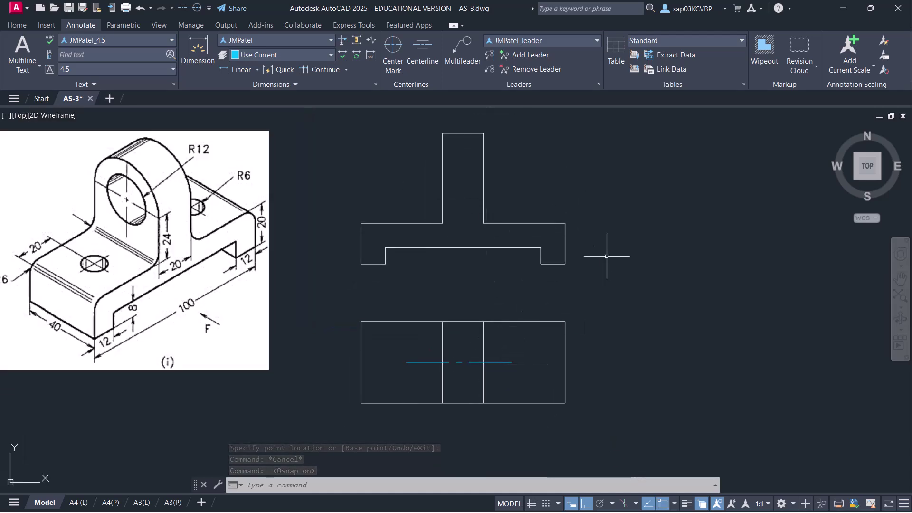
middle_click_drag(604, 252, 601, 263)
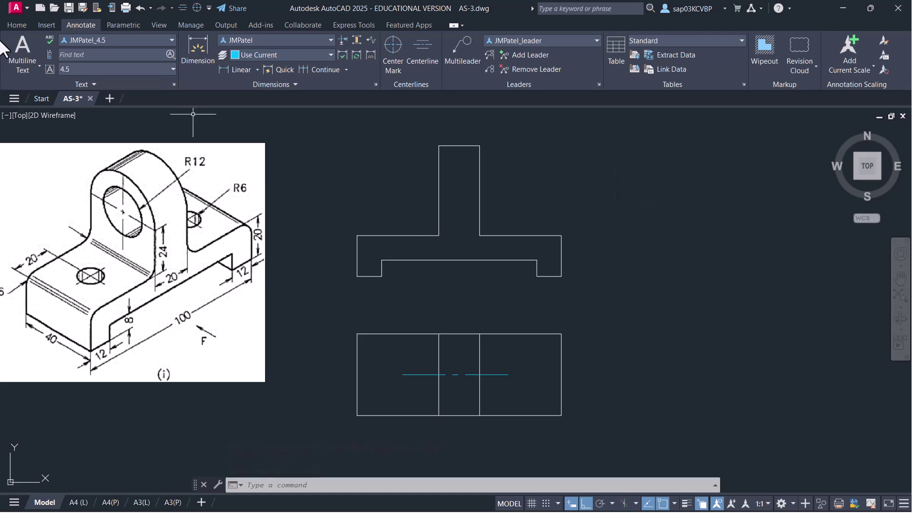
Step: Set Object as the current layer from the Home tab's Layer list
left_click(17, 25)
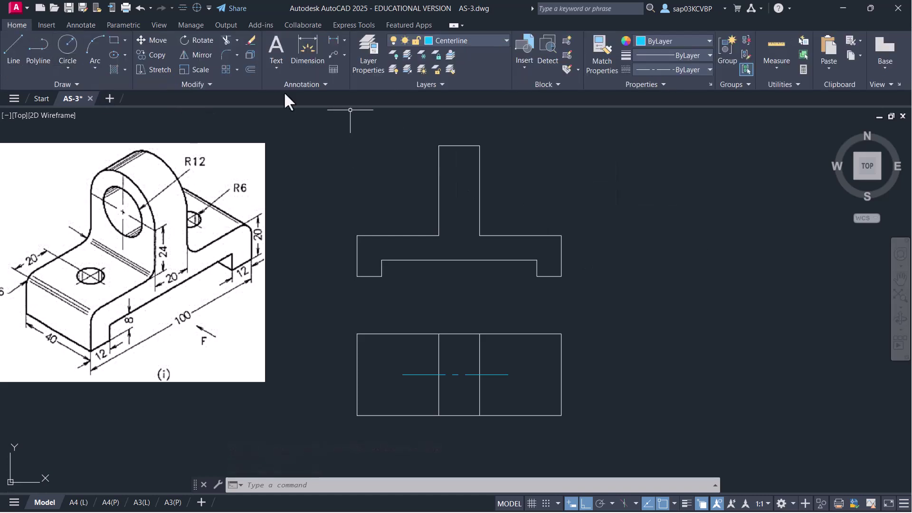
left_click(15, 50)
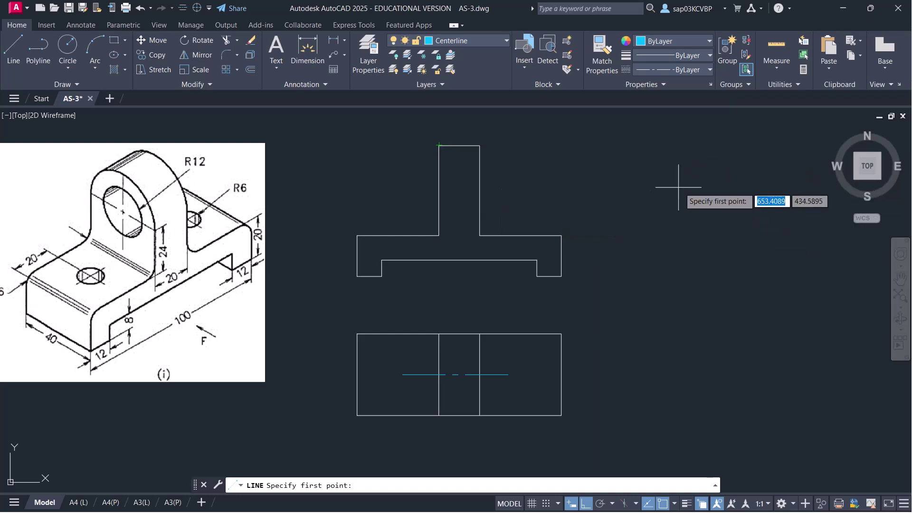
key("Escape")
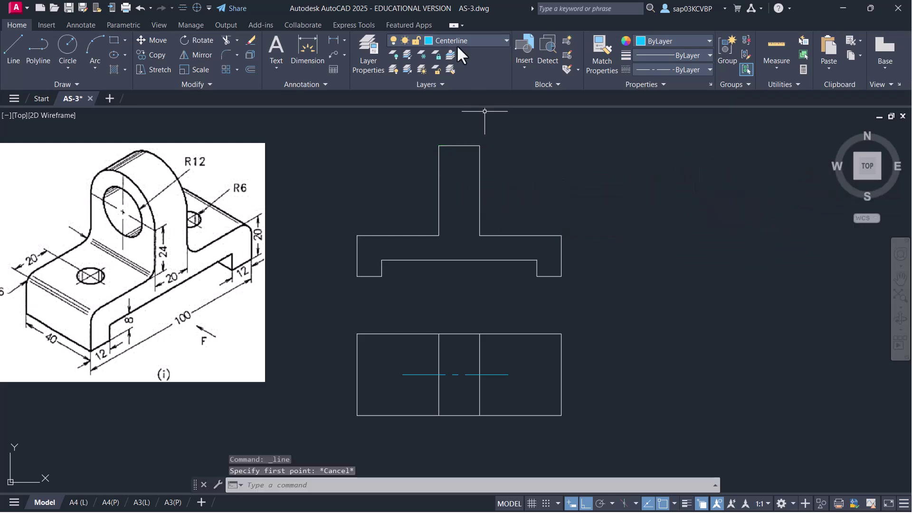
left_click(457, 44)
left_click(453, 136)
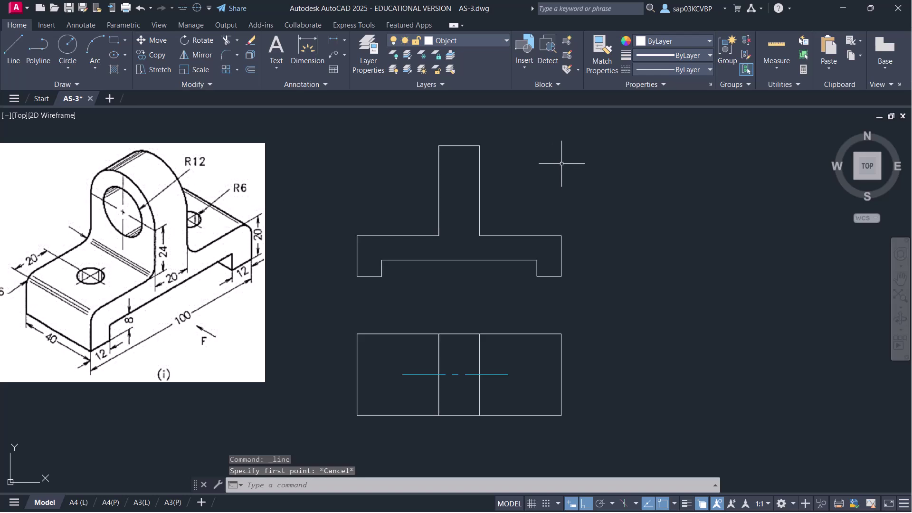
Step: Start a REC rectangle beside the front view's base with its width locked at 40
type("rec")
key("Return")
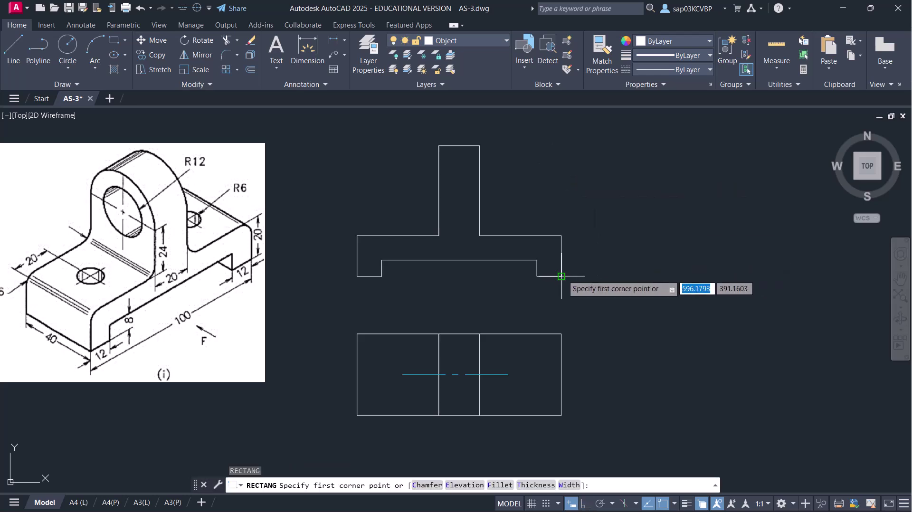
left_click(615, 276)
type("40")
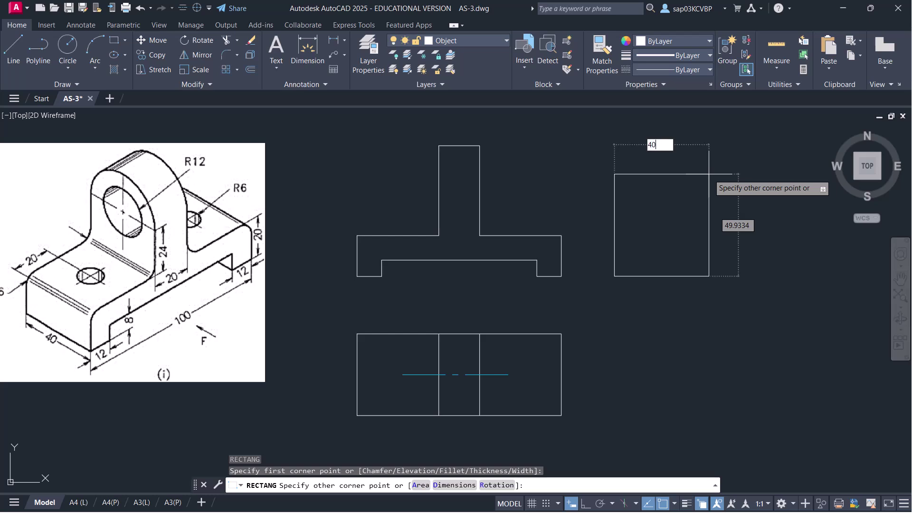
key("Tab")
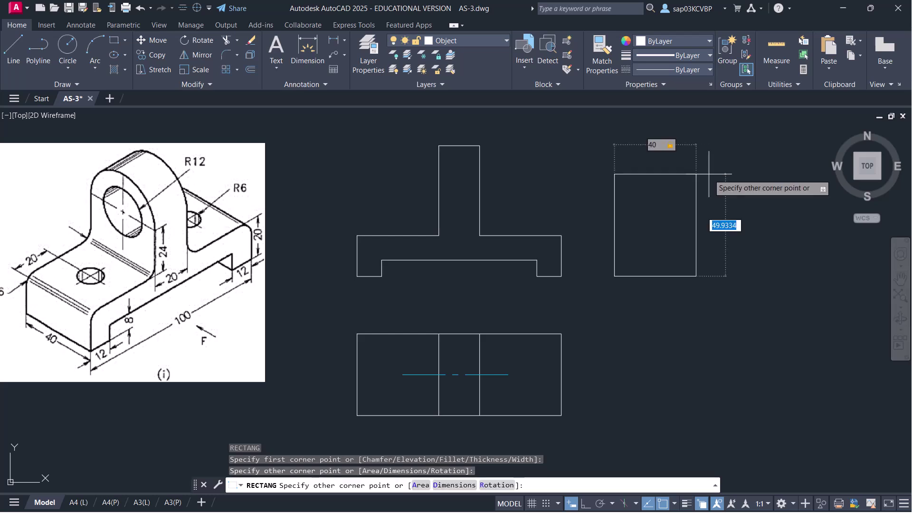
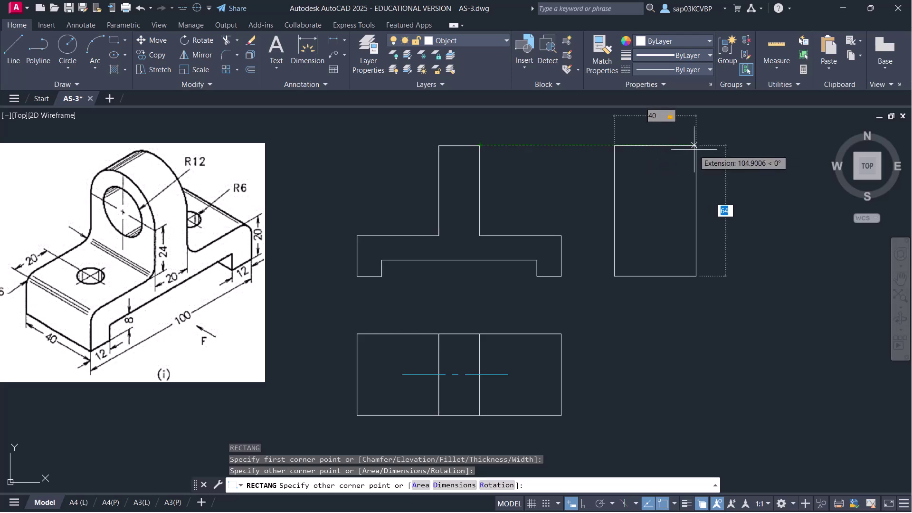
Step: Finish the rectangle at 64 high and explode it into separate lines
key("Return")
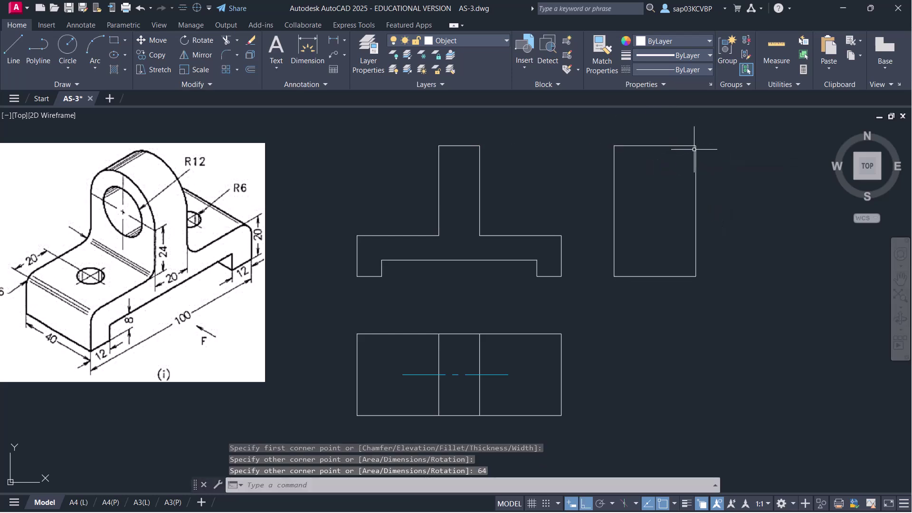
type("x")
key("Return")
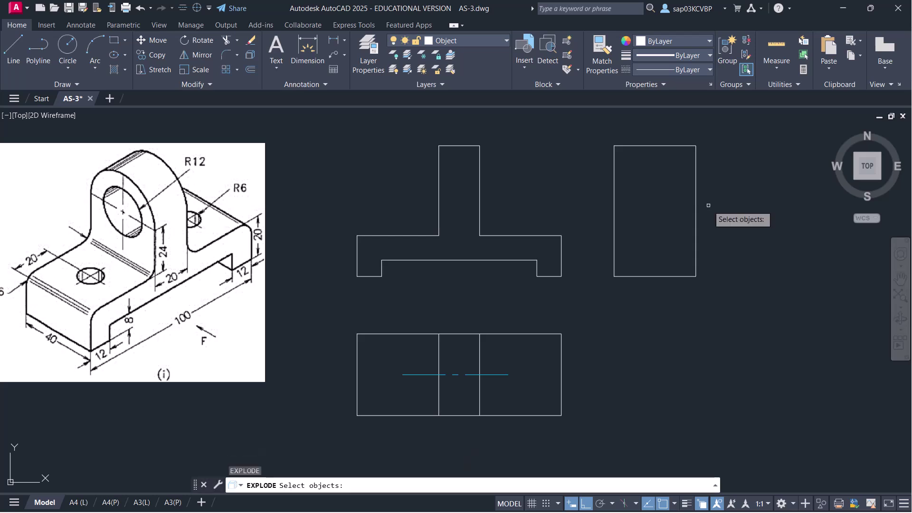
left_click(709, 204)
left_click(652, 230)
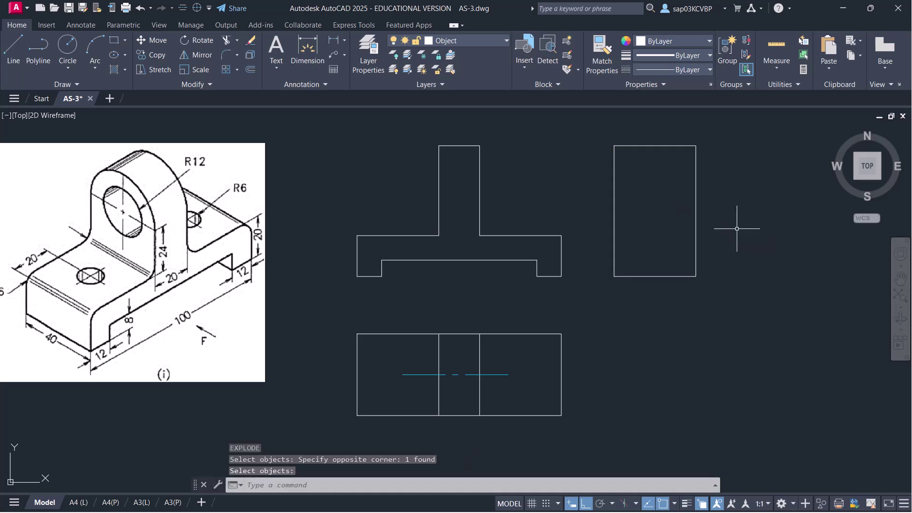
key("Return")
Step: Draw a 40-long horizontal dividing line across the rectangle from its left edge
type("l")
key("Return")
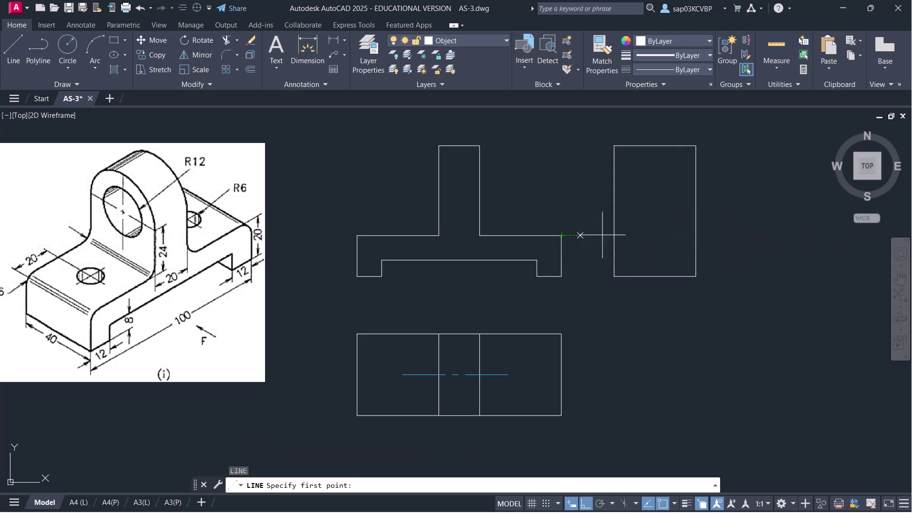
left_click(614, 235)
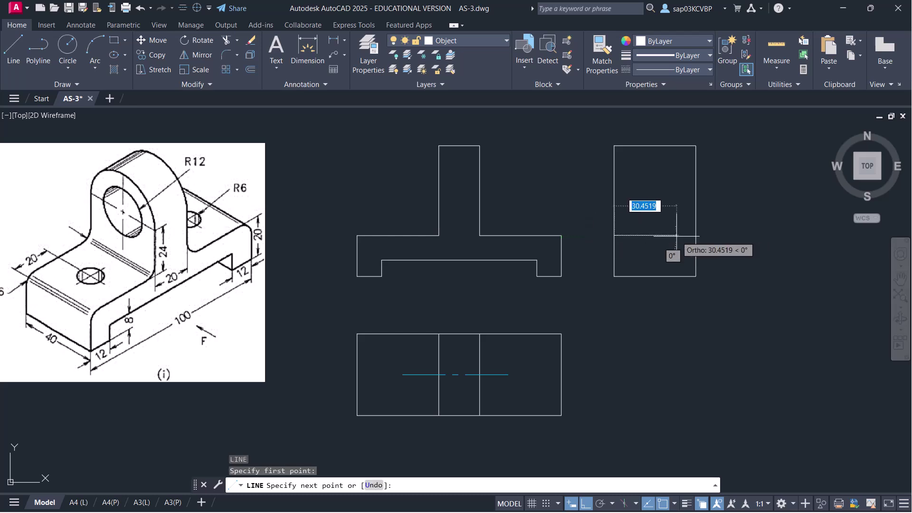
type("40")
key("Return")
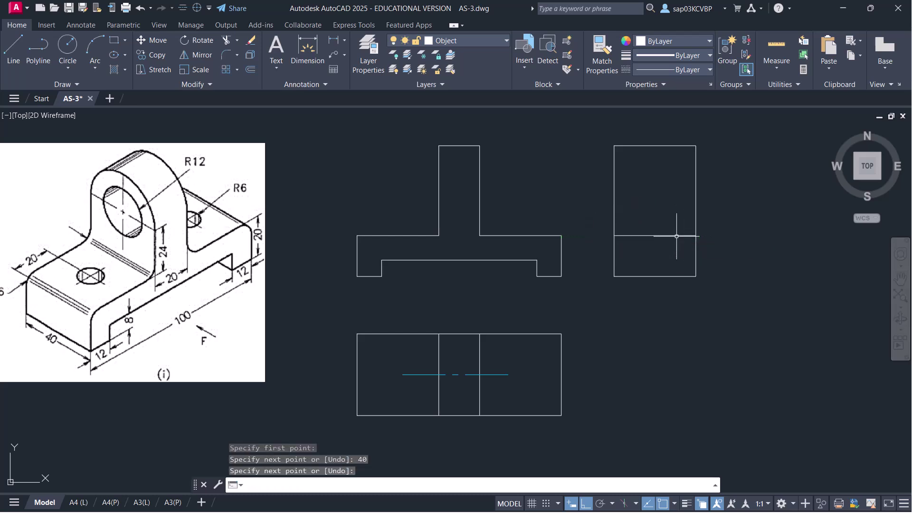
key("Return")
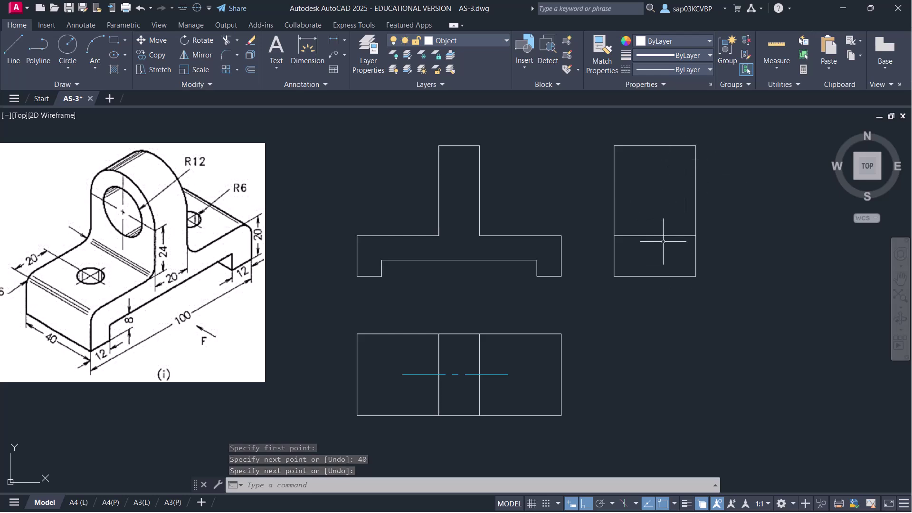
Step: Add a 24-diameter circle centred 24 above the dividing line
type("c")
key("Return")
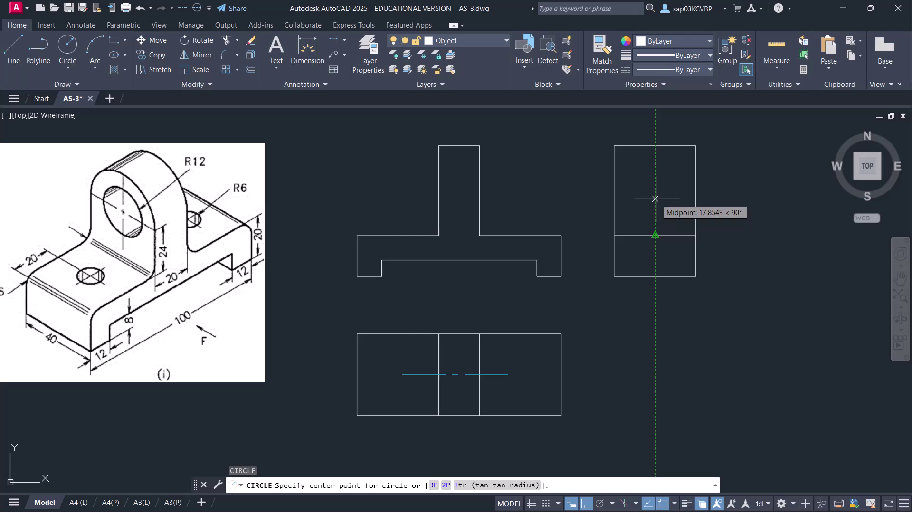
type("24")
key("Return")
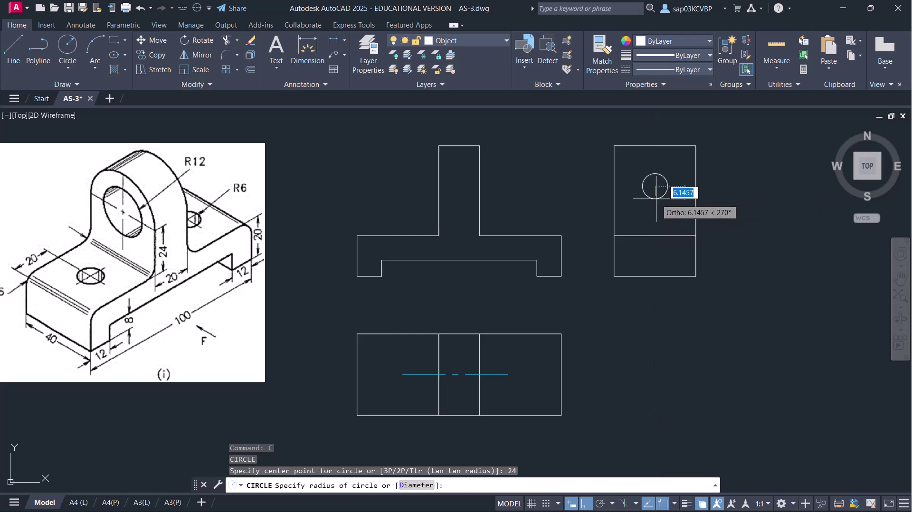
type("d")
key("Return")
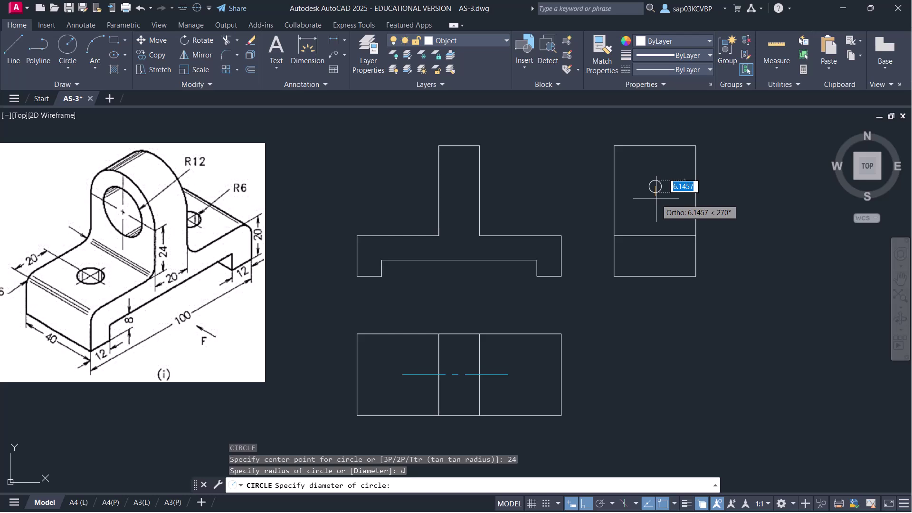
type("24")
key("Return")
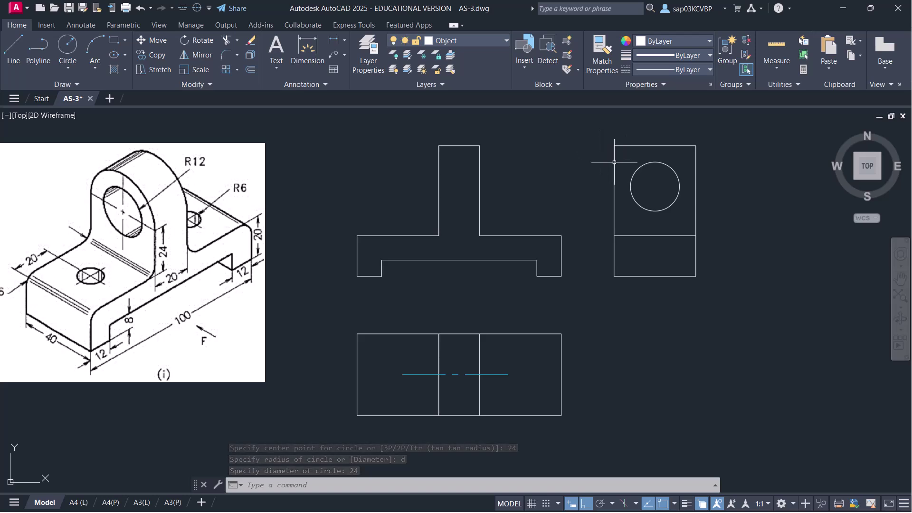
type("tr")
Step: Trim away the rectangle's upper edges around the hole
key("Return")
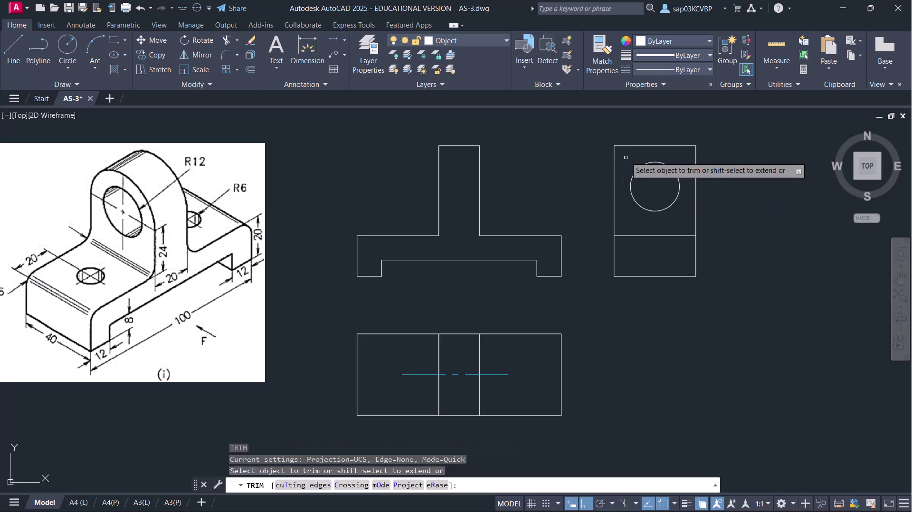
mouse_move(618, 156)
left_mouse_down()
mouse_move(605, 171)
mouse_move(655, 141)
left_mouse_up()
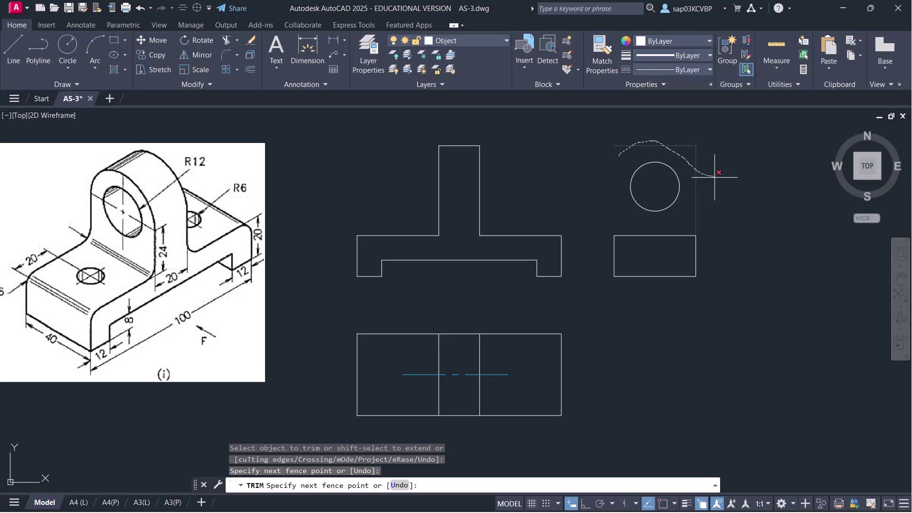
left_click_drag(715, 176, 719, 181)
key("Escape")
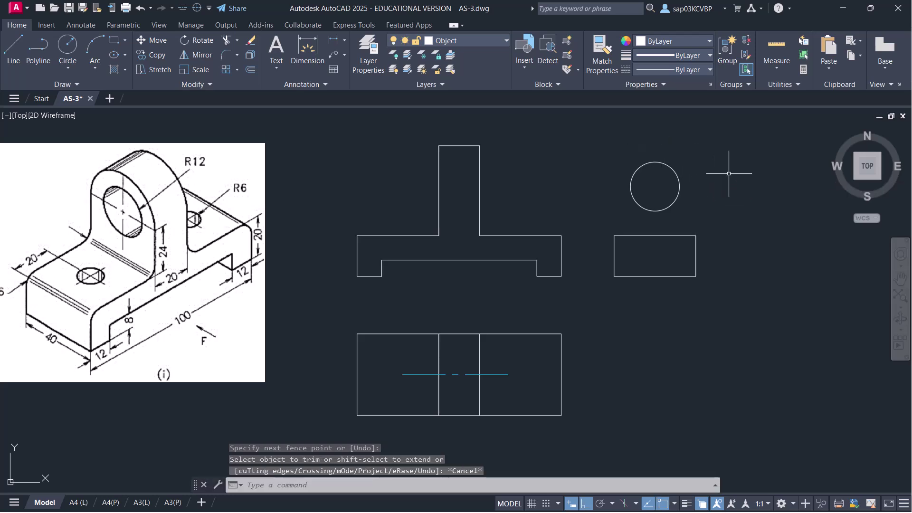
type("C")
Step: Draw an R20 circle concentric with the 24 mm hole
key("Return")
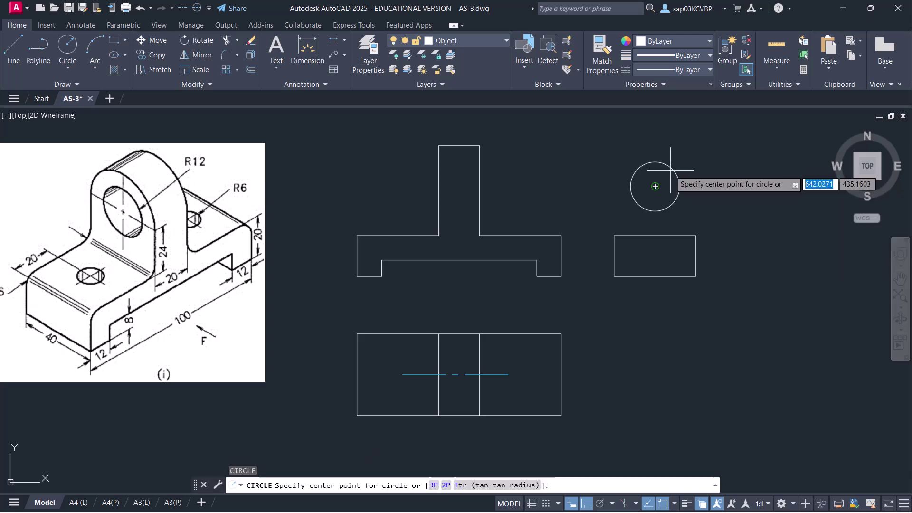
left_click(656, 186)
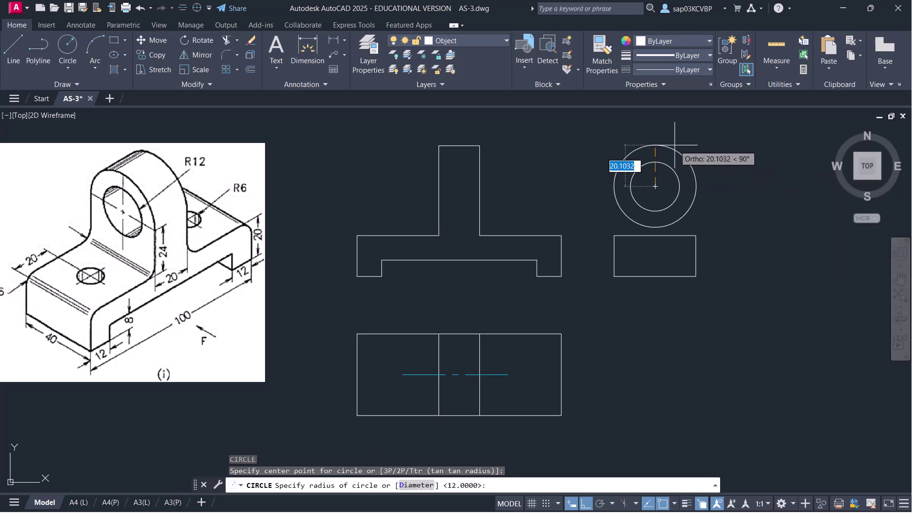
type("20")
key("Return")
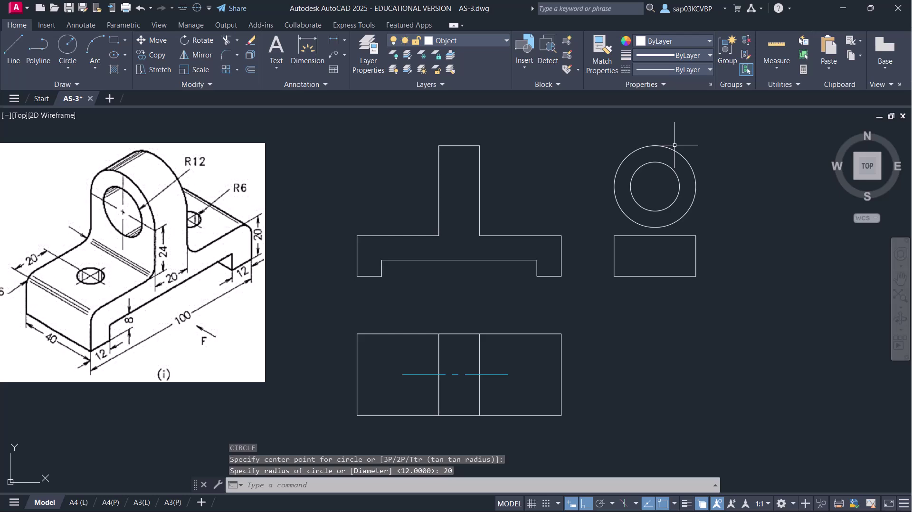
Step: Draw the left and right side lines from the rectangle's top corners up to the R20 circle
type("l")
key("Return")
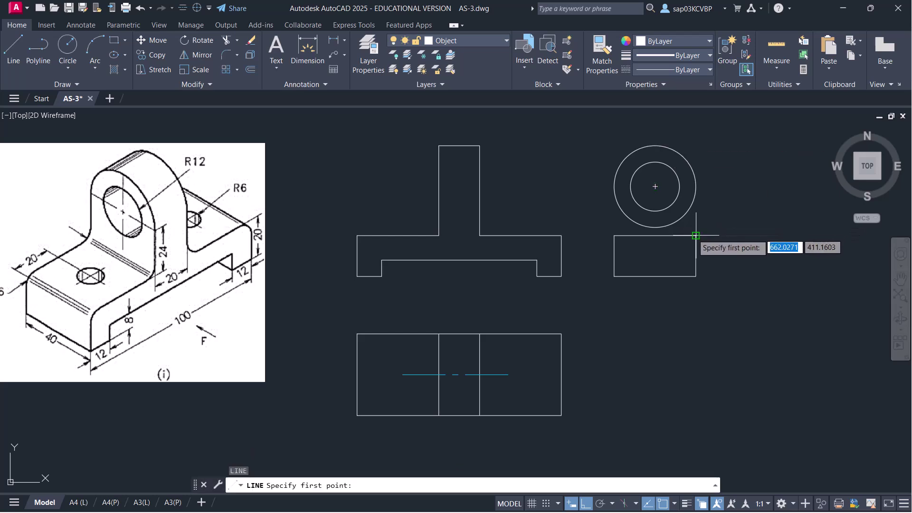
left_click(696, 235)
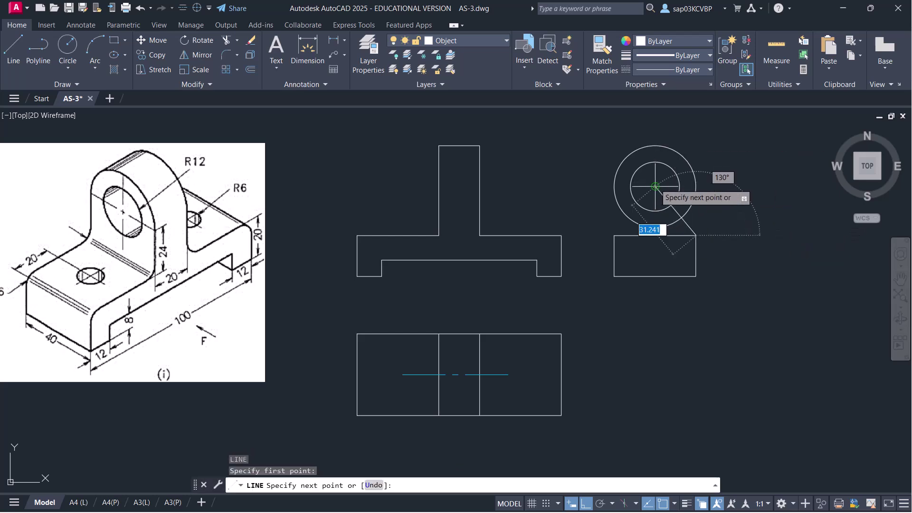
left_click(696, 187)
key("Return")
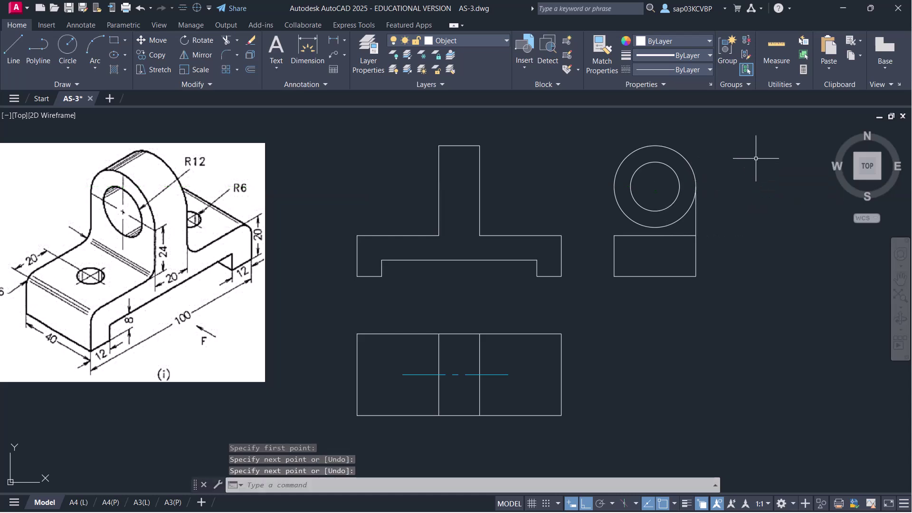
key("Return")
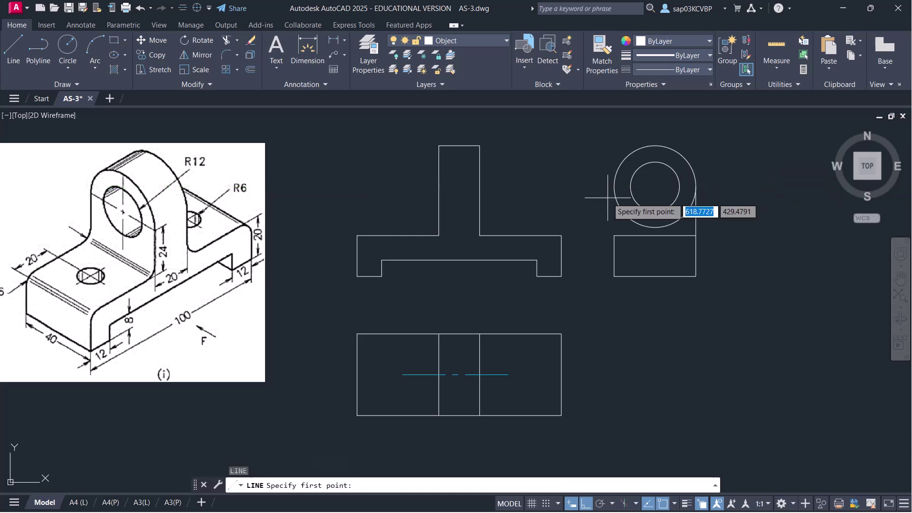
left_click(615, 234)
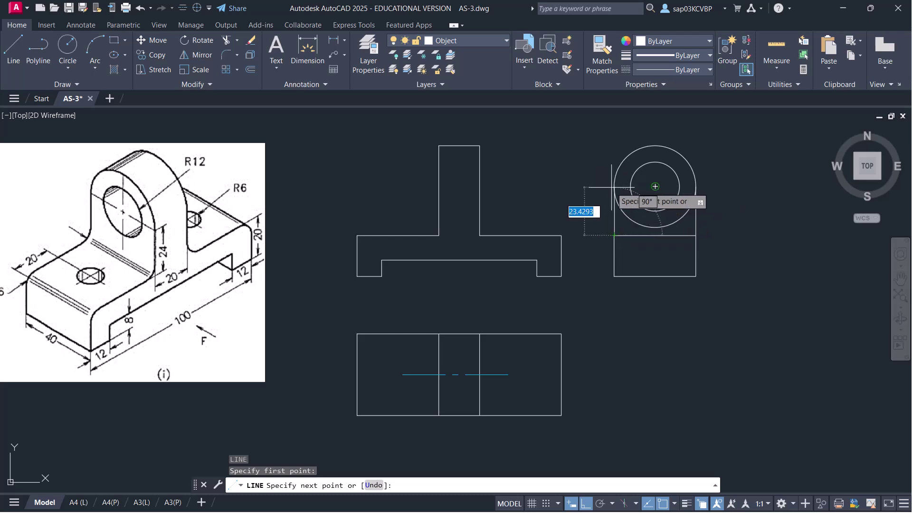
scroll(613, 187, "up", 3)
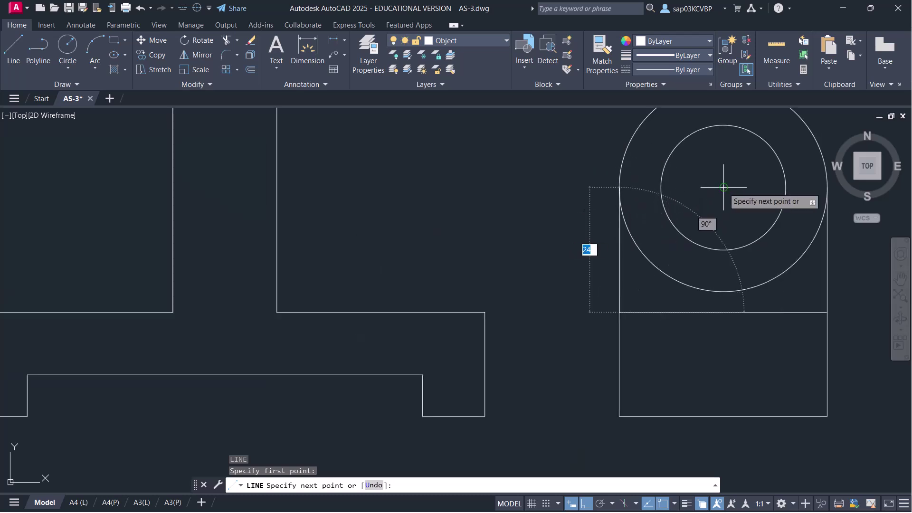
left_click(619, 187)
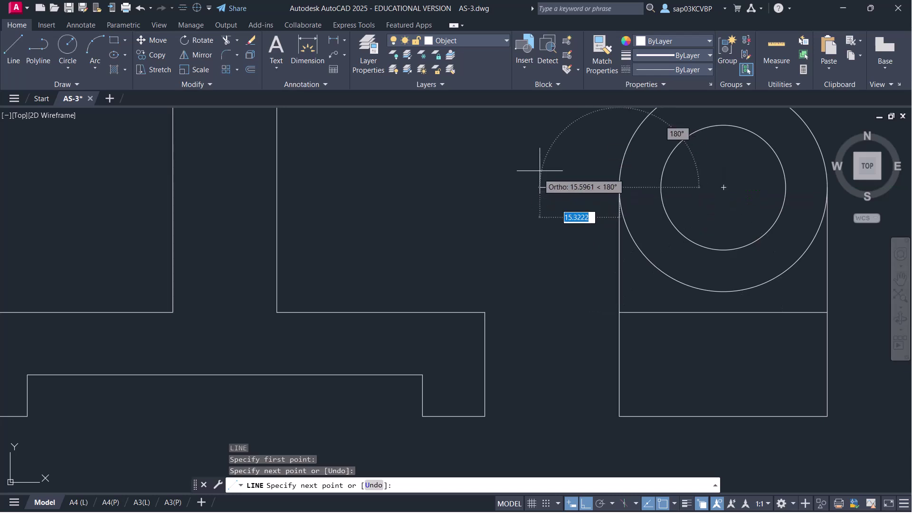
key("Return")
Step: Trim off the R20 circle's lower arc to leave a rounded top
type("tr")
key("Return")
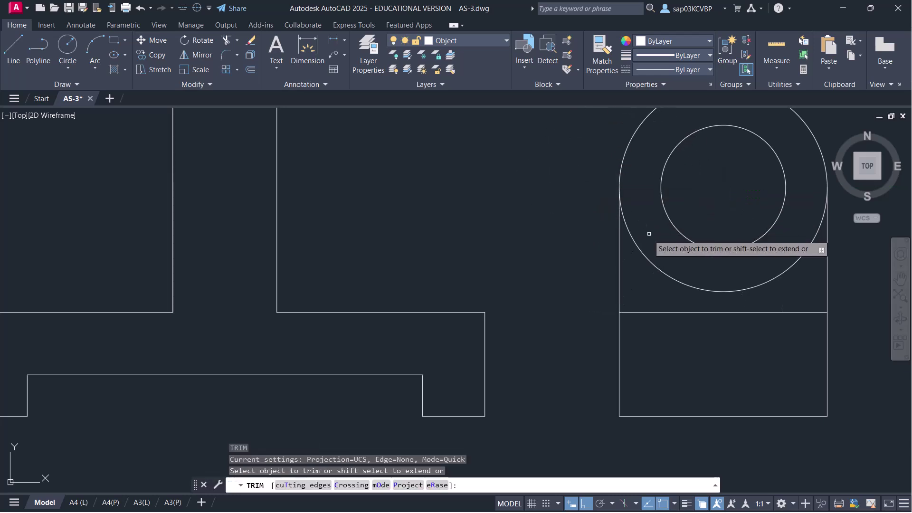
left_click(644, 253)
scroll(644, 253, "down", 4)
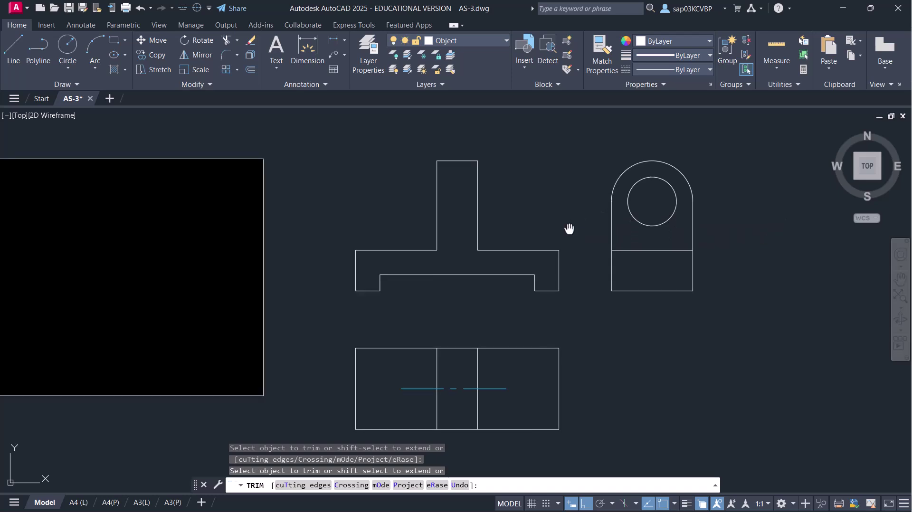
mouse_move(569, 228)
middle_mouse_down()
mouse_move(612, 242)
mouse_move(618, 232)
middle_mouse_up()
key("Escape")
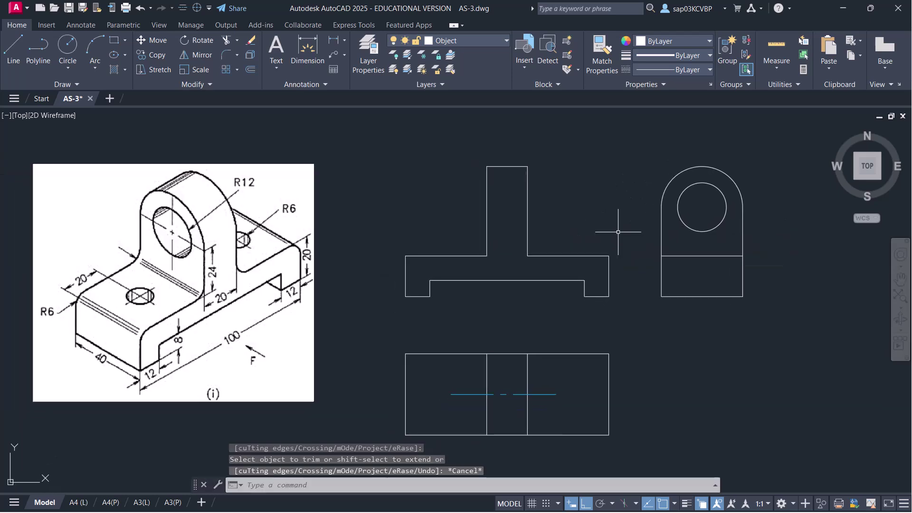
Step: Save the drawing and check the rounded top outline
key("ctrl+s")
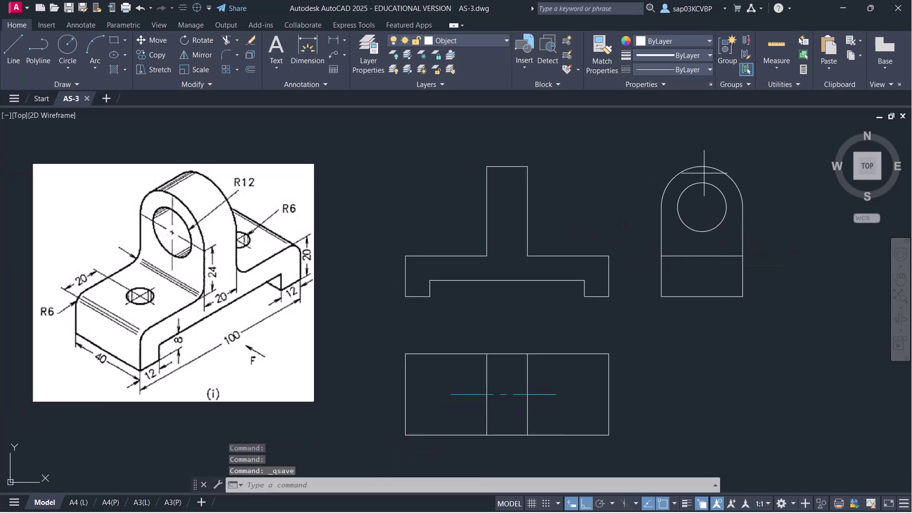
left_click_drag(705, 173, 449, 112)
key("Escape")
key("Escape")
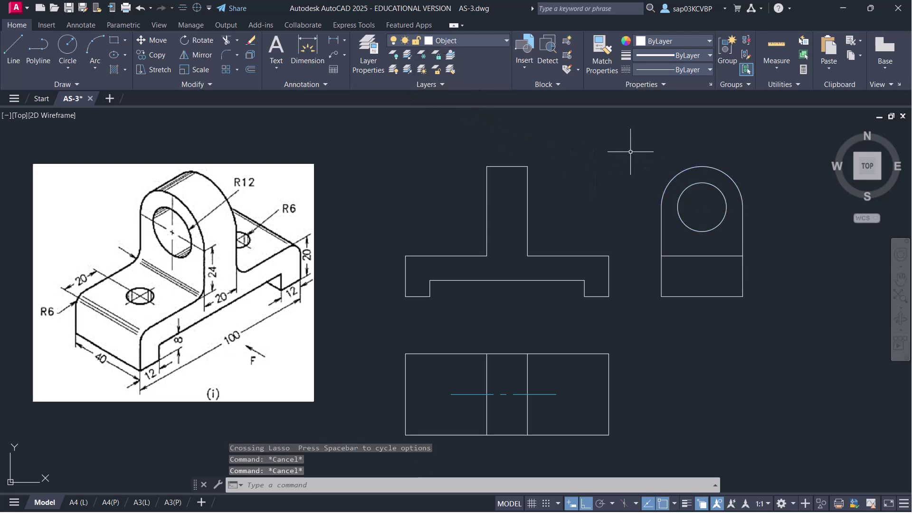
Step: On the Centerline layer, centre-mark the side-view hole and draw its centre line across the upright
left_click(483, 41)
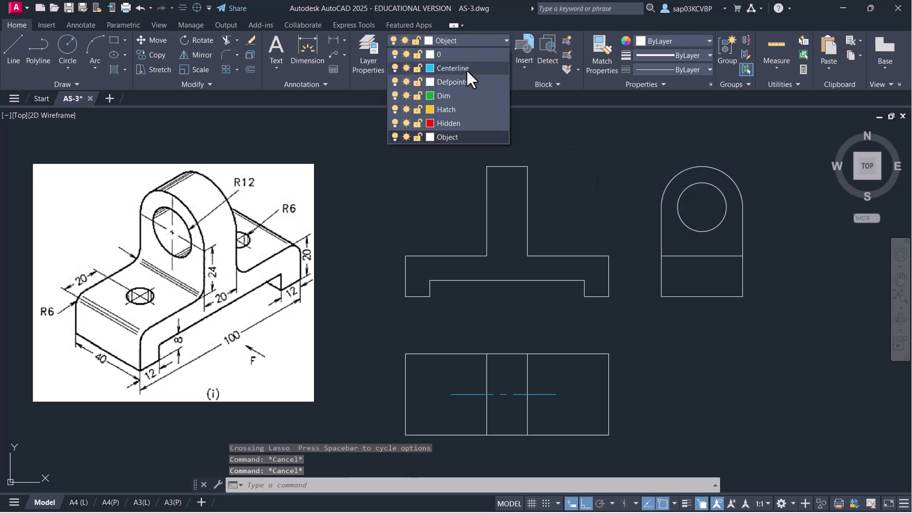
left_click(466, 68)
left_click(200, 7)
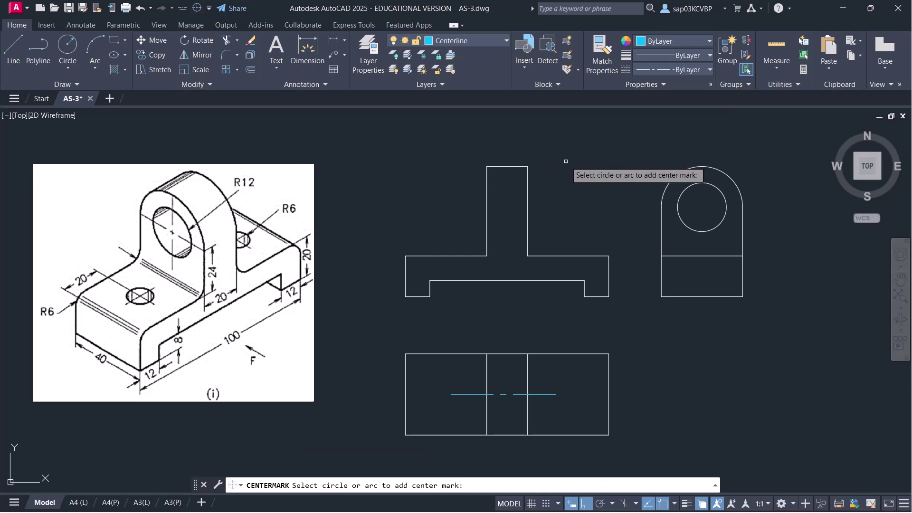
left_click(711, 186)
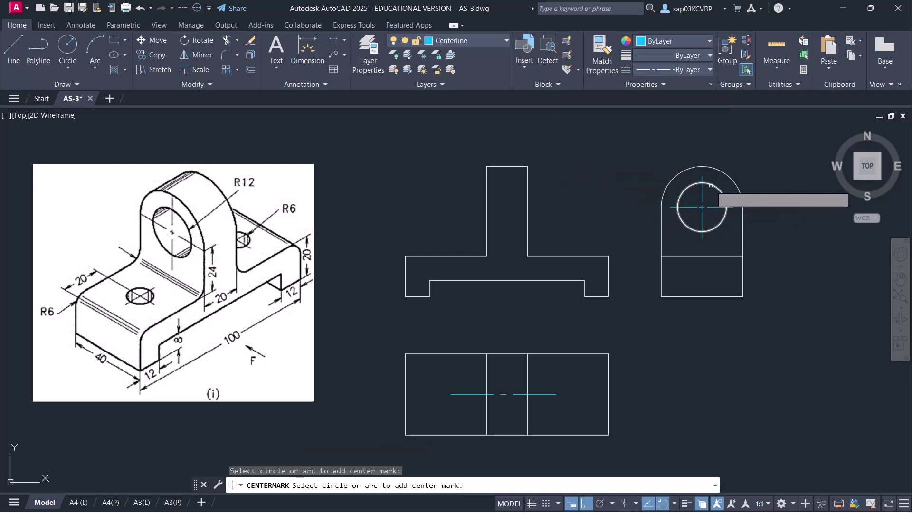
key("Escape")
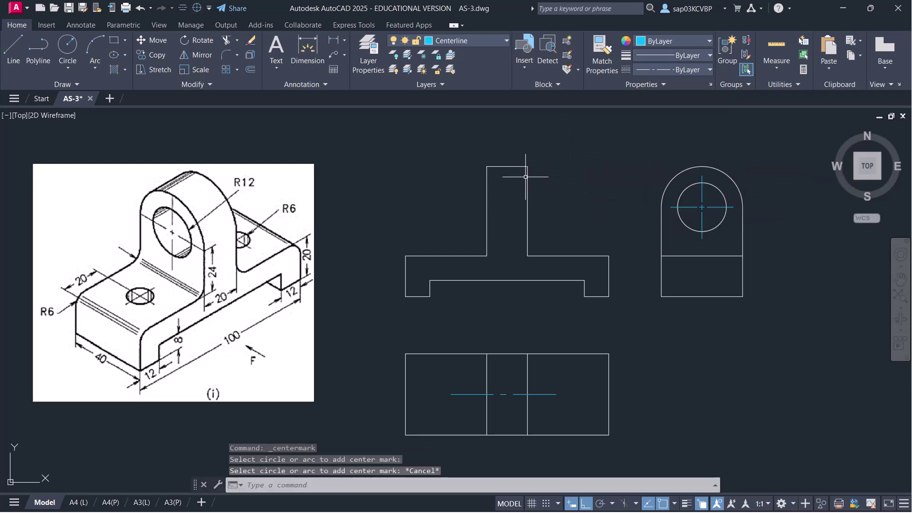
left_click(20, 54)
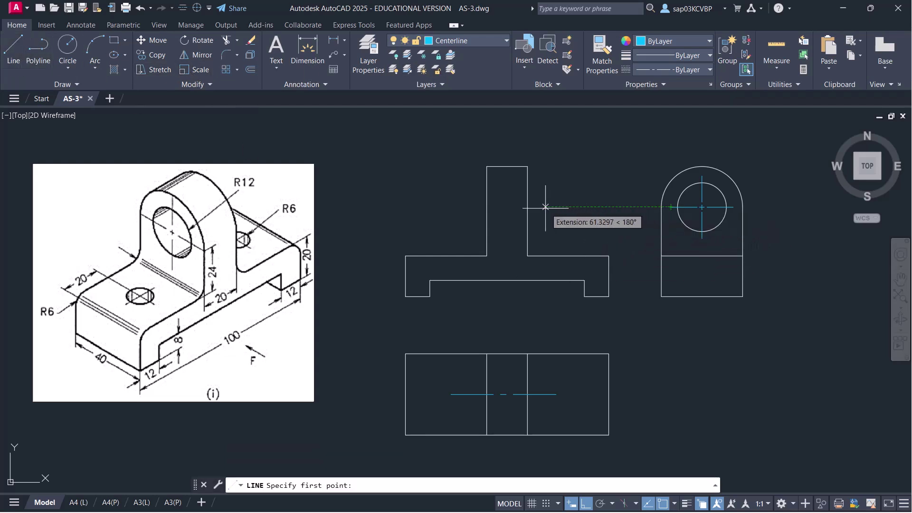
left_click(546, 207)
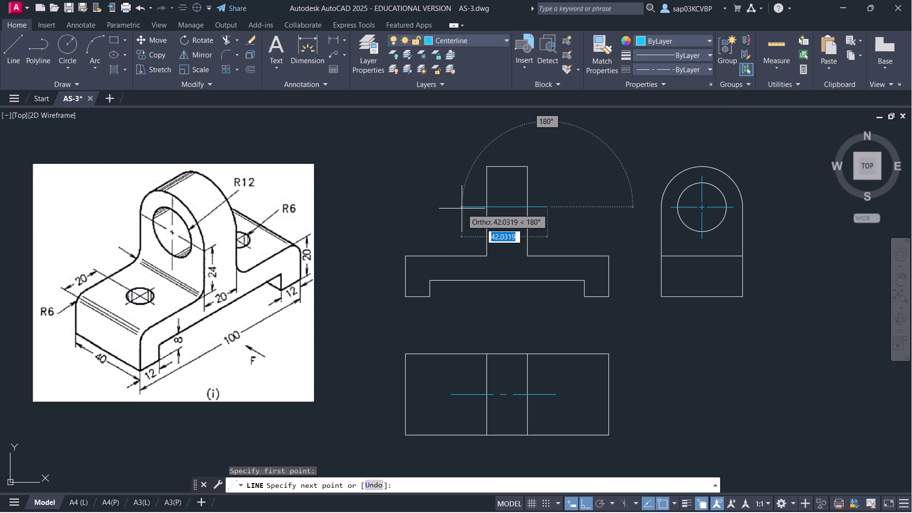
left_click(462, 208)
key("Escape")
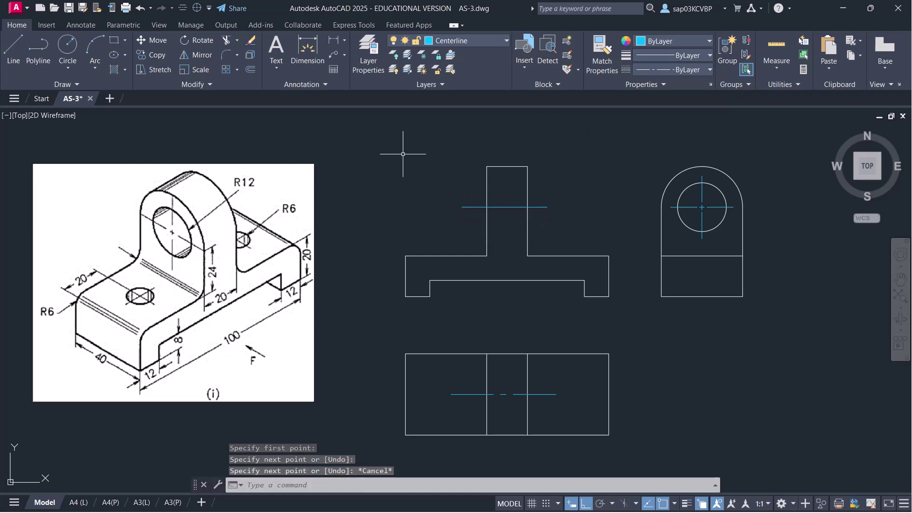
Step: On the Hidden layer, draw a 40-long hidden line level with the slot roof
left_click(469, 40)
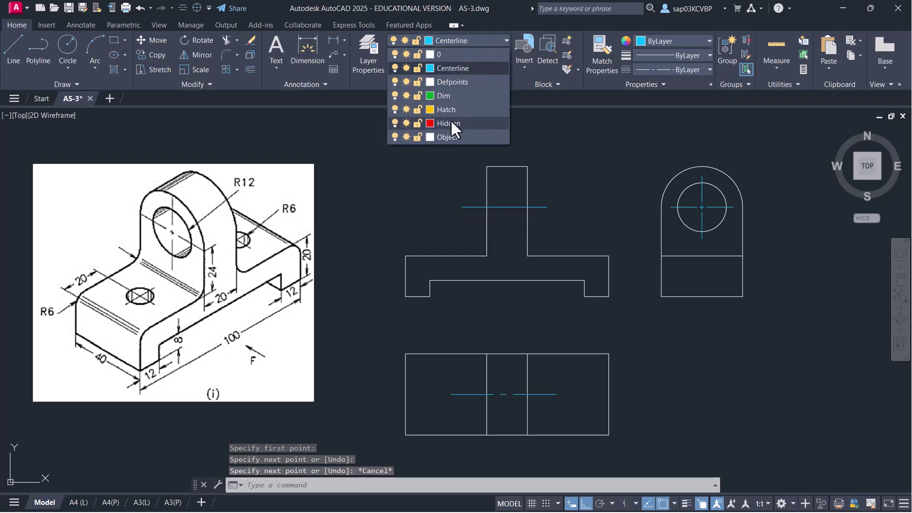
left_click(450, 119)
left_click(18, 53)
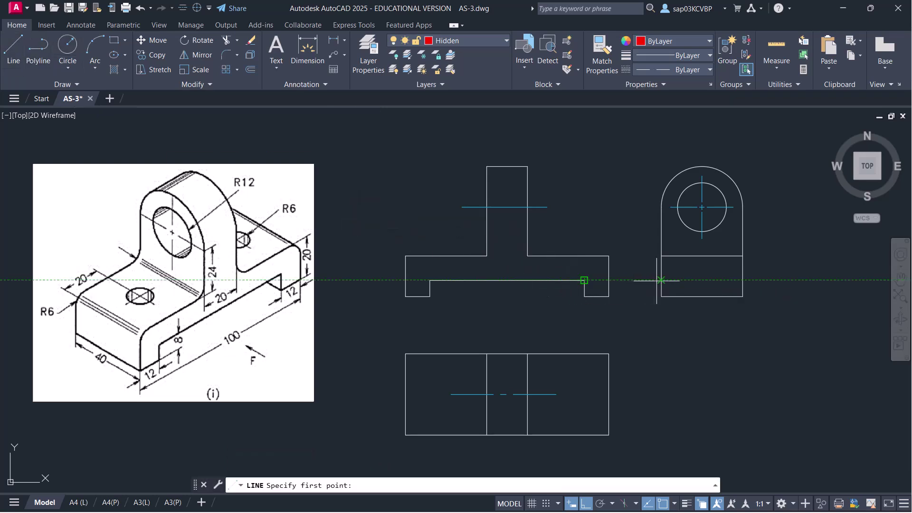
left_click(661, 280)
type("40")
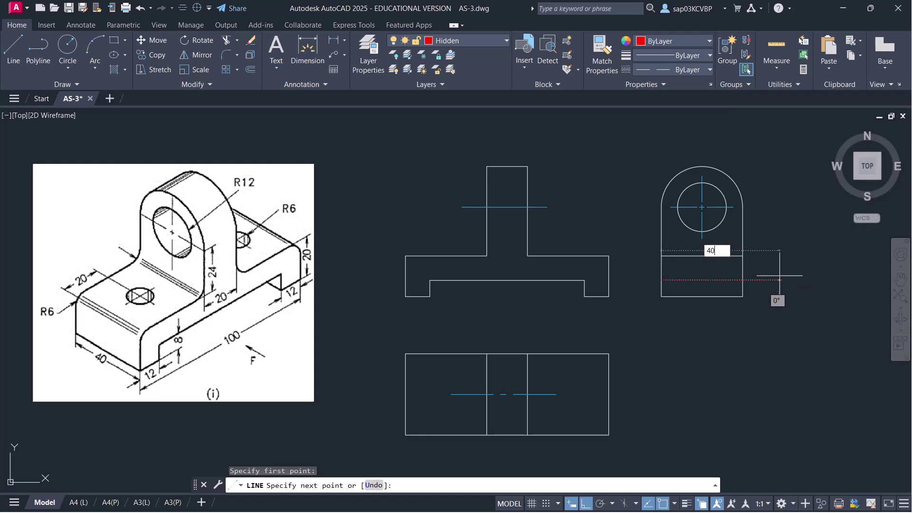
key("Return")
key("Return")
type("l")
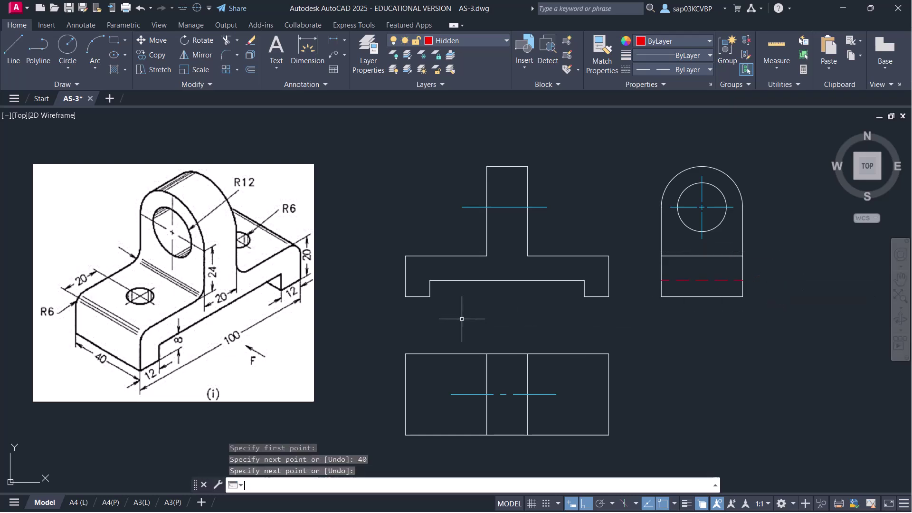
key("Return")
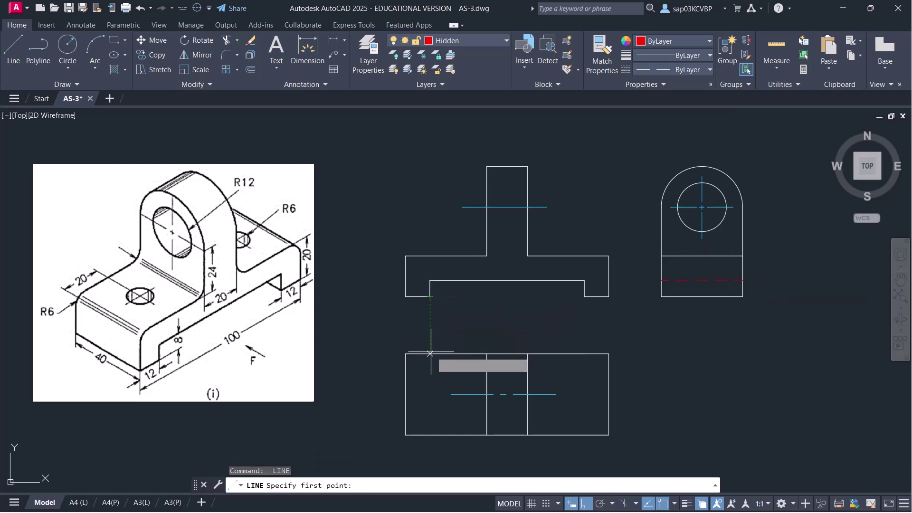
Step: Draw 40-long hidden lines below the slot's left and right edges
left_click(430, 354)
type("40")
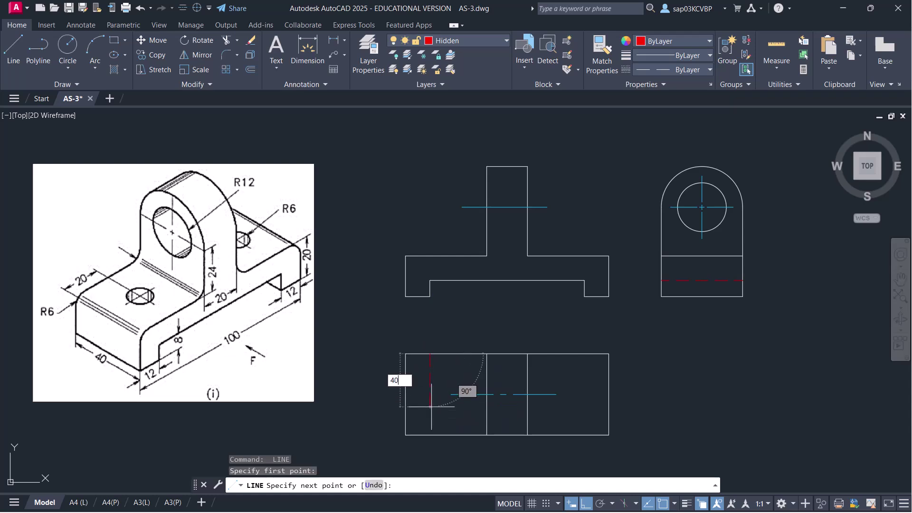
key("Return")
key("Return")
key("Return")
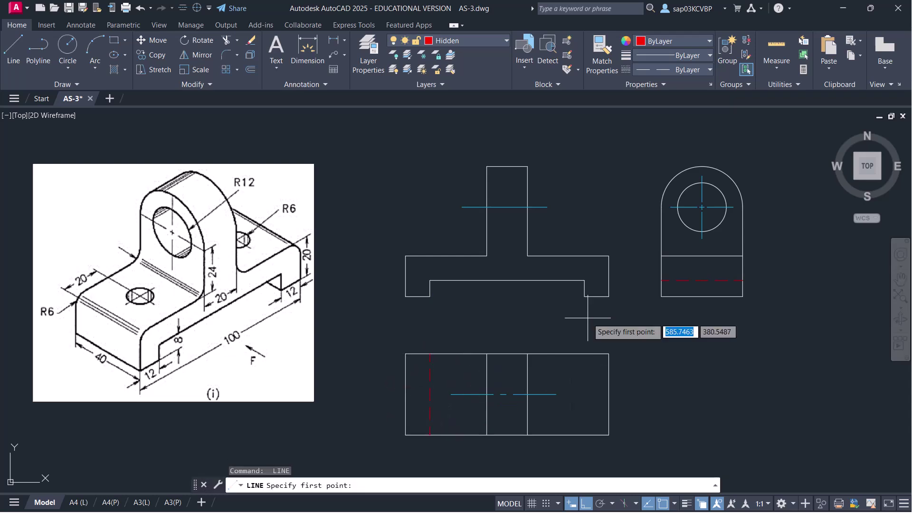
left_click(585, 354)
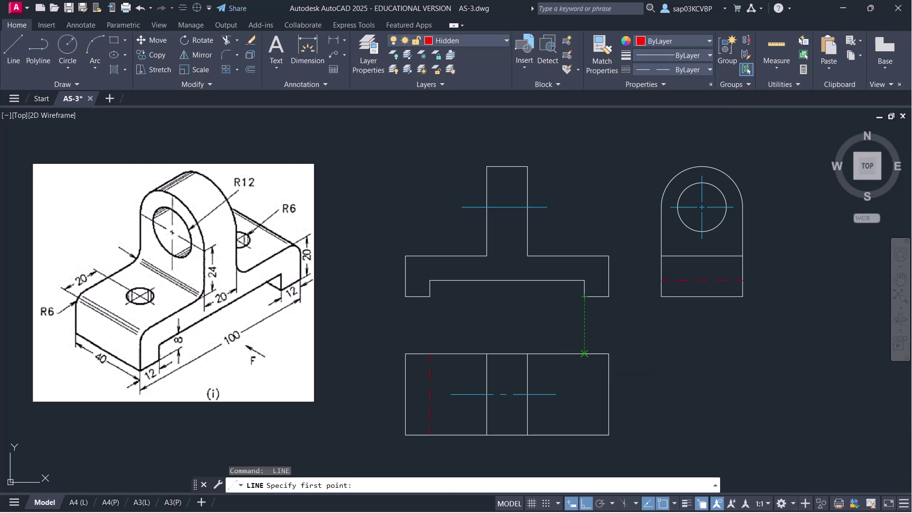
type("40")
key("Return")
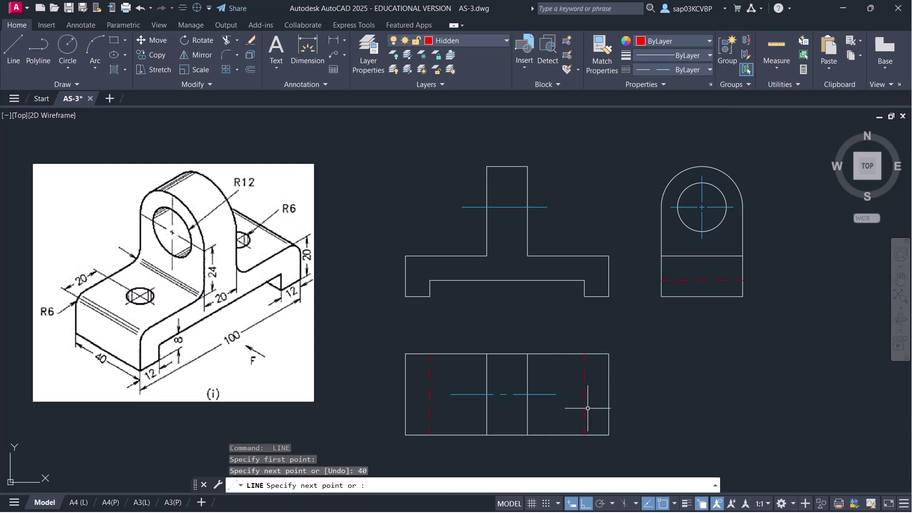
key("Return")
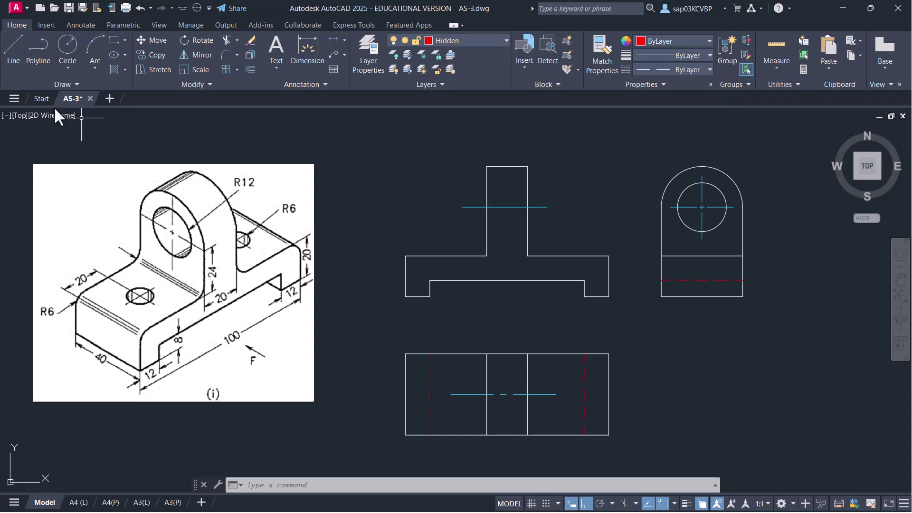
Step: Draw a 20-long hidden line in the top view, 12 above the centre line
left_click(12, 48)
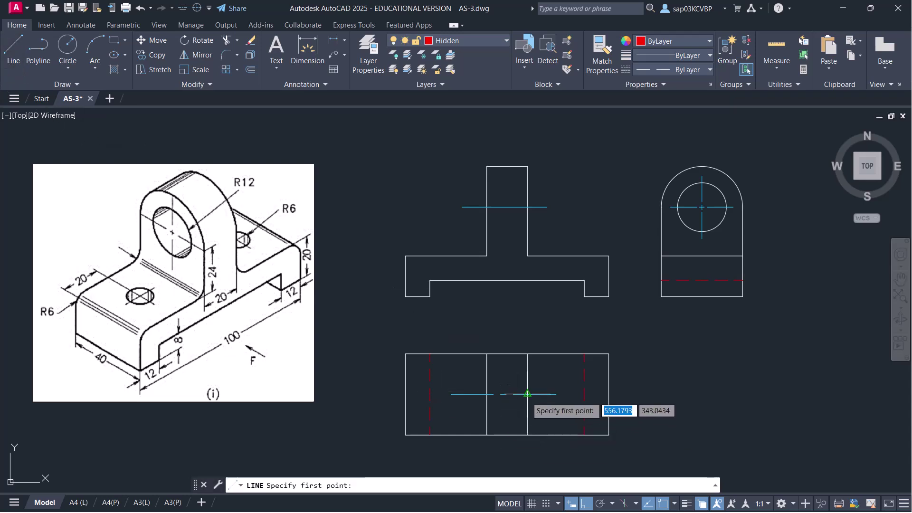
type("12")
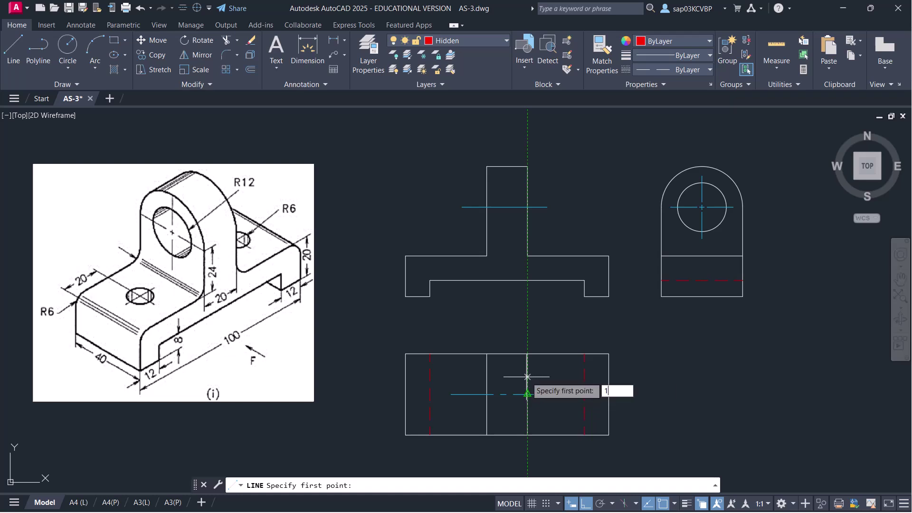
key("Return")
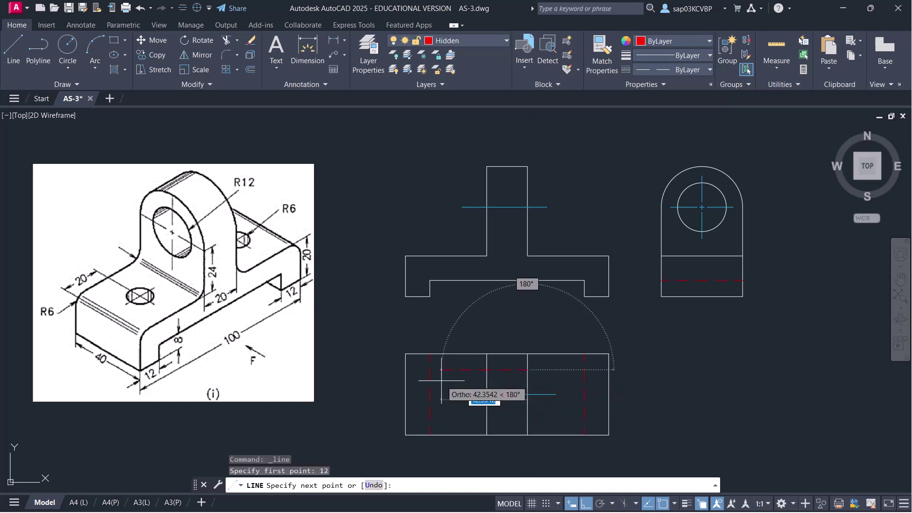
type("20")
key("Return")
Step: Mirror the short hidden line across the top-view centre line, keeping the original
key("Return")
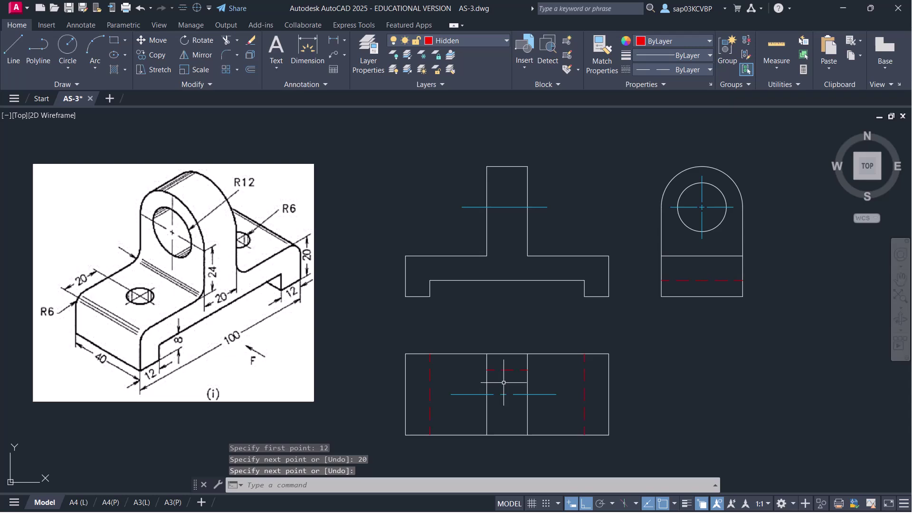
type("mi")
key("Return")
left_click(485, 350)
left_click(531, 378)
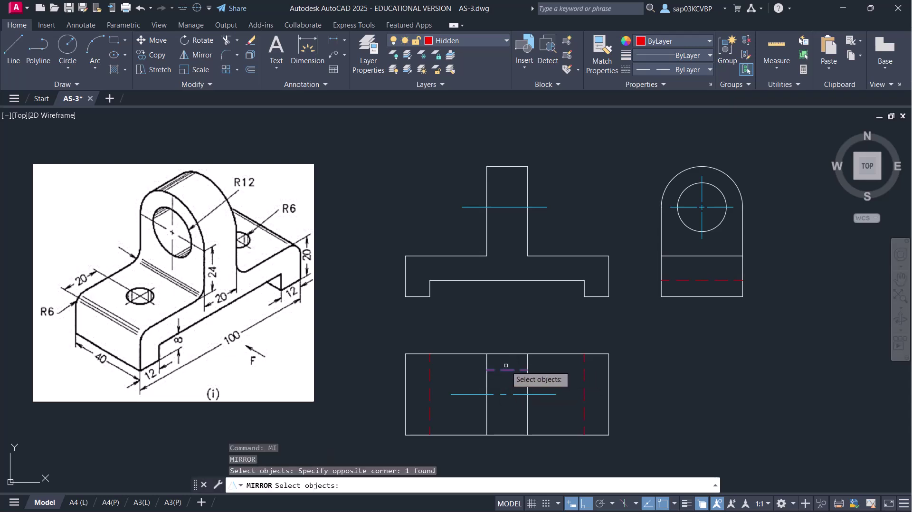
key("Return")
left_click(527, 394)
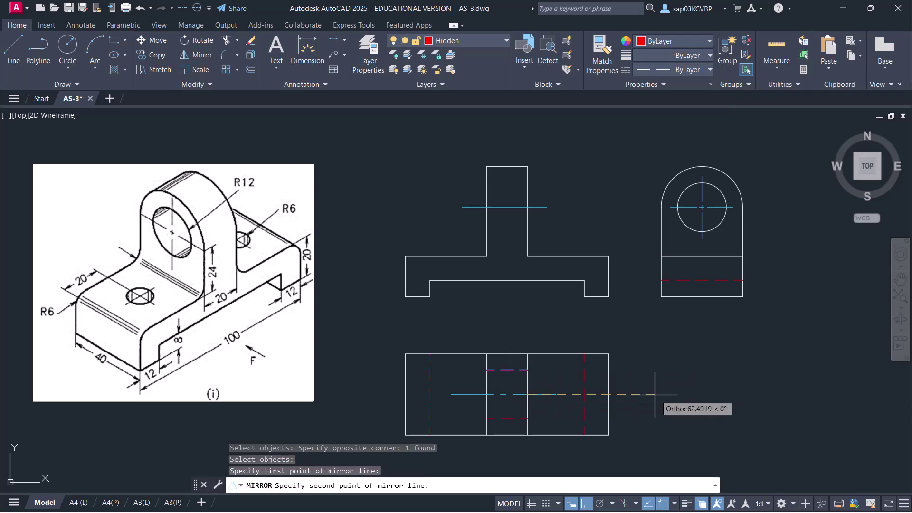
left_click(666, 394)
key("Return")
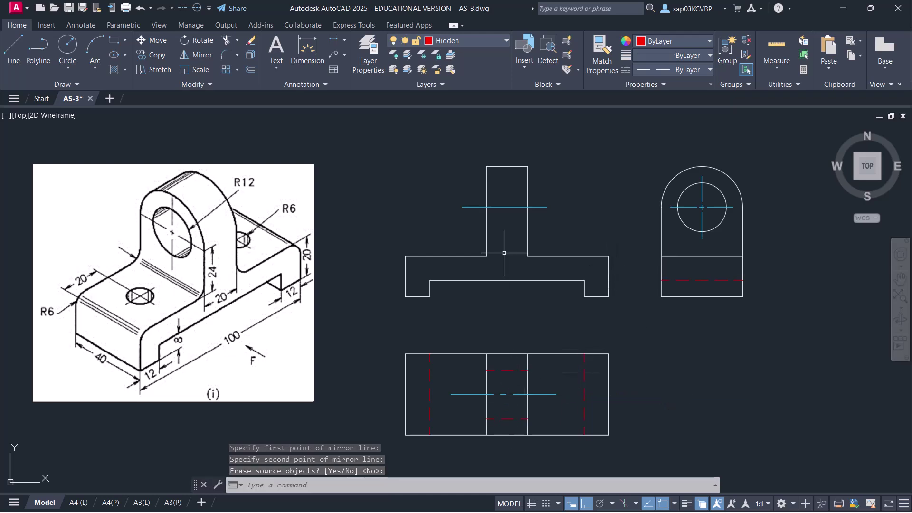
Step: Copy both short hidden lines from the top view into the front view upright
type("co")
key("Return")
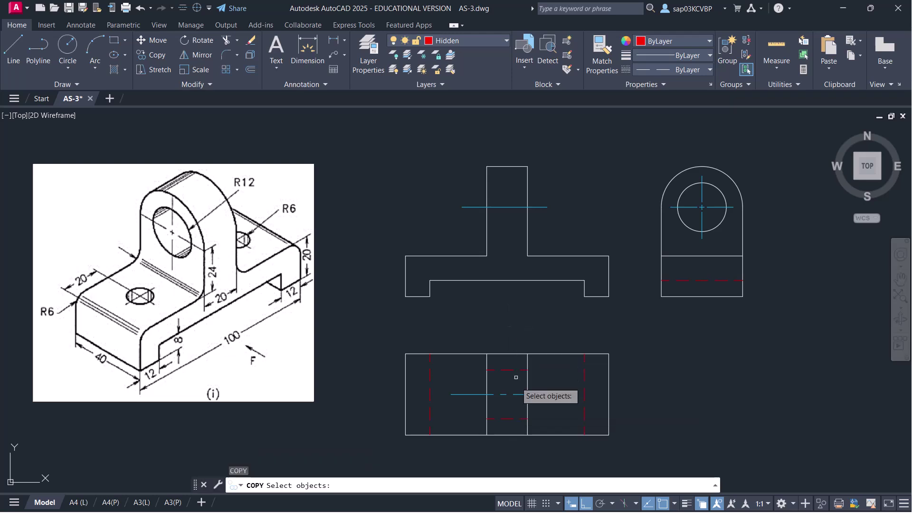
left_click(513, 425)
left_click(506, 383)
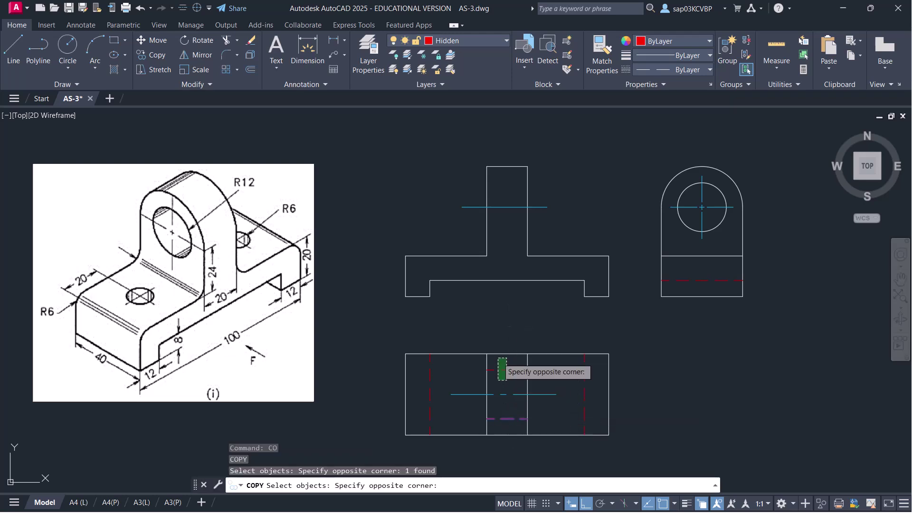
left_click(494, 359)
key("Return")
left_click(487, 394)
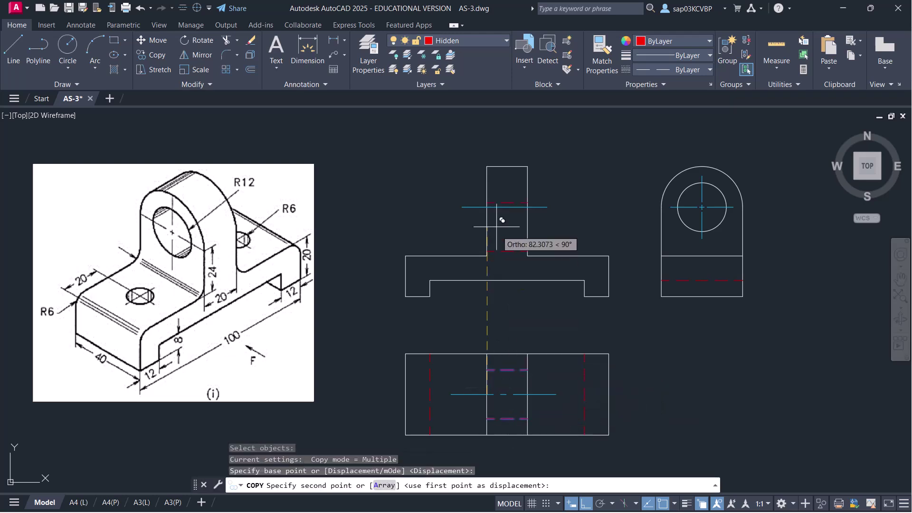
left_click(505, 206)
key("Return")
type("lts")
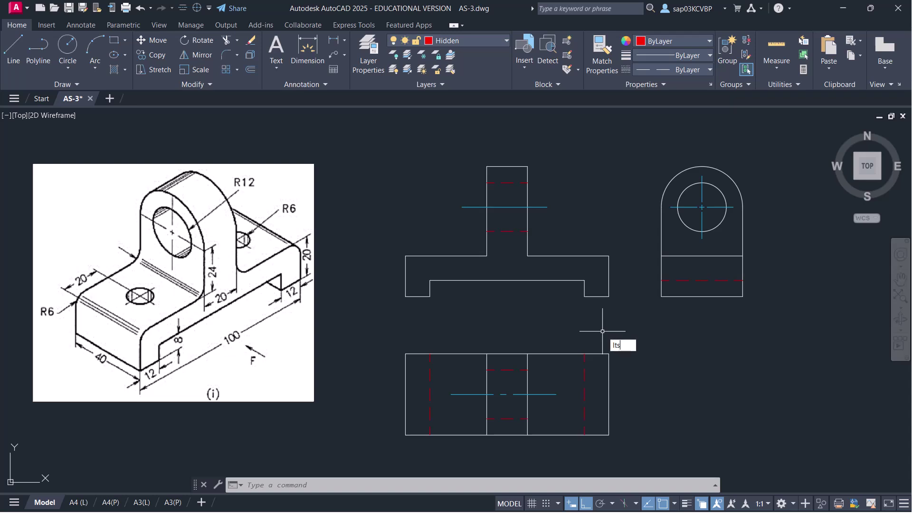
Step: Set the linetype scale to 0.5 and save AS-3.dwg
key("Return")
type("0.5")
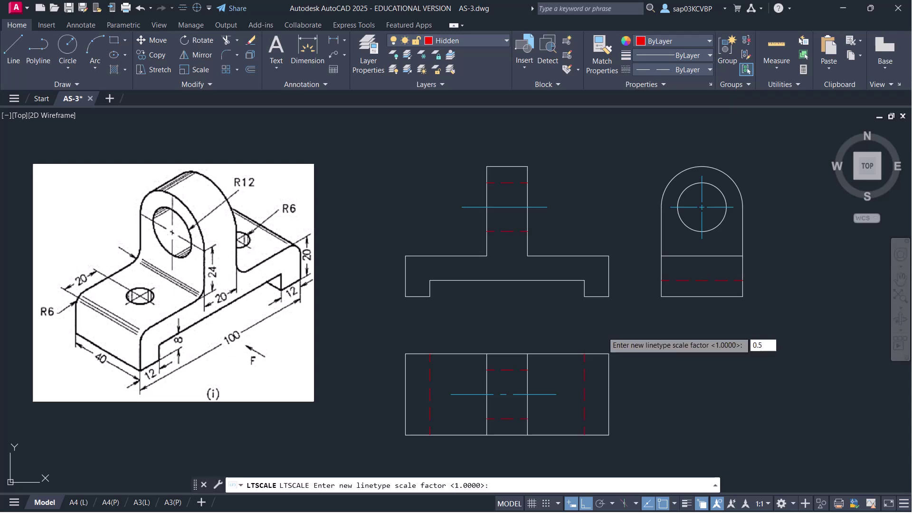
key("Return")
key("ctrl+s")
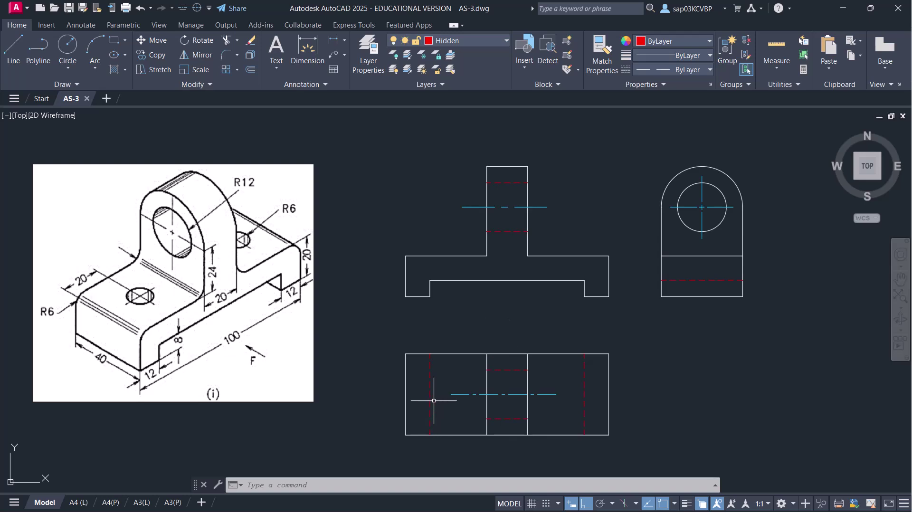
left_click(452, 41)
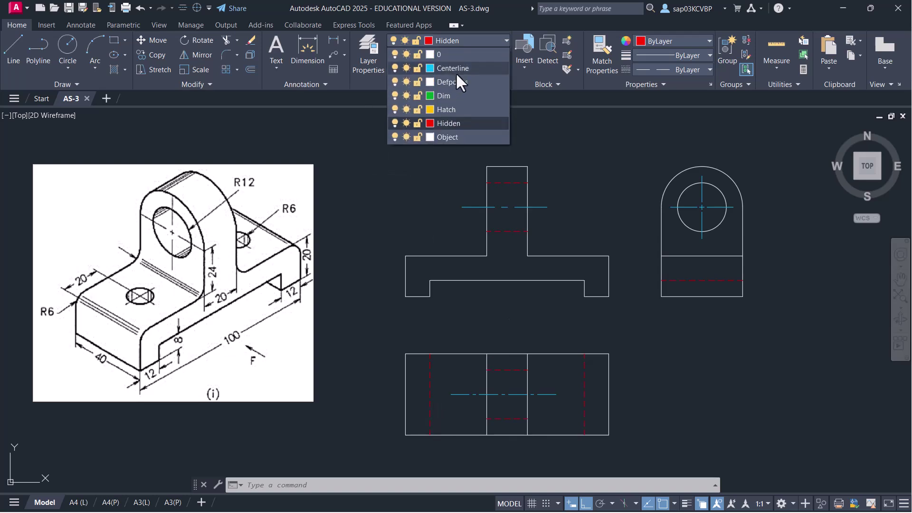
Step: On the Object layer, draw a radius-6 circle 20 along the top-view centreline
left_click(456, 138)
left_click(69, 45)
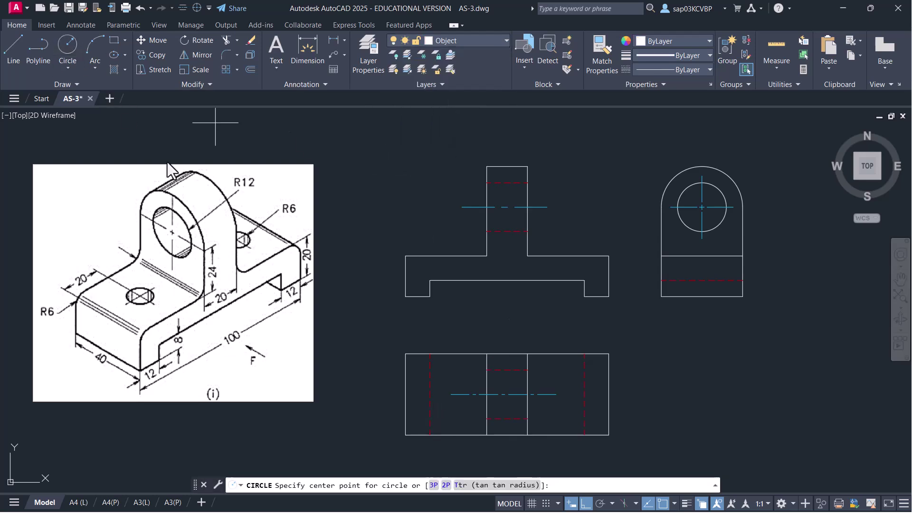
scroll(386, 435, "up", 4)
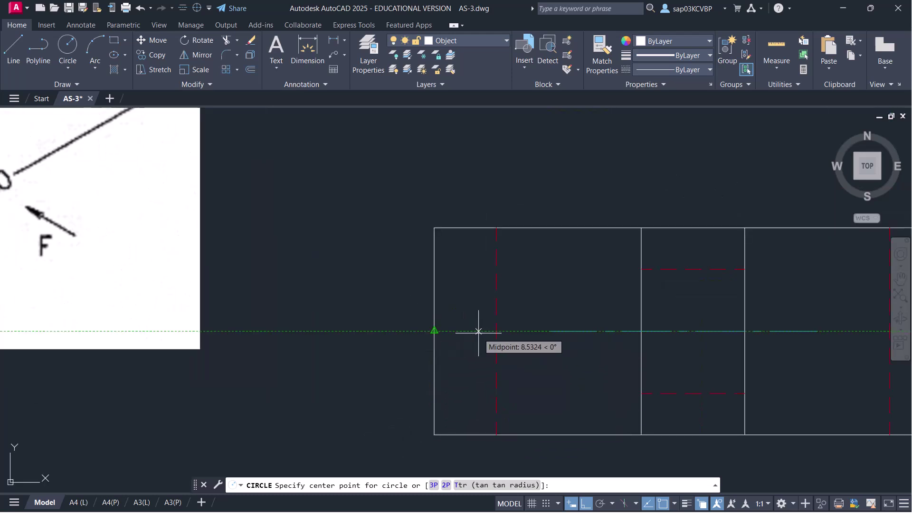
type("20")
key("Return")
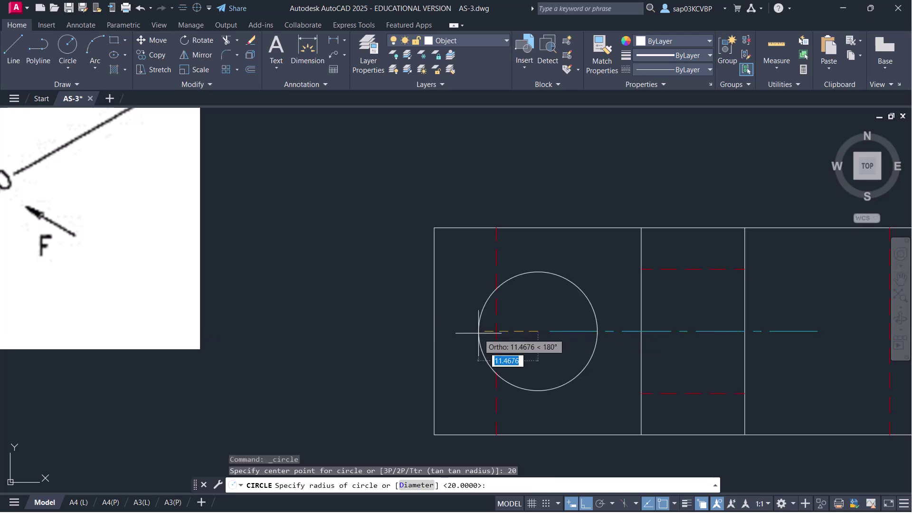
scroll(479, 333, "down", 2)
scroll(480, 335, "down", 2)
middle_click_drag(480, 335, 483, 361)
type("6")
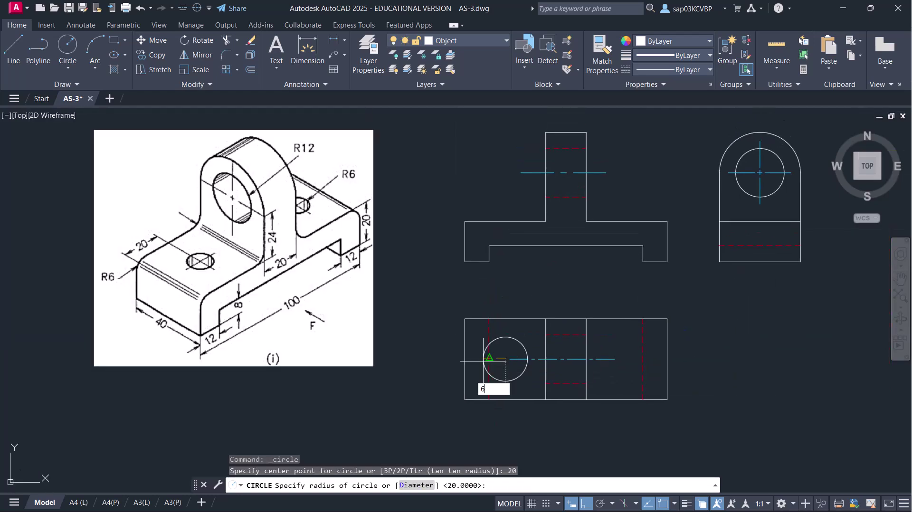
key("Return")
scroll(518, 366, "up", 3)
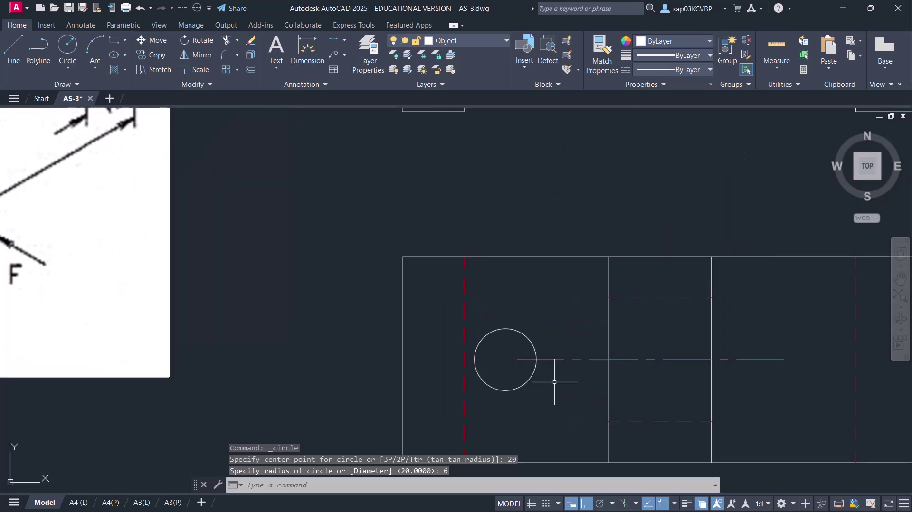
scroll(554, 378, "up", 2)
left_click(573, 377)
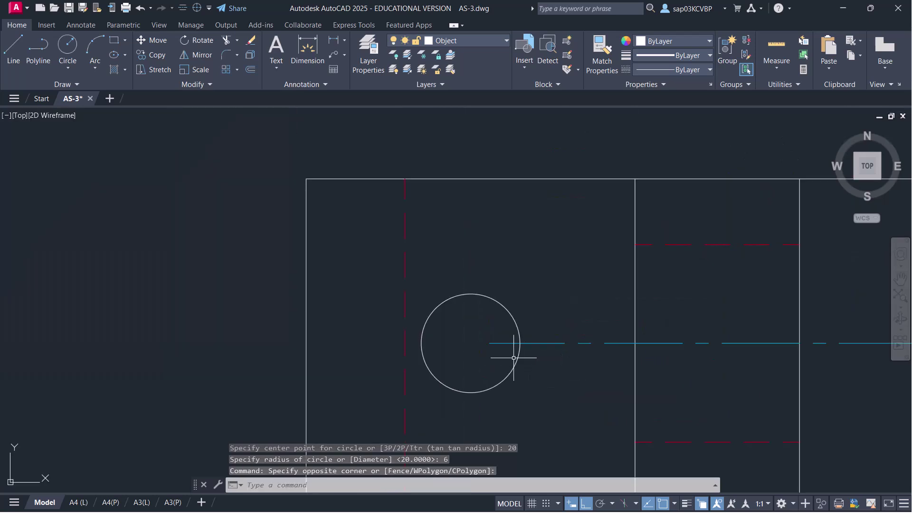
Step: Fence-trim the centreline using a temporary vertical line, then delete that line
left_click(22, 51)
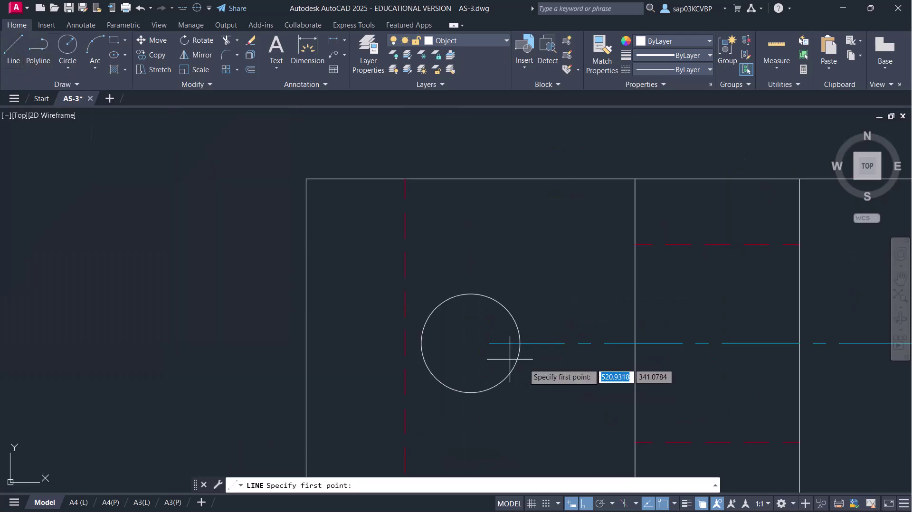
left_click(575, 392)
left_click(568, 242)
key("Return")
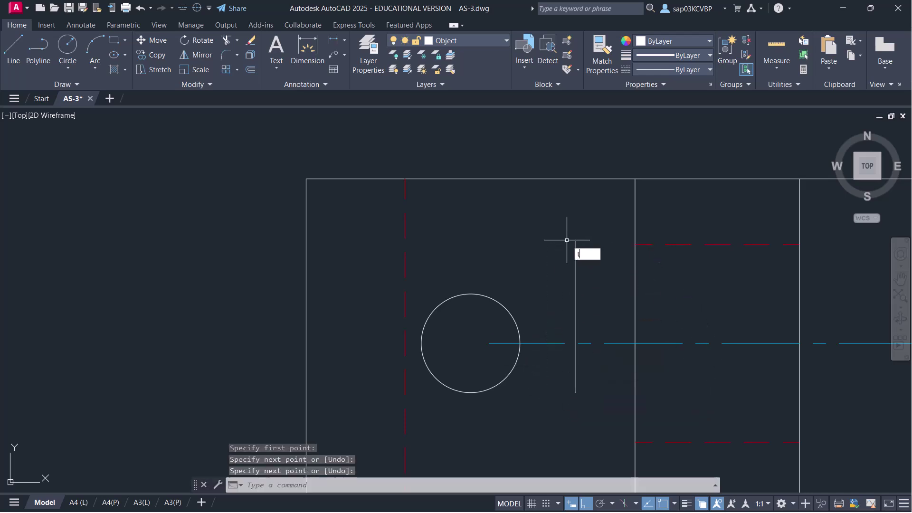
type("tr")
key("Return")
left_click(527, 375)
key("Return")
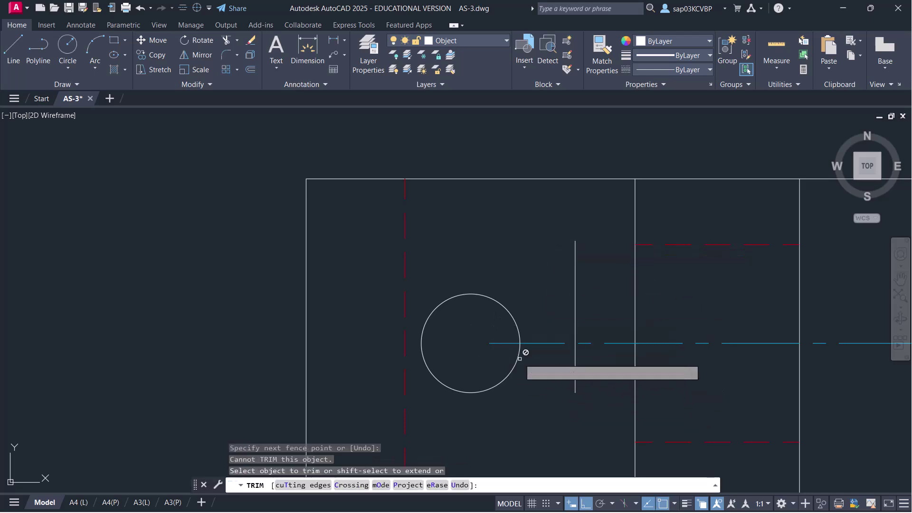
left_click(501, 351)
key("Return")
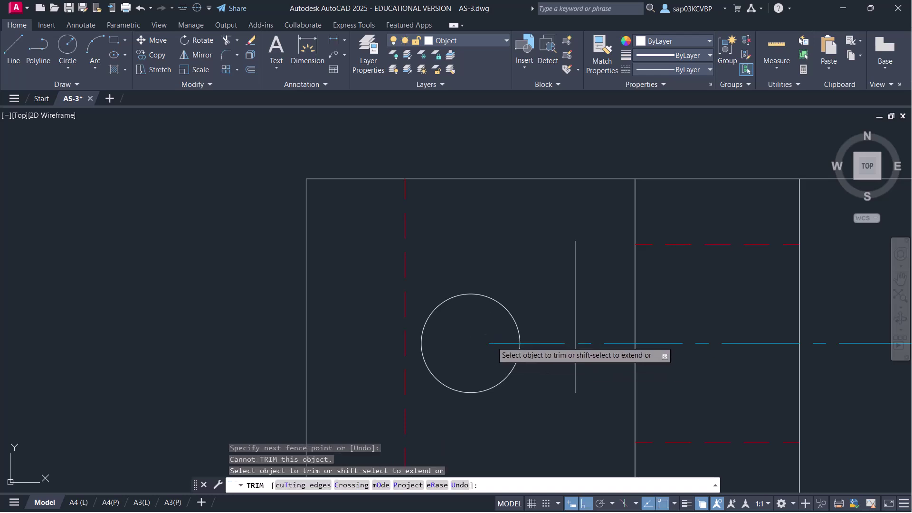
key("Escape")
key("Escape")
mouse_move(586, 309)
left_mouse_down()
mouse_move(547, 323)
mouse_move(524, 346)
left_mouse_up()
key("Delete")
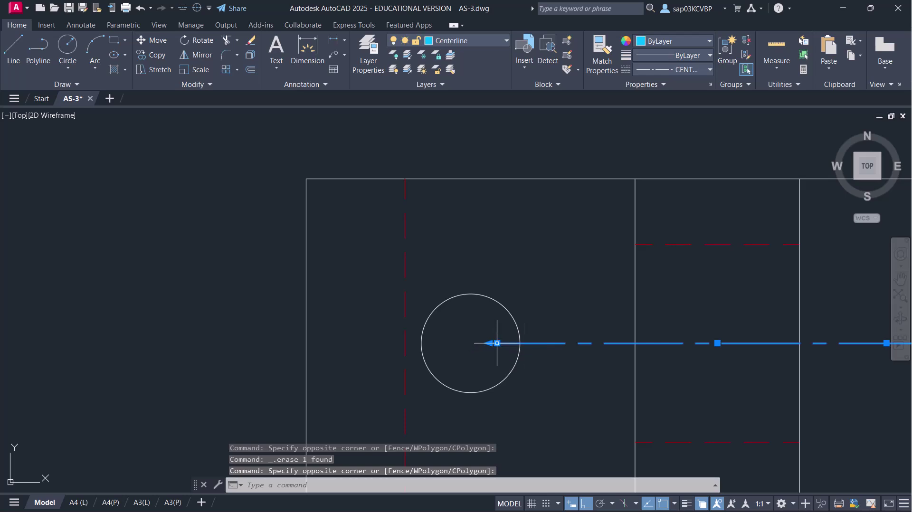
Step: Grip-edit the centreline ends to pull it back from the hole, then make Centerline current
left_click(497, 343)
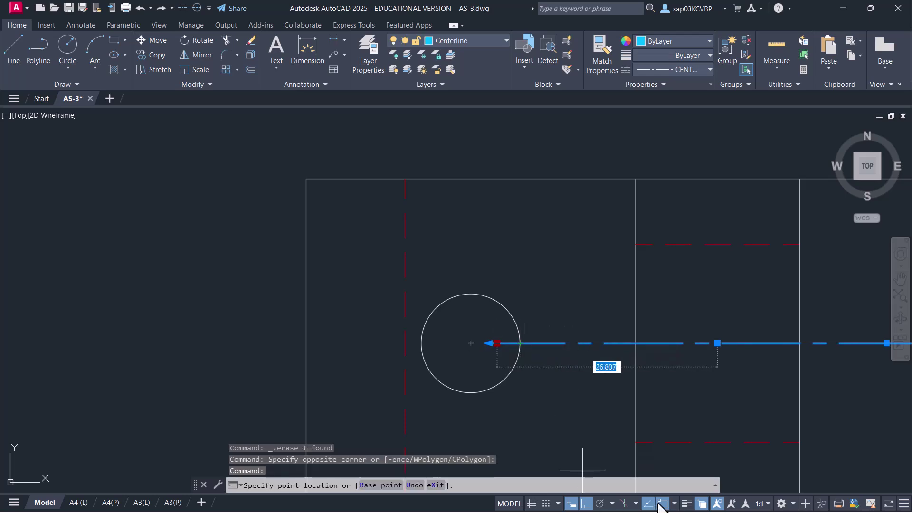
left_click(582, 343)
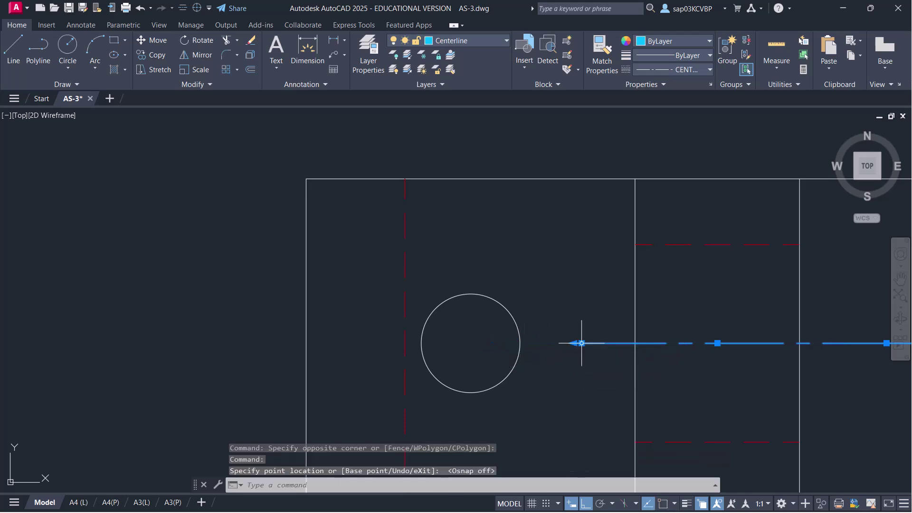
key("Escape")
scroll(594, 371, "down", 2)
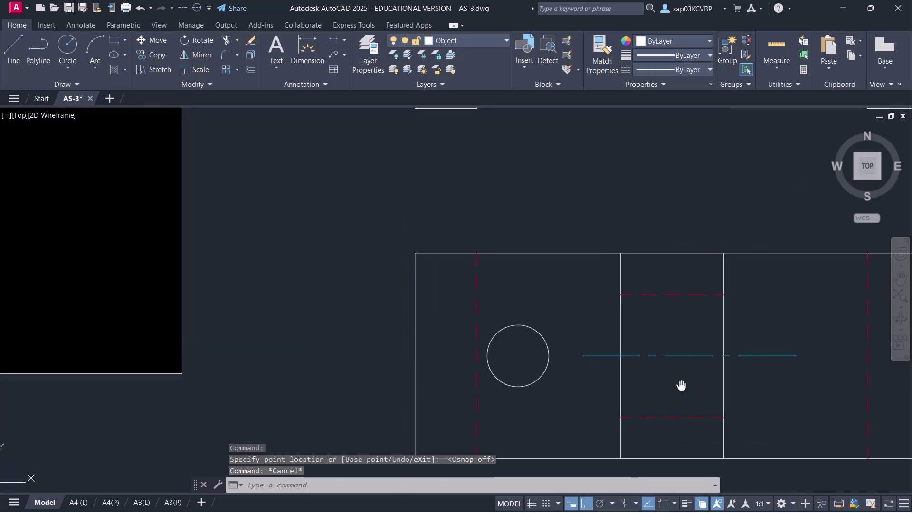
middle_click_drag(680, 383, 600, 384)
left_click(708, 373)
left_click(702, 346)
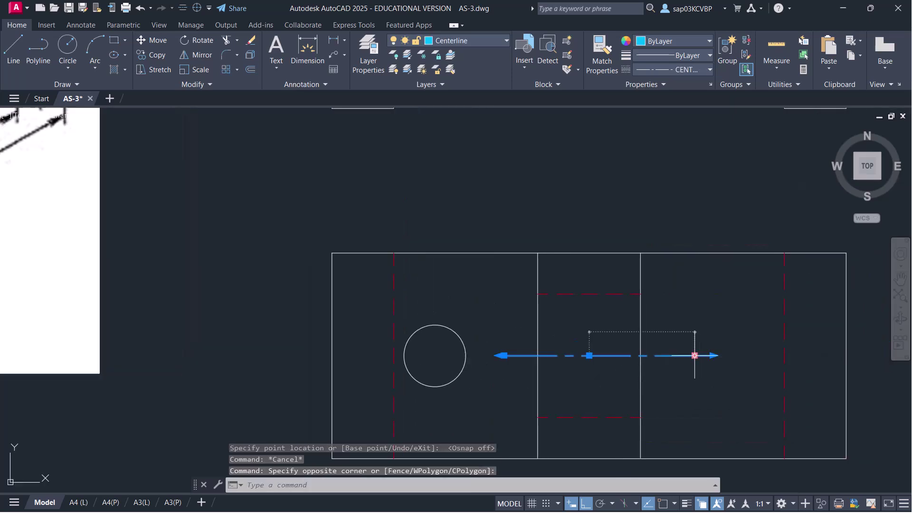
left_click(695, 355)
scroll(692, 357, "up", 3)
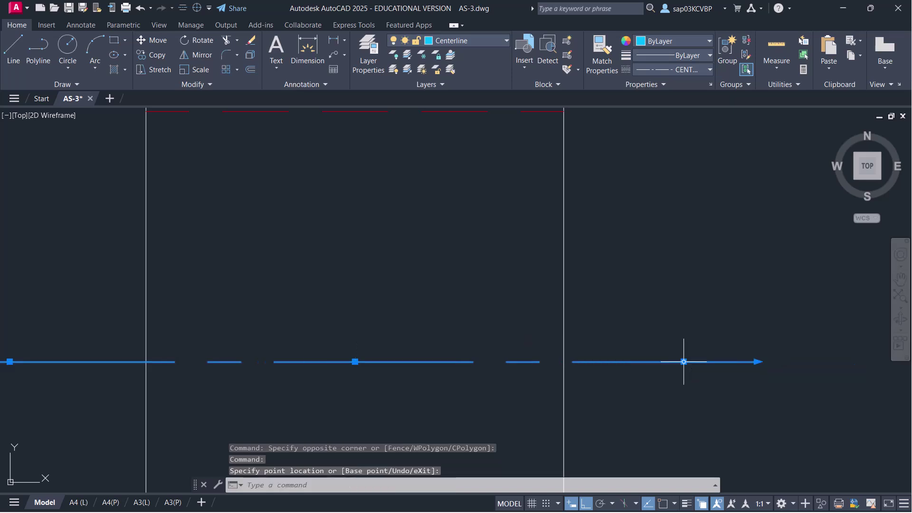
scroll(683, 362, "down", 5)
key("Escape")
key("Escape")
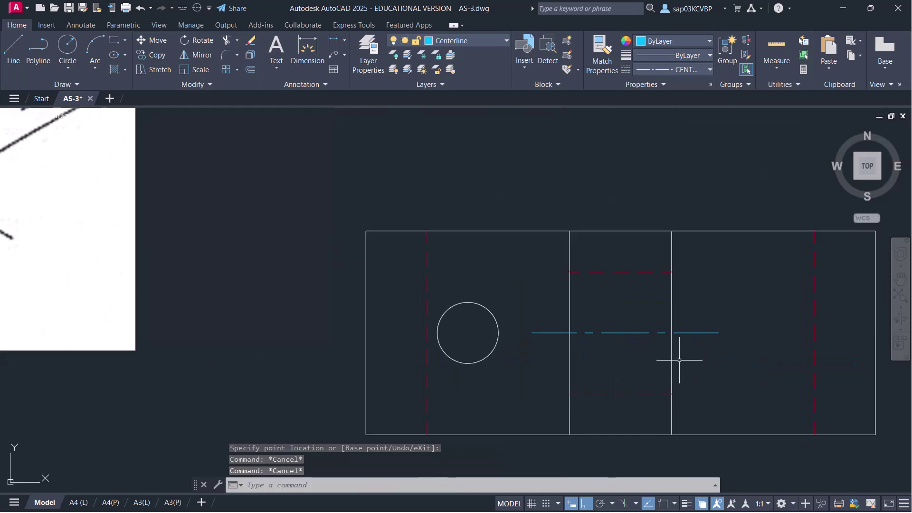
left_click(464, 41)
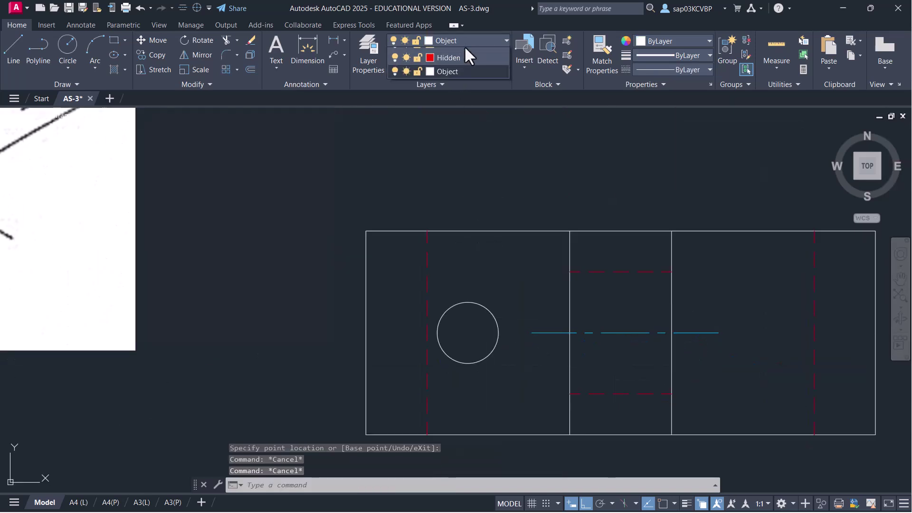
left_click(443, 68)
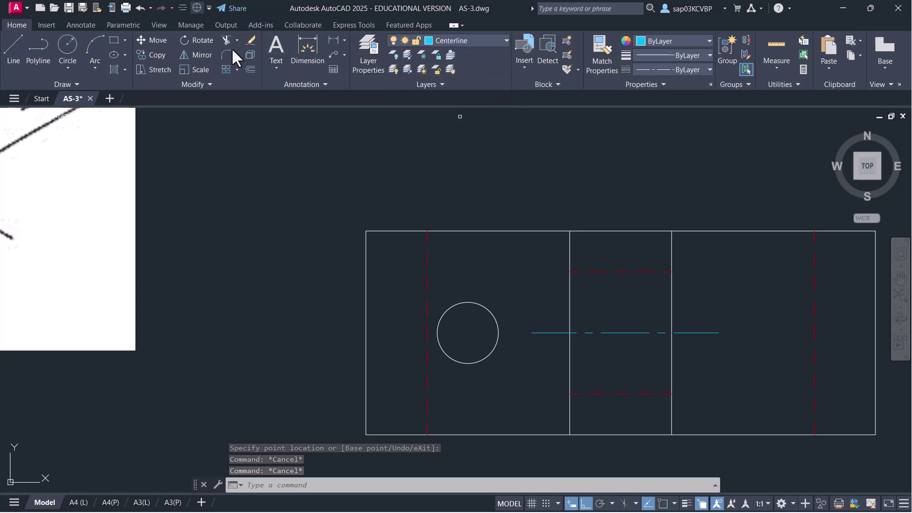
Step: Add a centre mark to the R6 hole circle in the top view
key("Return")
left_click(488, 308)
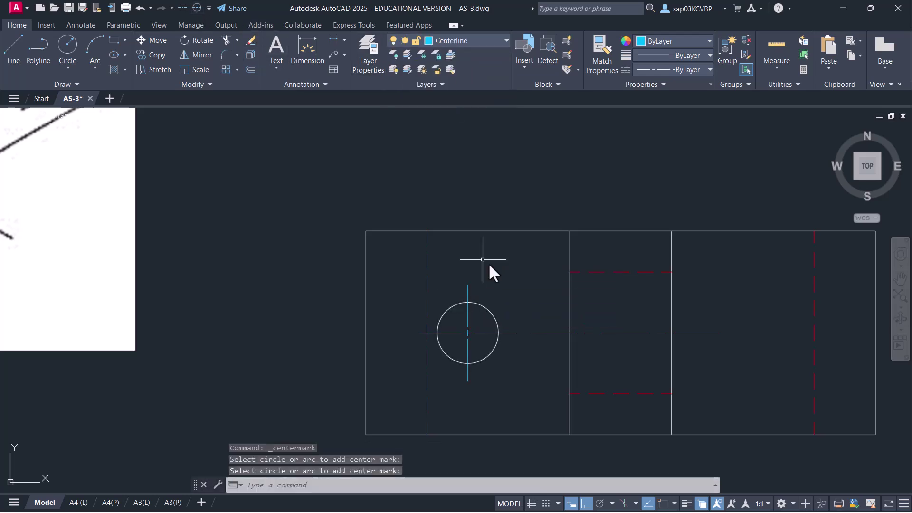
key("Escape")
Step: Mirror the hole and its centre mark about the vertical midline, keeping the originals, and save
type("mi")
key("Return")
left_click(504, 290)
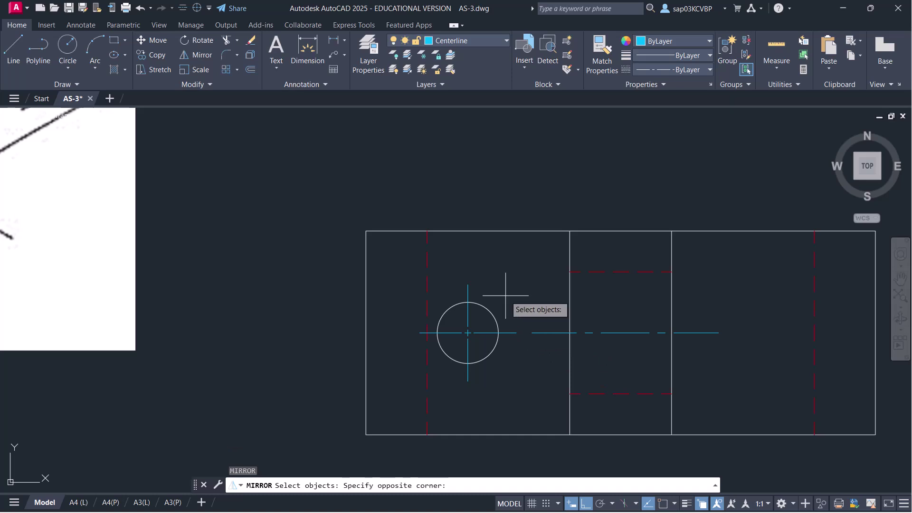
left_click(458, 351)
key("Return")
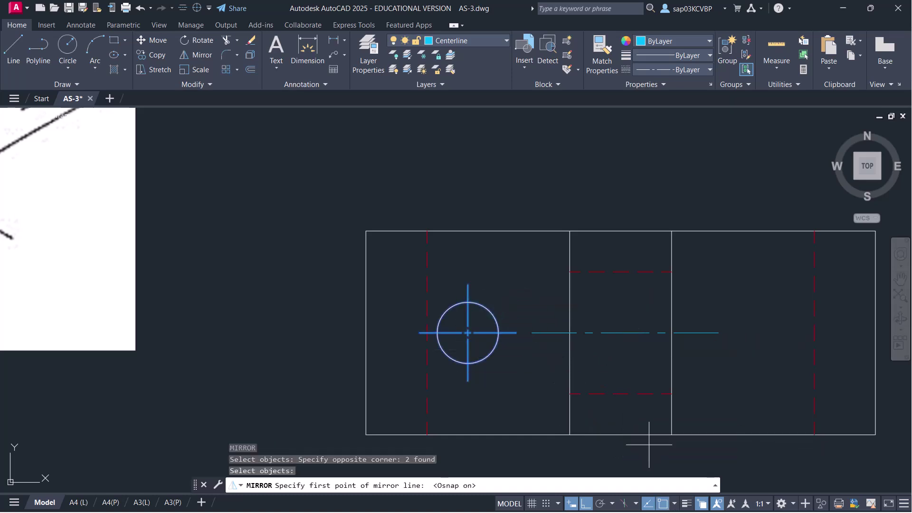
left_click(621, 433)
left_click(627, 184)
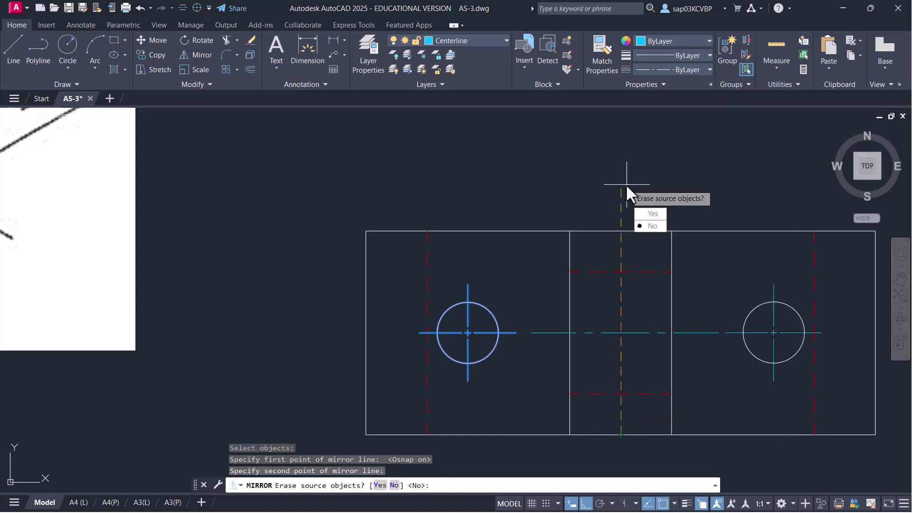
left_click(646, 226)
scroll(637, 228, "down", 4)
middle_click_drag(631, 312, 538, 363)
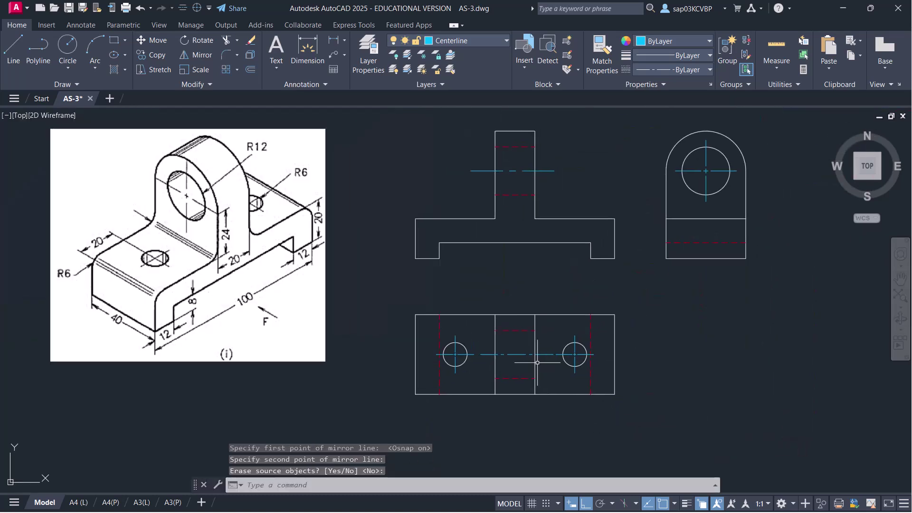
key("ctrl+s")
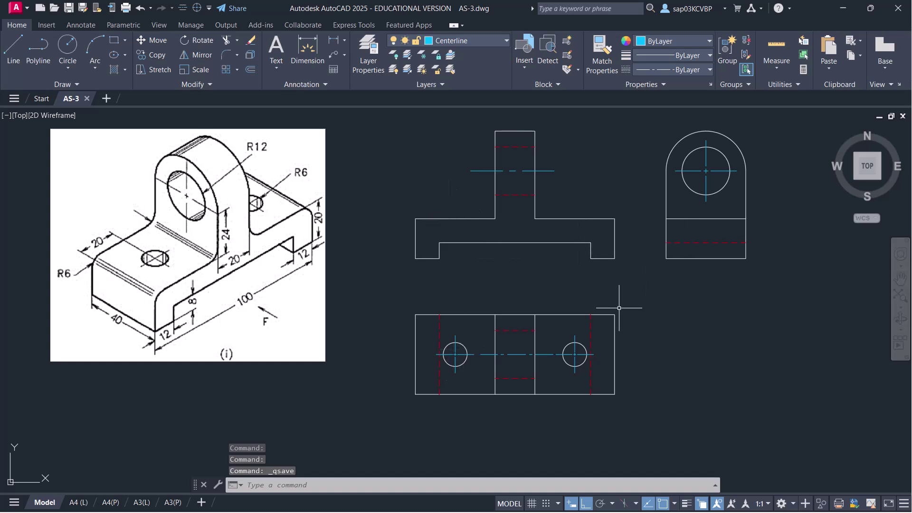
left_click(458, 40)
Step: On the Hidden layer, draw a 12-unit hidden line for the left base hole in the front view
left_click(455, 126)
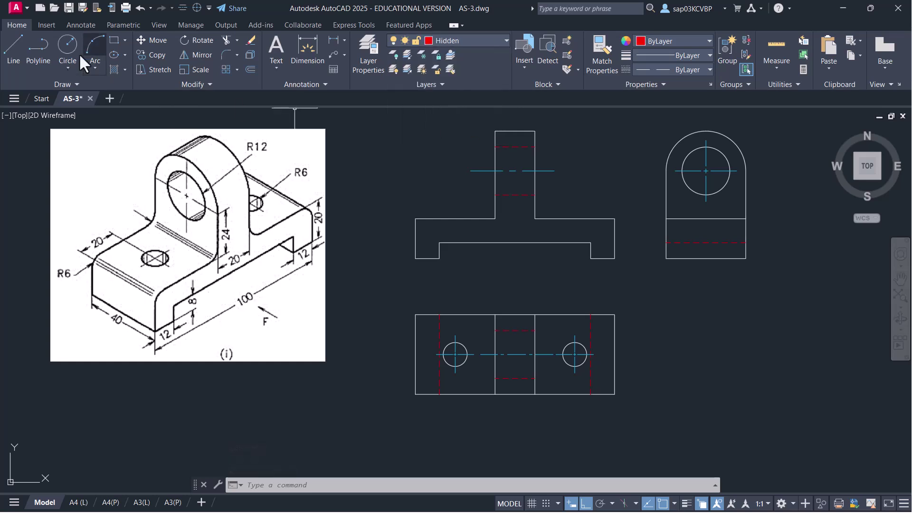
left_click(14, 49)
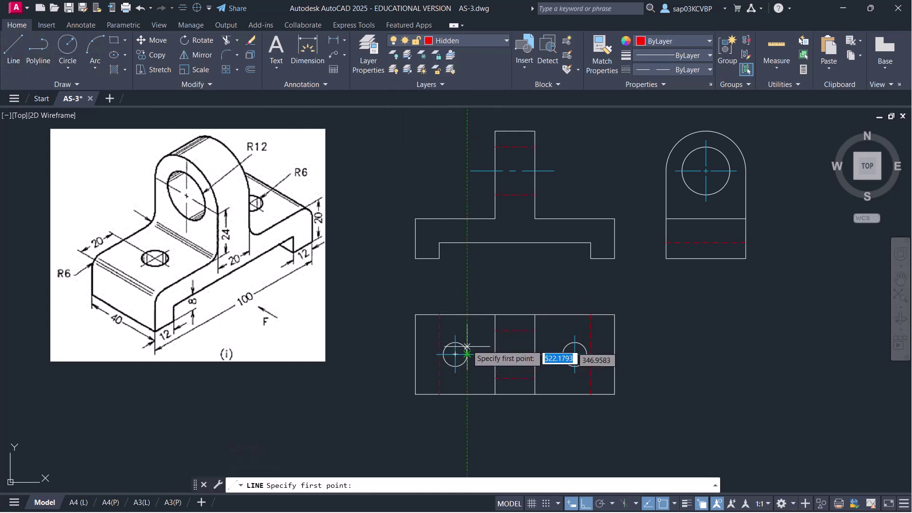
left_click(468, 242)
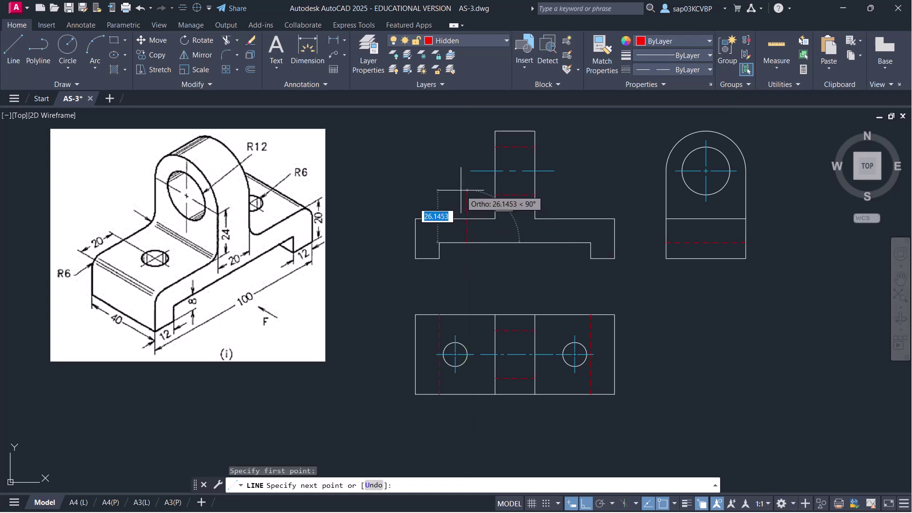
key("Return")
key("Return")
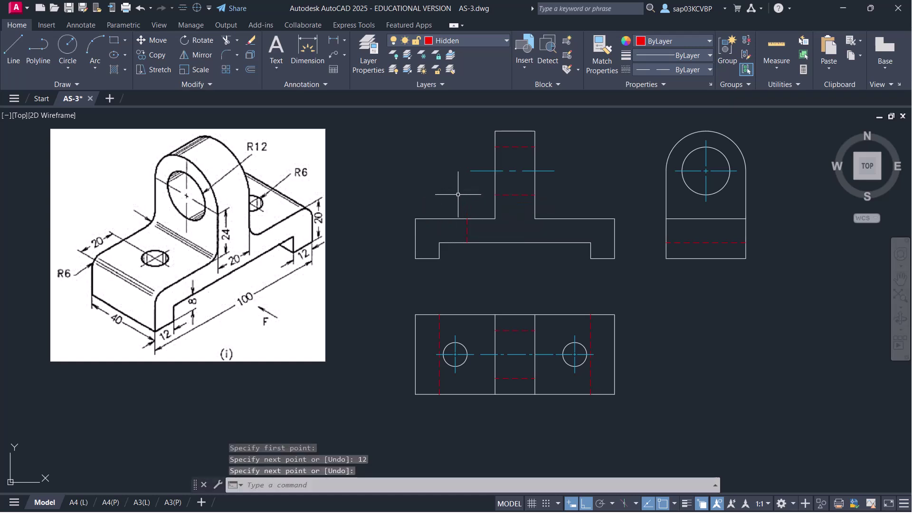
key("Return")
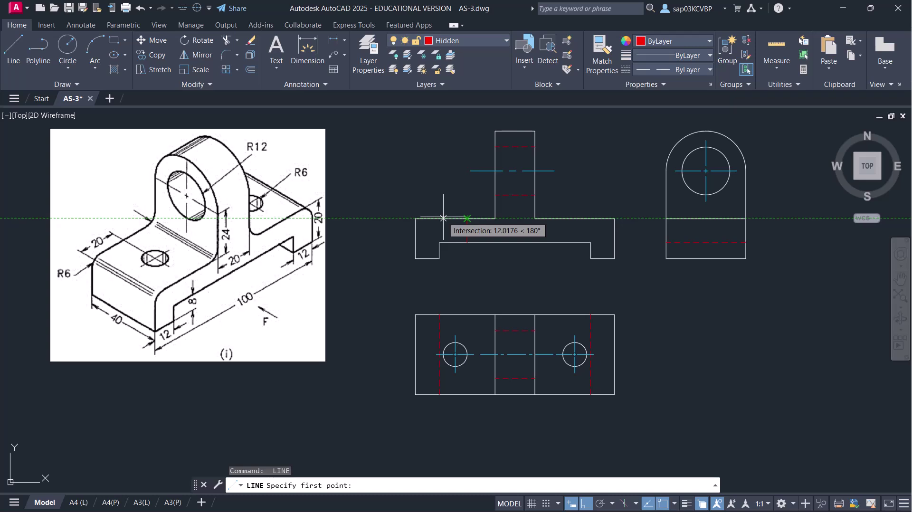
type("12")
key("Return")
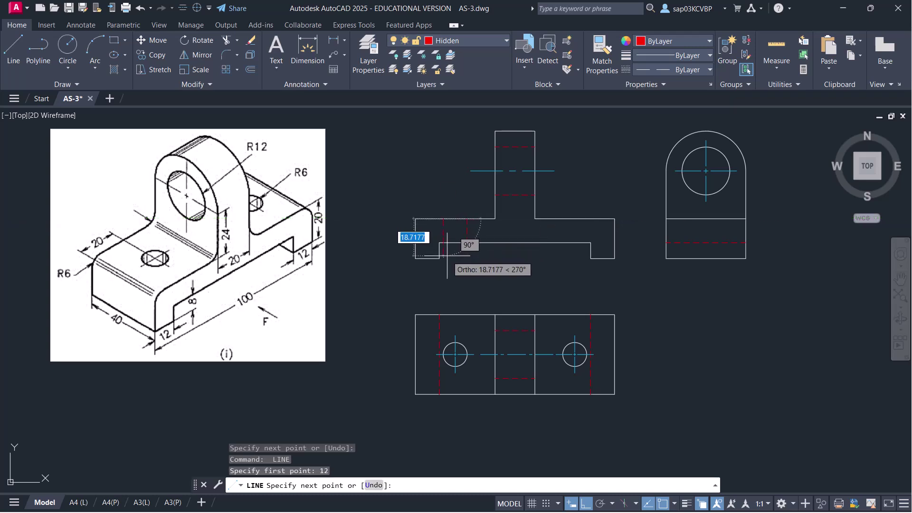
type("12")
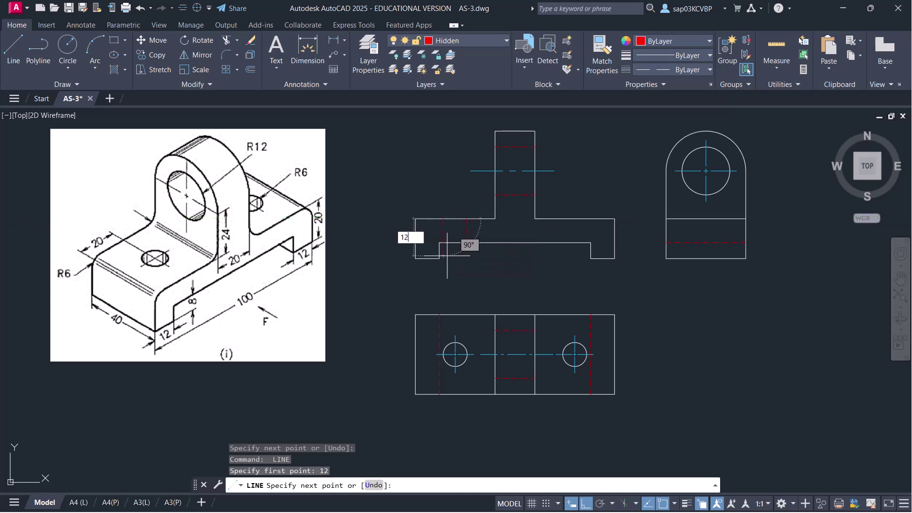
key("Return")
Step: Start a mirror selection around the hole's hidden lines, then cancel it
key("Return")
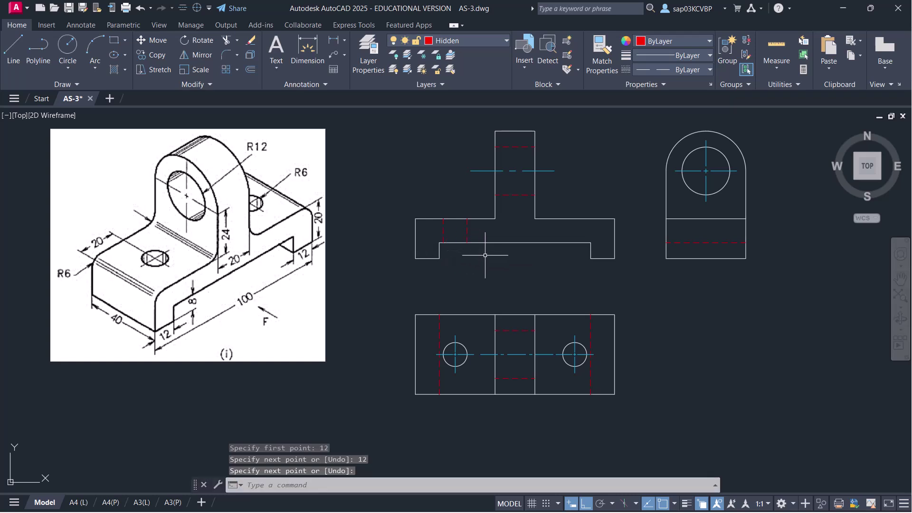
type("mi")
key("Return")
left_click(430, 206)
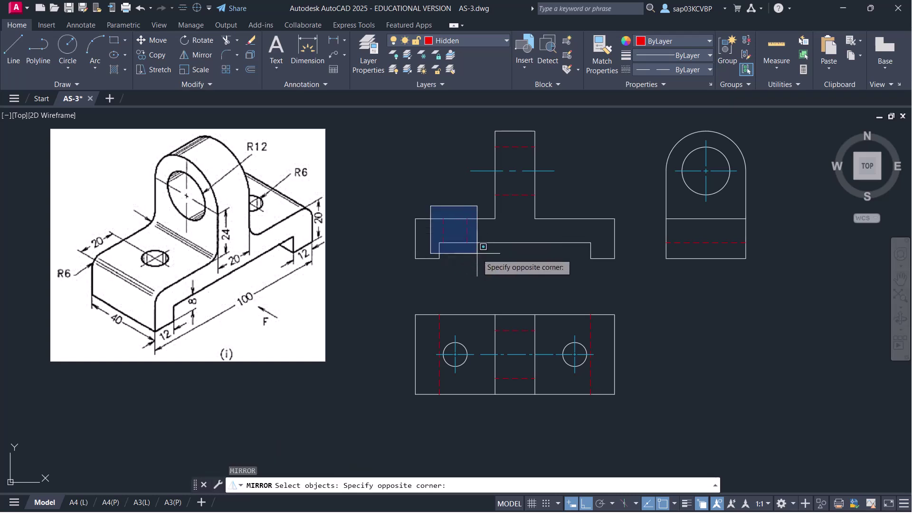
left_click(482, 267)
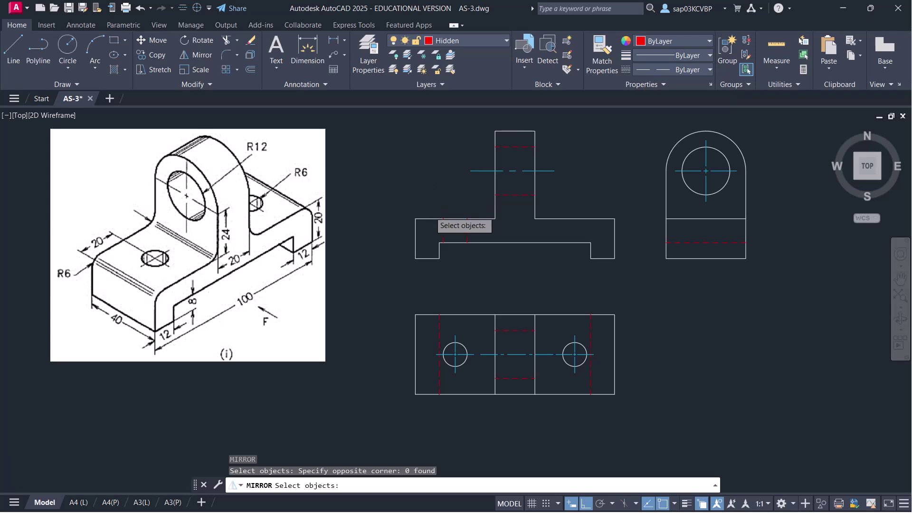
scroll(431, 212, "up", 2)
key("Escape")
Step: On the Centerline layer, draw a vertical centre line through the left base hole
left_click(466, 40)
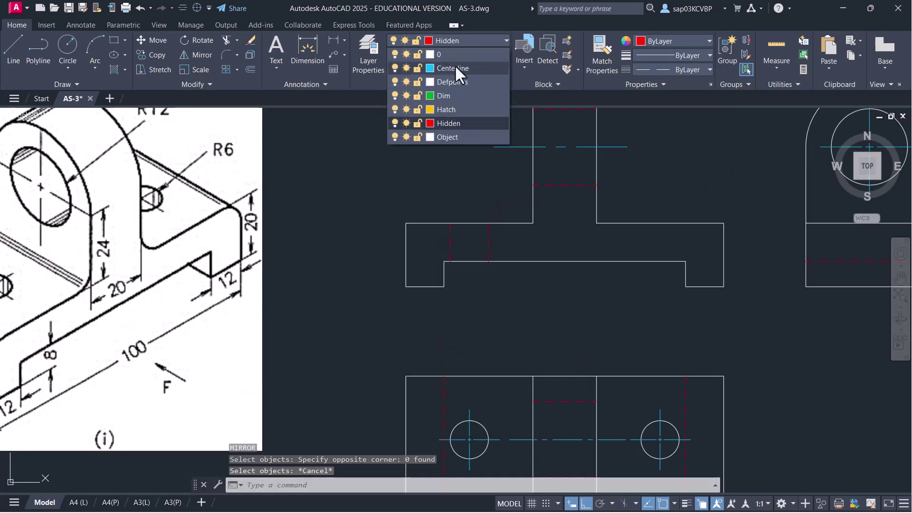
left_click(455, 65)
type("l")
key("Return")
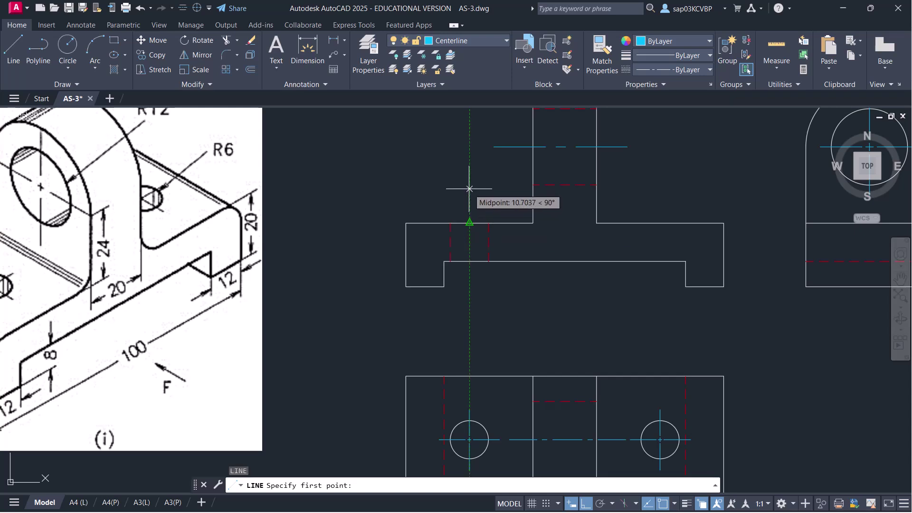
left_click(469, 193)
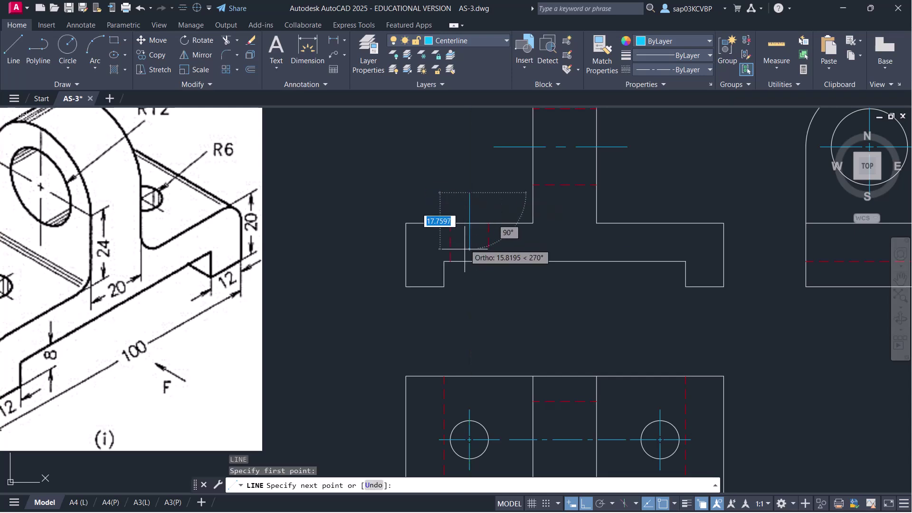
left_click(475, 284)
key("Return")
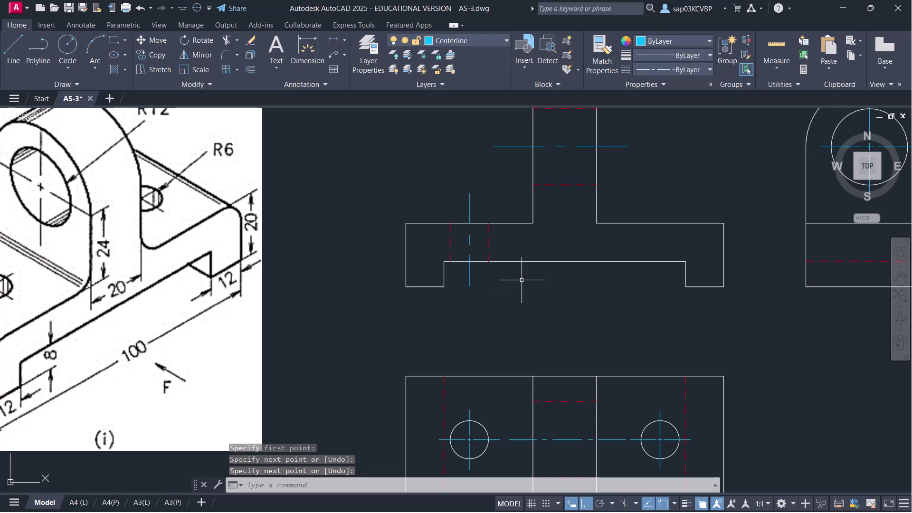
type("mi")
Step: Mirror the hole's hidden and centre lines about the upright's midpoint, keeping the originals
key("Return")
left_click(443, 210)
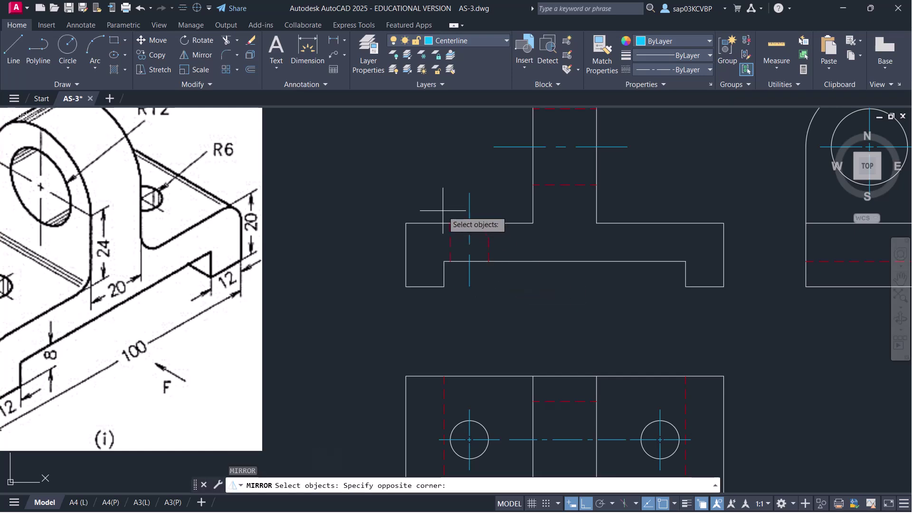
left_click(496, 264)
left_click(470, 210)
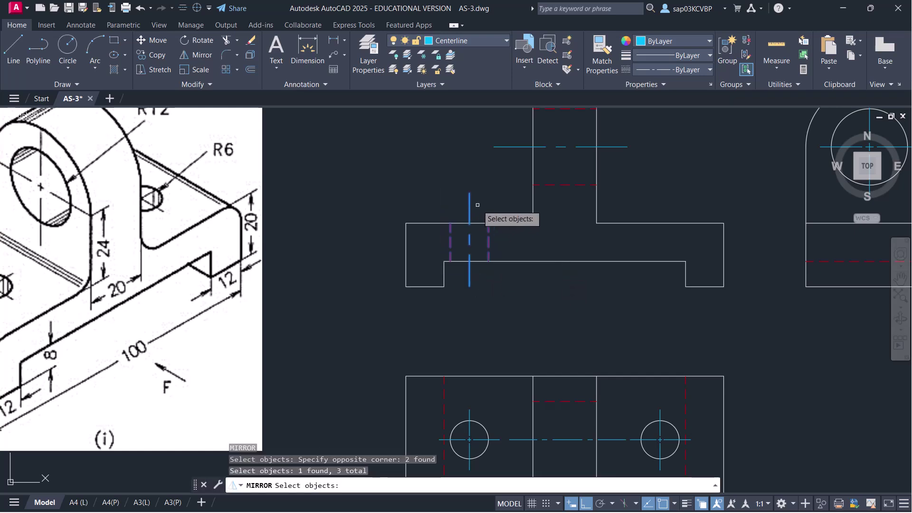
key("Return")
left_click(565, 261)
left_click(564, 226)
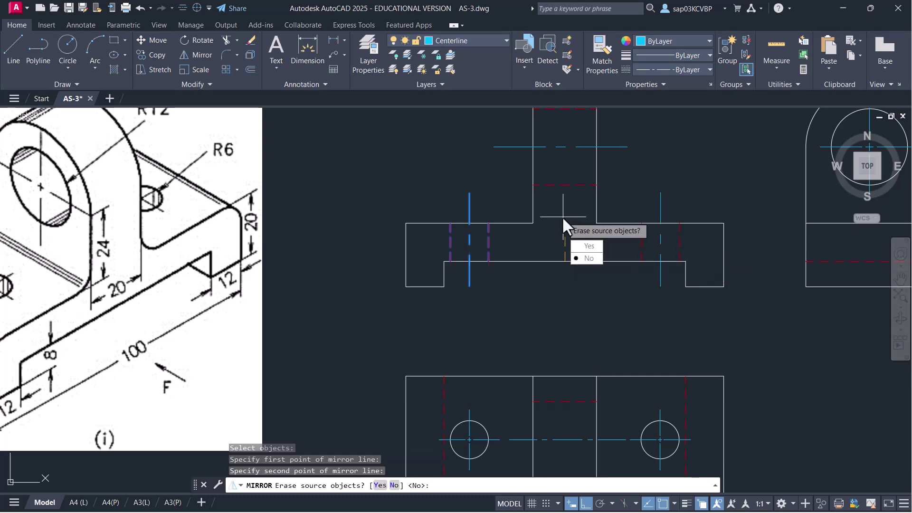
key("Return")
scroll(546, 247, "down", 2)
scroll(548, 242, "up", 2)
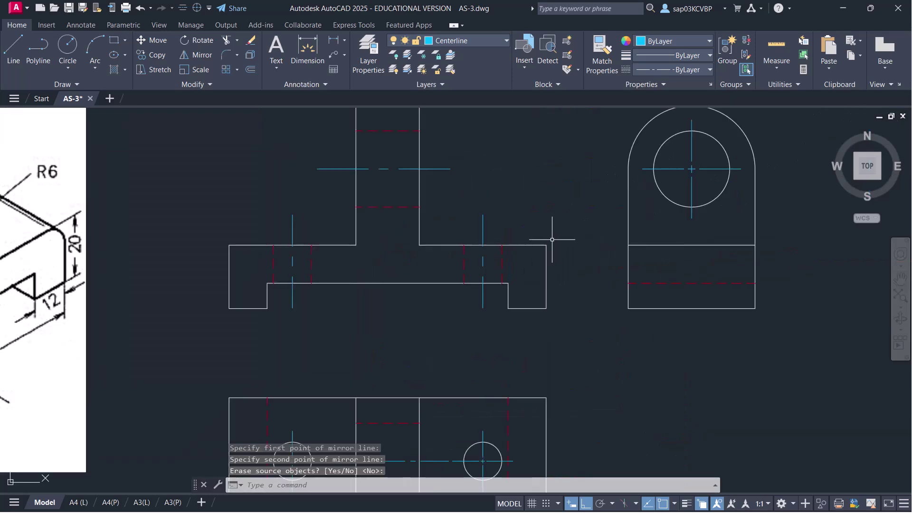
Step: Copy the right hole's three lines into the side view
type("co")
key("Return")
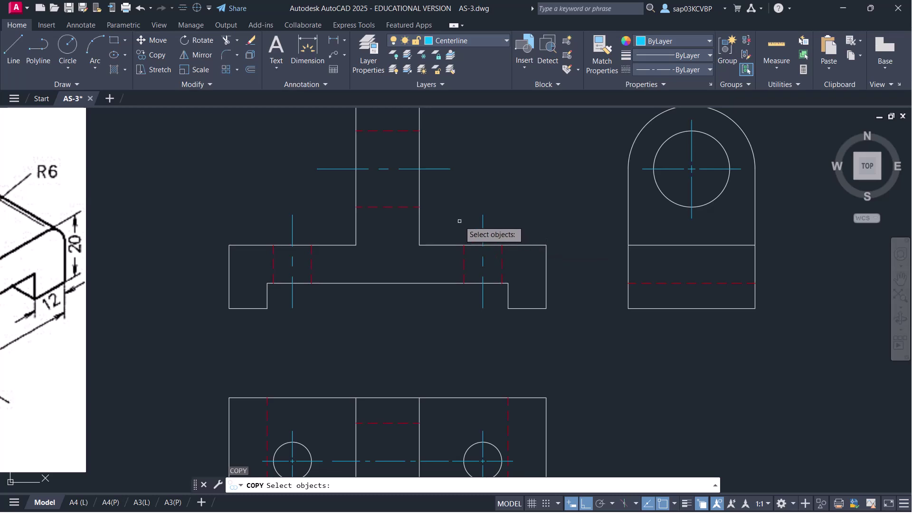
left_click(454, 210)
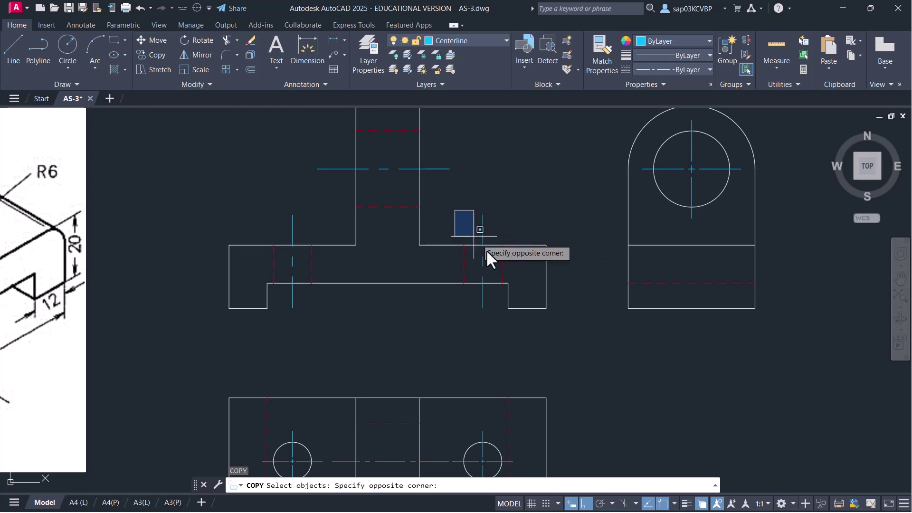
left_click(506, 325)
key("Return")
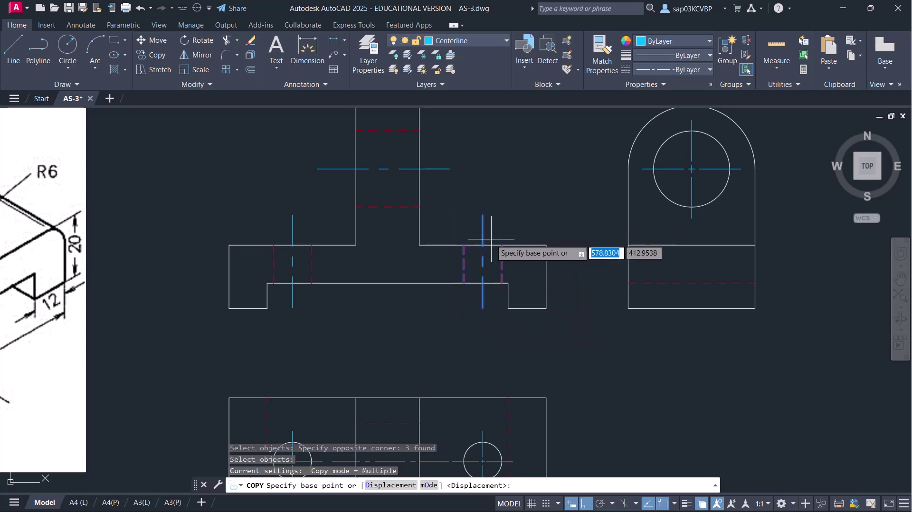
left_click(483, 244)
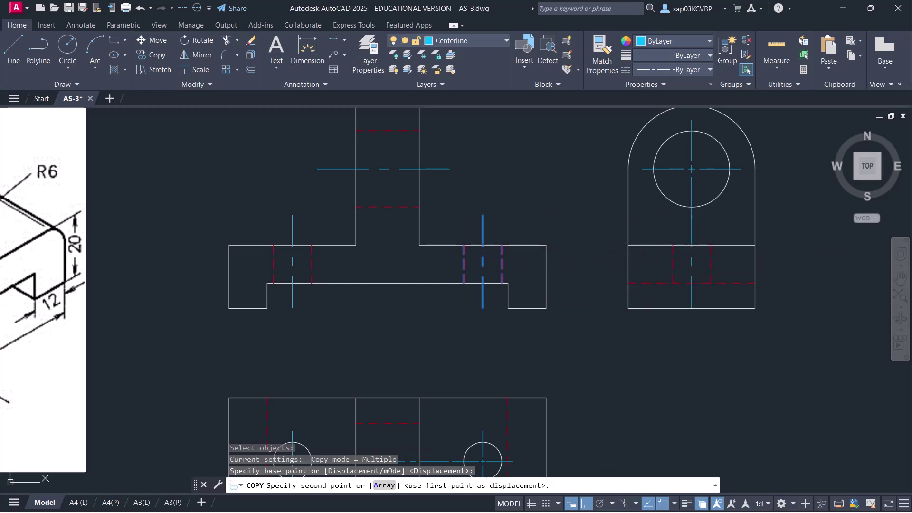
key("Return")
scroll(733, 309, "down", 3)
scroll(732, 266, "up", 3)
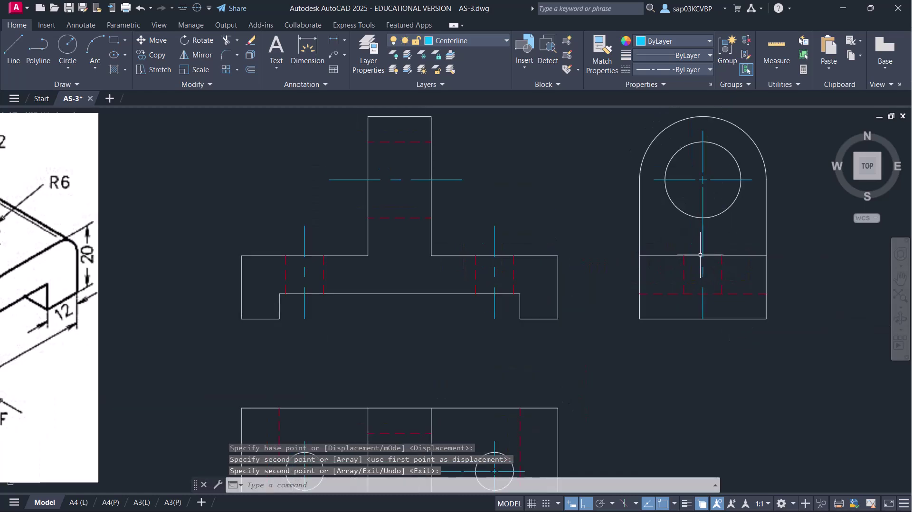
scroll(732, 236, "up", 3)
Step: Try resizing the copied centre line in the side view, then cancel the edit
left_click(732, 236)
left_click(695, 235)
left_click(703, 189)
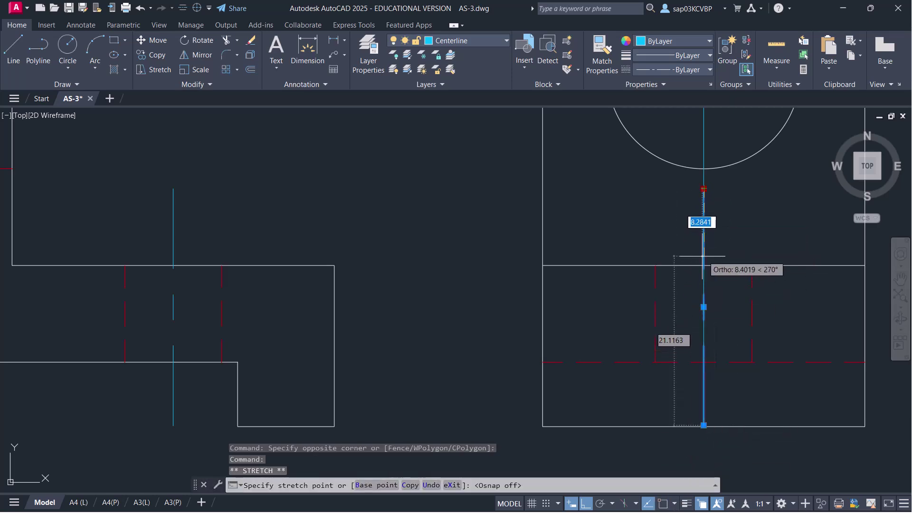
scroll(705, 243, "up", 5)
scroll(720, 242, "down", 5)
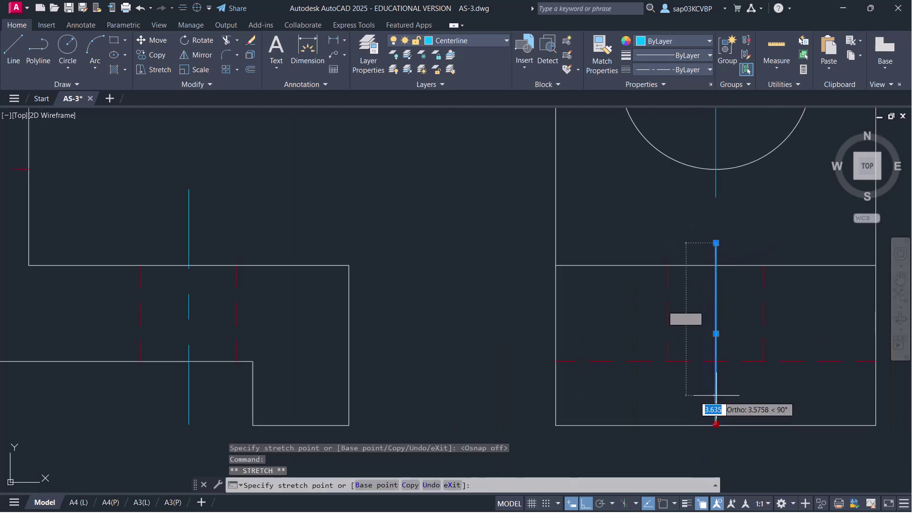
scroll(712, 388, "up", 5)
scroll(711, 387, "down", 3)
scroll(761, 371, "down", 3)
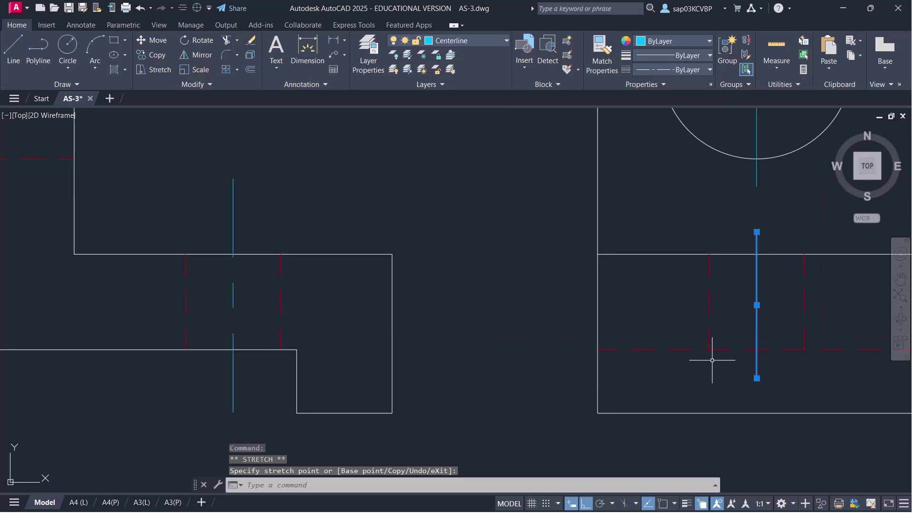
key("Escape")
scroll(711, 363, "down", 3)
scroll(539, 337, "down", 2)
Step: Pan the drawing and save it
middle_click_drag(540, 337, 594, 333)
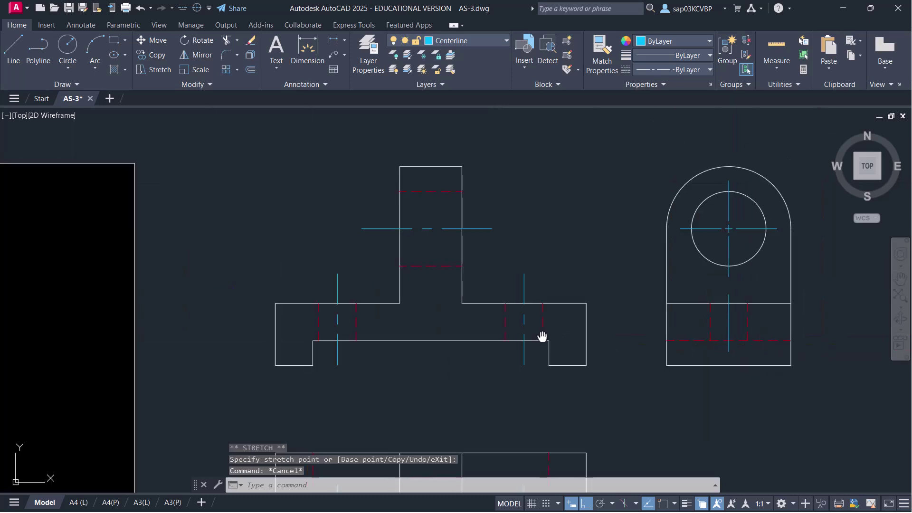
key("ctrl+s")
scroll(491, 285, "down", 2)
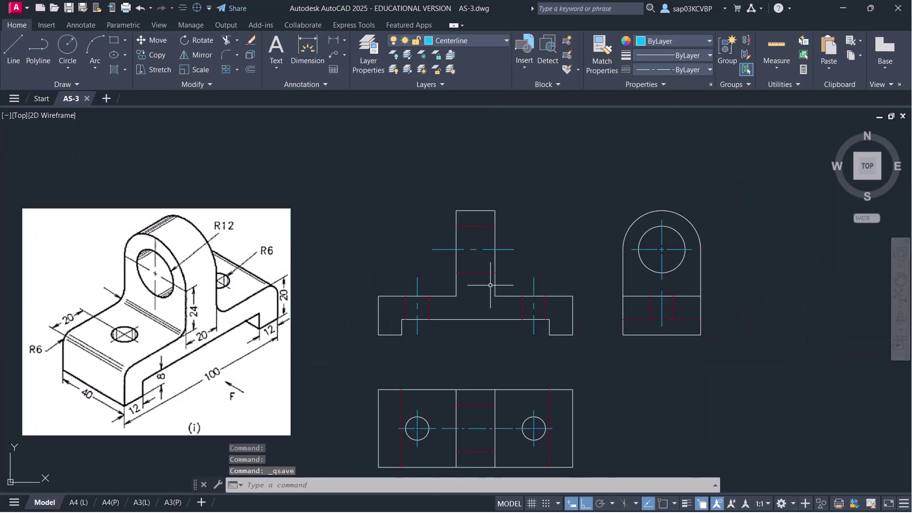
middle_click_drag(491, 283, 509, 254)
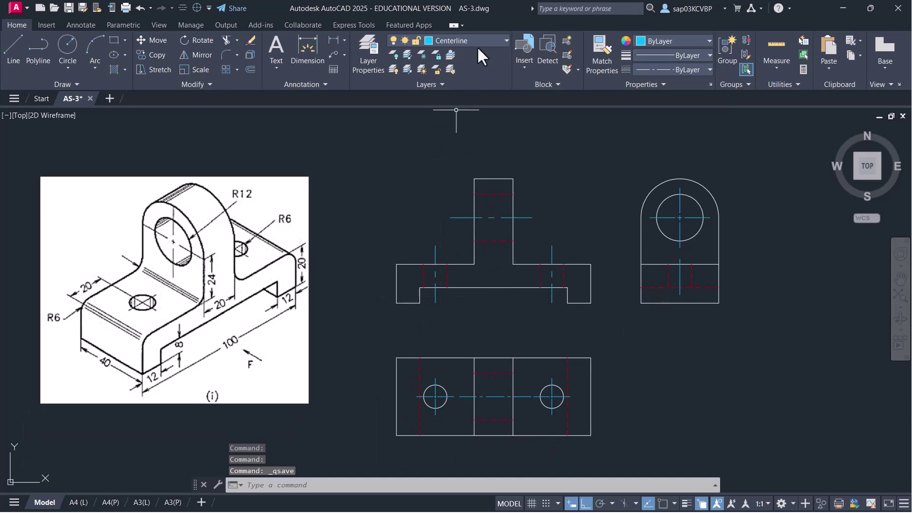
Step: Save, then add the 12 foot and 8 slot dimensions to the front view
scroll(477, 45, "down", 1)
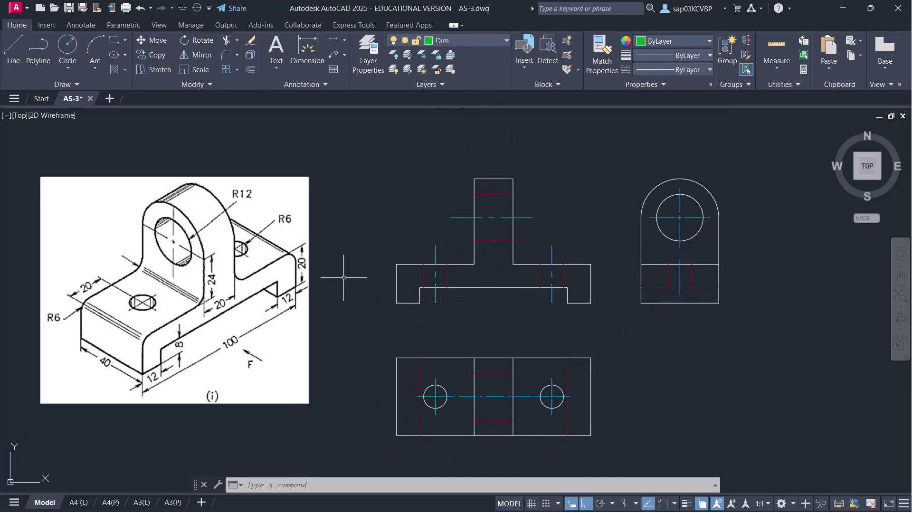
left_click(68, 9)
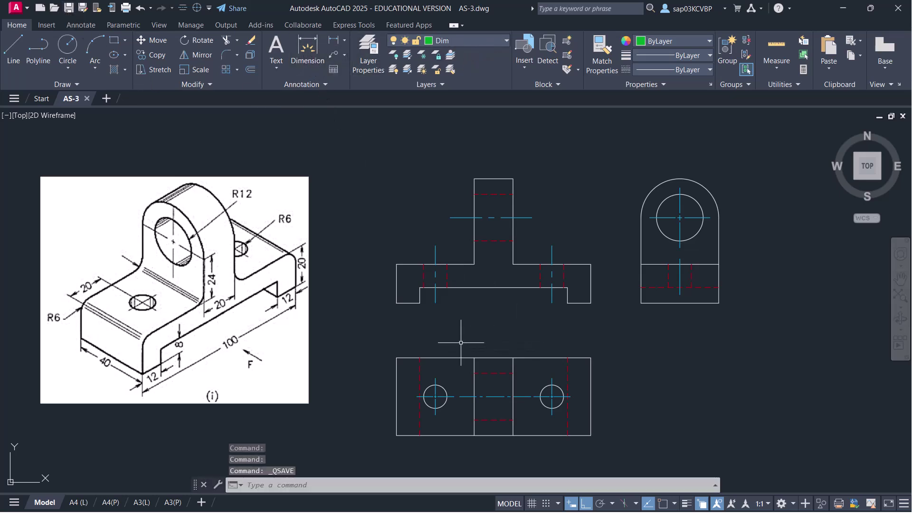
left_click(305, 58)
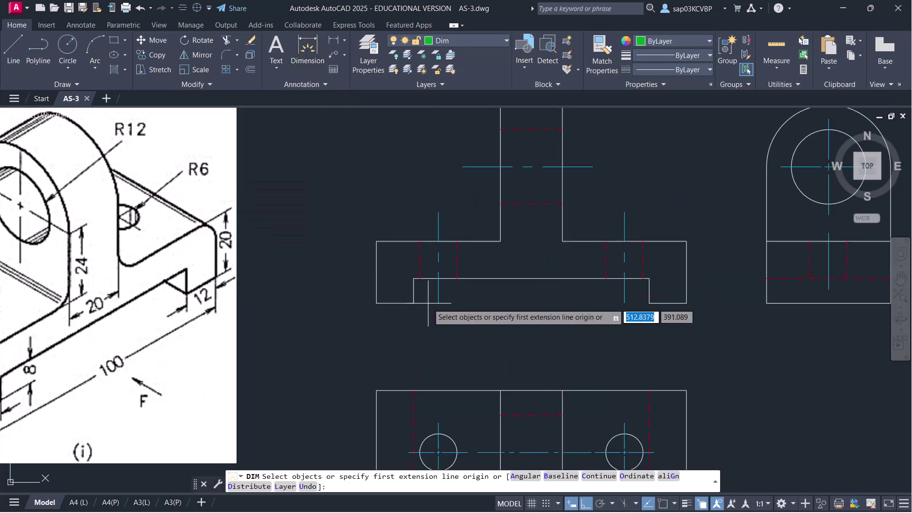
scroll(430, 303, "up", 2)
left_click(390, 306)
scroll(390, 332, "up", 2)
left_click(363, 387)
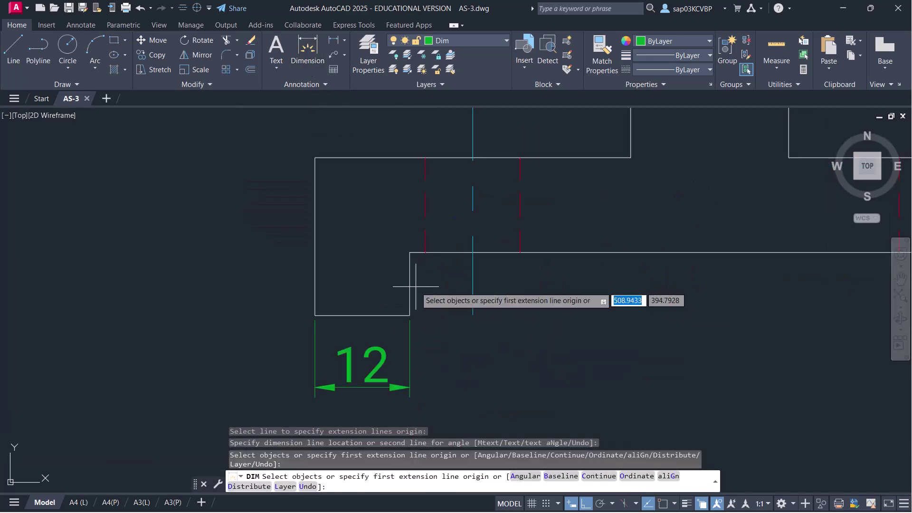
left_click(410, 285)
left_click(557, 335)
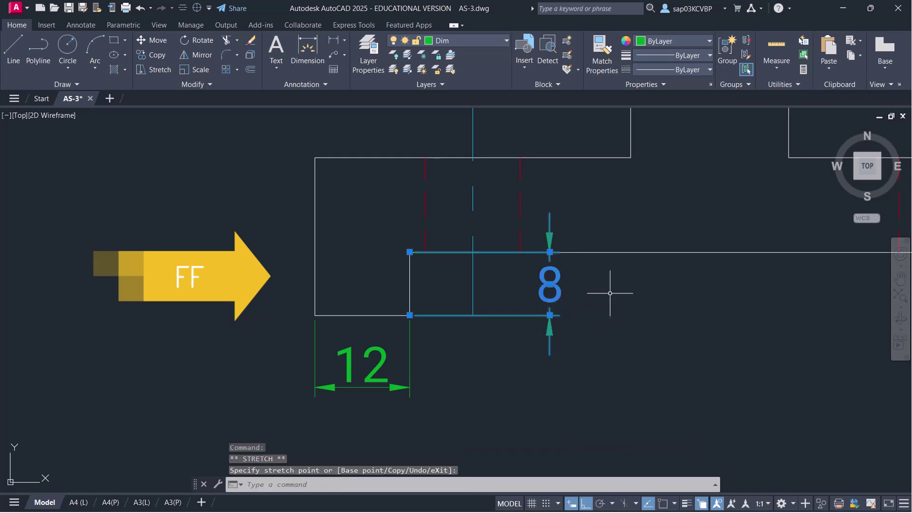
key("Escape")
Step: Make several aborted attempts at starting a new dimension in the front view
scroll(607, 291, "down", 3)
key("Return")
scroll(437, 305, "up", 3)
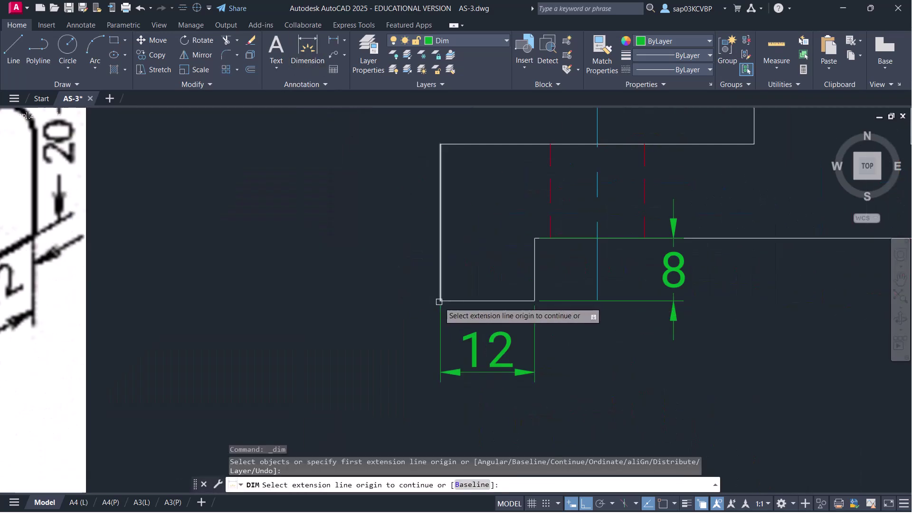
scroll(430, 305, "up", 2)
left_click(437, 306)
left_click(369, 236)
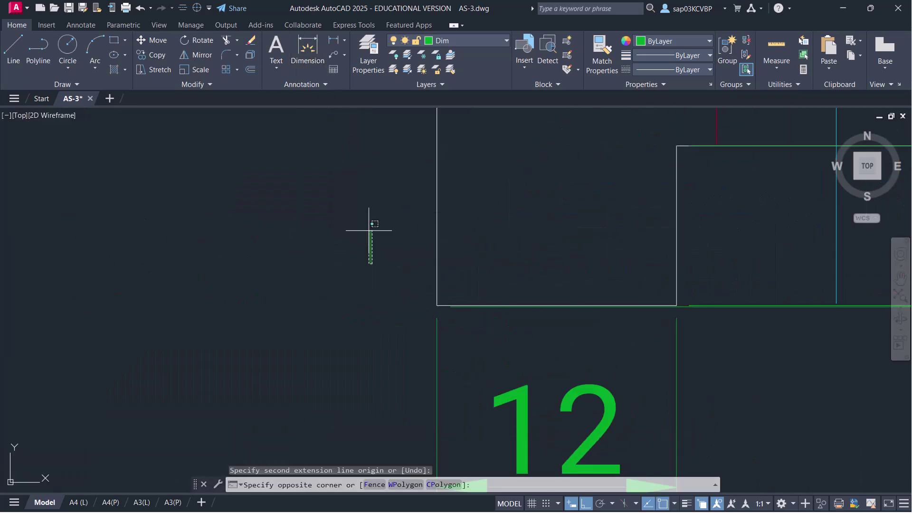
key("Escape")
key("Return")
scroll(456, 313, "down", 3)
key("Escape")
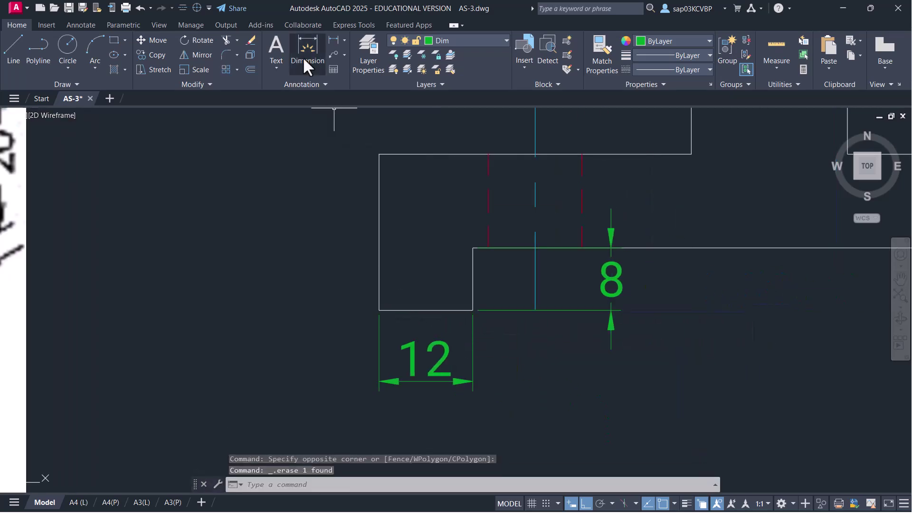
Step: Dimension the 100 overall length, 40 side-view width, R20 arc and Ø24 hole
left_click(307, 52)
left_click(385, 310)
scroll(380, 313, "down", 3)
left_click(650, 315)
left_click(618, 357)
scroll(618, 357, "down", 2)
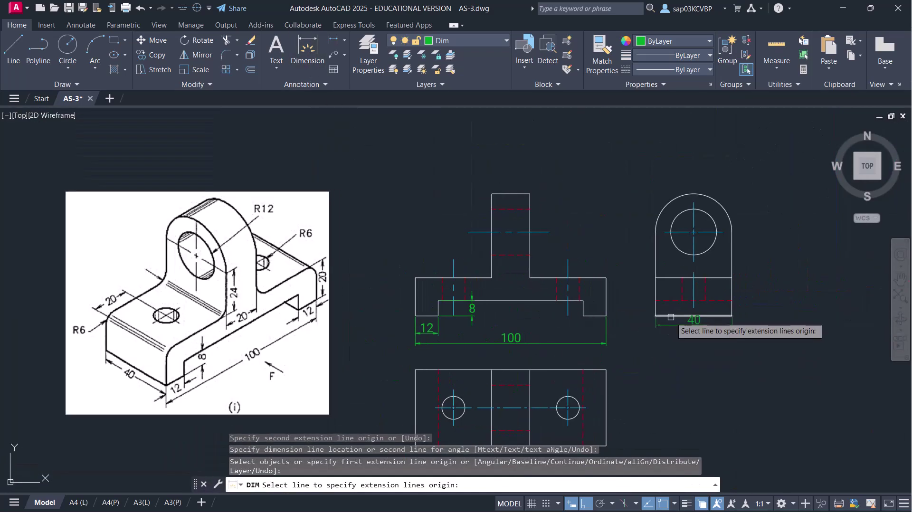
left_click(675, 316)
left_click(694, 339)
left_click(719, 201)
left_click(725, 192)
left_click(710, 216)
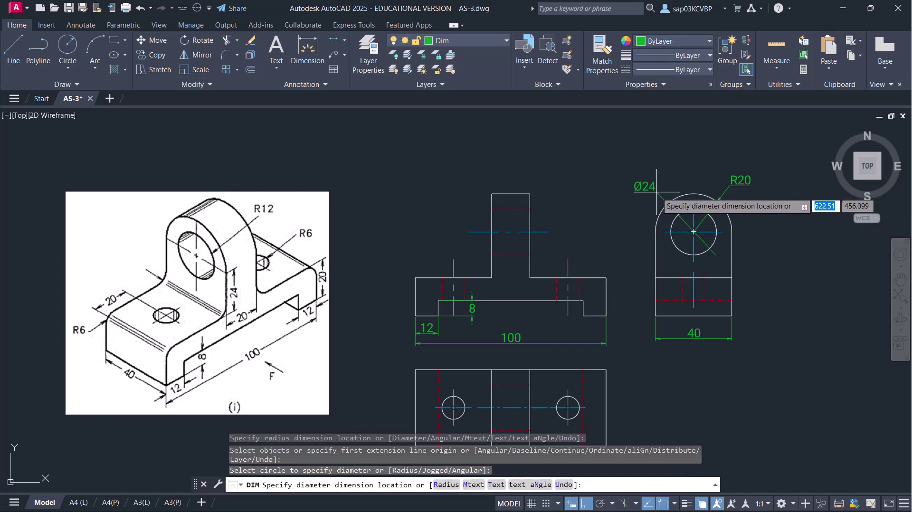
left_click(658, 200)
Step: Dimension the front view's upright with its 20 width and 24 height
mouse_move(598, 270)
middle_mouse_down()
mouse_move(604, 255)
mouse_move(562, 241)
middle_mouse_up()
left_click(502, 154)
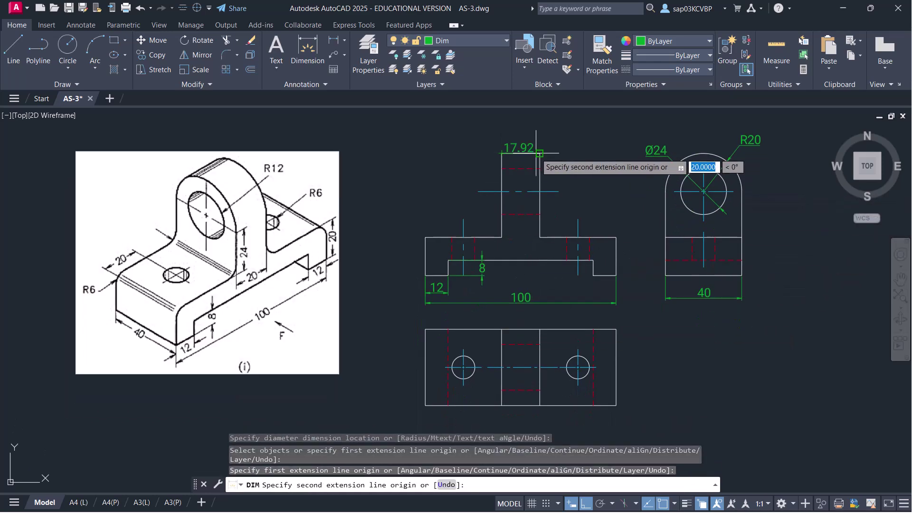
left_click(540, 153)
left_click(520, 139)
left_click(540, 193)
left_click(540, 237)
left_click(566, 214)
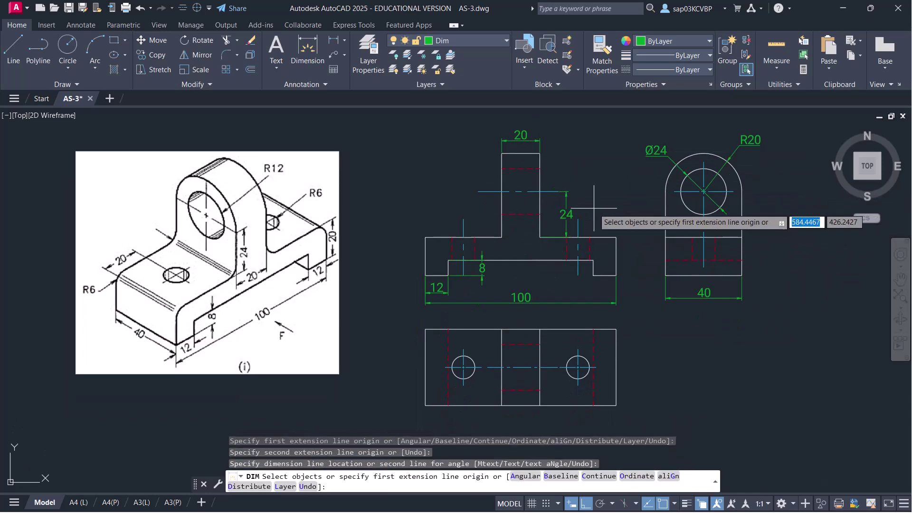
key("Escape")
Step: Add the Ø12 hole diameter and the 20 hole spacing to the top view
key("Return")
scroll(534, 427, "up", 4)
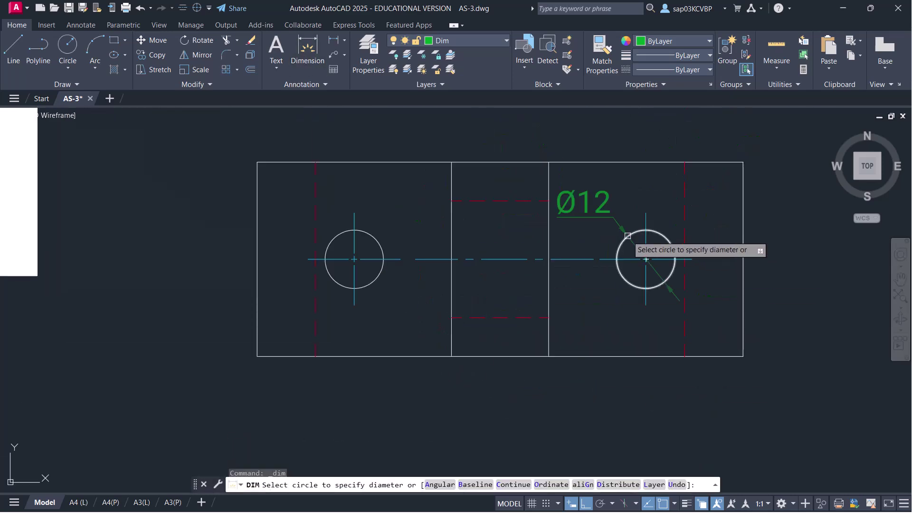
left_click(622, 232)
left_click(619, 211)
left_click(355, 212)
left_click(257, 163)
left_click(333, 143)
scroll(338, 173, "down", 4)
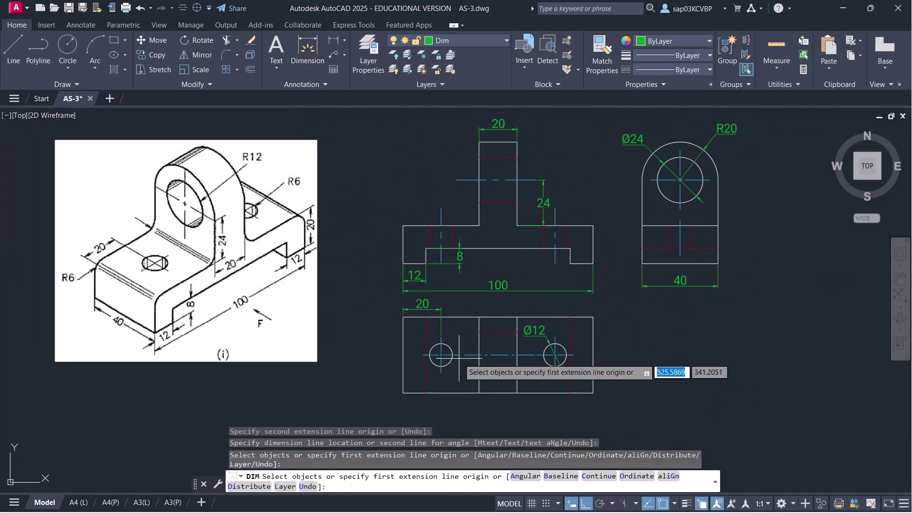
key("Escape")
Step: Save the drawing and start FILLET to set a radius of 6
key("ctrl+s")
key("f")
key("Return")
Step: Set a fillet radius of 6 in Multiple mode and round the base's two outer corners
key("r")
key("Return")
key("6")
key("Return")
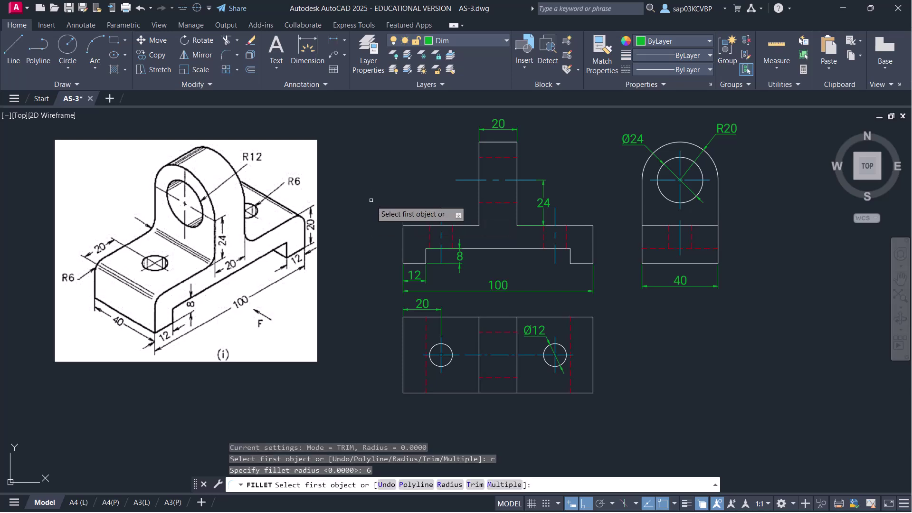
key("m")
key("Return")
scroll(443, 206, "up", 4)
left_click(340, 290)
left_click(452, 256)
left_click(781, 255)
left_click(824, 305)
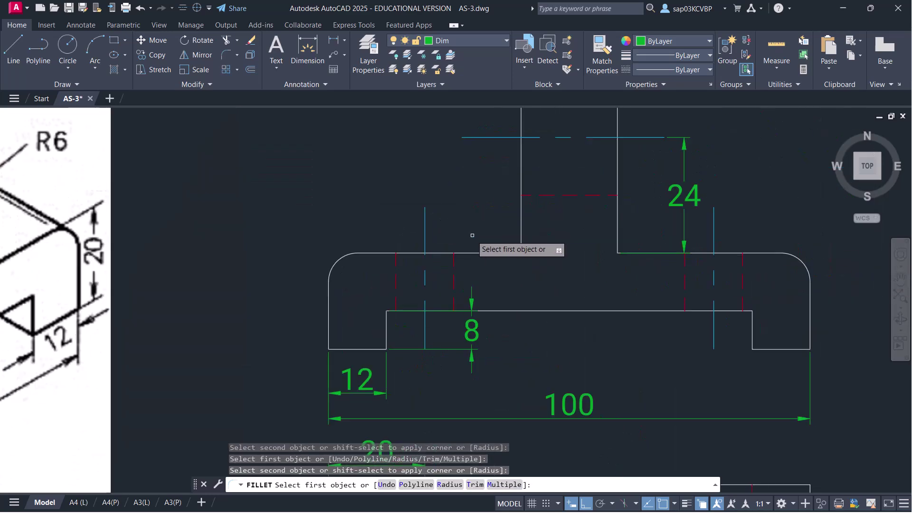
Step: Round the upright's two inner corners with R6 fillets and end the fillet command
scroll(465, 234, "down", 4)
left_click(468, 243)
left_click(492, 224)
left_click(527, 233)
left_click(535, 243)
left_click(565, 287)
right_click(601, 199)
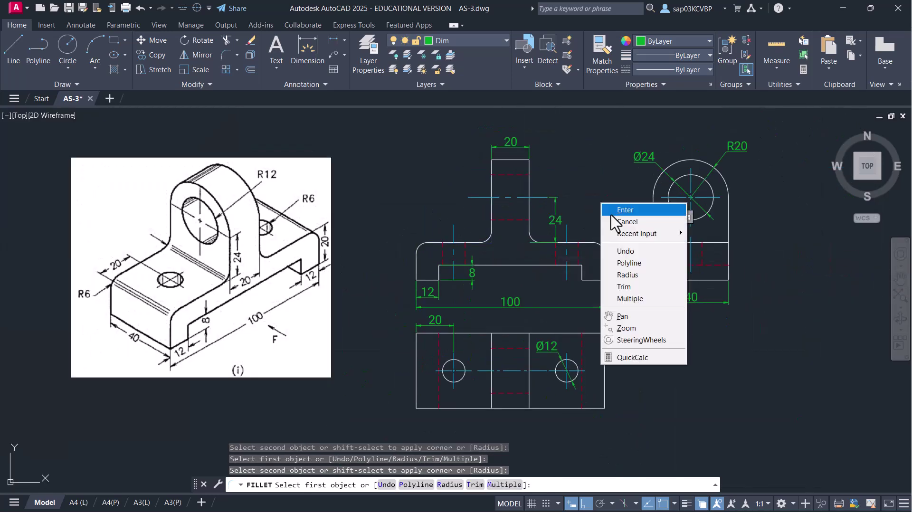
left_click(613, 205)
Step: Delete the isometric reference picture, save the drawing, and switch to the A4 (L) layout
key("ctrl+s")
middle_click_drag(487, 293, 376, 301)
left_click_drag(48, 133, 332, 380)
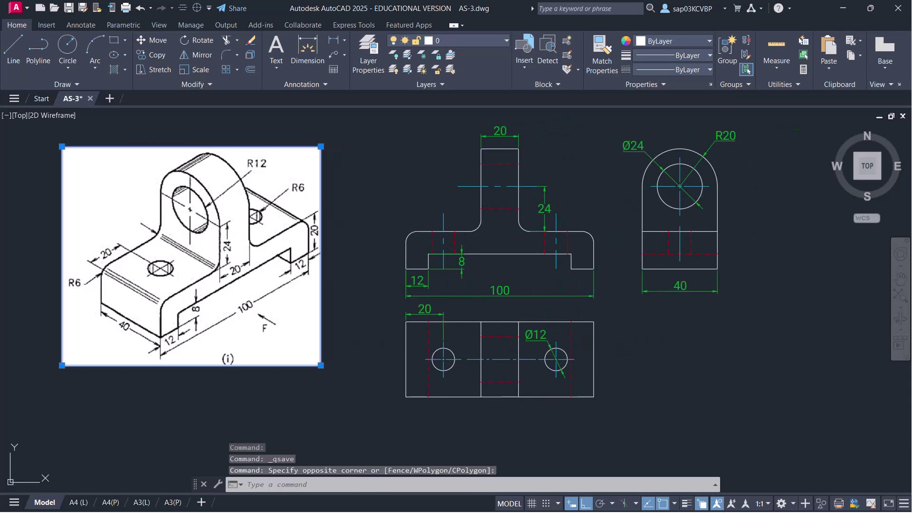
key("Delete")
middle_click_drag(492, 309, 388, 325)
key("ctrl+s")
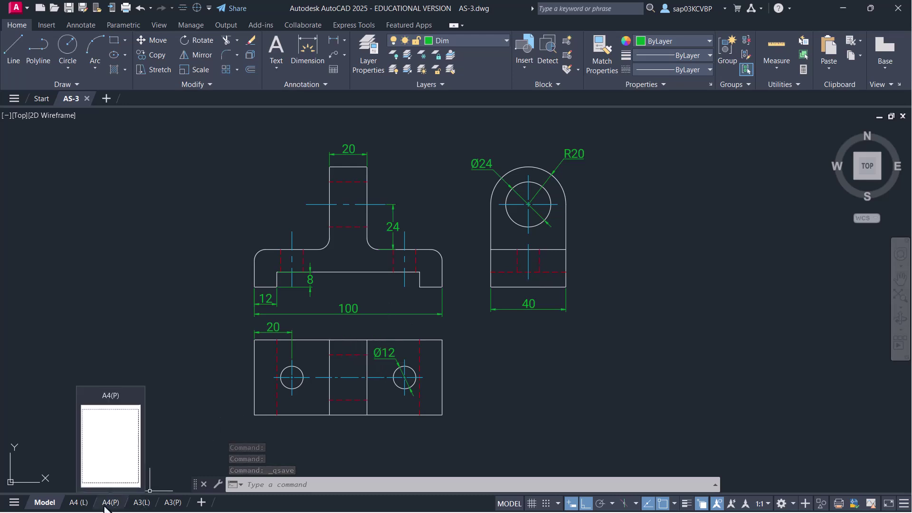
left_click(79, 502)
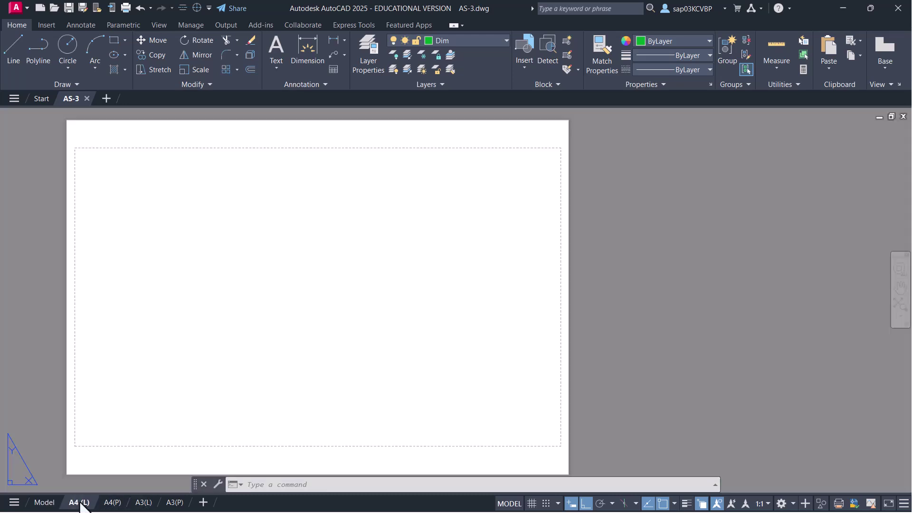
Step: Make layer 0 current and insert the A4 landscape title block at 0,0
left_click(469, 41)
left_click(463, 53)
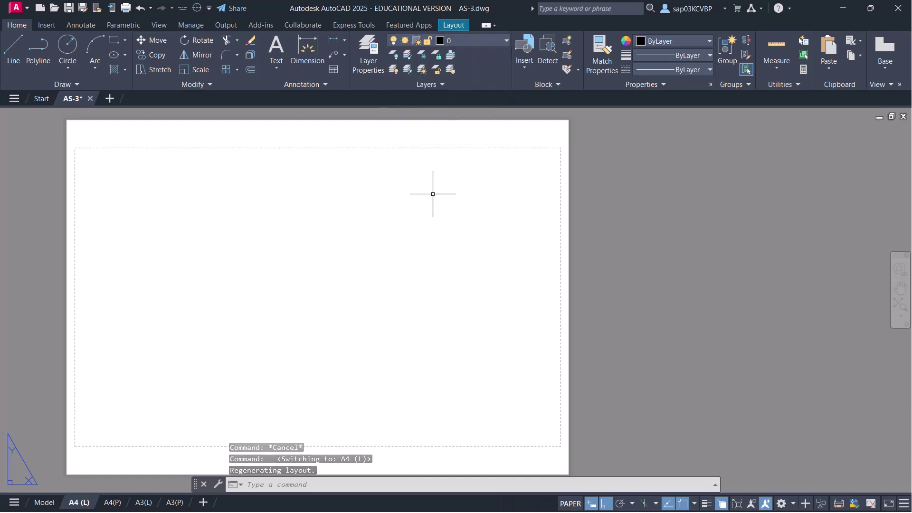
type("i")
key("Return")
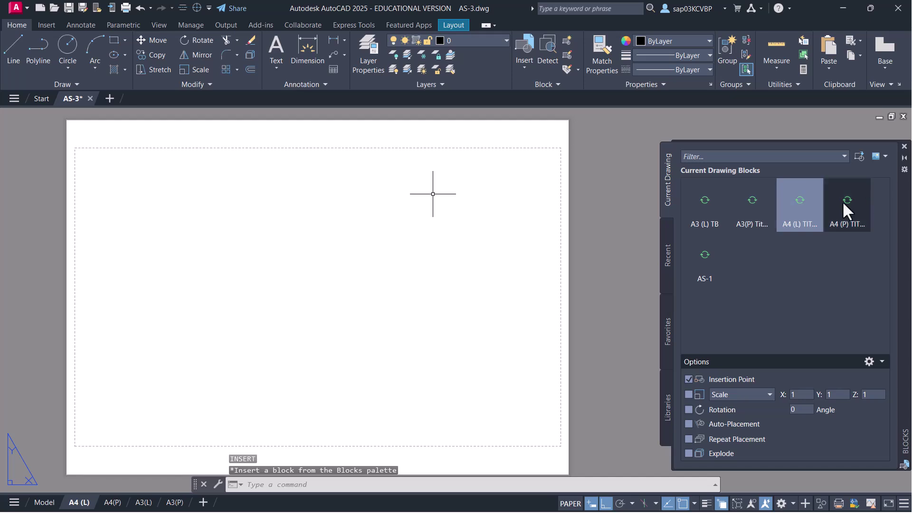
right_click(808, 206)
left_click(741, 214)
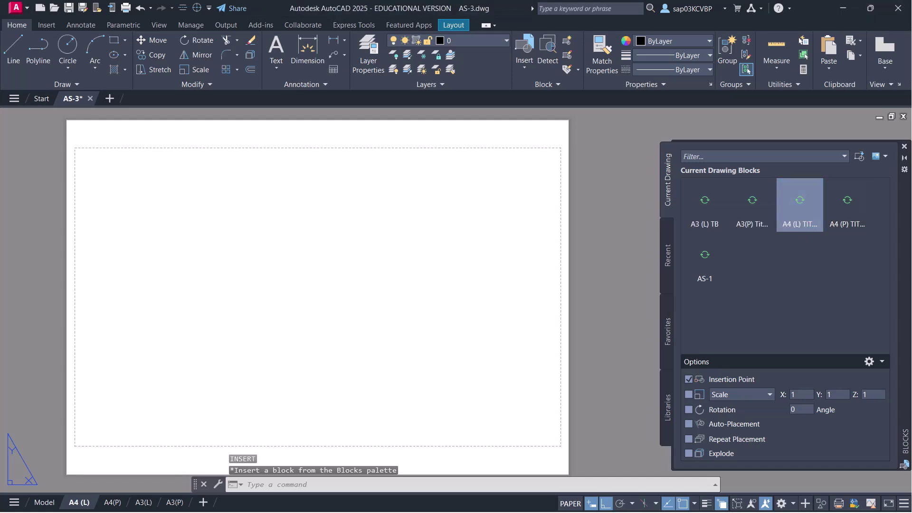
type("0")
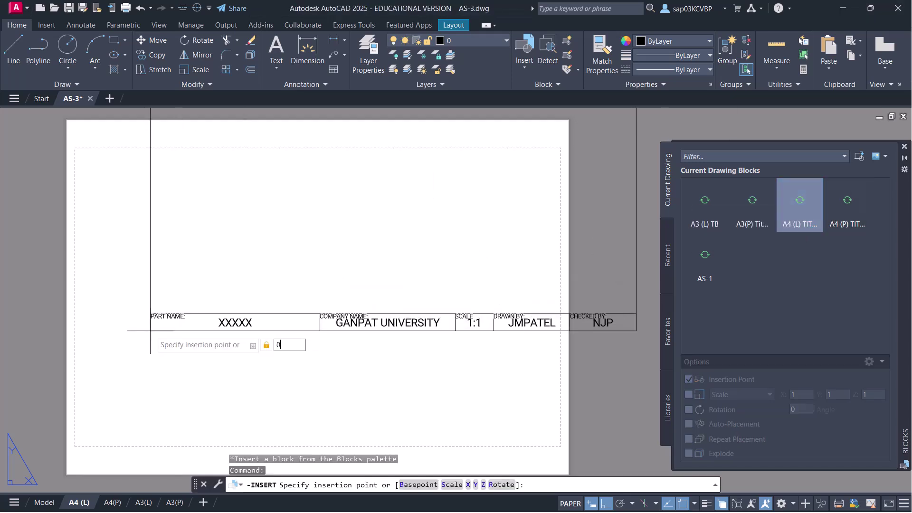
type(",0")
key("Return")
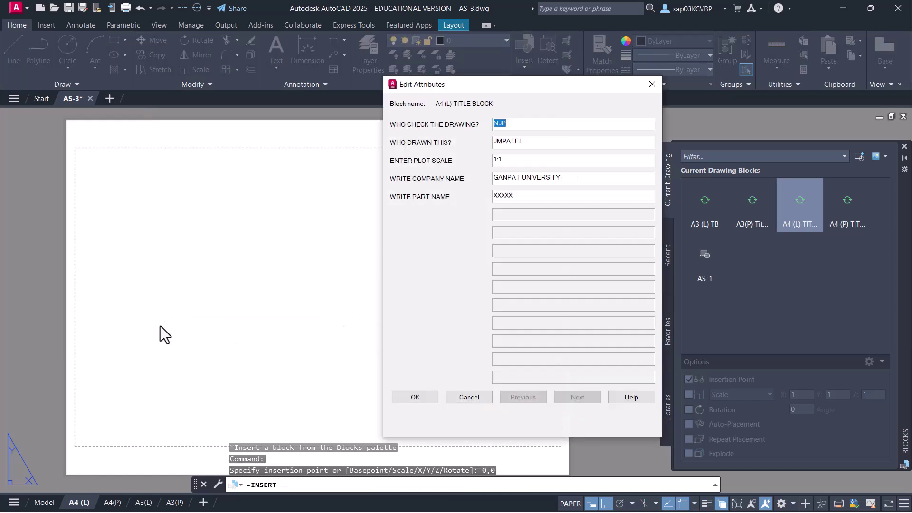
Step: Enter SUPPORT BLOCK as the title block's part name and run the VIEWPORTS command
double_click(526, 197)
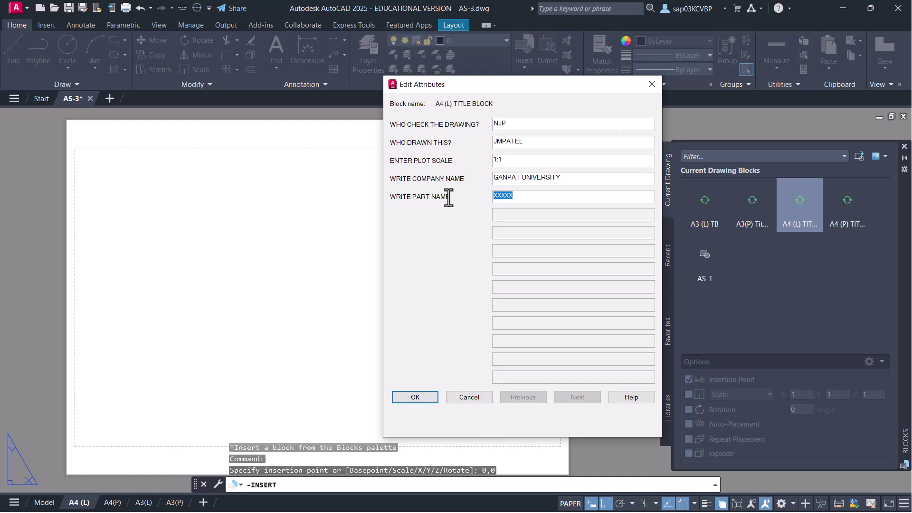
type("b")
left_click(416, 399)
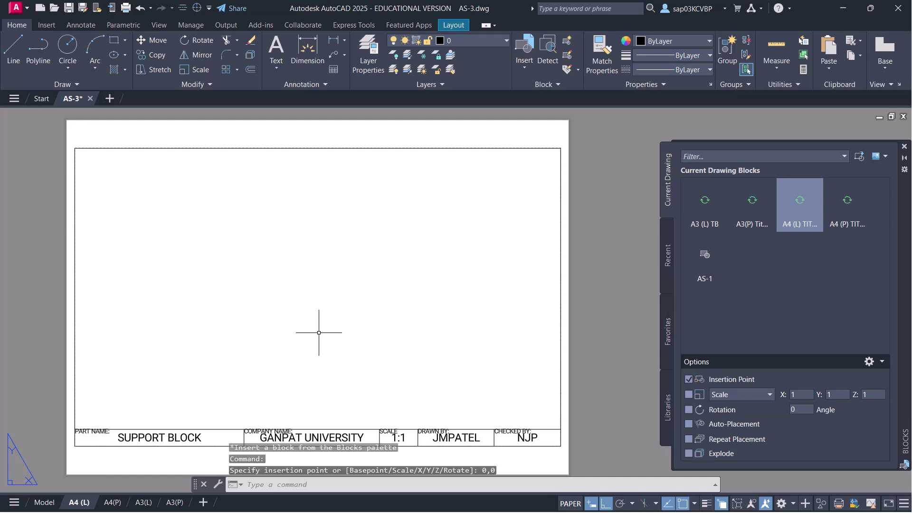
type("VIEWPORT")
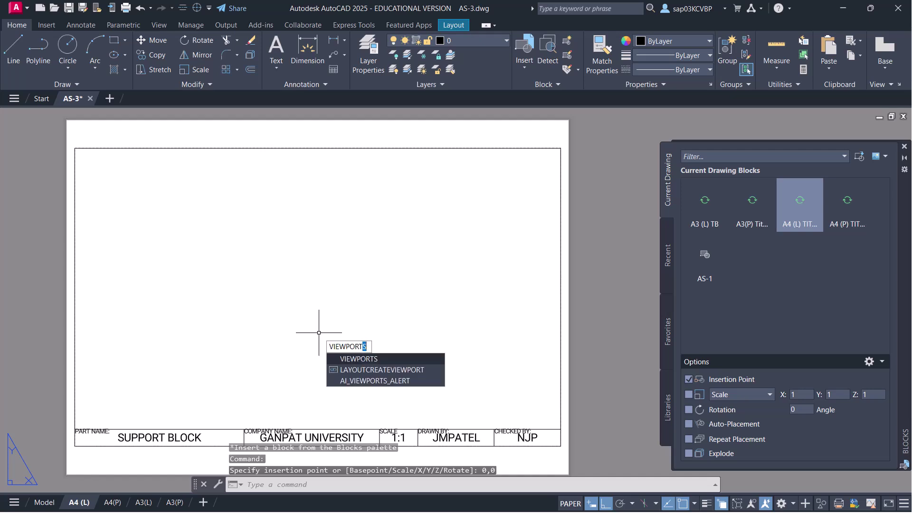
key("Return")
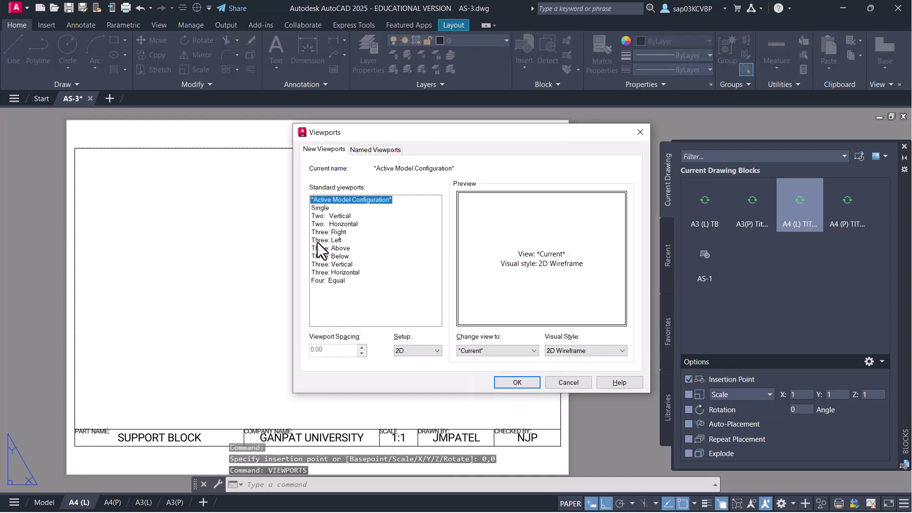
Step: Create a single viewport filling the A4 border, centre the views, and set its 1:1 scale
left_click(319, 209)
left_click(512, 383)
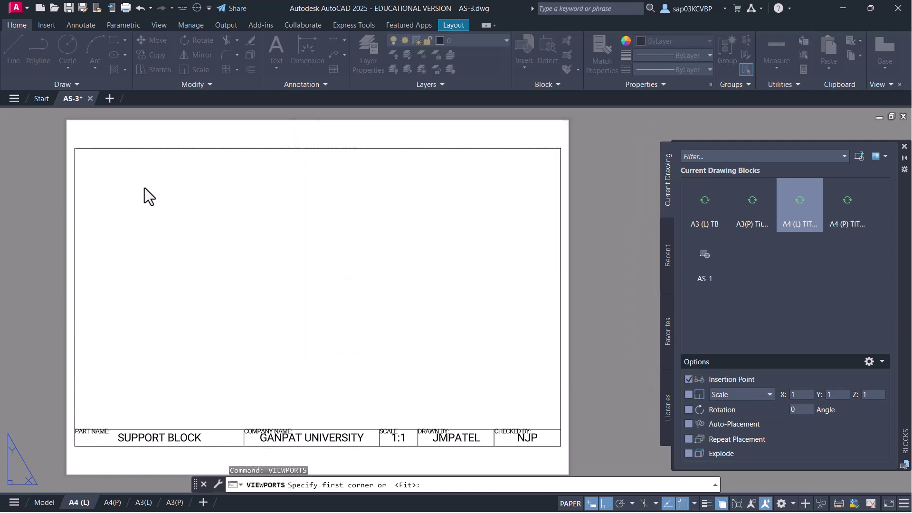
left_click(75, 149)
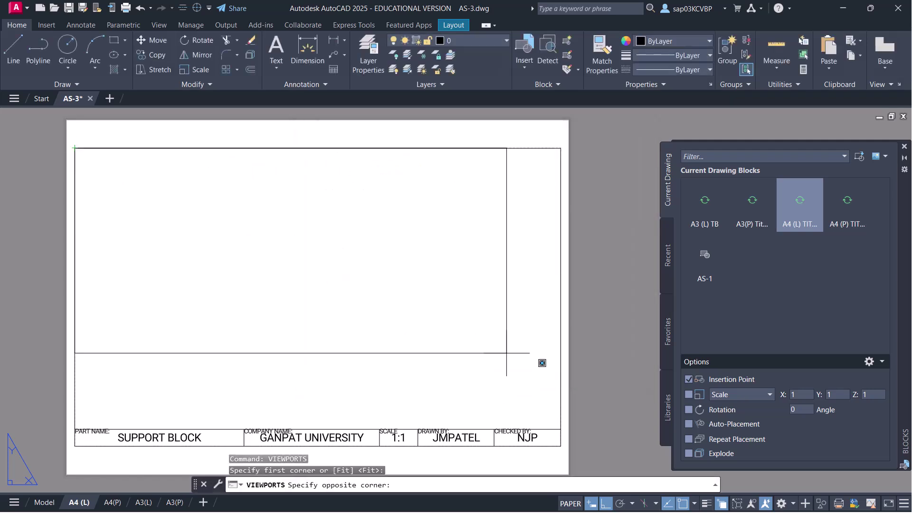
left_click(561, 429)
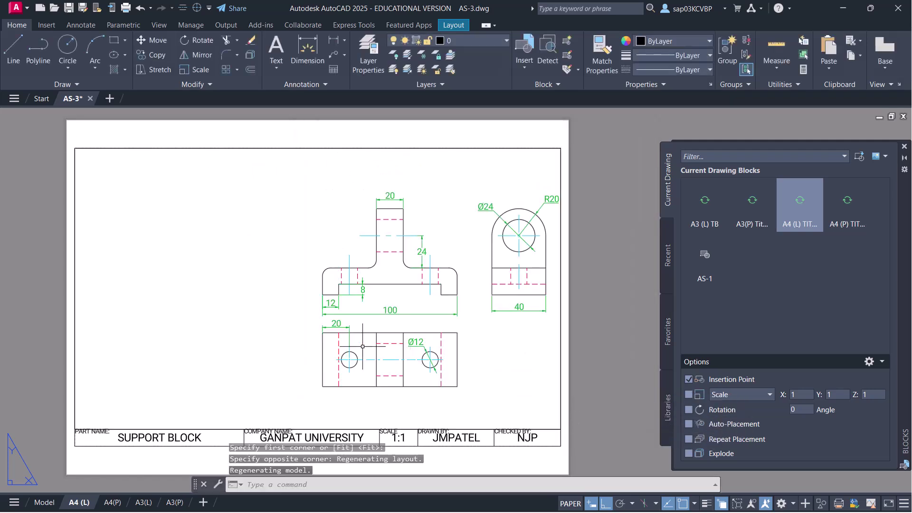
double_click(254, 320)
middle_click_drag(254, 320, 137, 313)
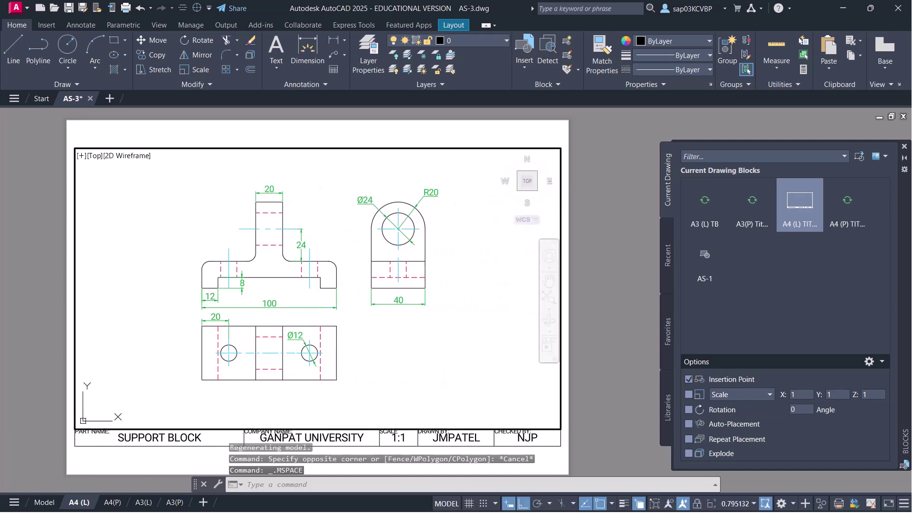
left_click(751, 505)
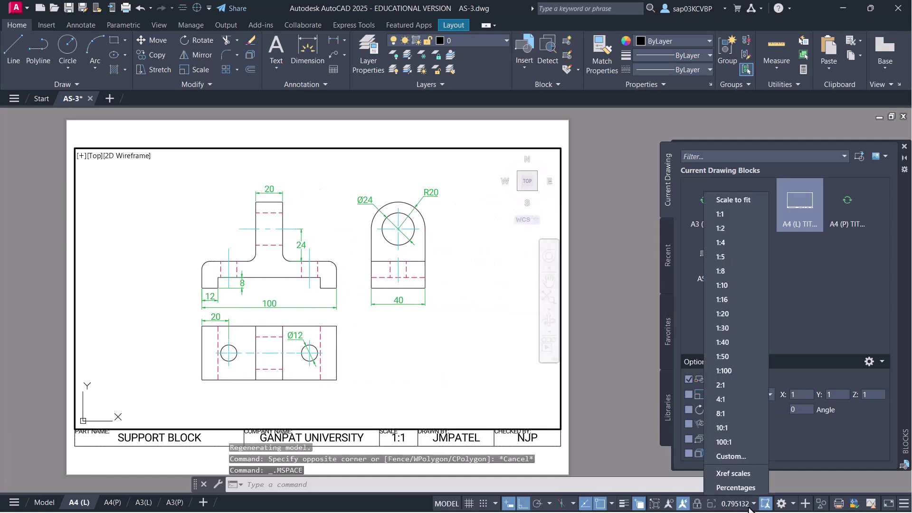
left_click(725, 217)
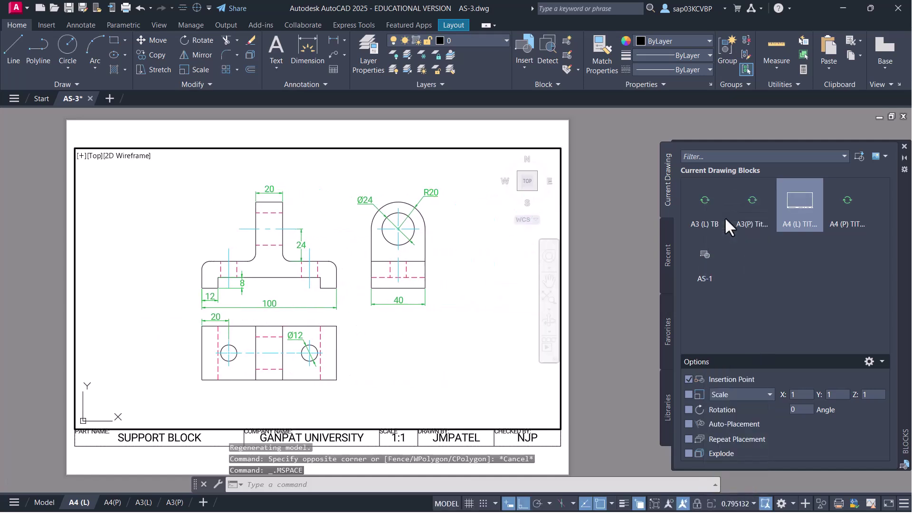
Step: Change the Dim layer colour to orange, index 30, in the Layer Properties Manager
left_click(906, 152)
left_click(434, 354)
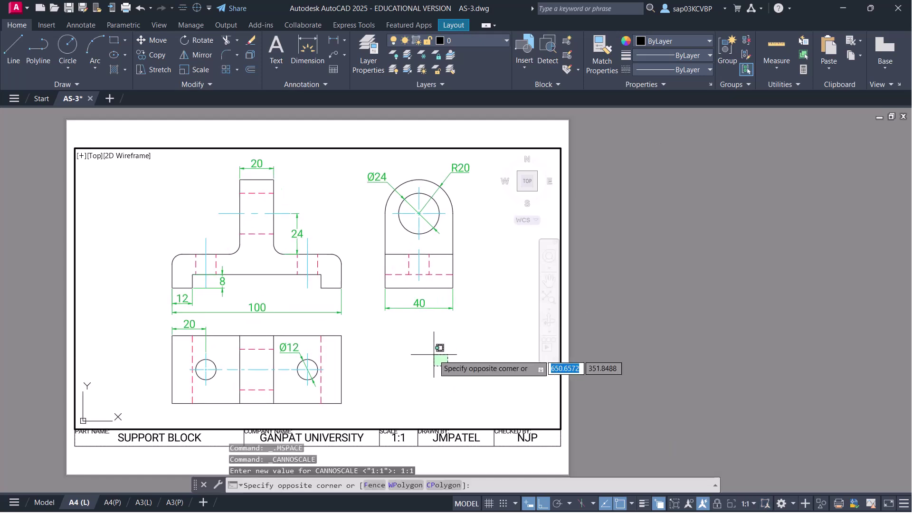
type("la")
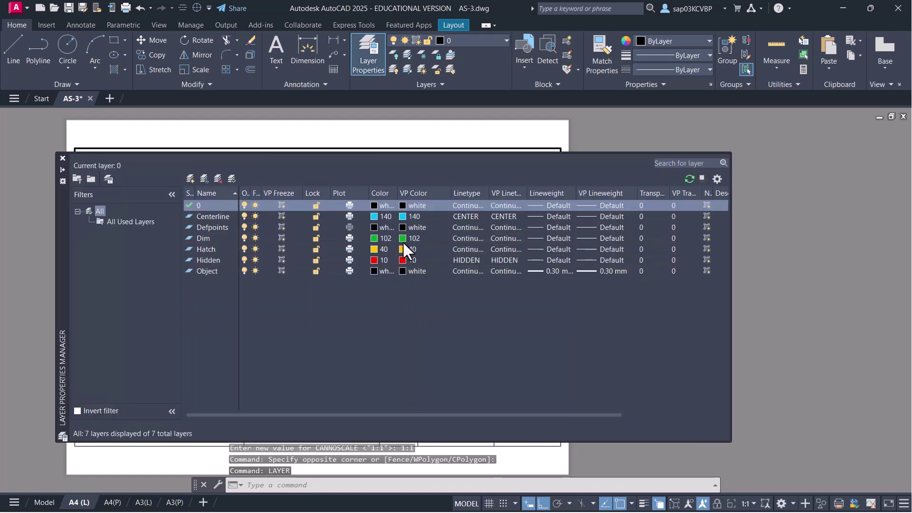
left_click(403, 239)
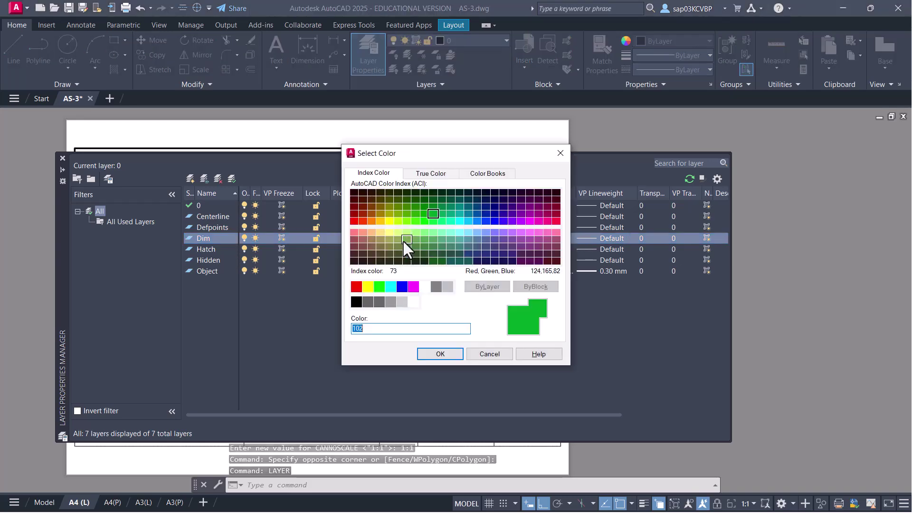
left_click(373, 221)
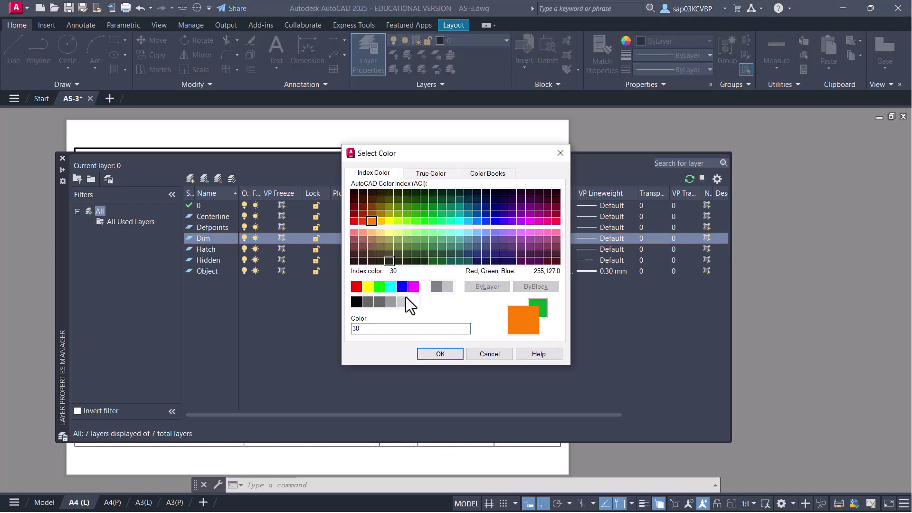
left_click(440, 354)
left_click(63, 158)
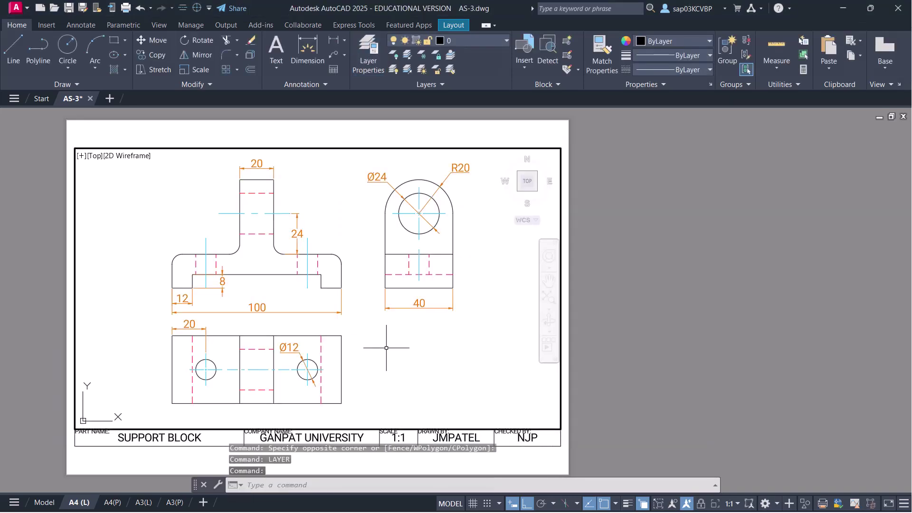
Step: Save the drawing, preview the A4 (L) sheet, and plot it to PDF from the preview
key("ctrl+s")
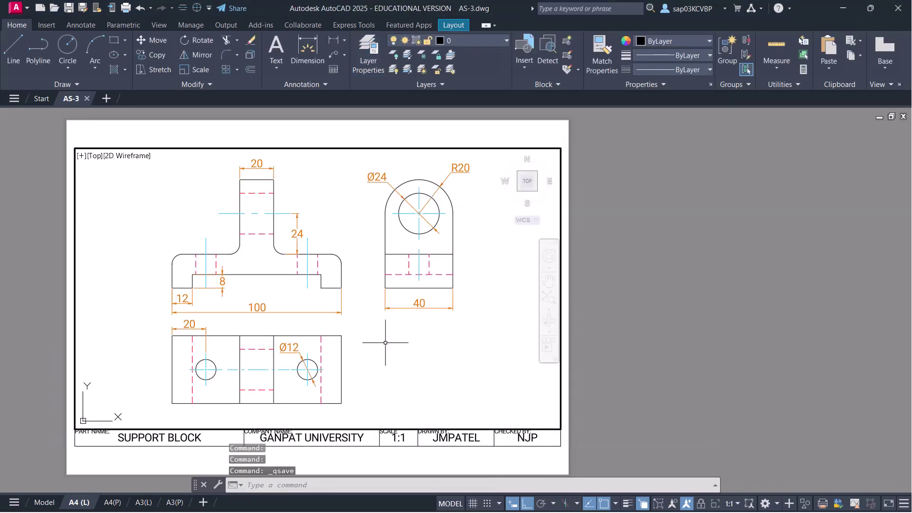
key("ctrl+p")
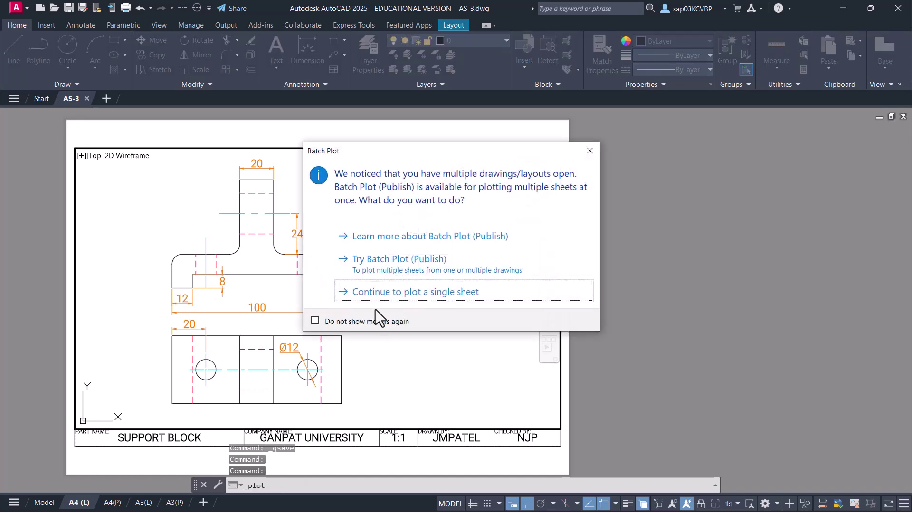
left_click(385, 292)
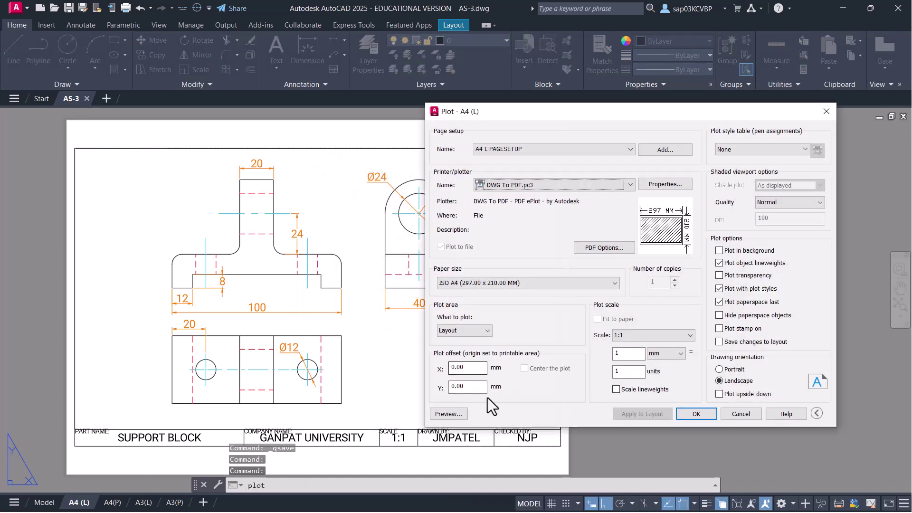
left_click(449, 414)
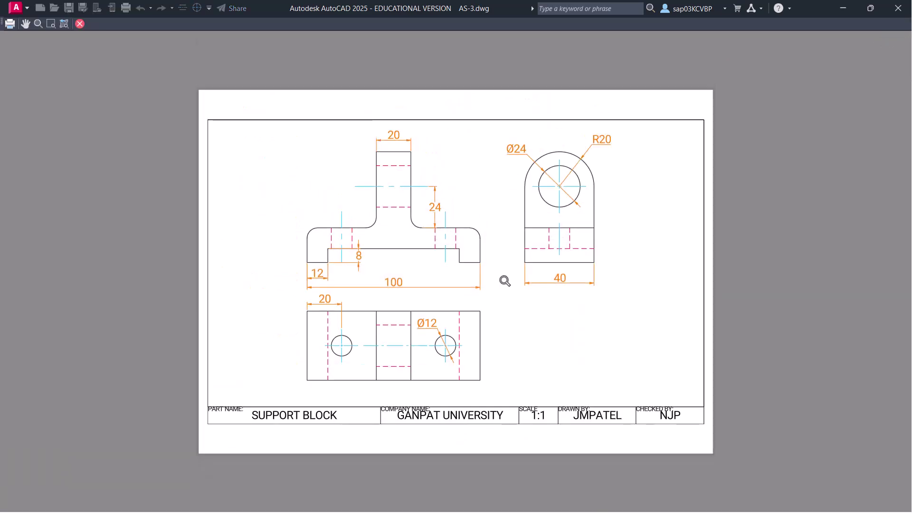
right_click(504, 281)
left_click(549, 299)
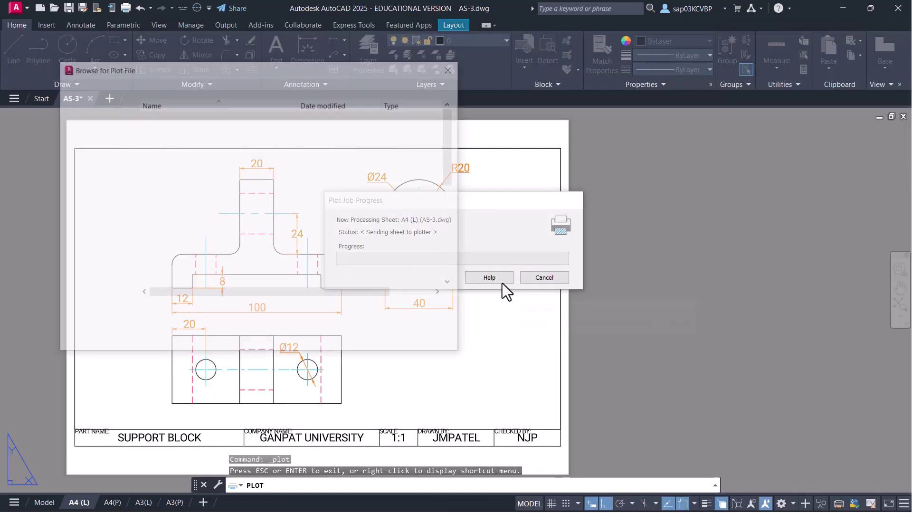
Step: Save AS-3-A4 (L).pdf, close it in Acrobat, and dismiss the plot-complete notice
left_click(423, 321)
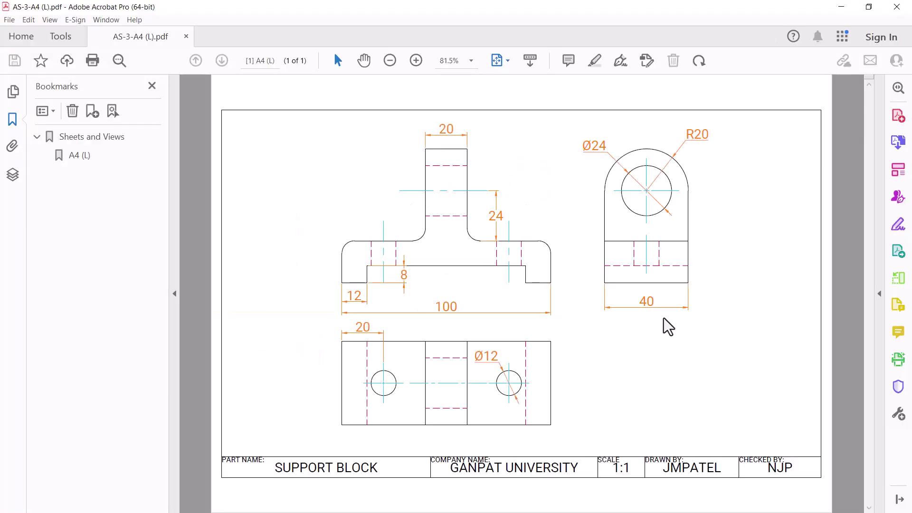
left_click(903, 7)
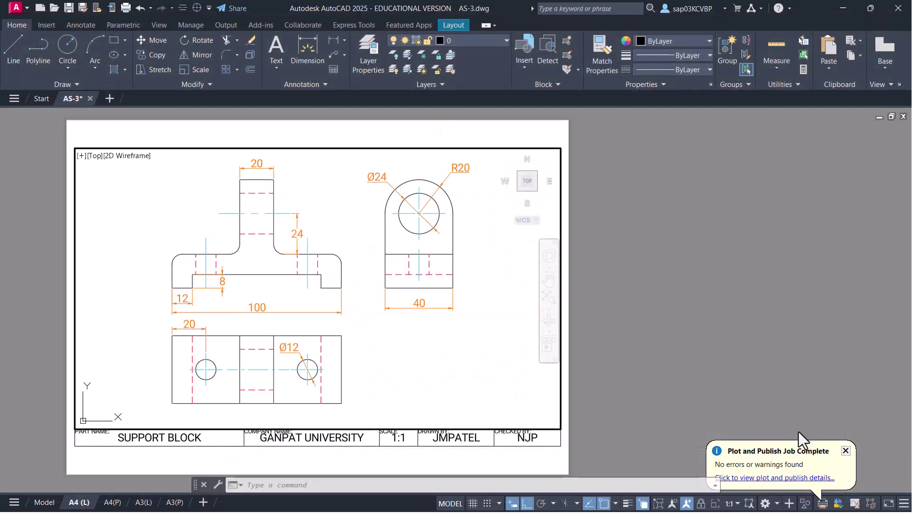
left_click(847, 451)
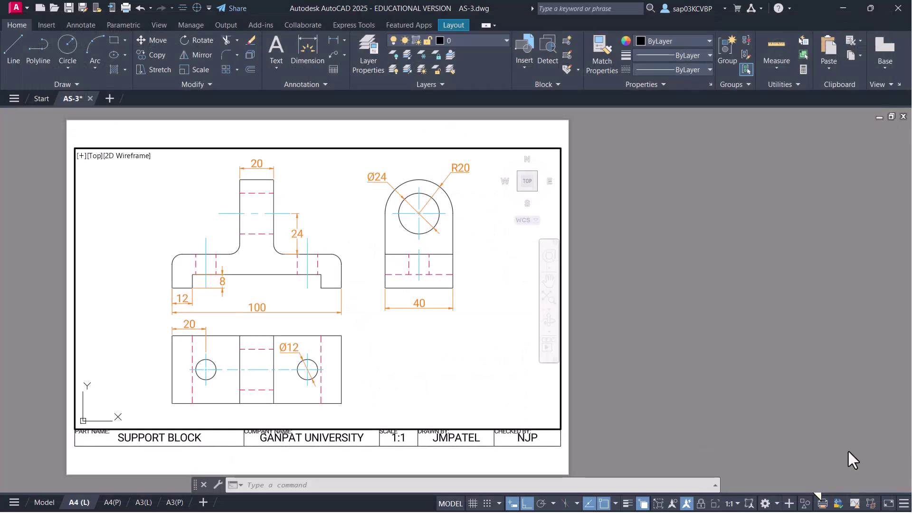
Step: Save the AS-3 drawing, then open AS-4.dwg from File Explorer
left_click(69, 9)
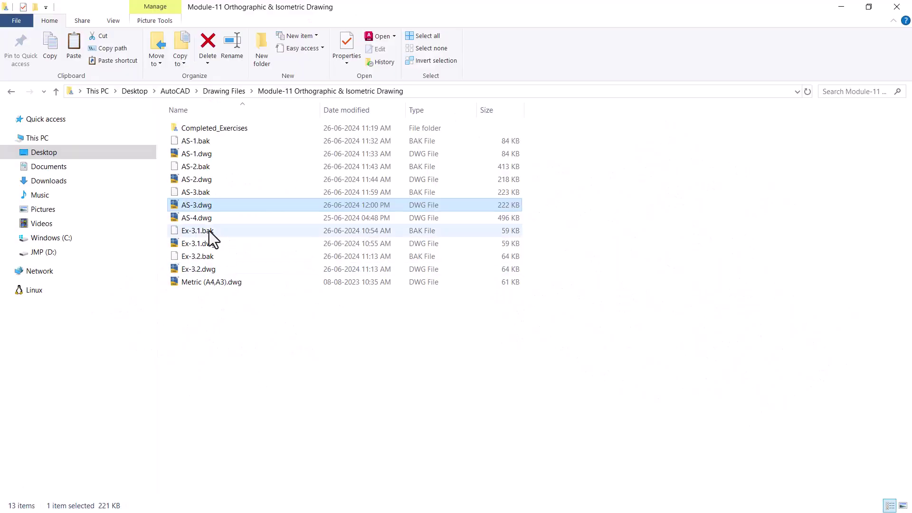
left_click(204, 219)
right_click(206, 220)
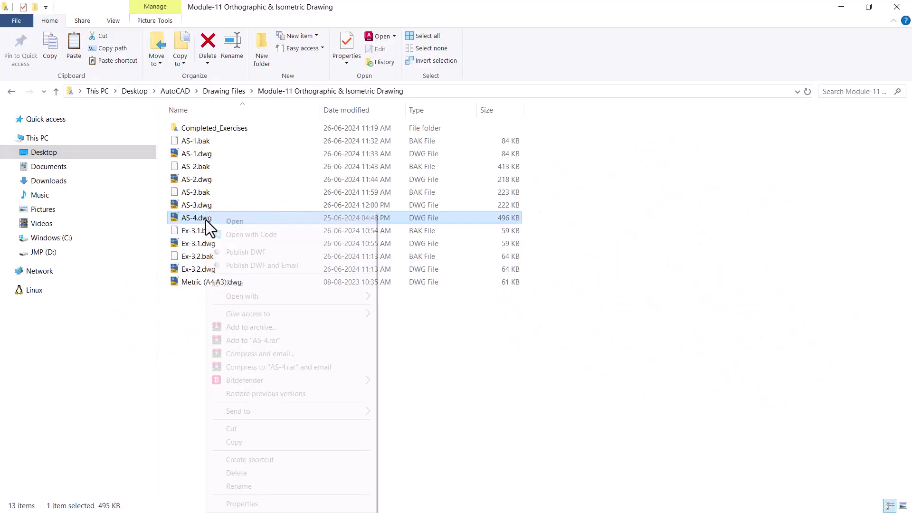
left_click(250, 223)
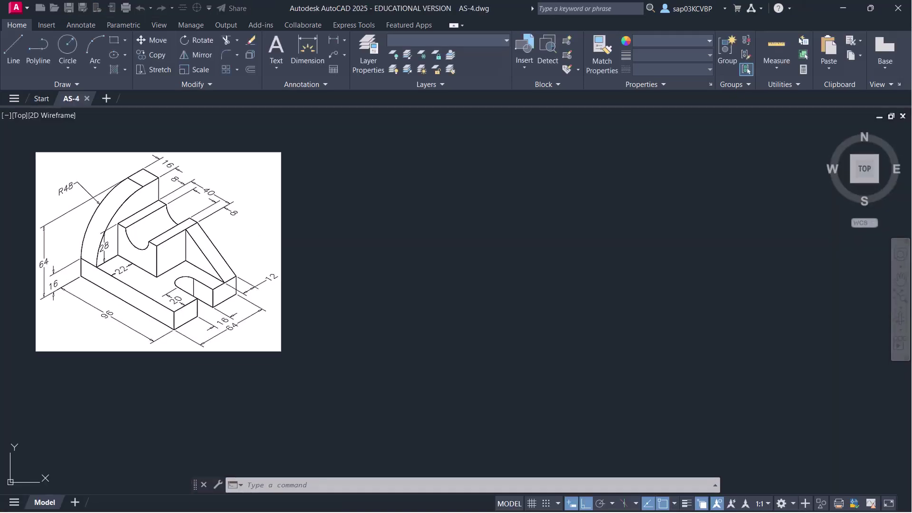
Step: Make Object the current layer and draw the 96 × 16 base rectangle
left_click(464, 40)
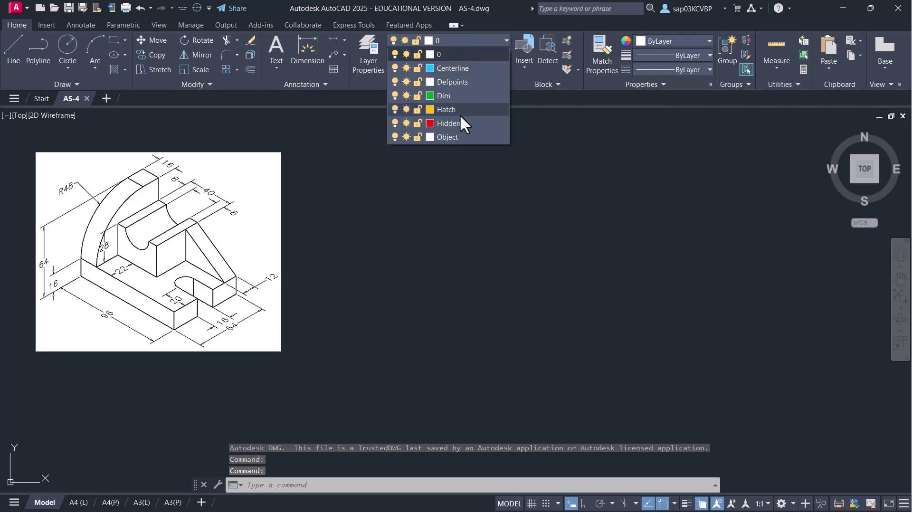
left_click(460, 137)
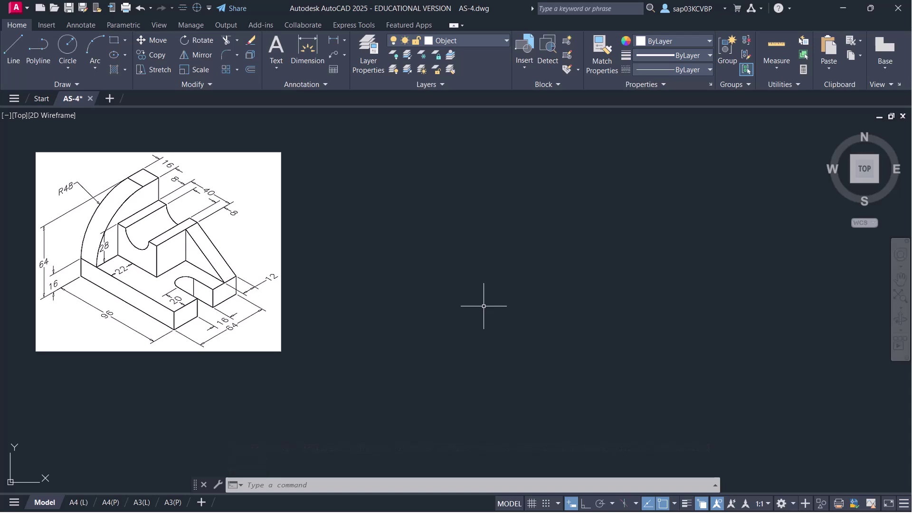
type("rec")
key("Return")
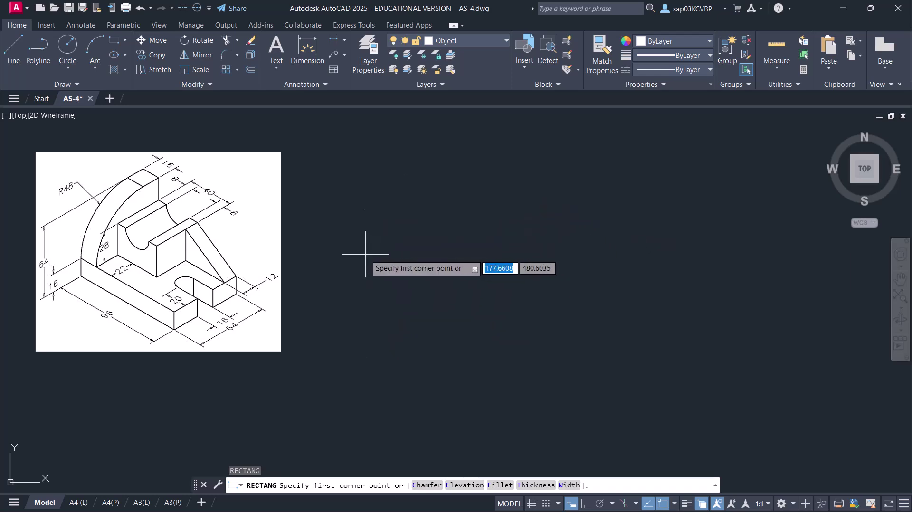
left_click(362, 257)
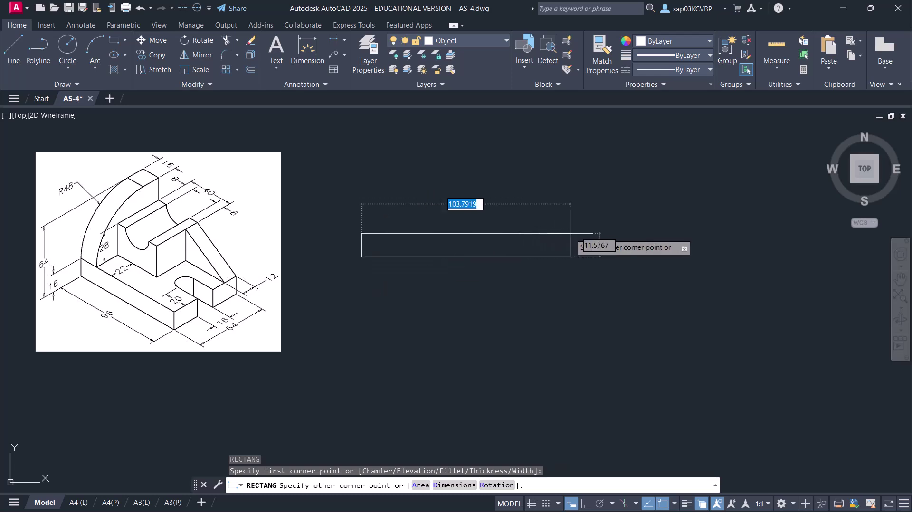
type("90")
key("Tab")
key("Tab")
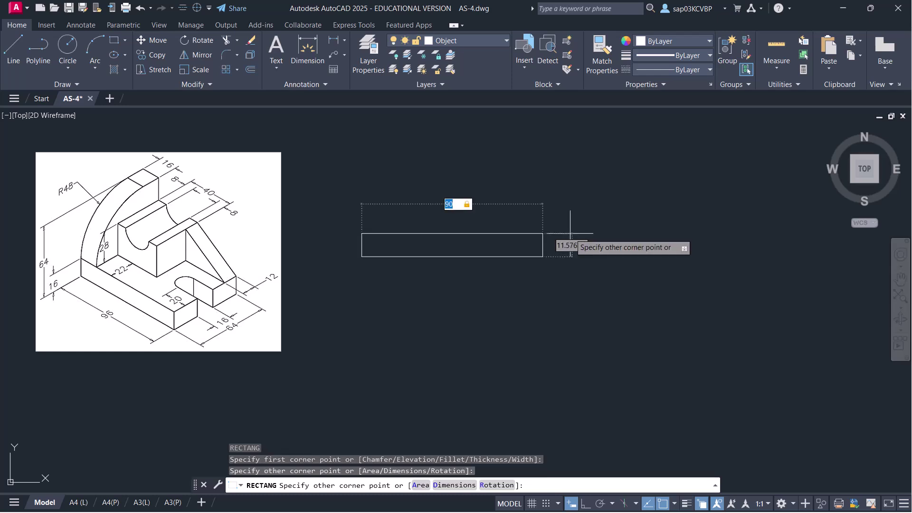
type("9")
key("Tab")
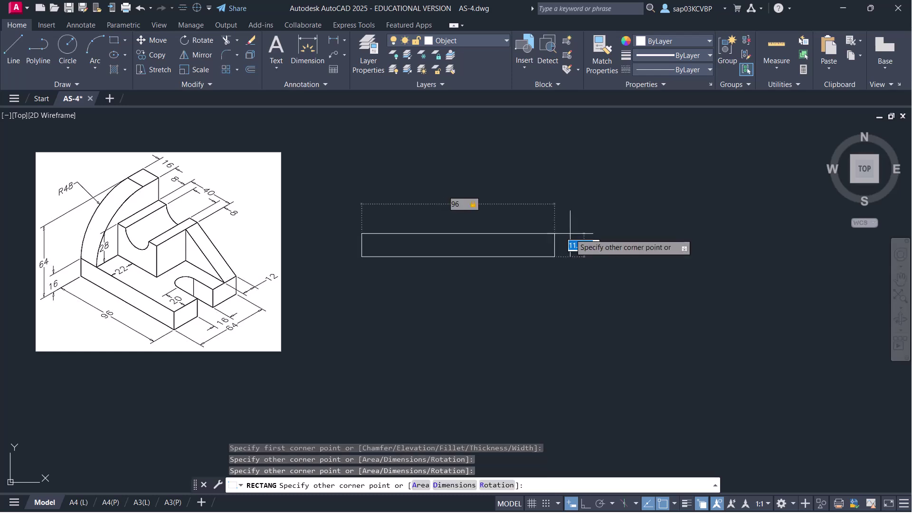
type("16")
key("Return")
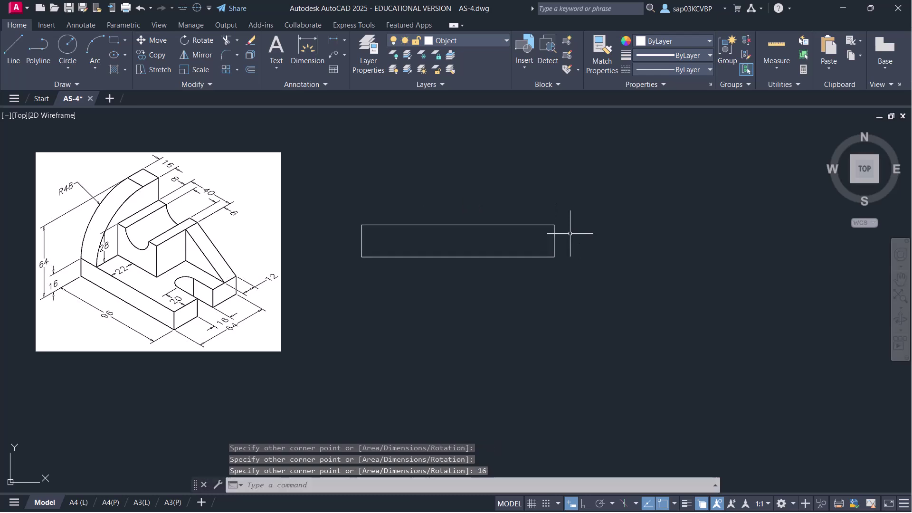
Step: Draw a 16 × 48 upright rectangle on the base's top-left corner, then start Explode
middle_click_drag(574, 226, 575, 242)
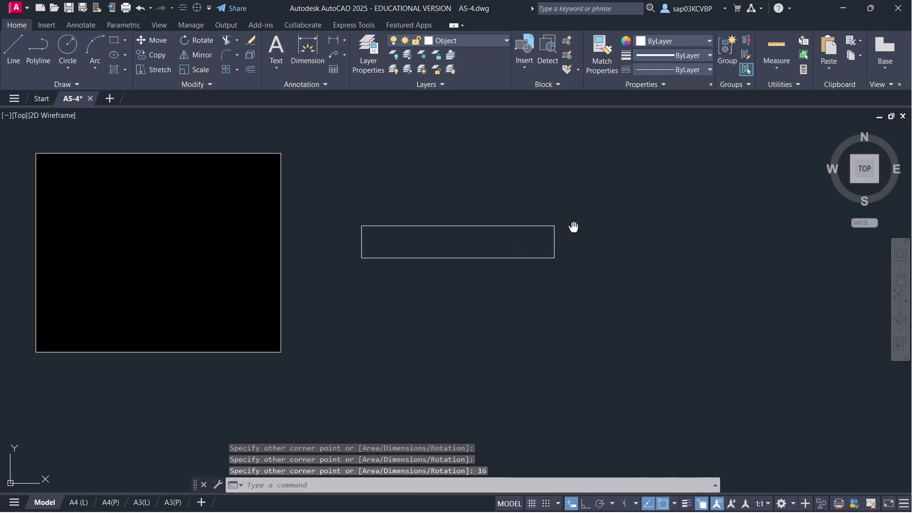
type("RE")
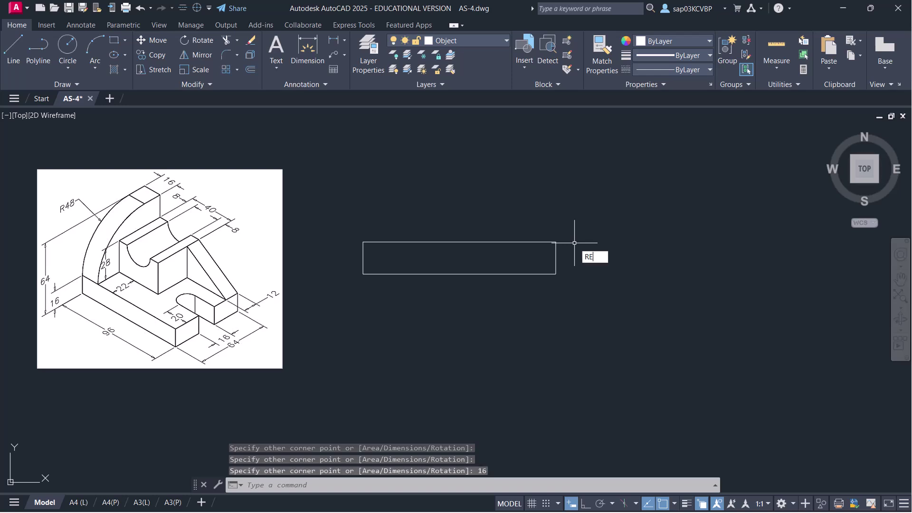
type("C")
key("Return")
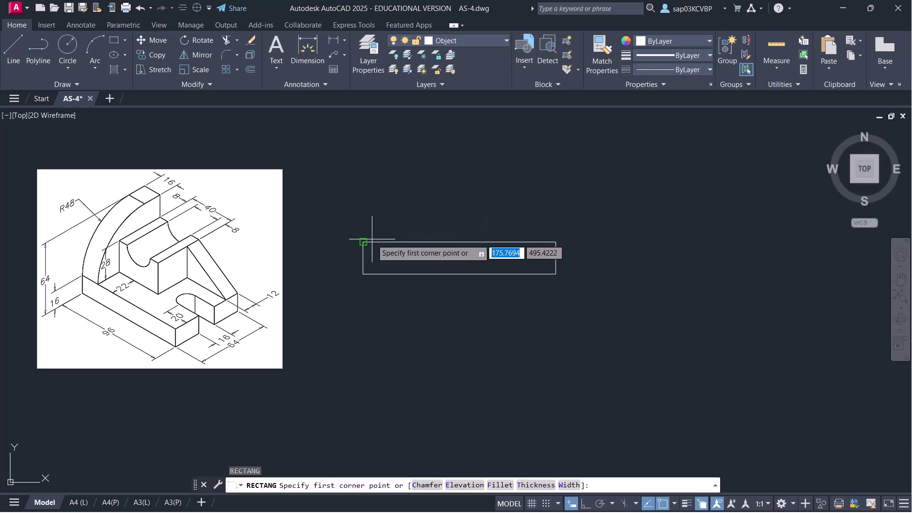
left_click(364, 242)
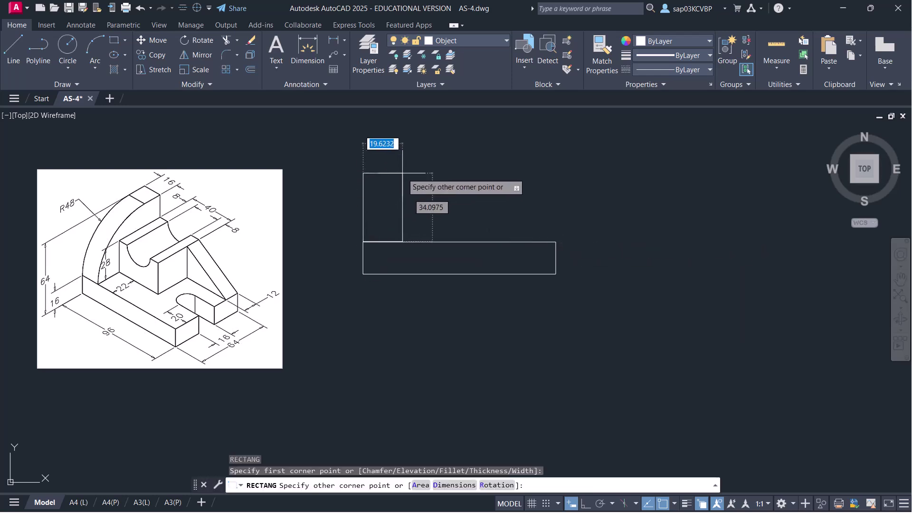
type("16")
key("Tab")
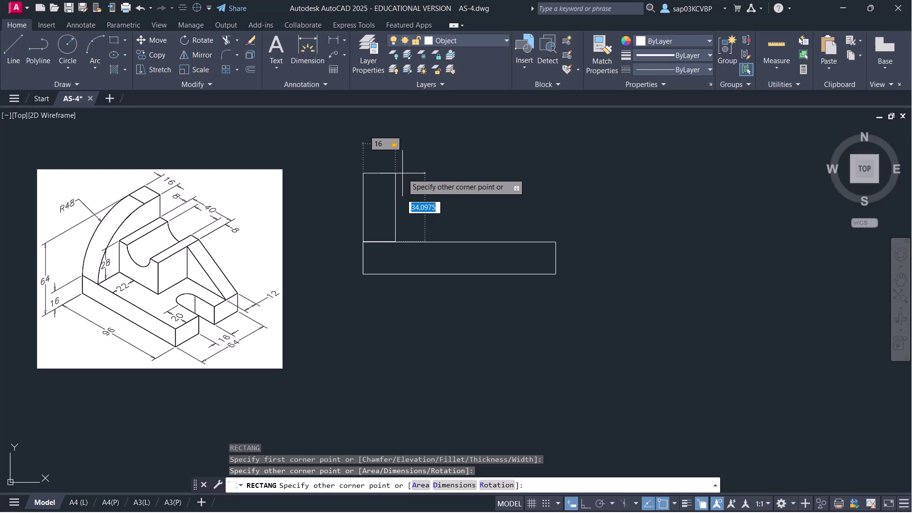
type("48")
key("Return")
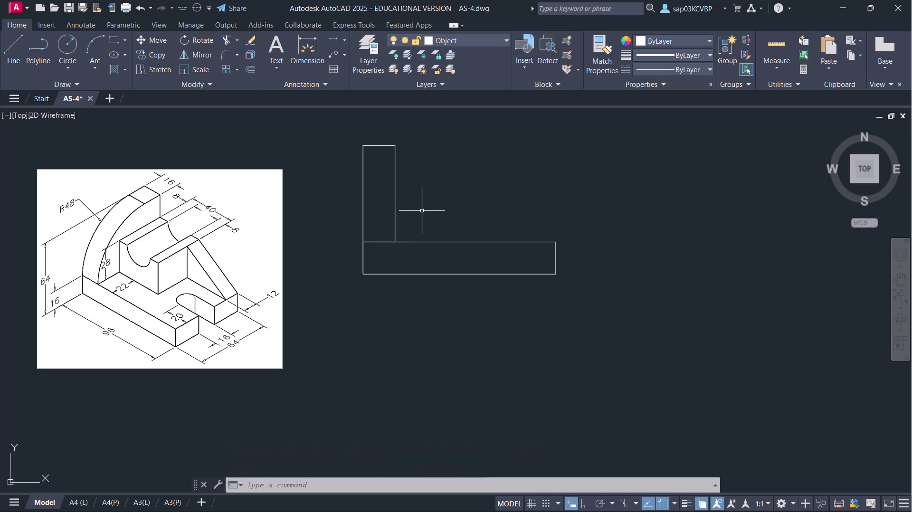
type("x")
key("Return")
Step: Explode the upright, erase its shared edge with the base, and save
left_click(419, 188)
left_click(359, 209)
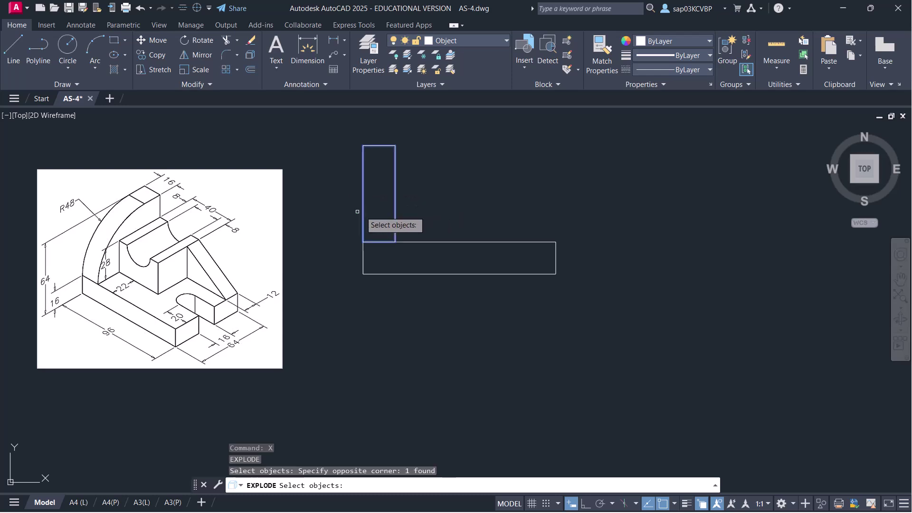
left_click(383, 242)
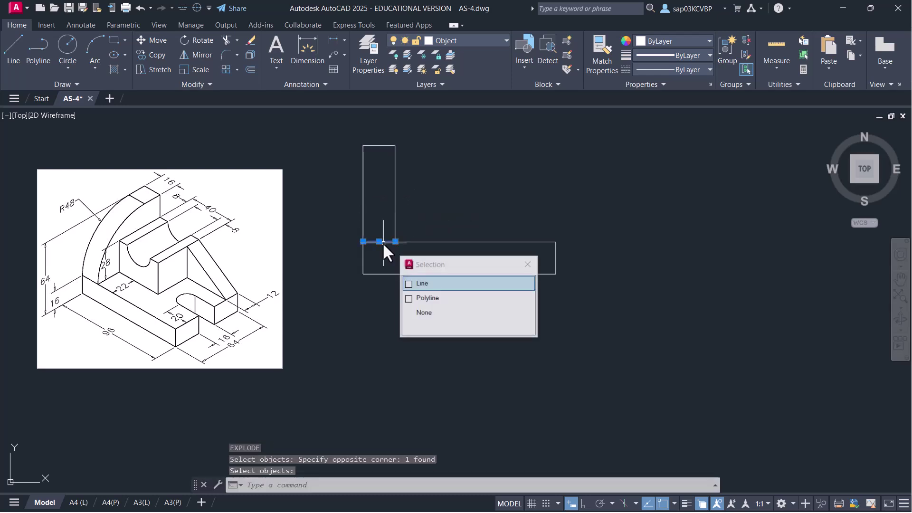
left_click(423, 284)
key("Delete")
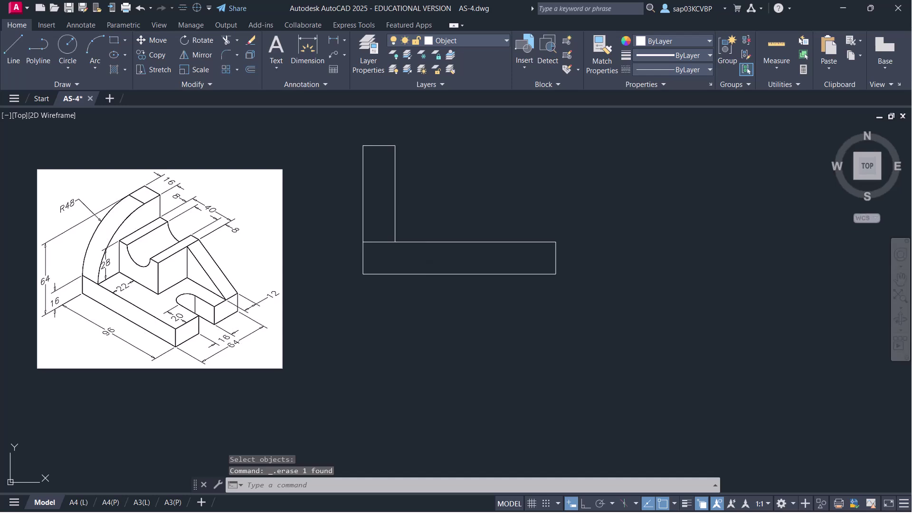
key("ctrl+s")
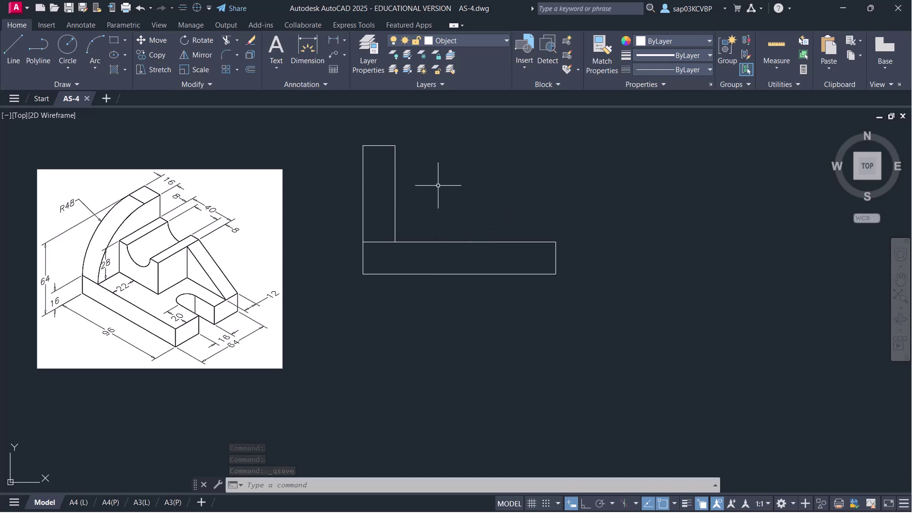
Step: Draw a line starting 28 above the base with 8, 24 and 8 unit horizontal segments
type("PL")
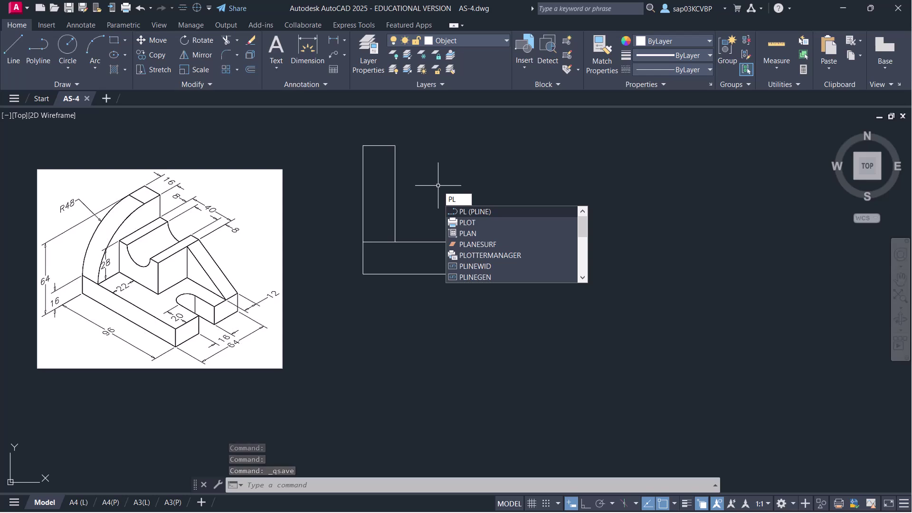
key("Escape")
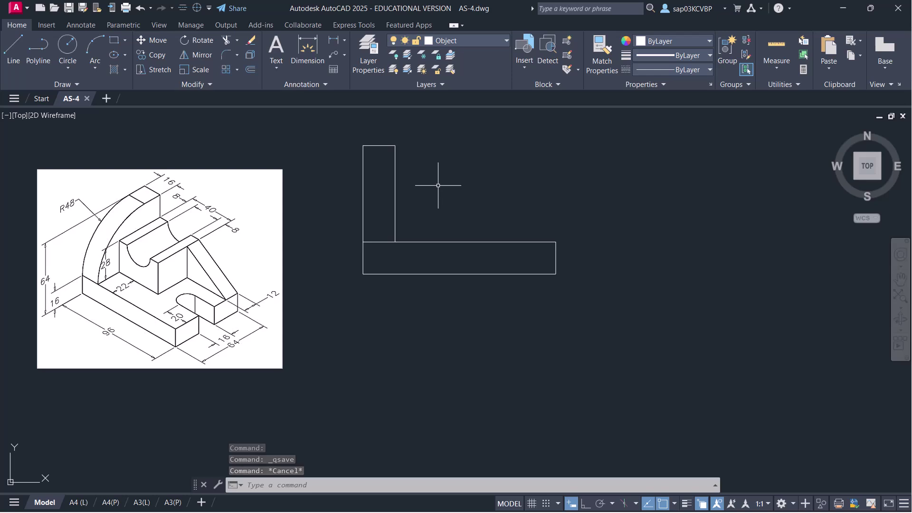
type("L")
key("Return")
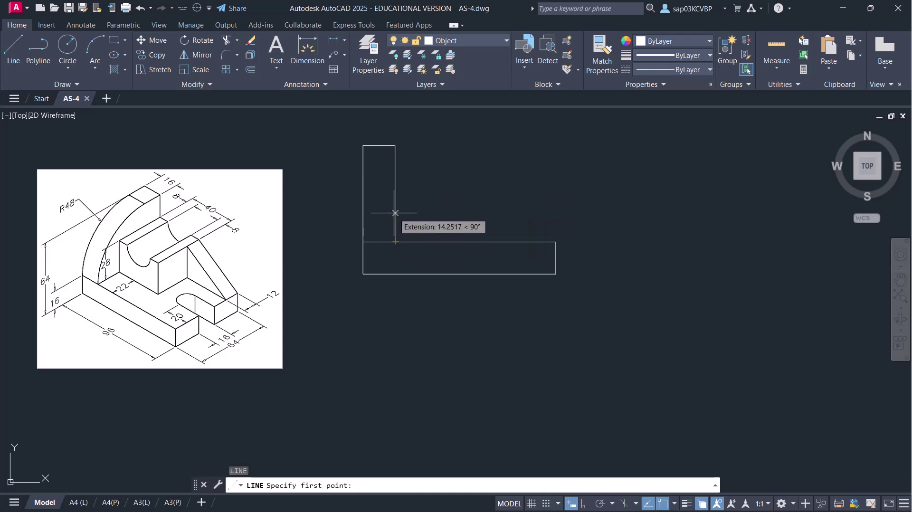
type("28")
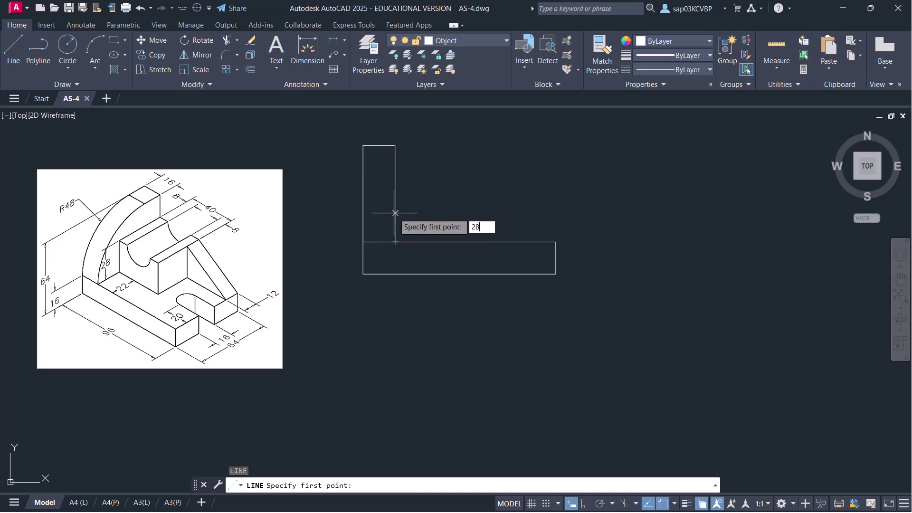
key("Return")
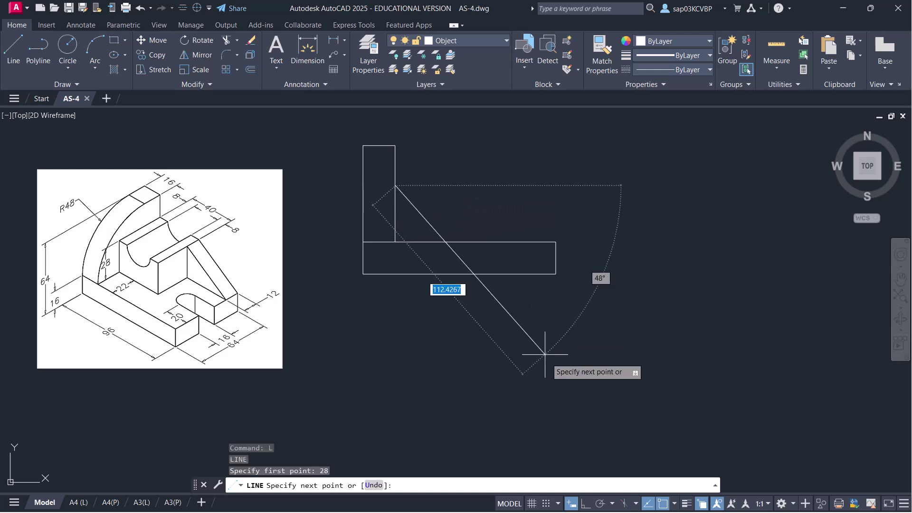
key("F8")
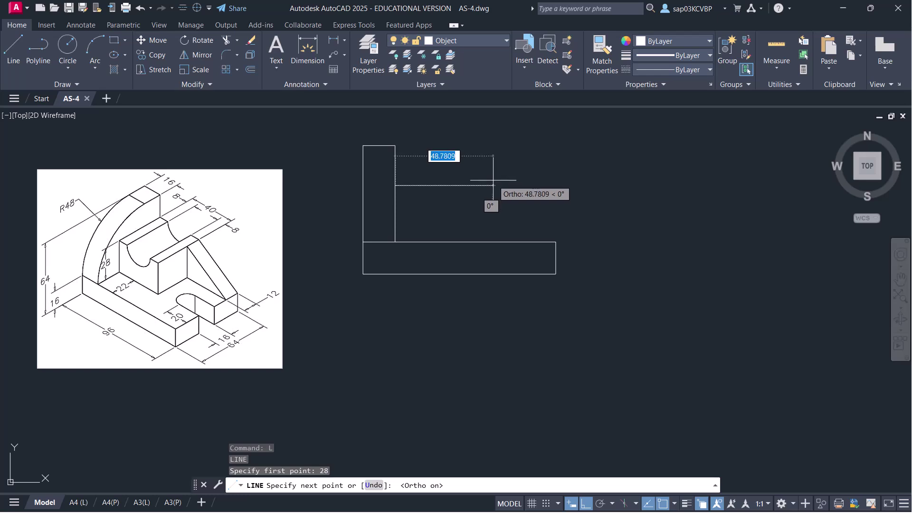
type("8")
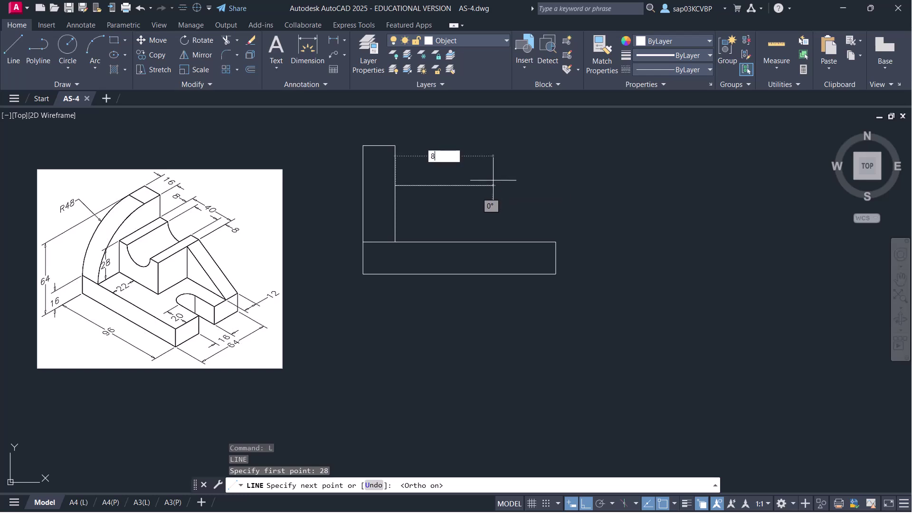
key("Return")
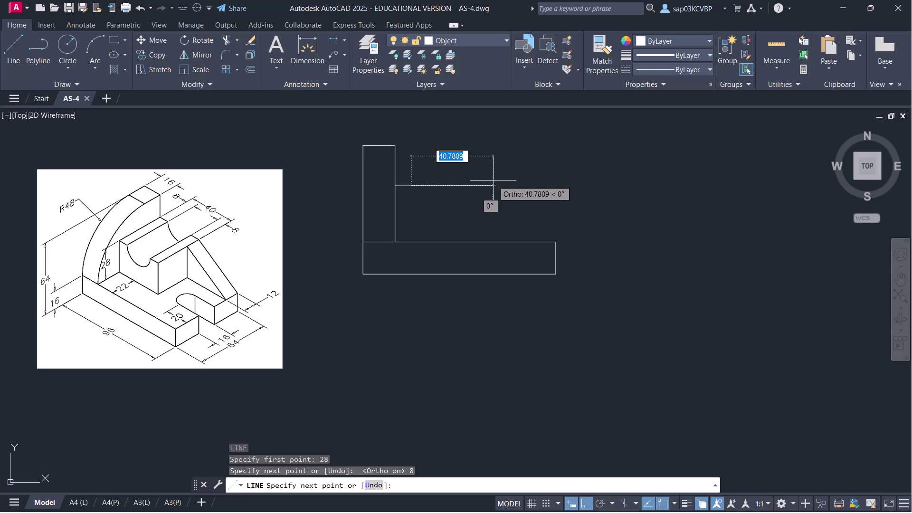
type("24")
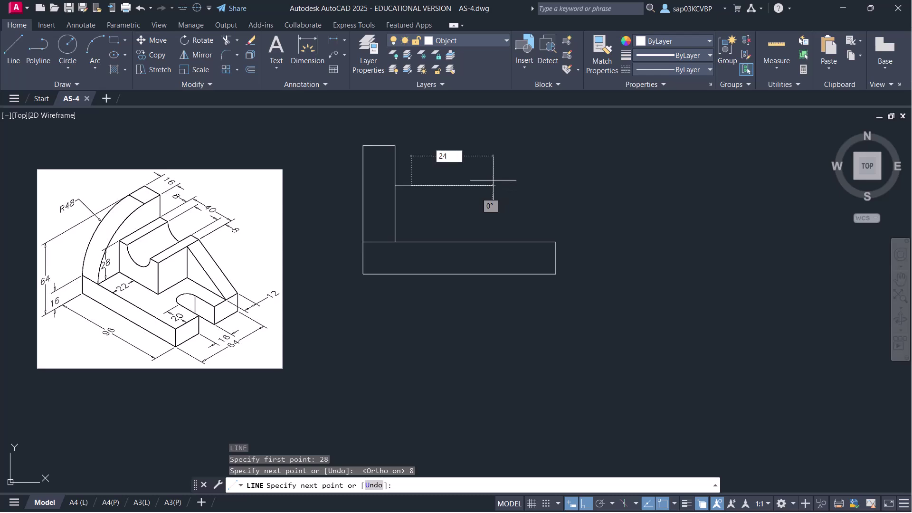
key("Return")
type("8")
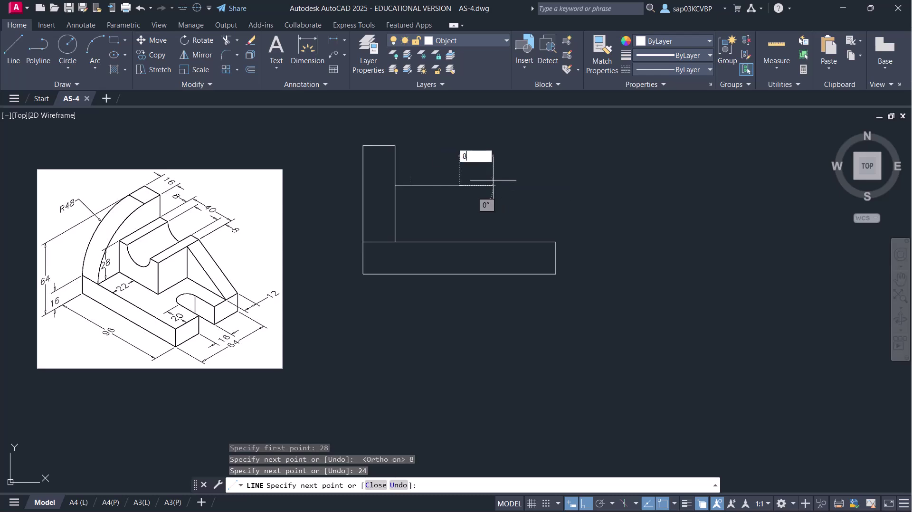
key("Return")
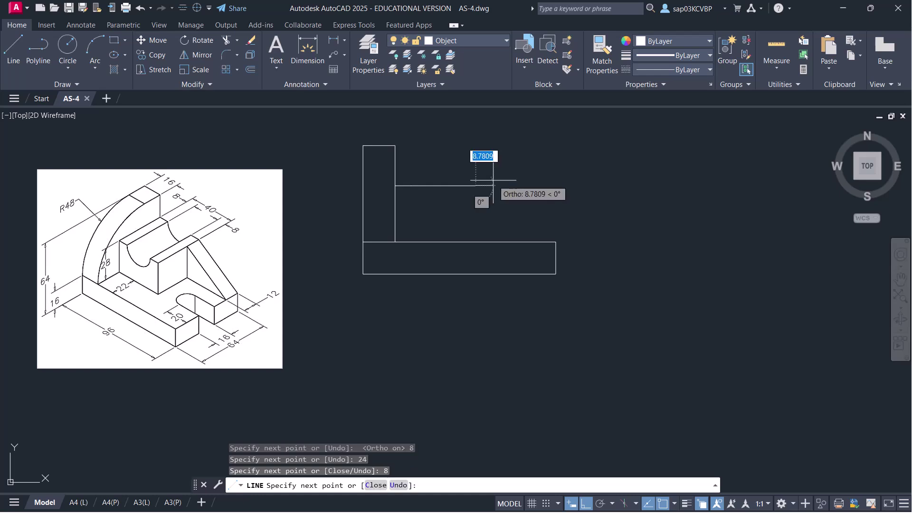
key("Return")
Step: Erase the middle 24-unit segment, leaving two 8-unit ledges
scroll(387, 190, "up", 2)
left_click(490, 195)
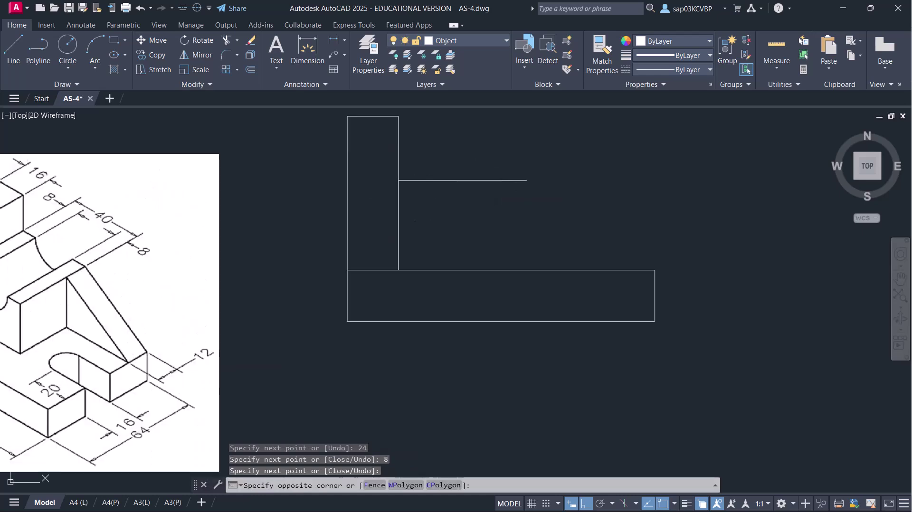
left_click(450, 151)
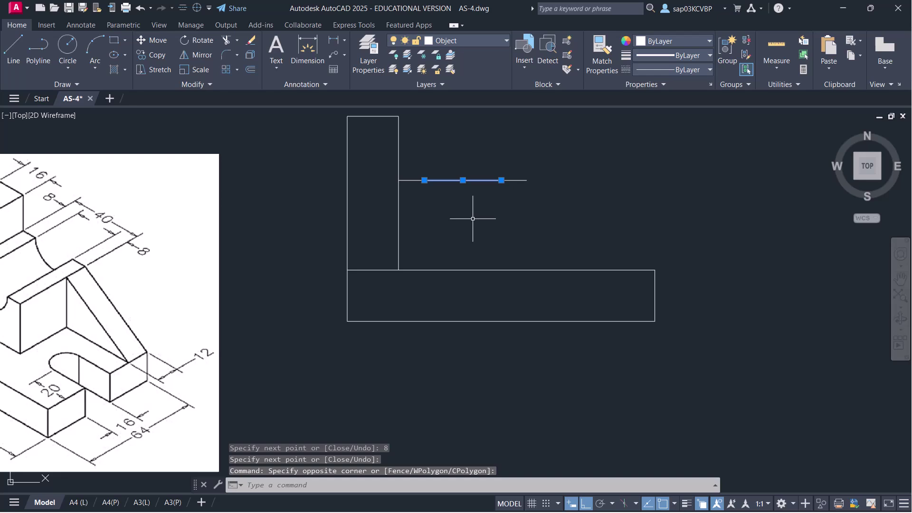
key("Delete")
scroll(473, 212, "down", 2)
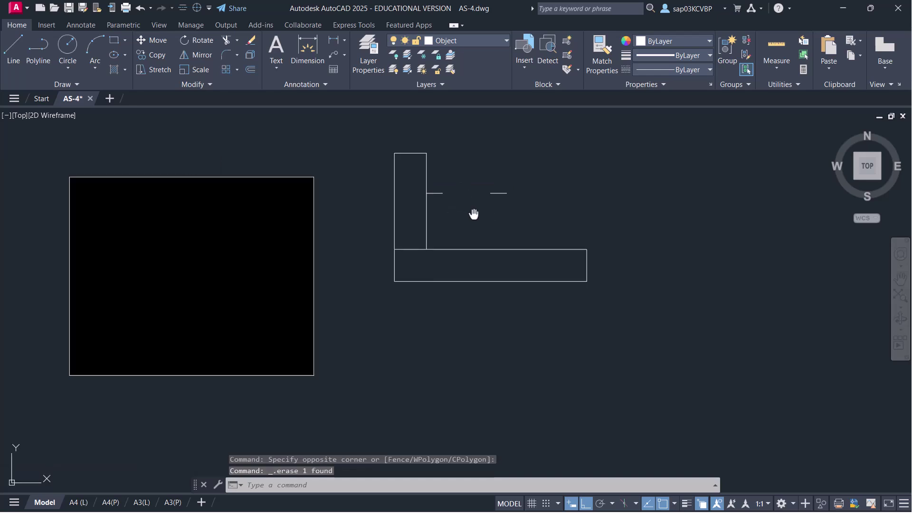
middle_click_drag(459, 210, 482, 225)
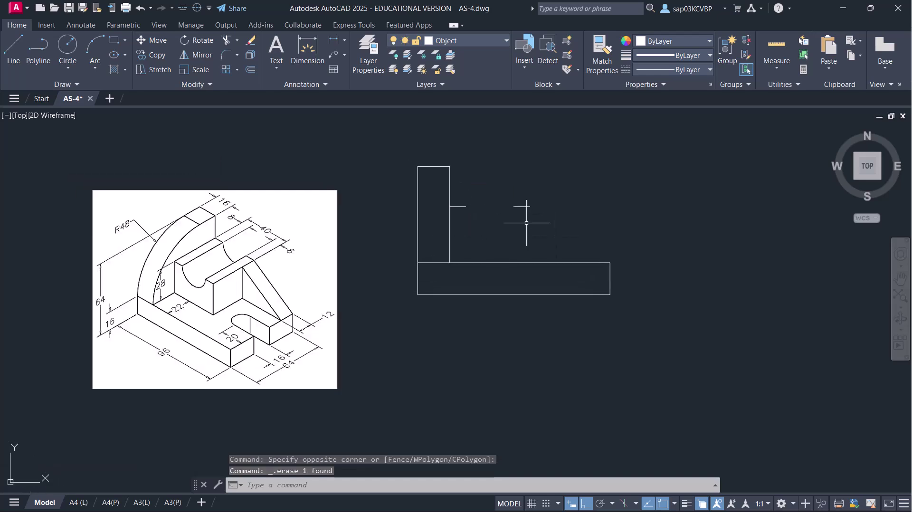
Step: Draw a two-point circle between the ledge ends and trim its upper half into a semicircular groove
type("c")
key("Return")
right_click(576, 186)
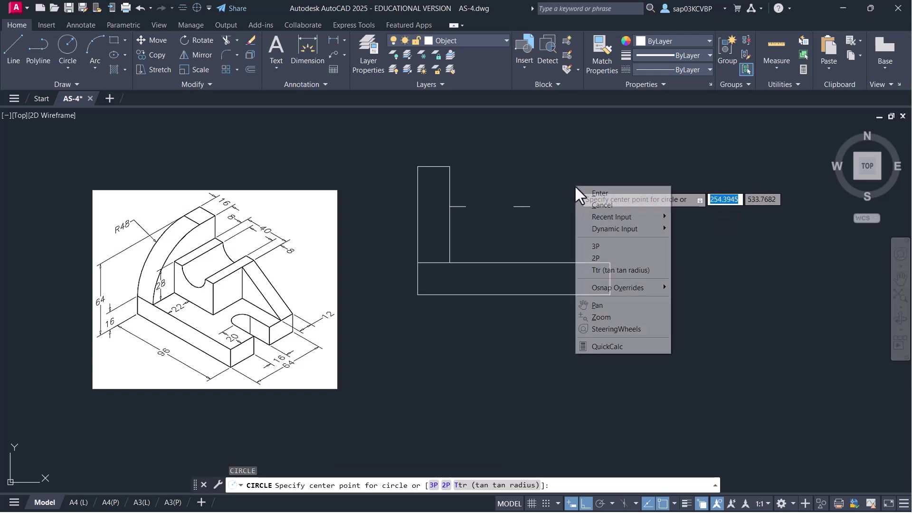
left_click(599, 256)
left_click(465, 206)
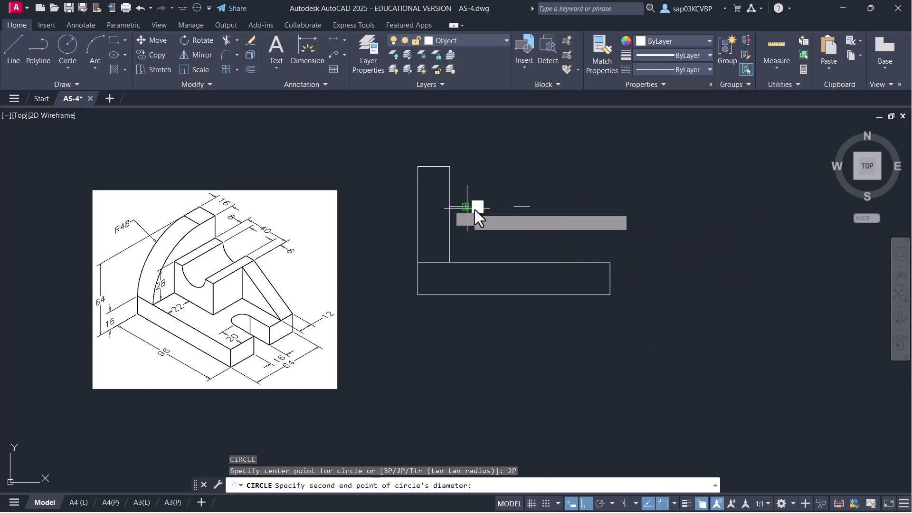
left_click(514, 206)
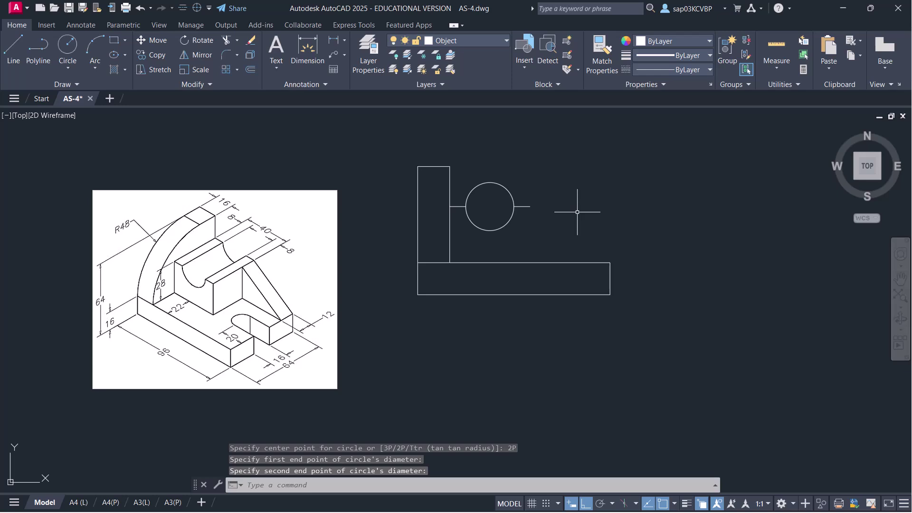
type("tr")
key("Return")
left_click(473, 190)
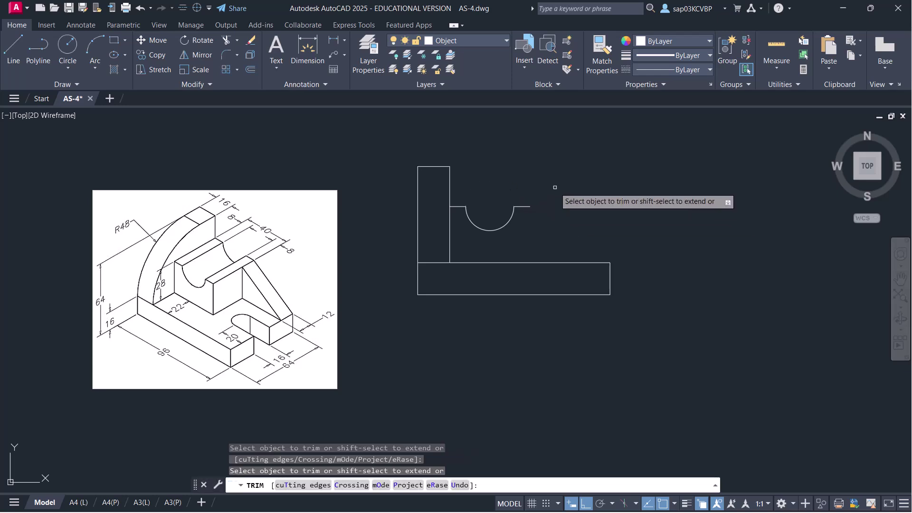
key("Escape")
Step: Draw a 28-unit vertical edge and a sloping line to the base's right corner, then save
type("l")
key("Return")
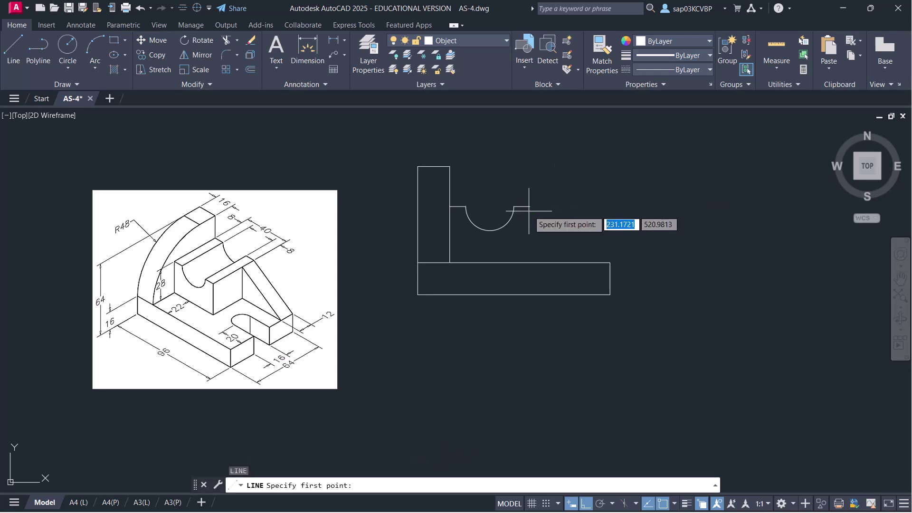
left_click(531, 207)
type("2")
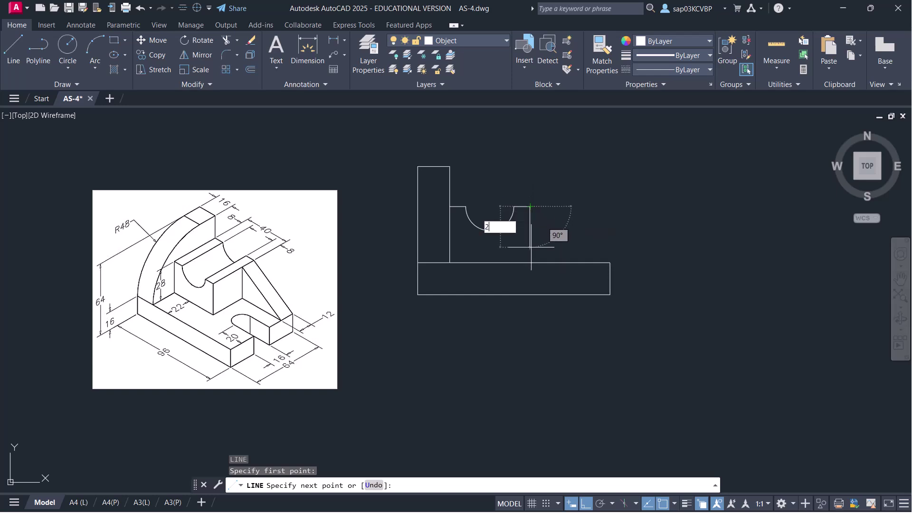
type("8")
key("Return")
key("Return")
key("Return")
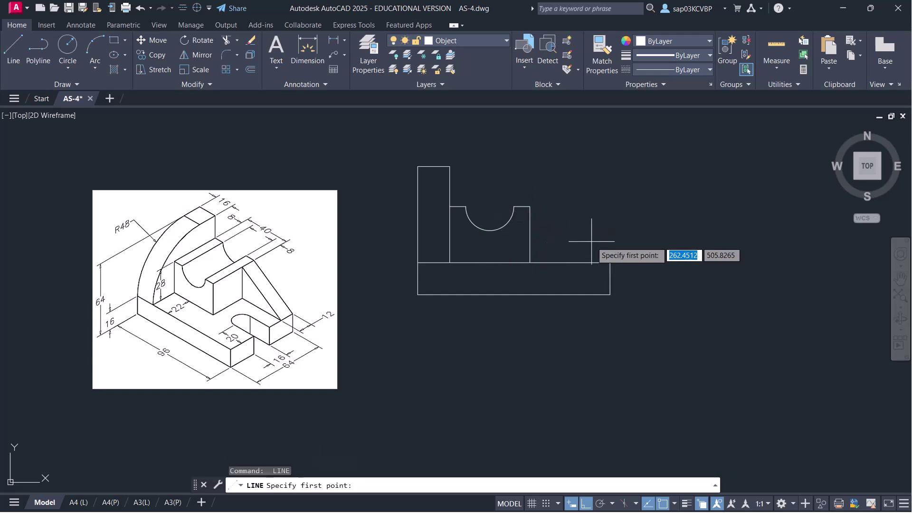
key("Escape")
type("L")
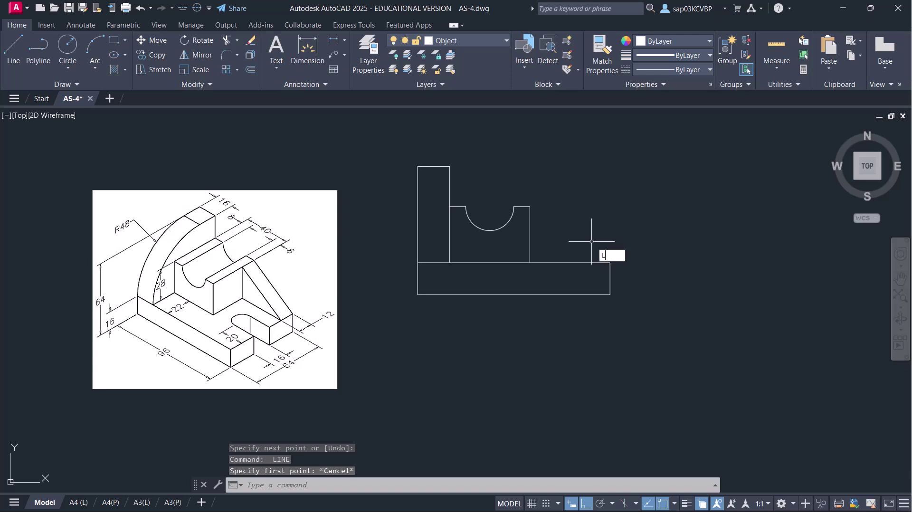
key("Return")
left_click(530, 207)
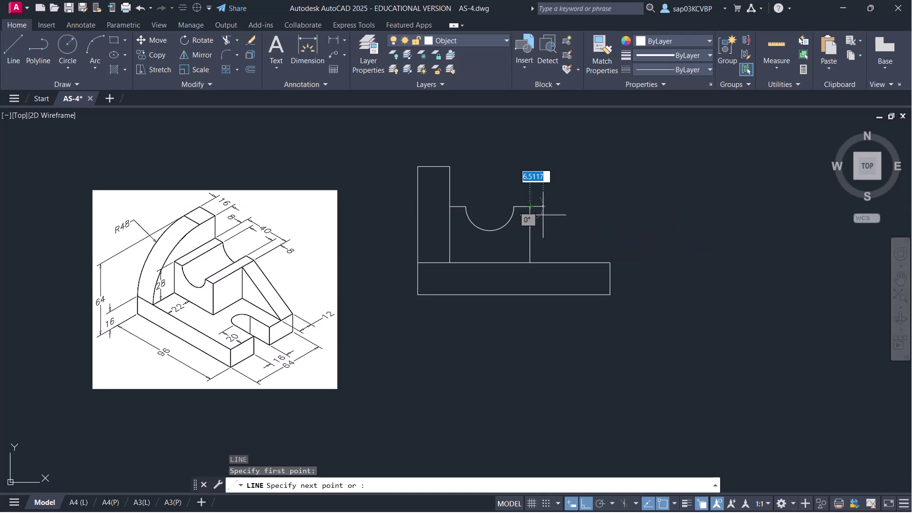
left_click(610, 262)
key("Return")
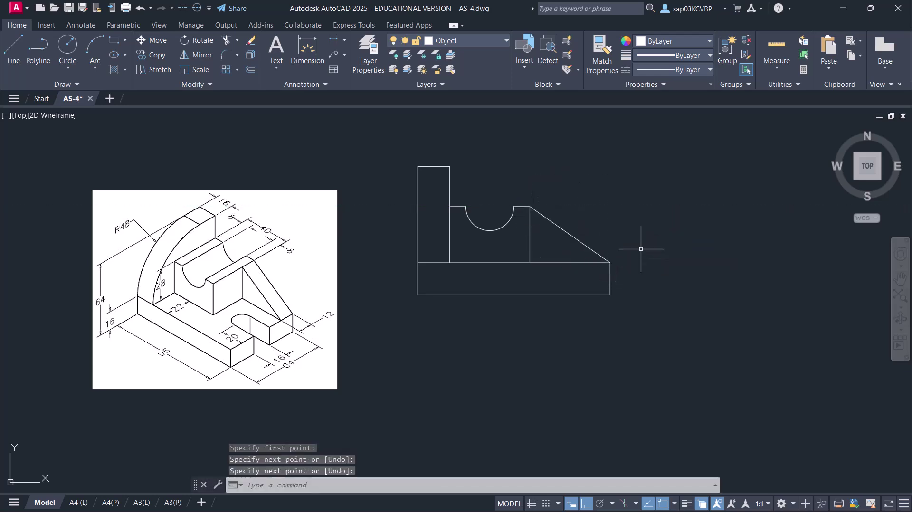
key("ctrl+s")
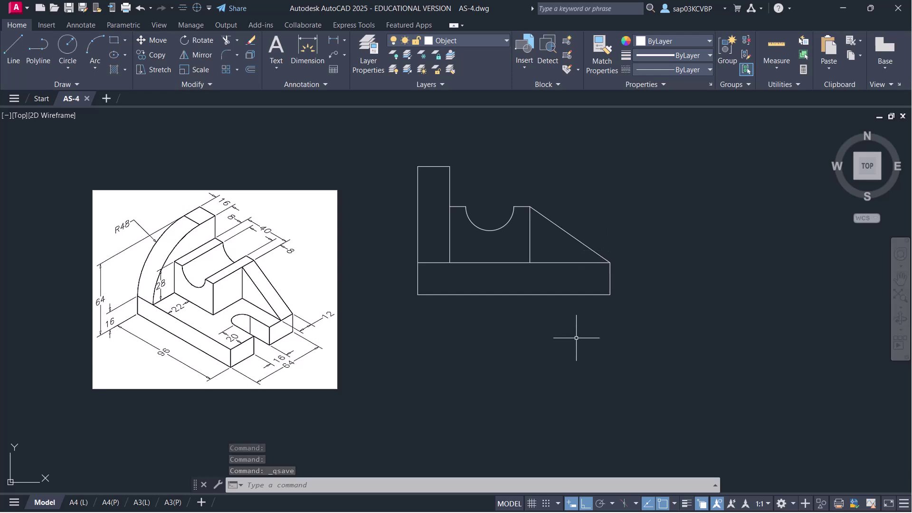
middle_click_drag(578, 339, 585, 309)
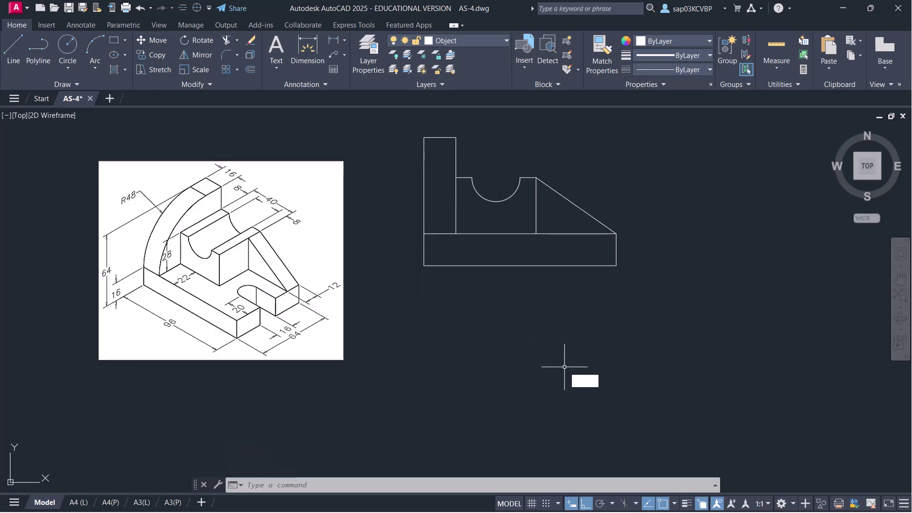
Step: Draw a trial rectangle below the front view, turn on Ortho, and undo it
type("rec")
key("Return")
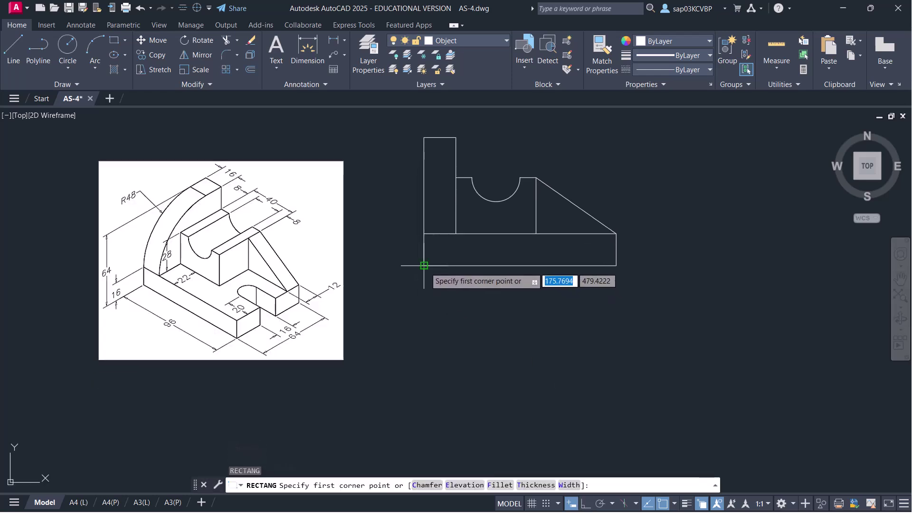
left_click(424, 317)
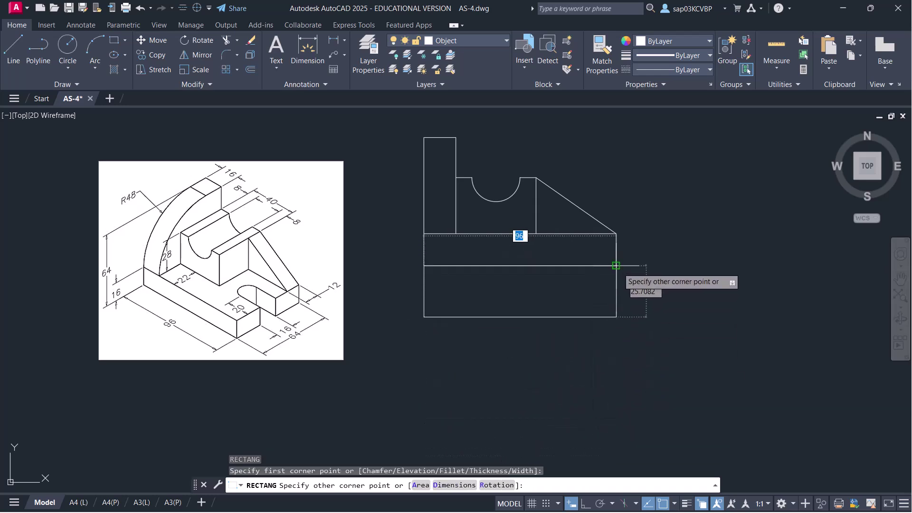
left_click(617, 265)
key("F8")
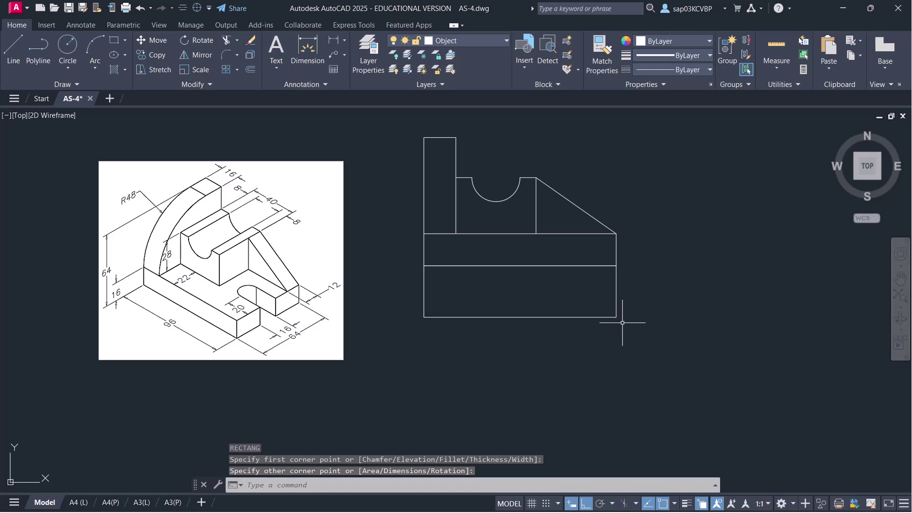
key("ctrl+z")
Step: Draw the 96 by 64 top-view rectangle below the front view's left edge and save
type("rec")
key("Return")
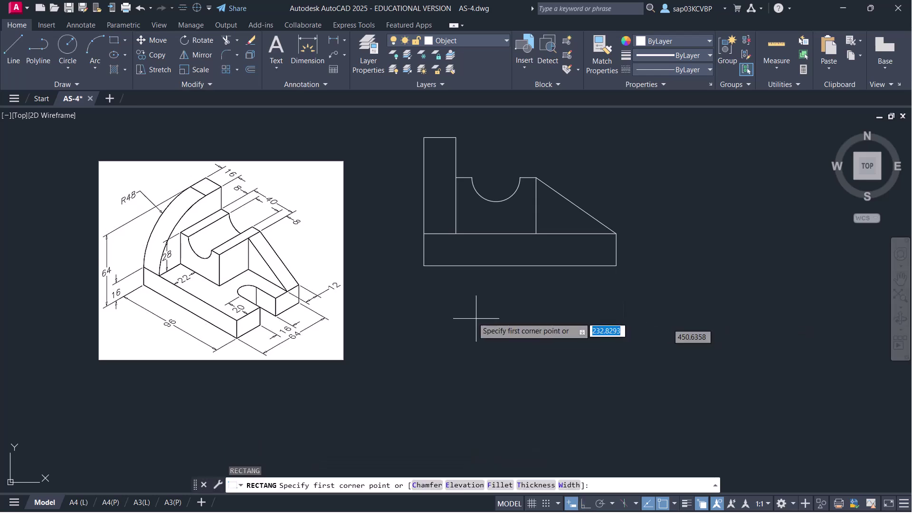
left_click(424, 310)
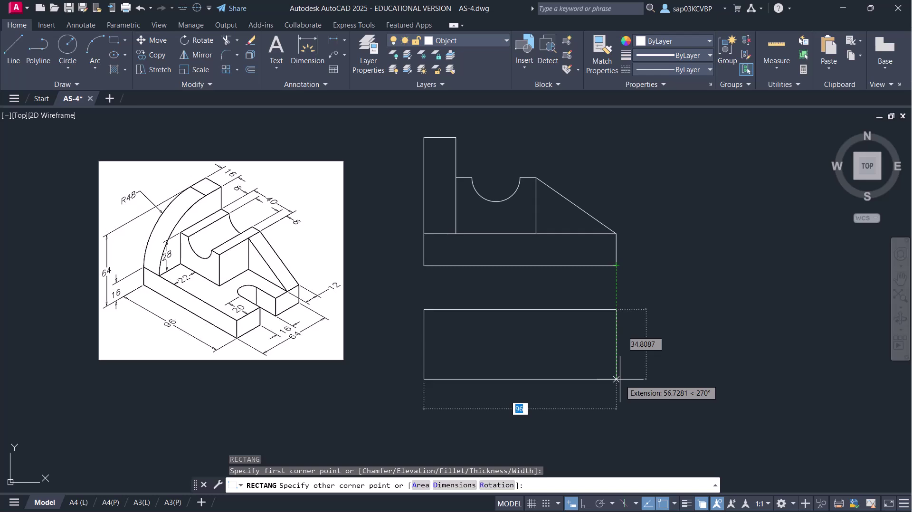
type("96")
key("Tab")
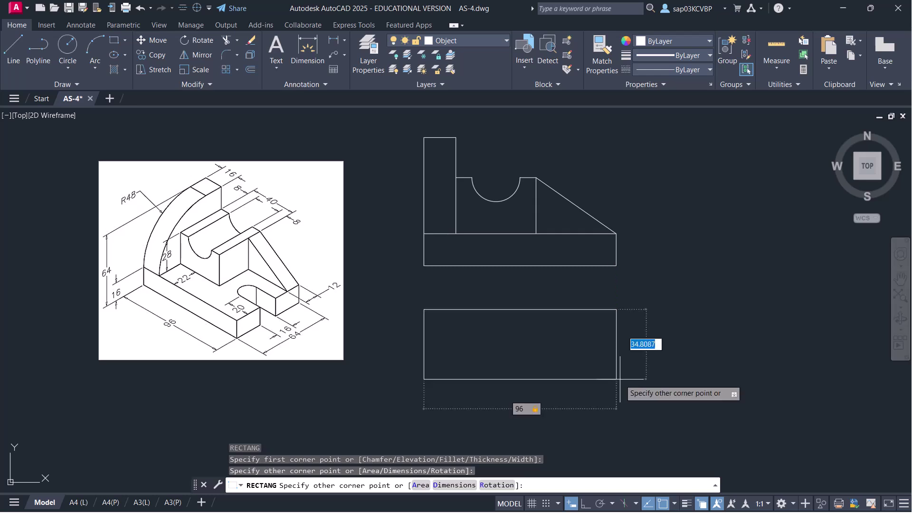
type("64")
key("Return")
key("ctrl+s")
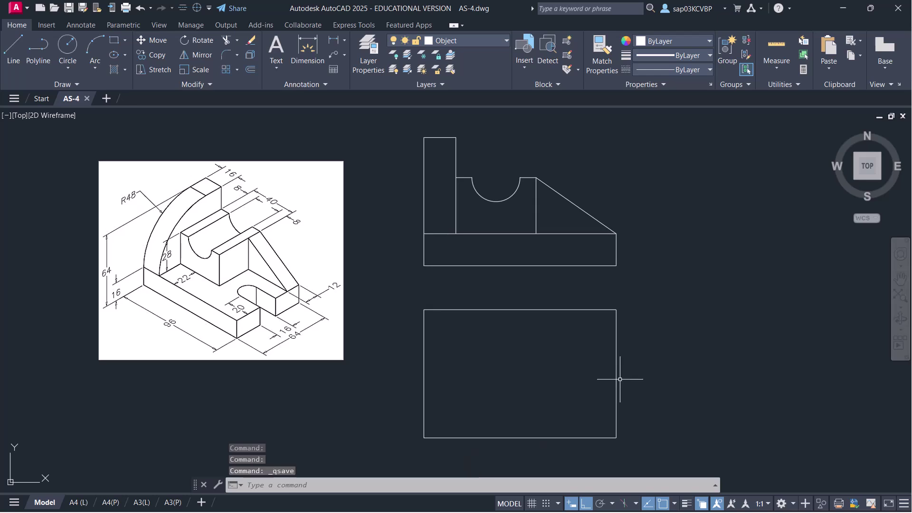
middle_click_drag(631, 385, 629, 374)
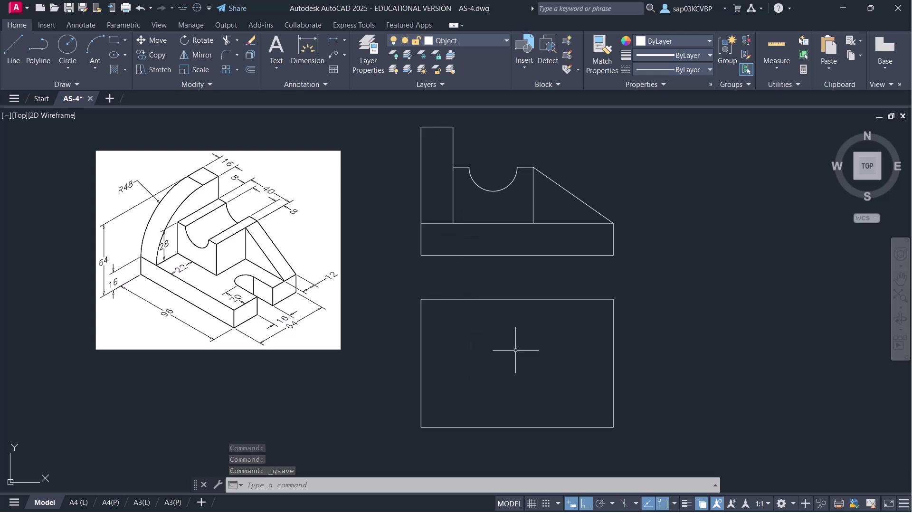
Step: Draw a 64-long vertical back-wall line down from the top view's upper edge
left_click(15, 49)
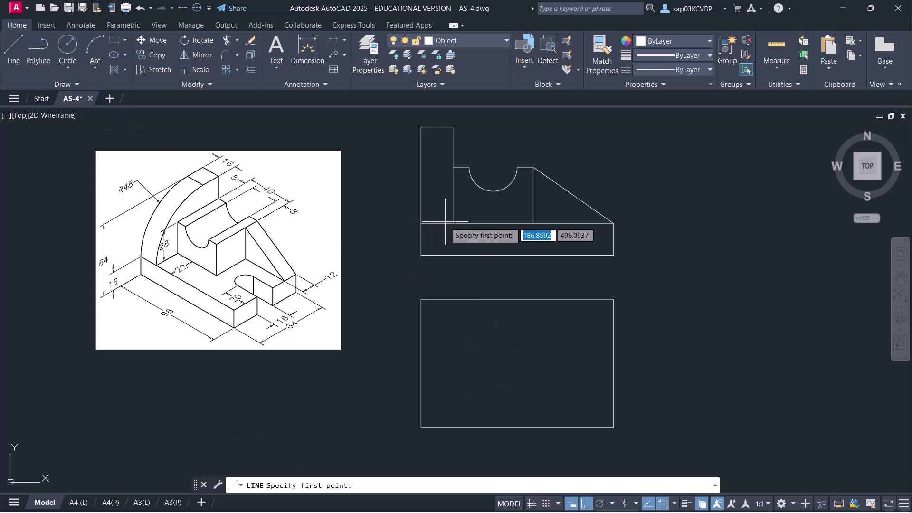
left_click(454, 299)
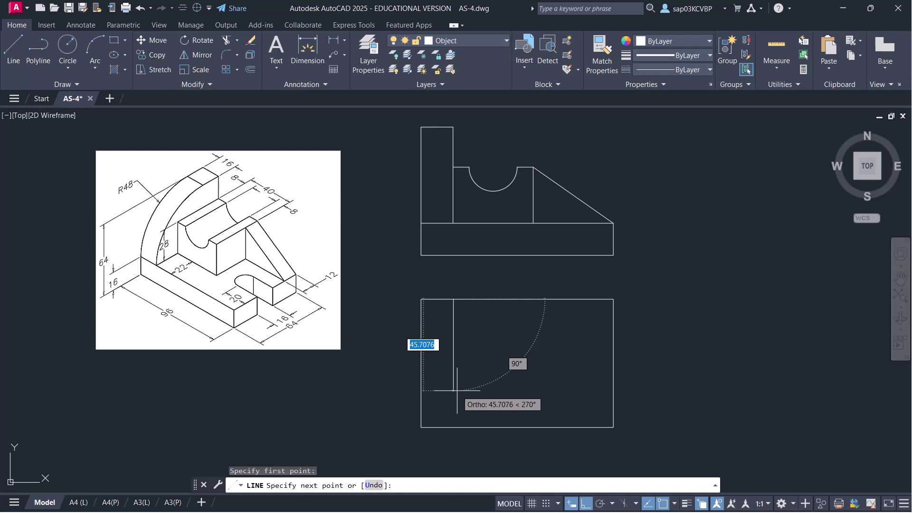
type("64")
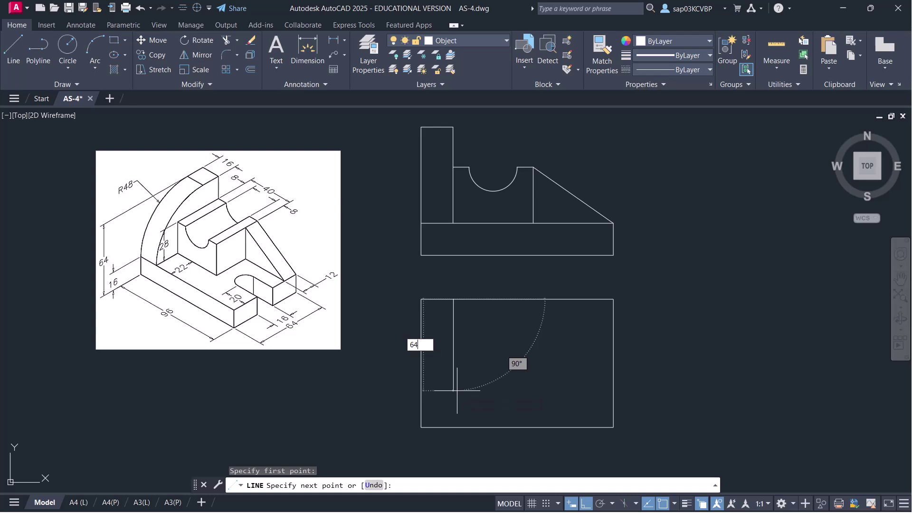
key("Return")
key("Return")
key("Return")
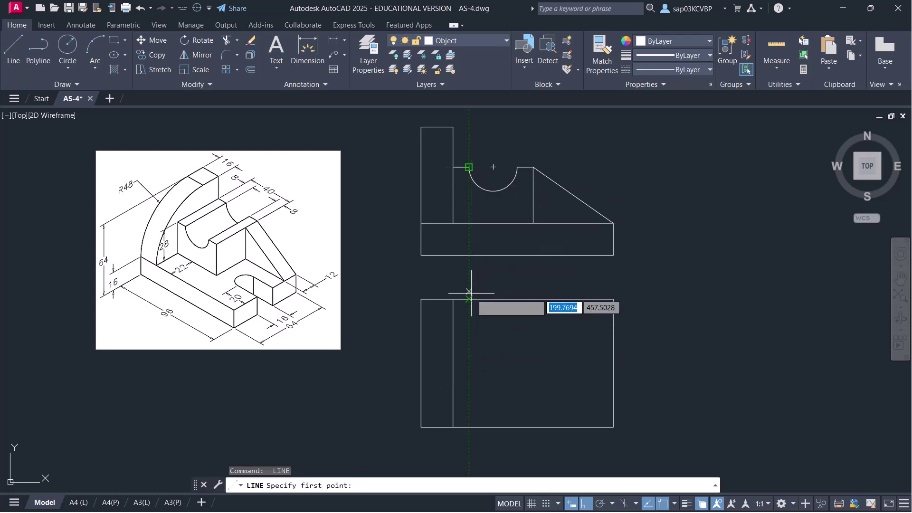
Step: Draw a 42-long vertical line below the groove's left edge, then begin copying it
left_click(469, 298)
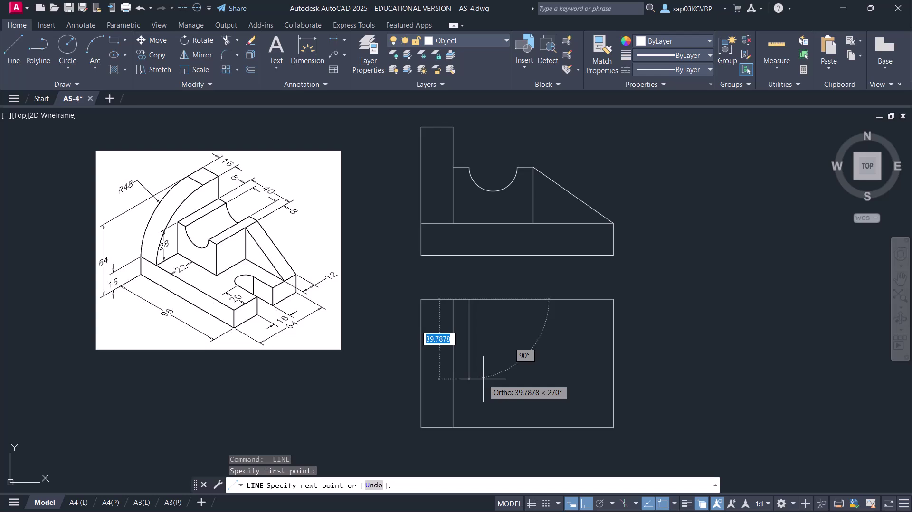
type("42")
key("Return")
key("Return")
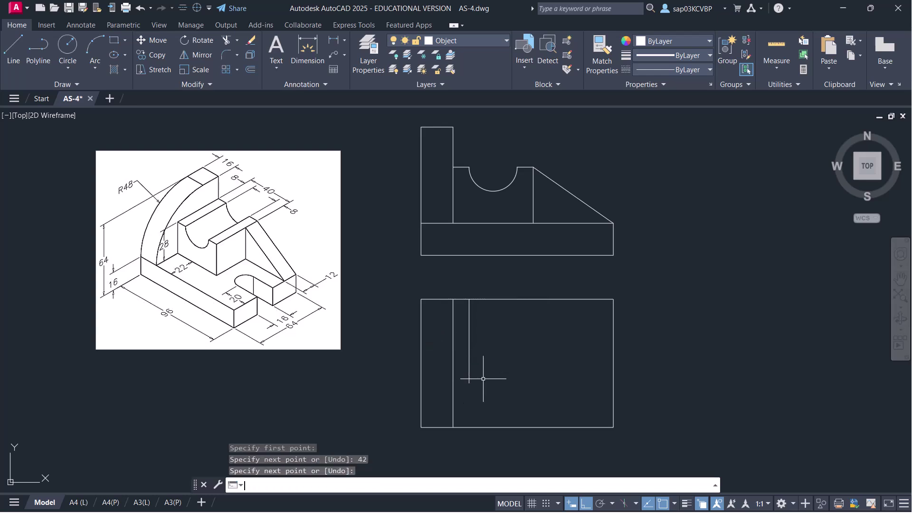
key("Return")
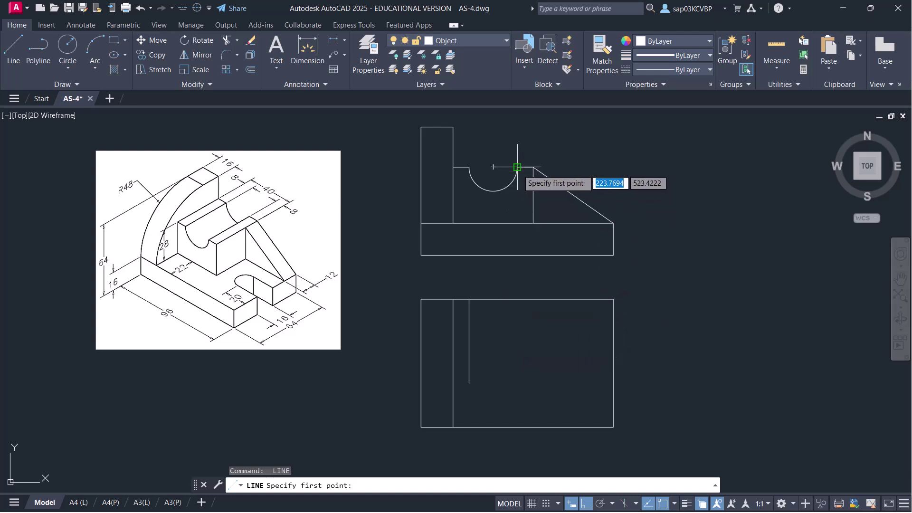
key("Escape")
type("c")
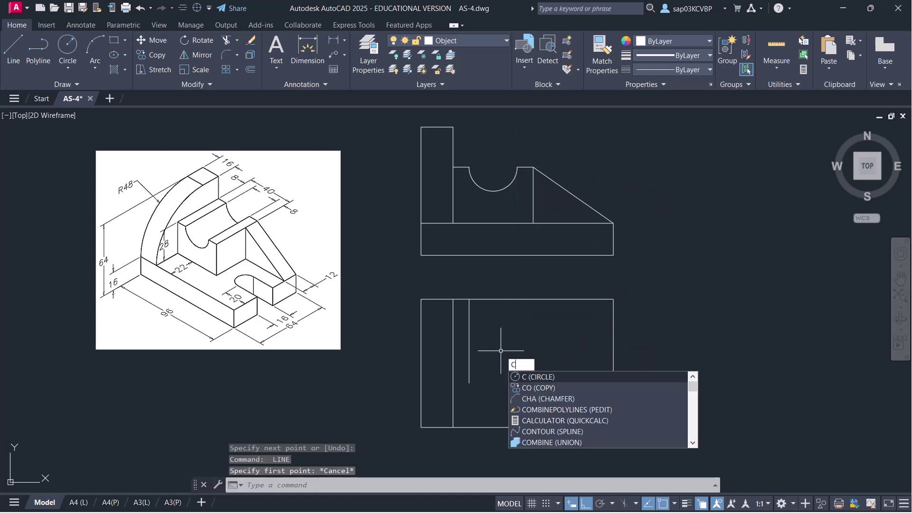
type("o")
key("Return")
left_click(492, 342)
Step: Copy the 42-long line to sit below the groove's right edge
left_click(463, 364)
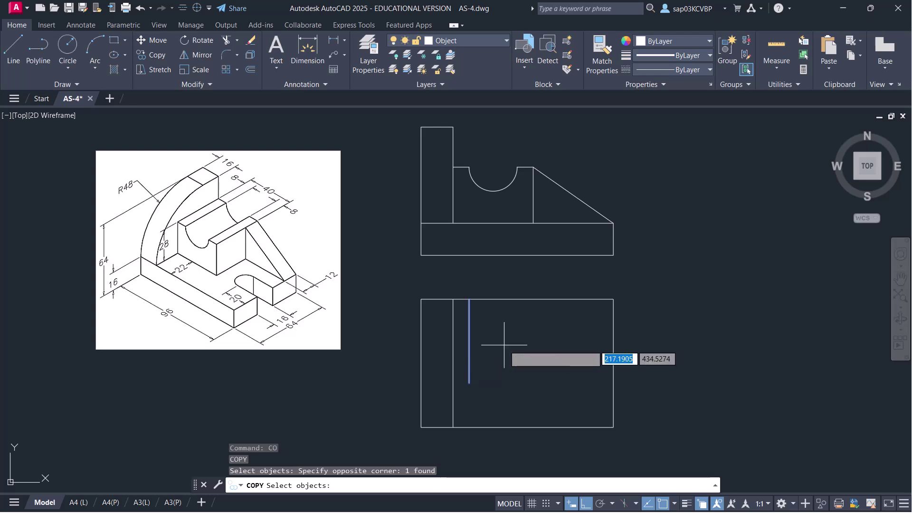
key("Return")
left_click(469, 299)
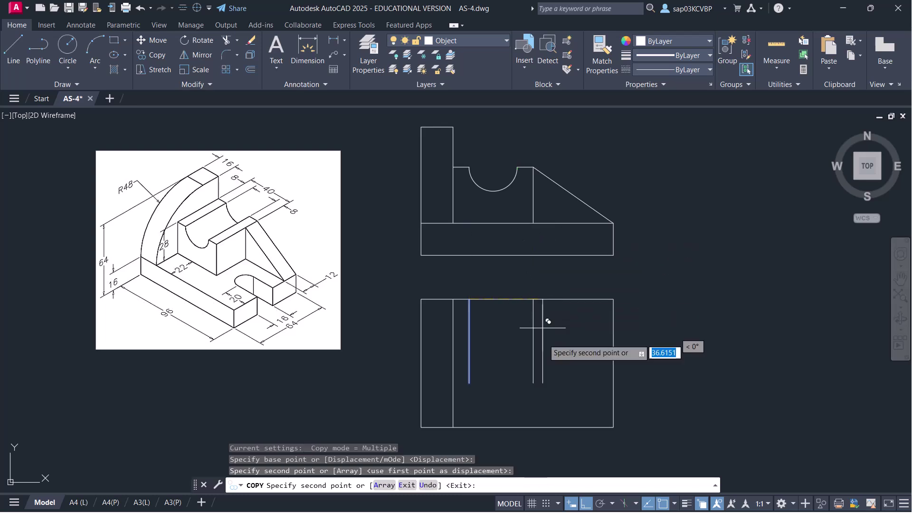
left_click(533, 299)
Step: Draw a vertical line below the groove's right edge down to the short lines' bottom
left_click(14, 50)
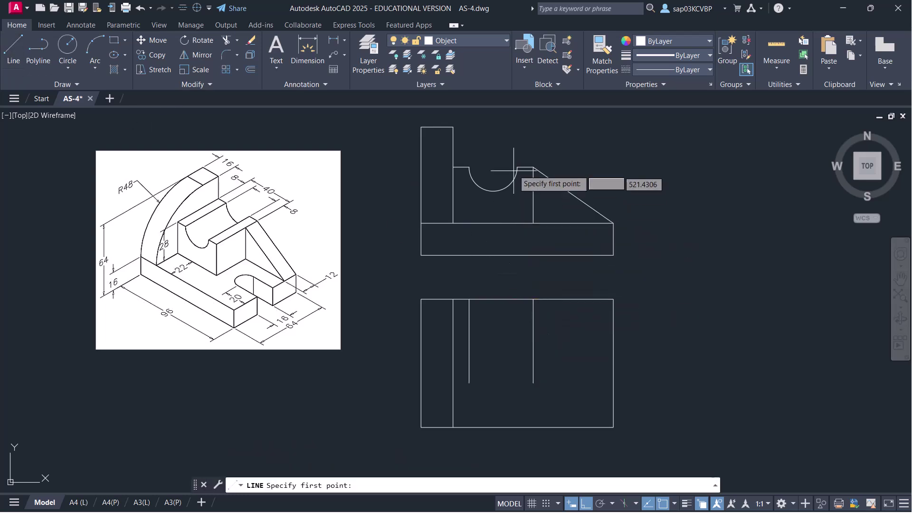
left_click(518, 299)
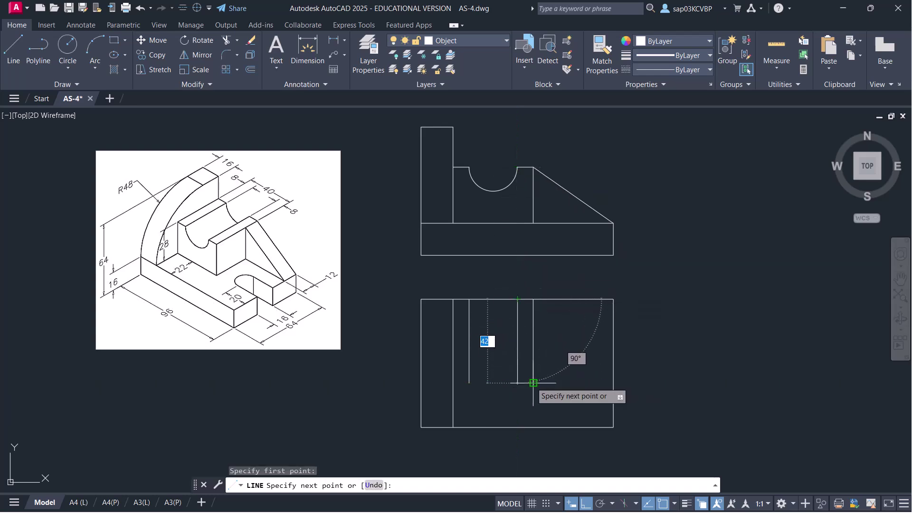
left_click(519, 382)
key("Return")
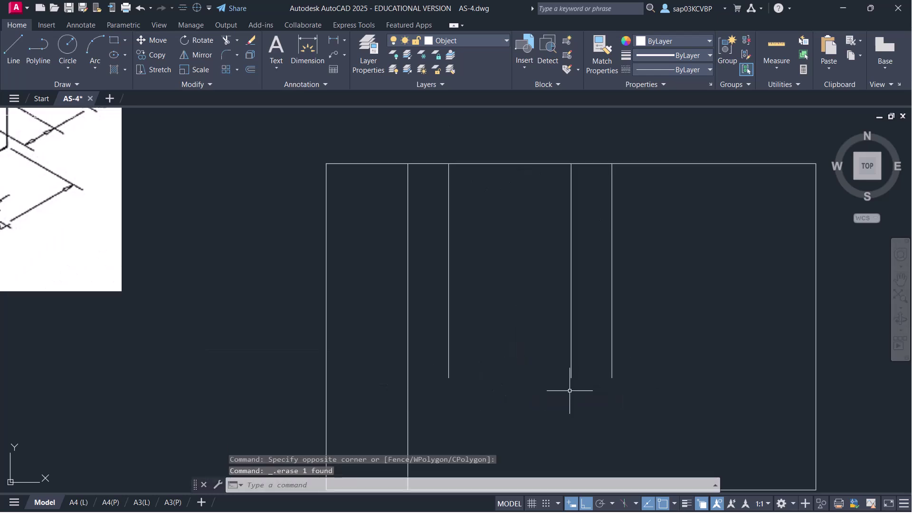
Step: Draw a horizontal line from the back-wall line to the right vertical line and save
type("l")
key("Return")
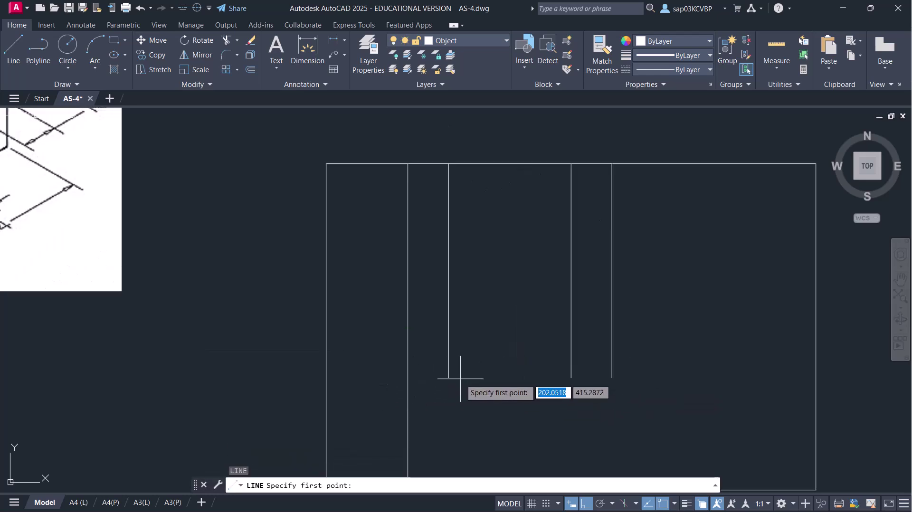
left_click(408, 378)
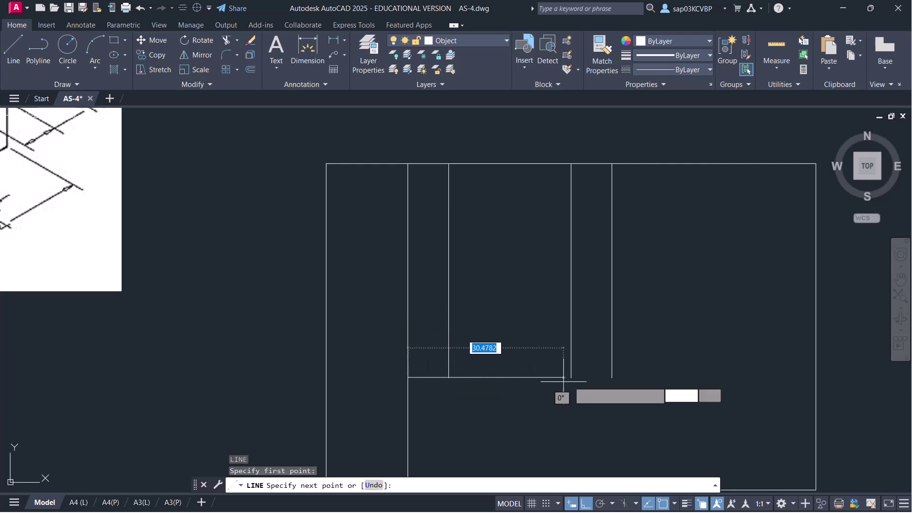
left_click(612, 378)
key("Return")
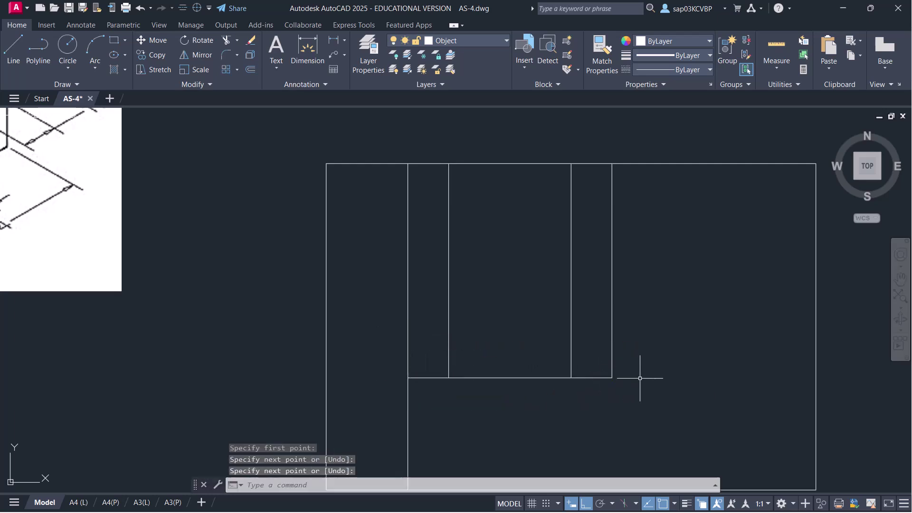
scroll(640, 378, "down", 4)
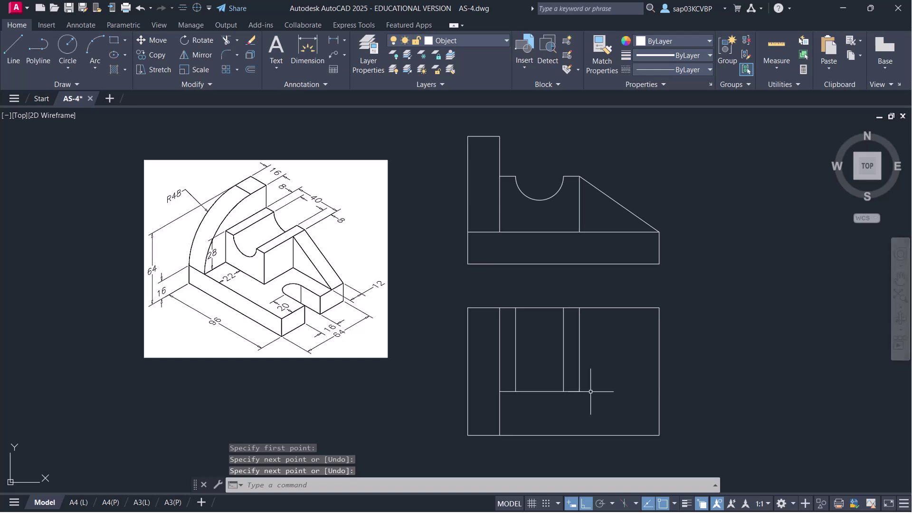
key("ctrl+s")
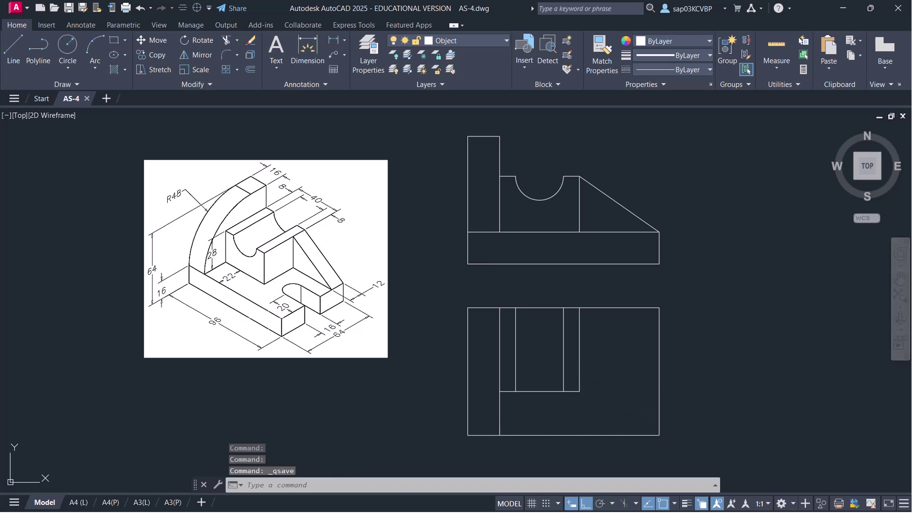
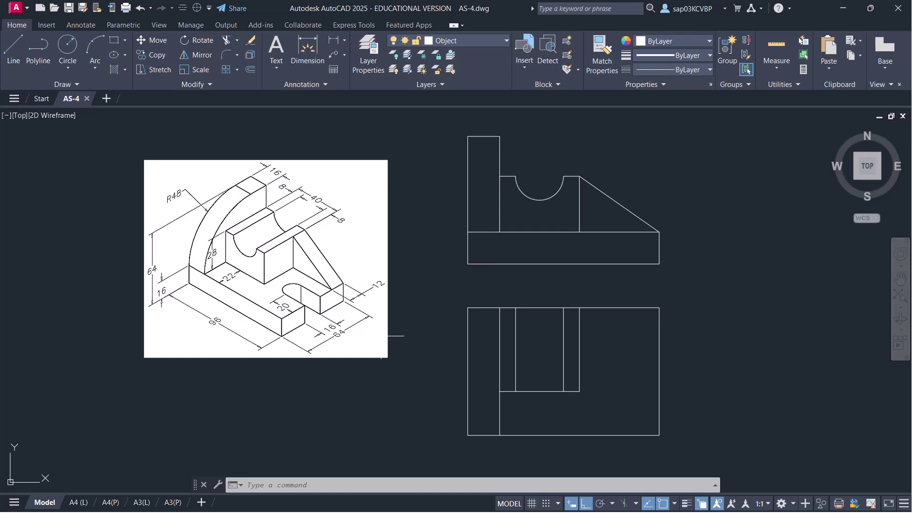
Step: On the Centerline layer, draw a centre line starting 24 units from the corner
left_click(478, 40)
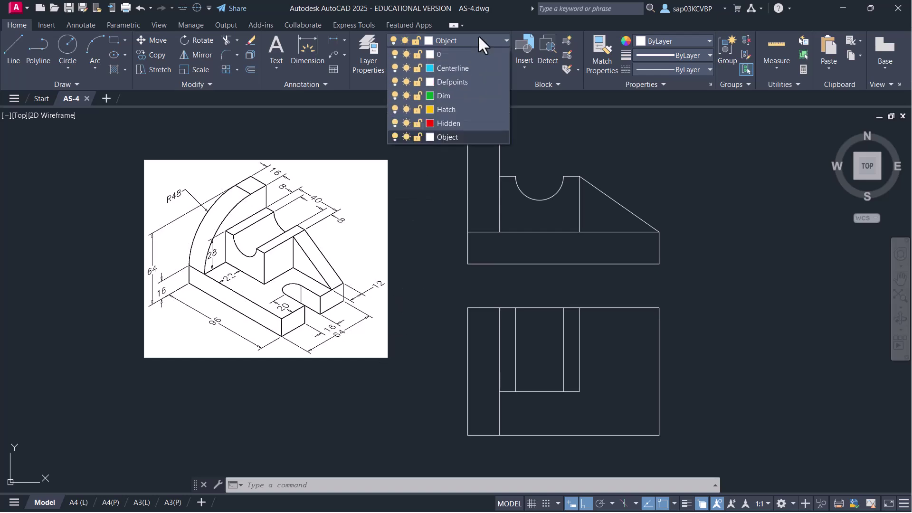
left_click(461, 68)
left_click(22, 54)
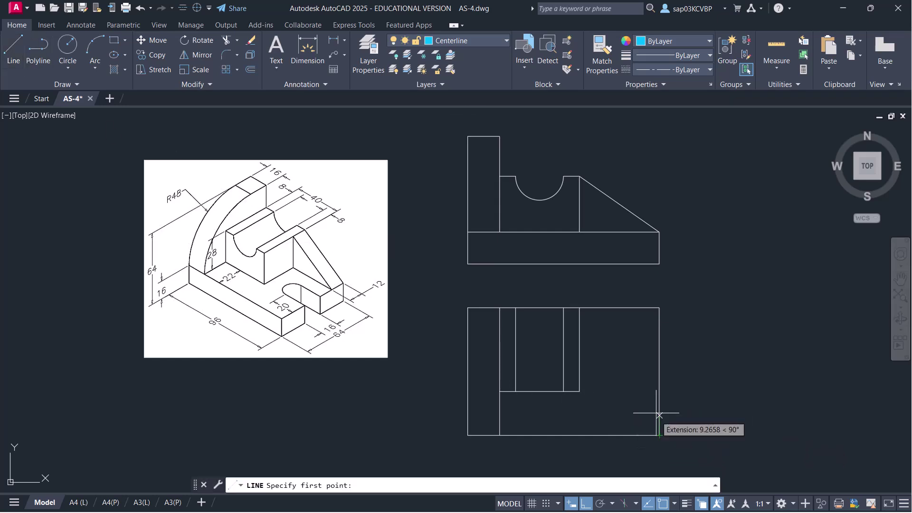
type("24")
key("Return")
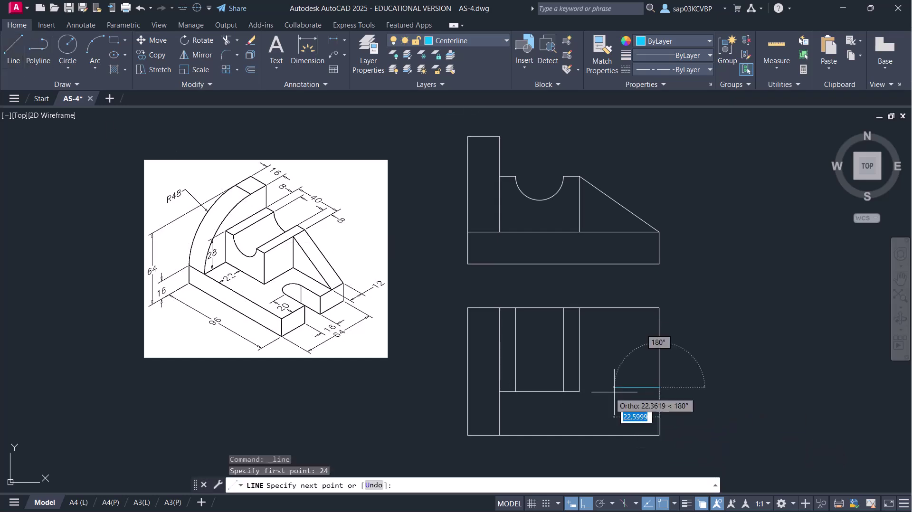
key("Return")
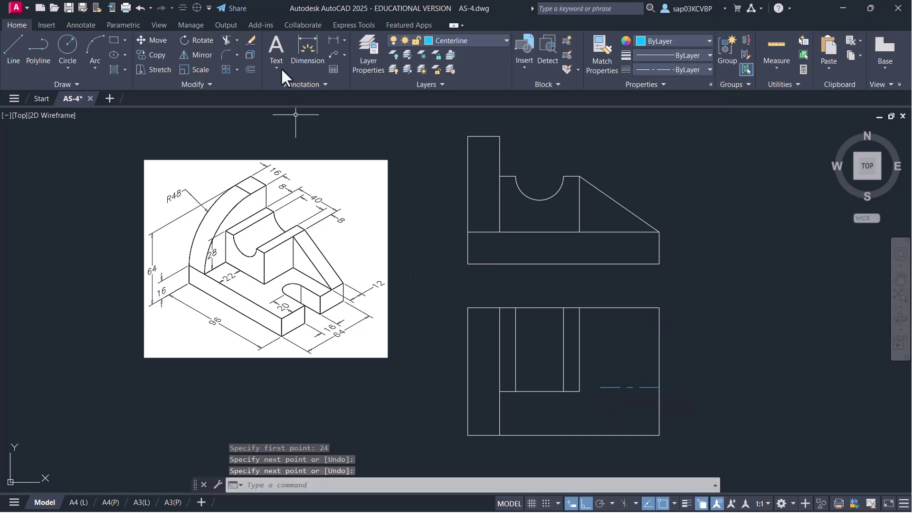
Step: On the Object layer, draw a 20-unit horizontal line 8 units below the centre line
left_click(458, 40)
left_click(458, 140)
left_click(21, 41)
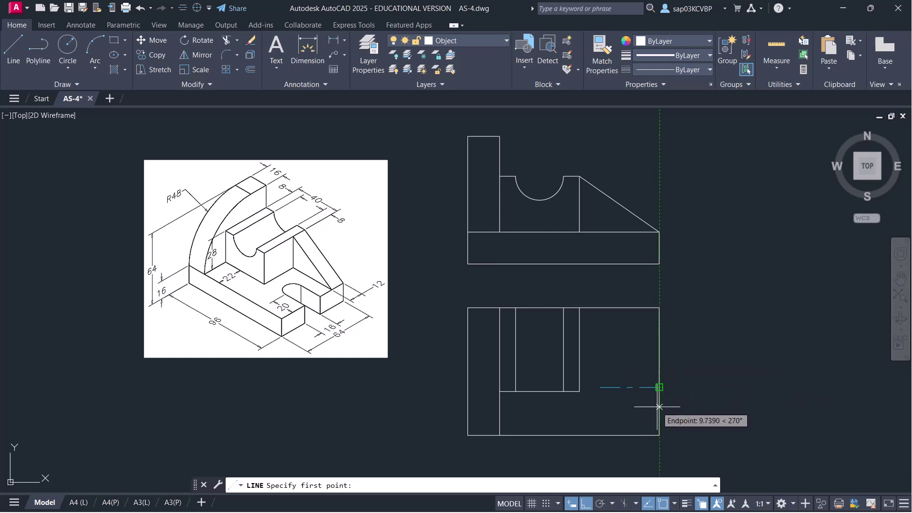
type("8")
key("Return")
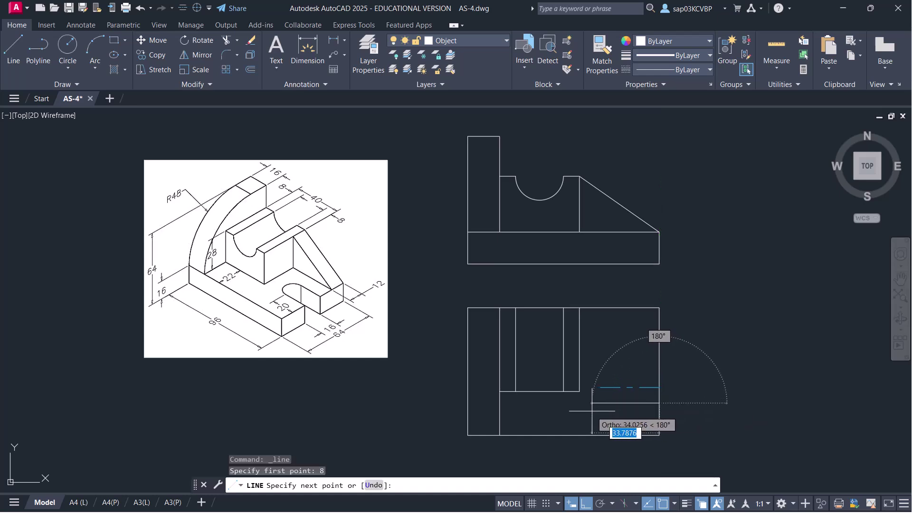
type("20")
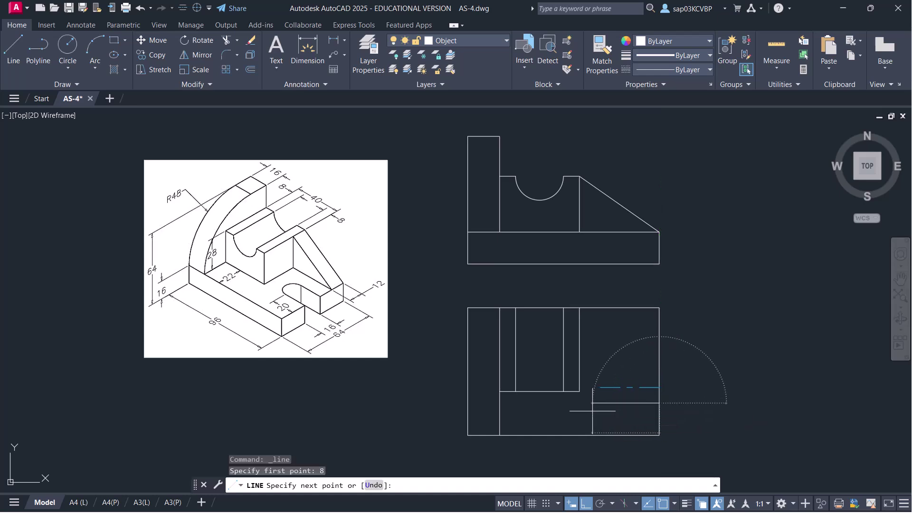
key("Return")
key("Return")
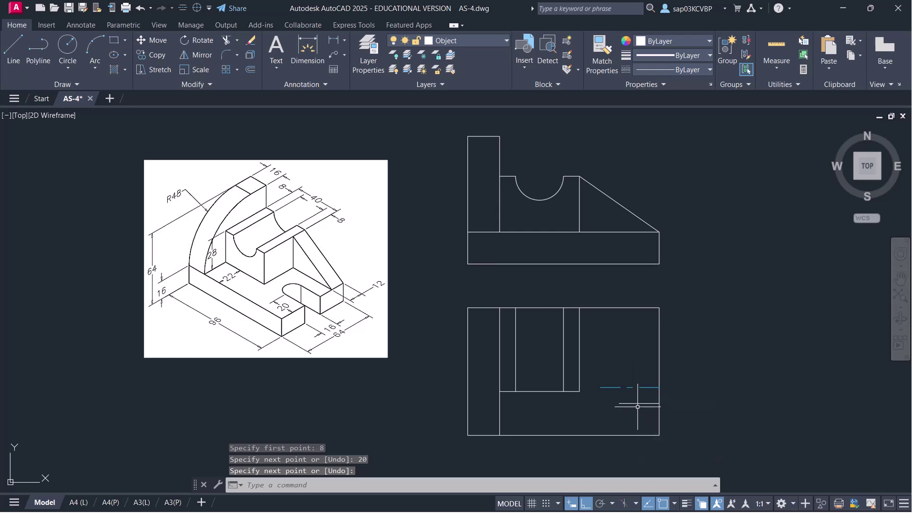
type("mi")
key("Return")
Step: Mirror the 20-unit slot line about the centre line, keeping the original
left_click(642, 403)
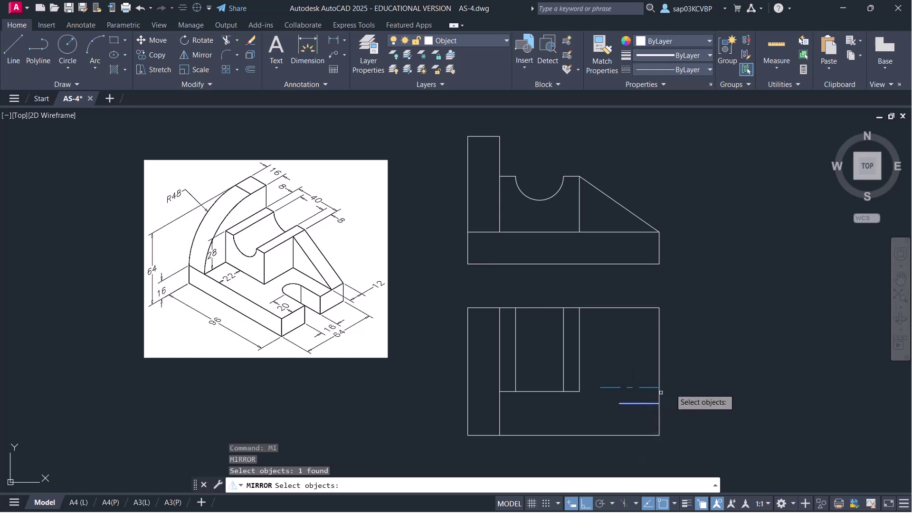
key("Return")
left_click(661, 386)
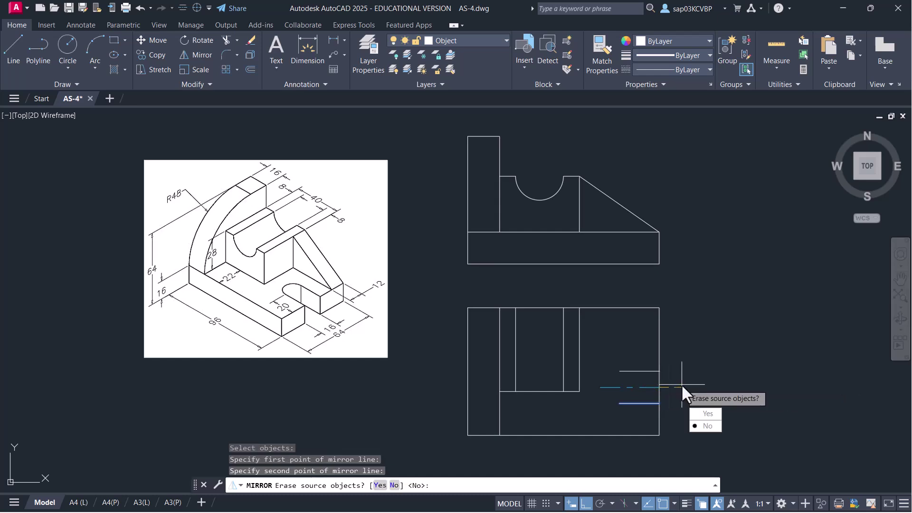
key("Return")
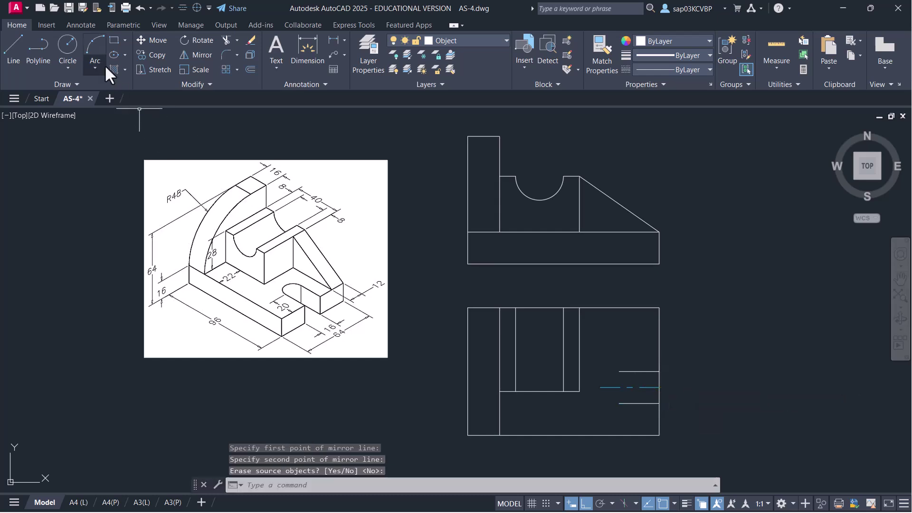
Step: Close the slot with a start-centre-end arc centred on the centre line
left_click(96, 68)
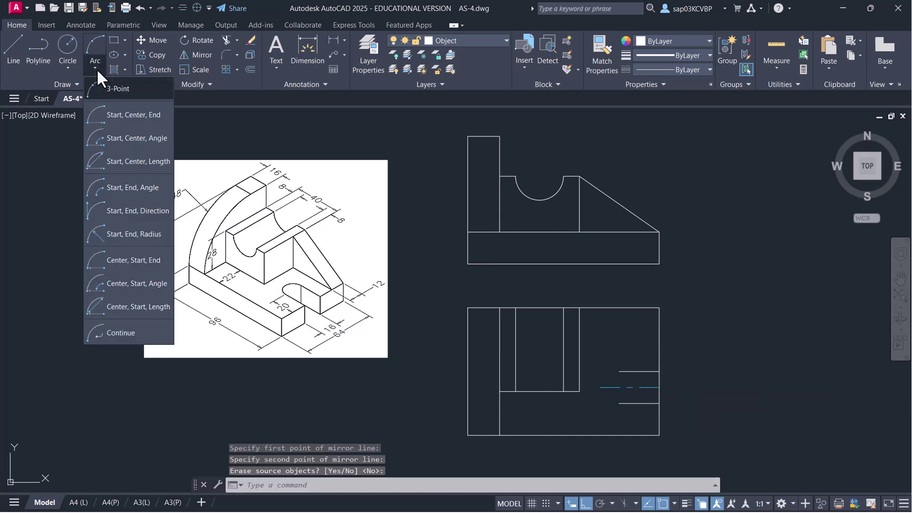
left_click(130, 118)
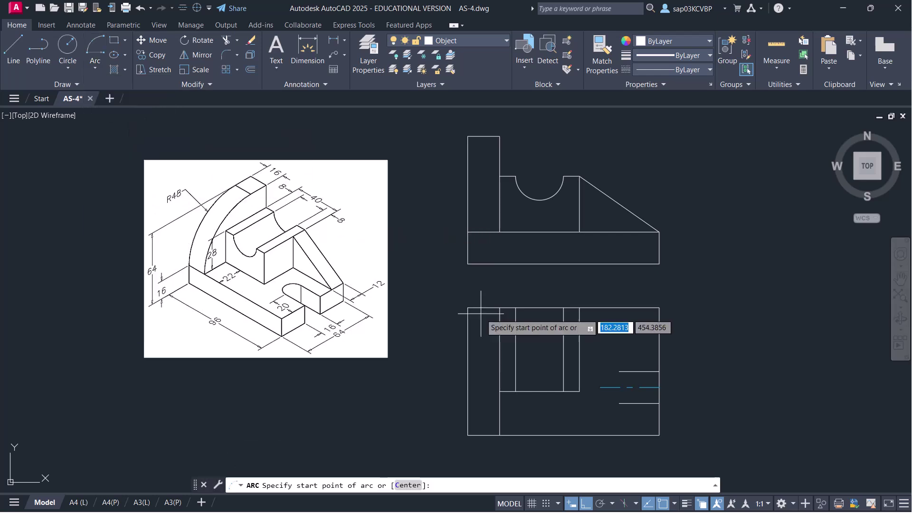
scroll(656, 433, "up", 4)
scroll(594, 364, "up", 1)
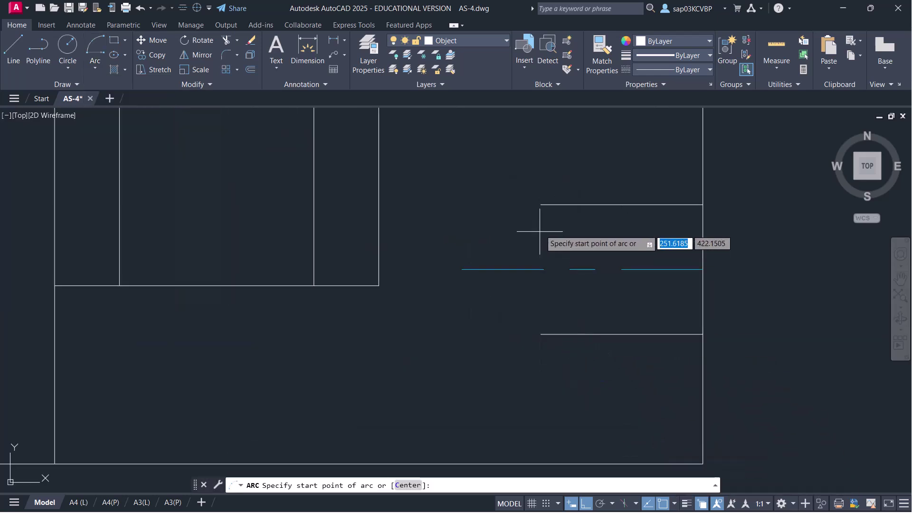
left_click(541, 205)
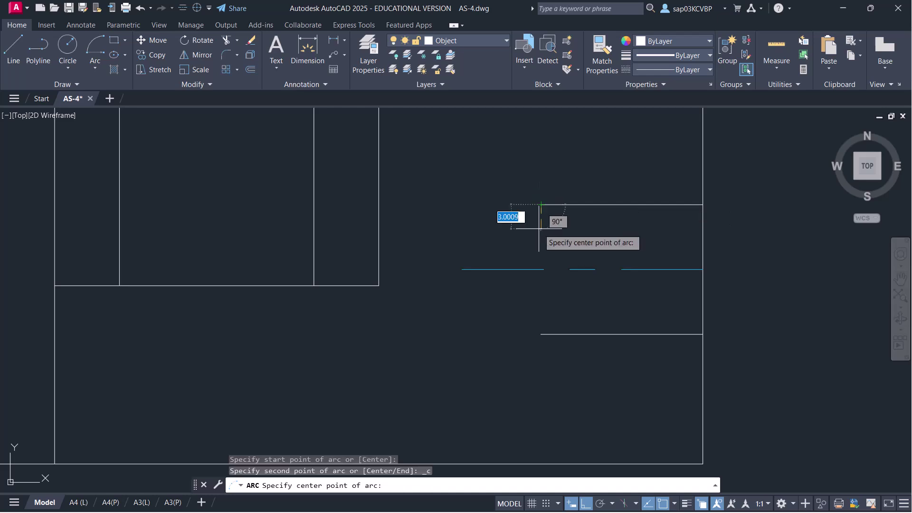
left_click(537, 274)
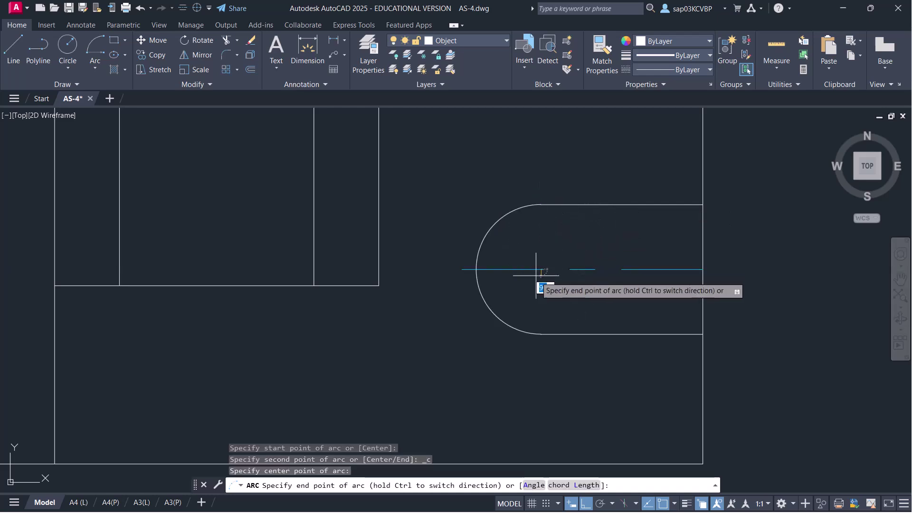
scroll(577, 296, "down", 3)
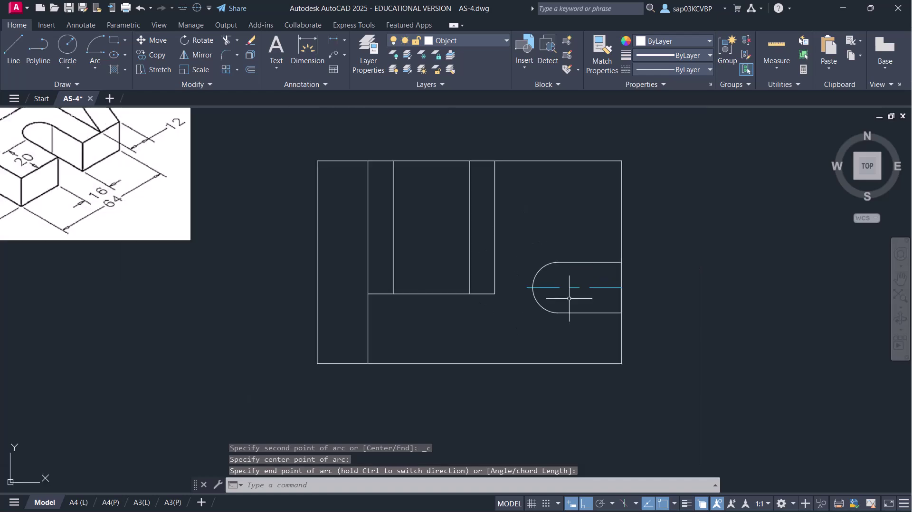
scroll(576, 294, "down", 2)
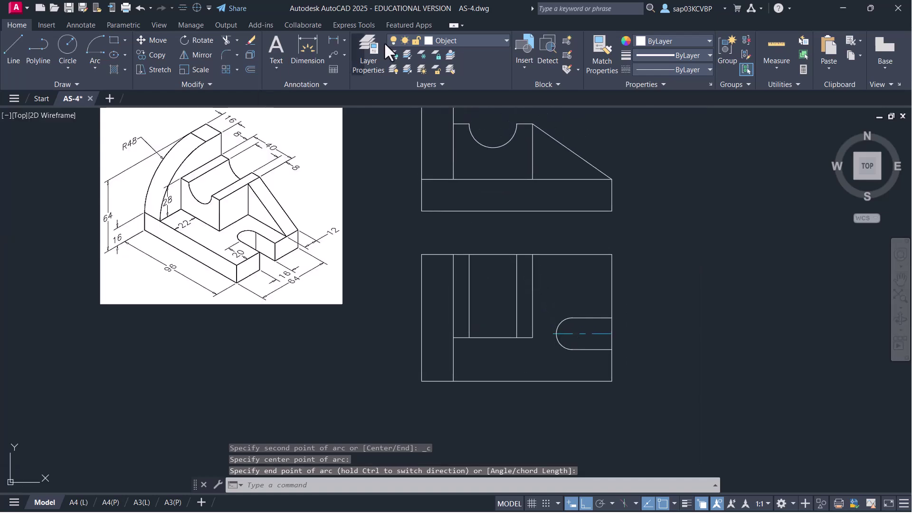
Step: Draw a horizontal line from 12 units below the top-right corner to the inner edge
left_click(13, 50)
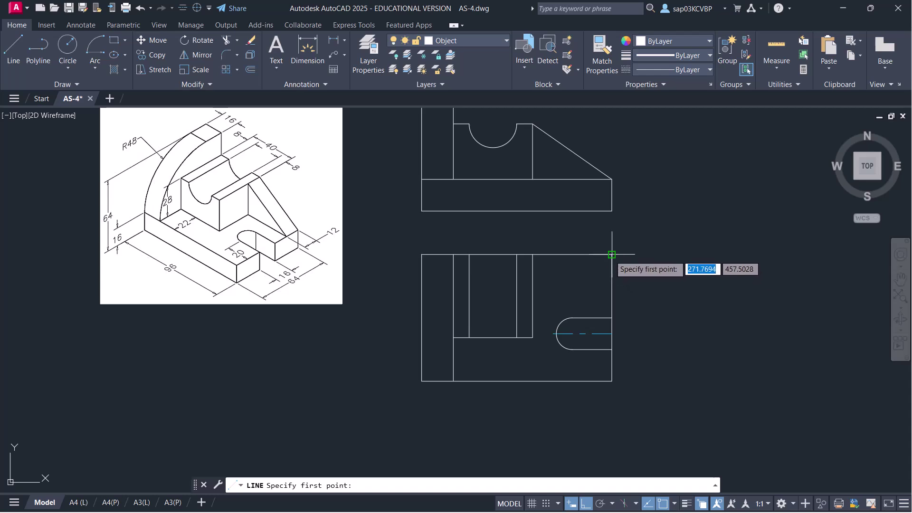
type("12")
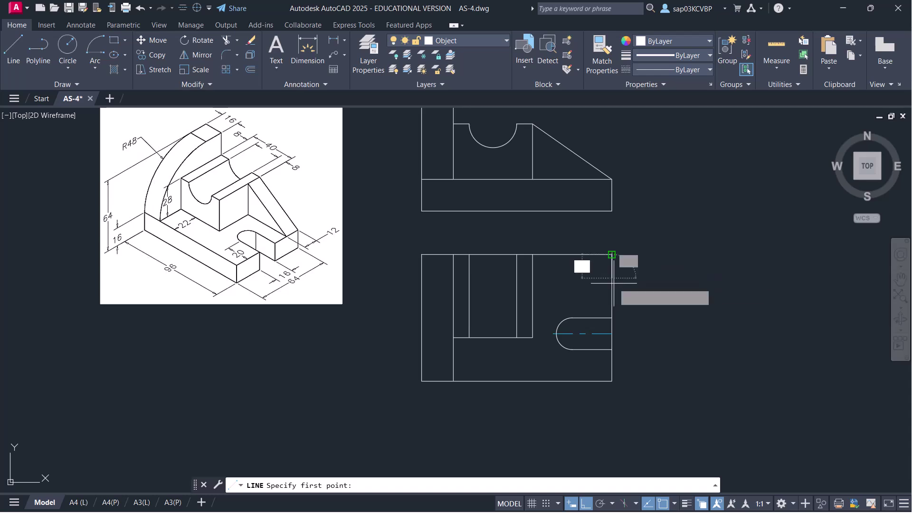
key("Return")
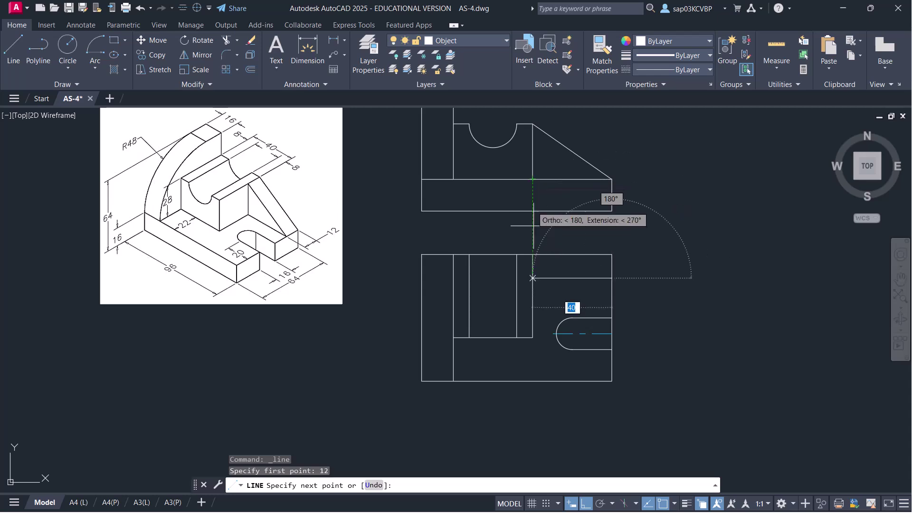
left_click(533, 278)
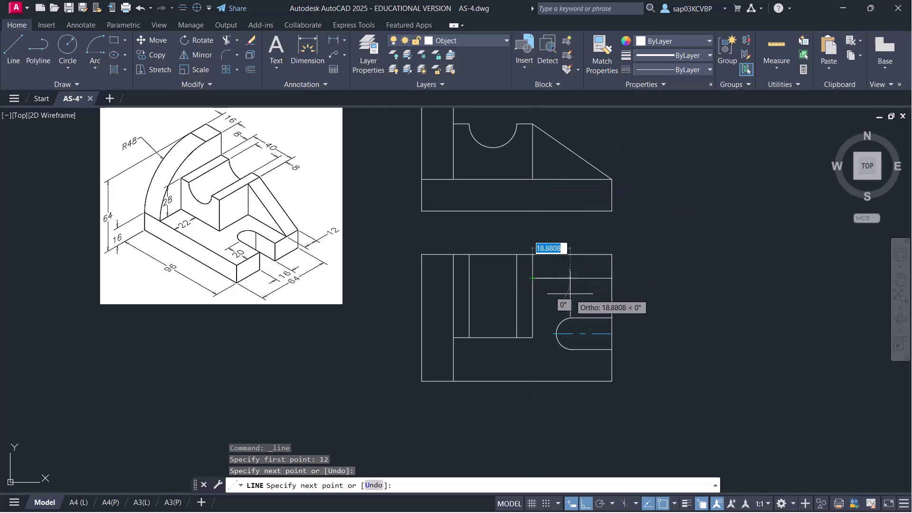
key("Return")
Step: Save the drawing and nudge the view slightly up and left
key("ctrl+s")
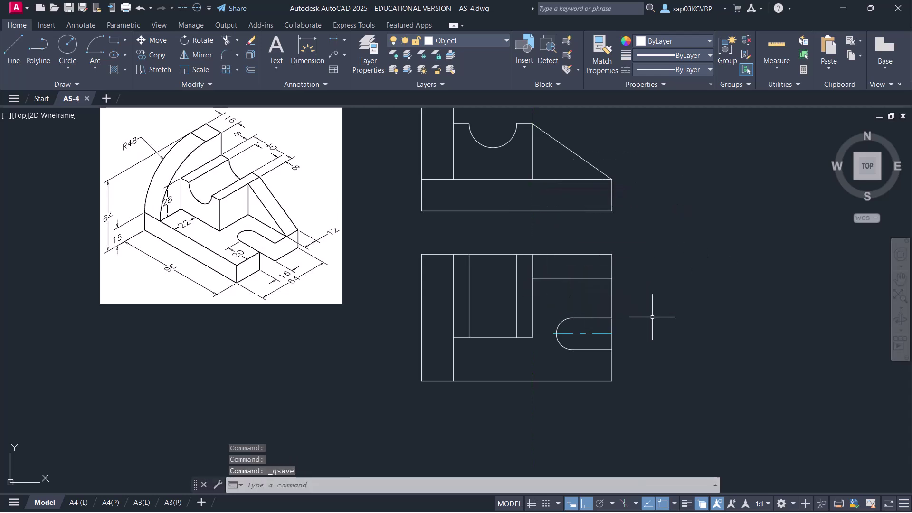
scroll(651, 314, "down", 2)
scroll(538, 302, "up", 2)
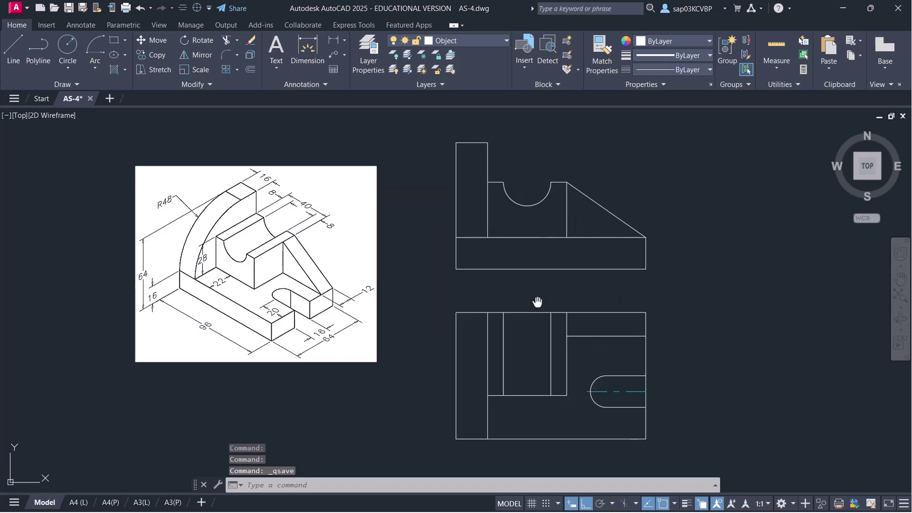
middle_click_drag(538, 302, 547, 301)
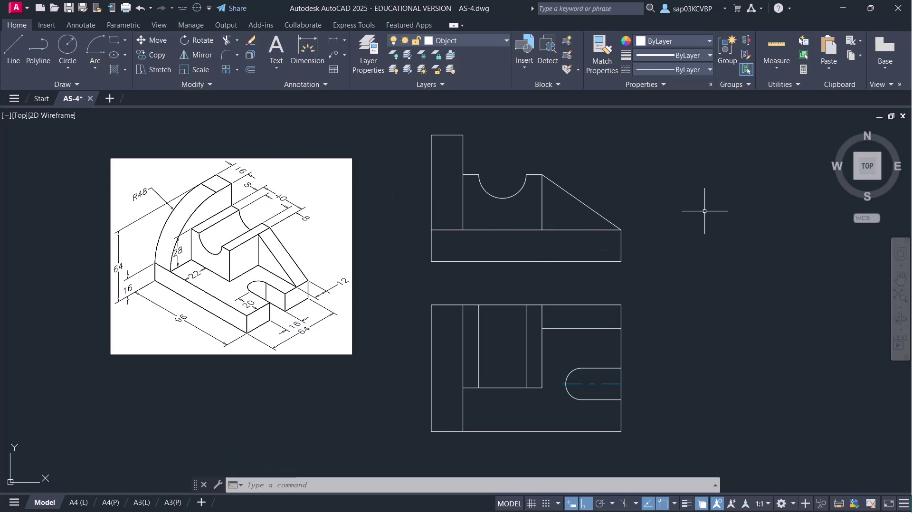
type("RE")
Step: Draw a 64 by 64 square beside the front view for the right view
key("Return")
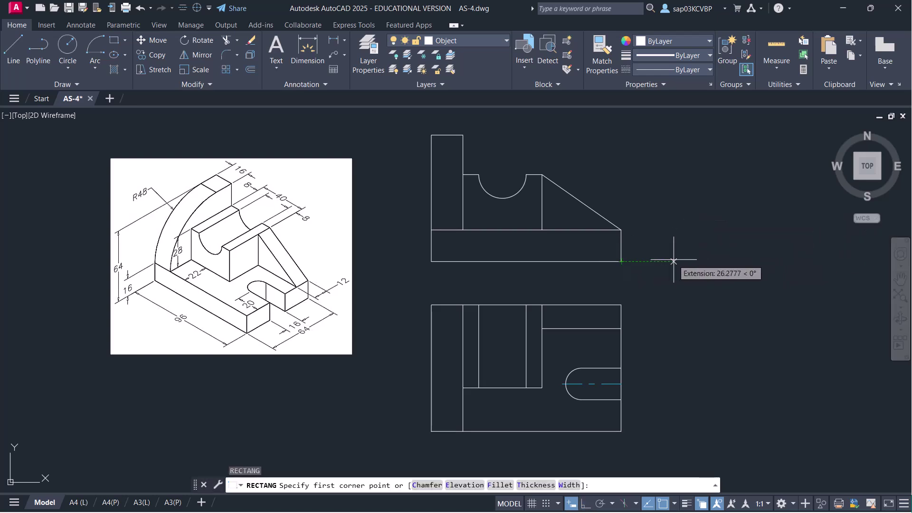
left_click(674, 261)
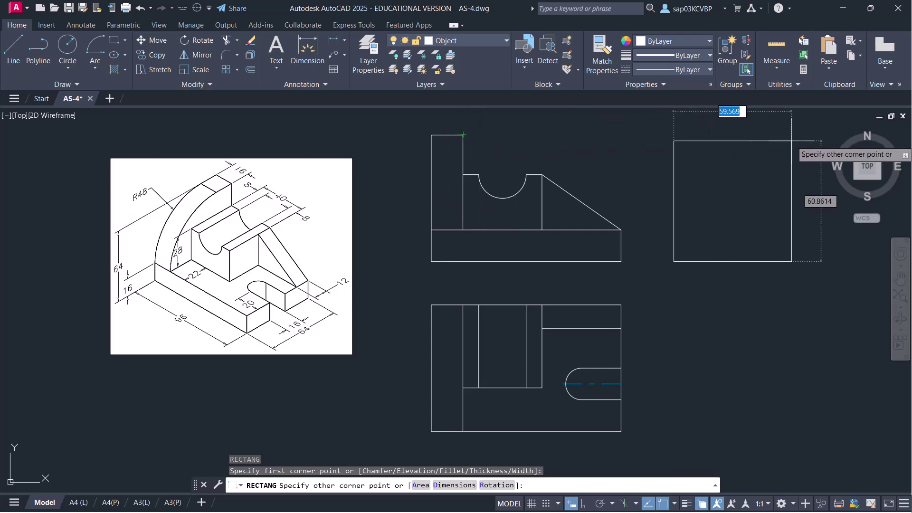
key("Tab")
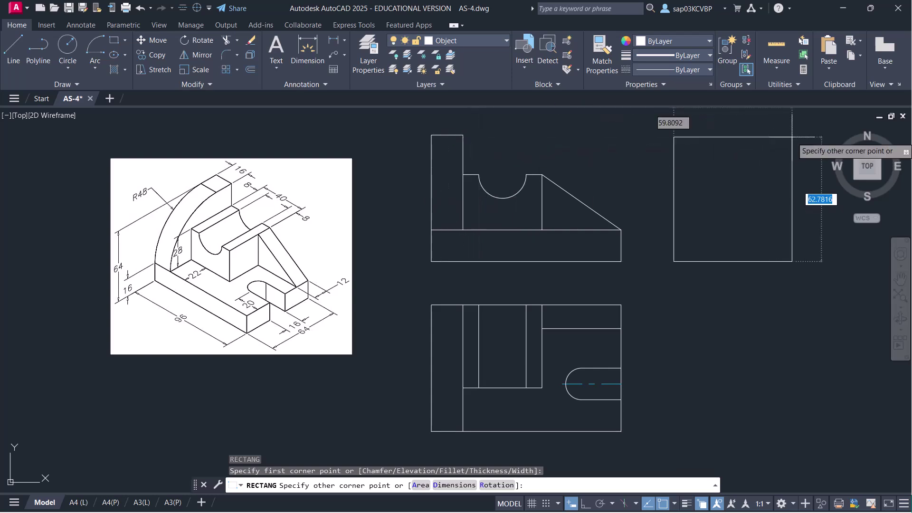
type("64")
key("Tab")
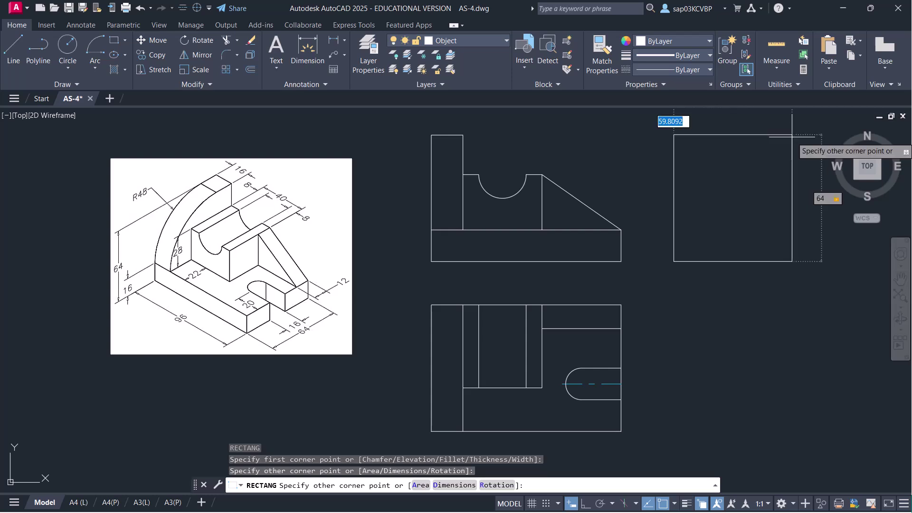
type("64")
key("Return")
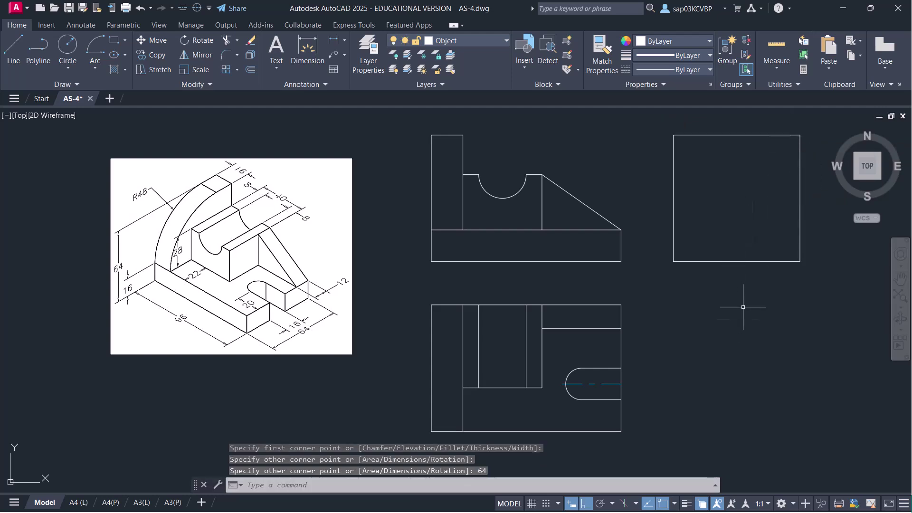
type("X")
Step: Explode the right-hand square into separate edges and save the drawing
key("Return")
left_click(743, 300)
left_click(711, 243)
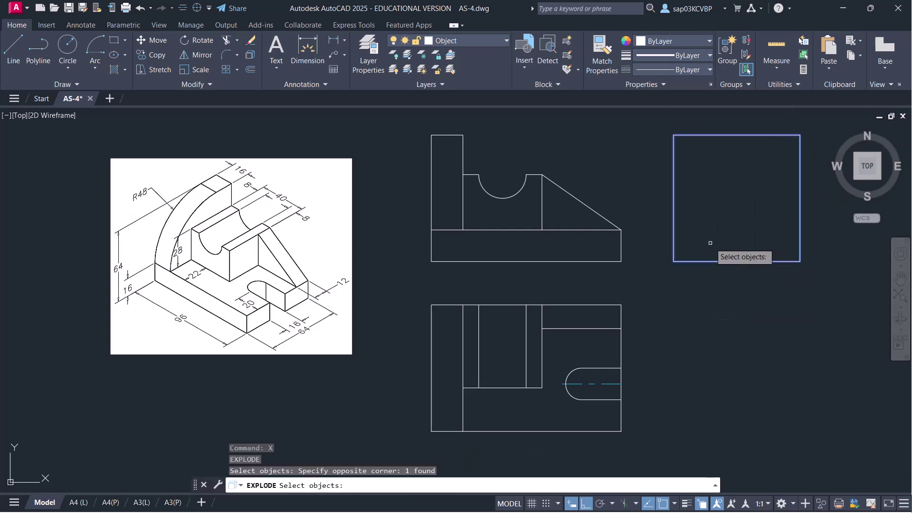
key("Return")
key("ctrl+s")
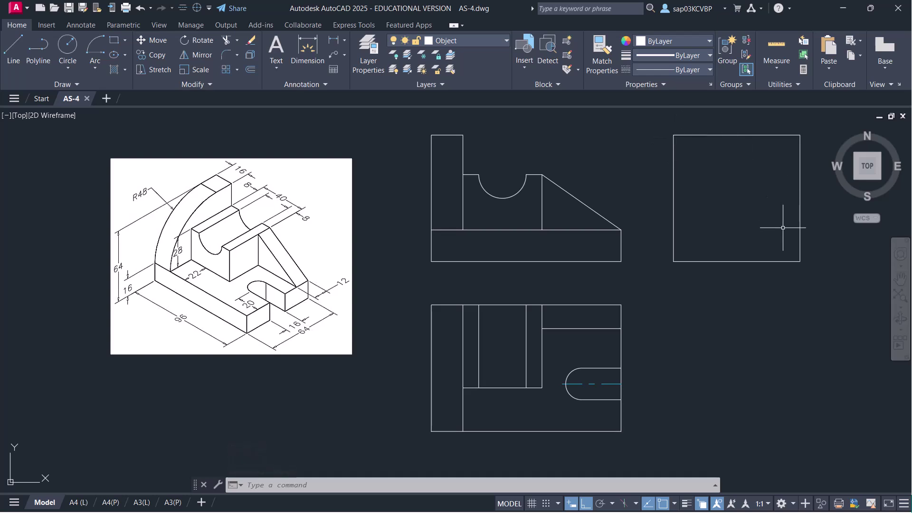
type("O")
Step: On the Hidden layer, draw a 64-unit hidden line across the square from its left edge
key("Return")
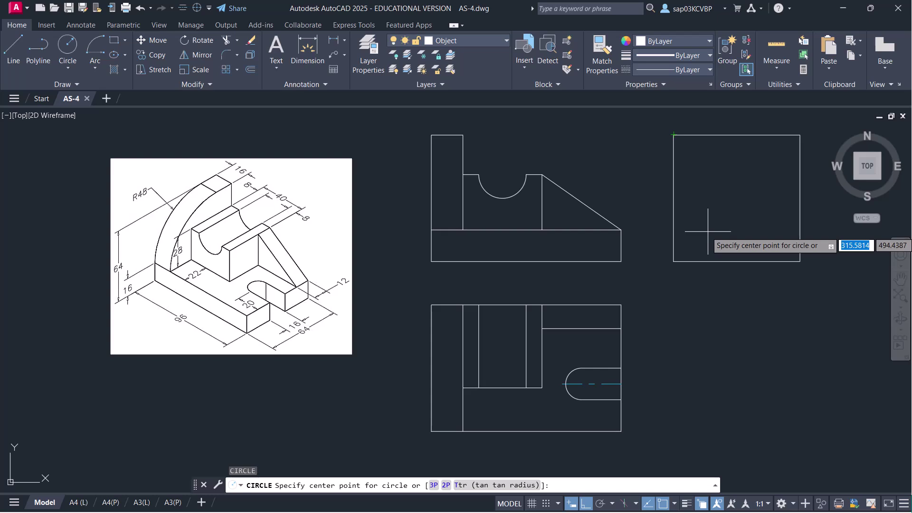
key("Escape")
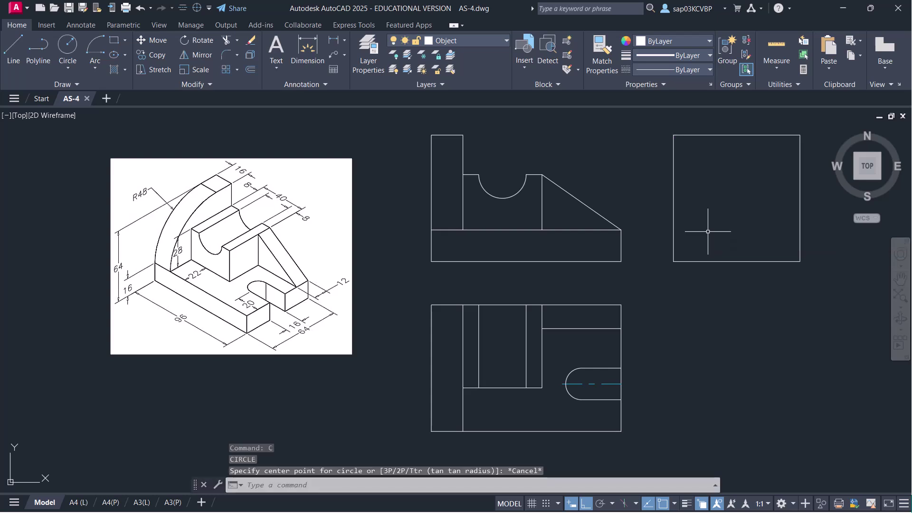
key("Return")
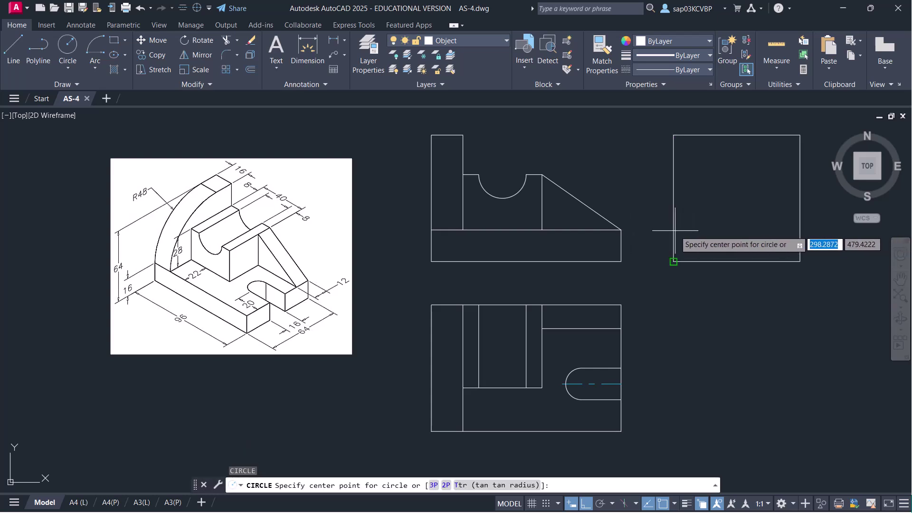
key("Escape")
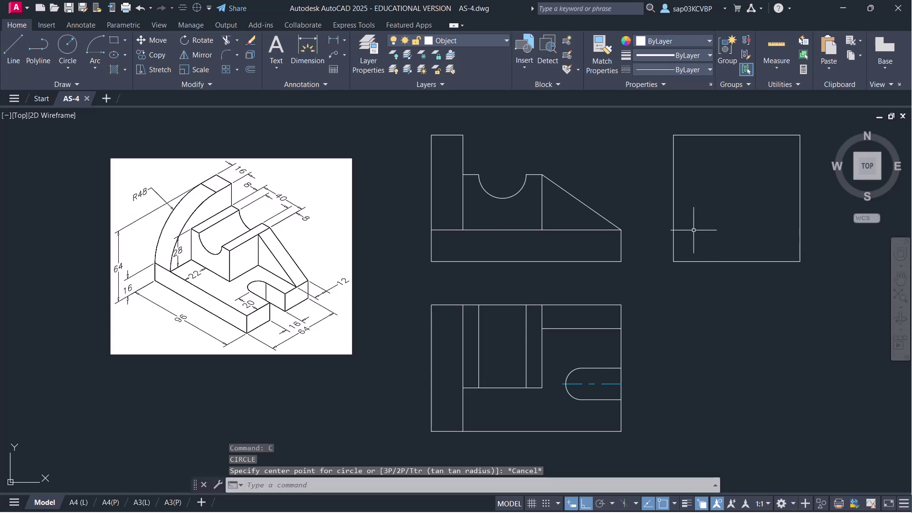
left_click(468, 41)
left_click(455, 125)
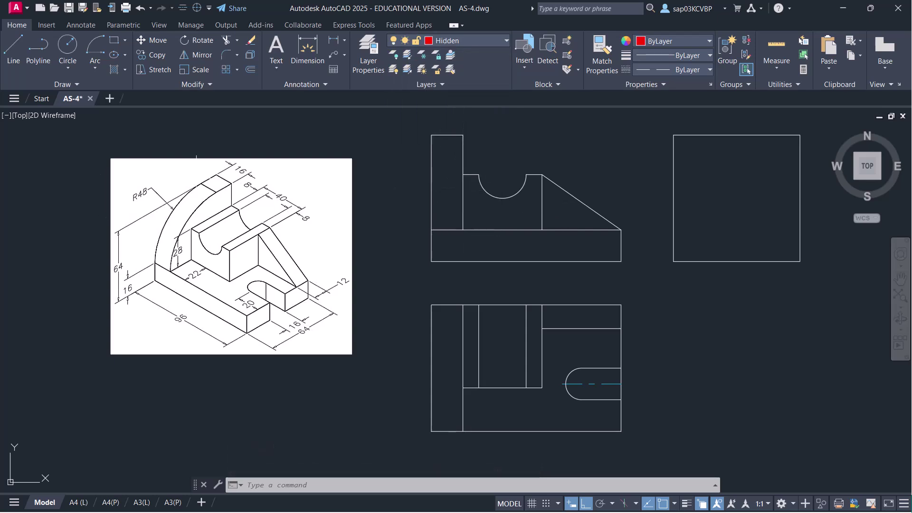
left_click(13, 49)
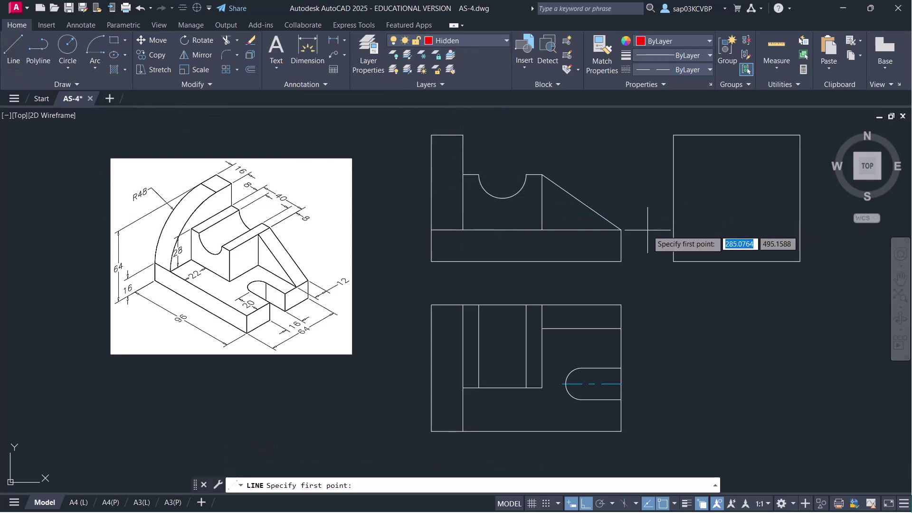
left_click(754, 230)
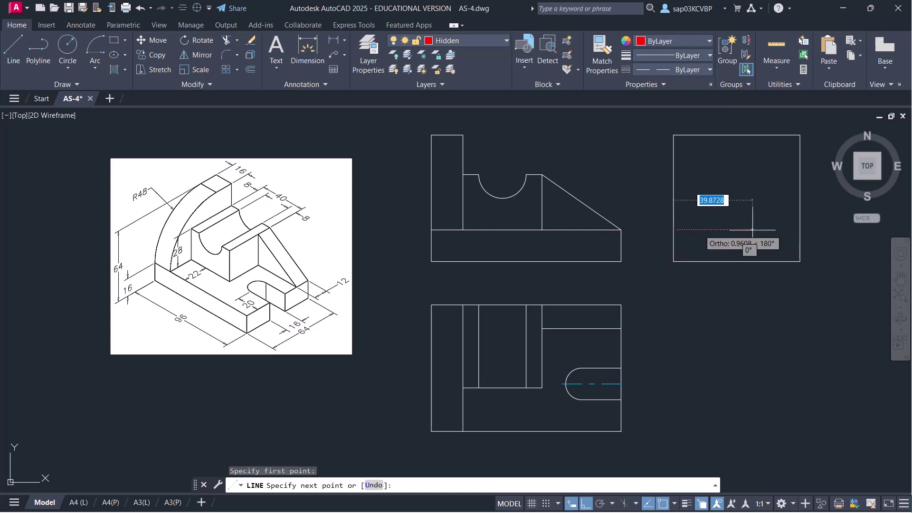
type("64")
key("Return")
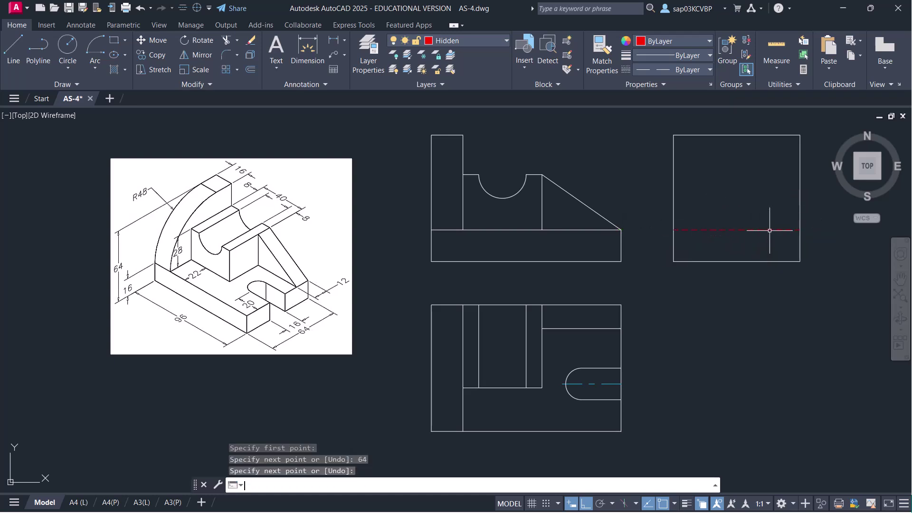
key("Return")
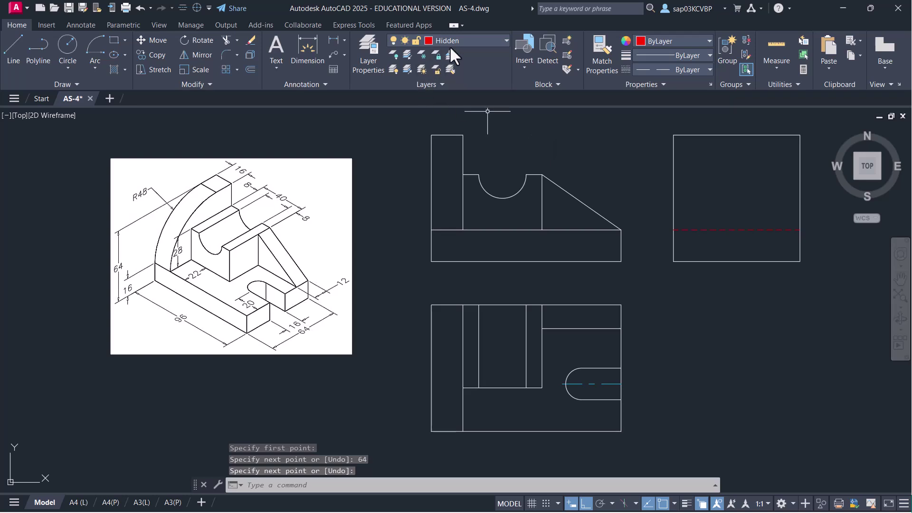
Step: Switch the current layer to Object and then back to Hidden
left_click(454, 41)
left_click(463, 138)
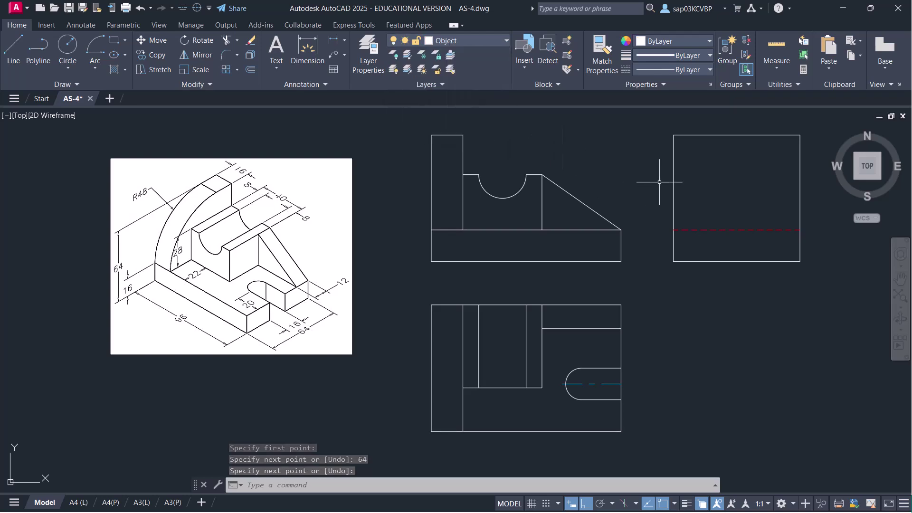
left_click(485, 41)
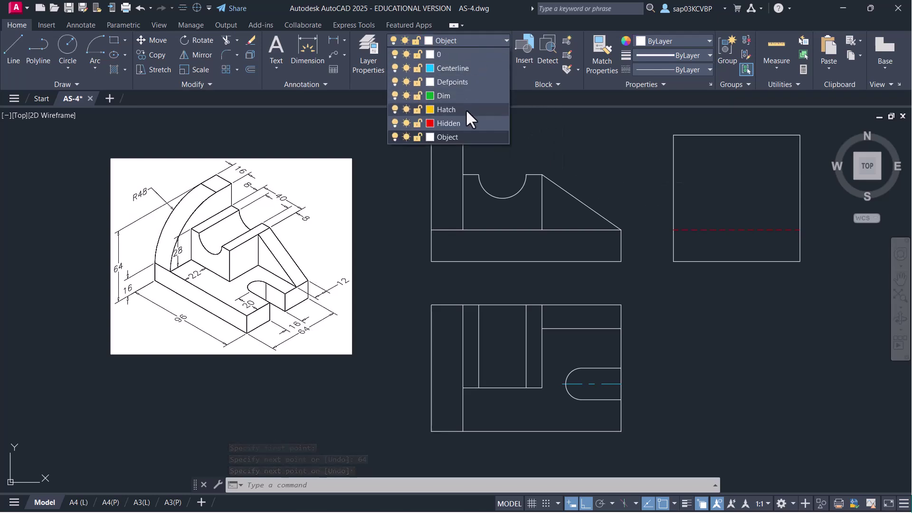
left_click(464, 123)
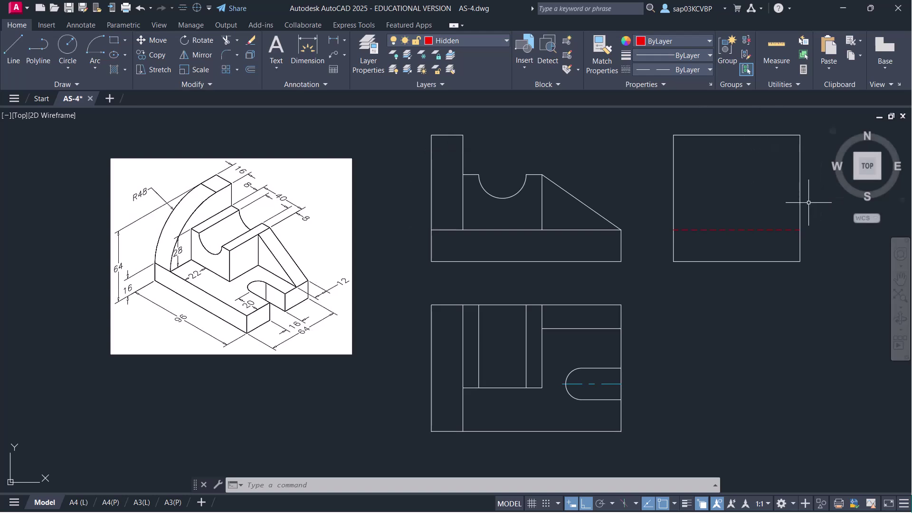
type("c")
key("Return")
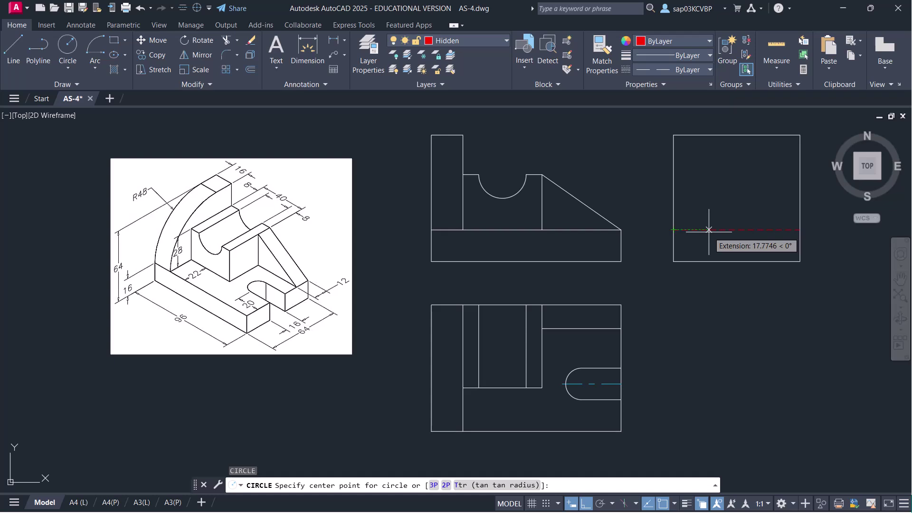
Step: Draw a hidden circle of radius 48 centred 16 units from the tracked point
type("16")
key("Return")
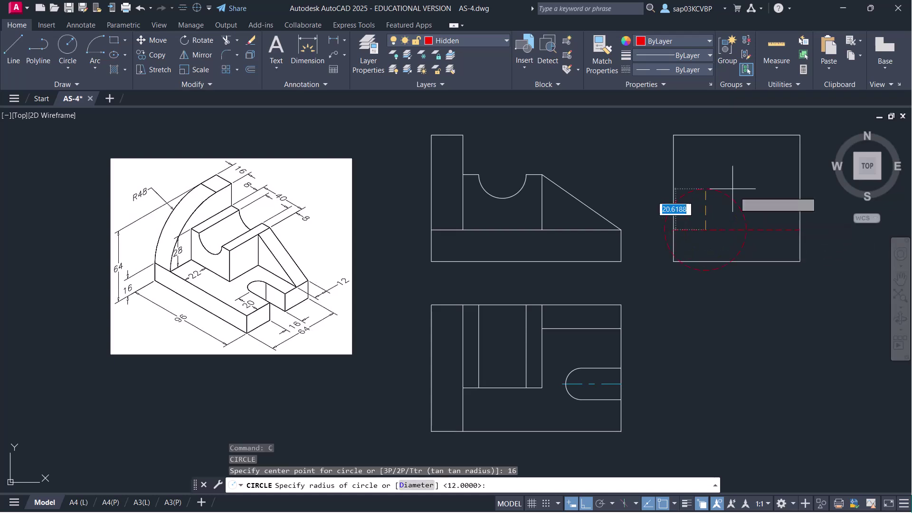
type("4")
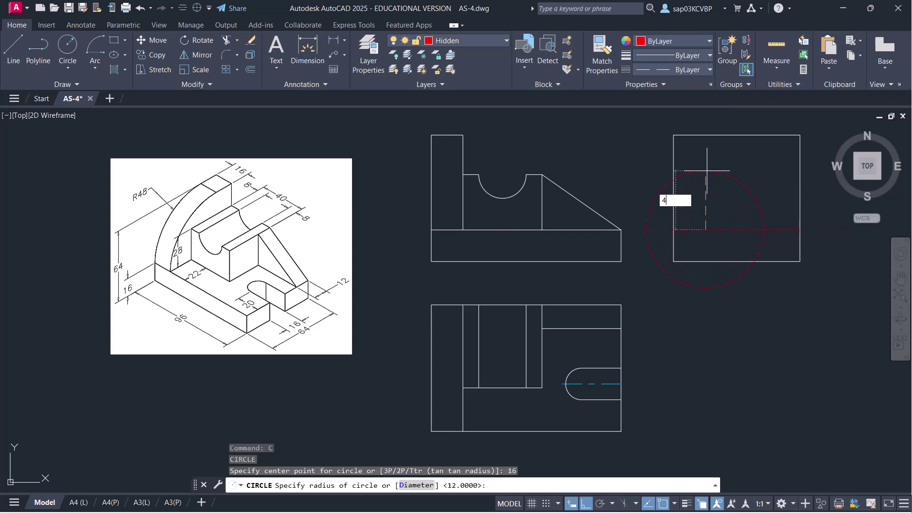
type("8")
key("Return")
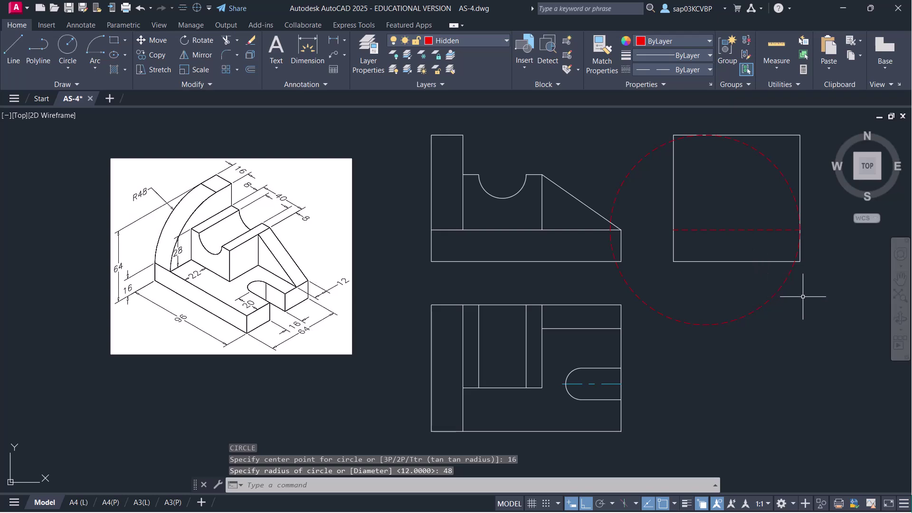
Step: Trim the circle outside the square's left and bottom edges, leaving a quarter arc
type("tr")
key("Return")
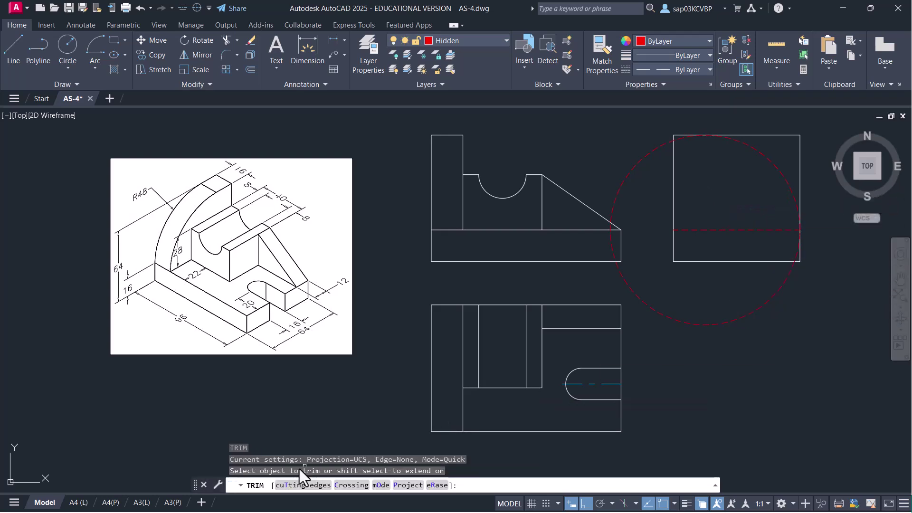
left_click(291, 485)
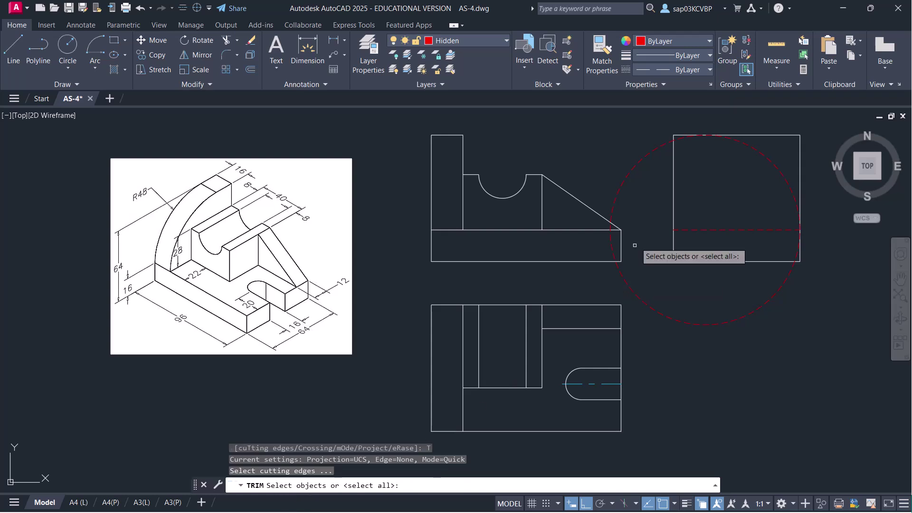
left_click(674, 185)
left_click(767, 260)
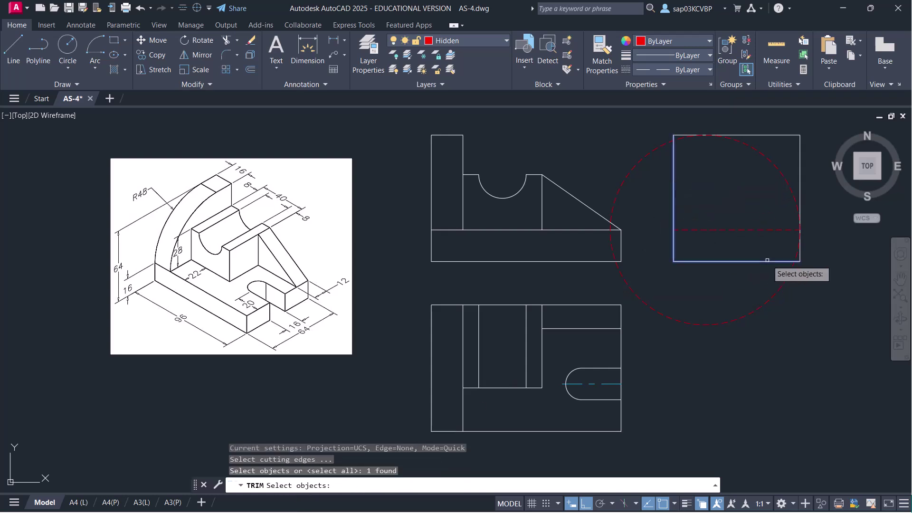
key("Return")
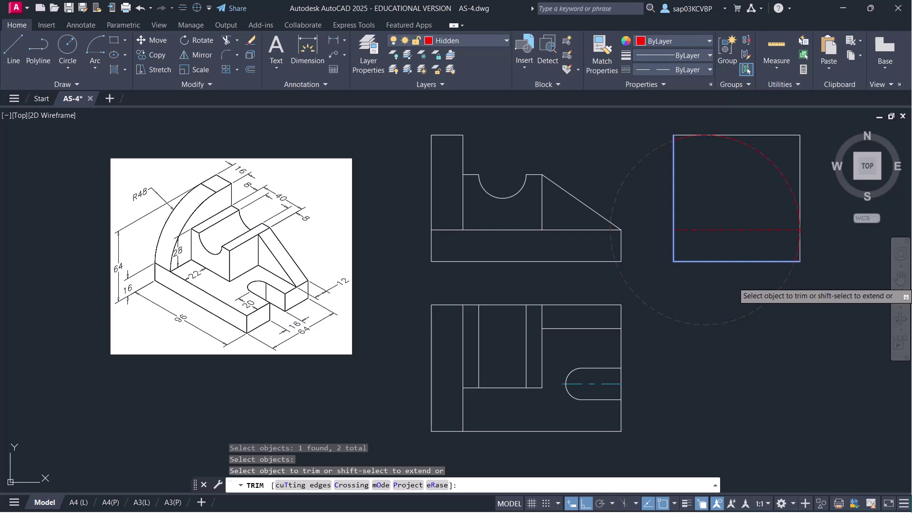
left_click(787, 281)
scroll(708, 151, "up", 6)
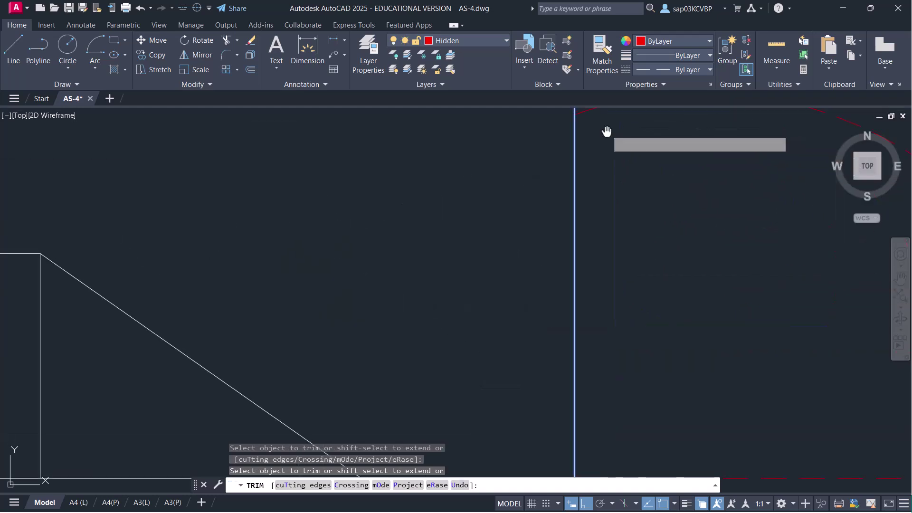
middle_click_drag(604, 130, 602, 254)
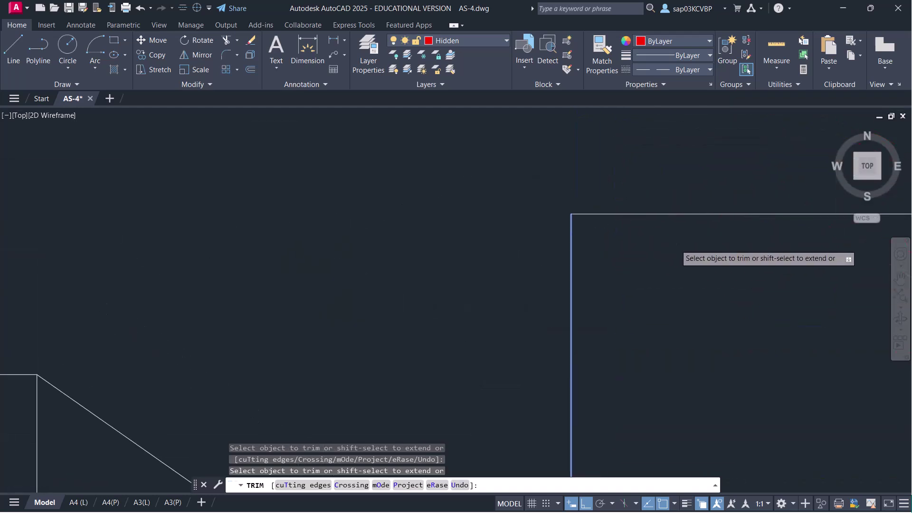
scroll(675, 243, "down", 4)
scroll(714, 295, "down", 2)
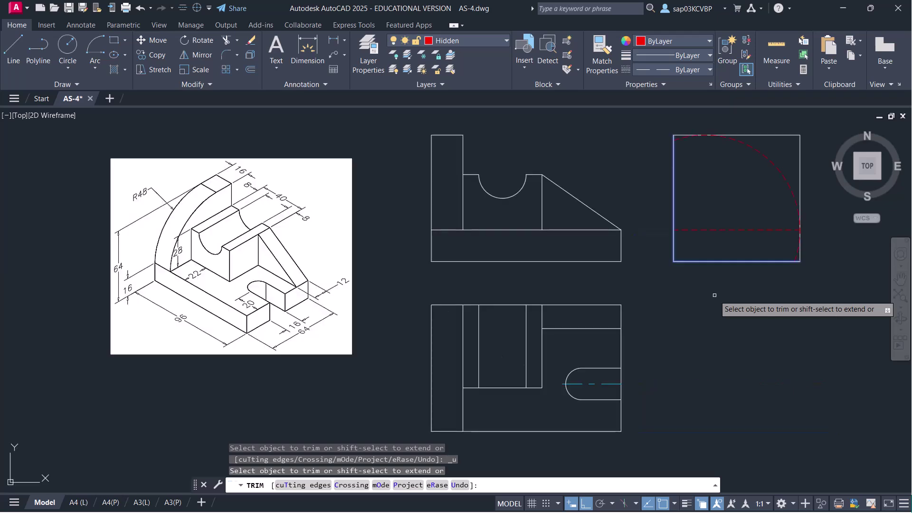
key("Escape")
Step: Trim the red hidden line and the square's right and top edges beyond the arc
type("tr")
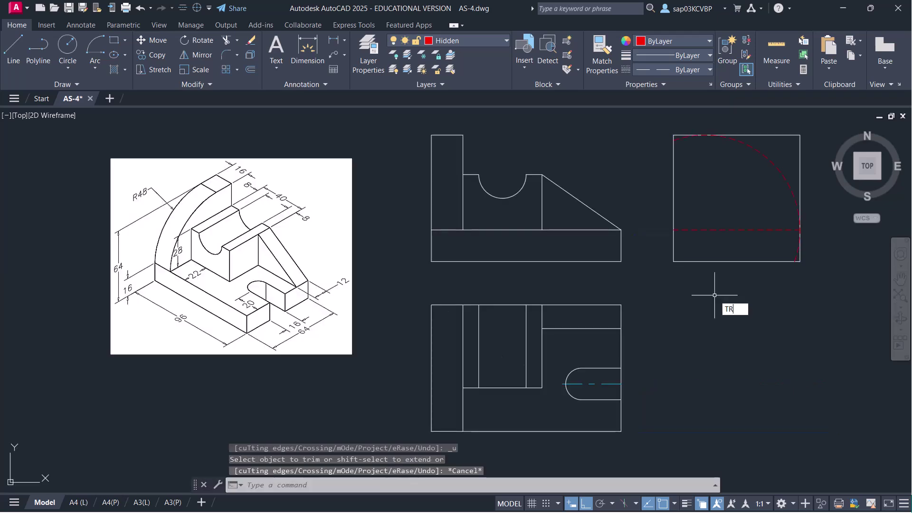
key("Return")
scroll(803, 269, "up", 6)
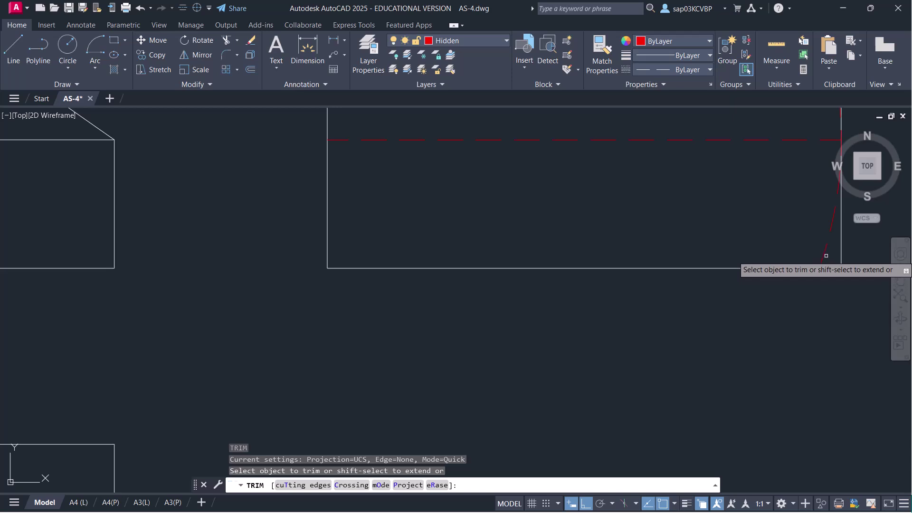
left_click(826, 253)
scroll(727, 204, "down", 2)
middle_click_drag(689, 210, 699, 369)
scroll(685, 285, "down", 2)
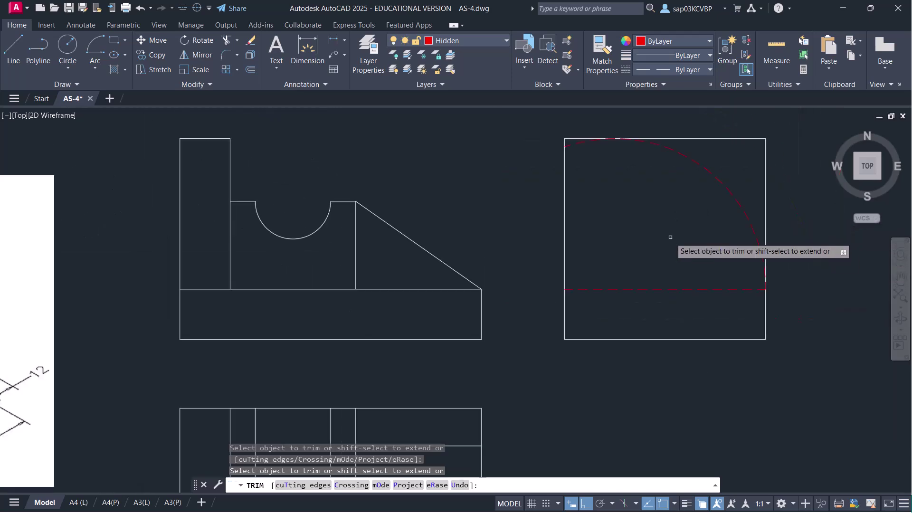
scroll(555, 206, "up", 3)
scroll(541, 203, "up", 2)
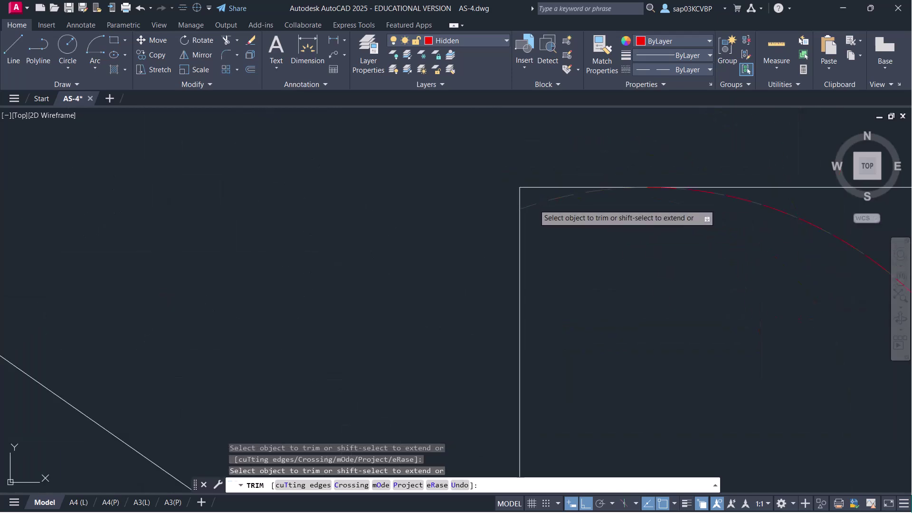
scroll(637, 237, "down", 5)
middle_click_drag(646, 259, 630, 257)
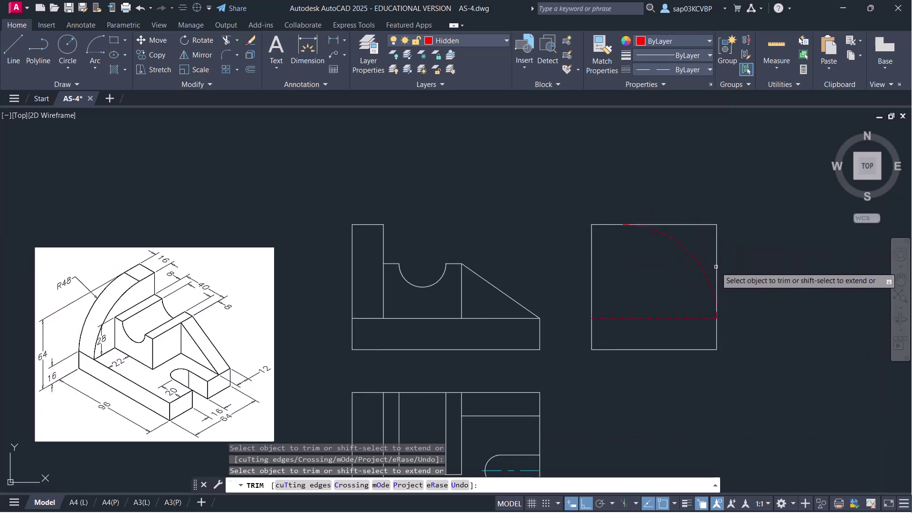
left_click(716, 256)
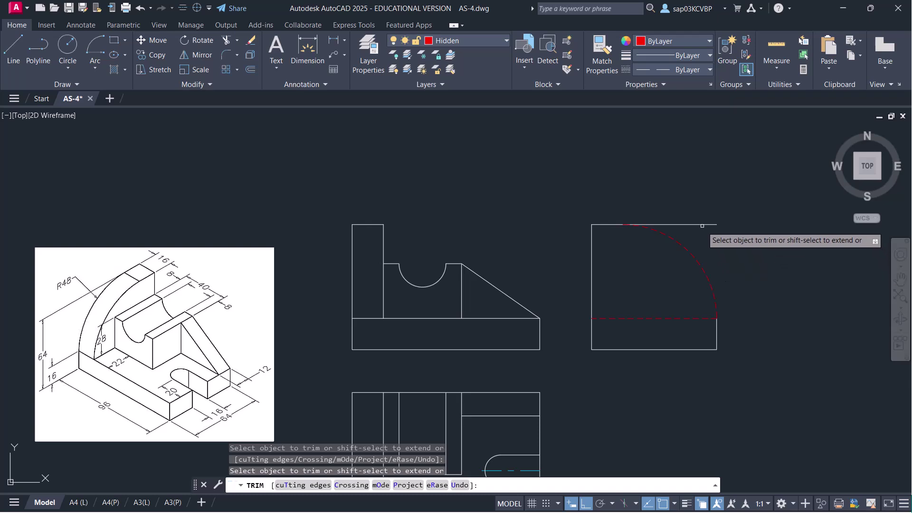
left_click(708, 224)
key("Escape")
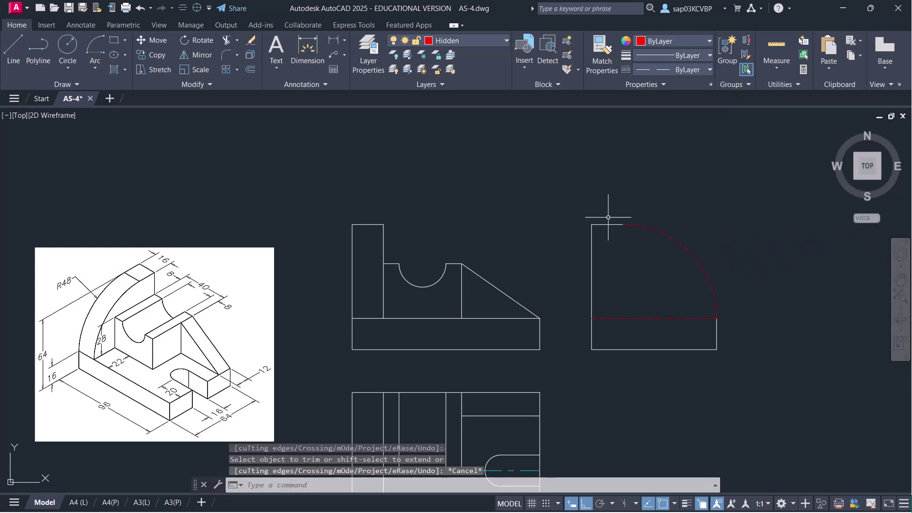
Step: Move the dashed quarter arc in the right view onto the Object layer
left_click(723, 226)
left_click(654, 290)
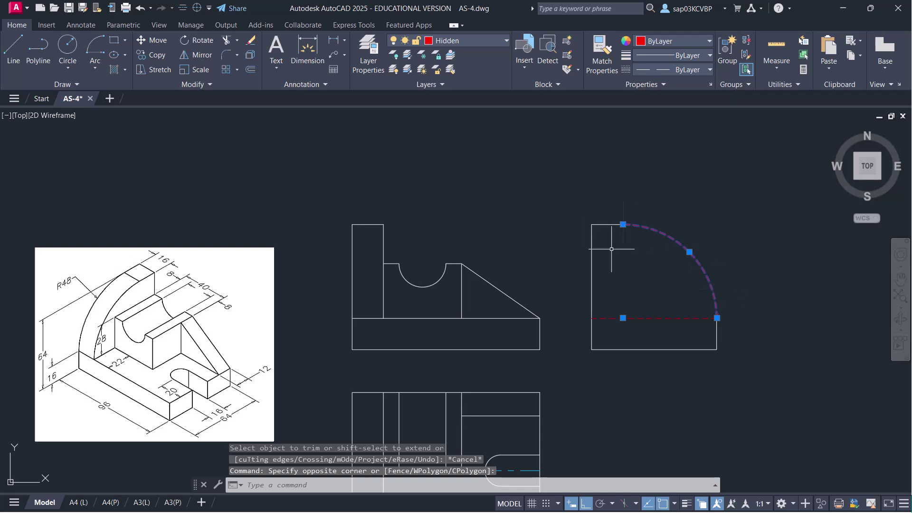
left_click(481, 40)
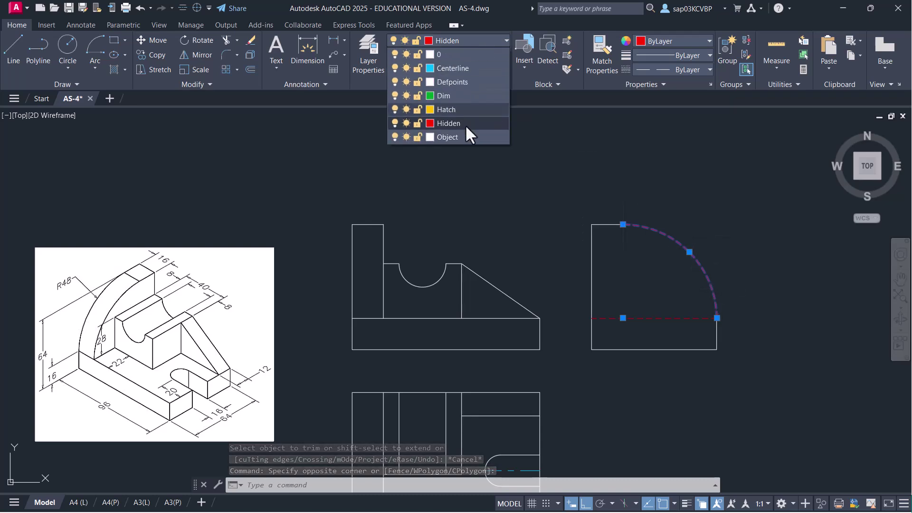
left_click(464, 136)
key("Escape")
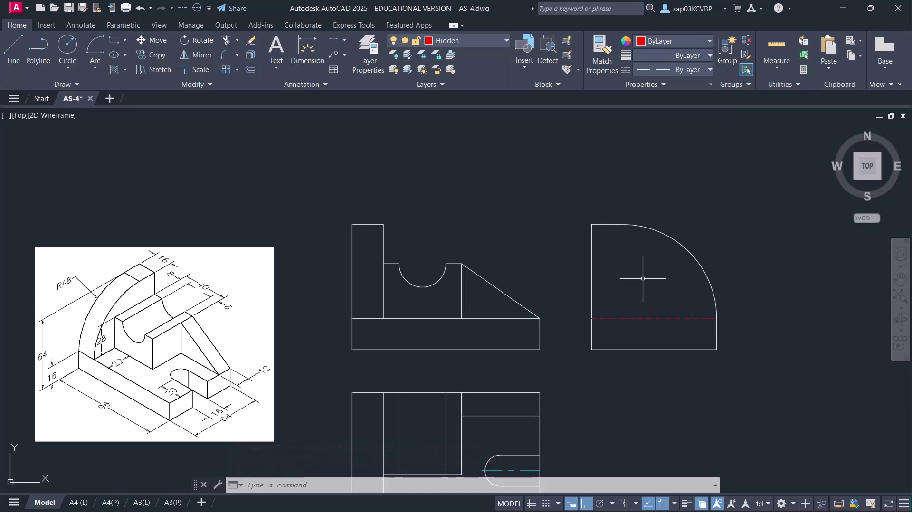
middle_click_drag(419, 418, 422, 387)
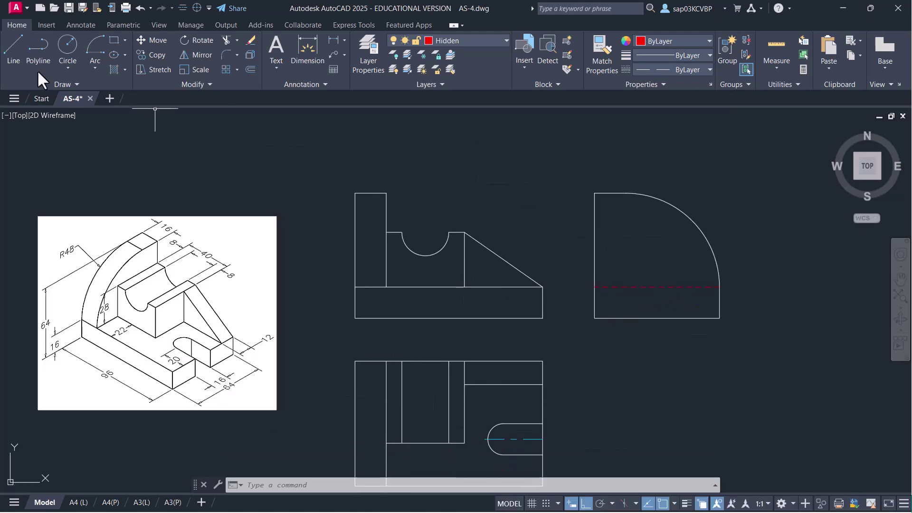
Step: Draw a 42-unit horizontal then 28-unit vertical hidden line from the right view's left edge
left_click(13, 50)
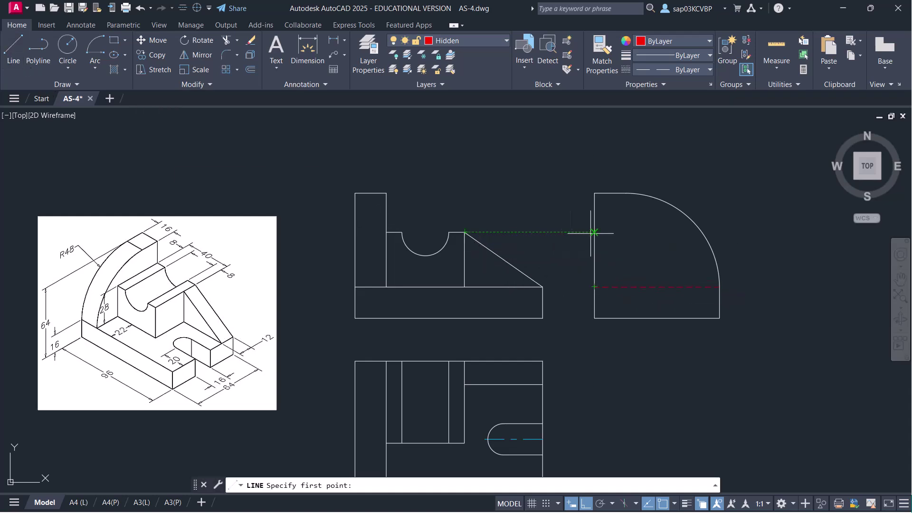
left_click(594, 232)
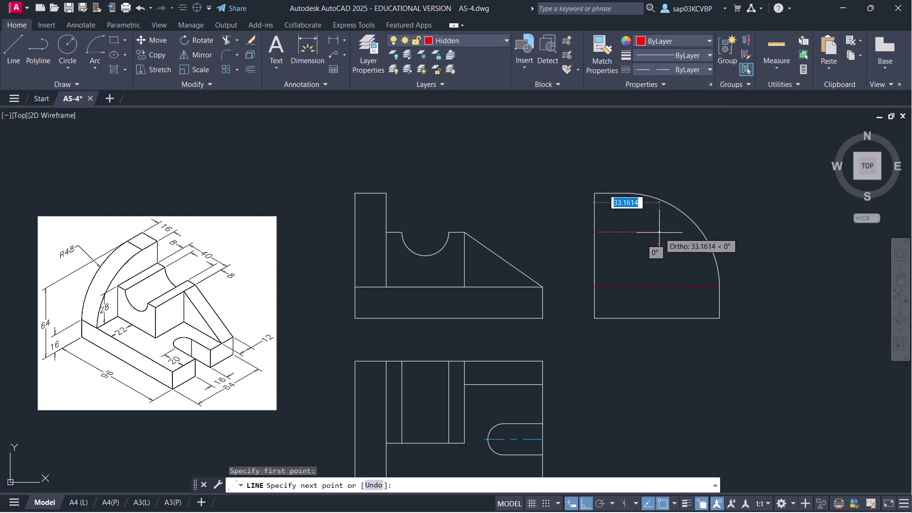
type("42")
key("Return")
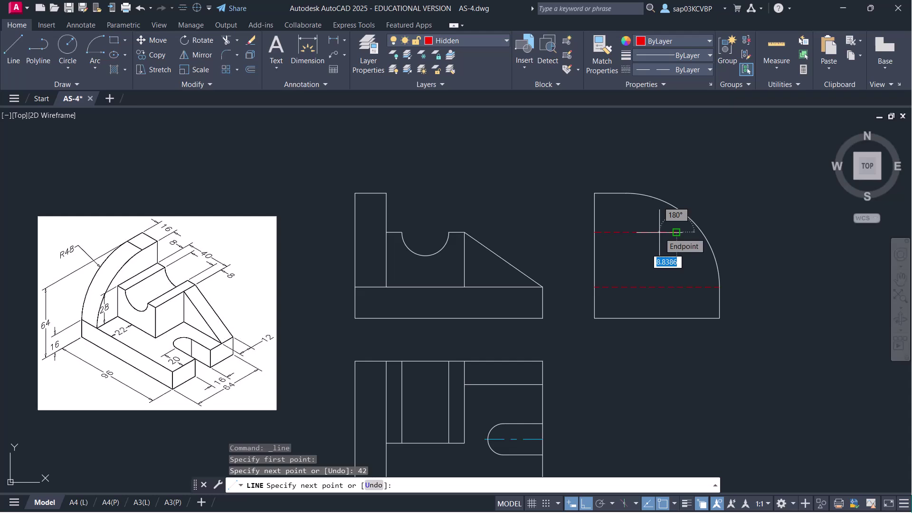
type("28")
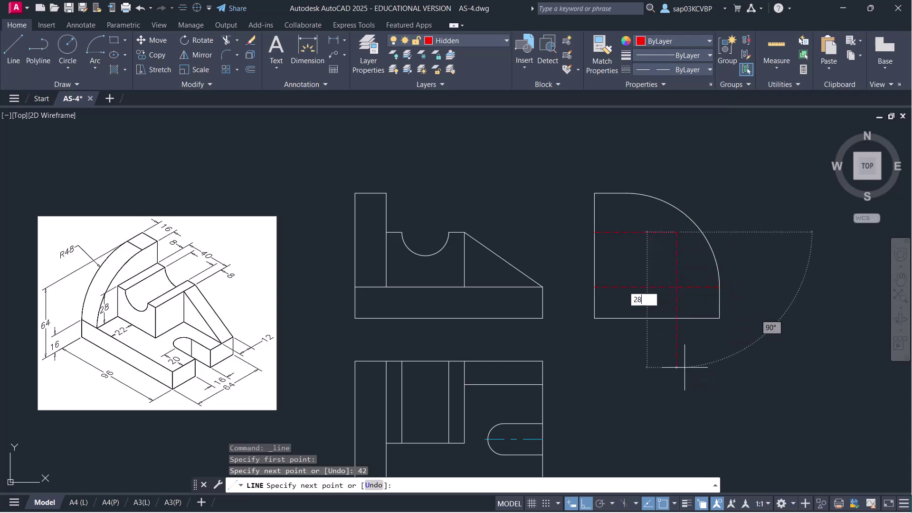
key("Return")
key("Return")
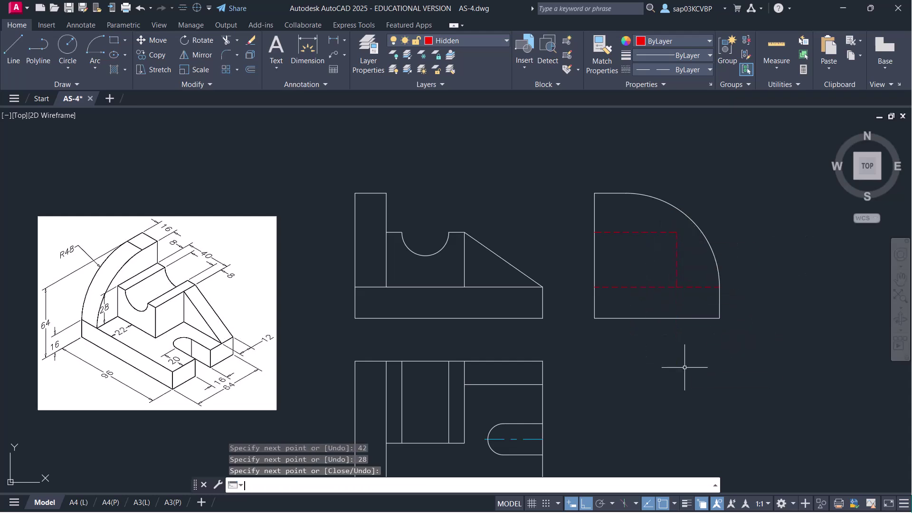
Step: Draw the groove-bottom hidden line from the left edge to the hidden vertical edge
left_click(19, 64)
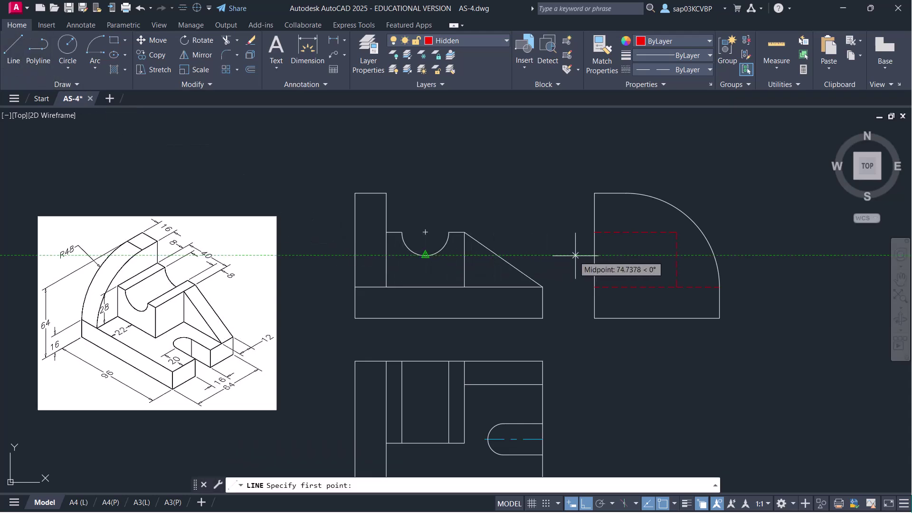
left_click(594, 255)
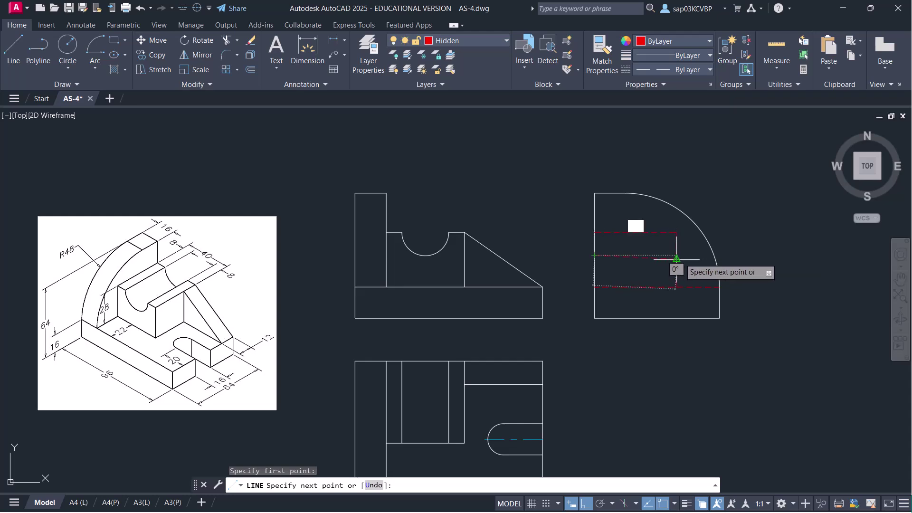
scroll(676, 260, "up", 5)
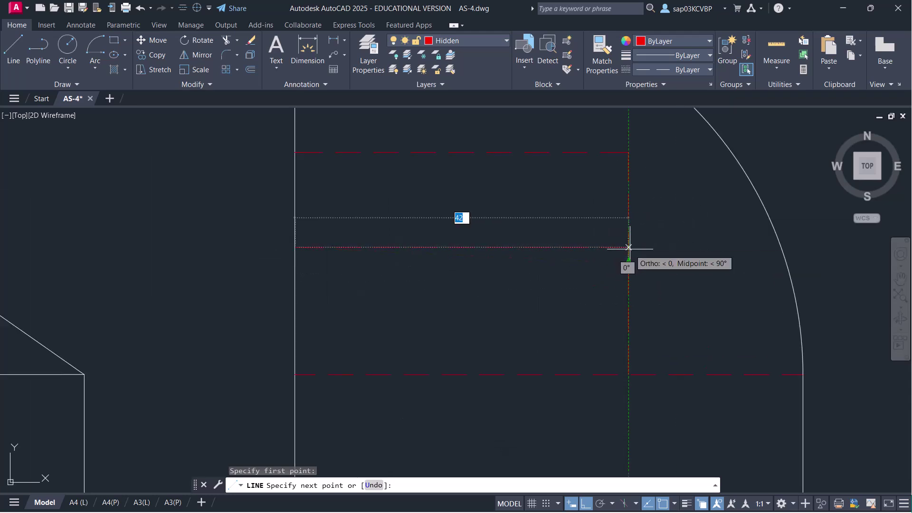
left_click(628, 247)
key("Return")
scroll(662, 234, "down", 3)
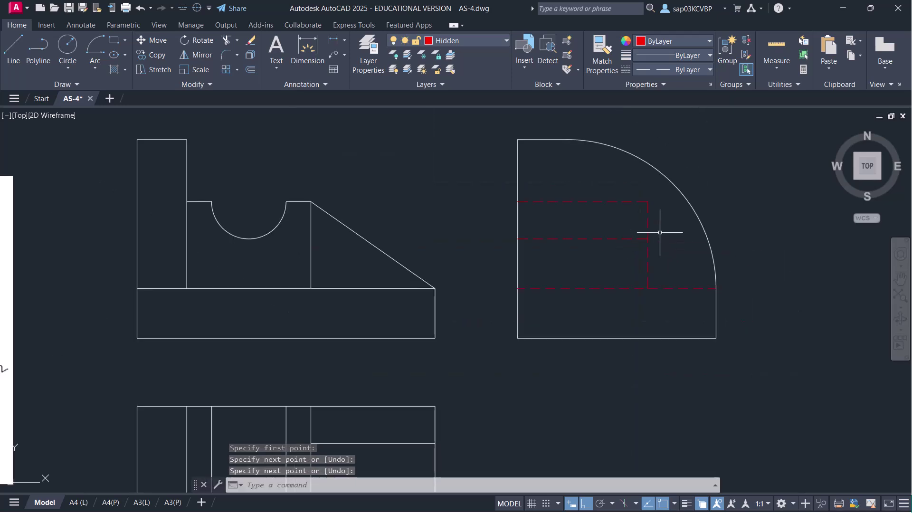
scroll(596, 301, "down", 2)
middle_click_drag(595, 301, 648, 279)
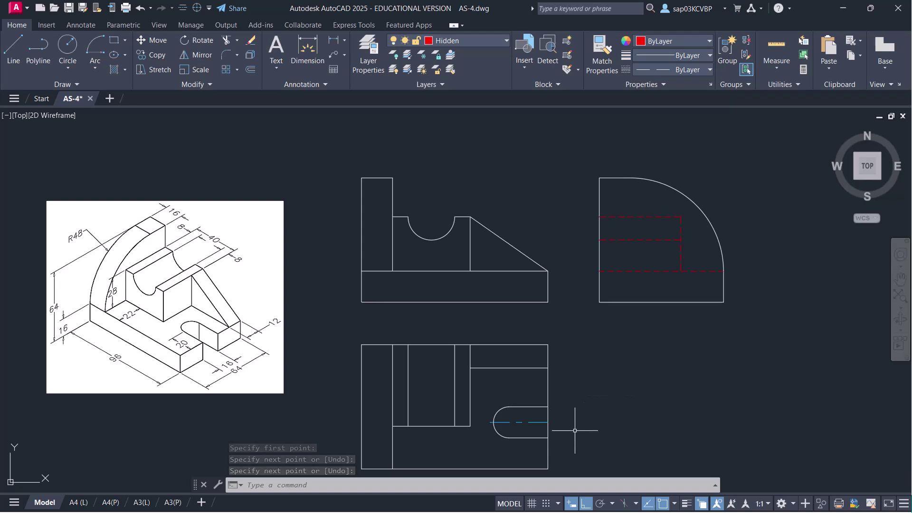
middle_click_drag(569, 415, 559, 371)
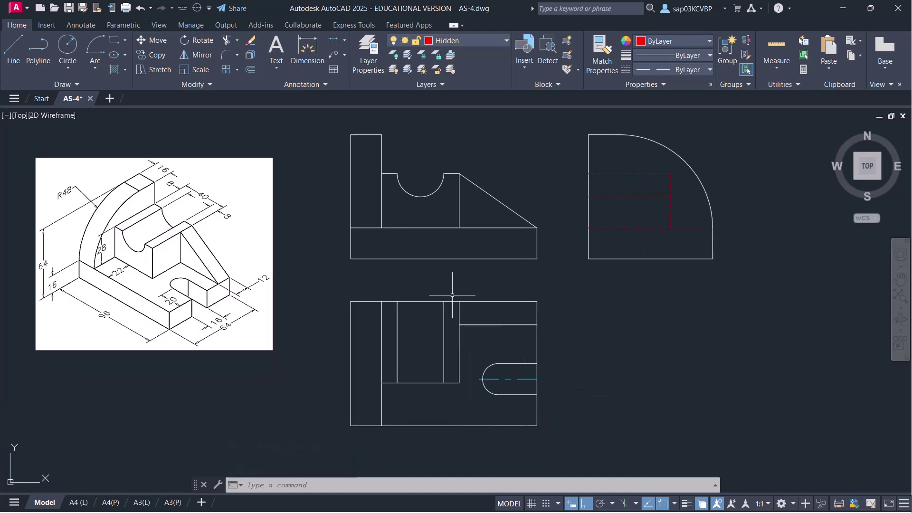
Step: Check the 24-unit distance with a temporary linear dimension, then delete it
left_click(334, 40)
left_click(537, 379)
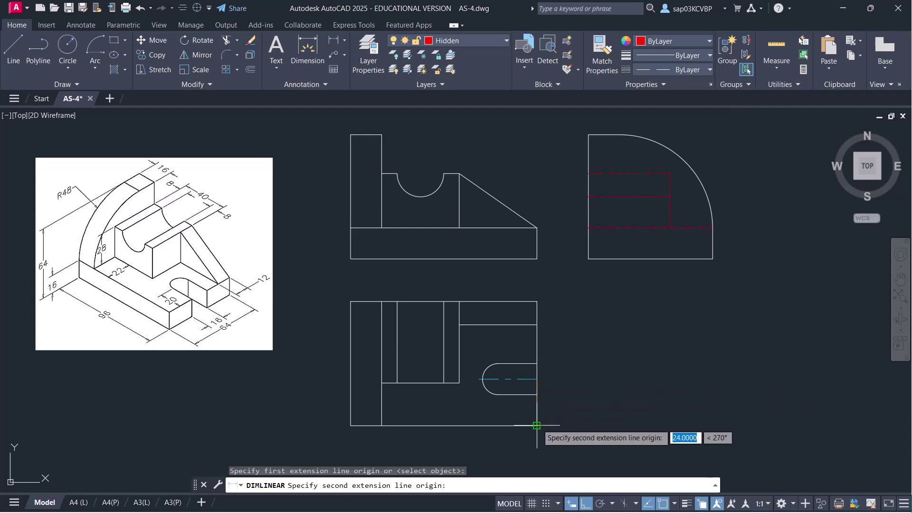
left_click(537, 426)
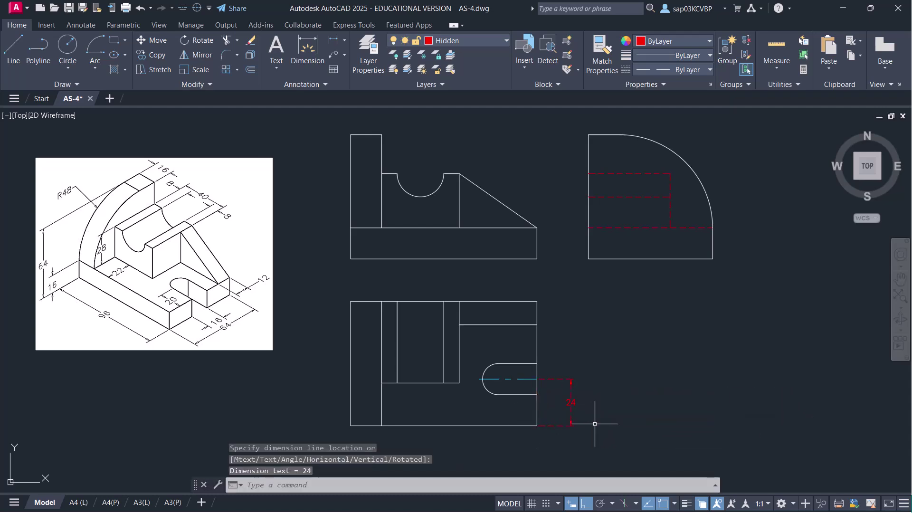
double_click(595, 424)
left_click(562, 361)
key("Delete")
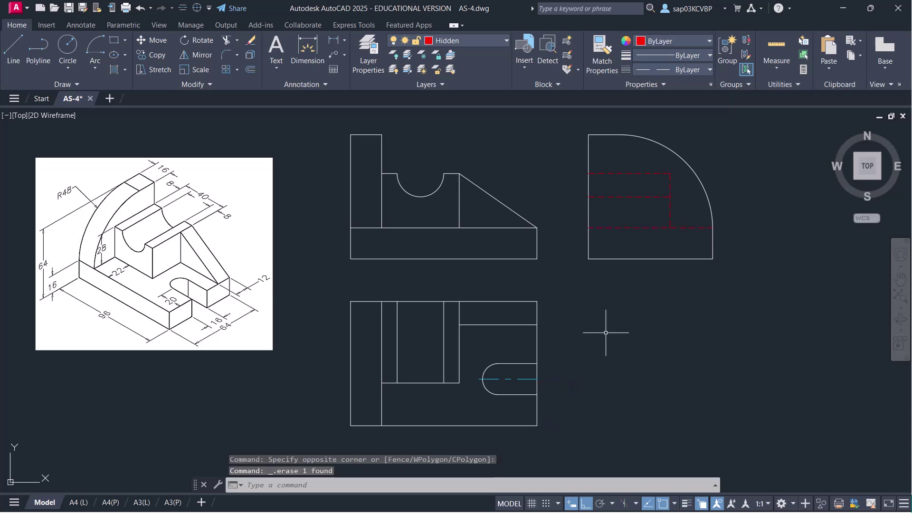
Step: On the Centerline layer, draw a vertical centreline 24 units in from the corner
left_click(454, 40)
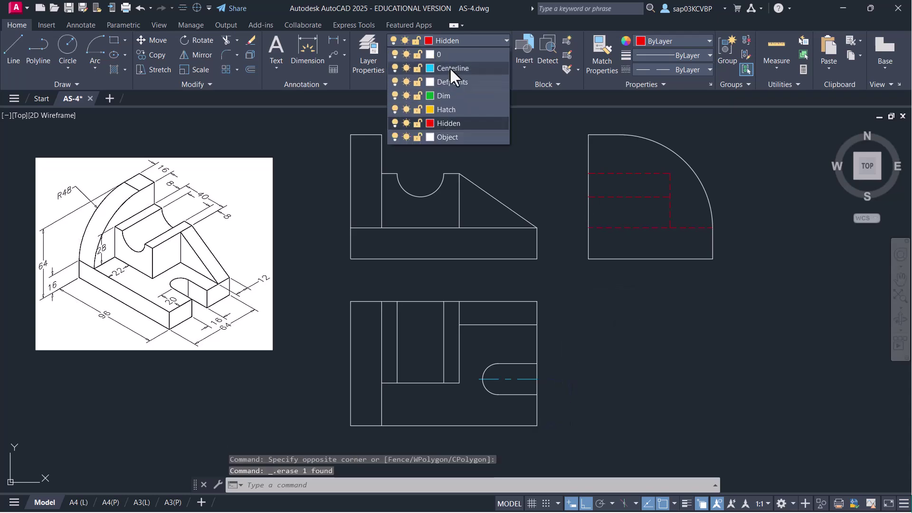
left_click(452, 68)
left_click(9, 48)
scroll(664, 301, "up", 2)
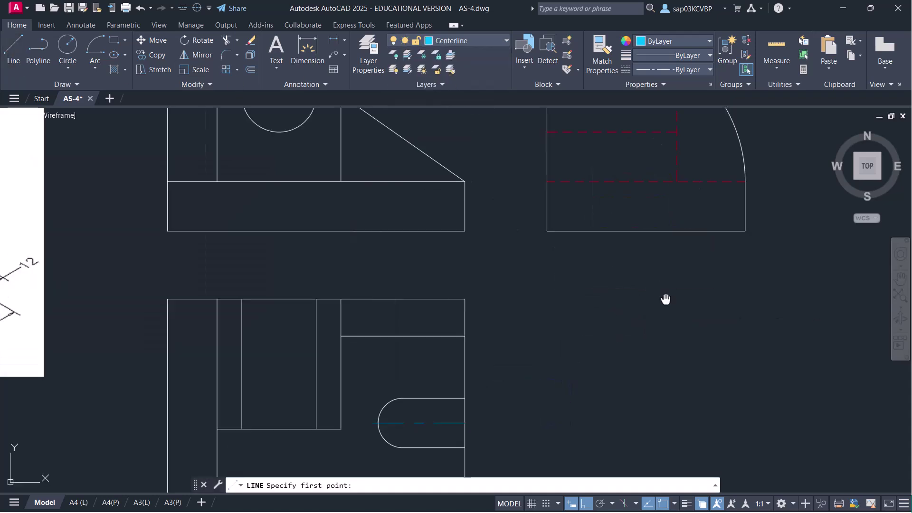
scroll(652, 326, "down", 2)
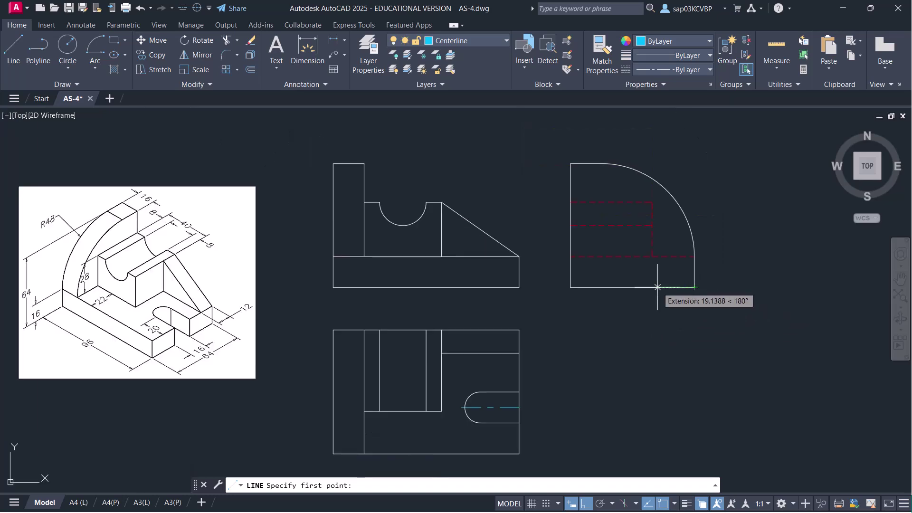
type("24")
key("Return")
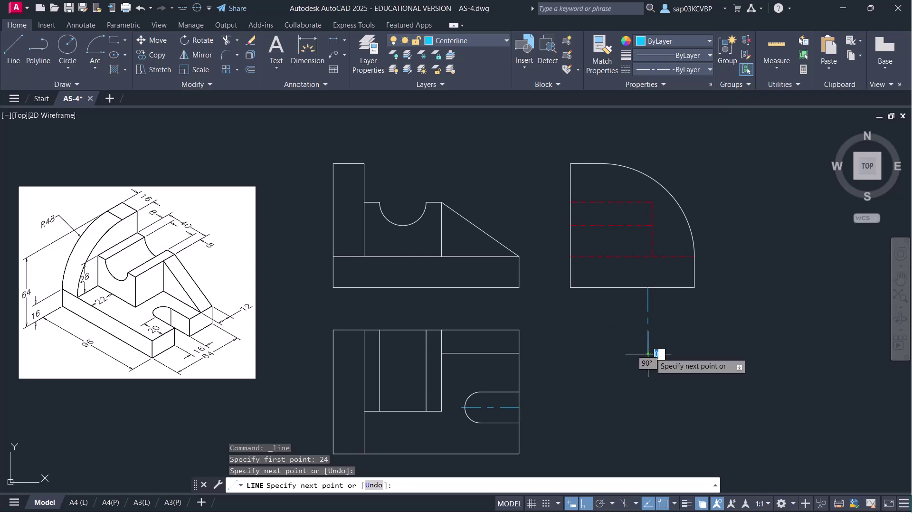
key("Return")
Step: Select the new centreline for a move, then cancel, leaving it in place
key("Return")
left_click(672, 315)
left_click(627, 342)
key("Return")
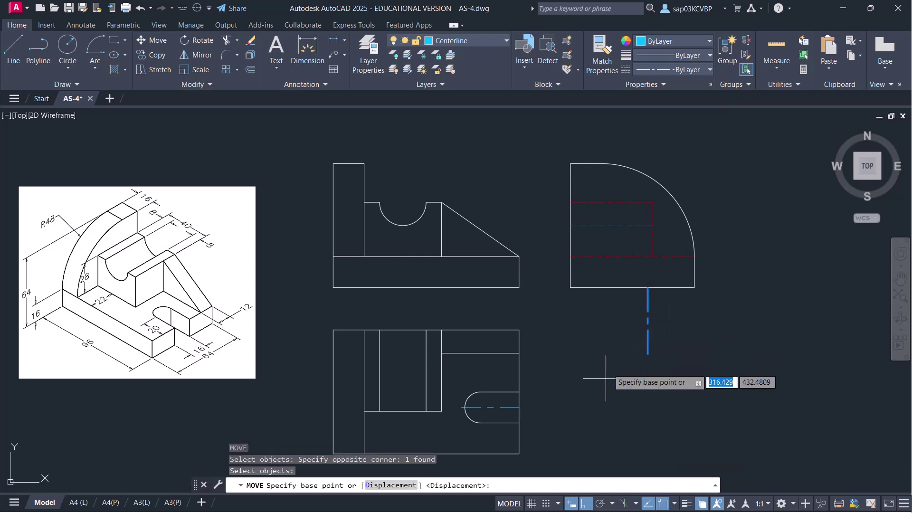
left_click(602, 379)
key("Escape")
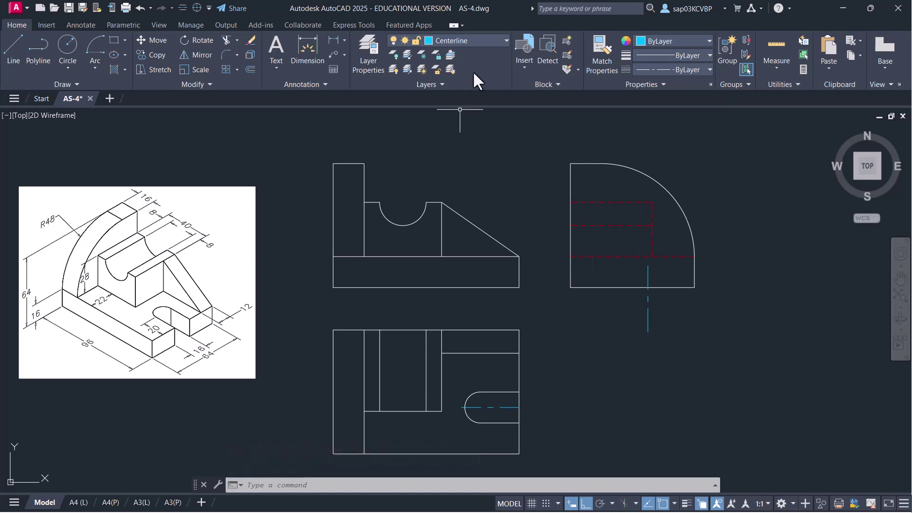
Step: On the Hidden layer, offset the side view's centreline 8 units to each side
left_click(479, 41)
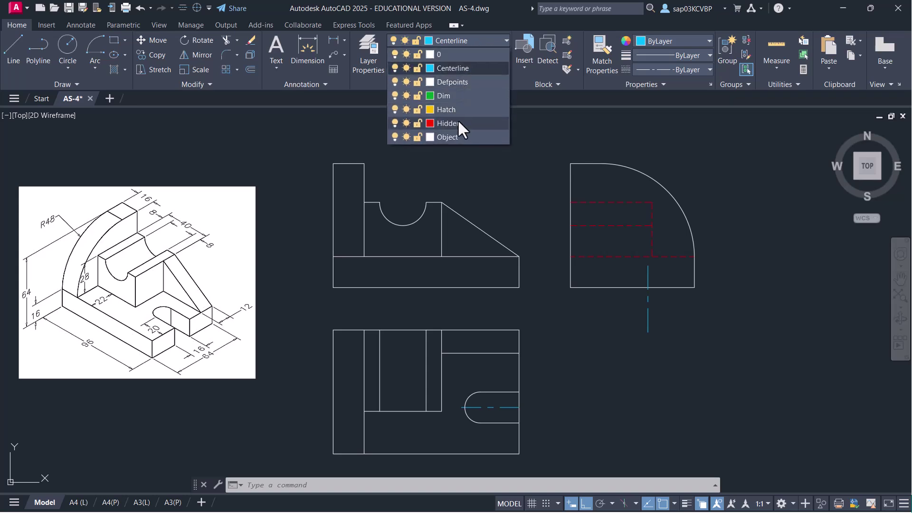
left_click(458, 126)
key("Return")
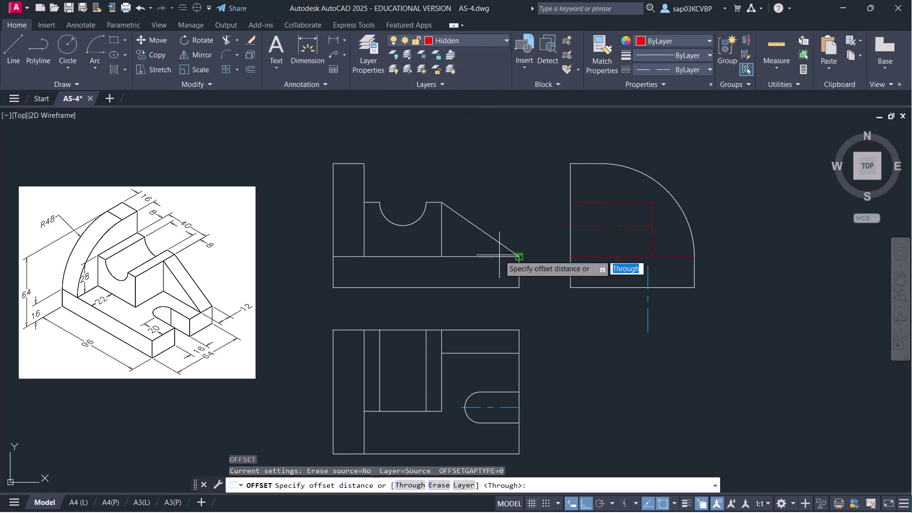
type("8")
key("Return")
scroll(640, 276, "up", 2)
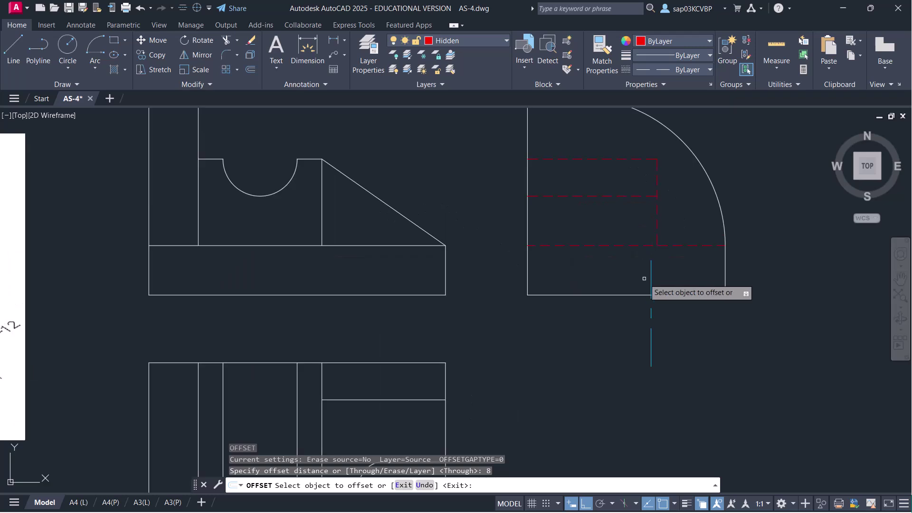
left_click(651, 276)
left_click(662, 261)
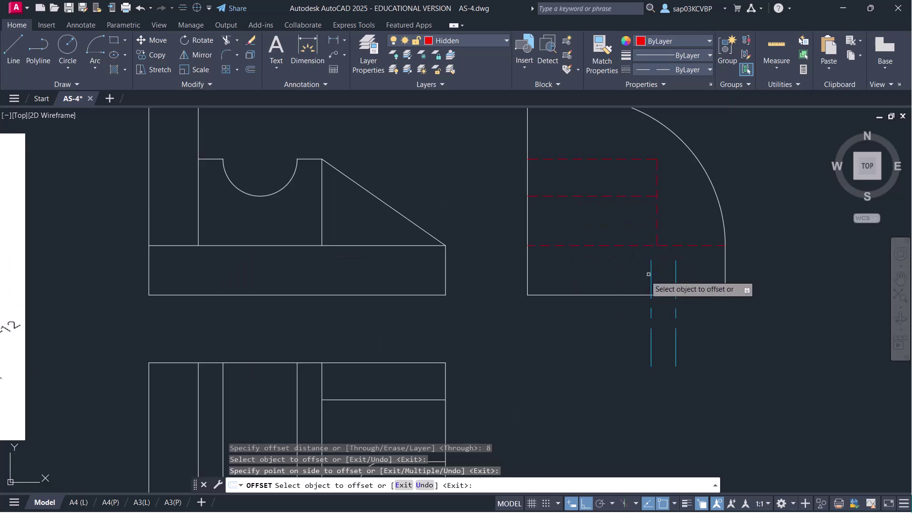
left_click(650, 274)
left_click(609, 273)
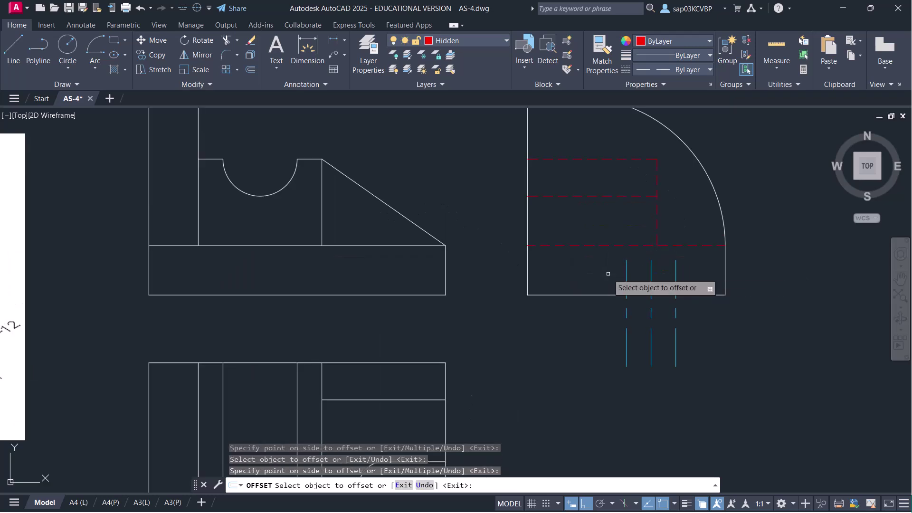
key("Escape")
Step: Move the two lines flanking the centreline onto the Hidden layer
left_click(633, 269)
left_click(605, 281)
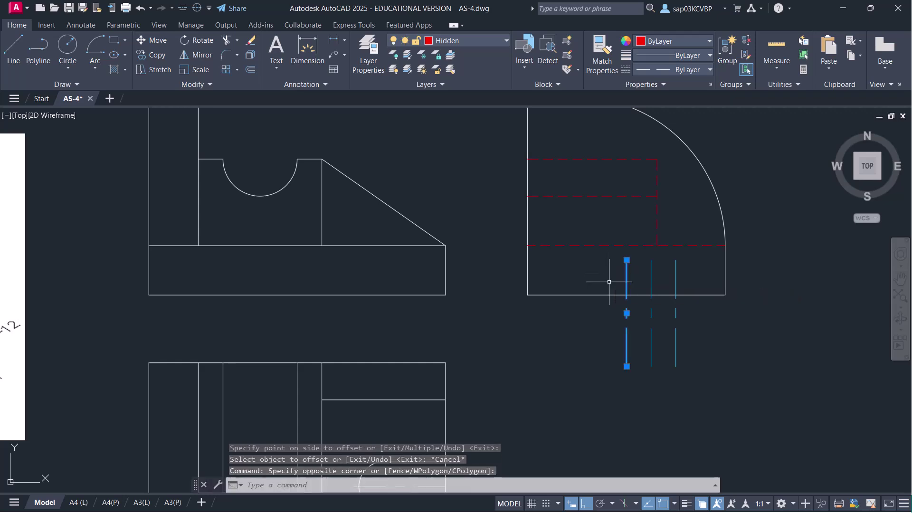
left_click(679, 274)
left_click(661, 281)
left_click(471, 40)
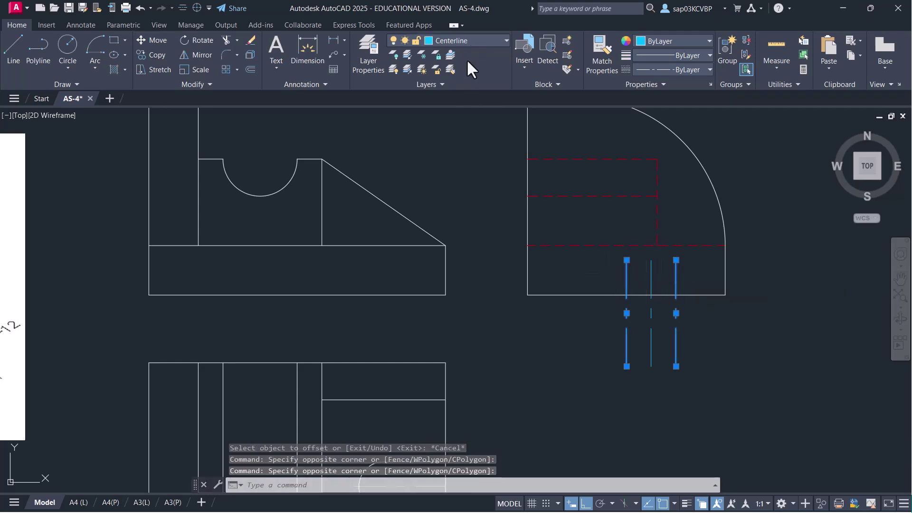
left_click(458, 124)
key("Escape")
key("Escape")
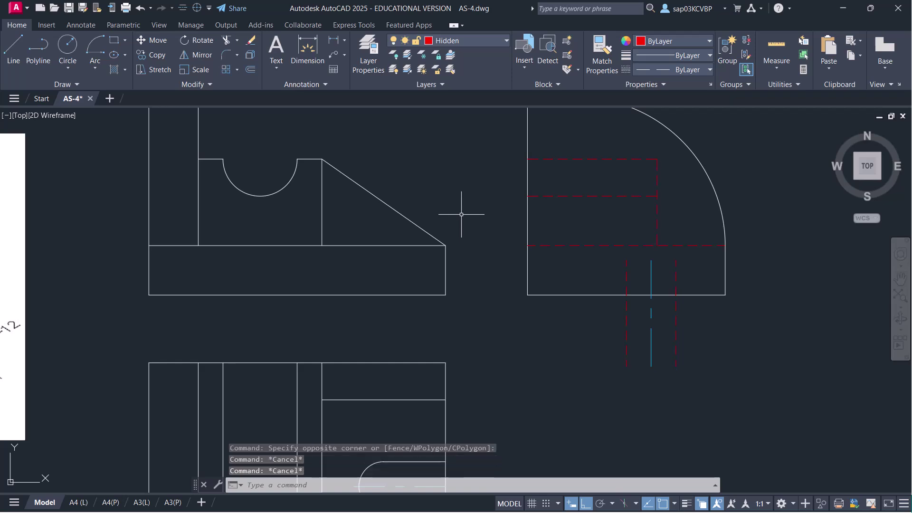
Step: Extend the left hidden line and trim the right one at the side view's bottom edge
type("ex")
key("Return")
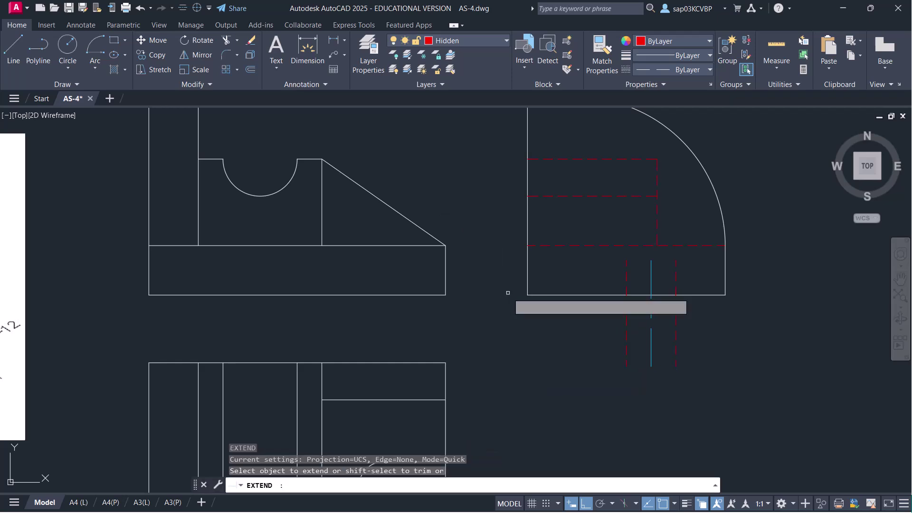
left_click(626, 265)
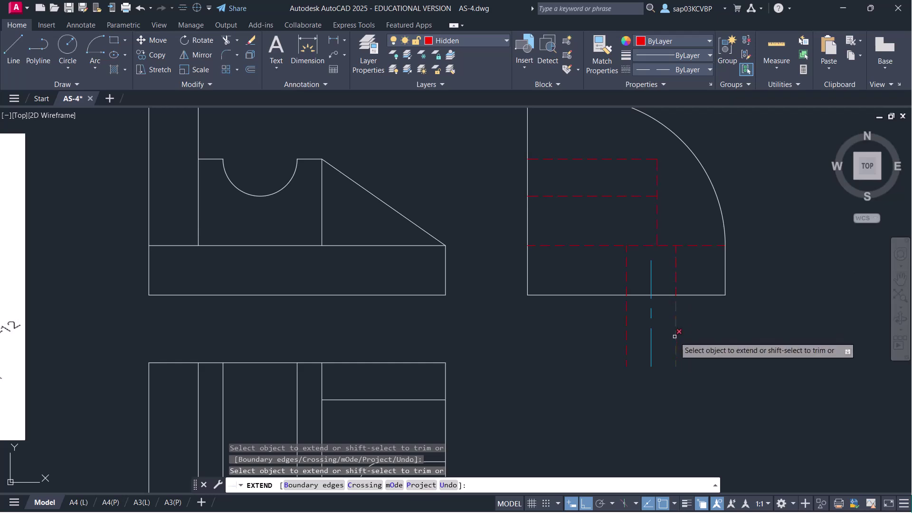
left_click(674, 333, "shift")
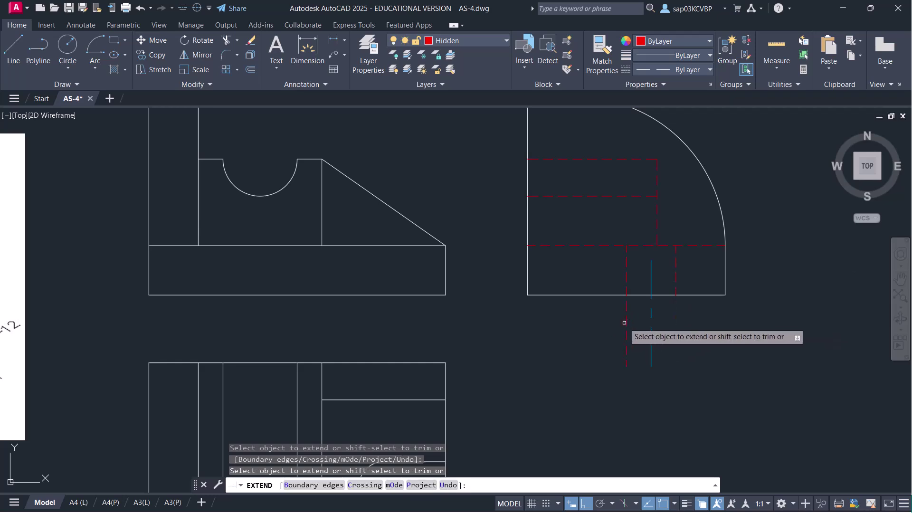
scroll(562, 261, "down", 2)
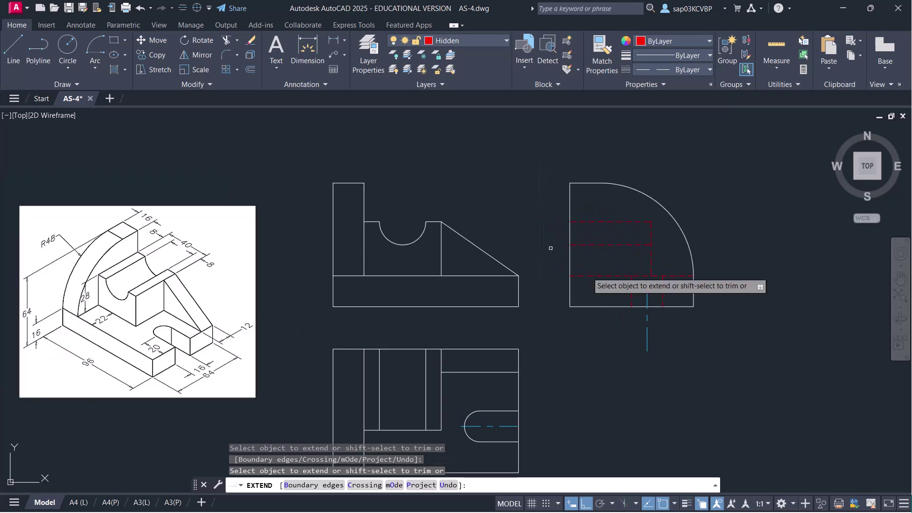
right_click(525, 185)
left_click(536, 192)
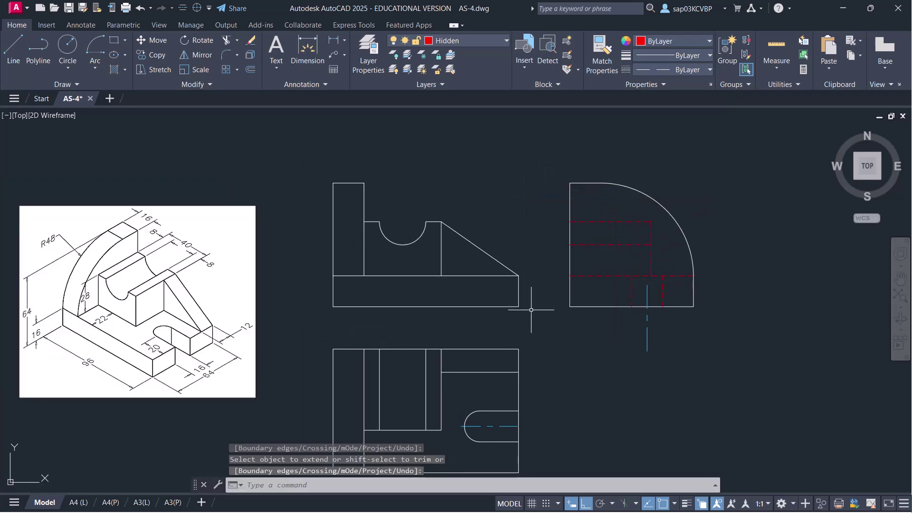
middle_click_drag(531, 310, 560, 280)
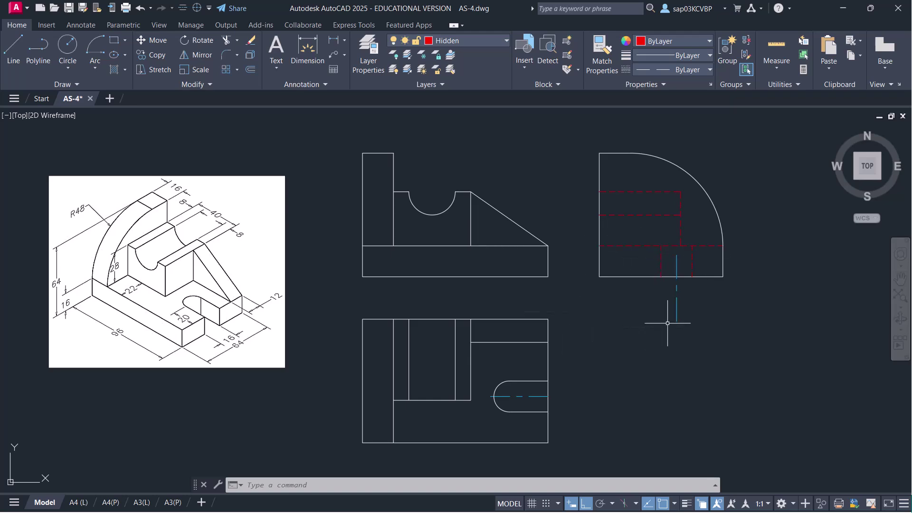
Step: Grip-stretch the side view's centreline end to just past the outline and save
scroll(688, 306, "up", 2)
left_click_drag(689, 305, 656, 311)
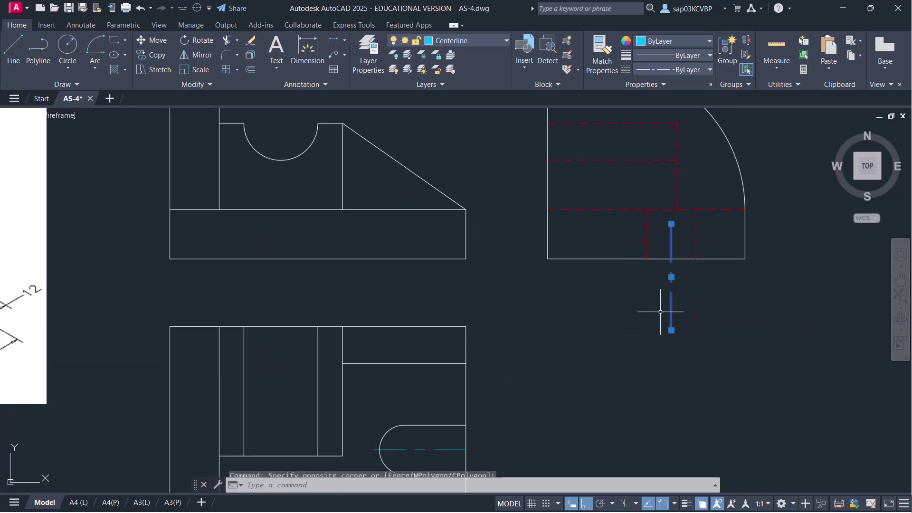
scroll(677, 230, "up", 3)
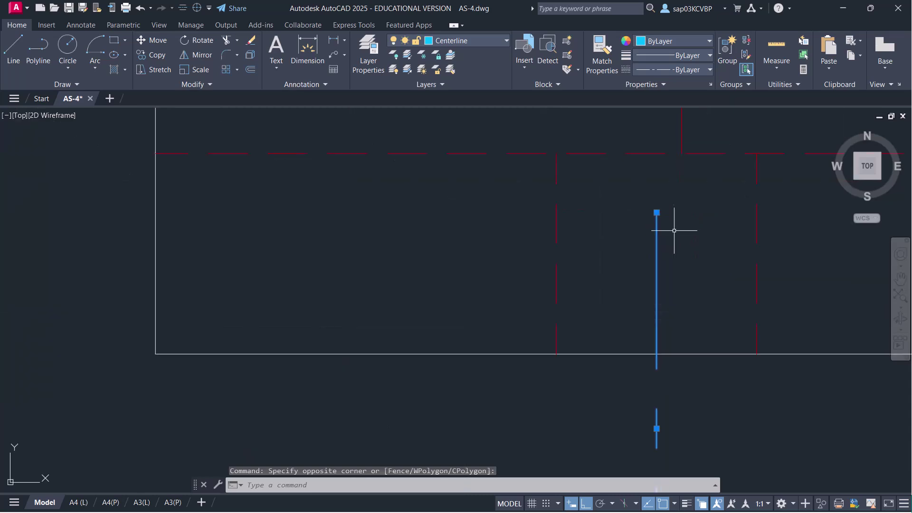
left_click(657, 213)
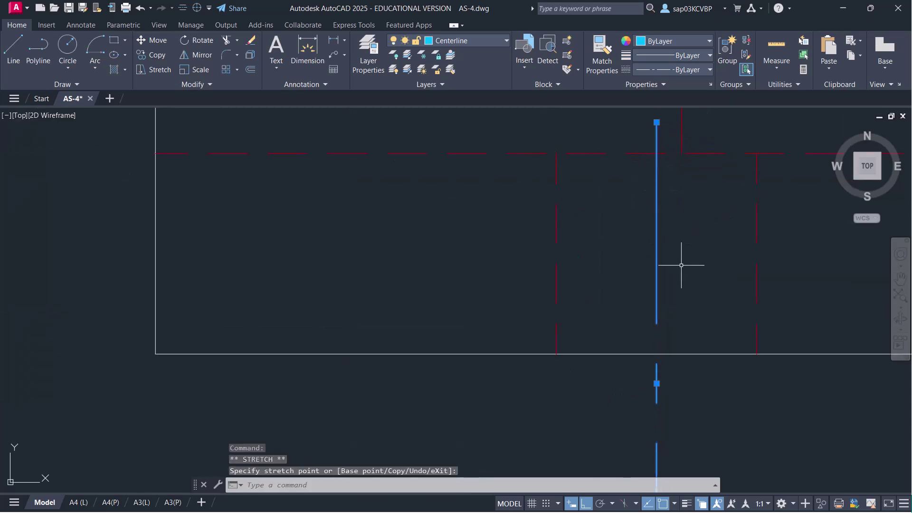
scroll(681, 265, "down", 3)
scroll(672, 351, "up", 3)
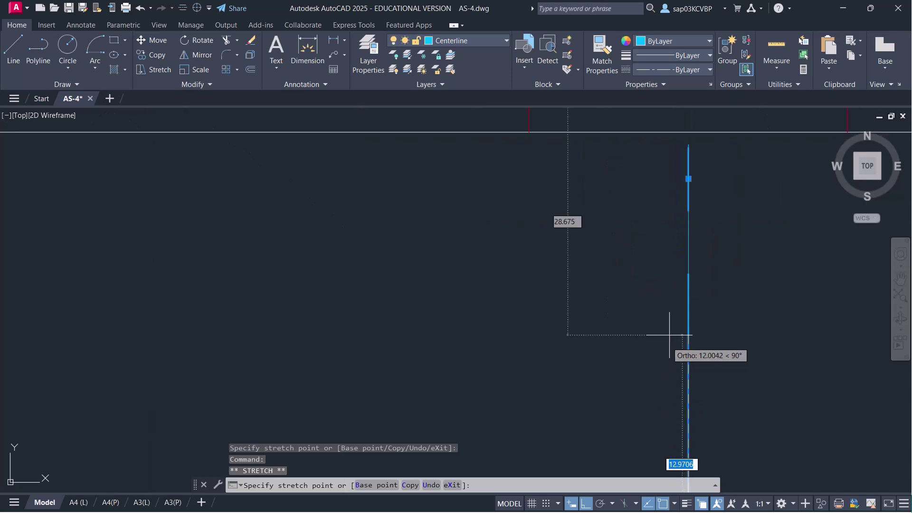
scroll(684, 316, "up", 3)
scroll(699, 294, "up", 3)
scroll(700, 291, "down", 5)
scroll(704, 324, "down", 2)
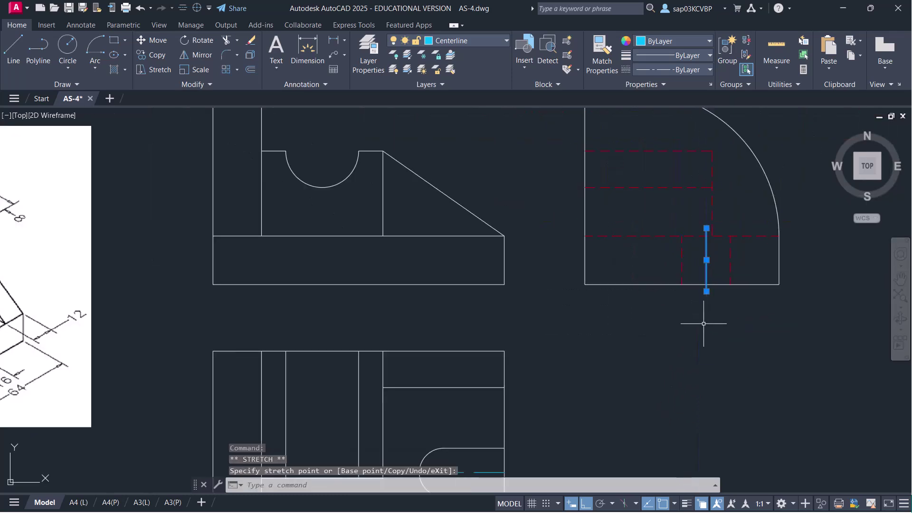
key("Escape")
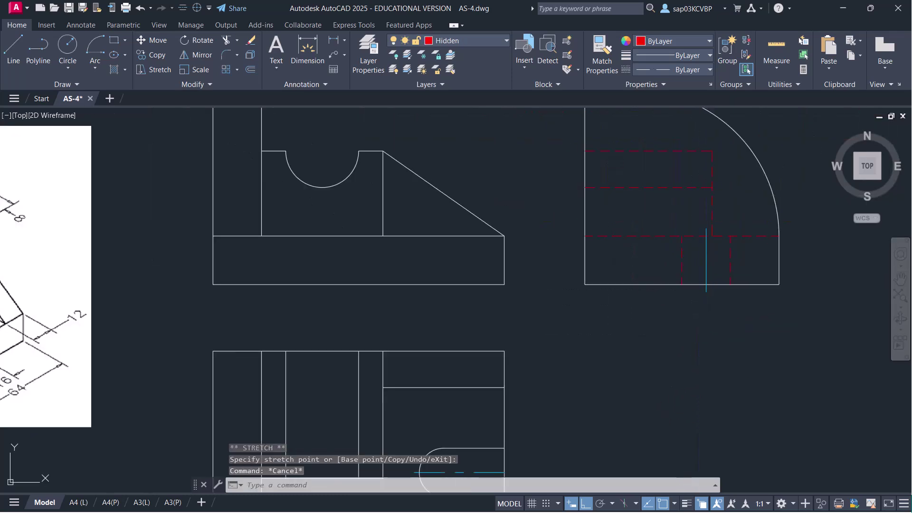
key("ctrl+s")
Step: On the Centerline layer, add a centre mark to the front view's semicircular cut-out and save
scroll(465, 304, "down", 3)
middle_click_drag(464, 315, 515, 315)
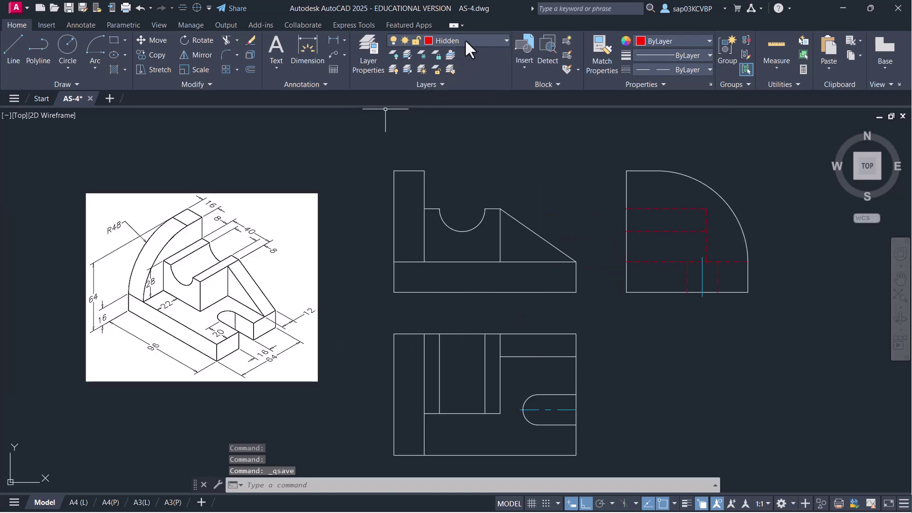
left_click(466, 42)
left_click(459, 61)
left_click(197, 9)
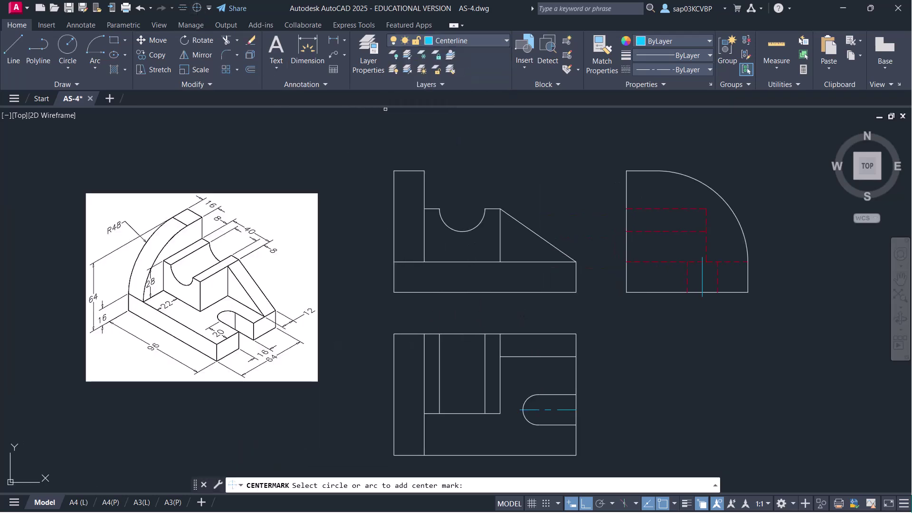
left_click(462, 231)
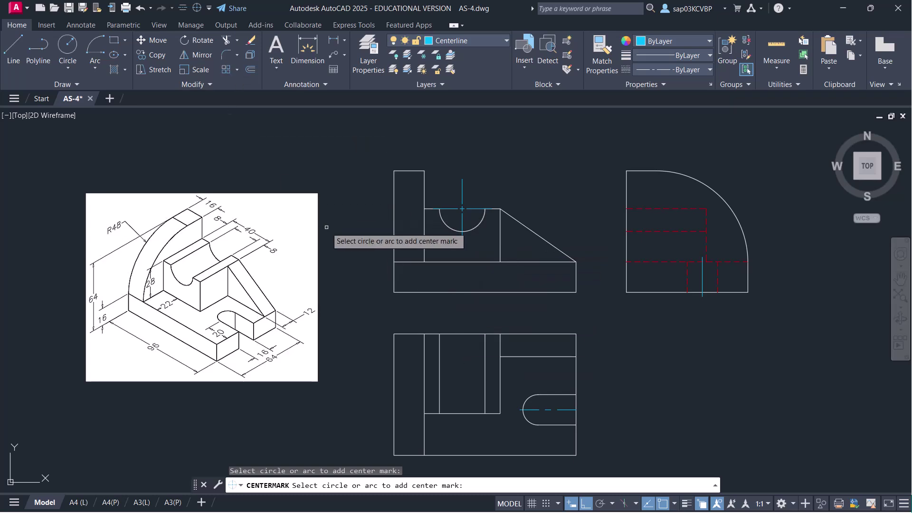
key("Escape")
key("ctrl+s")
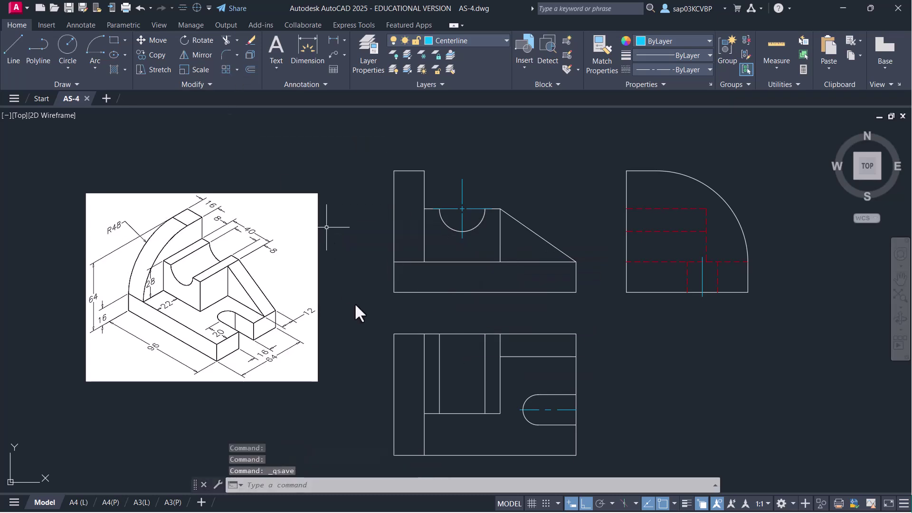
middle_click_drag(391, 295, 380, 272)
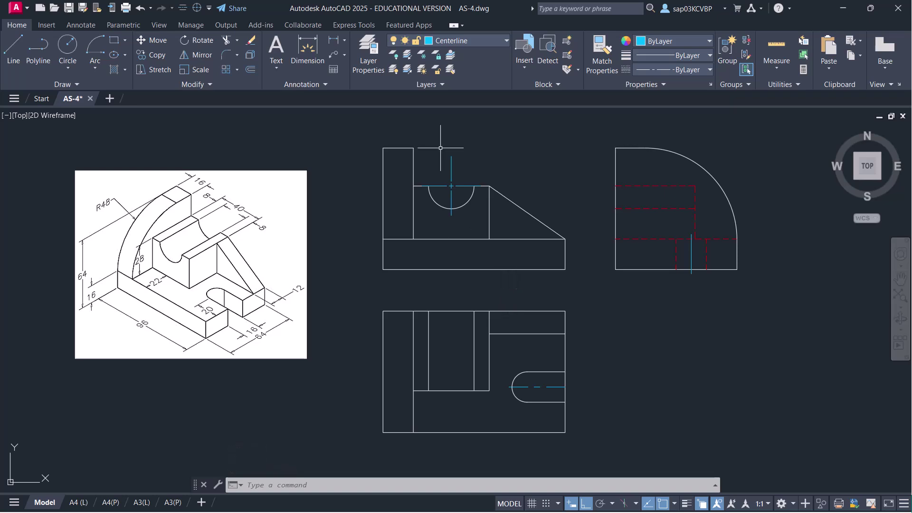
Step: On the Object layer, draw a solid line across the side view over the lower hidden line
left_click(491, 40)
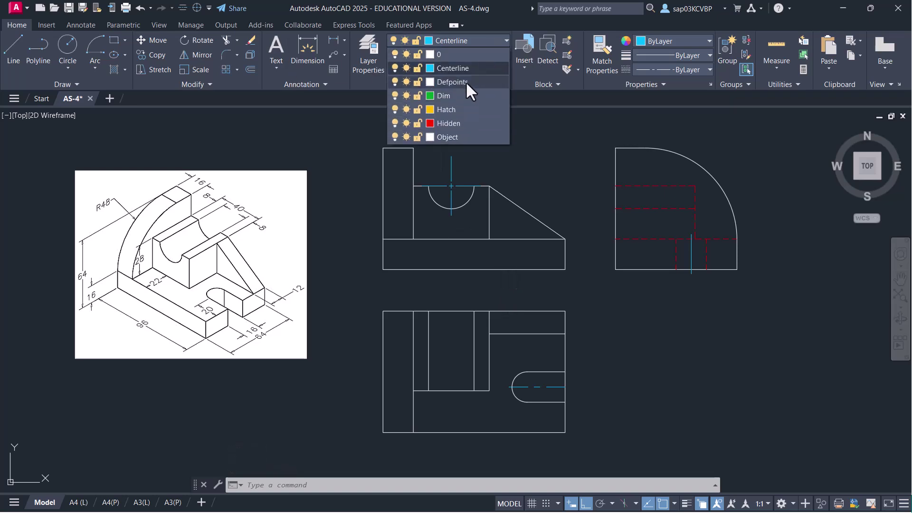
left_click(460, 138)
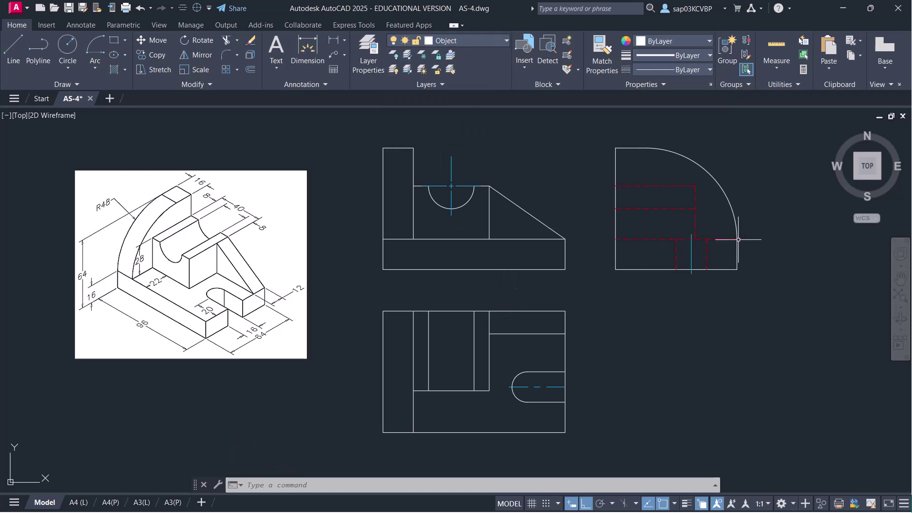
left_click(12, 51)
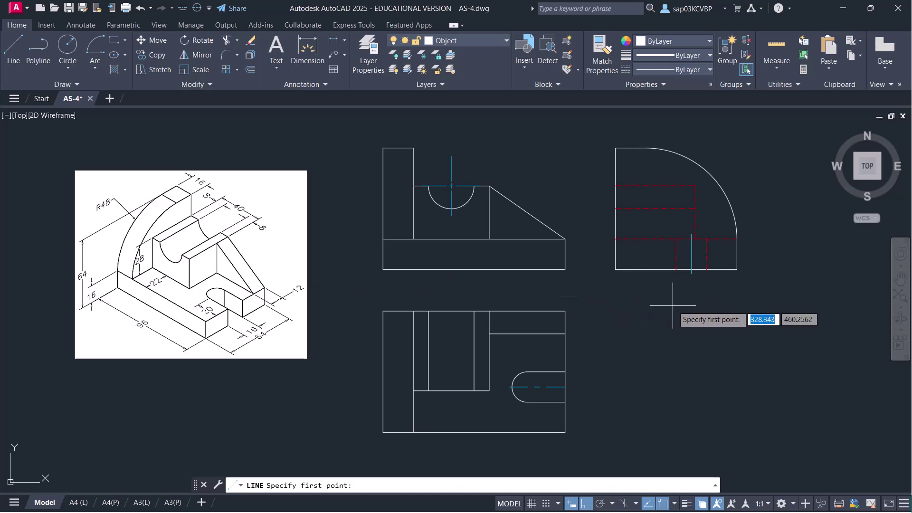
left_click(616, 239)
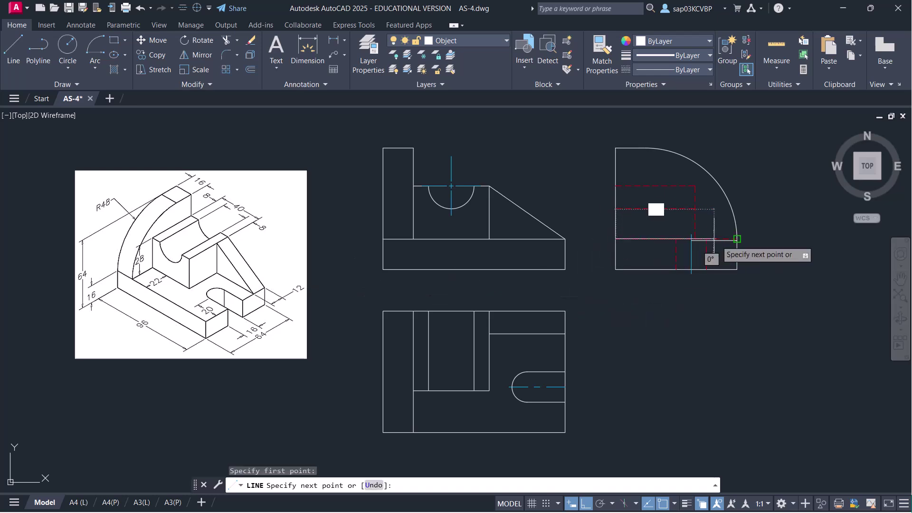
left_click(737, 239)
key("Return")
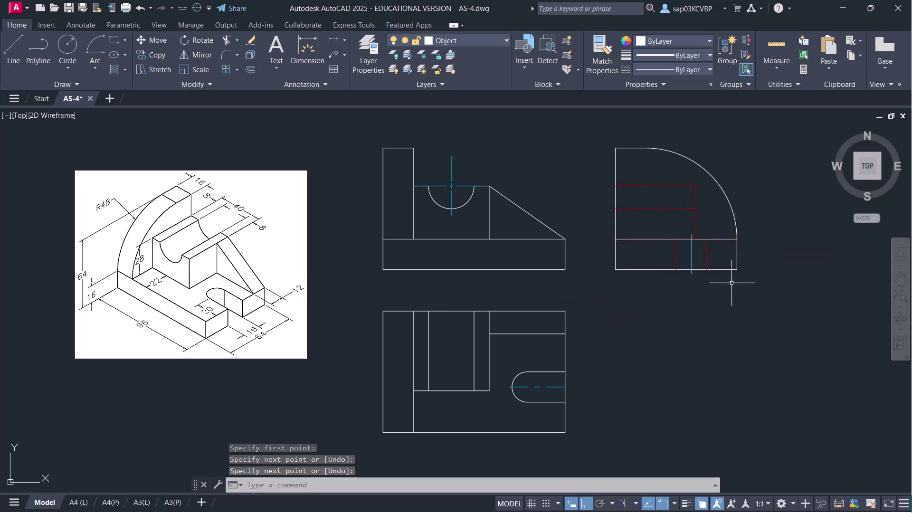
Step: Delete the overlapping dashed hidden line using selection cycling and save the drawing
scroll(696, 245, "up", 4)
left_click(619, 229)
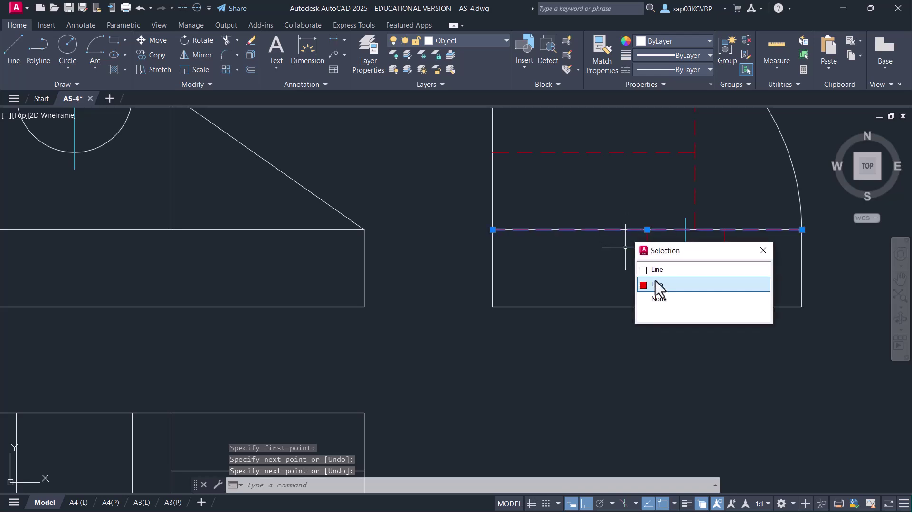
left_click(646, 283)
key("Delete")
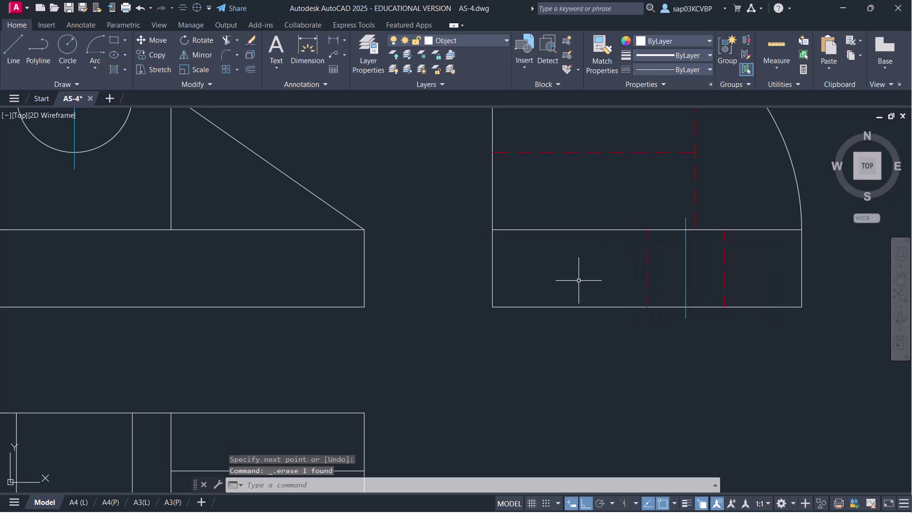
scroll(582, 281, "down", 4)
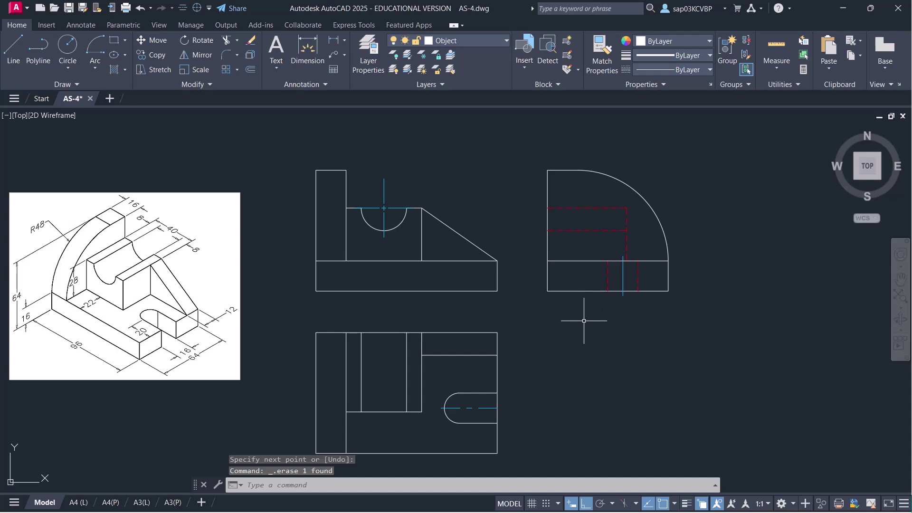
key("ctrl+s")
middle_click_drag(558, 326, 605, 316)
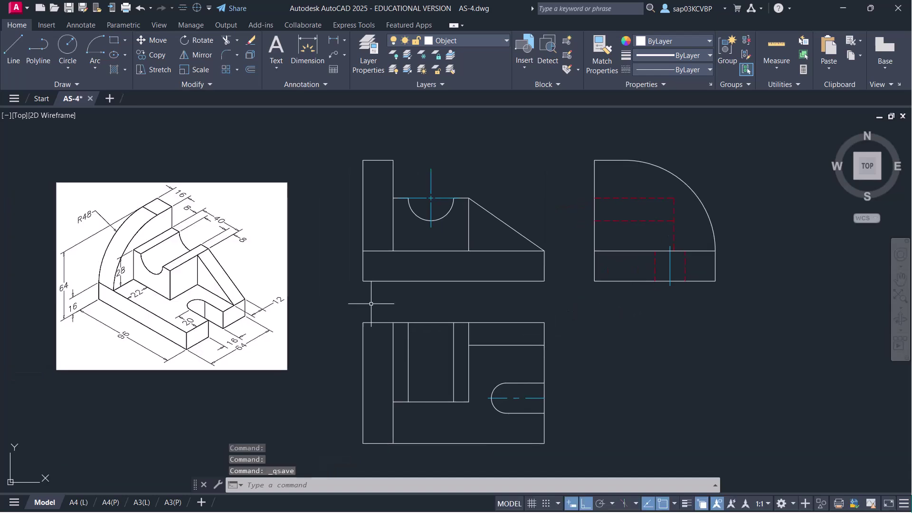
Step: On the Dim layer, add the 96 overall width dimension below the lower view
left_click(468, 41)
left_click(466, 95)
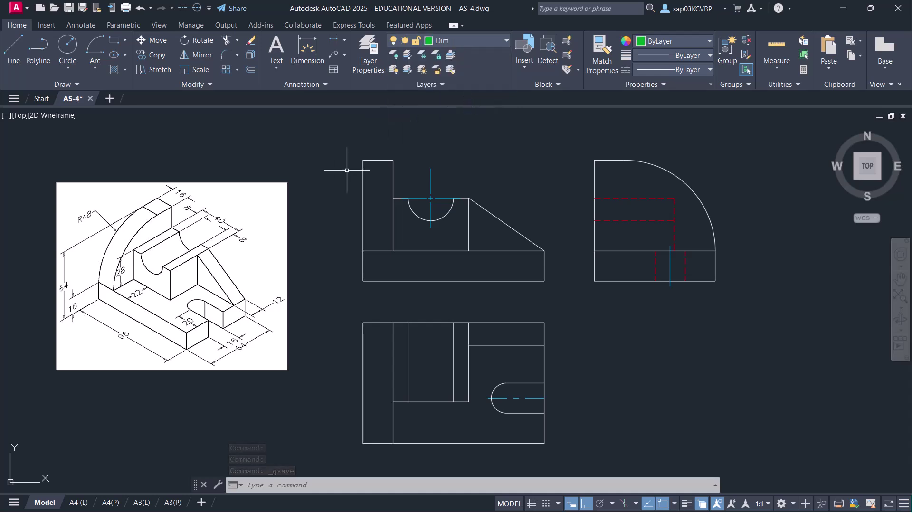
middle_click_drag(324, 177, 325, 173)
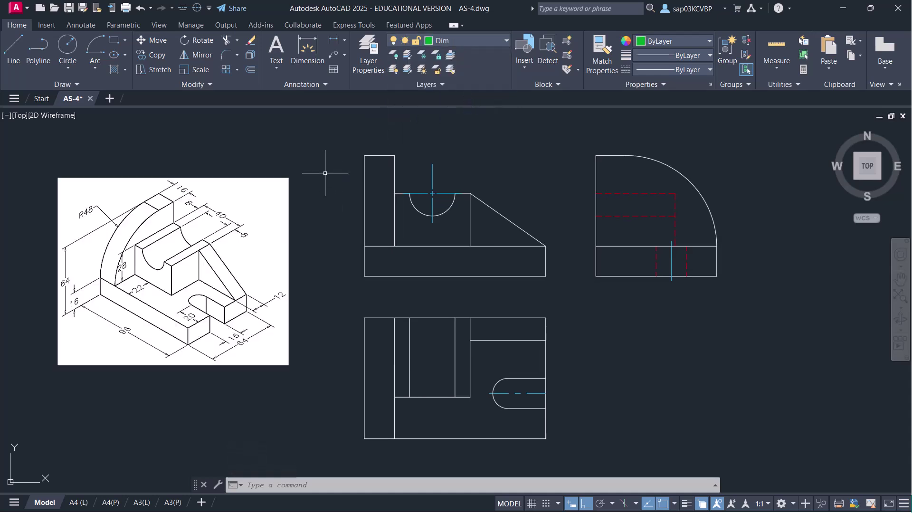
left_click(304, 50)
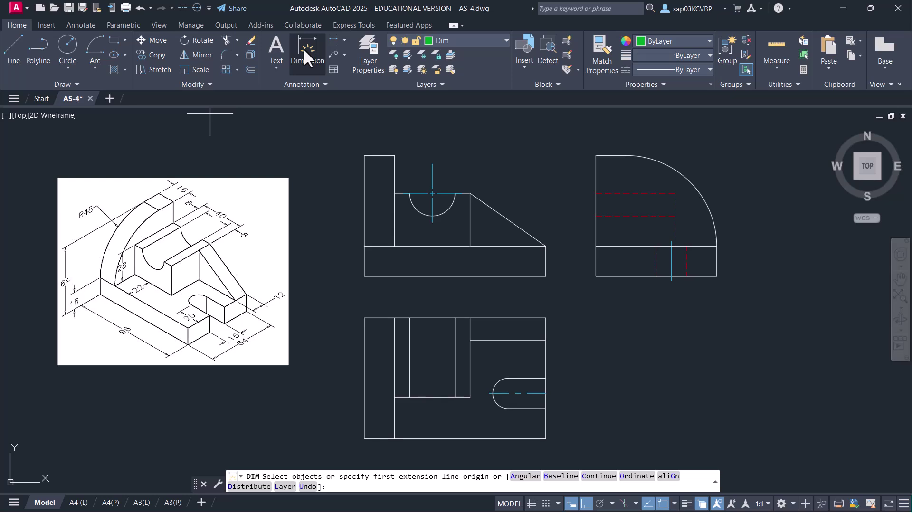
middle_click_drag(310, 183, 326, 116)
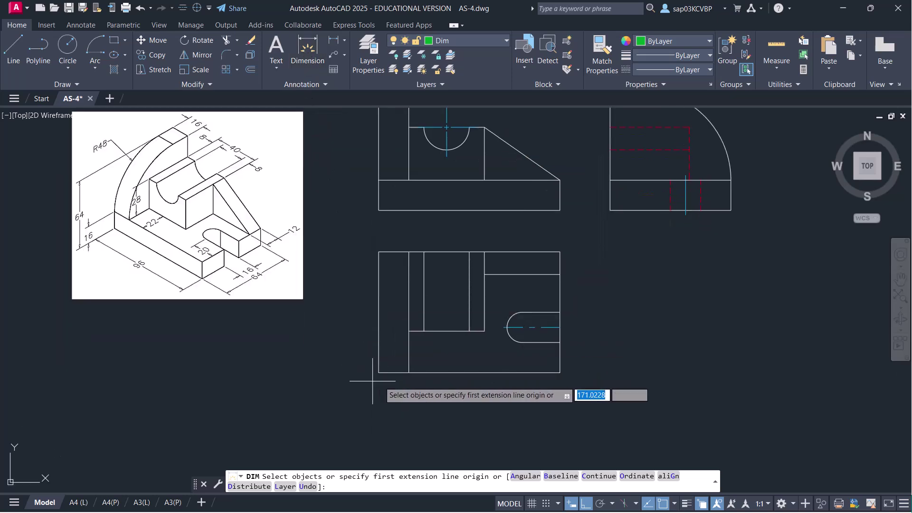
left_click(444, 374)
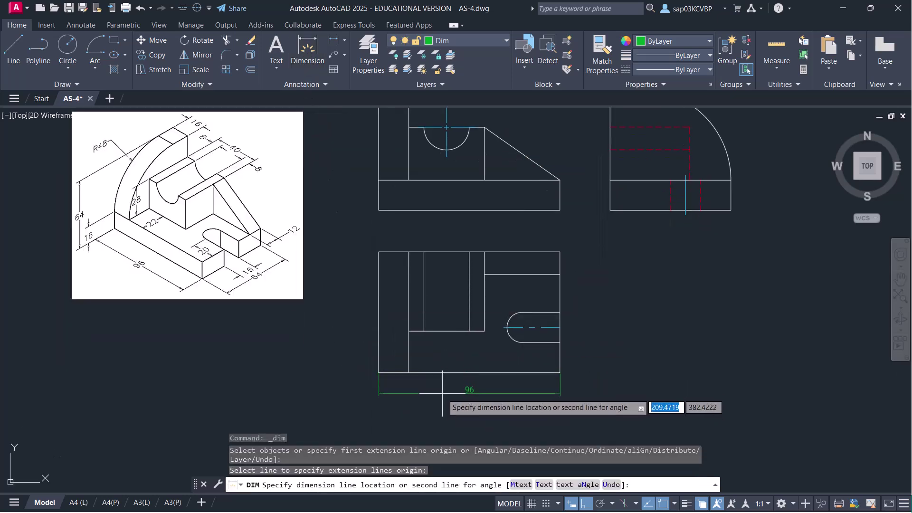
left_click(443, 394)
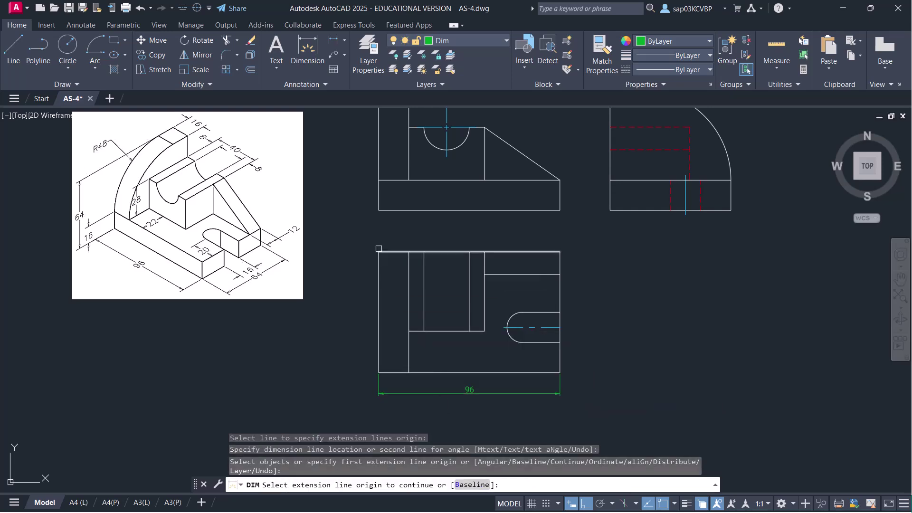
Step: Add the 16 upright width dimension and the left and right 8 dimensions
scroll(366, 205, "up", 3)
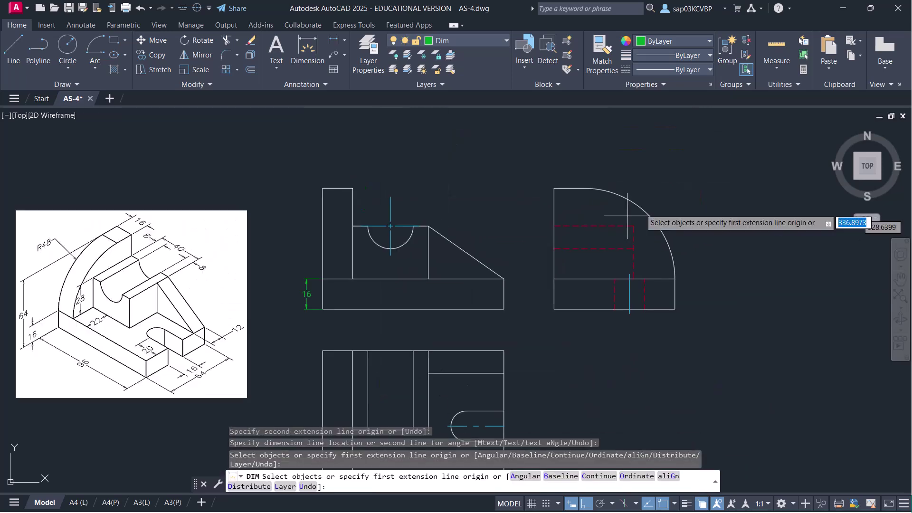
scroll(361, 171, "up", 3)
left_click(354, 190)
left_click(359, 164)
left_click(375, 286)
left_click(414, 287)
left_click(399, 230)
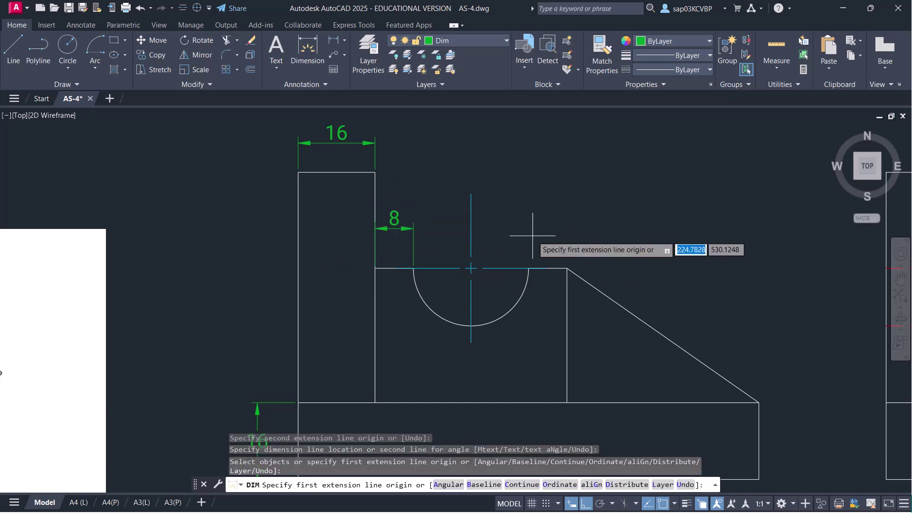
left_click(547, 286)
scroll(550, 300, "up", 6)
left_click(463, 244)
scroll(464, 244, "down", 5)
left_click(475, 210)
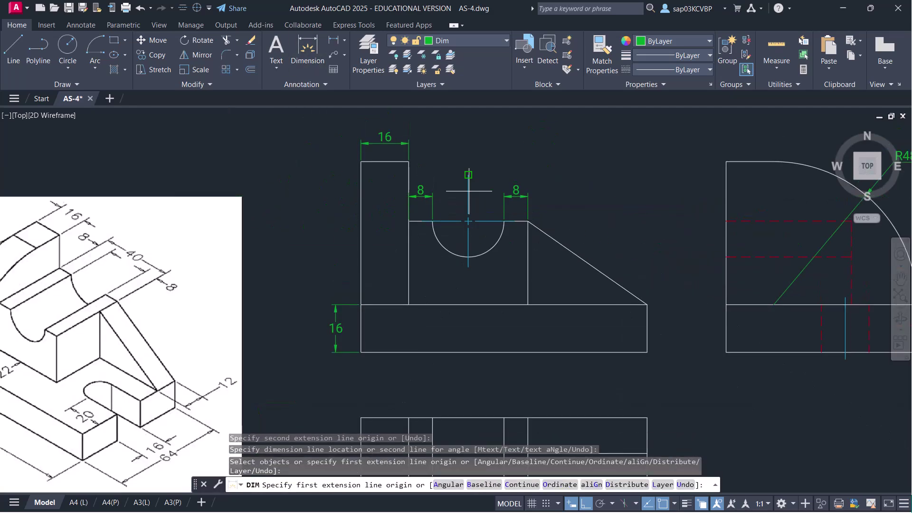
scroll(333, 266, "up", 3)
Step: Add the 40 semicircle width, vertical 22, and the slot's 20 and 16 dimensions
left_click(218, 313)
left_click(522, 313)
left_click(432, 199)
scroll(432, 200, "down", 5)
scroll(438, 320, "up", 5)
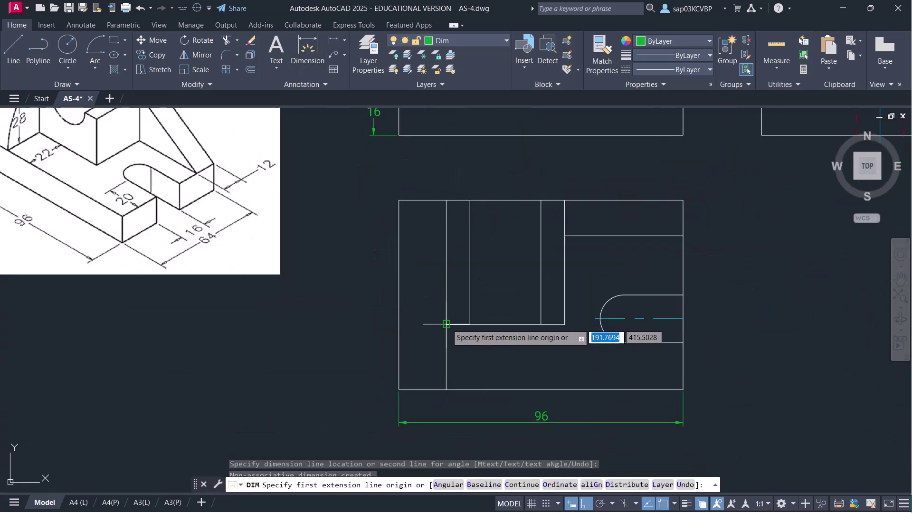
left_click(441, 327)
left_click(441, 392)
left_click(458, 360)
left_click(504, 321)
left_click(564, 345)
left_click(530, 377)
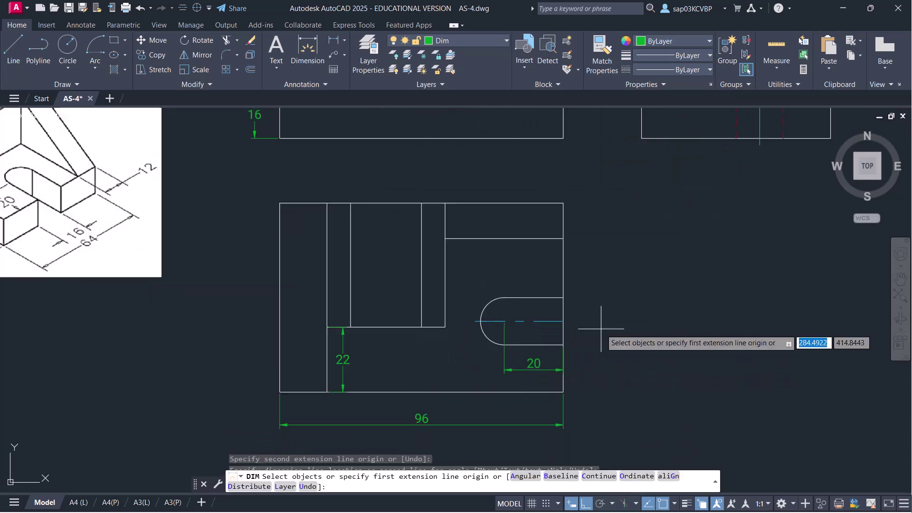
left_click(563, 327)
Step: Add the 64 overall dimension at the right, end dimensioning, and save
scroll(454, 357, "down", 3)
left_click(523, 261)
left_click(523, 379)
left_click(551, 319)
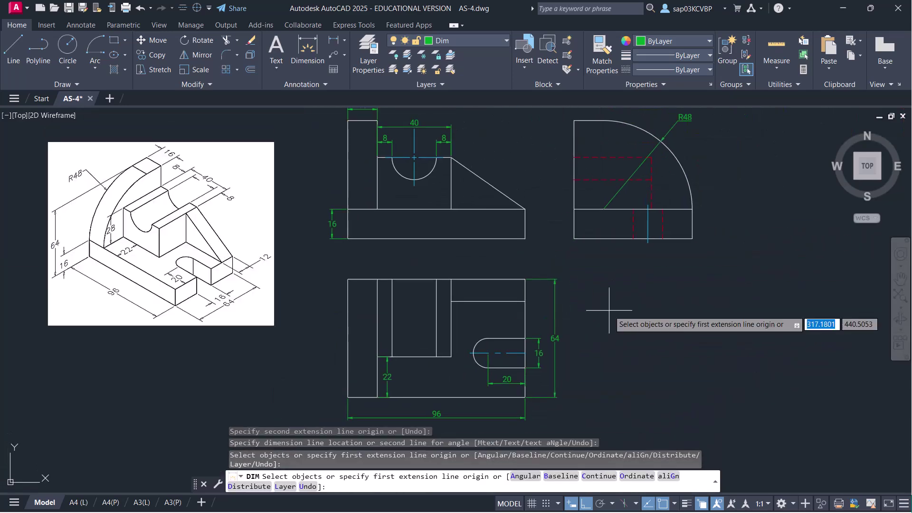
scroll(506, 312, "up", 5)
key("Escape")
scroll(506, 312, "down", 5)
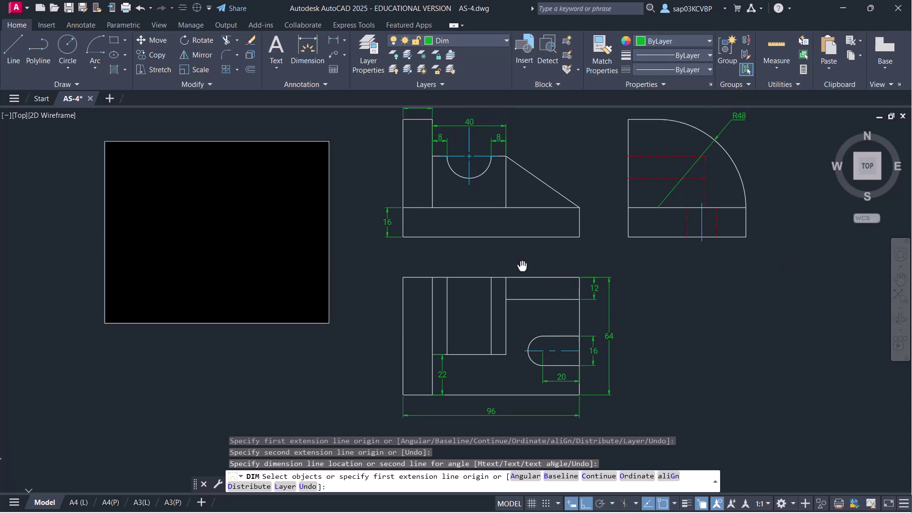
middle_click_drag(523, 264, 506, 279)
key("ctrl+s")
Step: On the Hidden layer, start a line 12 units from a side-view tracking point, cancel it, and save
left_click(475, 40)
left_click(451, 109)
type("l")
key("Return")
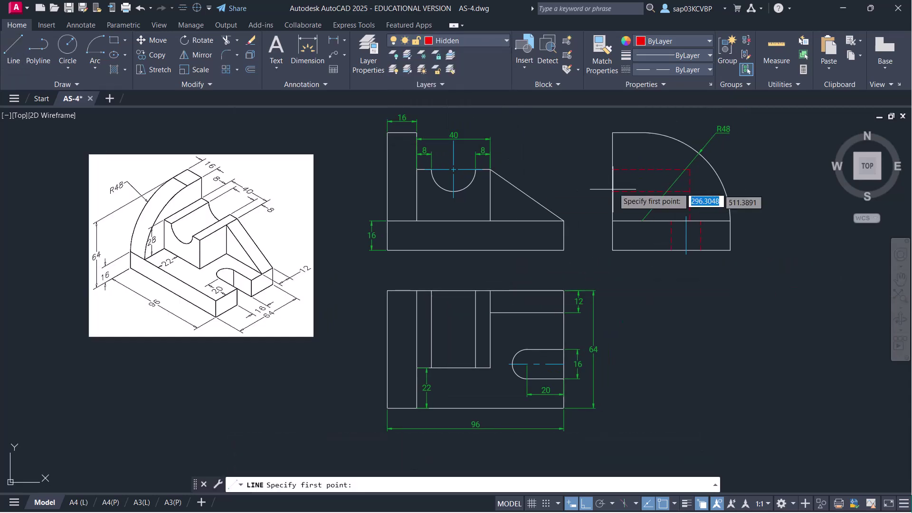
type("12")
key("Return")
scroll(643, 232, "up", 3)
scroll(637, 282, "down", 3)
key("Escape")
key("ctrl+s")
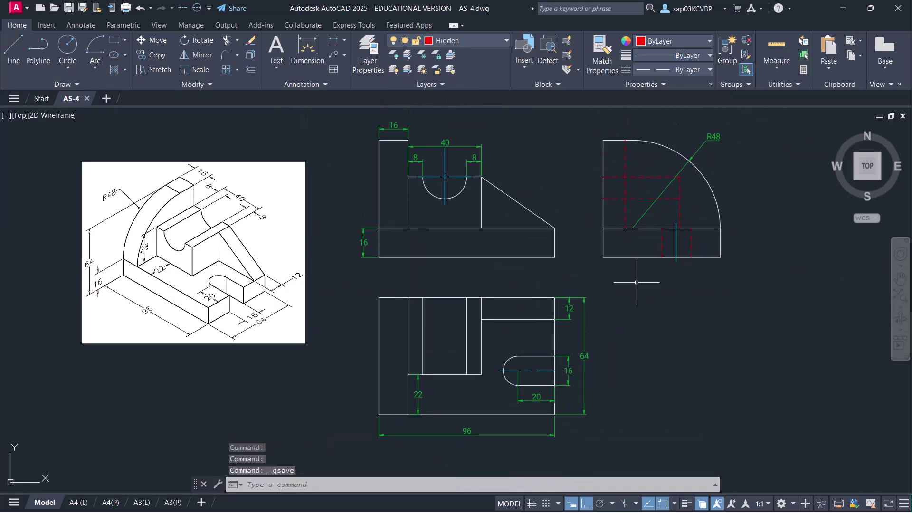
Step: Delete the reference picture and move the right view slightly left
left_click(306, 266)
key("Delete")
middle_click_drag(275, 309, 190, 309)
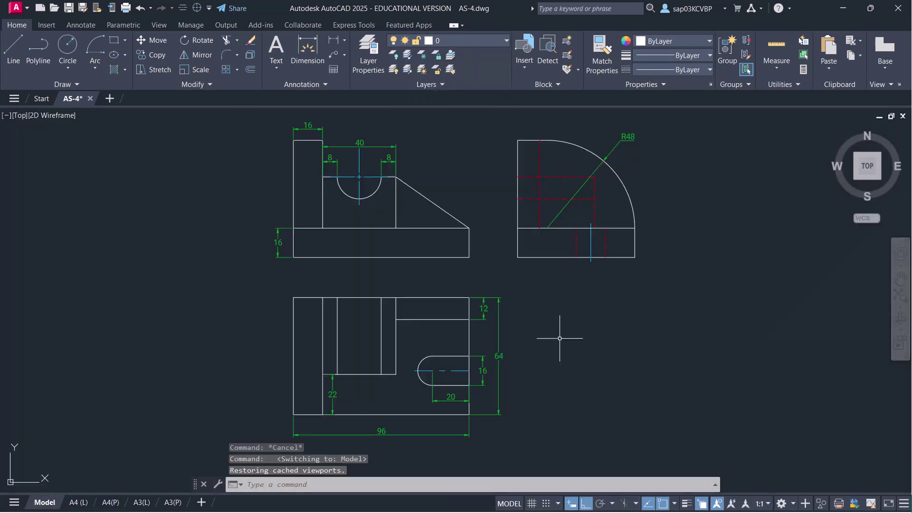
left_click(632, 345)
left_click(609, 345)
Step: Switch to the A4(P) layout in paper space, save, and begin plotting
left_click(111, 502)
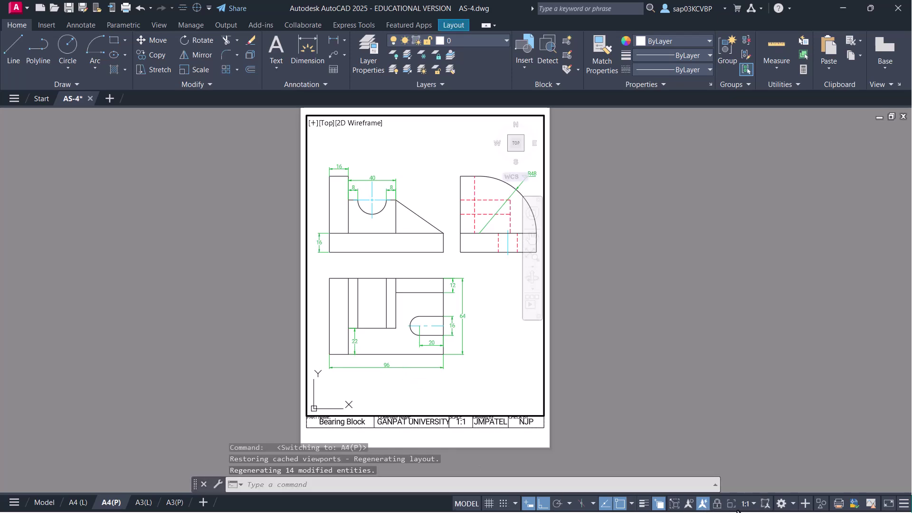
double_click(514, 440)
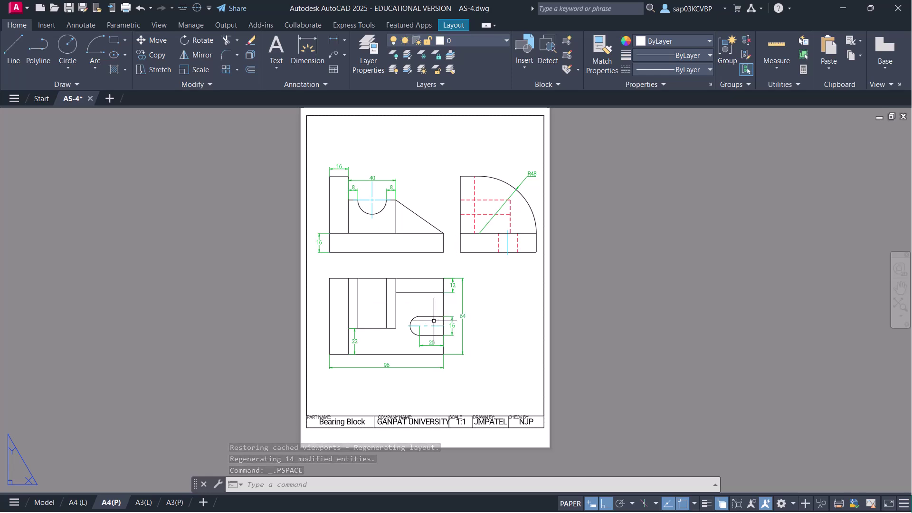
left_click(479, 353)
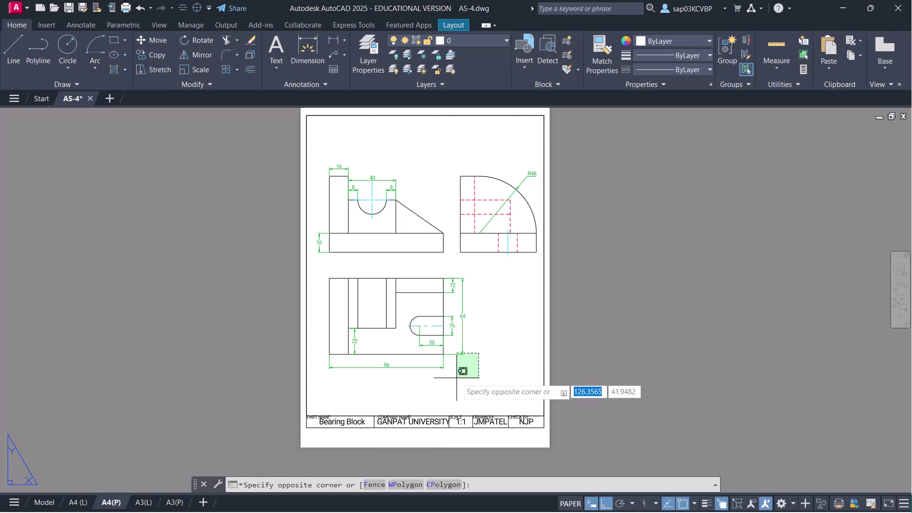
left_click(515, 396)
key("ctrl+s")
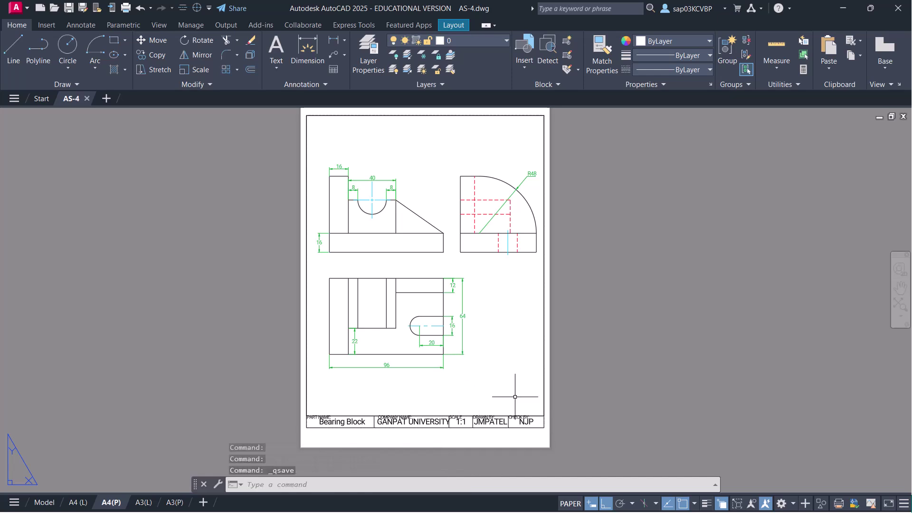
key("ctrl+p")
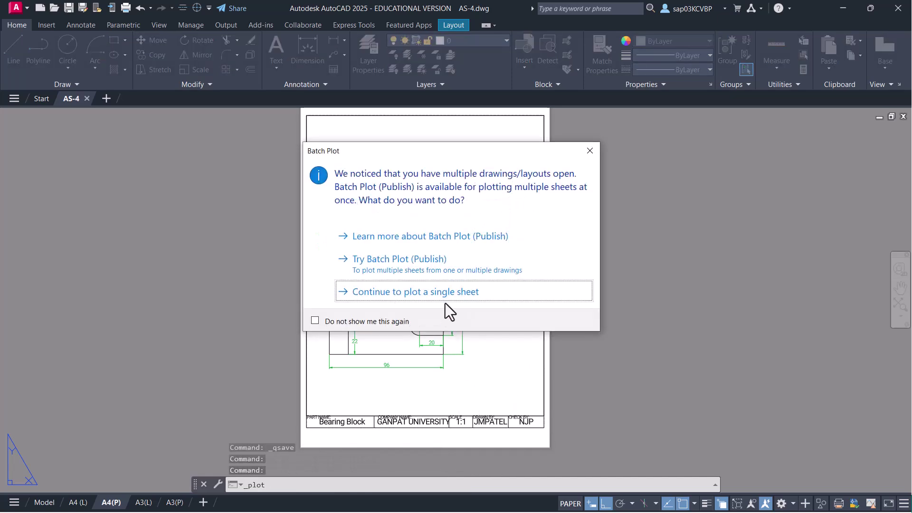
Step: Continue with a single sheet, preview it, and plot from the preview to AS-4-A4(P).pdf
left_click(446, 293)
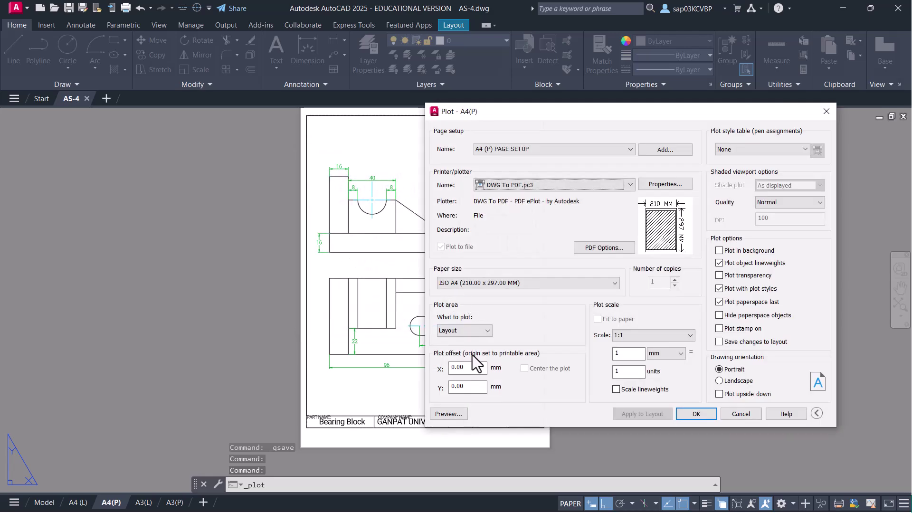
left_click(453, 414)
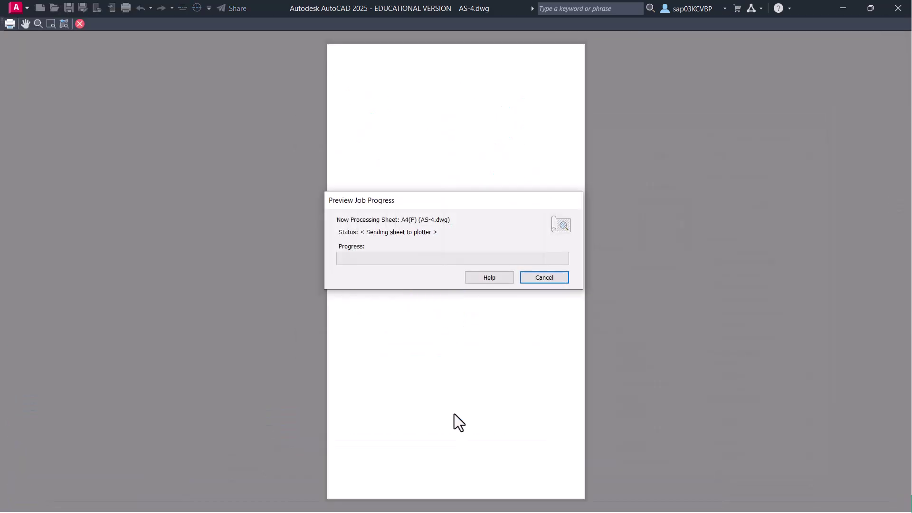
right_click(487, 264)
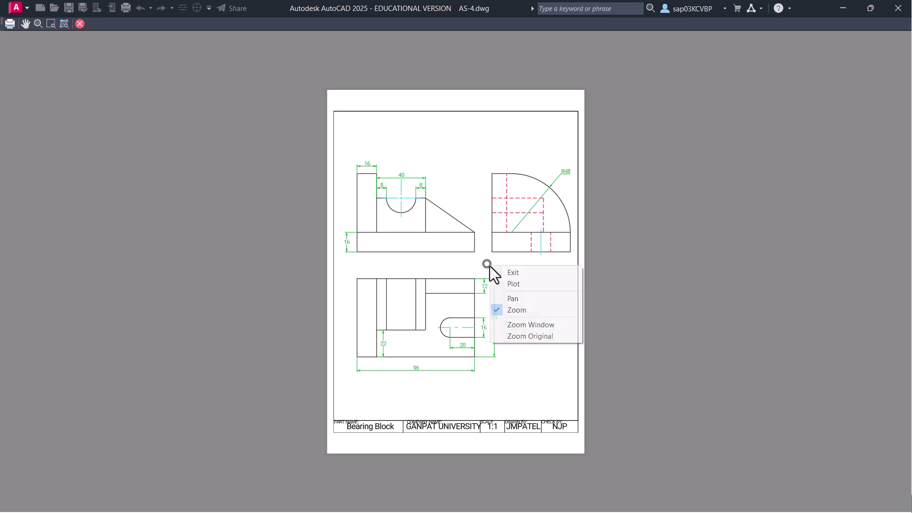
left_click(523, 285)
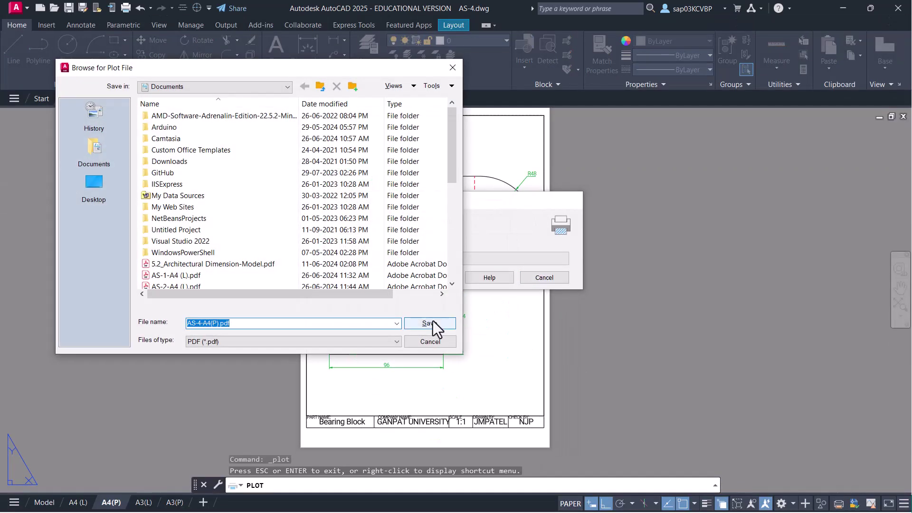
left_click(433, 321)
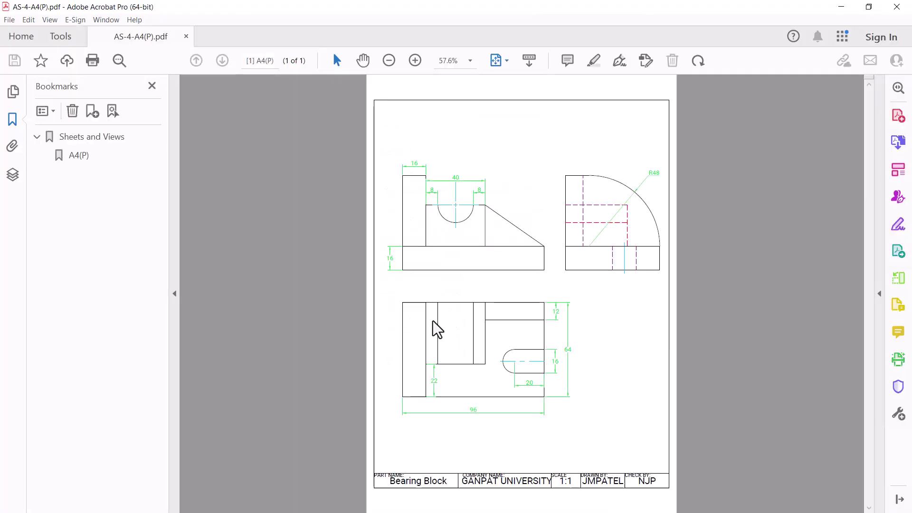
Step: Inspect the PDF at 75% zoom, panning to the 96 dimension and title block, then close Acrobat and save
left_click(416, 60)
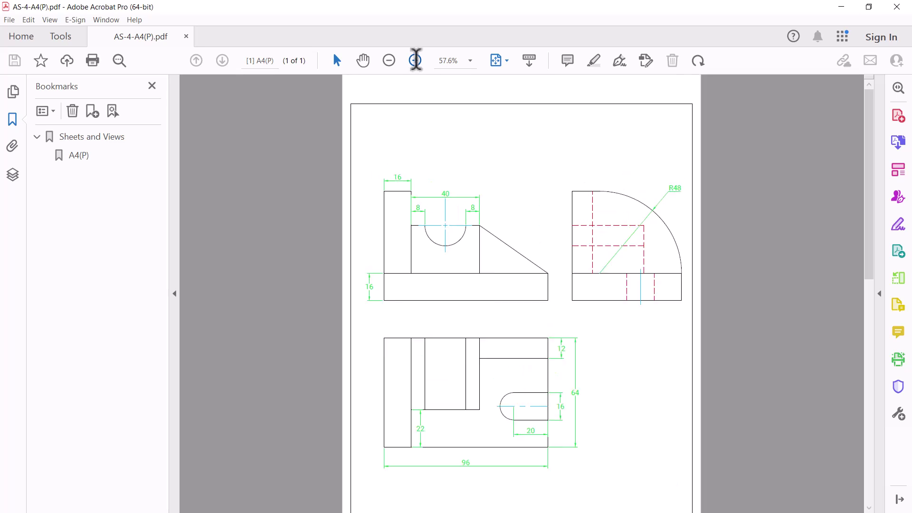
left_click(363, 61)
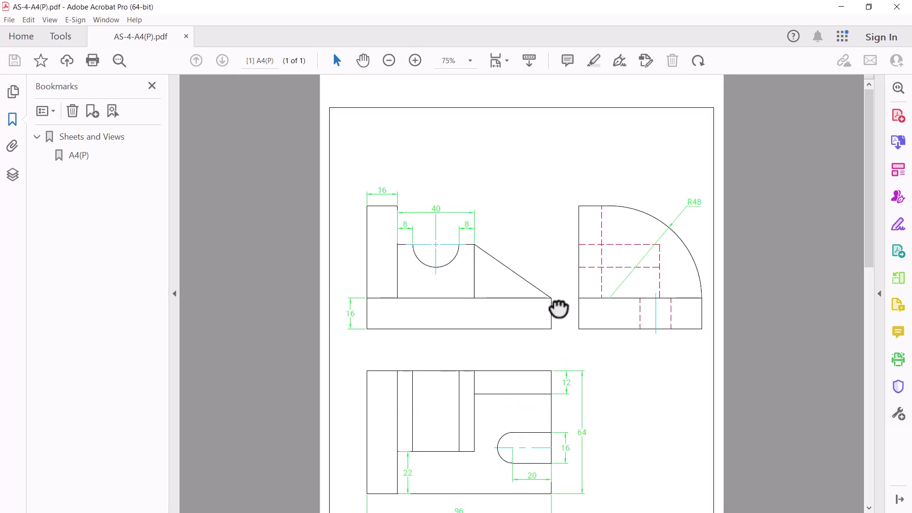
left_click_drag(560, 306, 557, 232)
left_click_drag(588, 341, 589, 240)
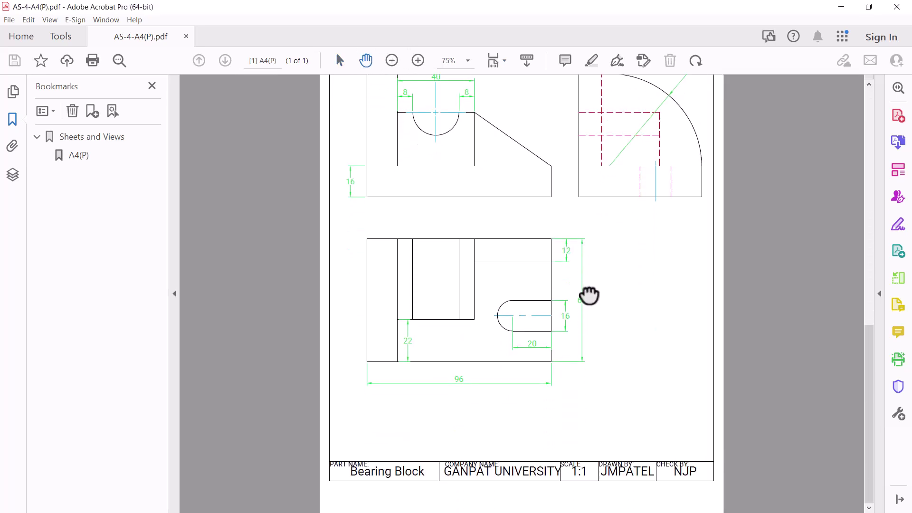
scroll(590, 323, "up", 4)
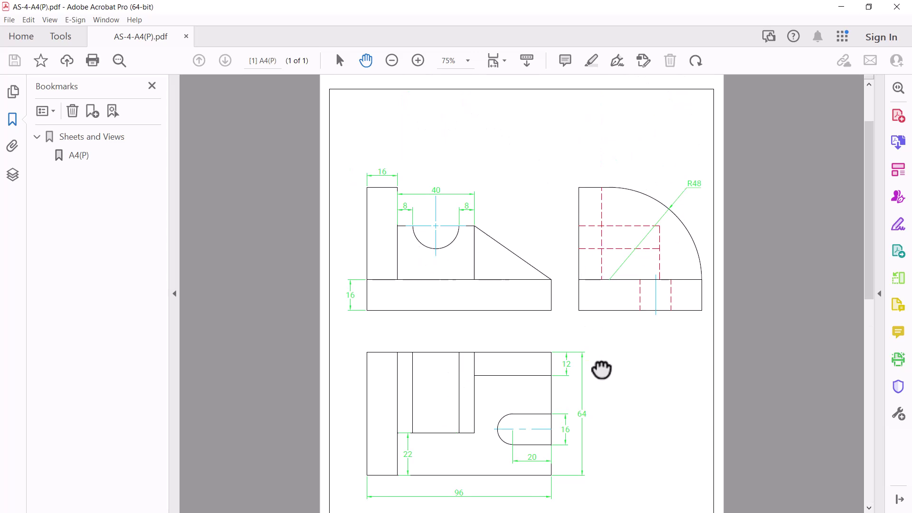
scroll(596, 373, "down", 2)
scroll(662, 281, "down", 1)
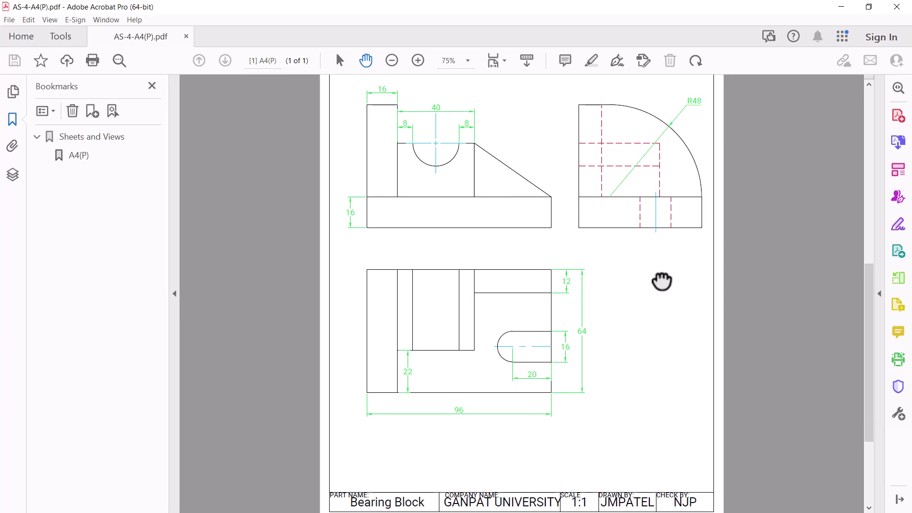
left_click(897, 8)
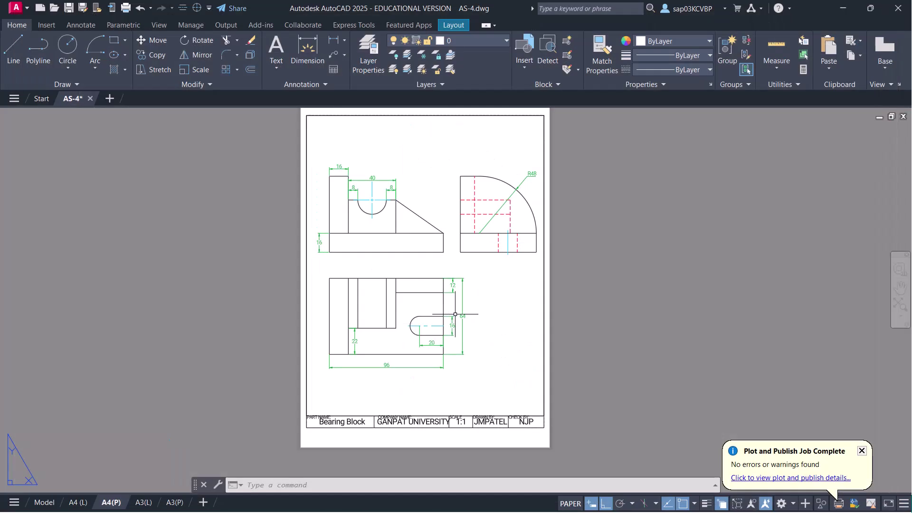
left_click(68, 7)
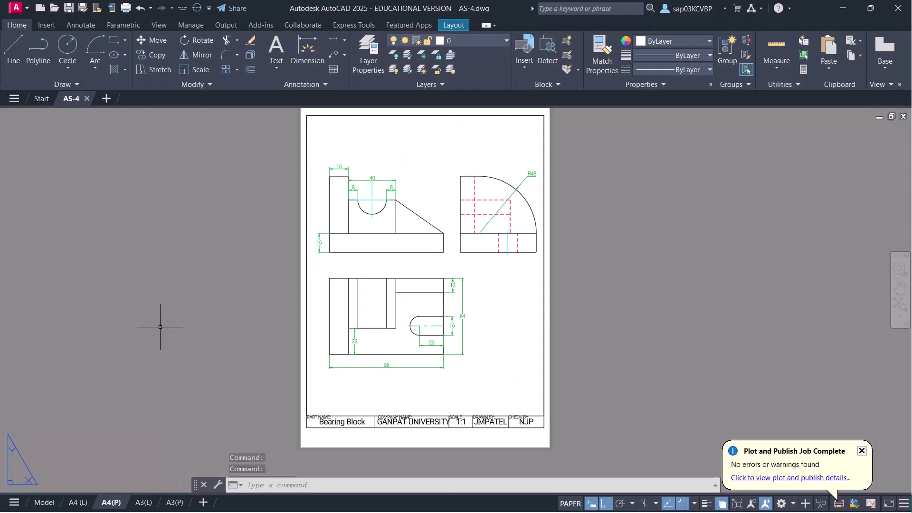